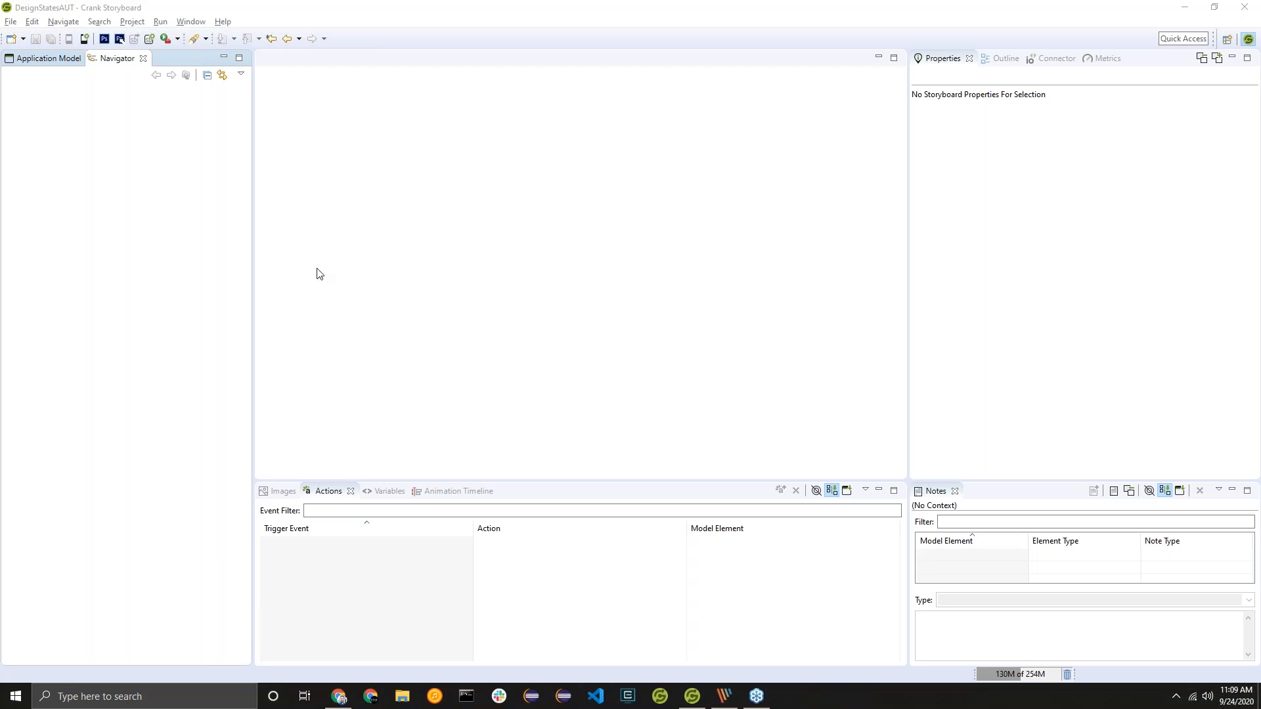
# Step: Import the existing Thermostat project into the workspace from the archive ThermostatNoDesignStates.zip in the Training folder
pyautogui.rightClick(84, 138)
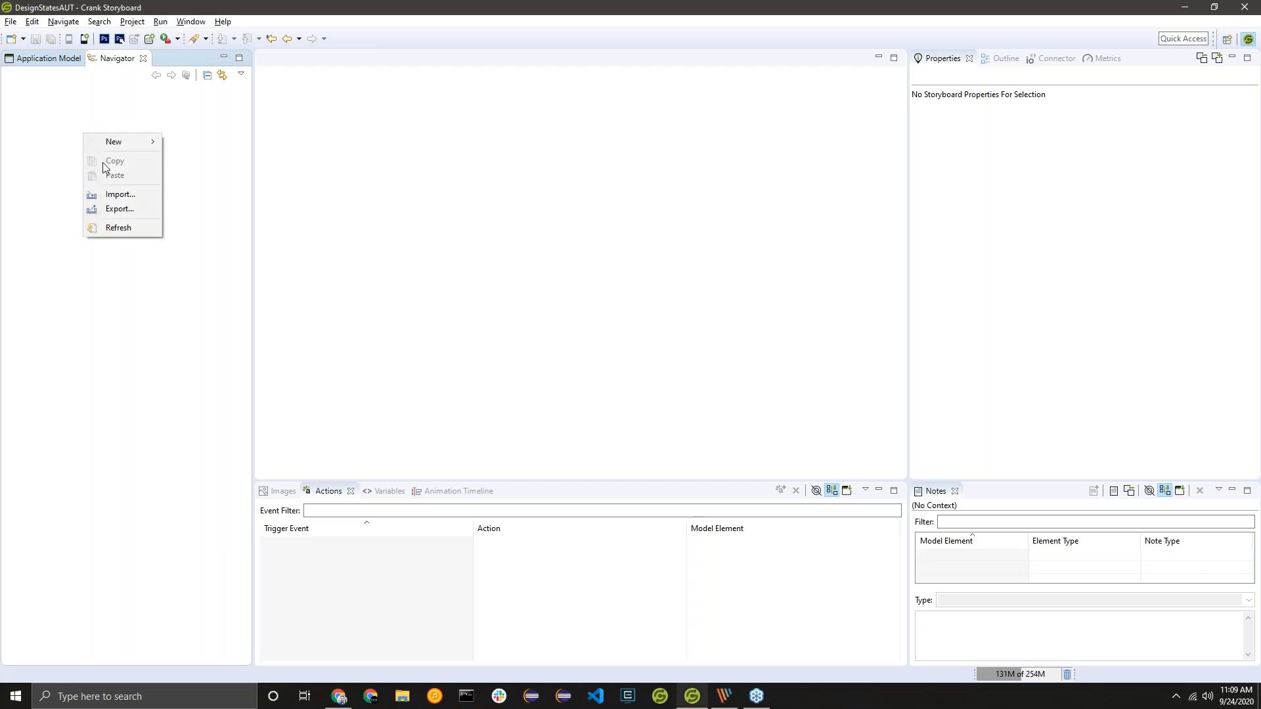
pyautogui.click(107, 196)
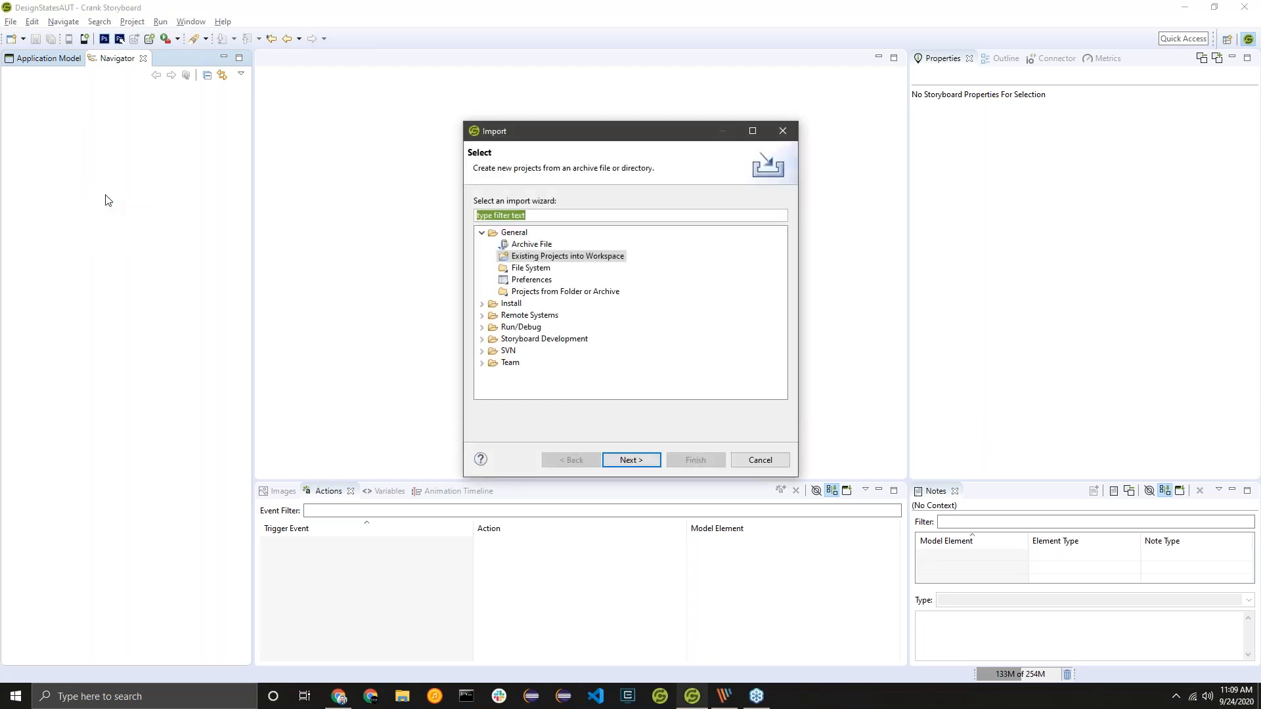
pyautogui.doubleClick(573, 257)
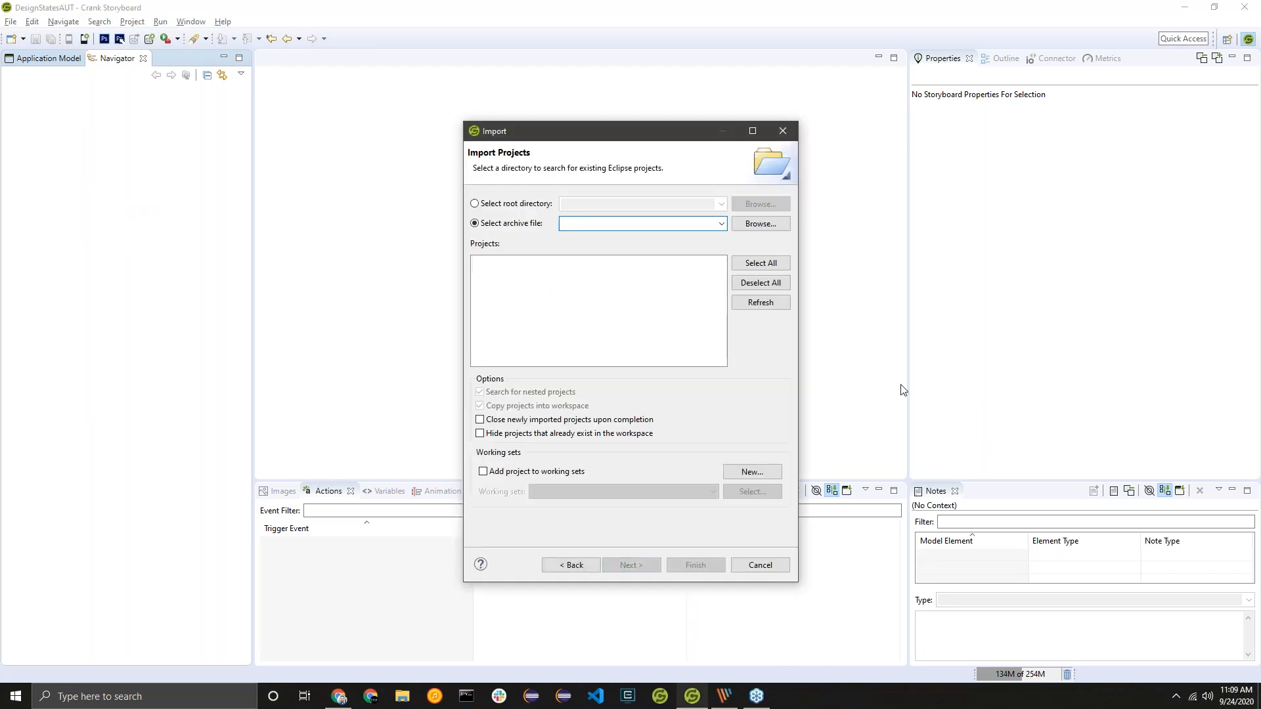
pyautogui.click(761, 223)
pyautogui.click(524, 247)
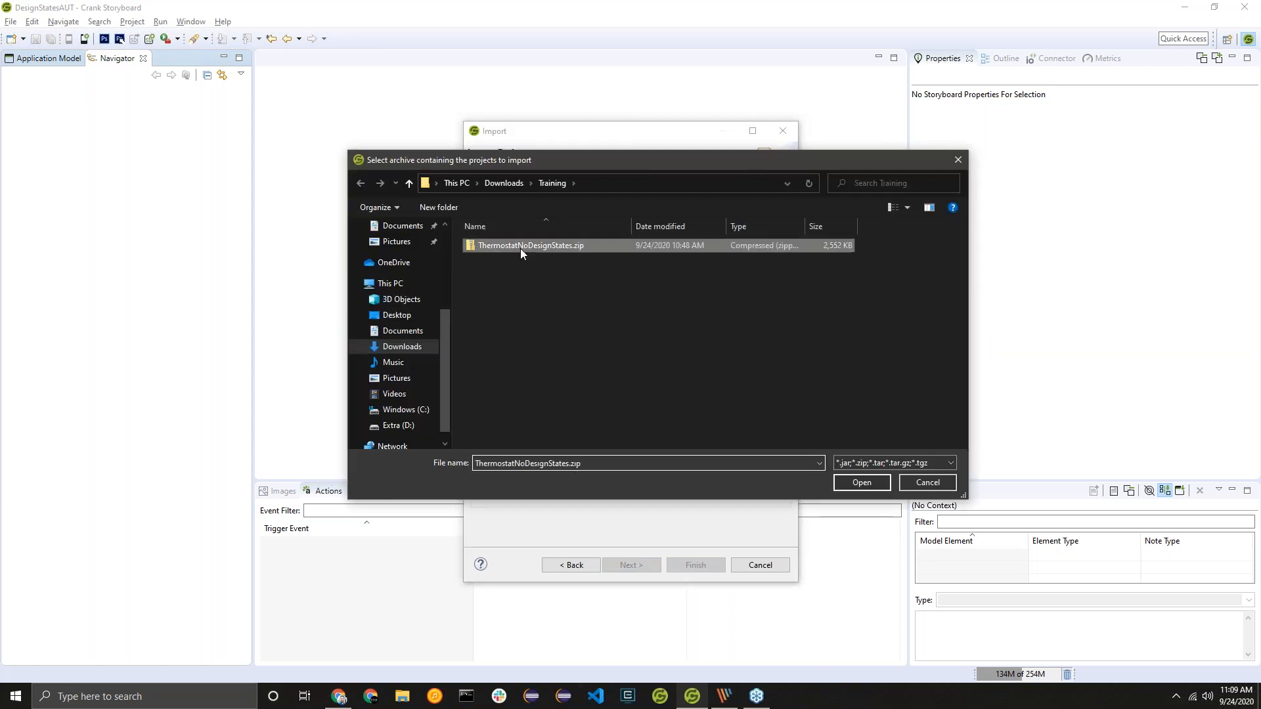
pyautogui.click(862, 483)
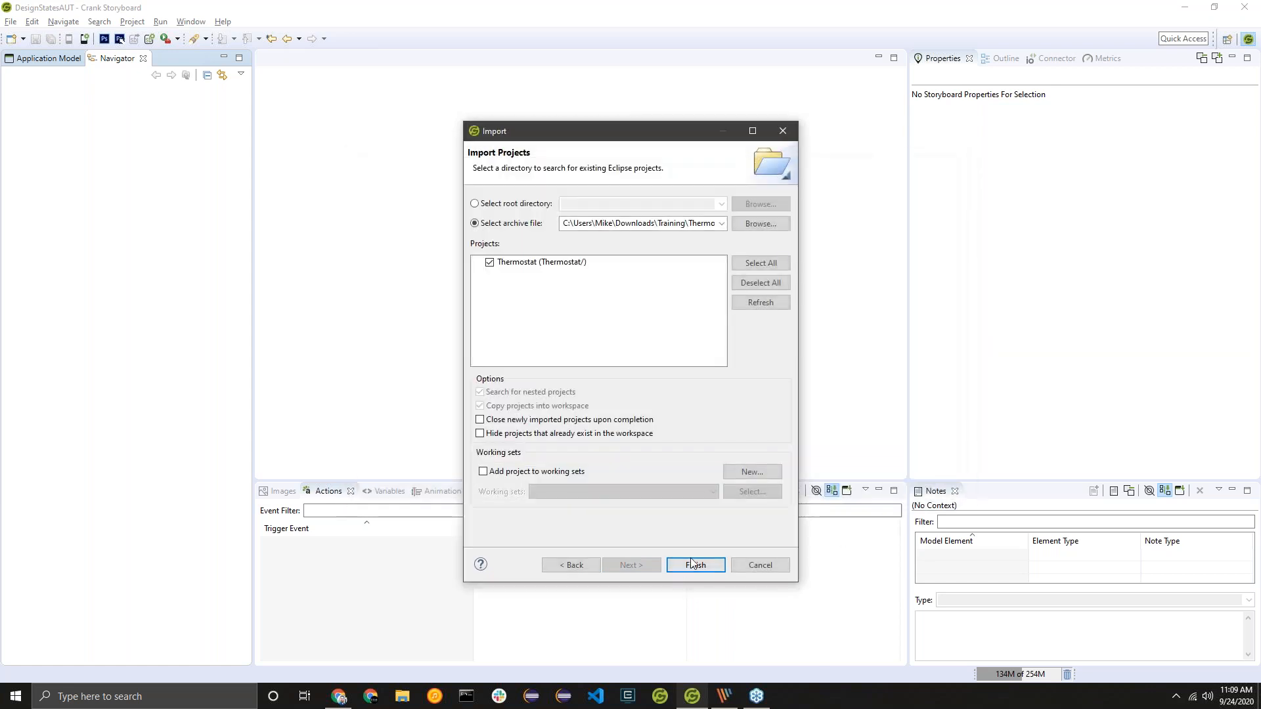
pyautogui.click(696, 565)
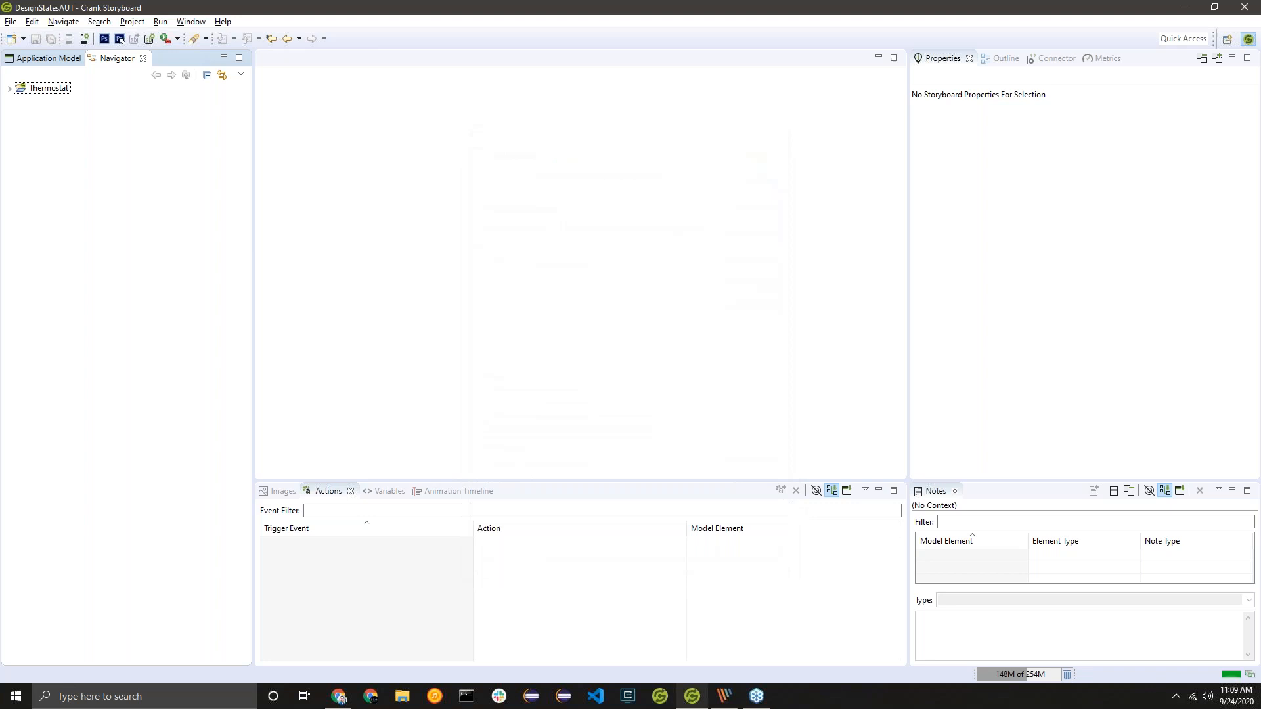
# Step: Open the Thermostat project's Thermostat.gde design file and look over all of its screens
pyautogui.doubleClick(21, 88)
pyautogui.doubleClick(69, 195)
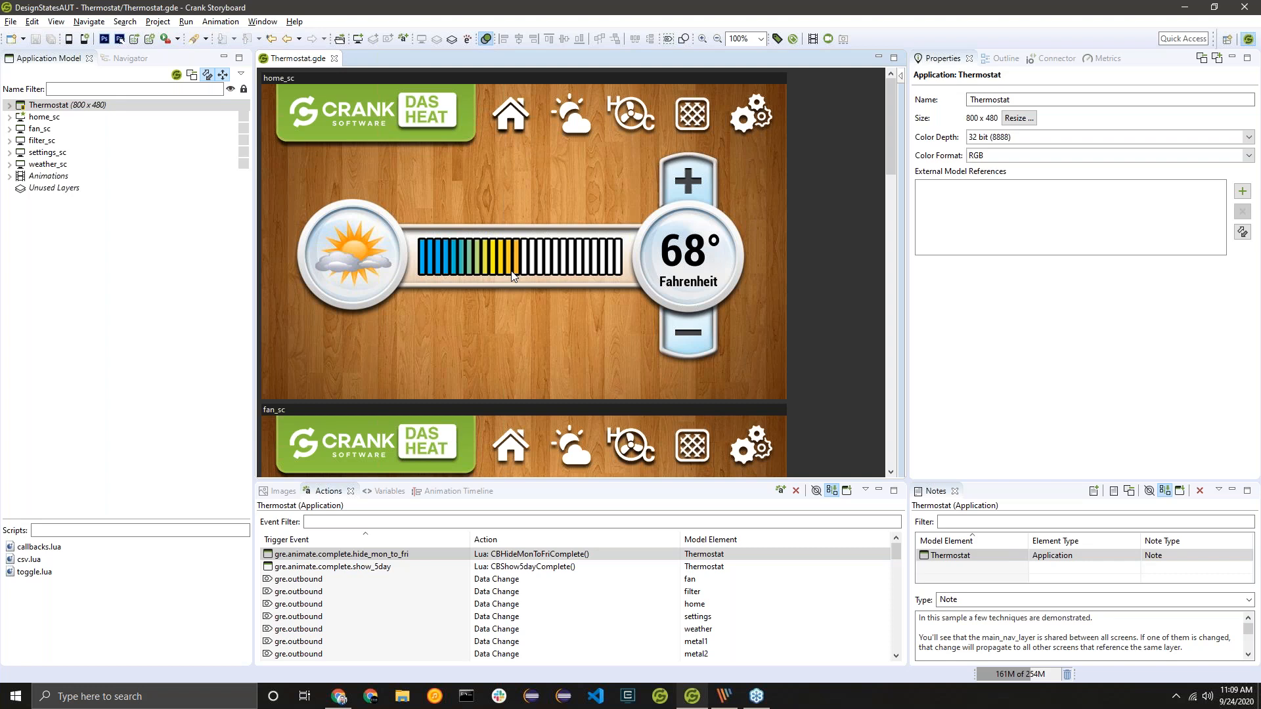
pyautogui.scroll(-7, 695, 393)
pyautogui.scroll(-9, 688, 388)
pyautogui.scroll(2, 656, 394)
pyautogui.scroll(14, 629, 399)
# Step: Move the weather_sc screen directly below home_sc in the application model and check the new screen order
pyautogui.click(49, 164)
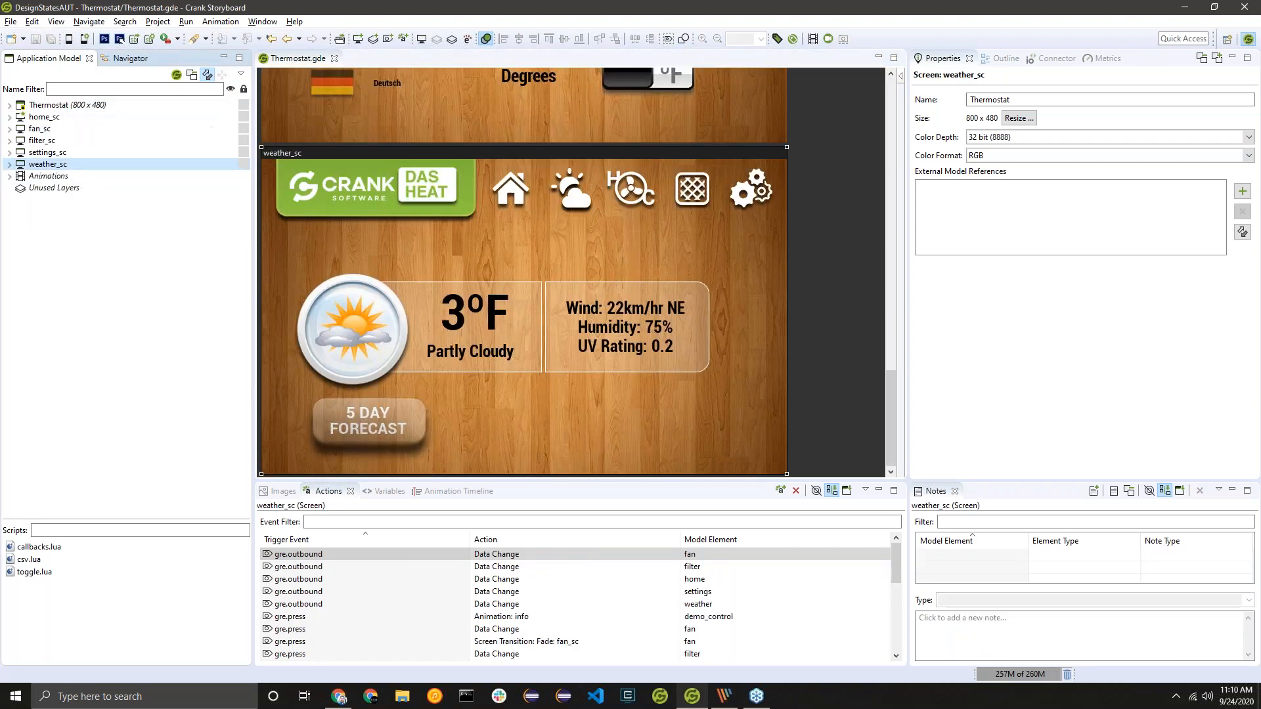
pyautogui.moveTo(49, 164); pyautogui.dragTo(49, 124)
pyautogui.scroll(14, 478, 271)
pyautogui.scroll(-3, 538, 144)
pyautogui.scroll(-3, 545, 165)
pyautogui.scroll(6, 546, 196)
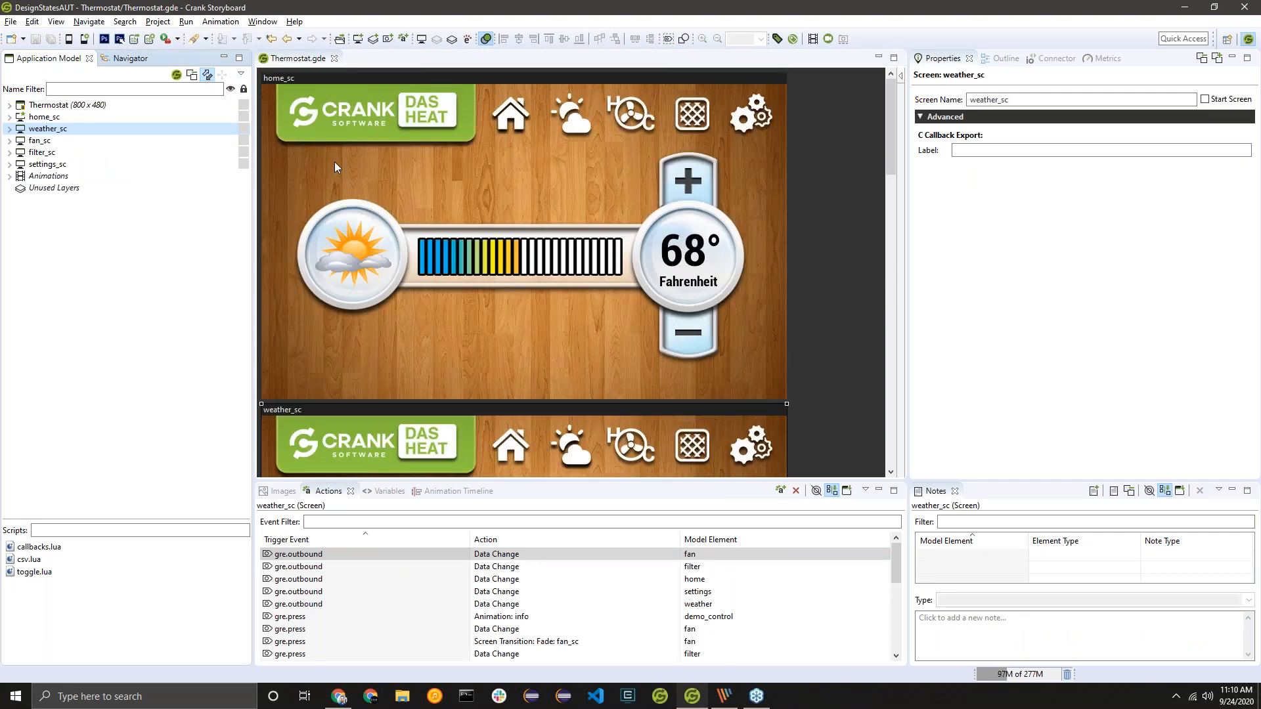
# Step: Run the Thermostat application in the simulator and place its window over the home_sc screen in the editor
pyautogui.click(70, 39)
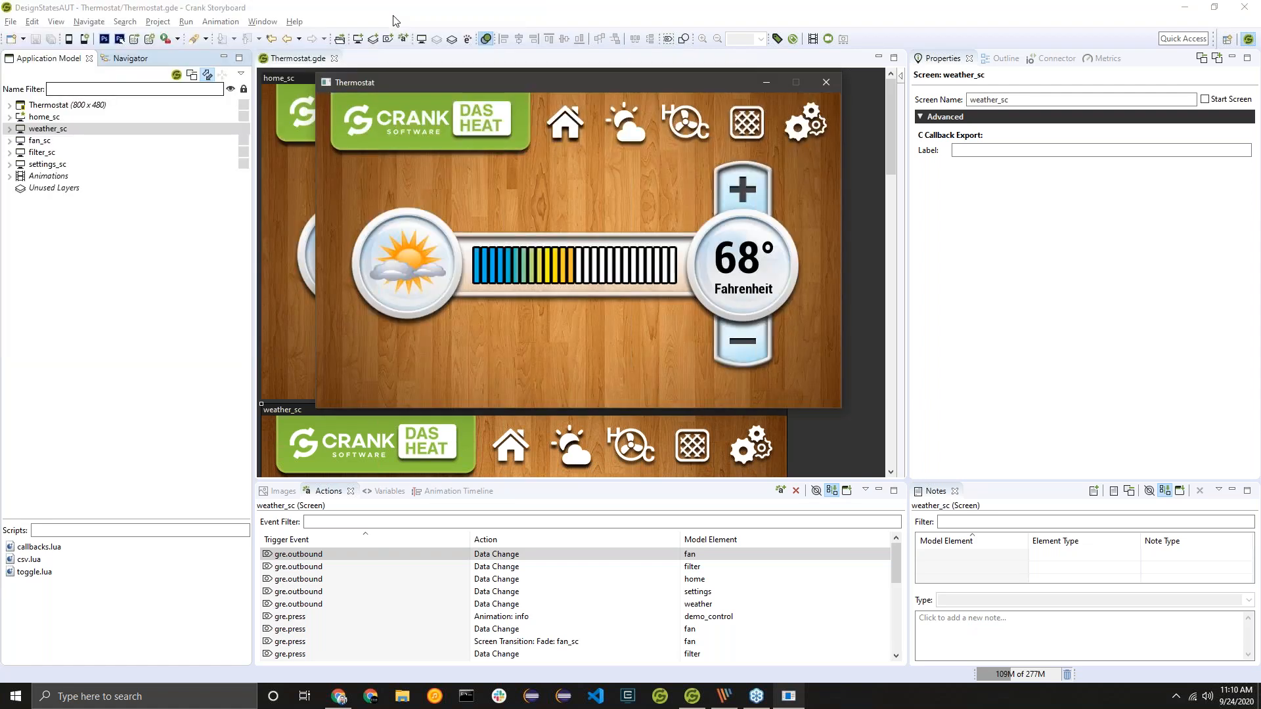
pyautogui.moveTo(609, 82); pyautogui.dragTo(597, 82)
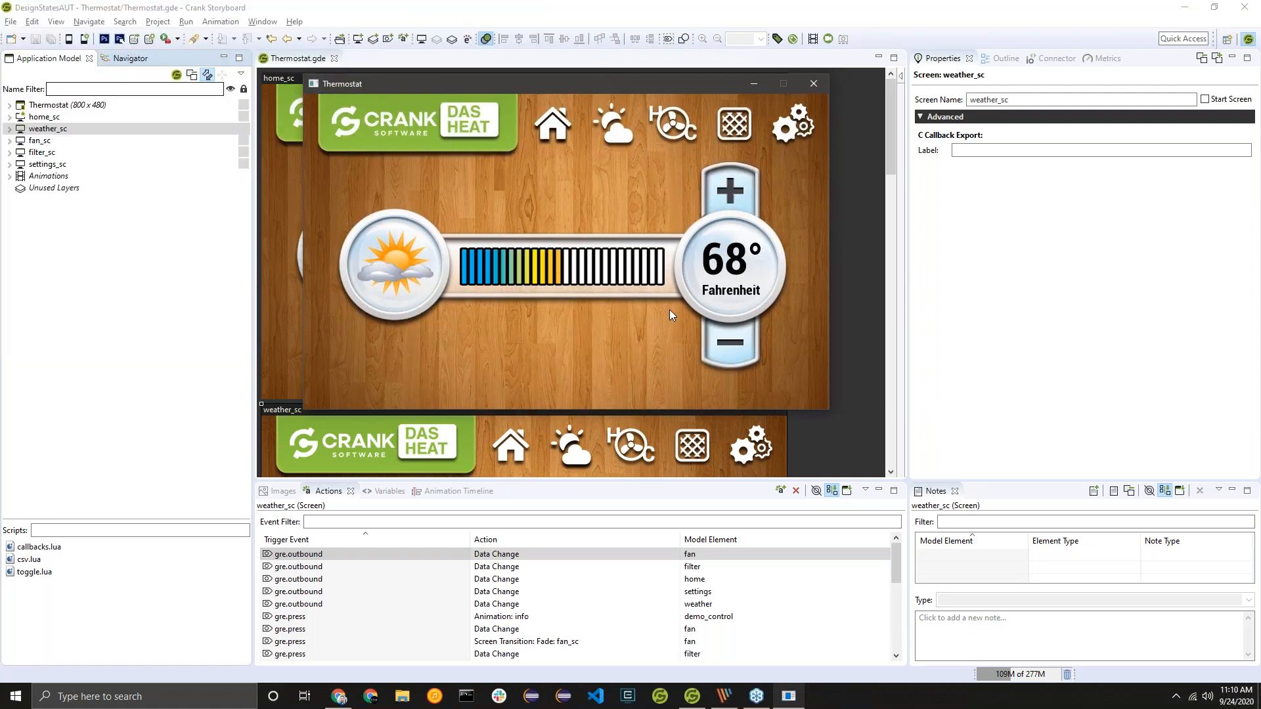
pyautogui.moveTo(507, 81); pyautogui.dragTo(459, 77)
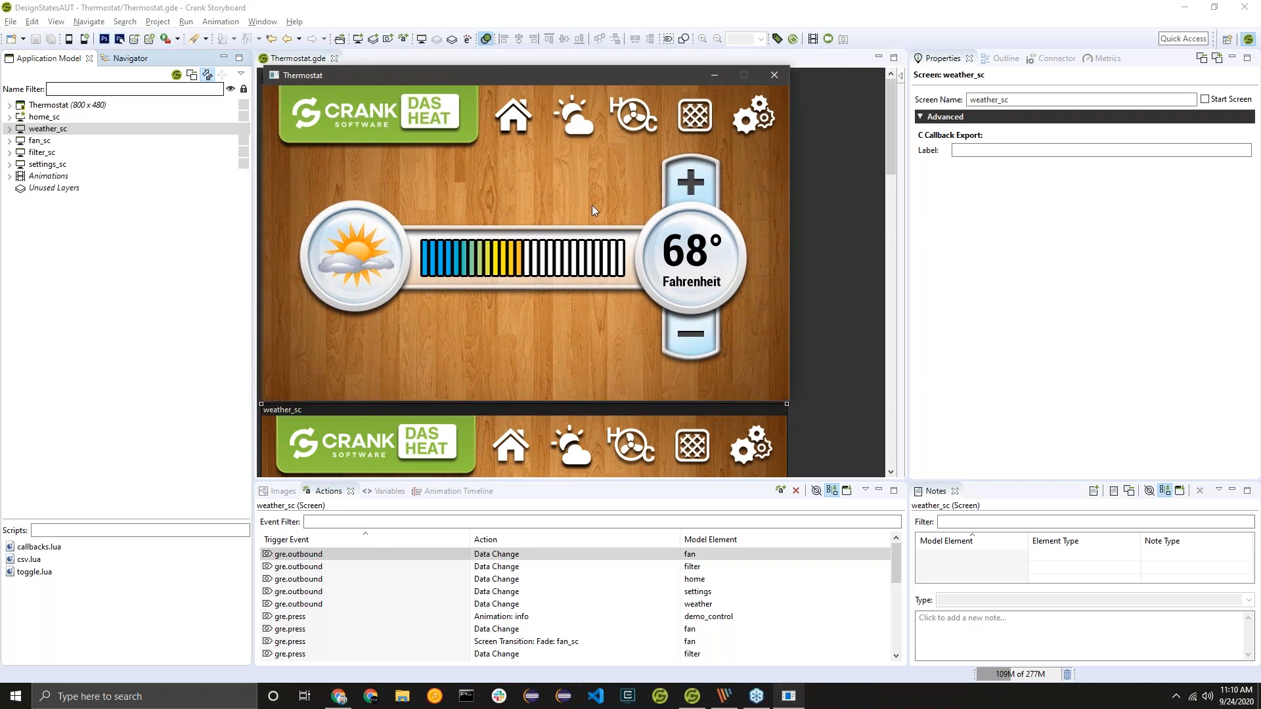
# Step: Test the green Crank logo banner in the simulator by repeatedly expanding and collapsing it
pyautogui.click(395, 128)
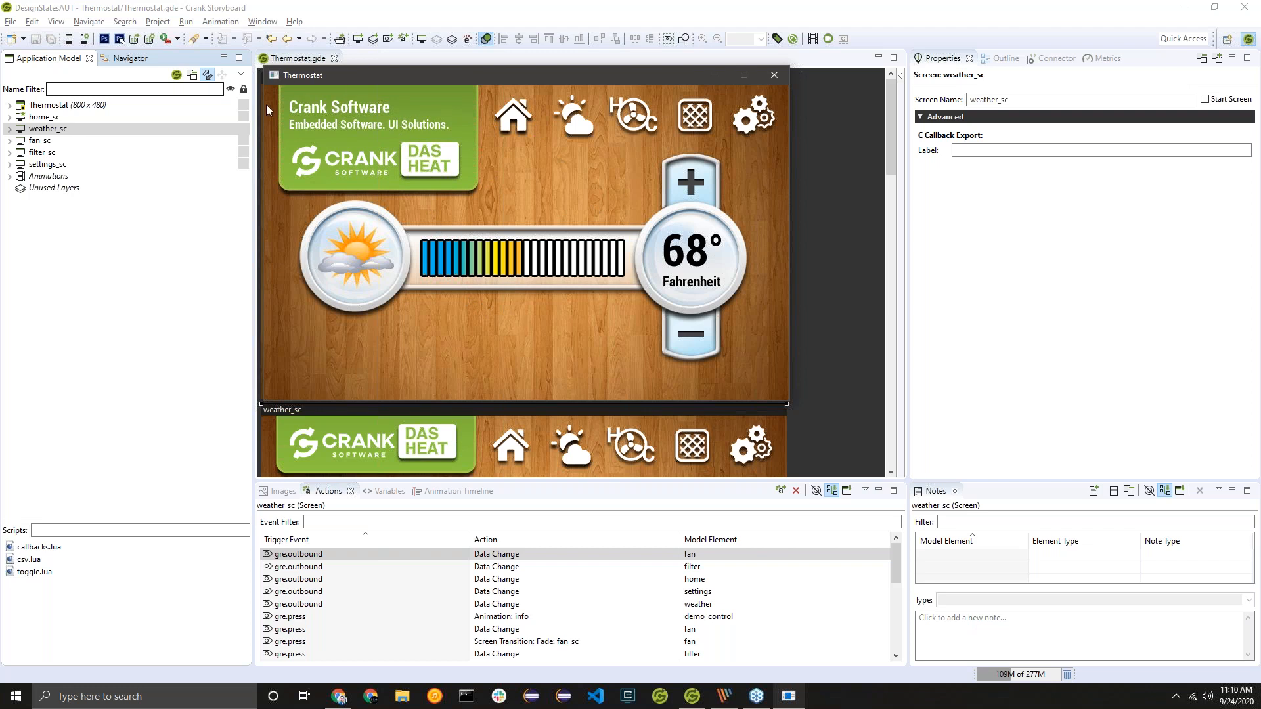
pyautogui.click(433, 170)
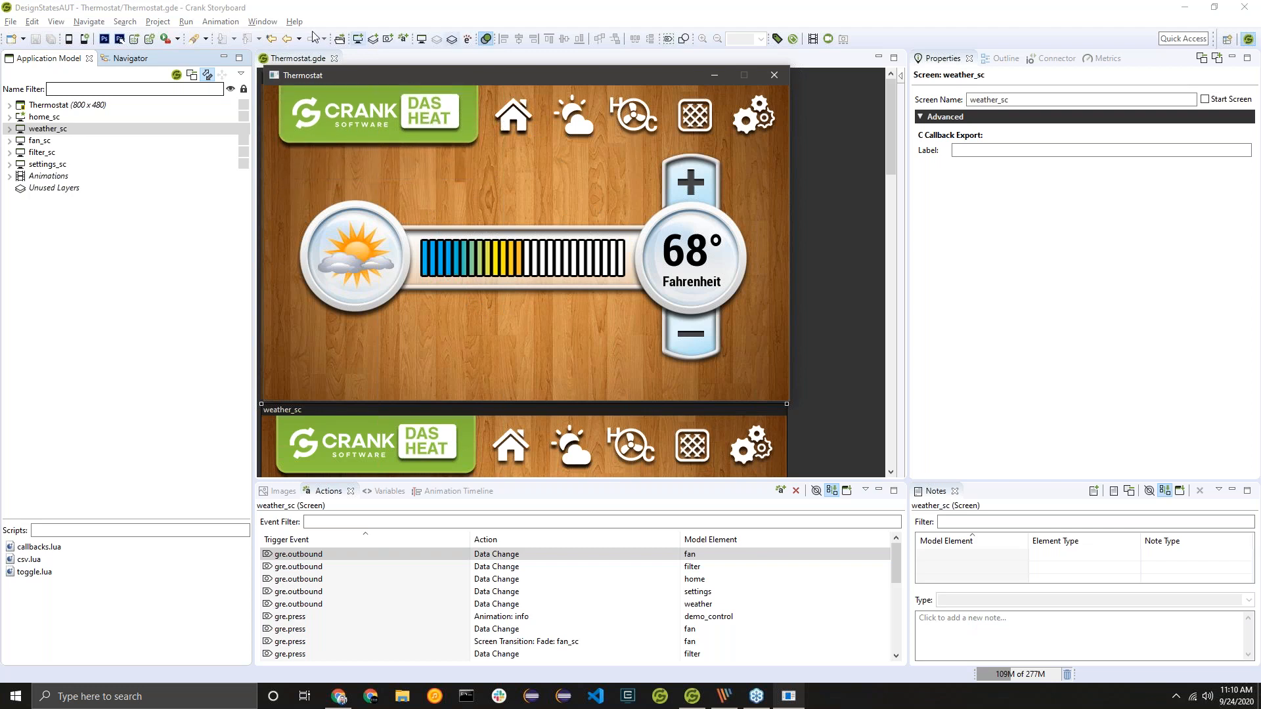
pyautogui.click(456, 136)
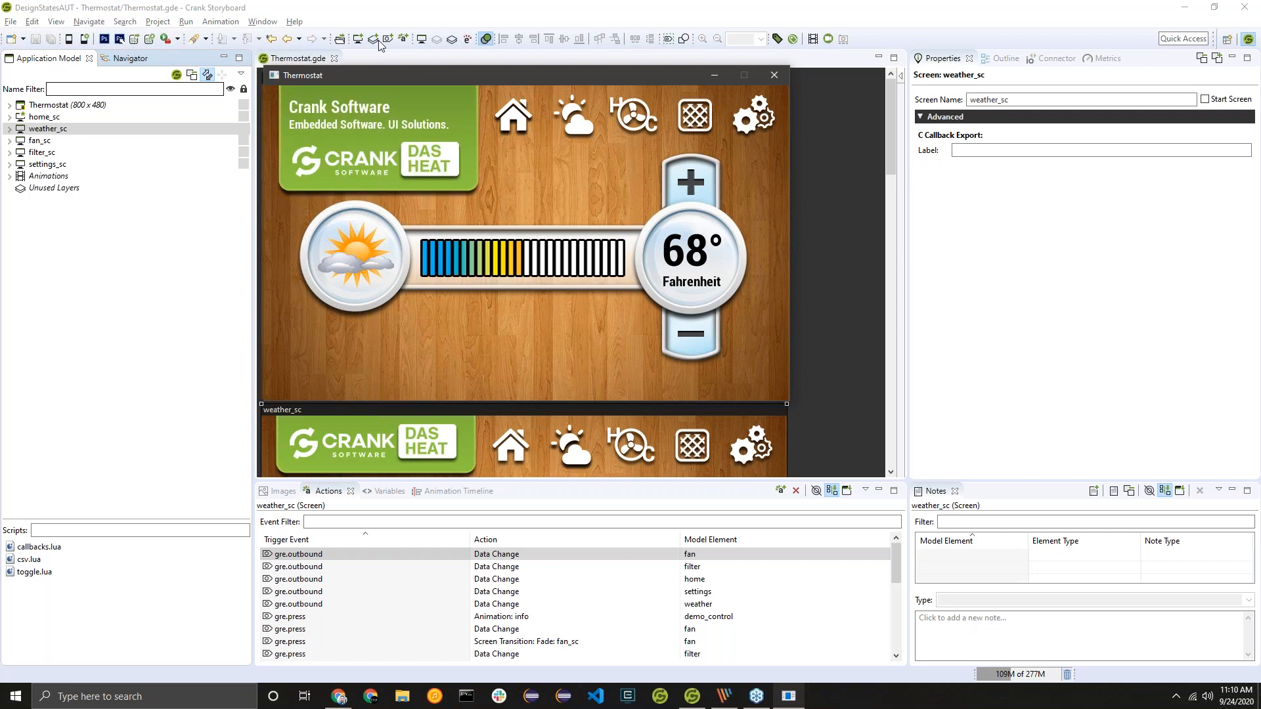
pyautogui.click(389, 152)
pyautogui.click(412, 121)
pyautogui.click(412, 121)
# Step: Open the simulated weather screen and switch back and forth between the 5 day forecast and the current weather
pyautogui.click(581, 132)
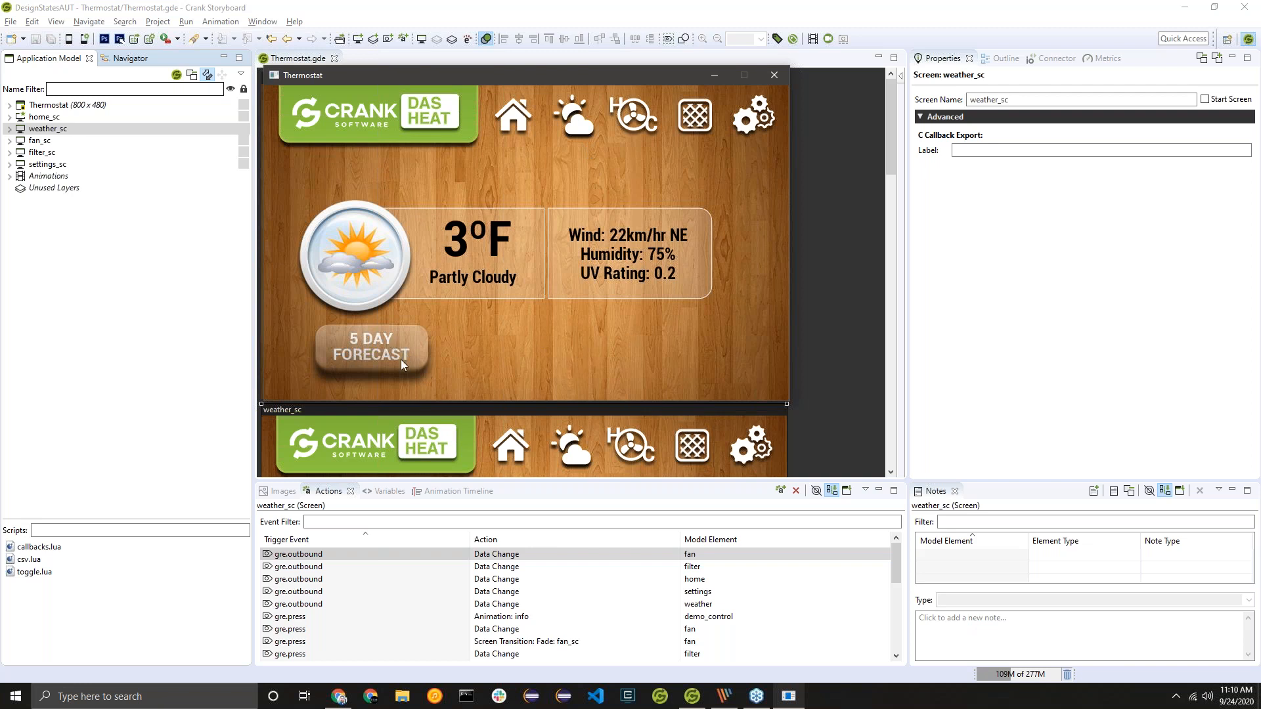
pyautogui.click(369, 364)
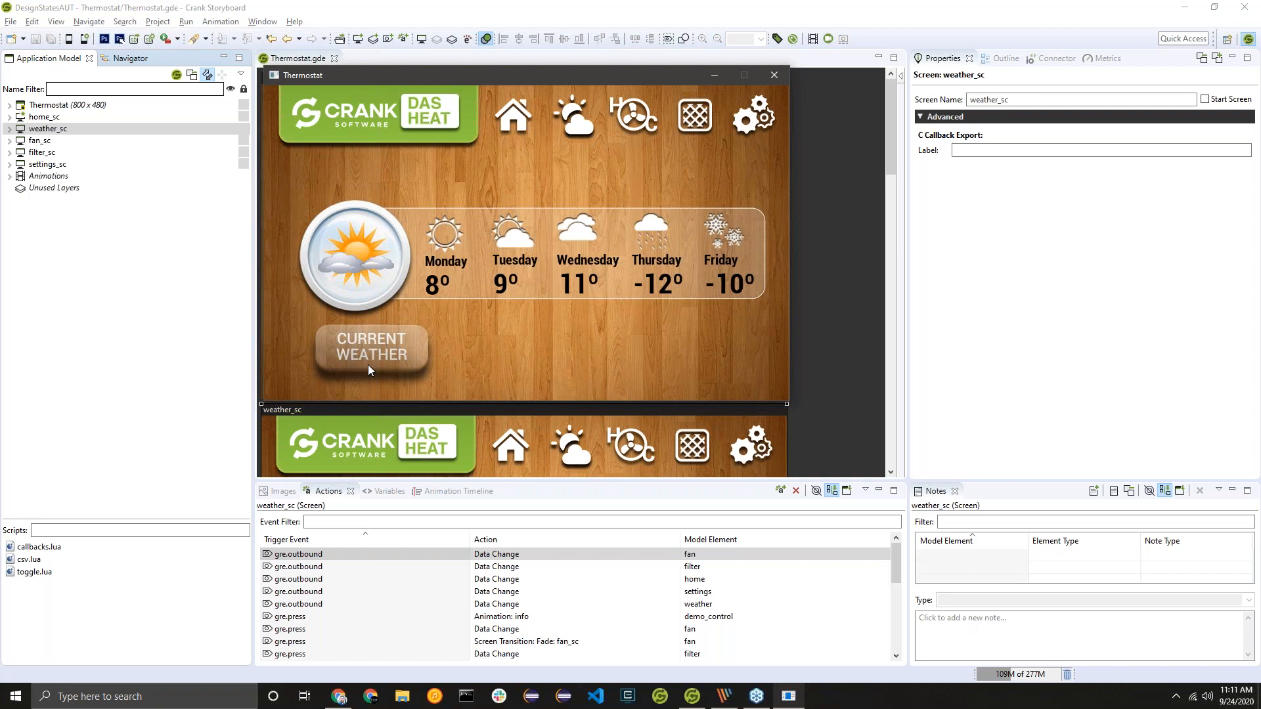
pyautogui.click(411, 337)
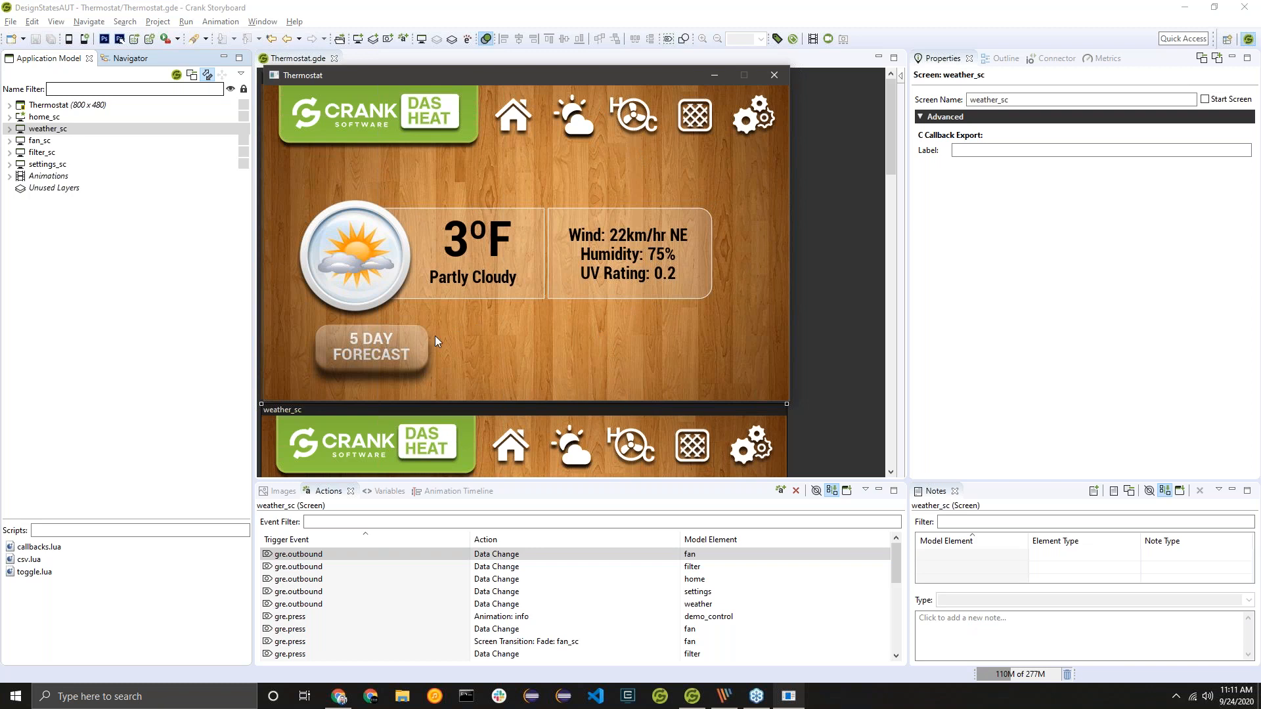
pyautogui.click(396, 353)
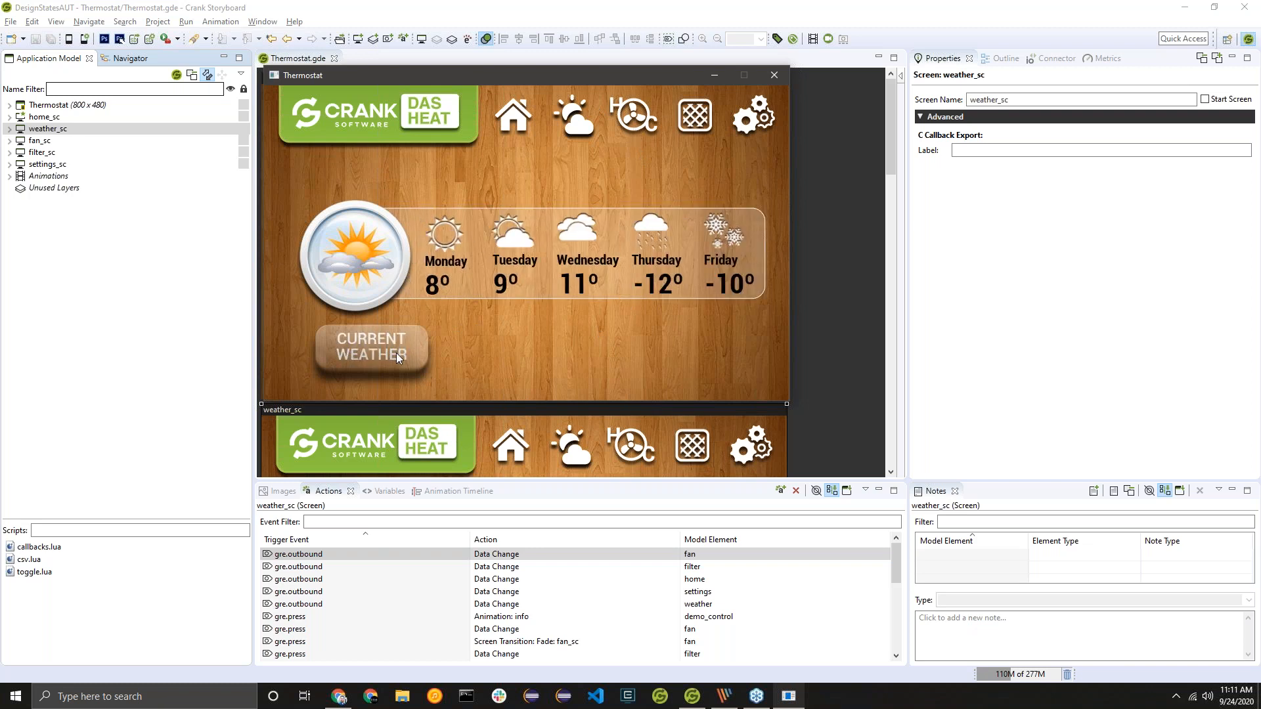
pyautogui.click(376, 348)
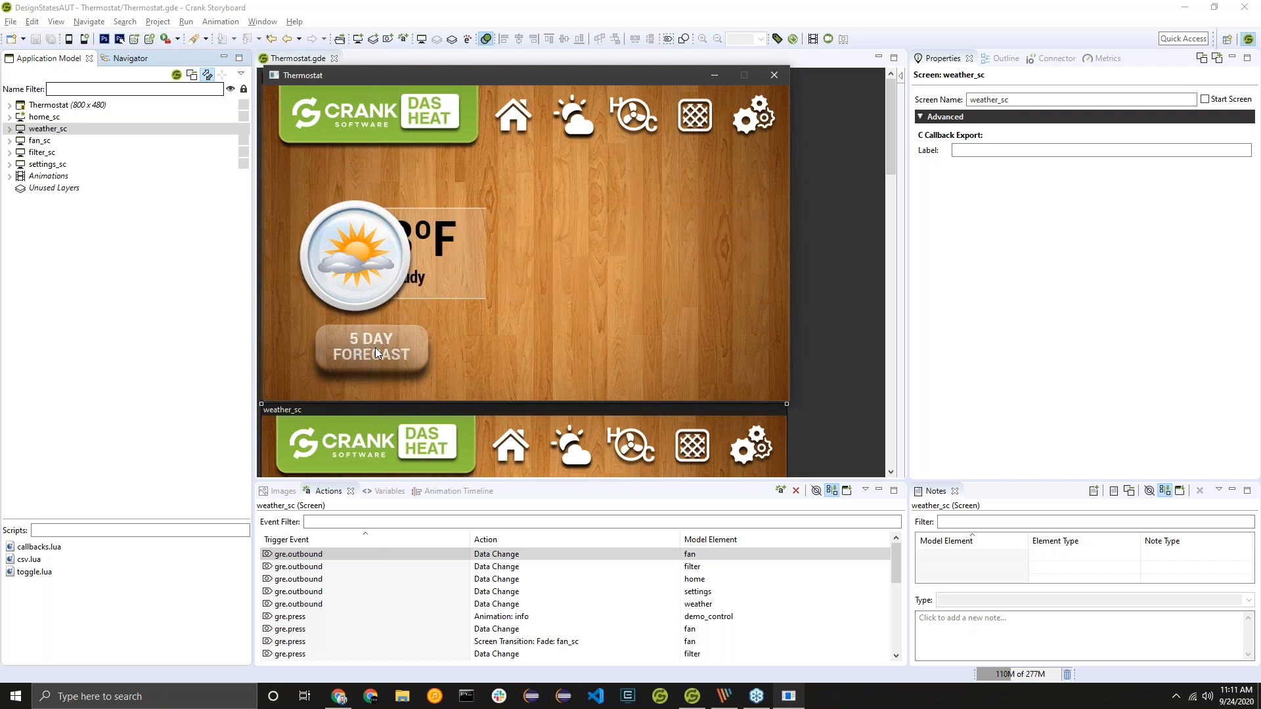
# Step: Open the simulated fan screen and test its three toggle switches, turning them on and back off
pyautogui.click(639, 130)
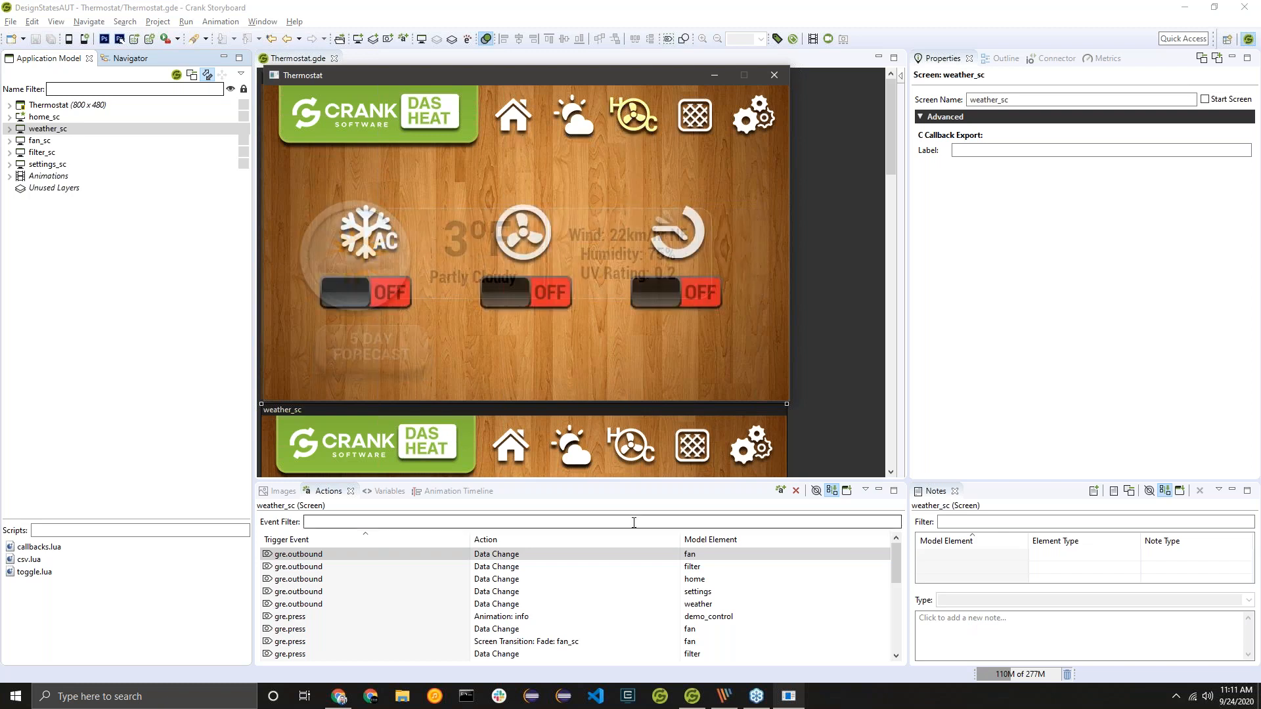
pyautogui.click(381, 294)
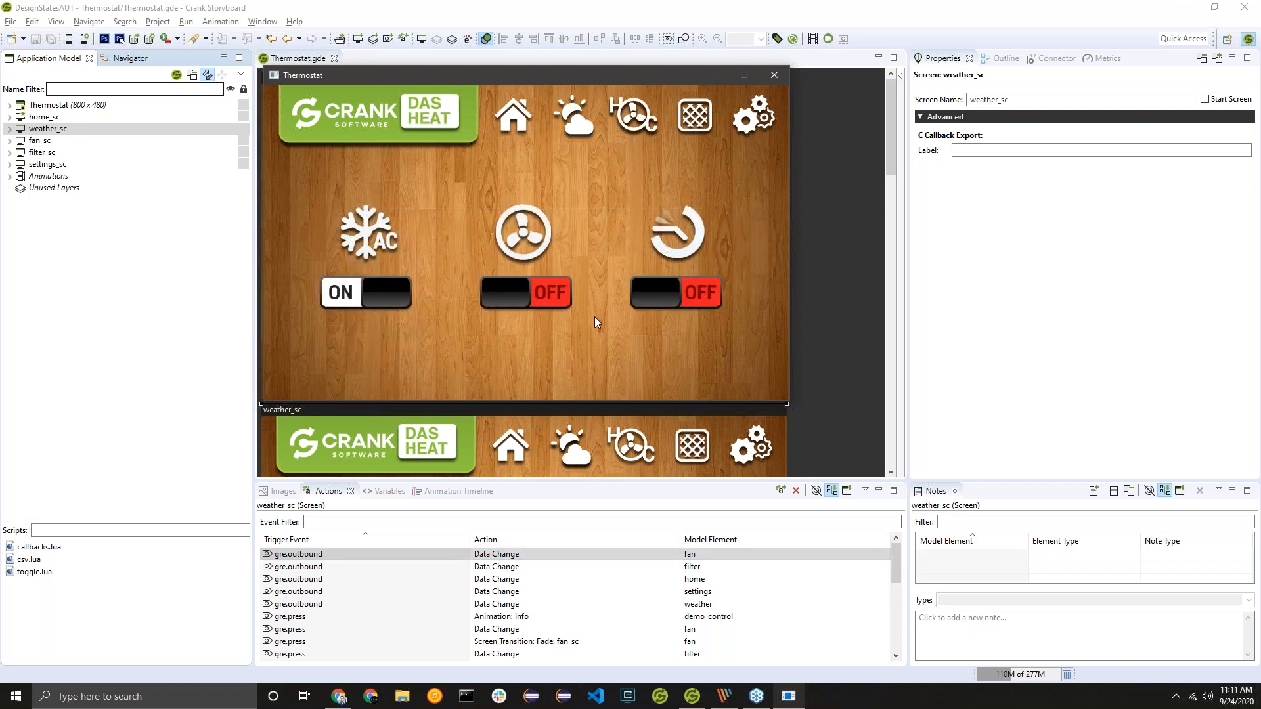
pyautogui.click(564, 299)
pyautogui.click(677, 295)
pyautogui.click(513, 291)
pyautogui.click(381, 300)
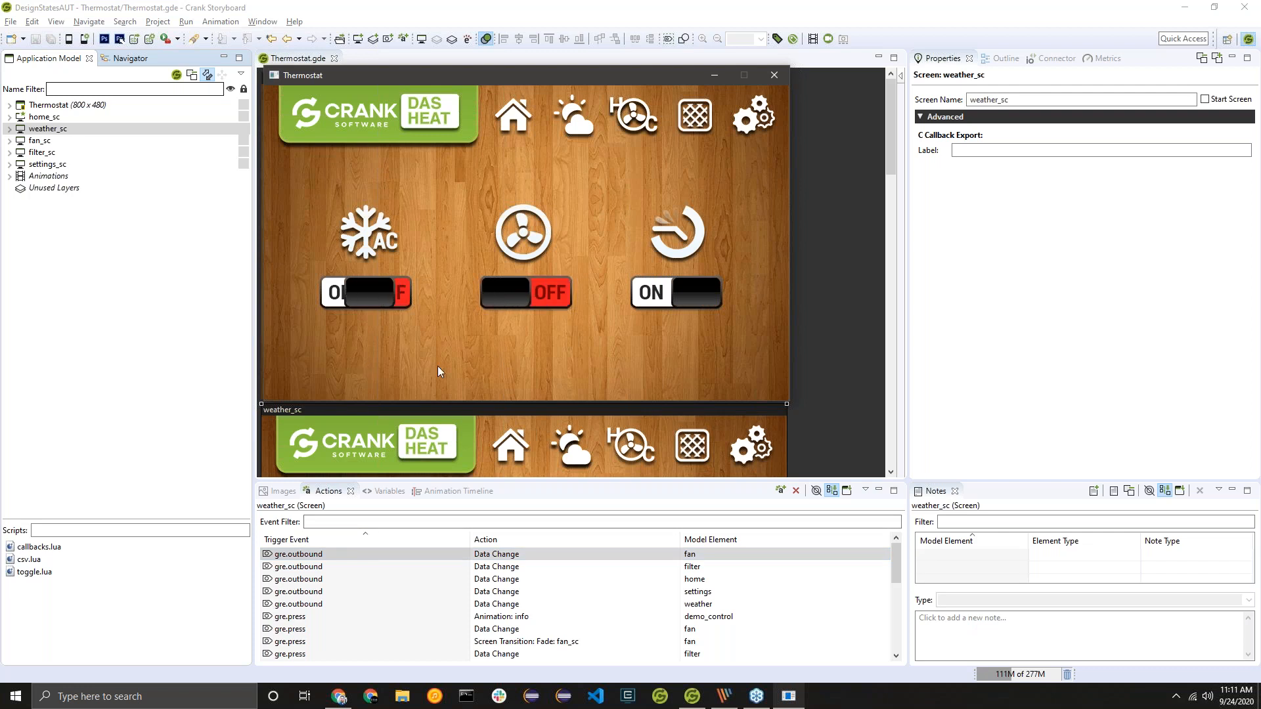
pyautogui.click(684, 305)
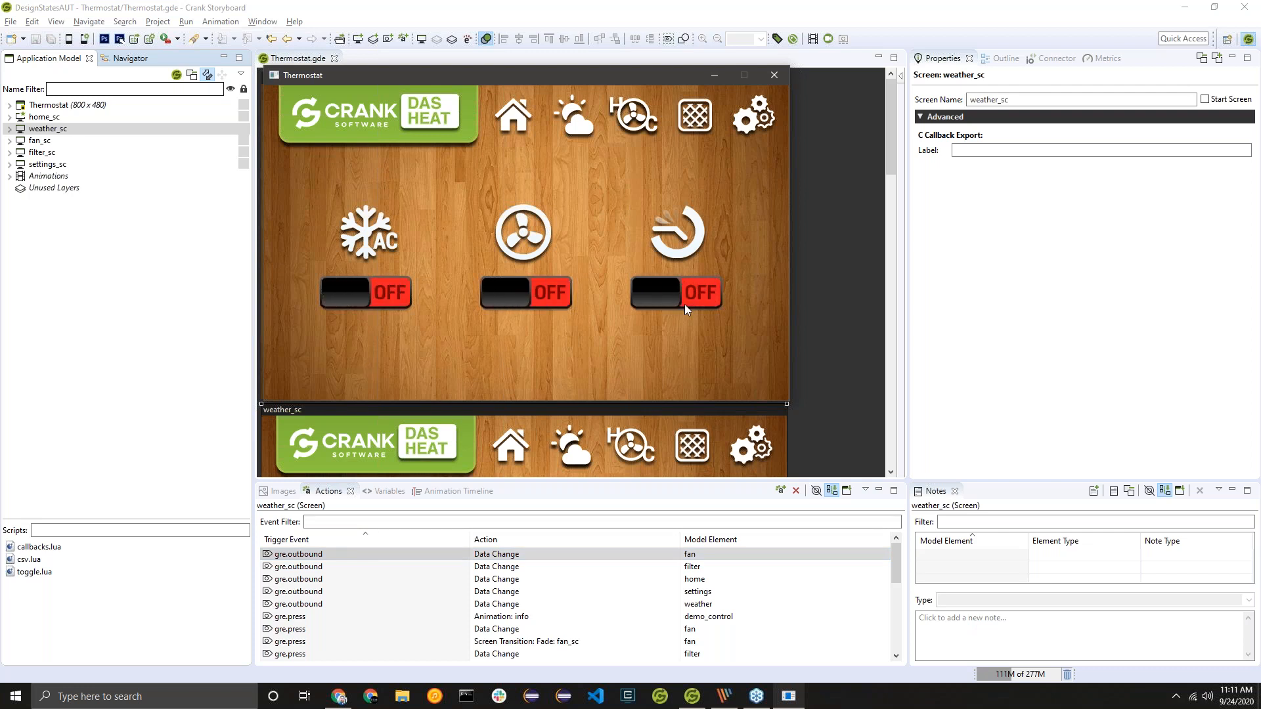
pyautogui.click(681, 302)
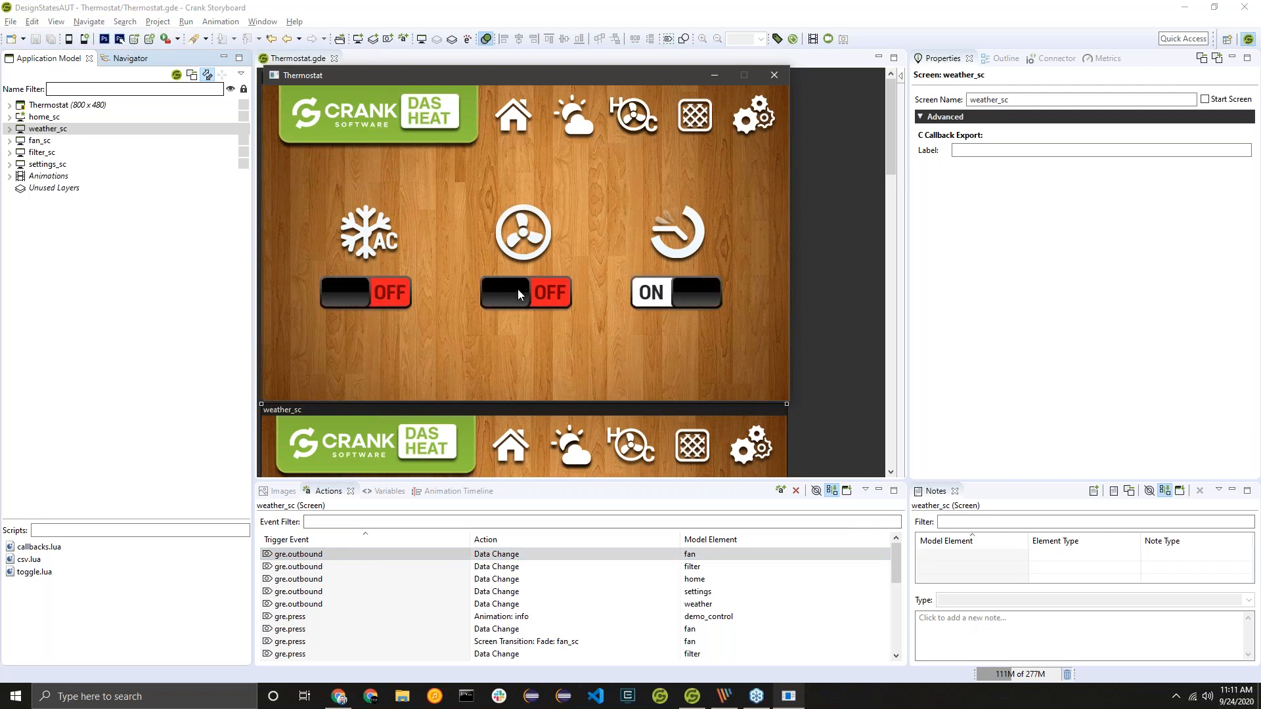
pyautogui.click(518, 289)
pyautogui.click(386, 293)
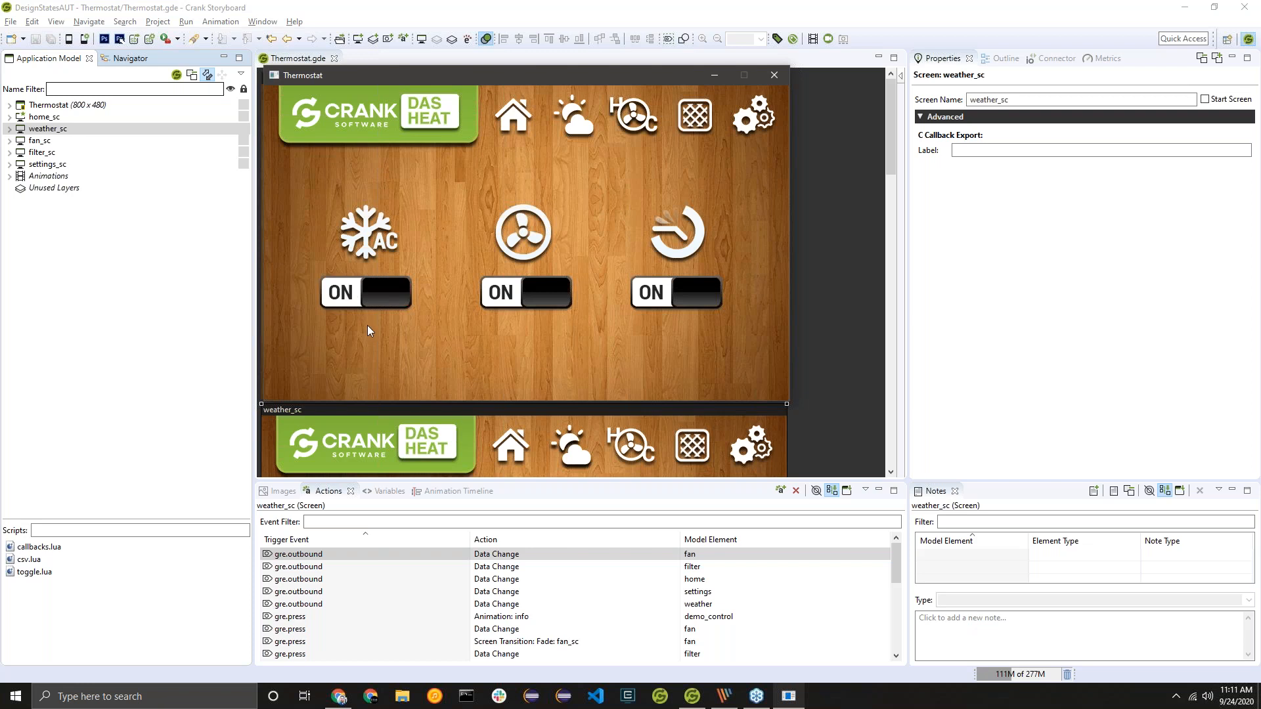
pyautogui.click(392, 302)
pyautogui.click(525, 292)
pyautogui.click(711, 287)
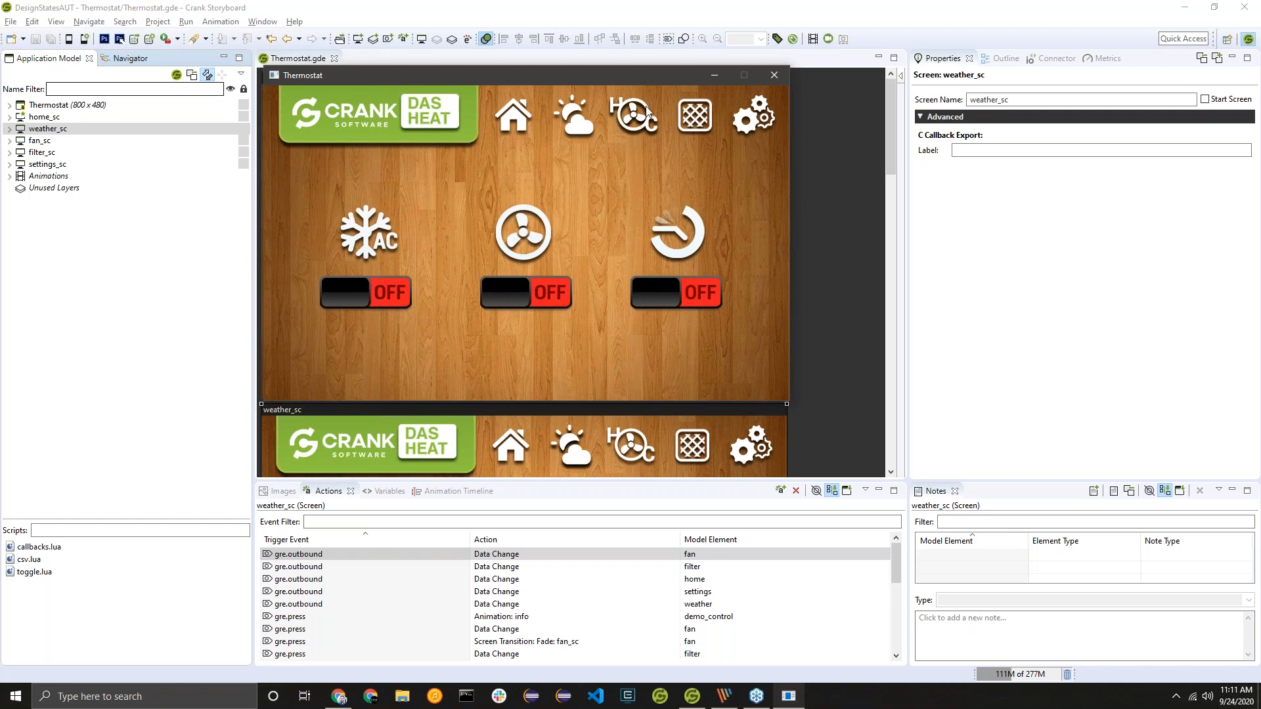
# Step: View the simulated air filter screen, and try the metal, dark and wood backgrounds on the settings screen
pyautogui.click(702, 122)
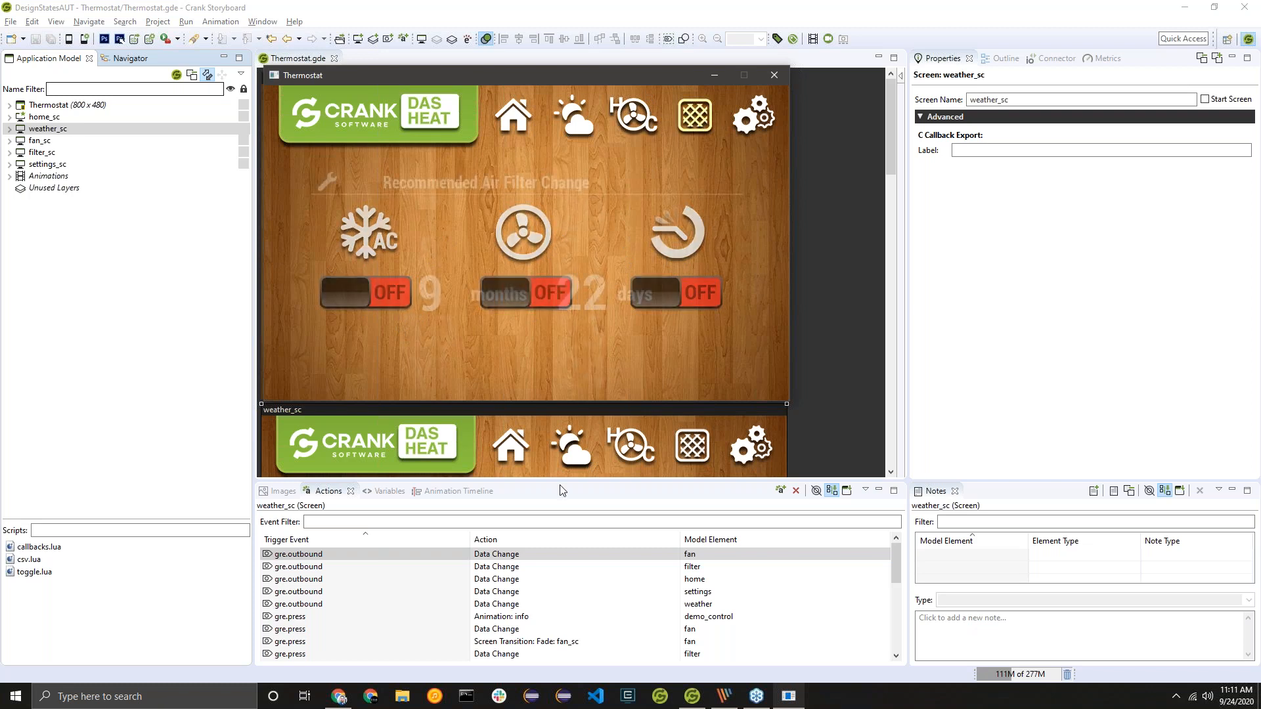
pyautogui.click(765, 114)
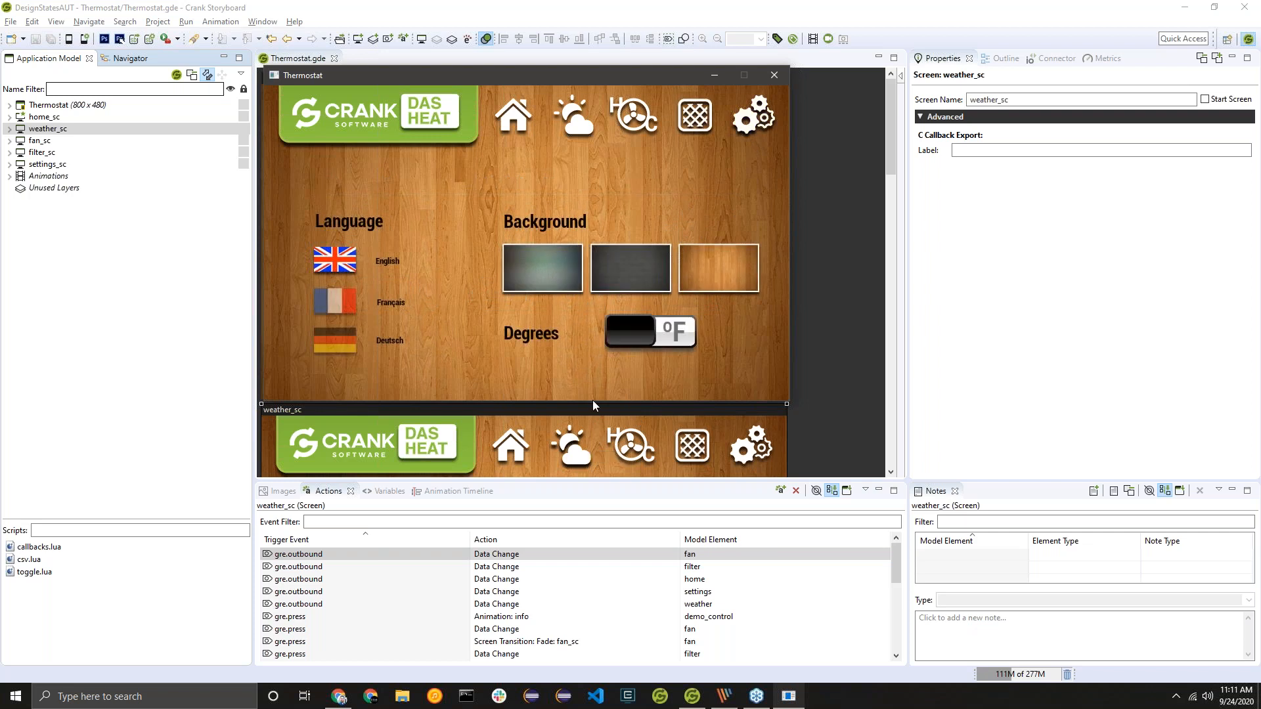
pyautogui.click(649, 285)
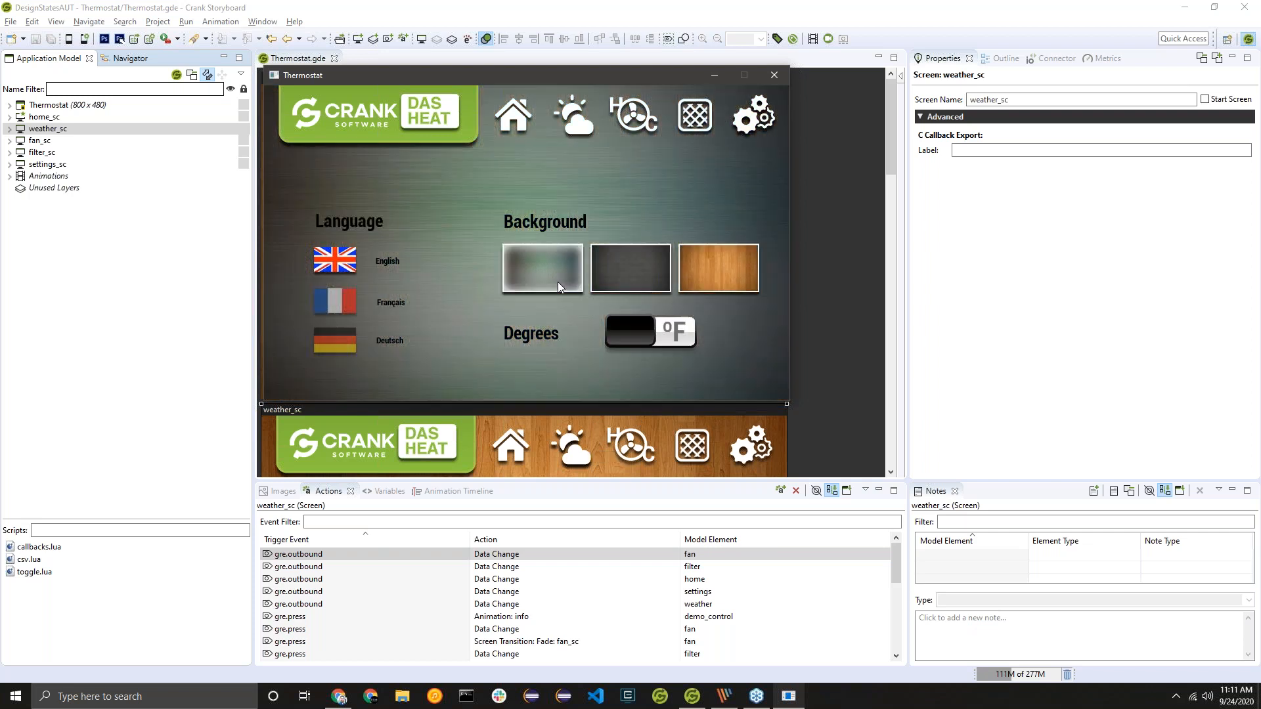
pyautogui.click(639, 283)
pyautogui.click(738, 272)
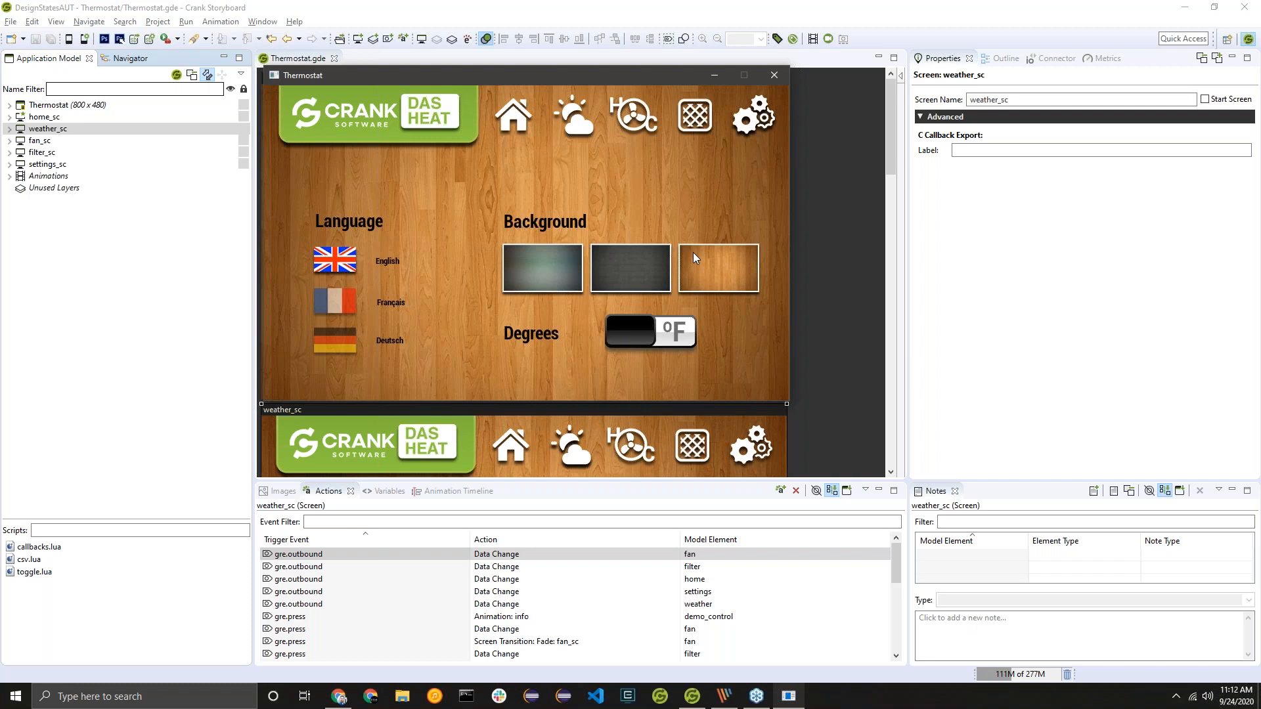
pyautogui.click(629, 270)
pyautogui.click(567, 285)
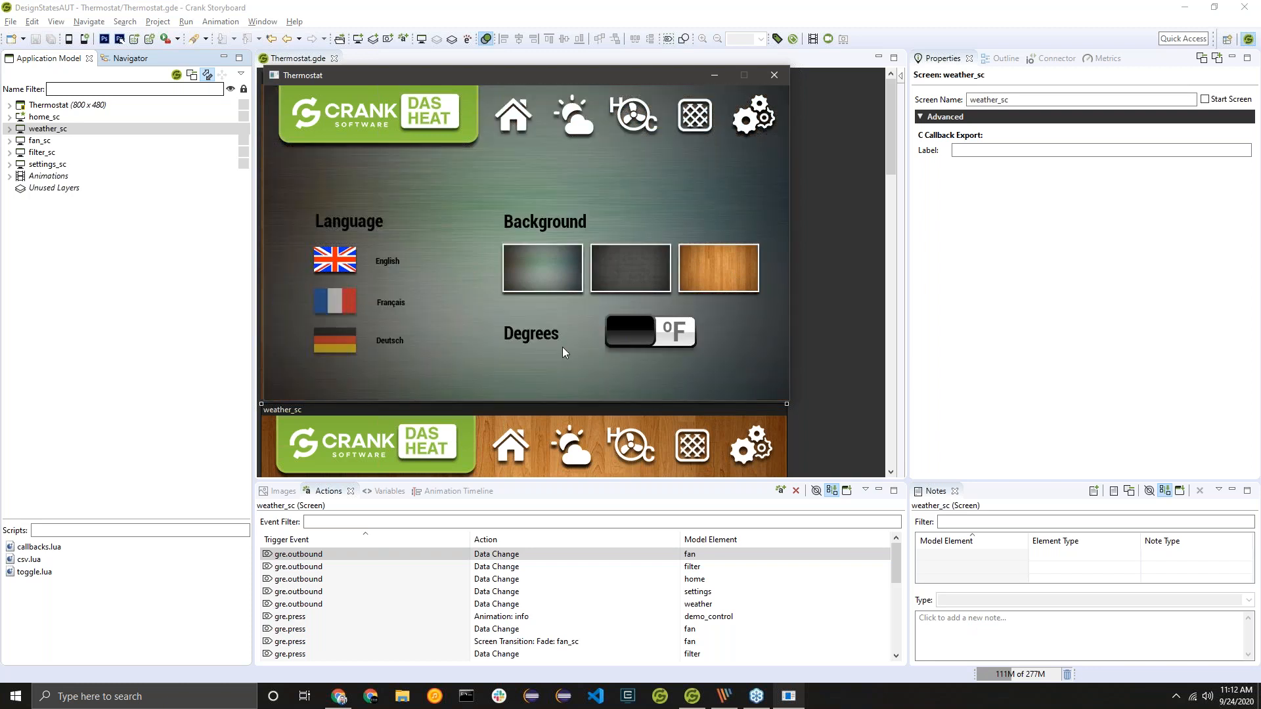
# Step: Test the French, German and English language options and the °C/°F degrees switch, and close the simulator
pyautogui.click(366, 314)
pyautogui.click(363, 346)
pyautogui.click(351, 258)
pyautogui.click(649, 336)
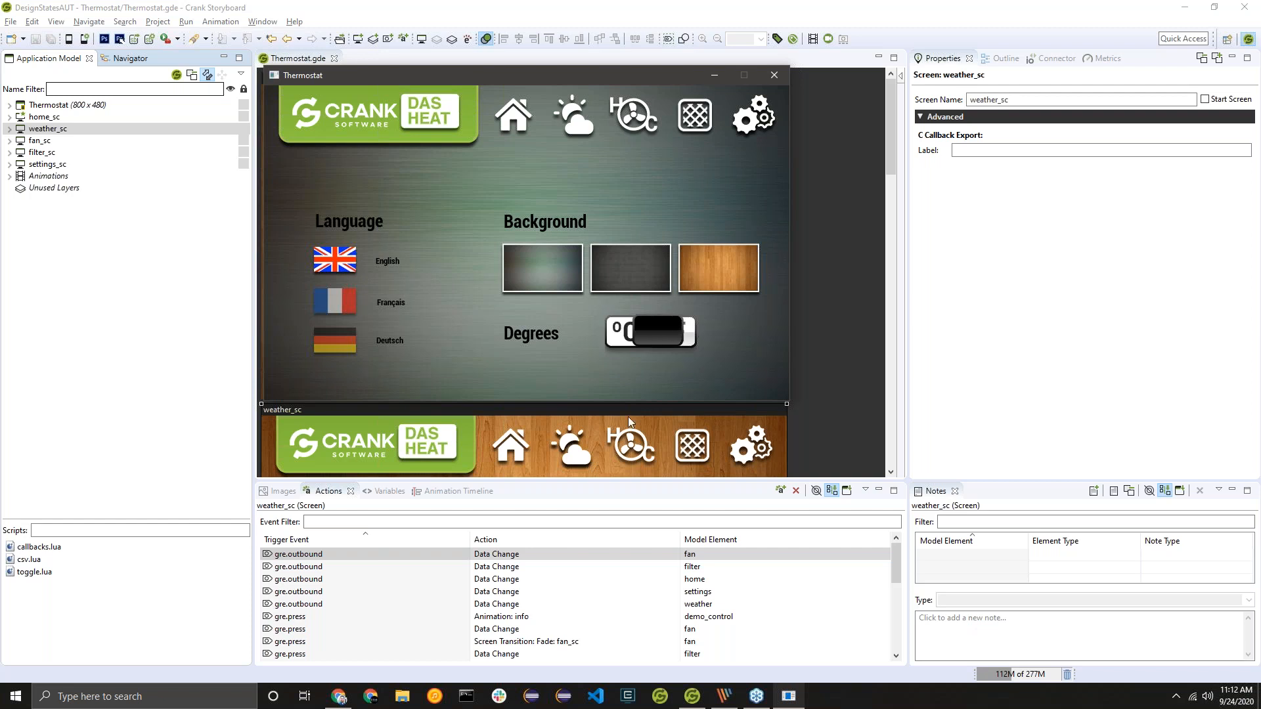
pyautogui.click(636, 340)
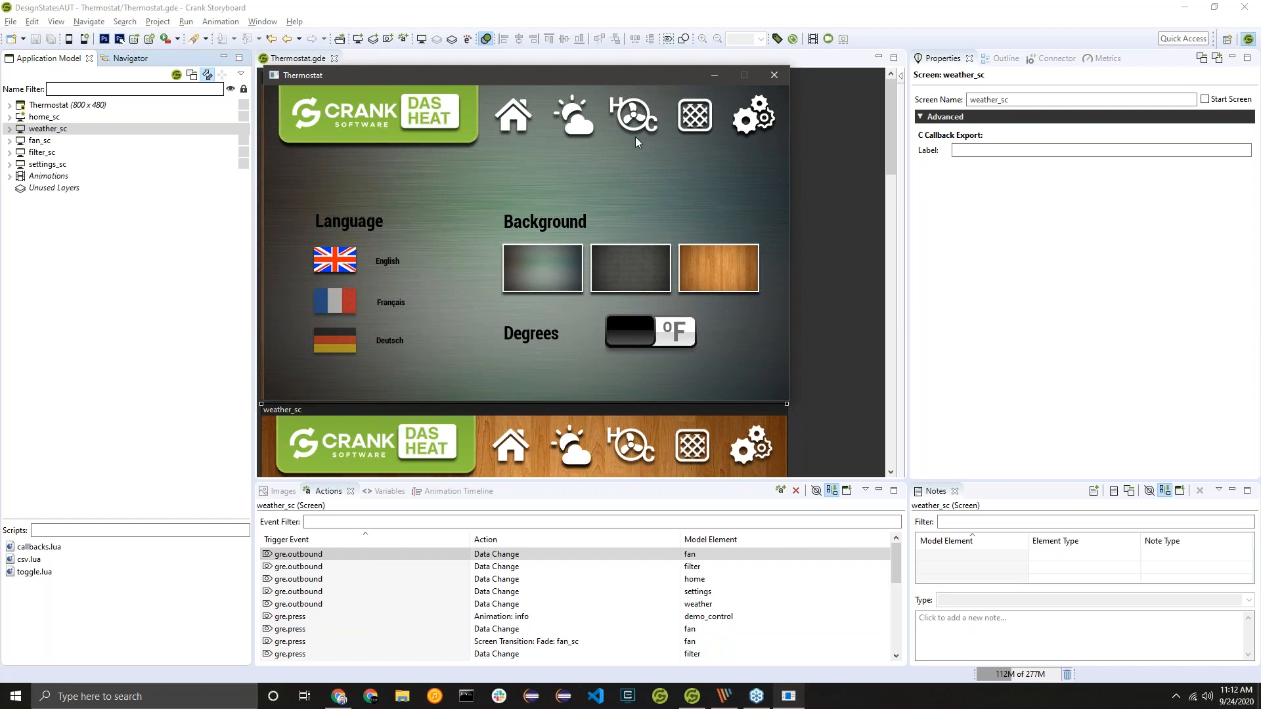
pyautogui.click(775, 75)
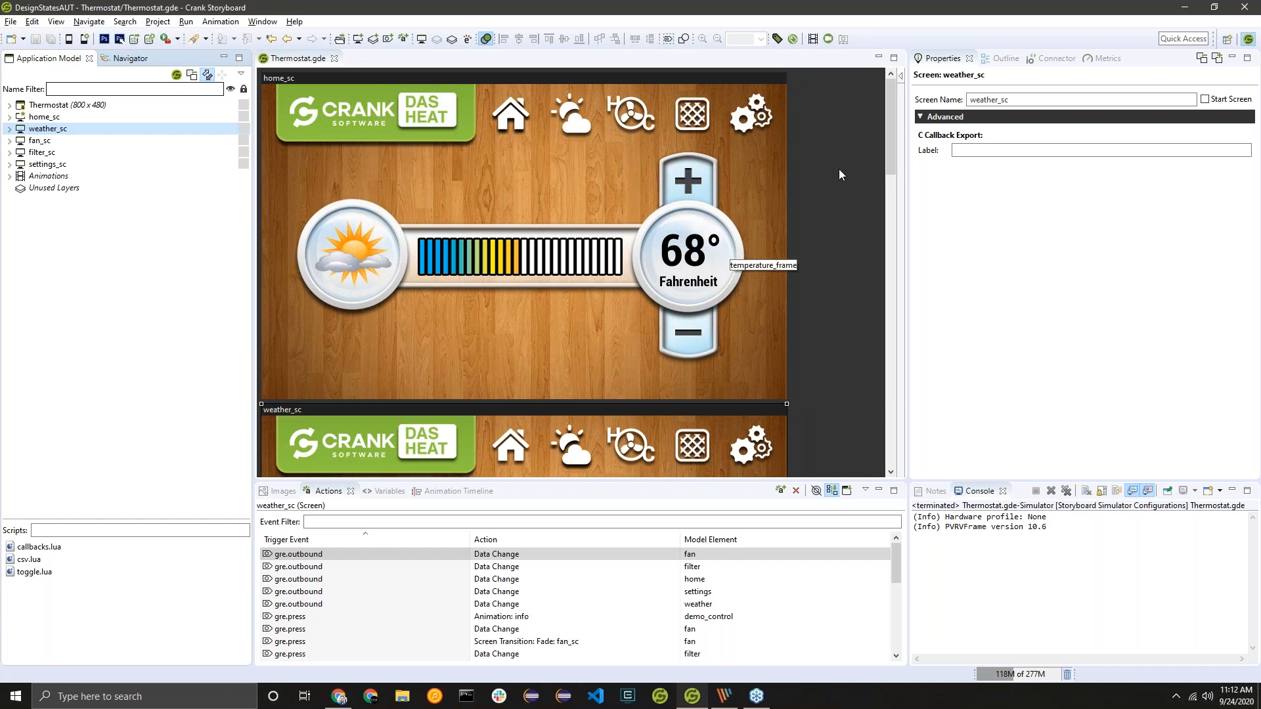
pyautogui.click(892, 97)
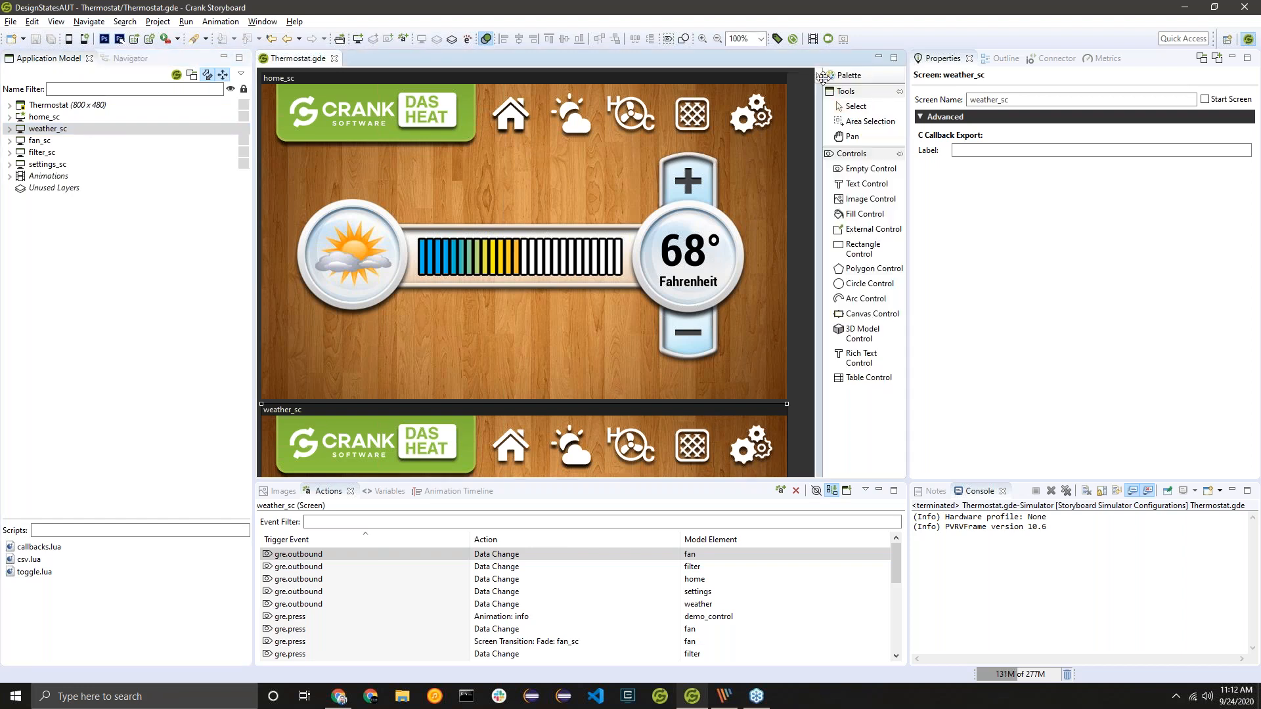
pyautogui.moveTo(888, 97); pyautogui.dragTo(917, 86)
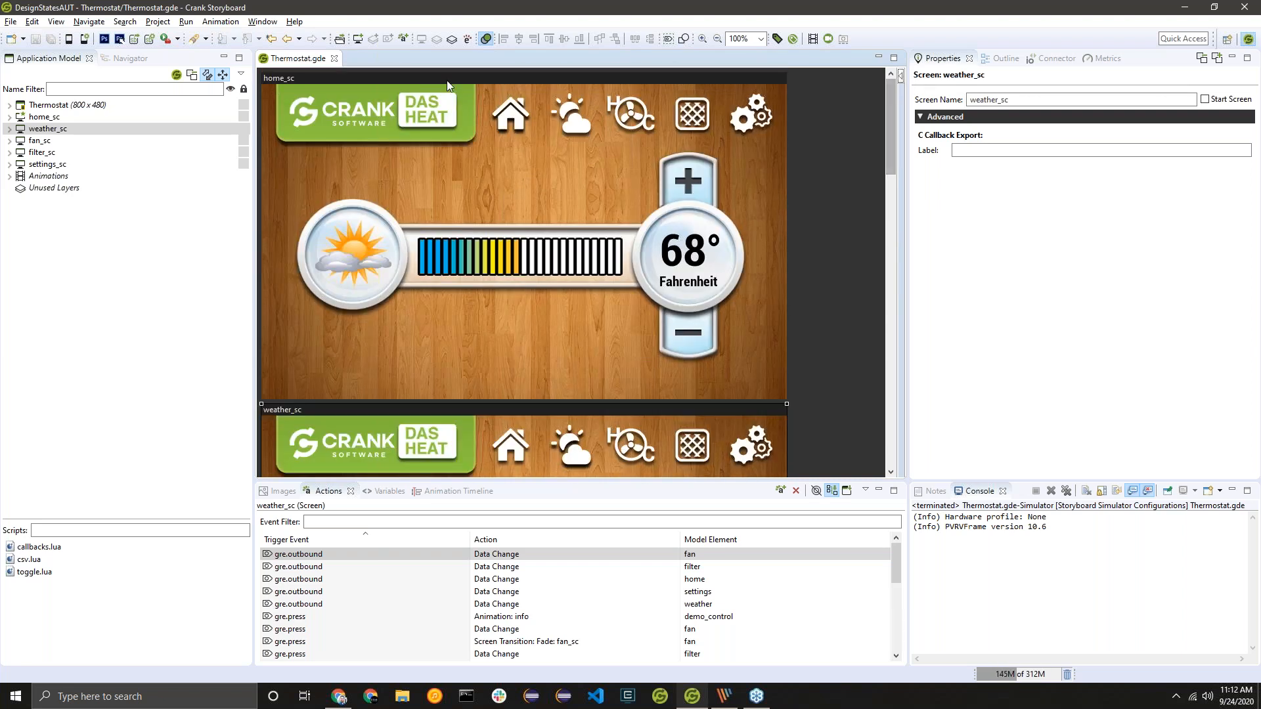
# Step: Inspect the demo_control logo banner on the home screen, and select the weather_sc screen
pyautogui.click(450, 116)
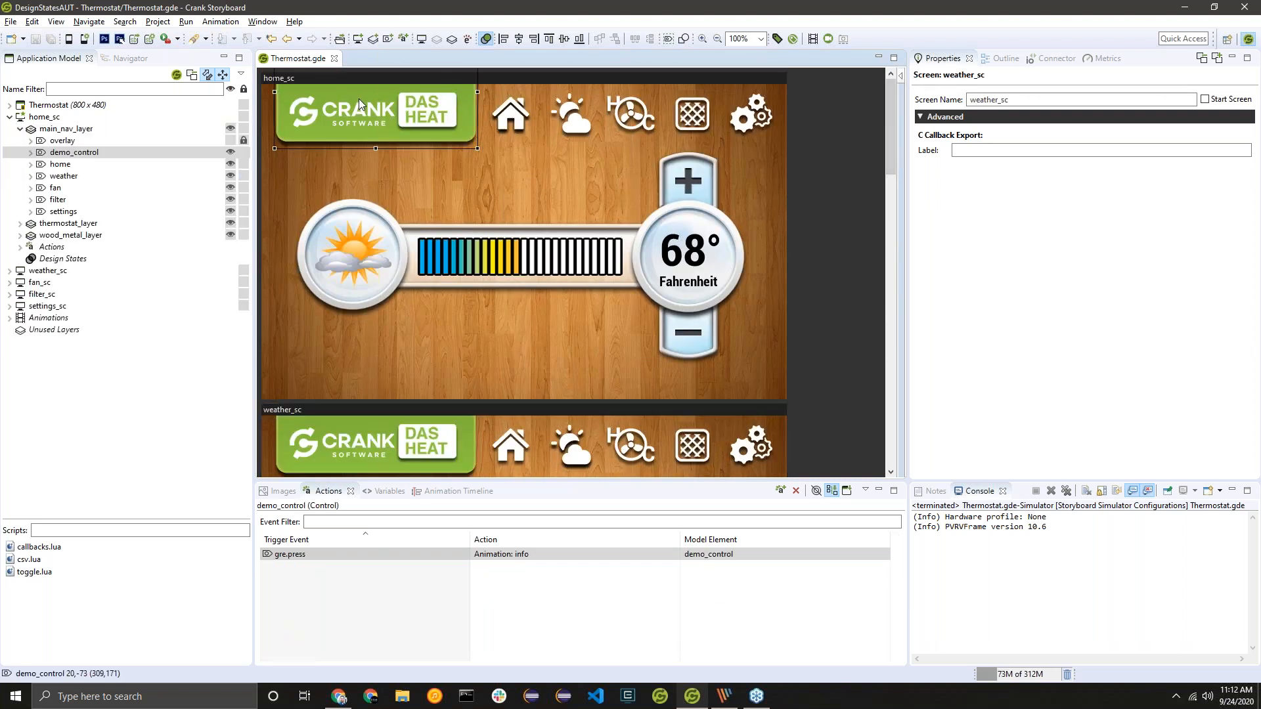
pyautogui.scroll(-5, 648, 136)
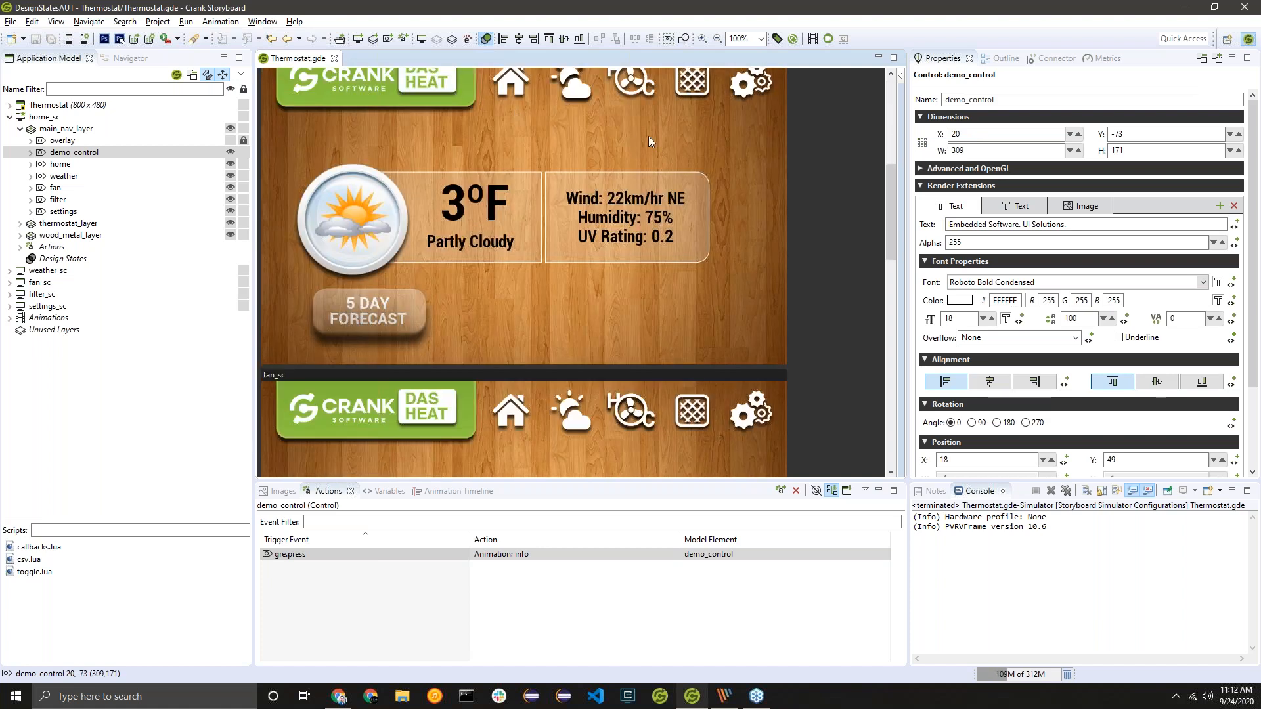
pyautogui.scroll(2, 464, 83)
pyautogui.click(412, 108)
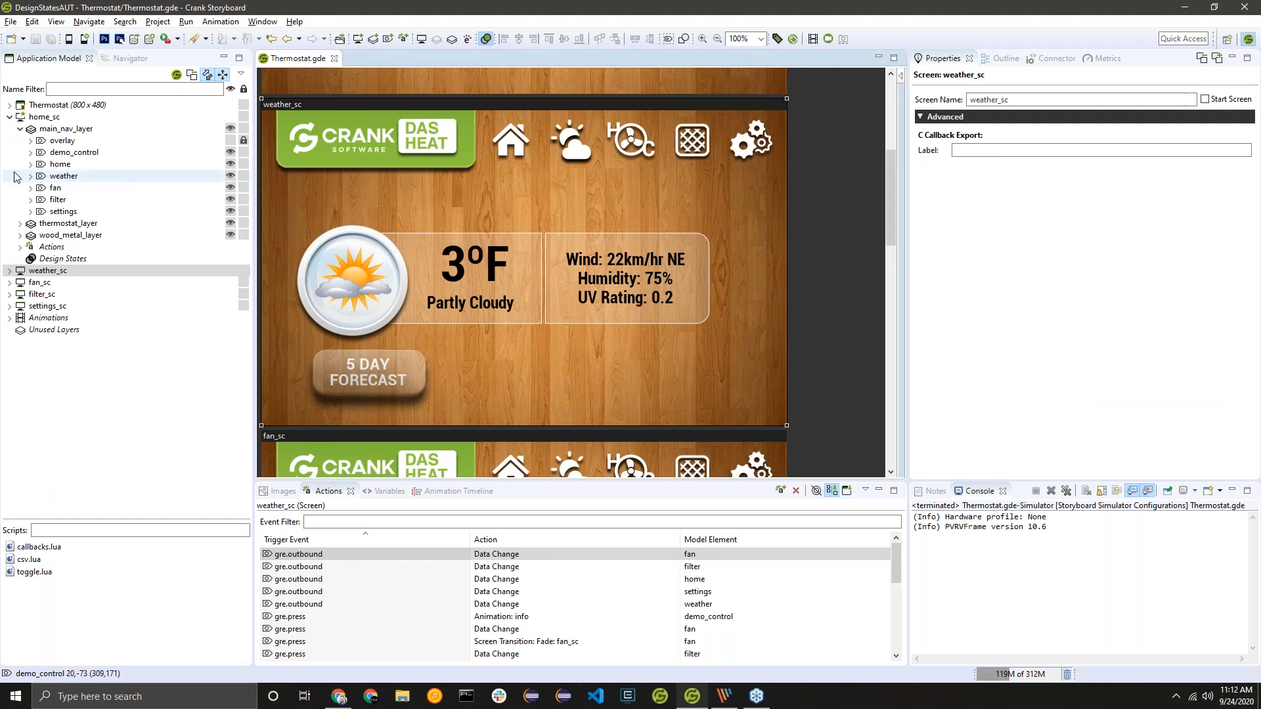
# Step: Examine the Monday to Friday controls in weather_5day_layer of weather_sc, briefly hiding weather_layer to see what lies beneath it
pyautogui.click(9, 271)
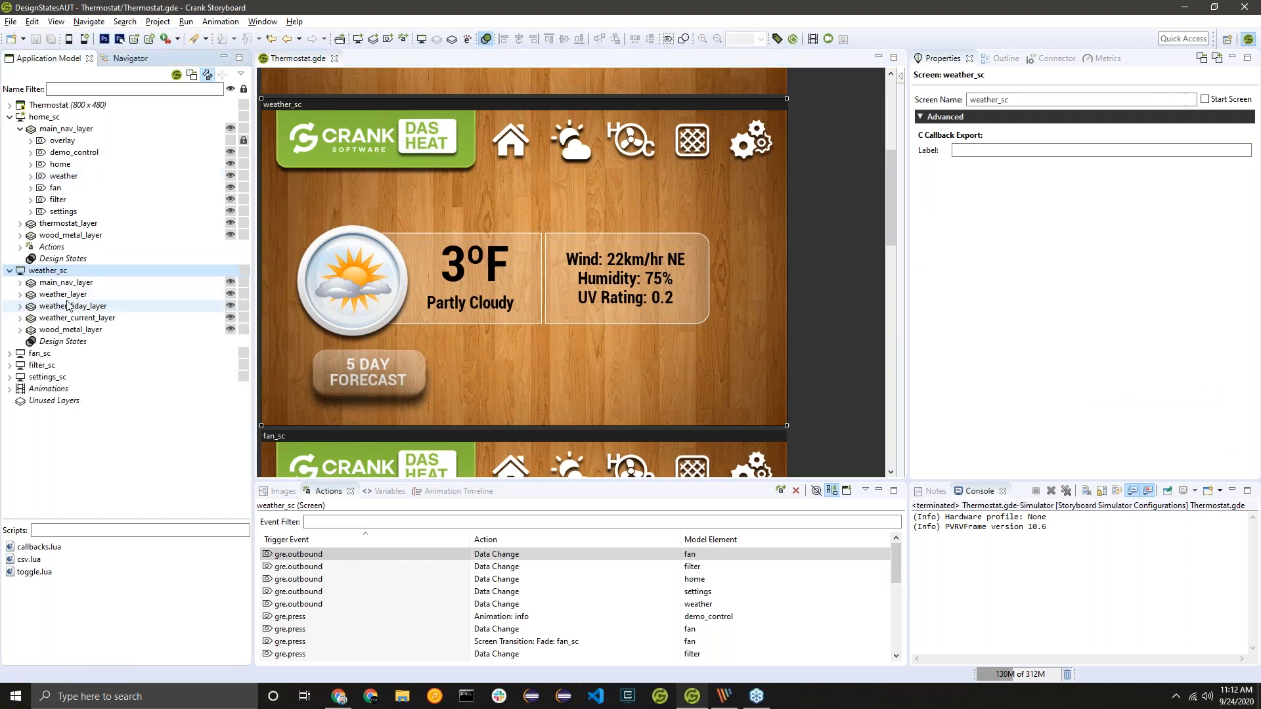
pyautogui.doubleClick(67, 307)
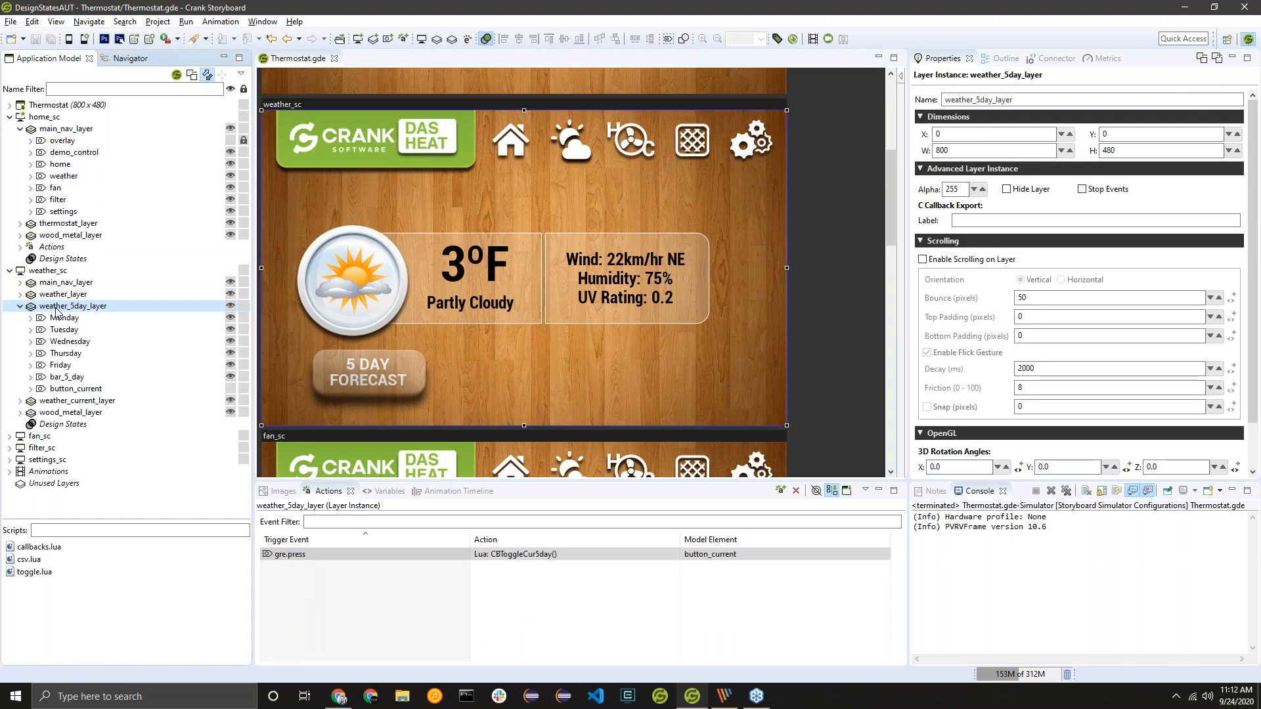
pyautogui.click(68, 320)
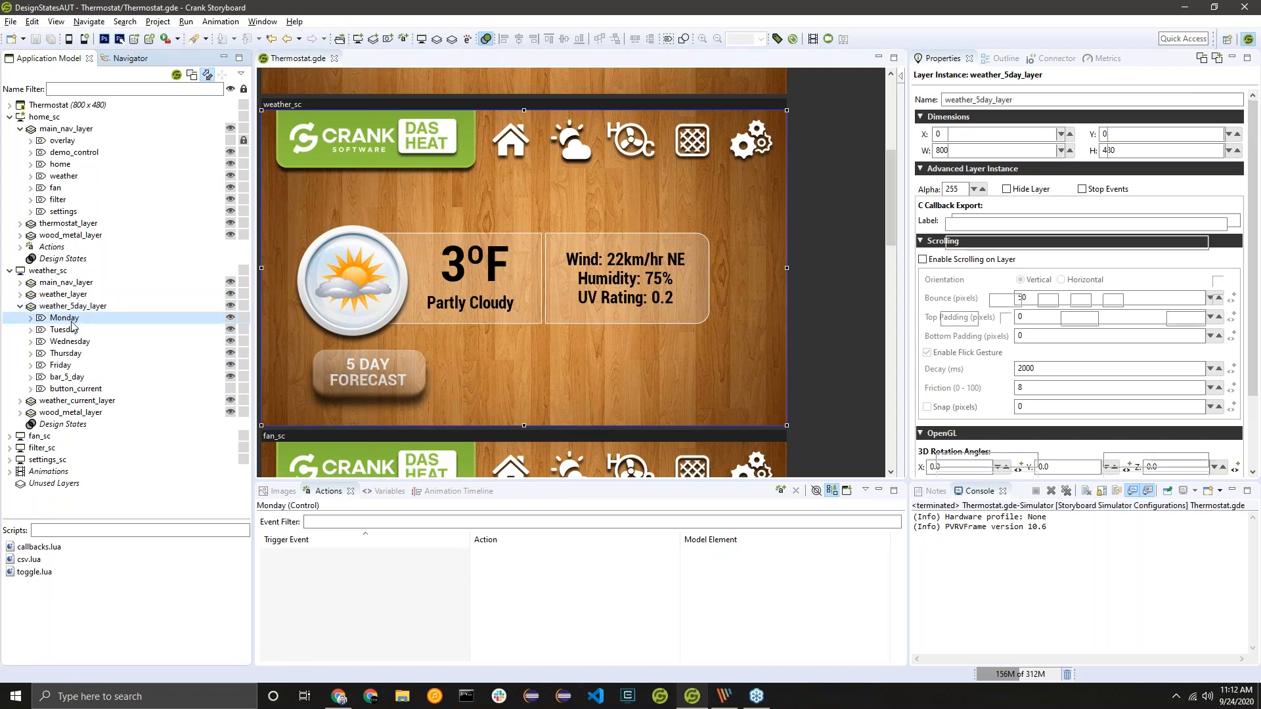
pyautogui.click(74, 335)
pyautogui.click(74, 341)
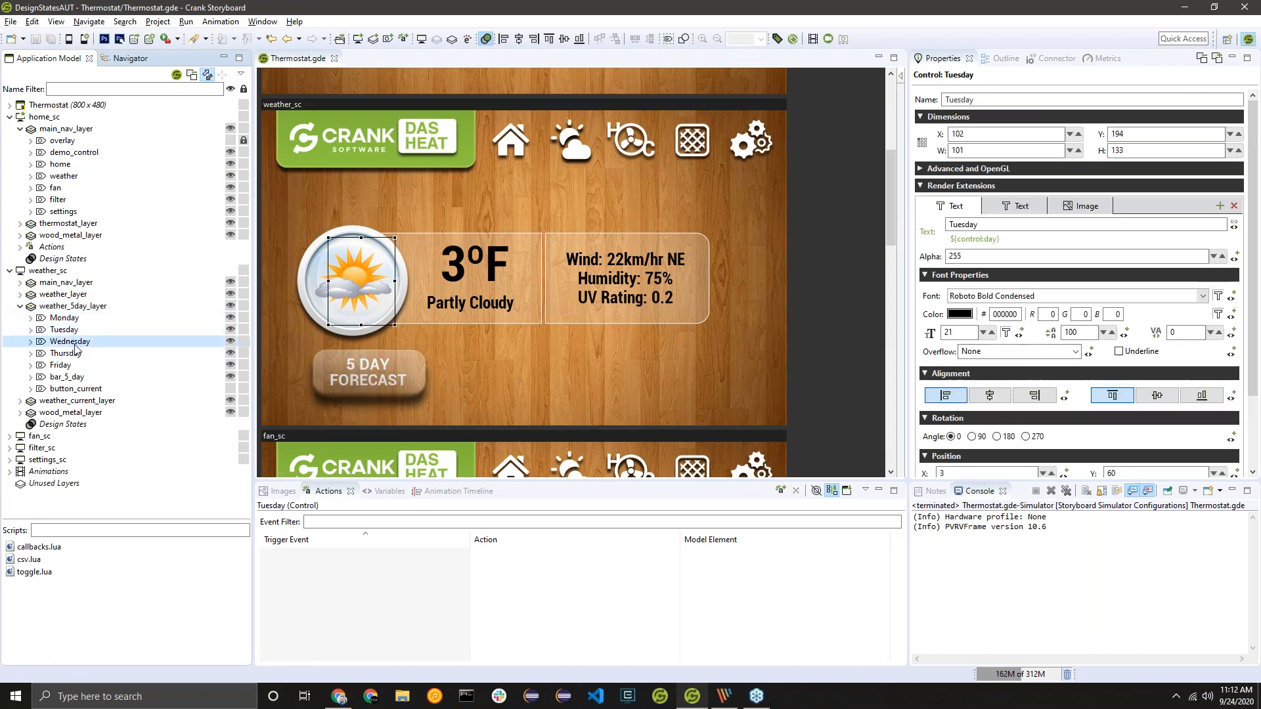
pyautogui.click(70, 354)
pyautogui.click(65, 367)
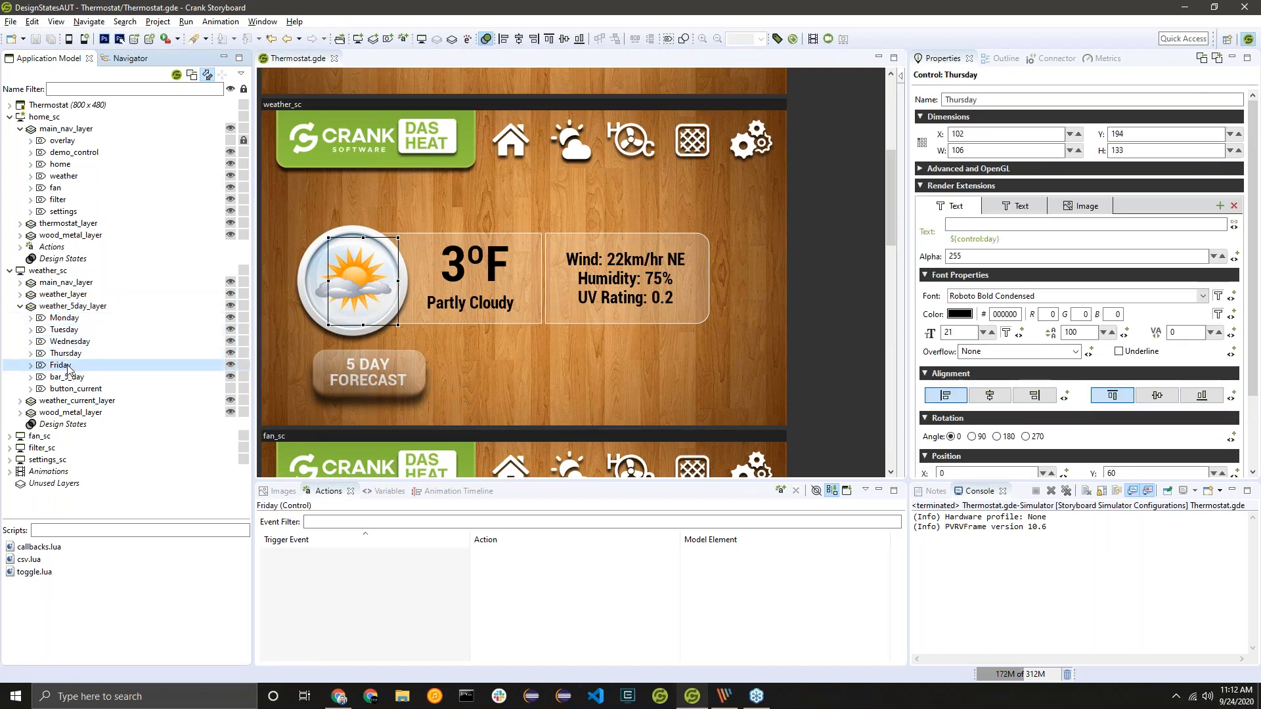
pyautogui.click(230, 295)
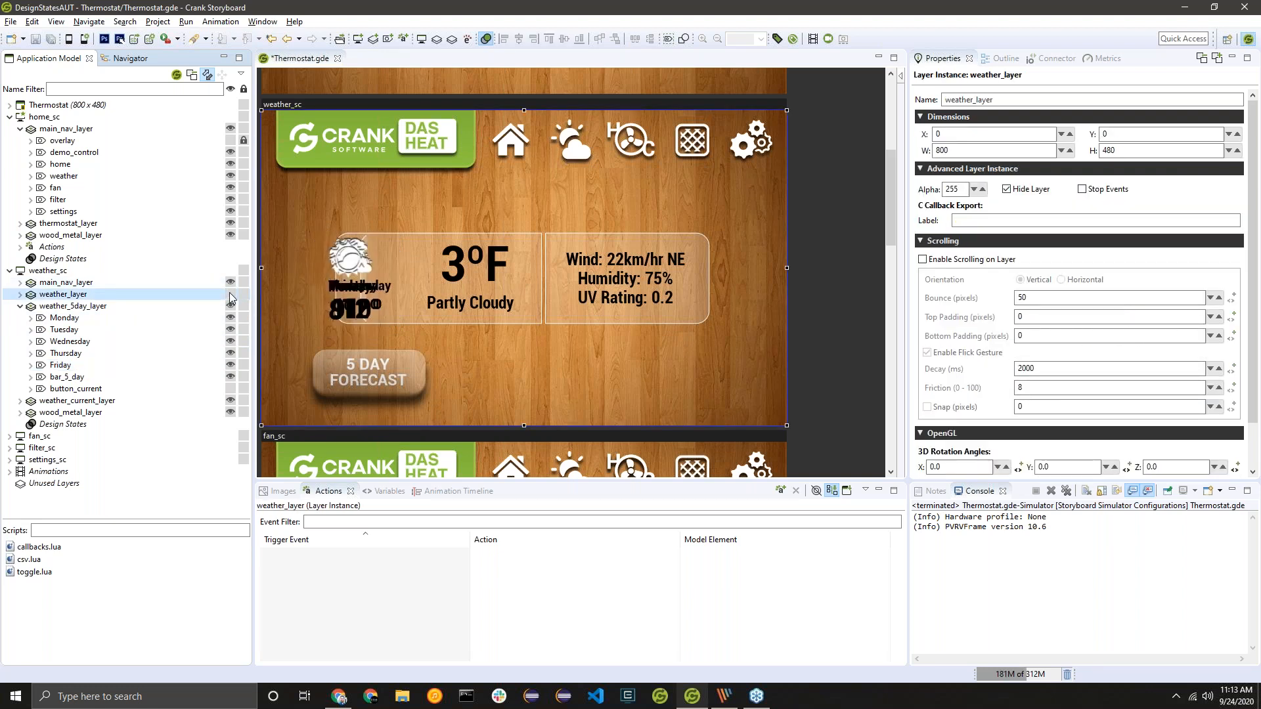
pyautogui.click(231, 295)
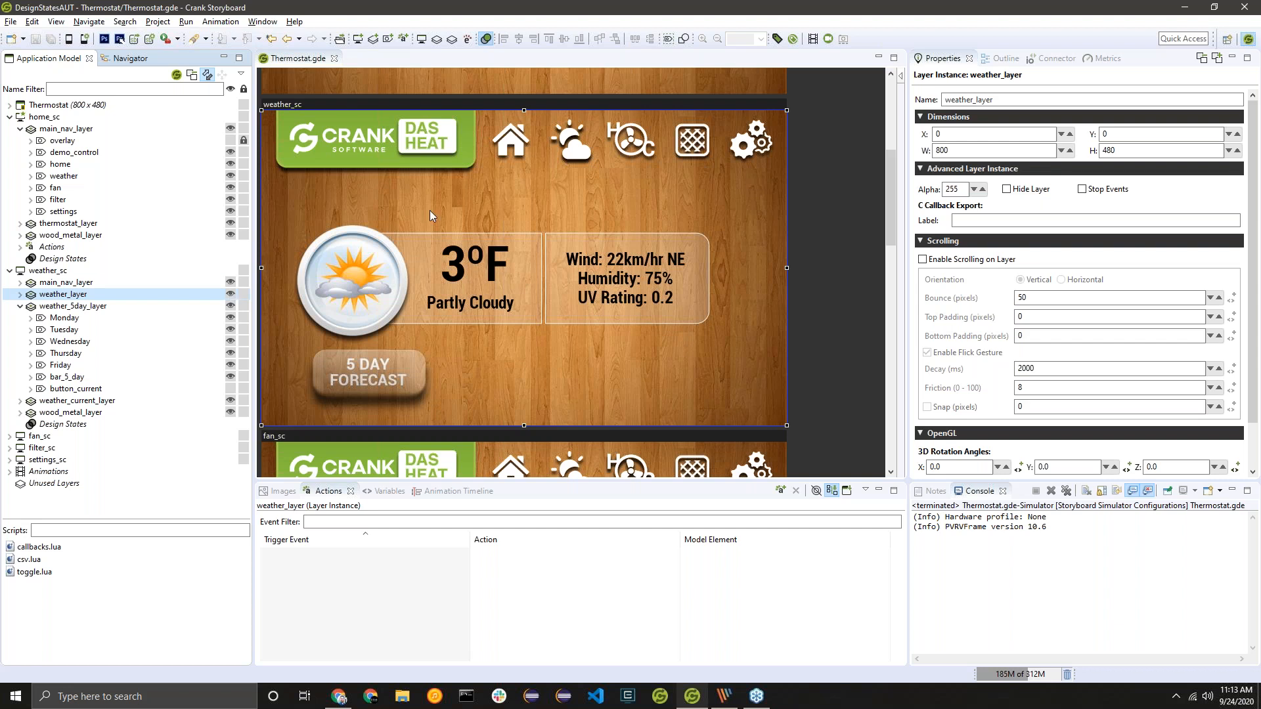
# Step: Review the layouts of the fan, filter and settings screens, and return to the home screen
pyautogui.scroll(-8, 488, 189)
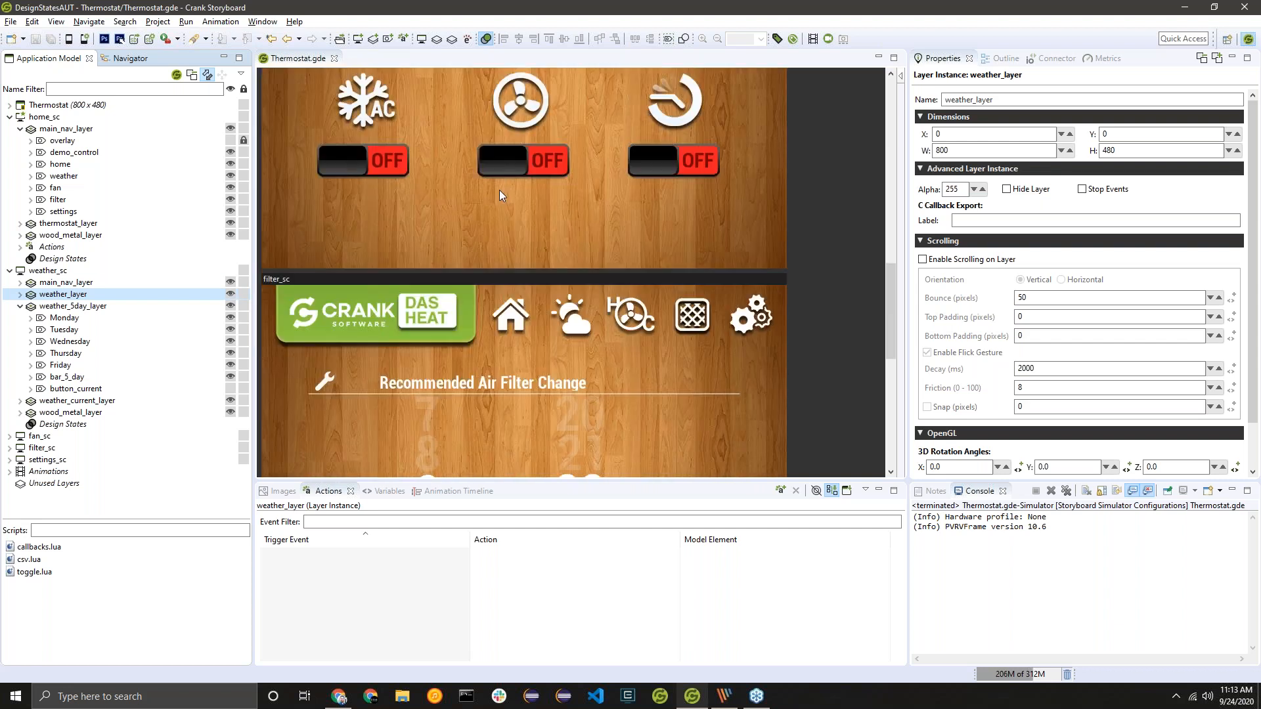
pyautogui.scroll(-13, 508, 198)
pyautogui.scroll(19, 513, 261)
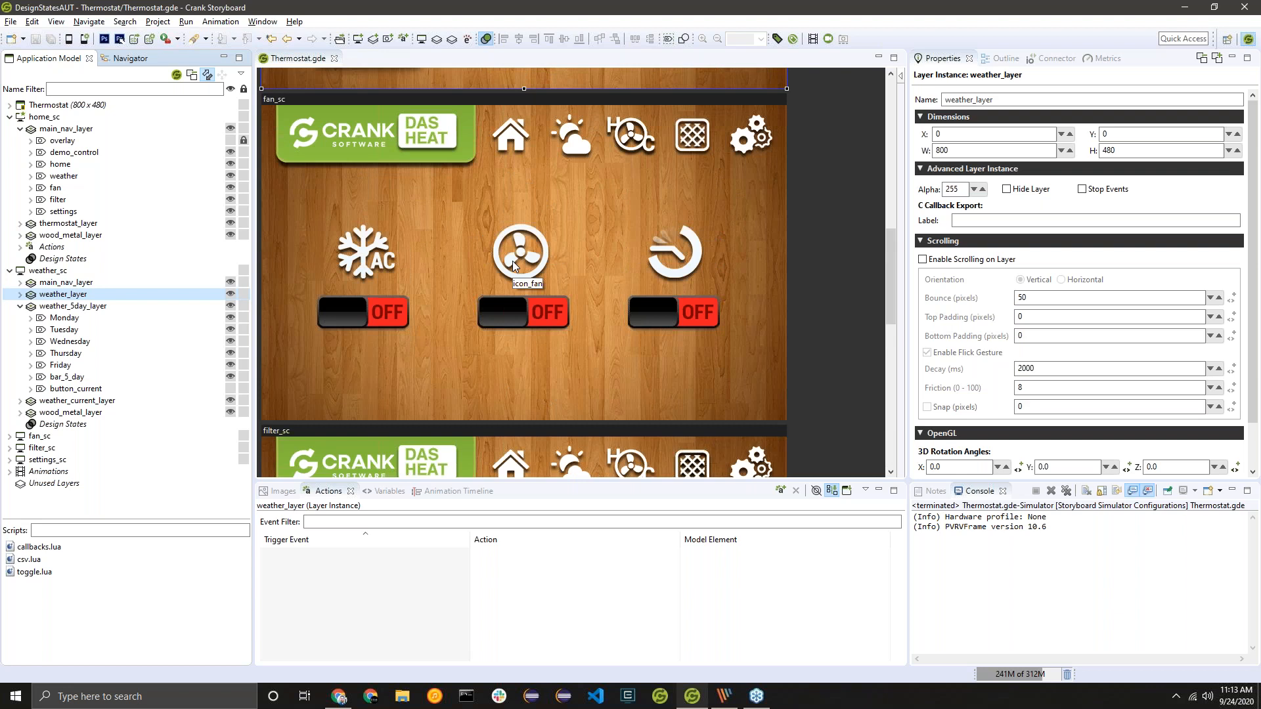
pyautogui.scroll(-10, 515, 265)
pyautogui.scroll(-3, 516, 267)
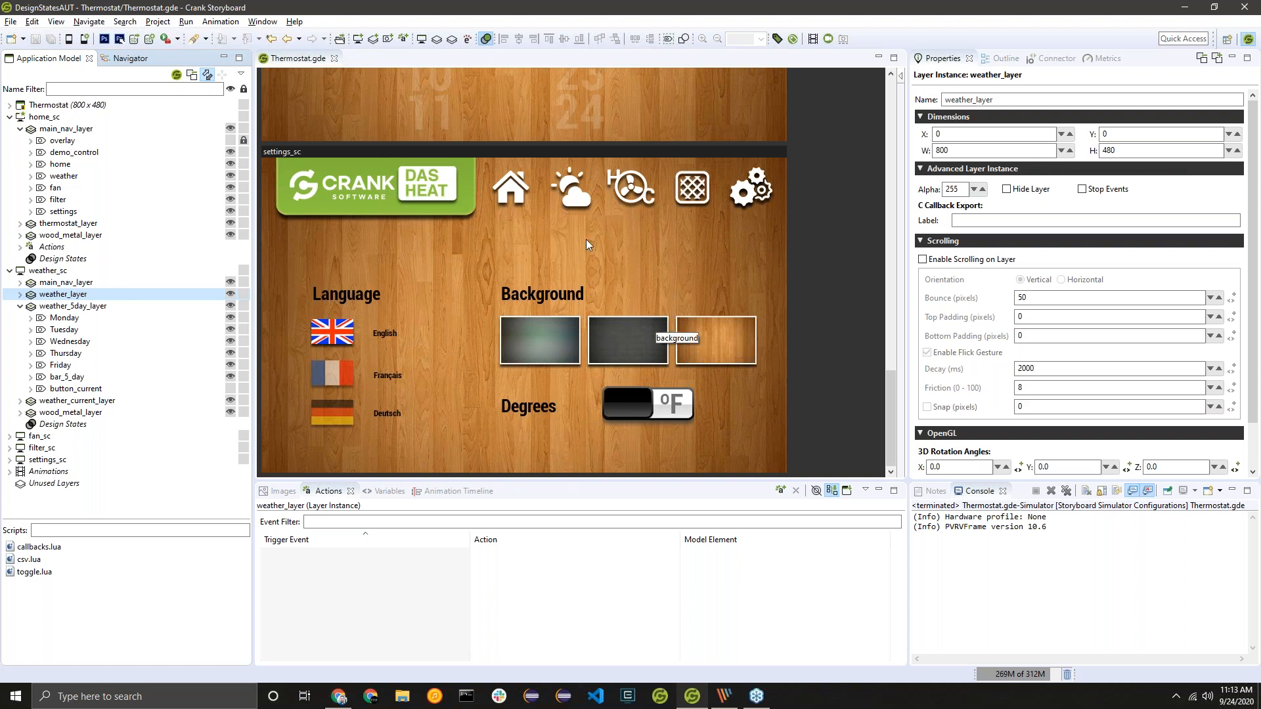
pyautogui.scroll(20, 586, 239)
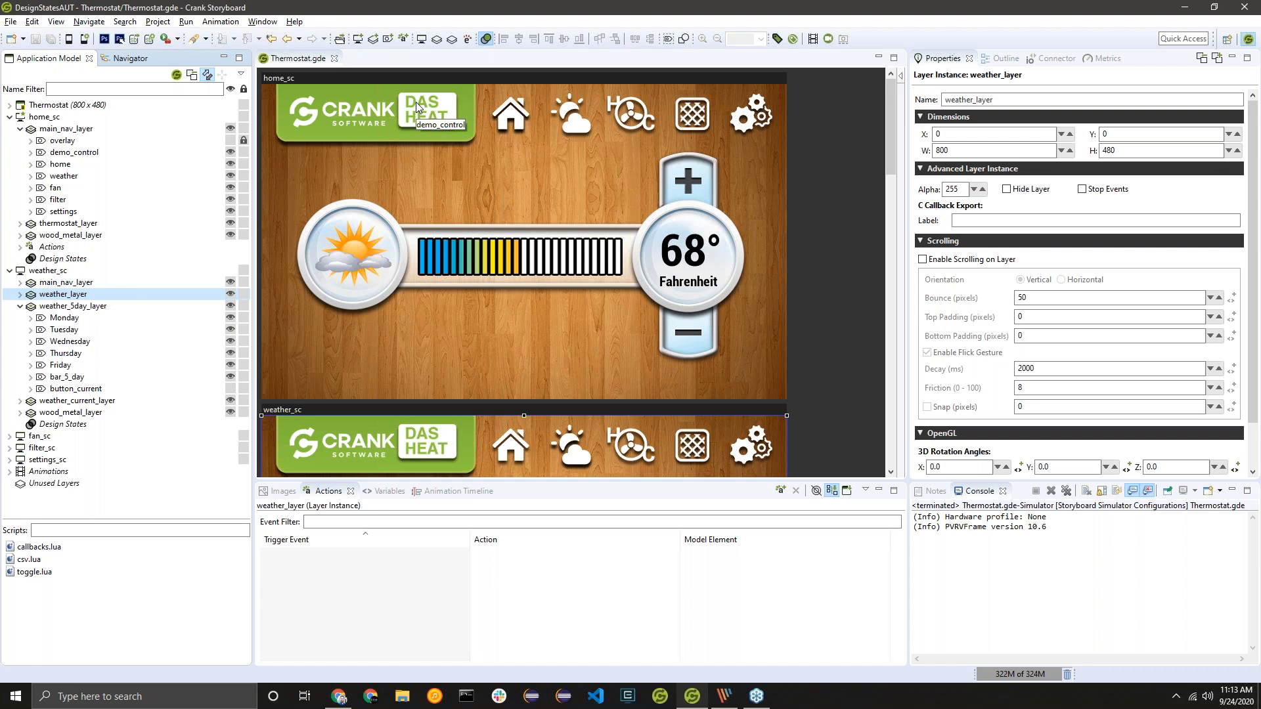
# Step: Add a design state named InfoDown to the home_sc screen
pyautogui.click(350, 107)
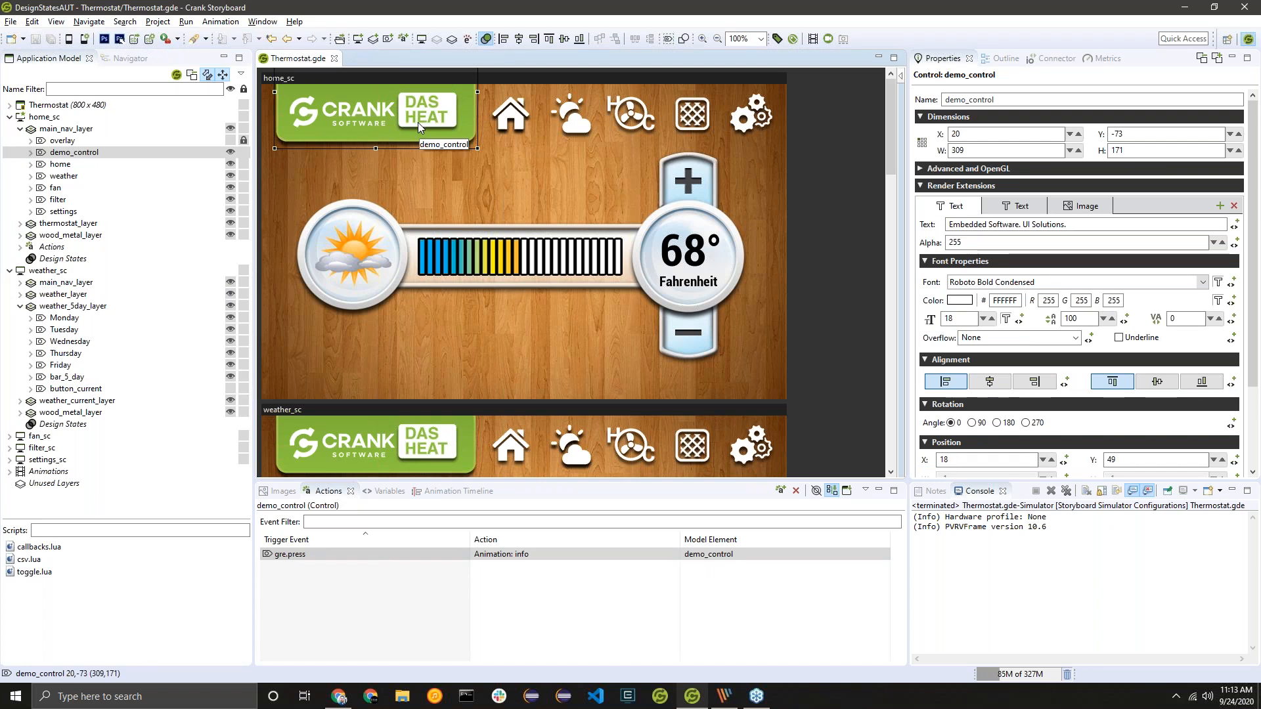
pyautogui.rightClick(377, 80)
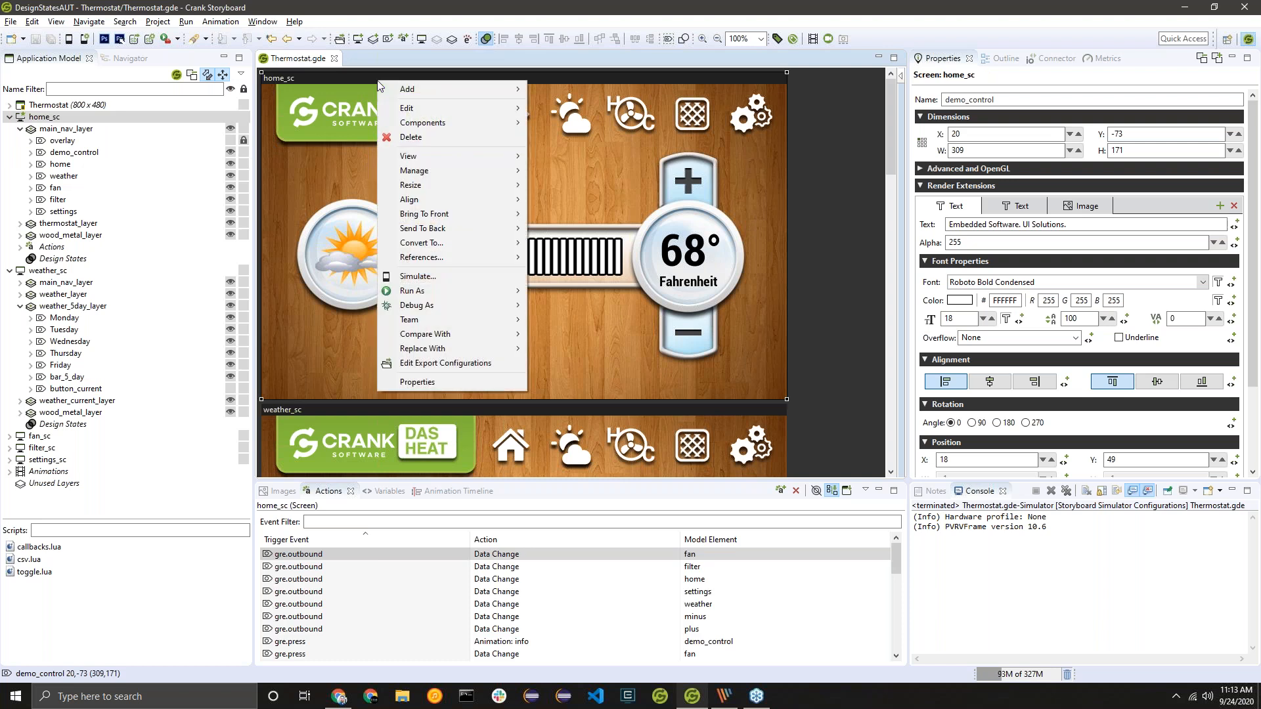
pyautogui.moveTo(427, 92)
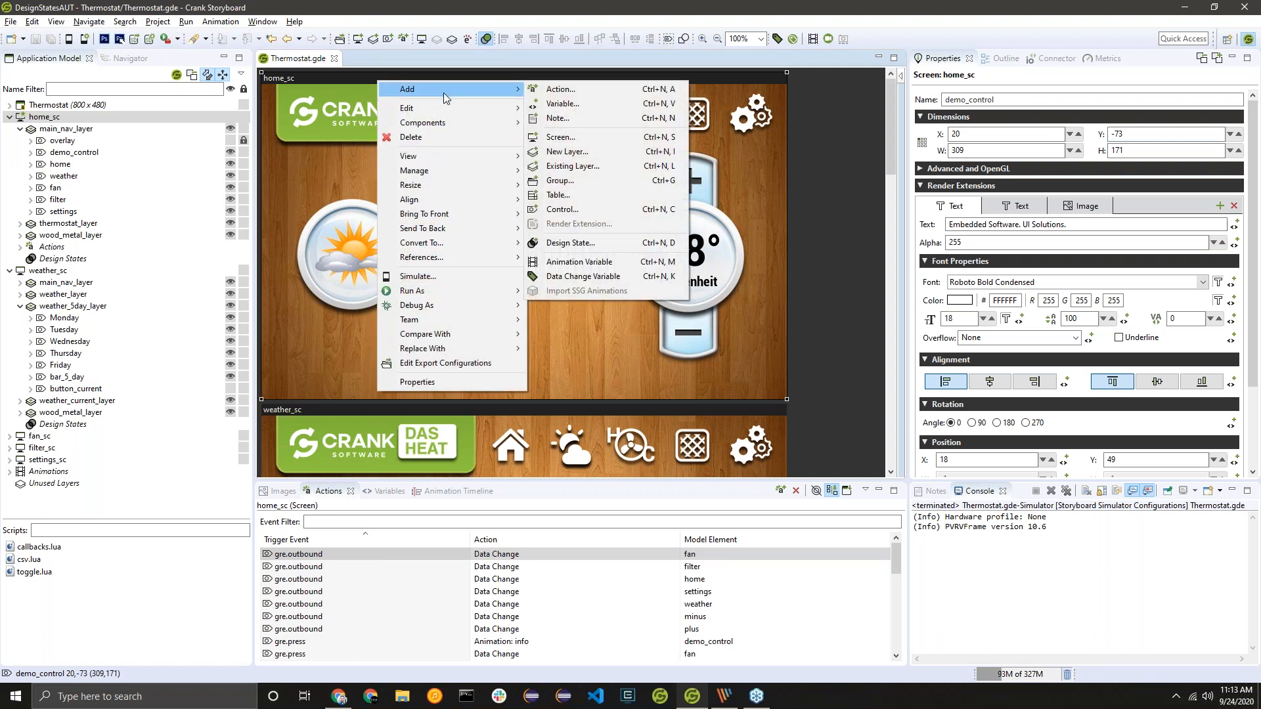
pyautogui.click(603, 243)
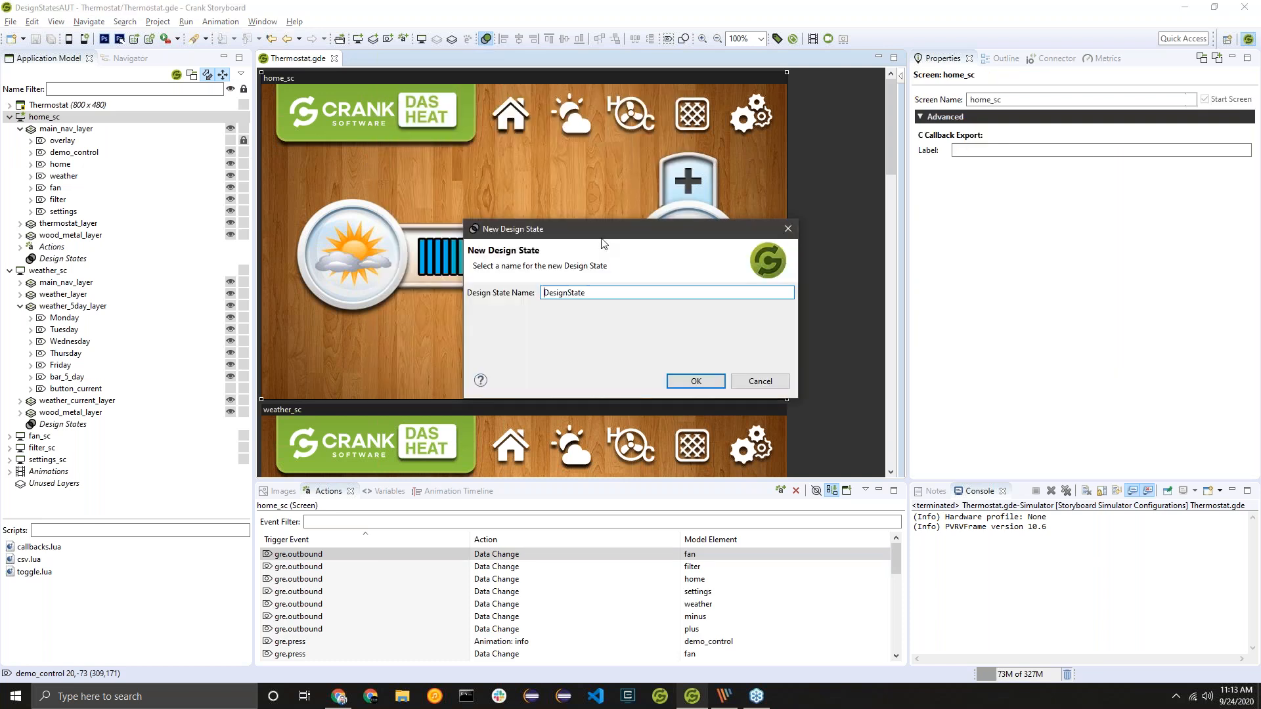
pyautogui.doubleClick(613, 292)
pyautogui.write('InfoDown')
pyautogui.click(696, 381)
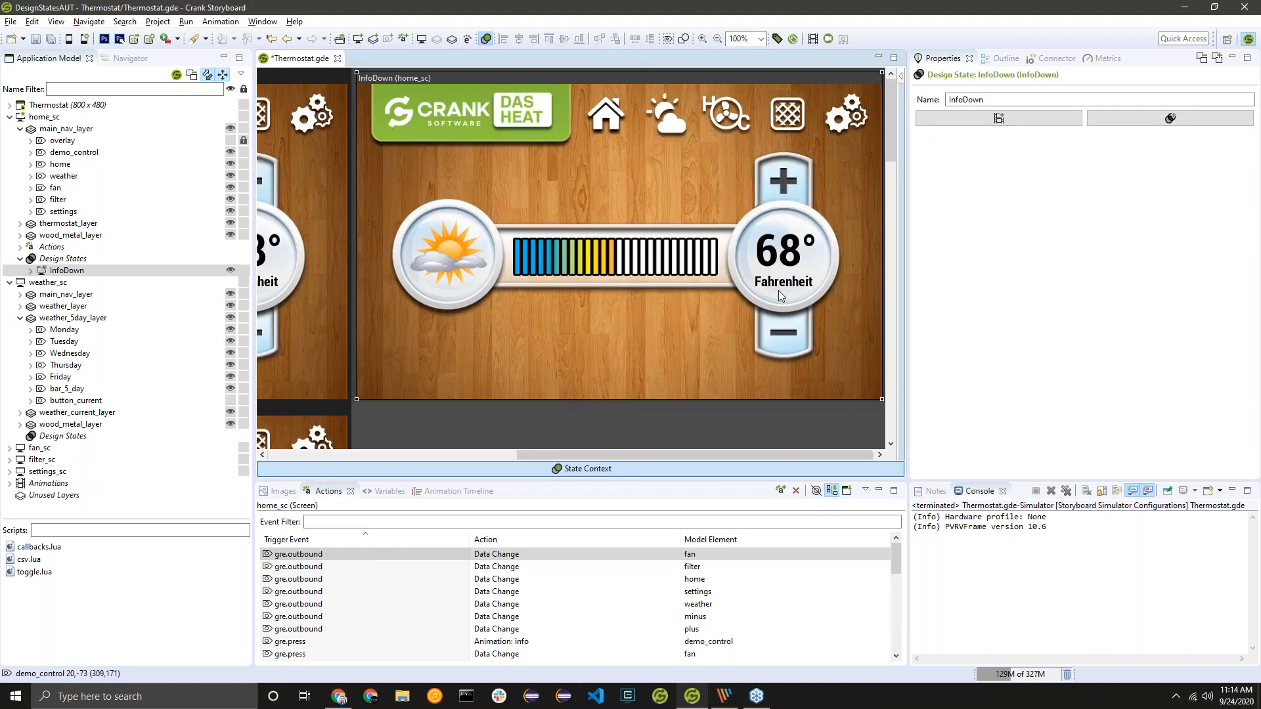
# Step: Preview the info animation for demo_control, replay it and scrub it from the first to the last frame, and close the preview
pyautogui.click(487, 97)
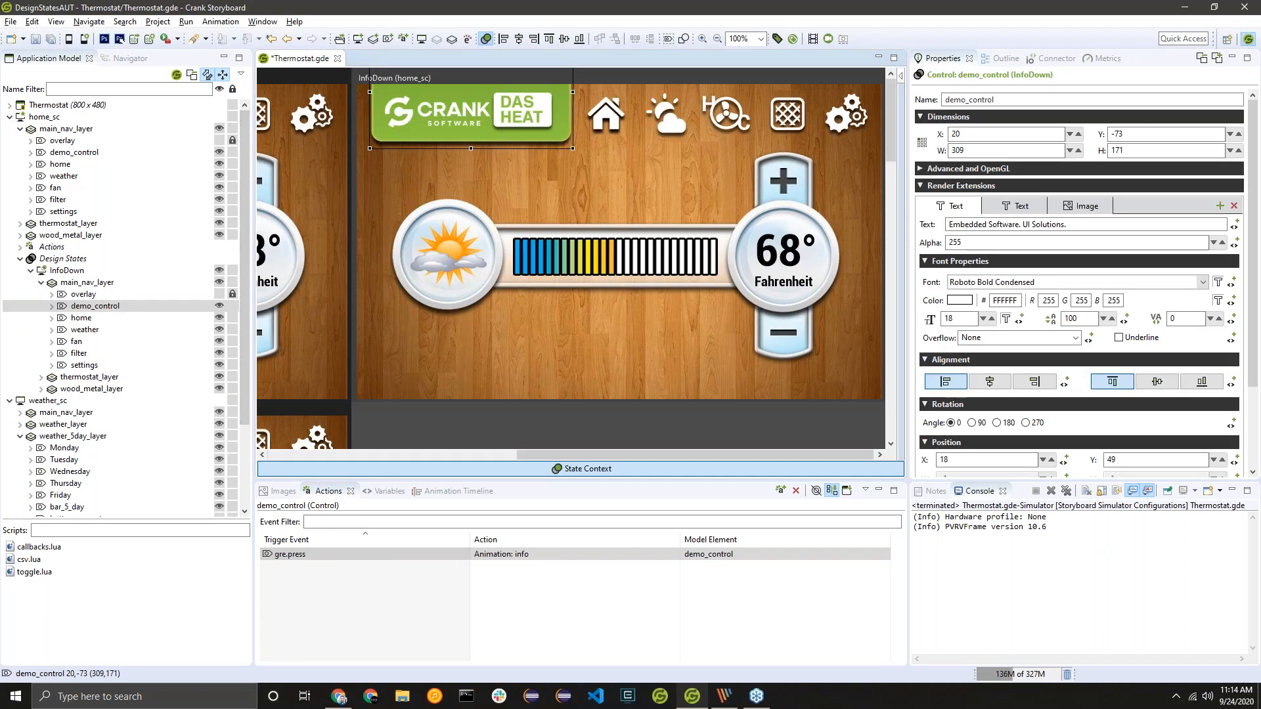
pyautogui.click(459, 492)
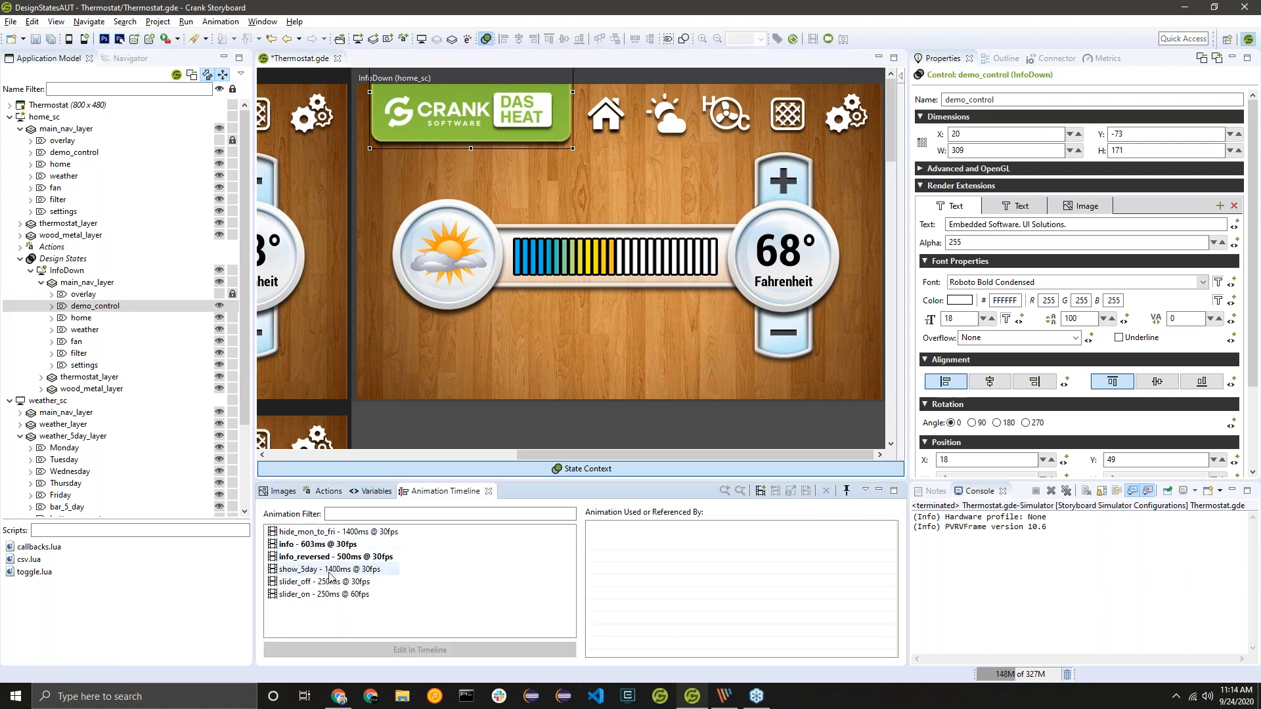
pyautogui.click(298, 547)
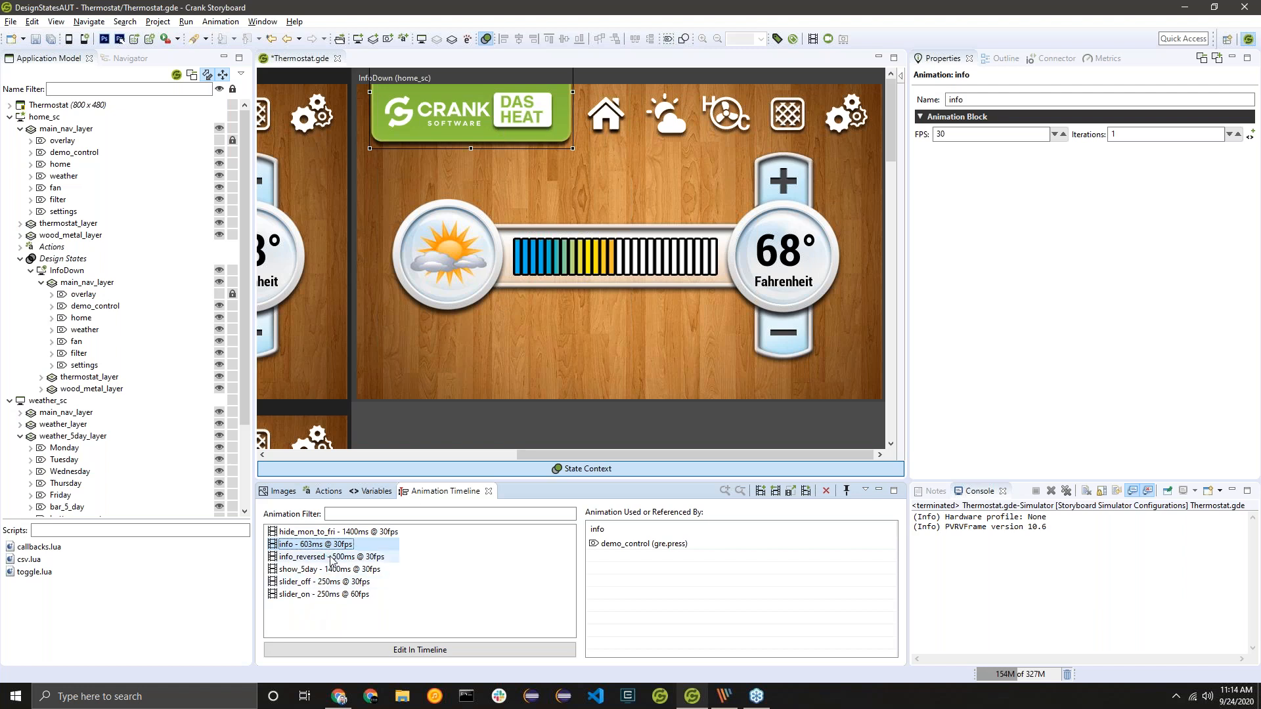
pyautogui.click(807, 494)
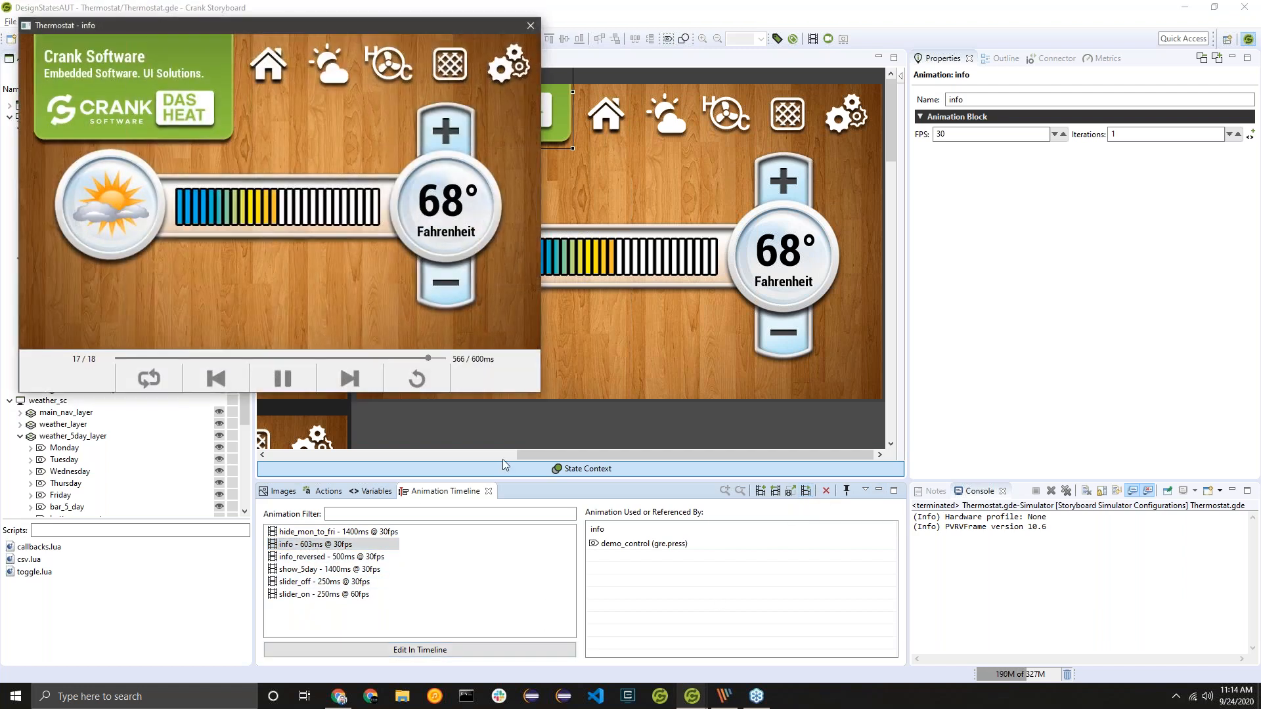
pyautogui.click(418, 381)
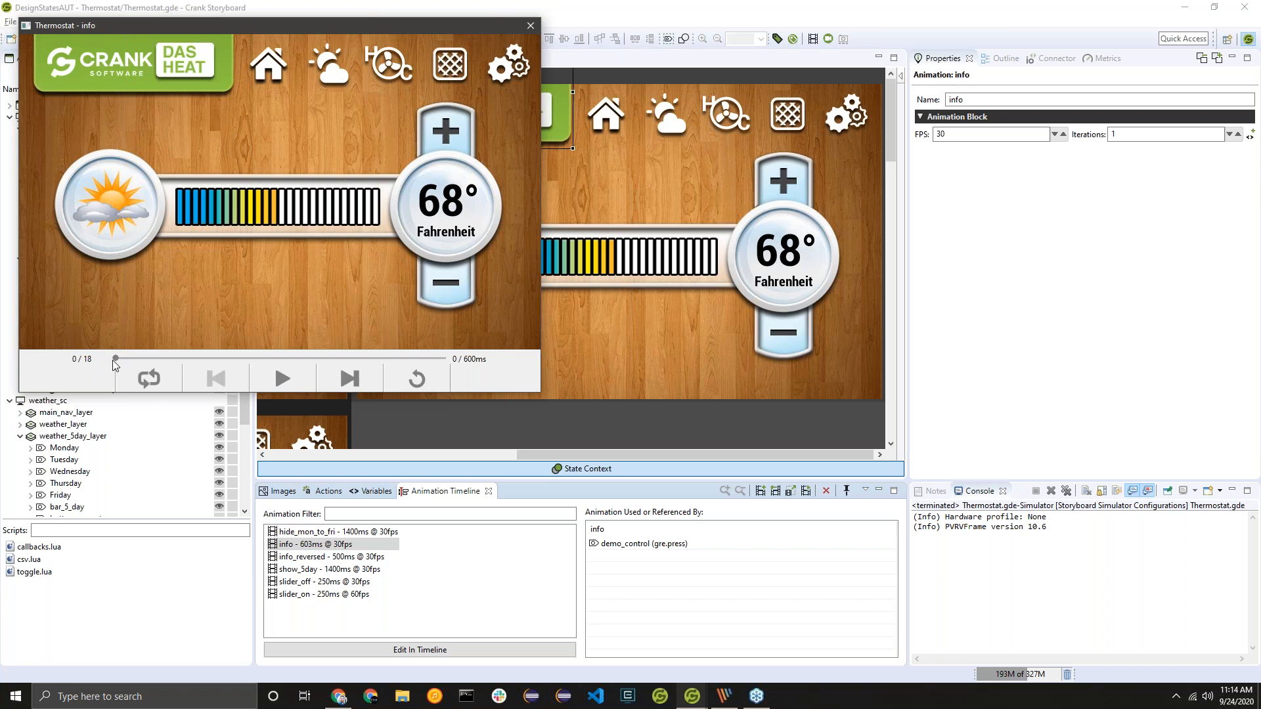
pyautogui.moveTo(120, 358); pyautogui.dragTo(464, 355)
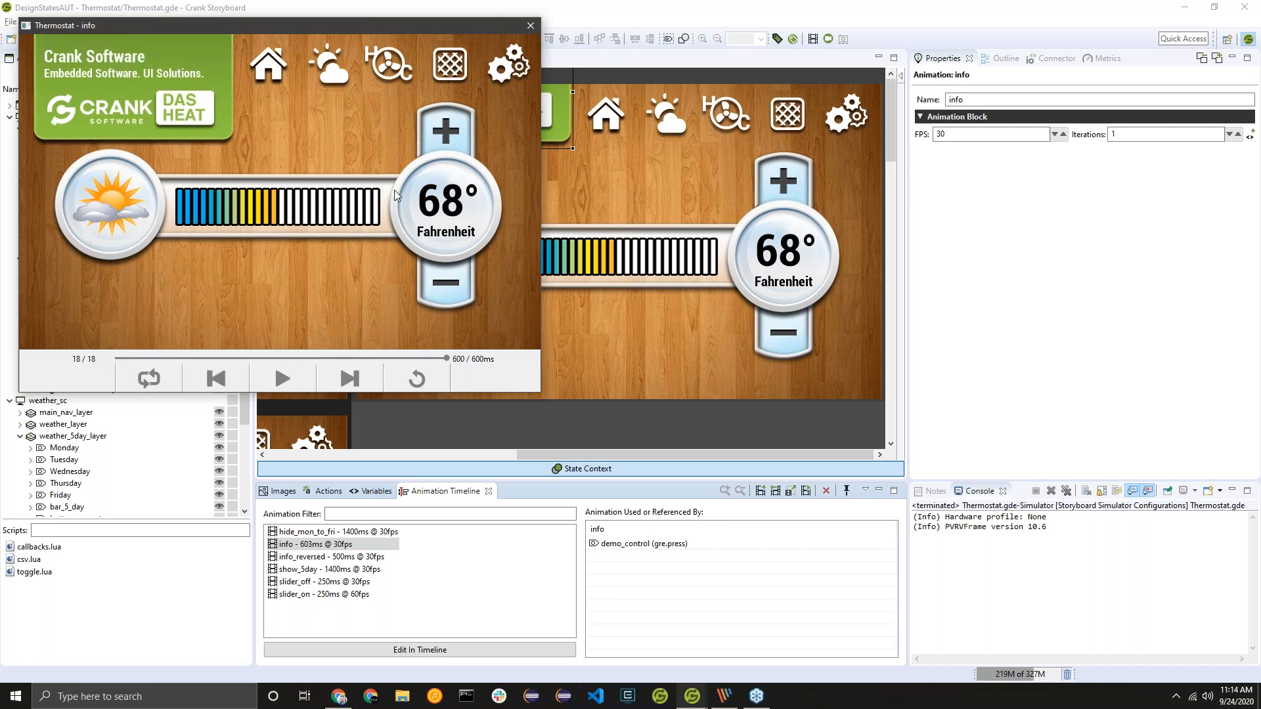
pyautogui.click(530, 26)
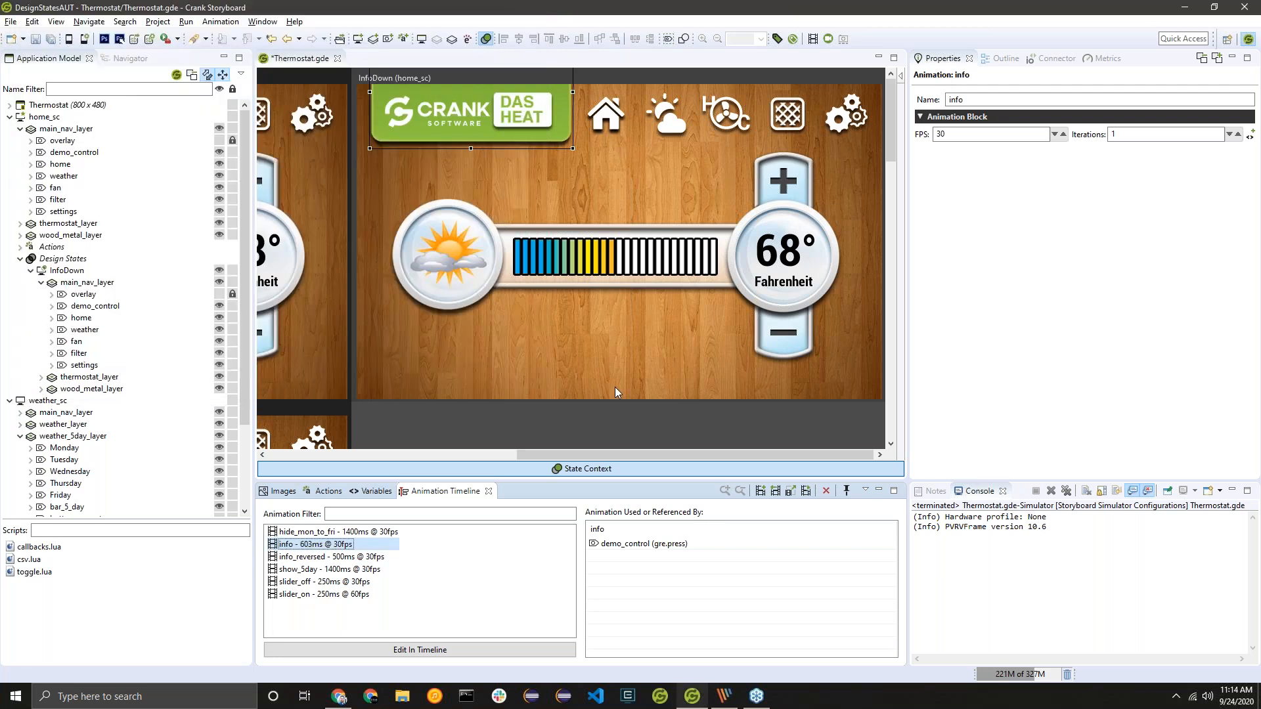
# Step: Add an animation argument to the InfoDown design state and set it to the info animation
pyautogui.click(677, 76)
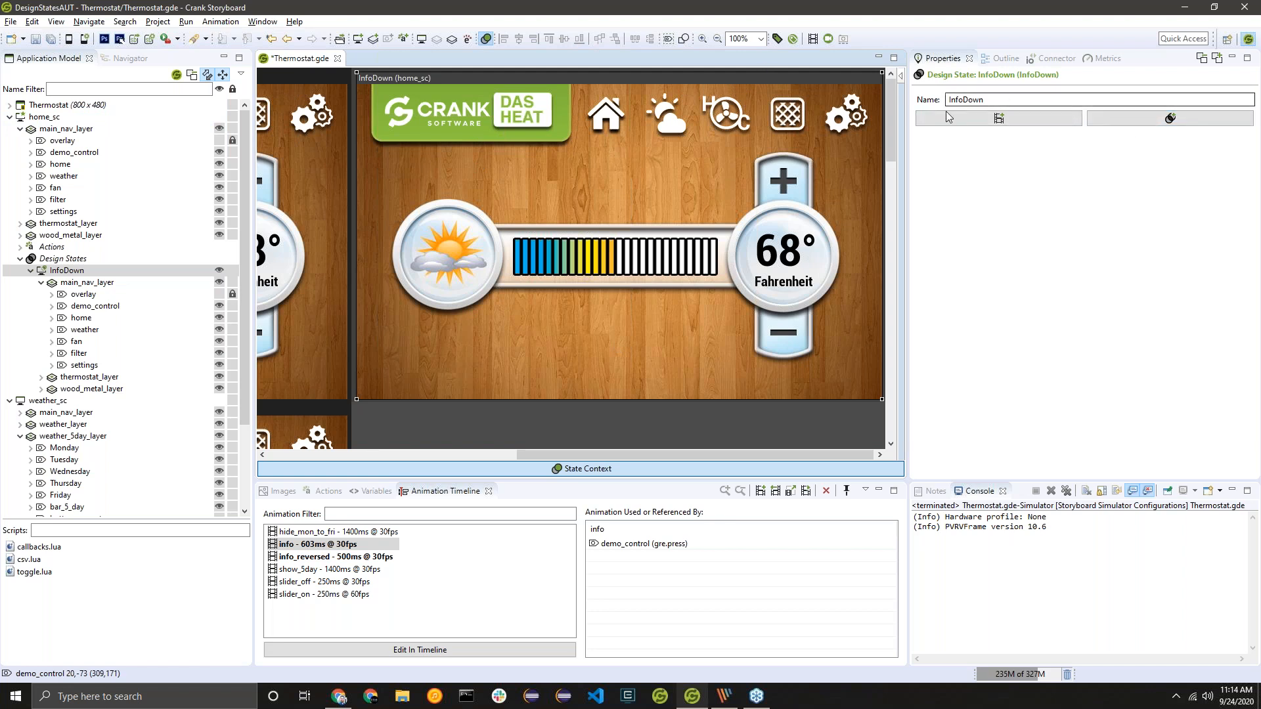
pyautogui.click(1063, 212)
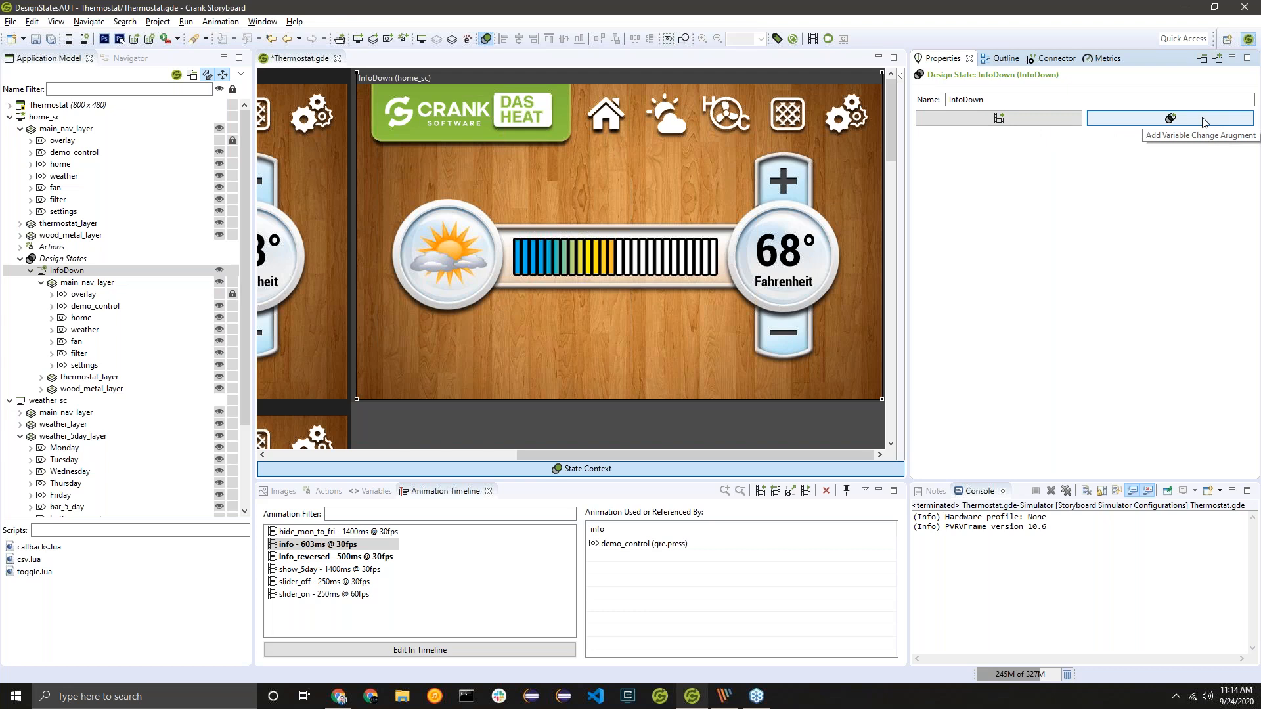
pyautogui.click(984, 121)
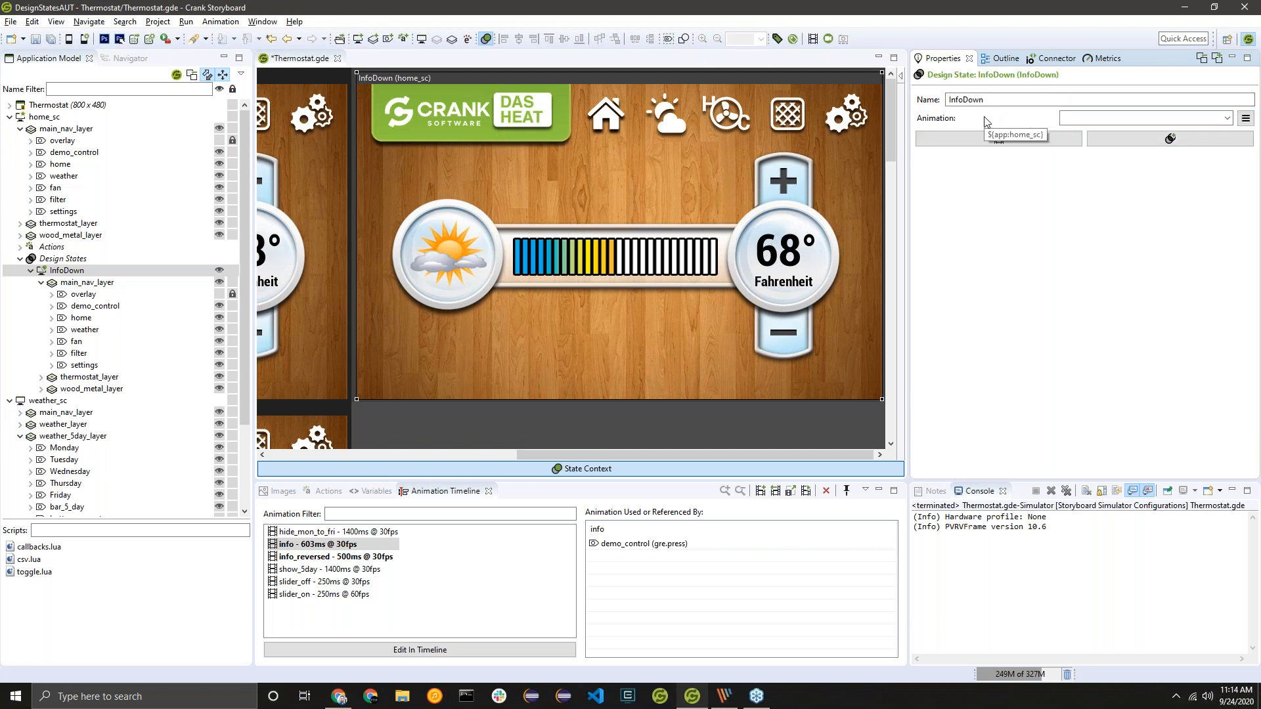
pyautogui.click(1227, 119)
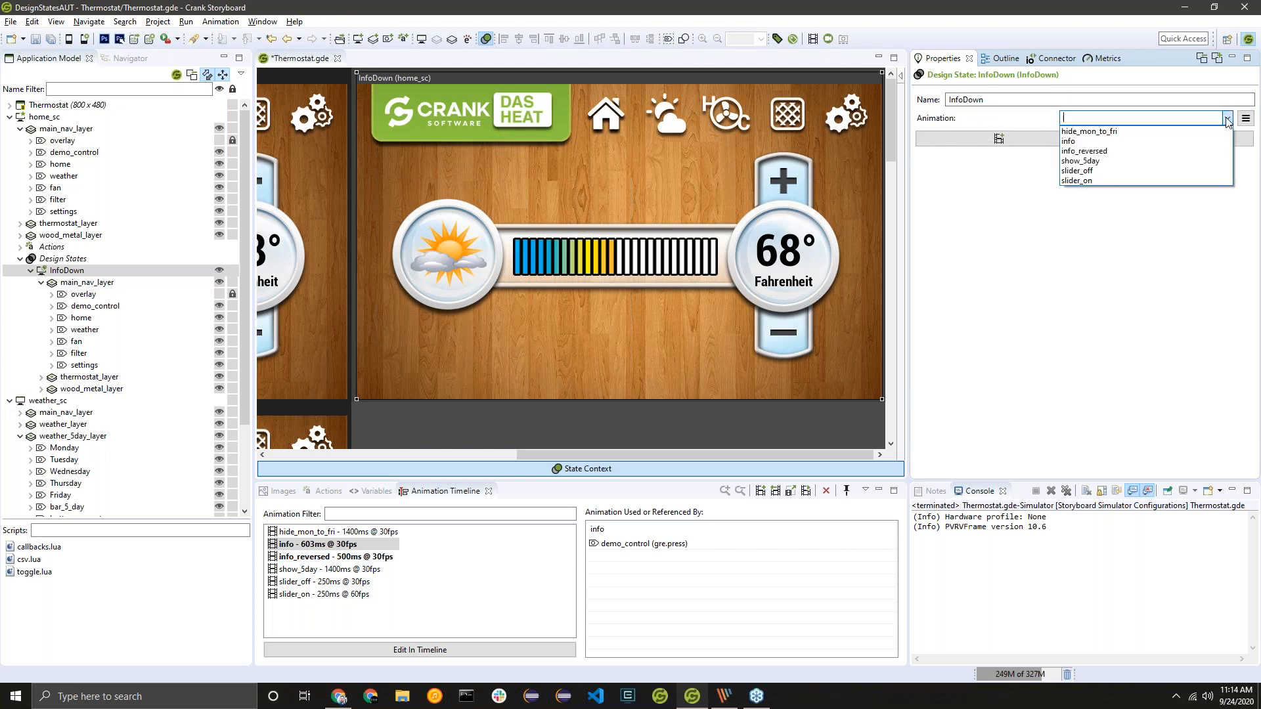
pyautogui.click(1078, 142)
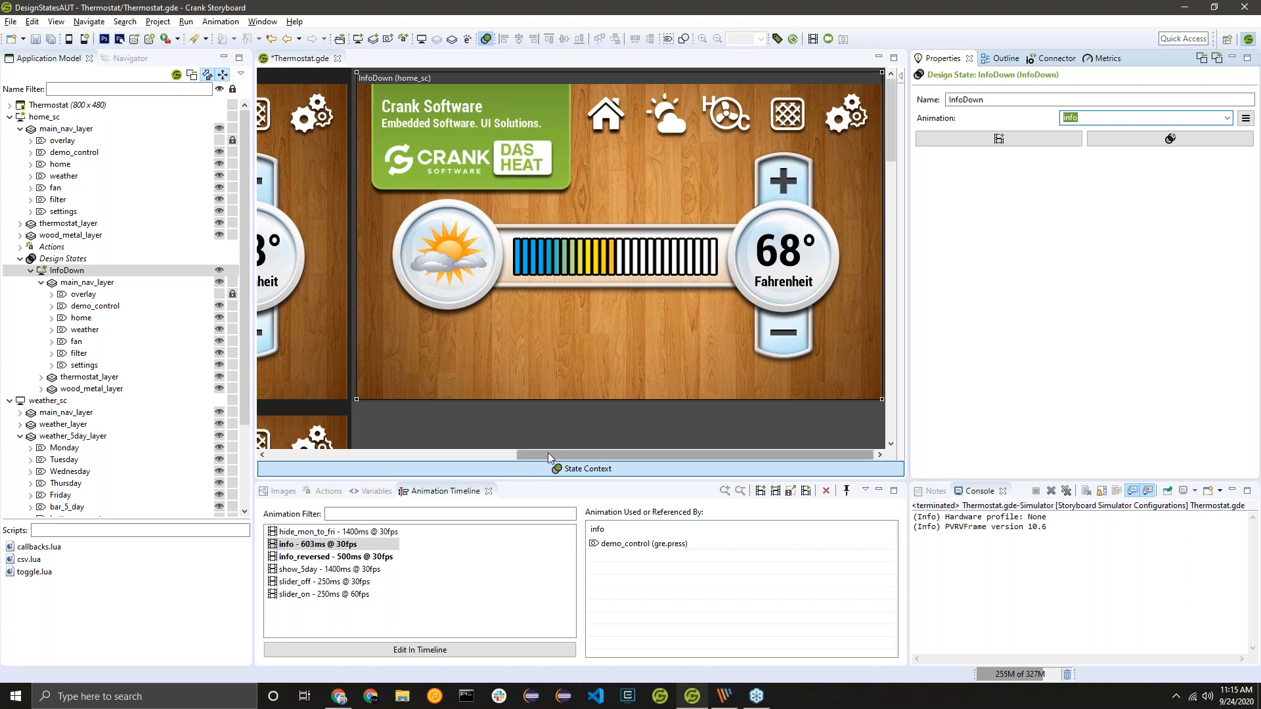
pyautogui.moveTo(549, 457)
pyautogui.mouseDown()
pyautogui.moveTo(307, 458)
pyautogui.moveTo(555, 471)
pyautogui.moveTo(555, 453)
pyautogui.mouseUp()
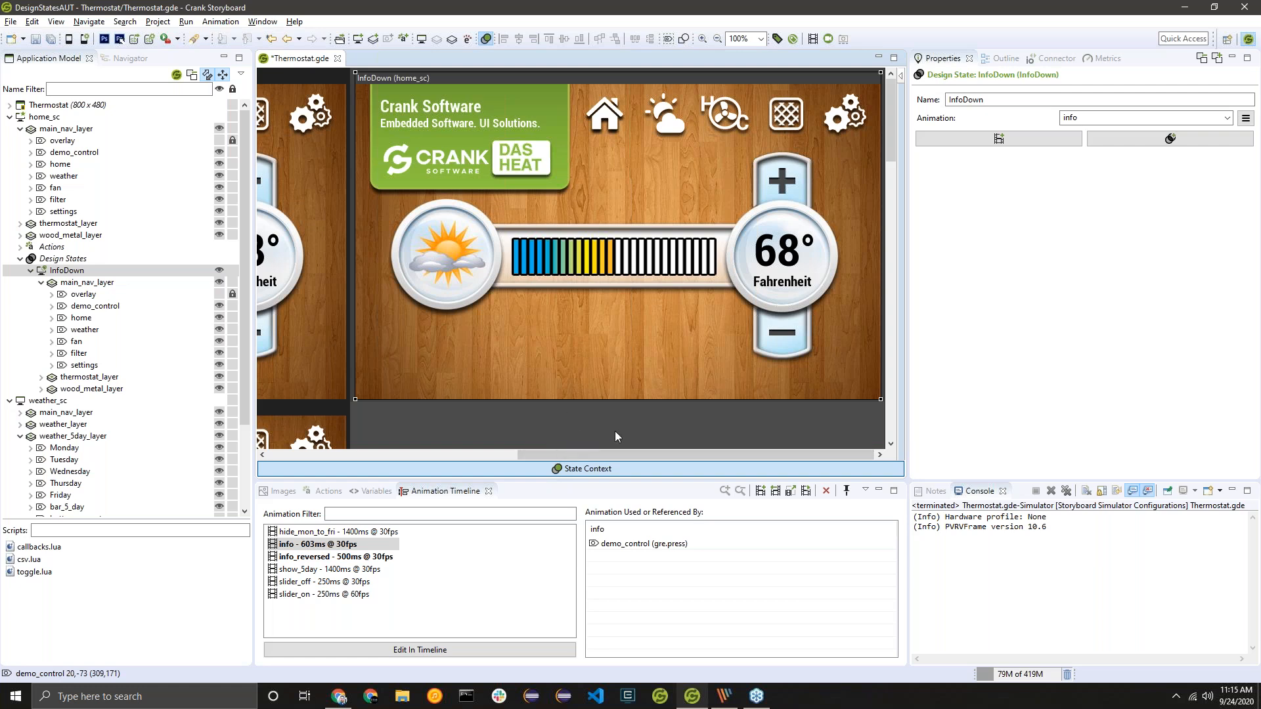
pyautogui.moveTo(577, 454); pyautogui.dragTo(515, 453)
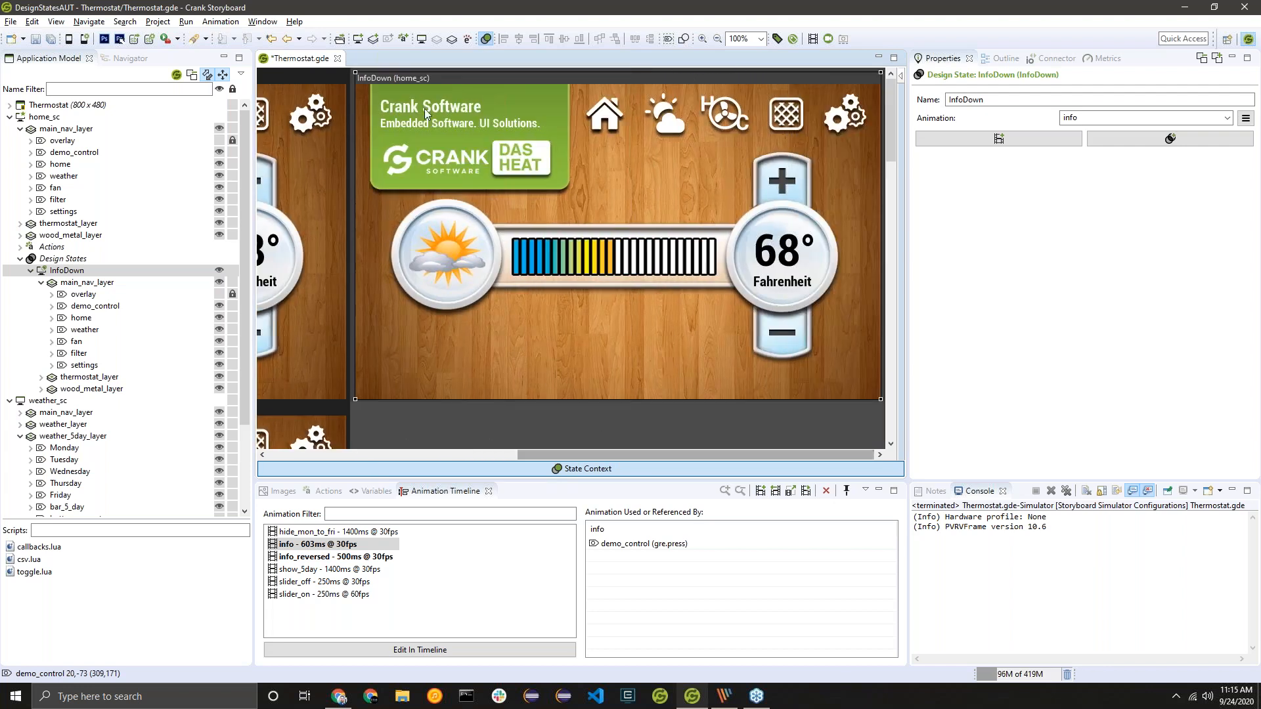
# Step: Start editing the "Crank Software" text of demo_control in the InfoDown state and switch to the master context
pyautogui.click(484, 125)
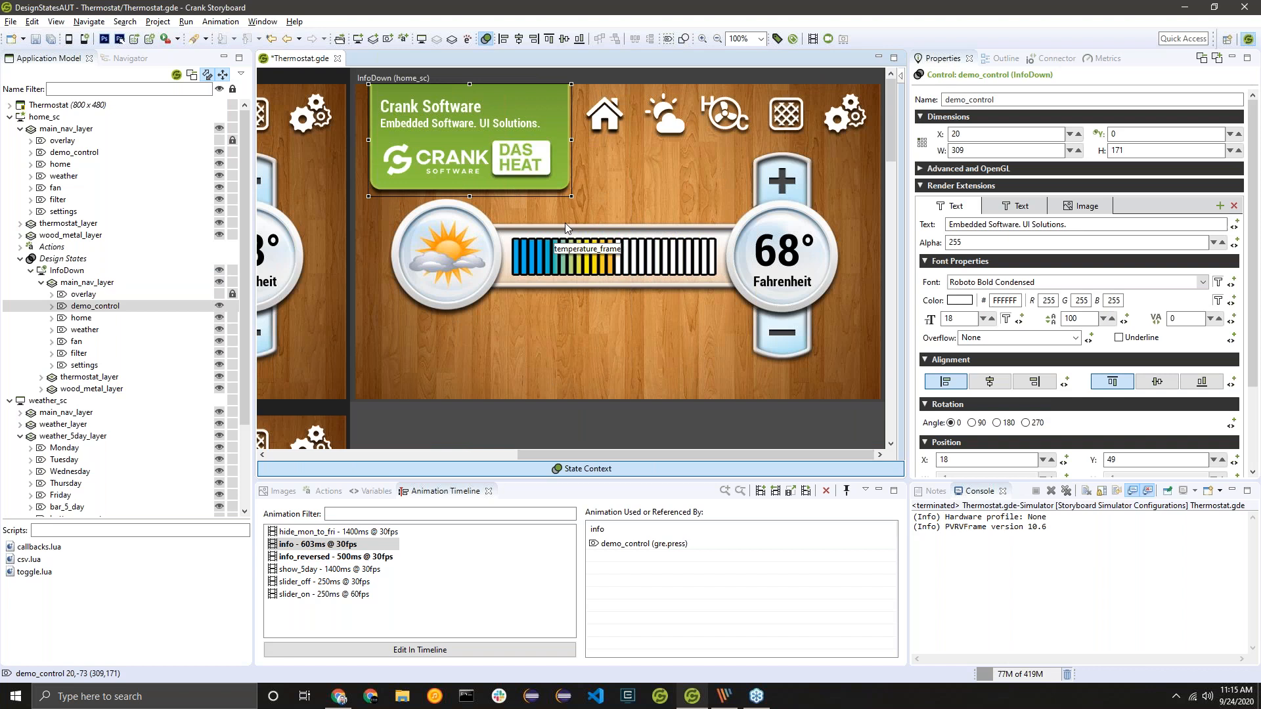
pyautogui.click(1017, 206)
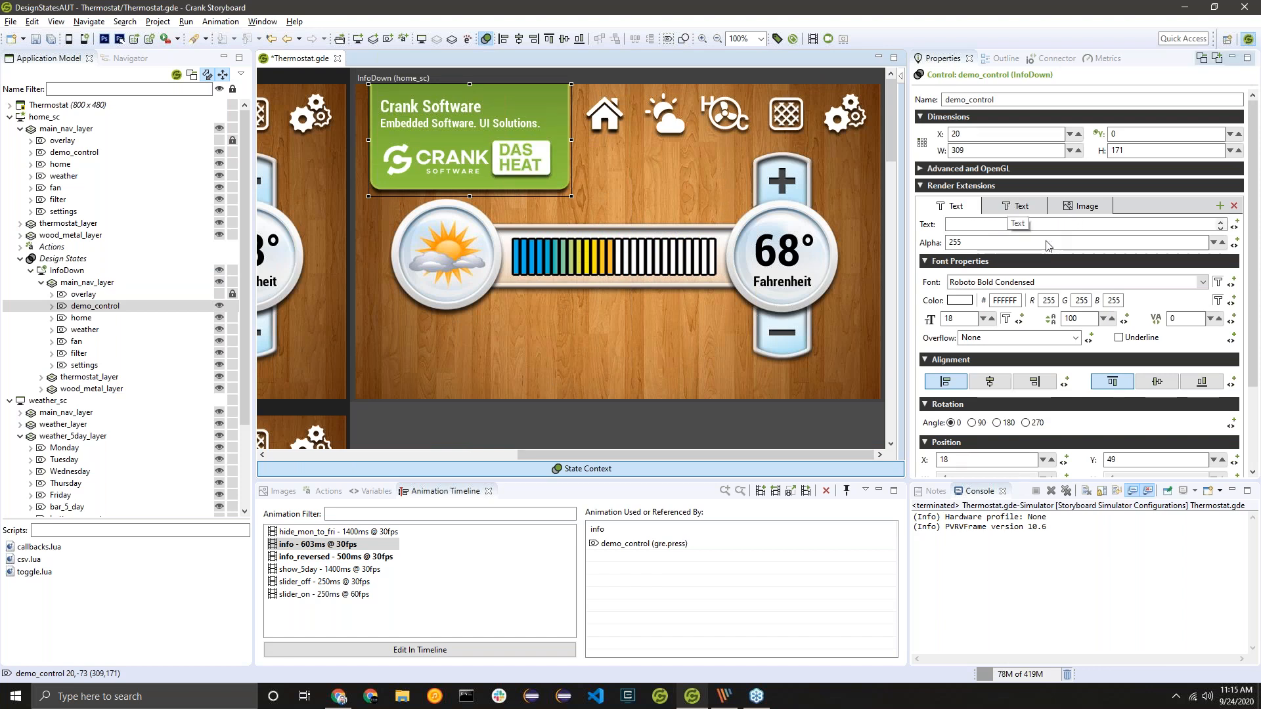
pyautogui.click(1001, 226)
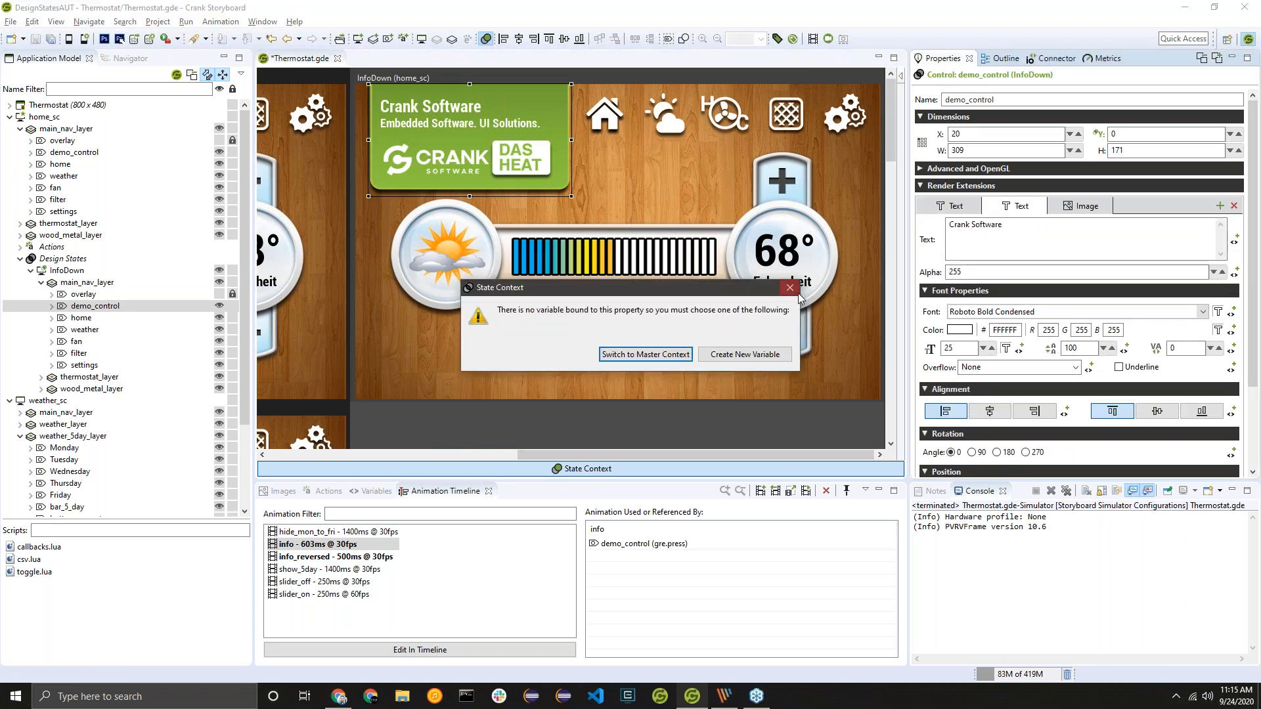
pyautogui.click(689, 357)
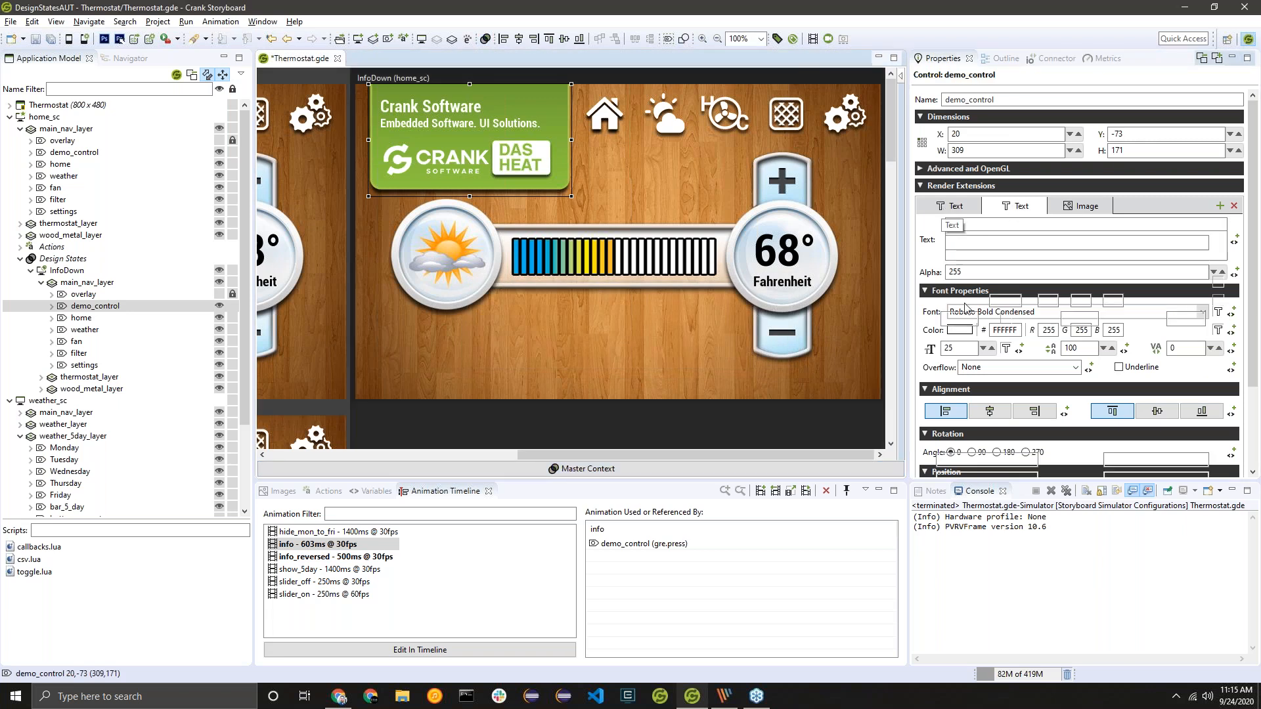
# Step: Change demo_control's title text to "Crank Software 2020" in the master context
pyautogui.moveTo(949, 224); pyautogui.dragTo(1067, 224)
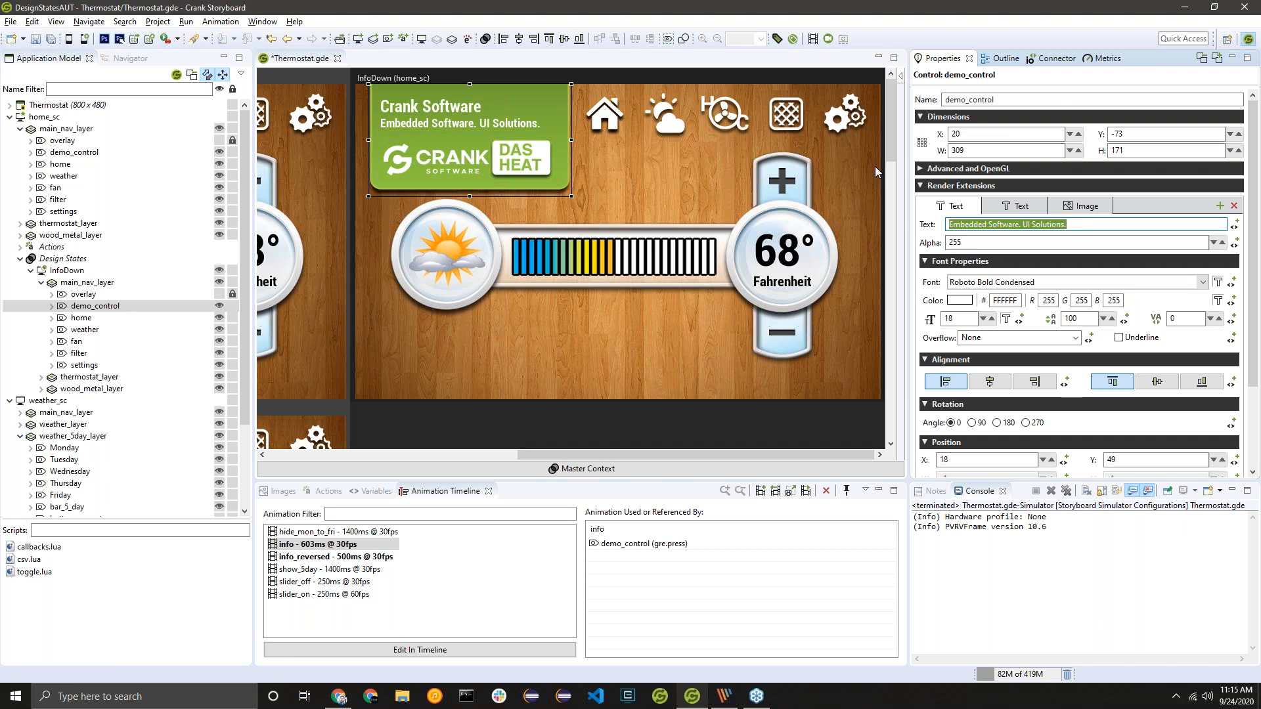
pyautogui.click(1017, 216)
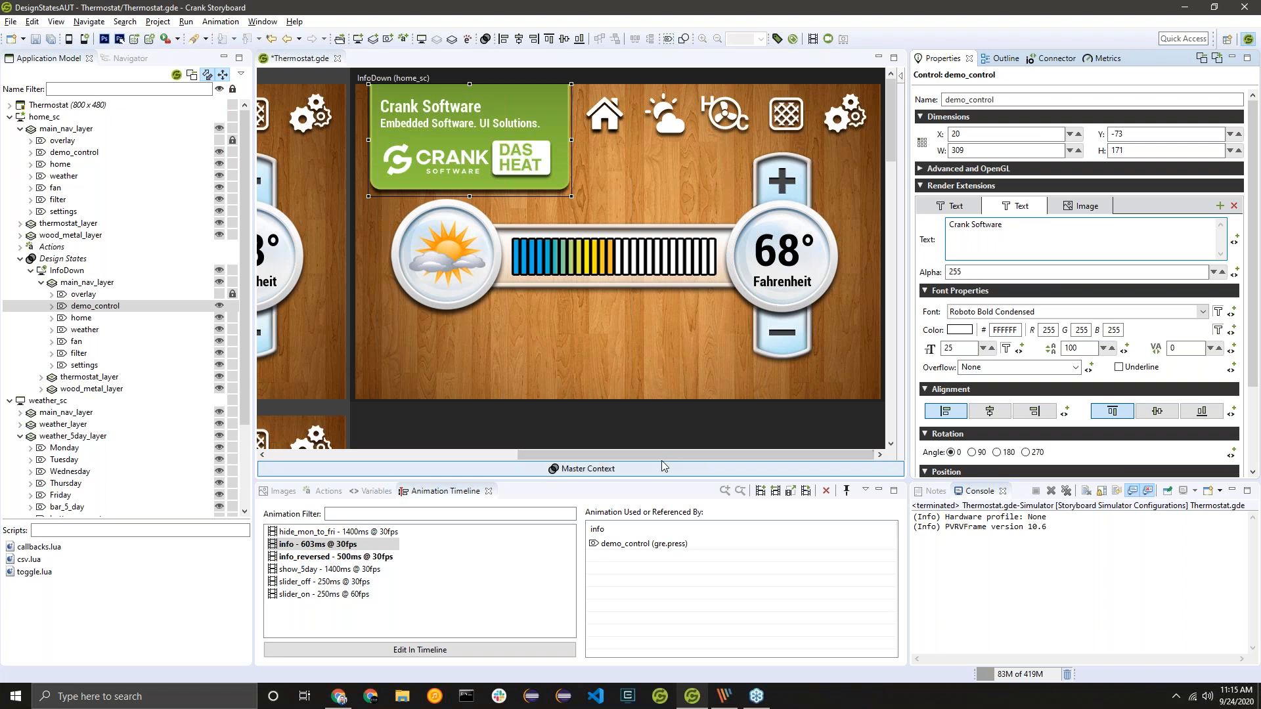
pyautogui.moveTo(666, 454); pyautogui.dragTo(755, 440)
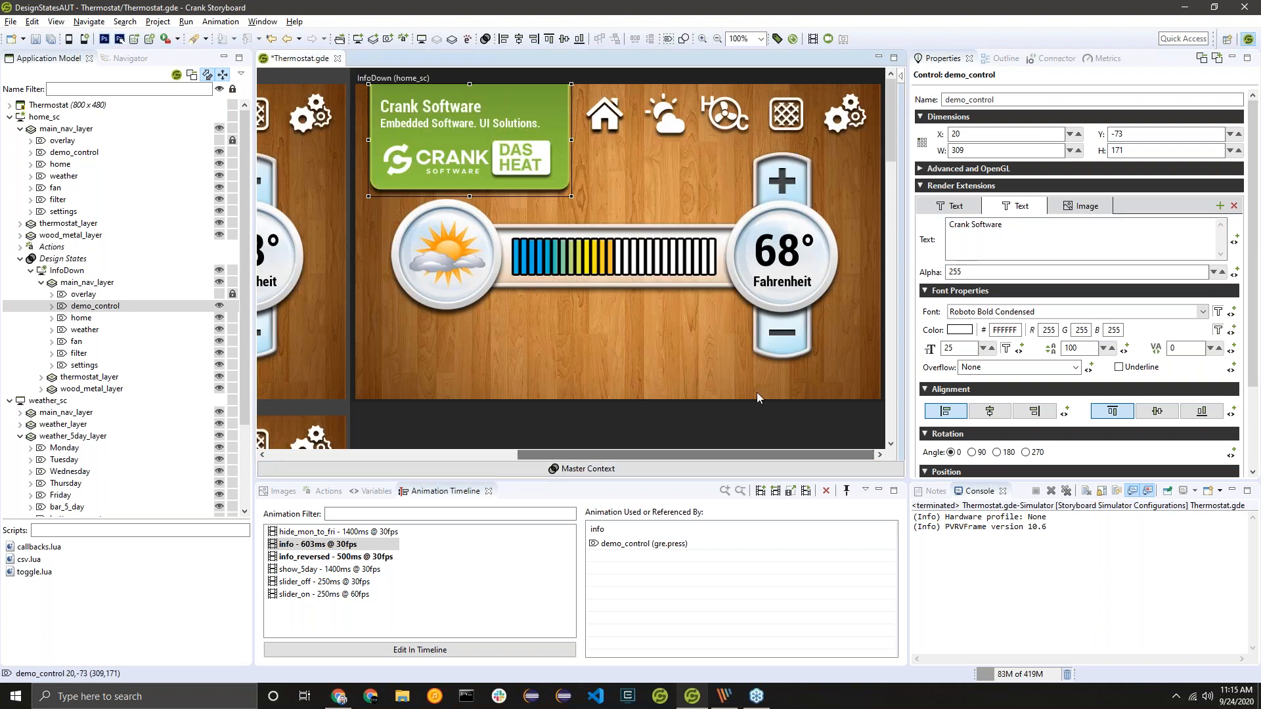
pyautogui.click(632, 471)
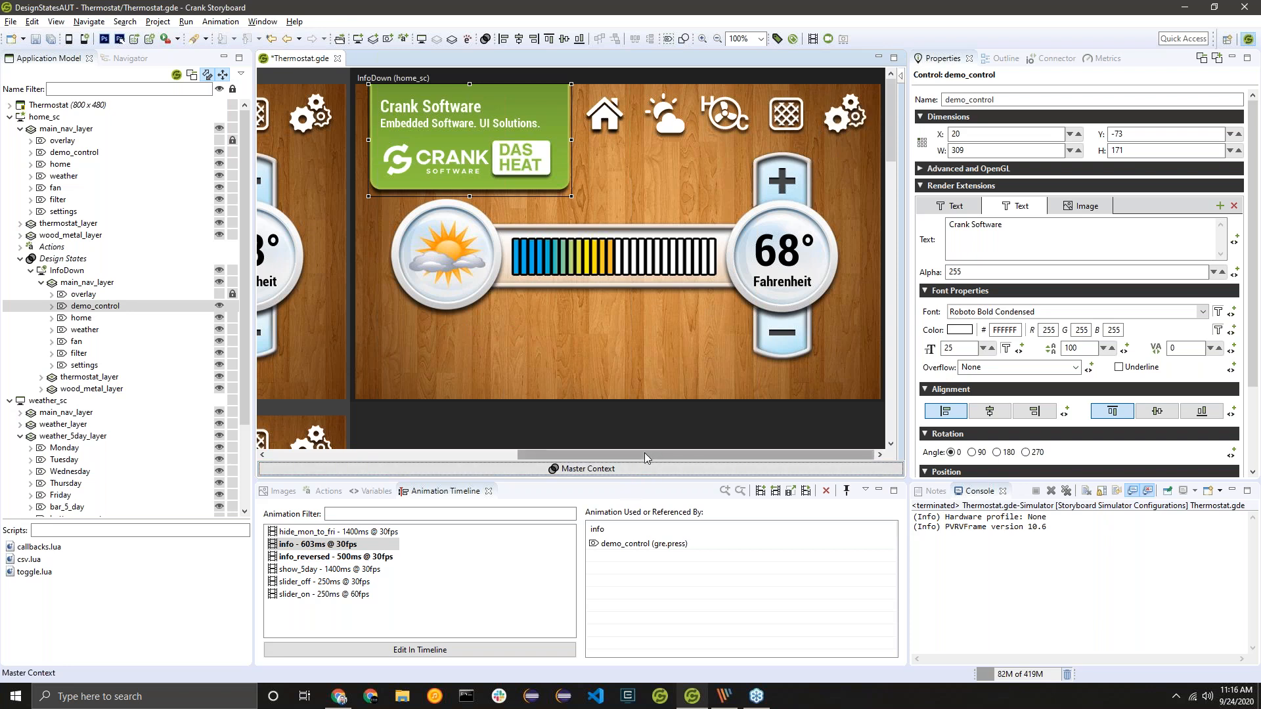
pyautogui.click(1055, 235)
pyautogui.press('BackSpace')
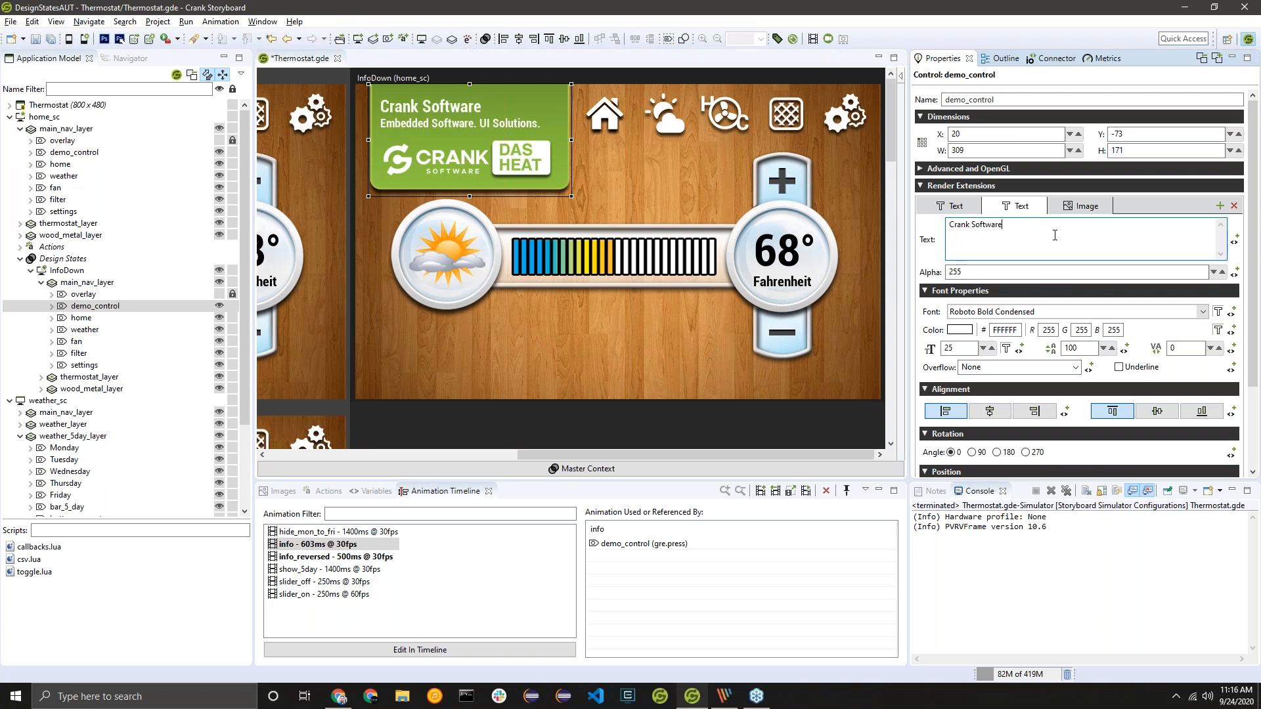
pyautogui.write('2020')
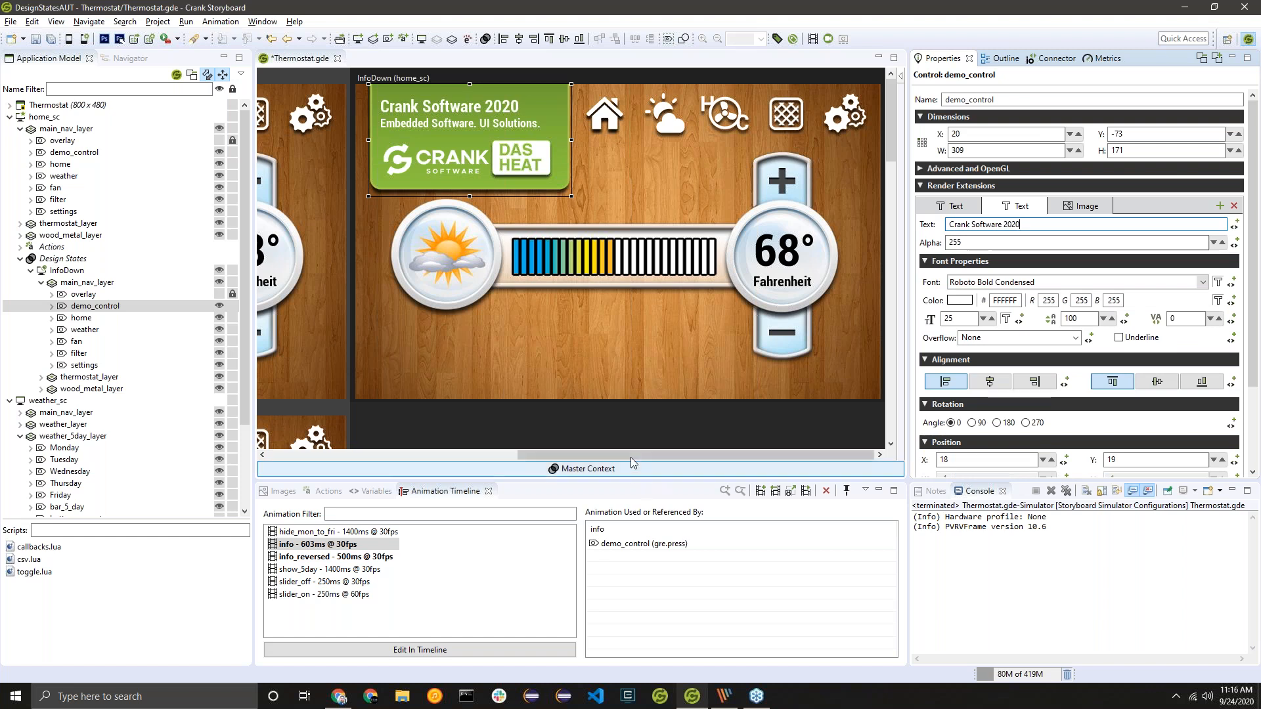
# Step: Try moving the original demo_control on home_sc down to Y -23, and undo the move
pyautogui.moveTo(622, 454); pyautogui.dragTo(381, 454)
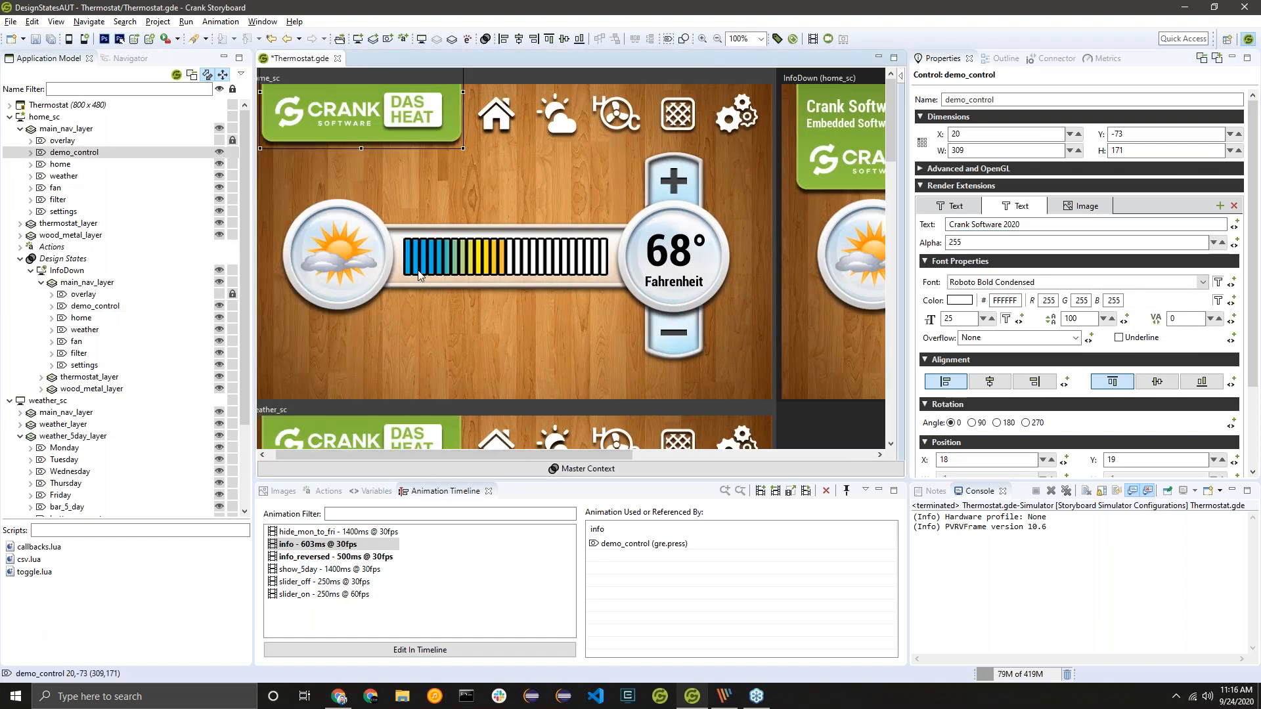
pyautogui.hotkey('shift', 'Down')
pyautogui.hotkey('shift', 'Down')
pyautogui.hotkey('shift', 'Down')
pyautogui.hotkey('shift', 'Down')
pyautogui.hotkey('shift', 'Down')
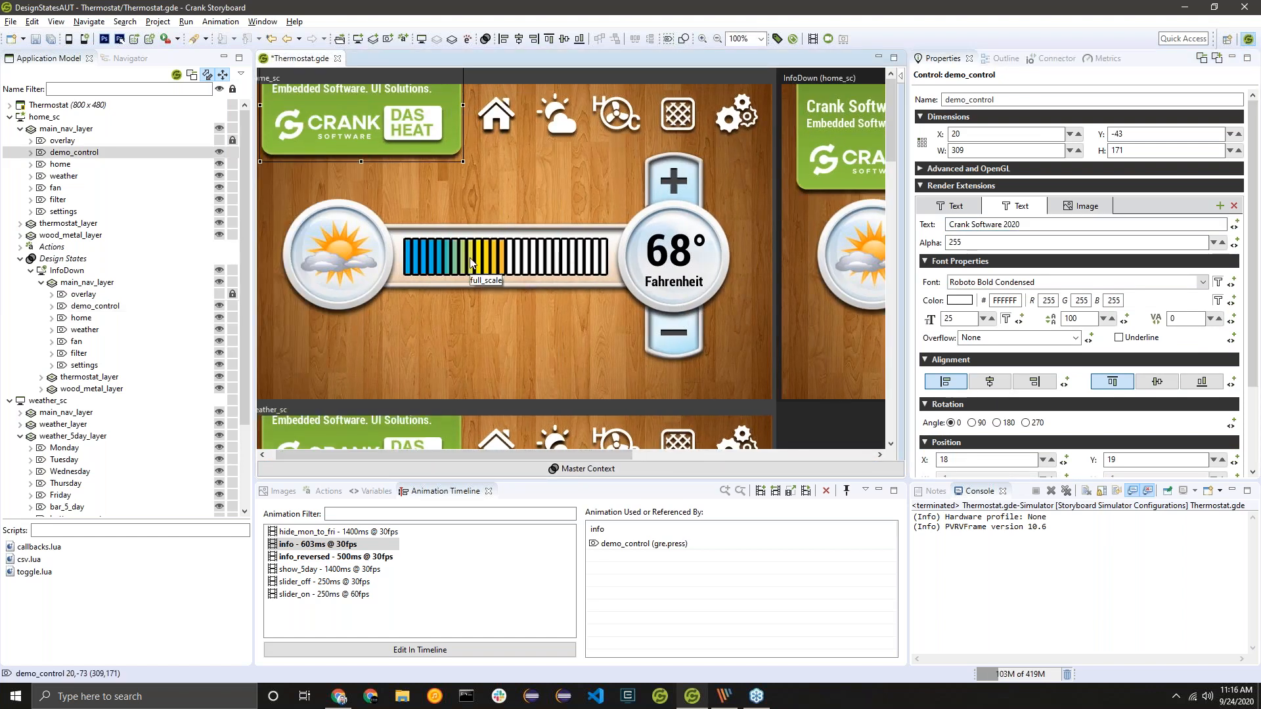
pyautogui.hotkey('shift', 'Down')
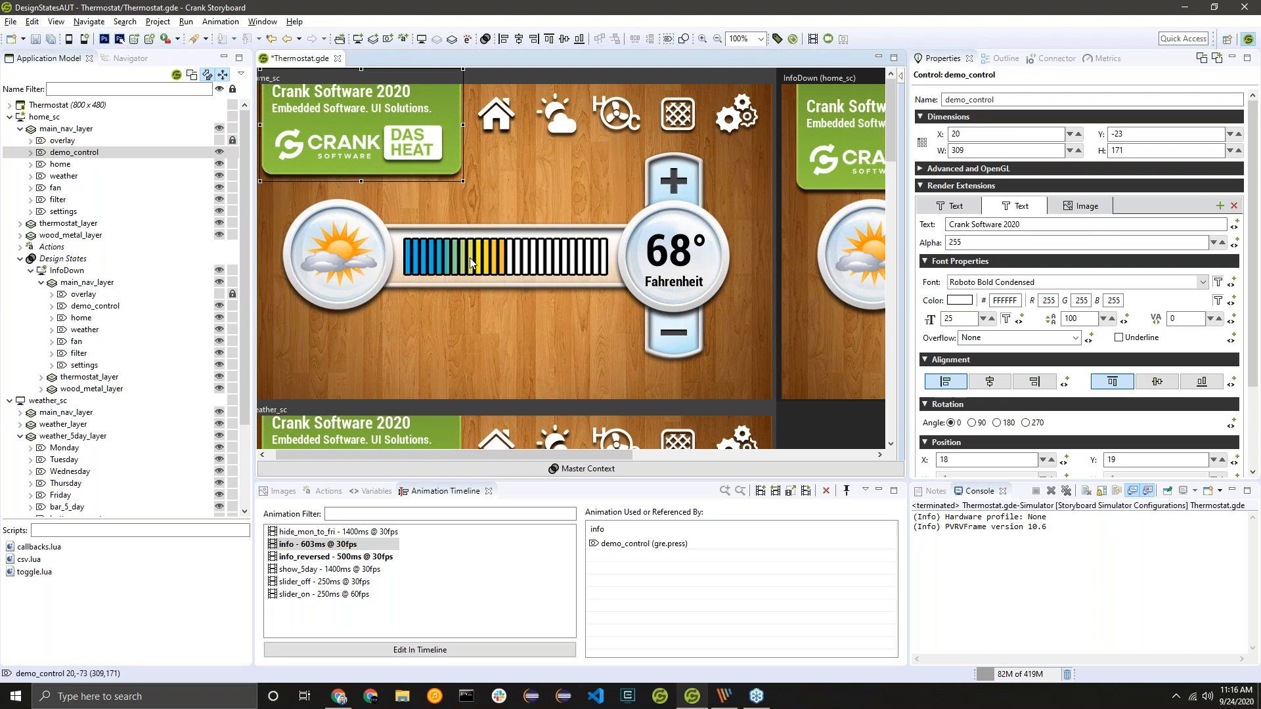
pyautogui.hotkey('ctrl', 'z')
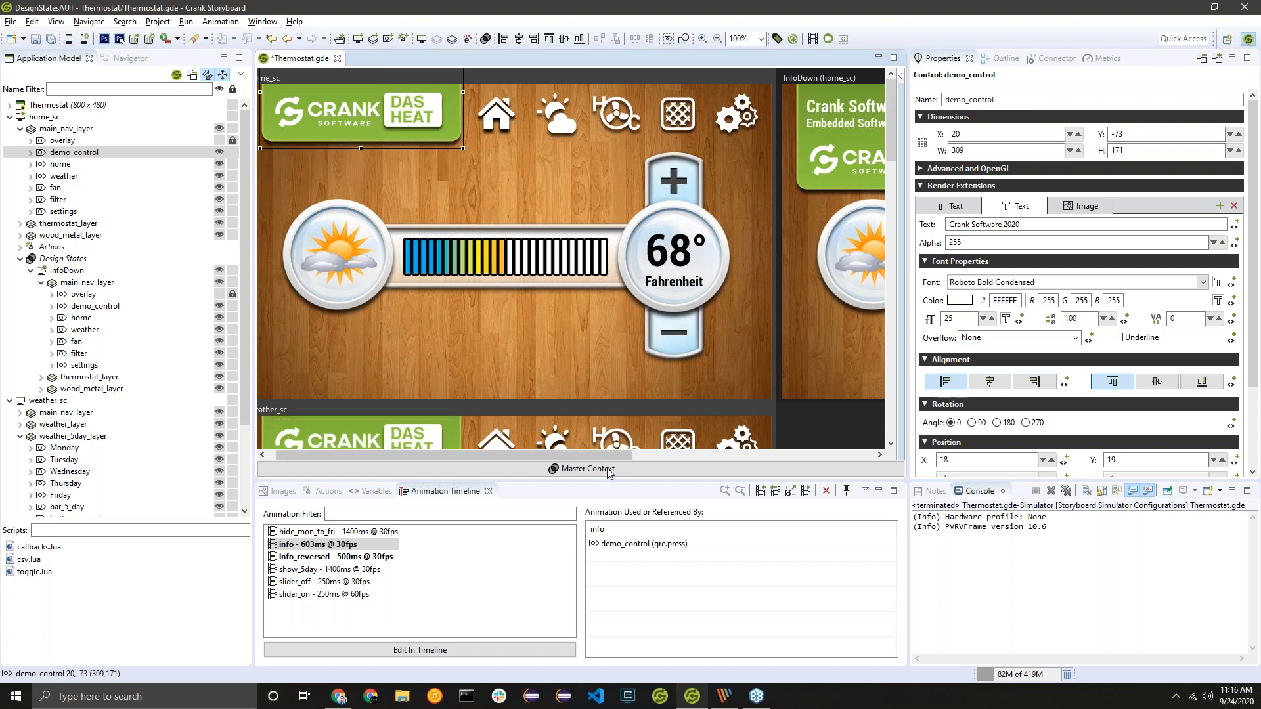
# Step: Switch back to the state context and examine the "Crank Software 2020" text property of demo_control
pyautogui.moveTo(625, 453); pyautogui.dragTo(833, 453)
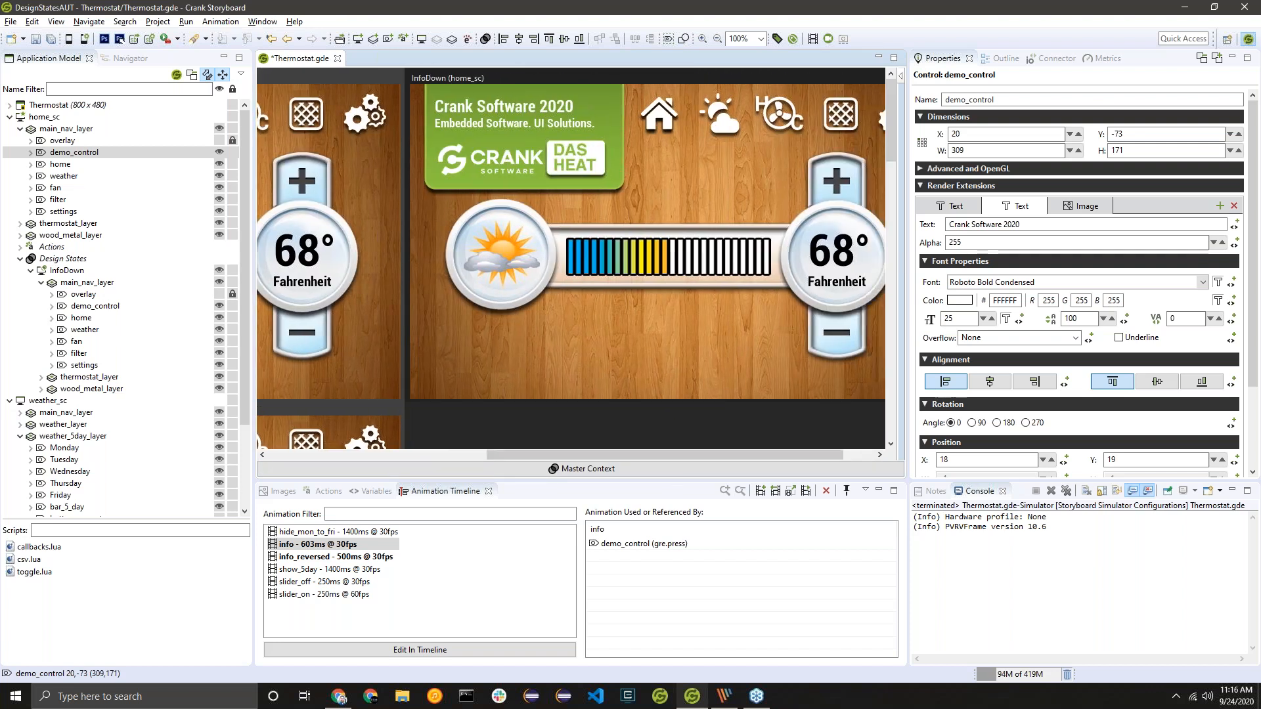
pyautogui.click(675, 470)
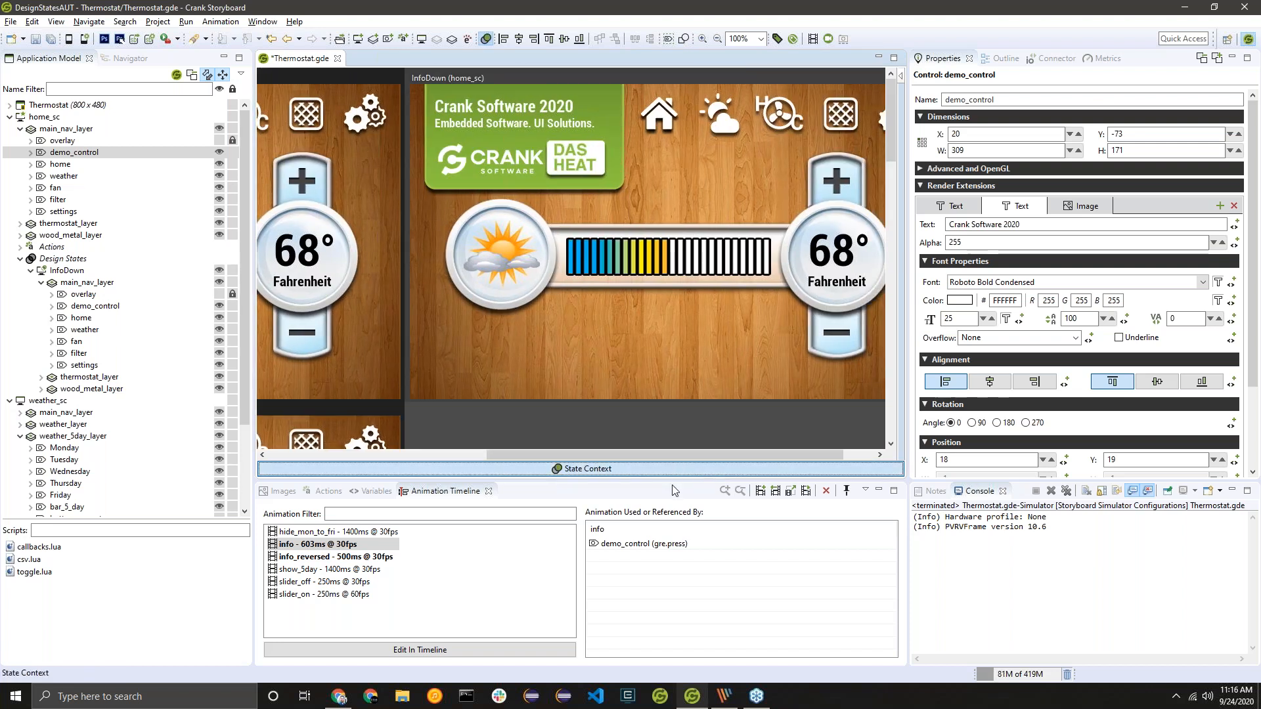
pyautogui.click(1077, 224)
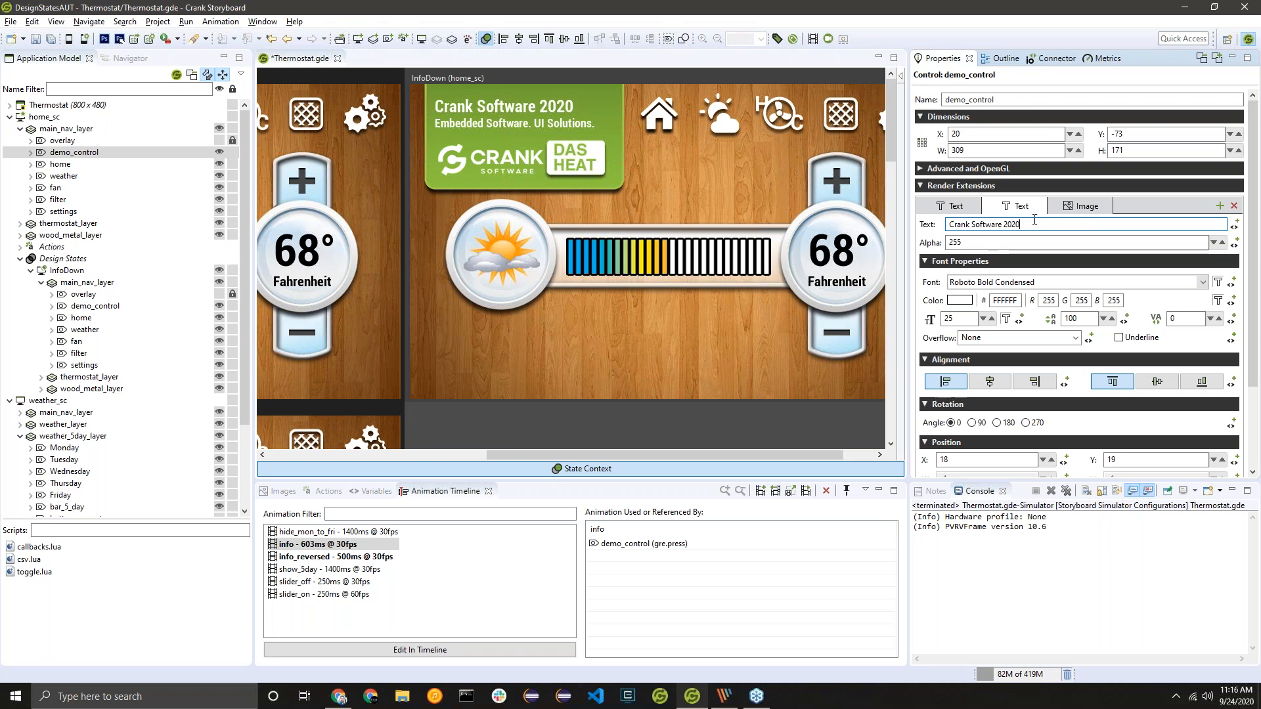
pyautogui.moveTo(1044, 224); pyautogui.dragTo(952, 238)
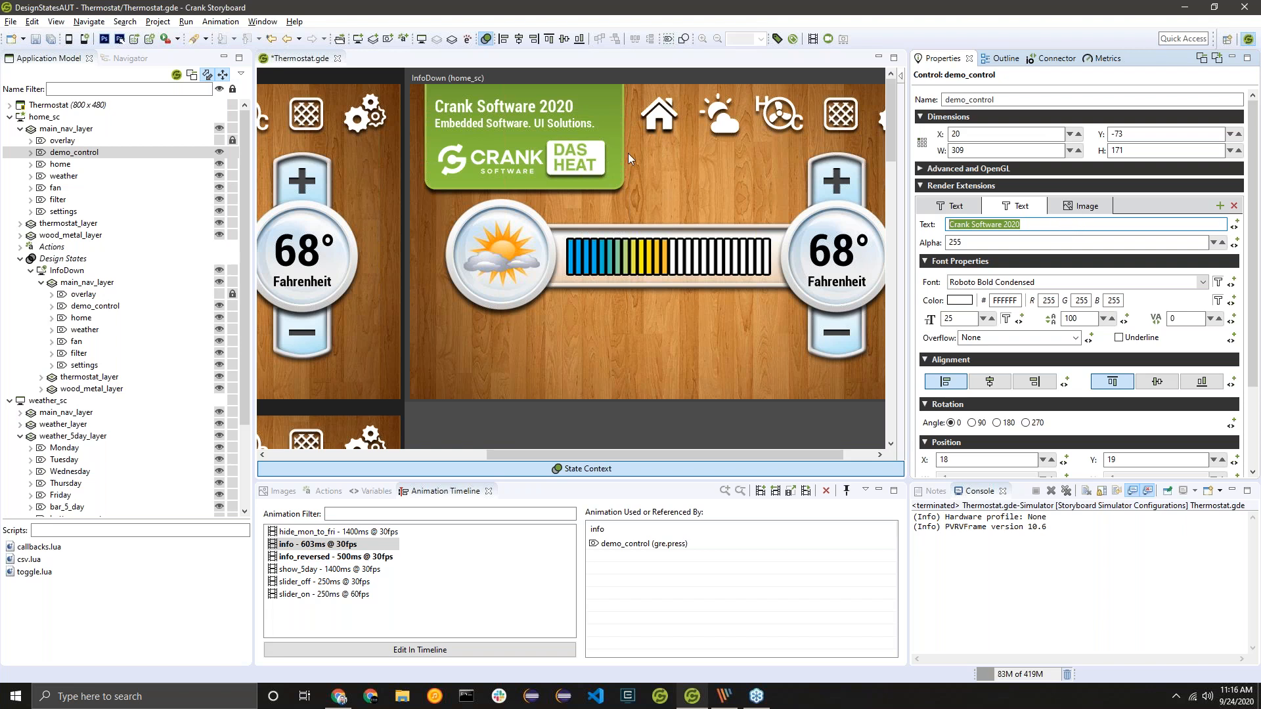
pyautogui.click(1044, 224)
pyautogui.scroll(-1, 1045, 224)
pyautogui.hotkey('ctrl', 'a')
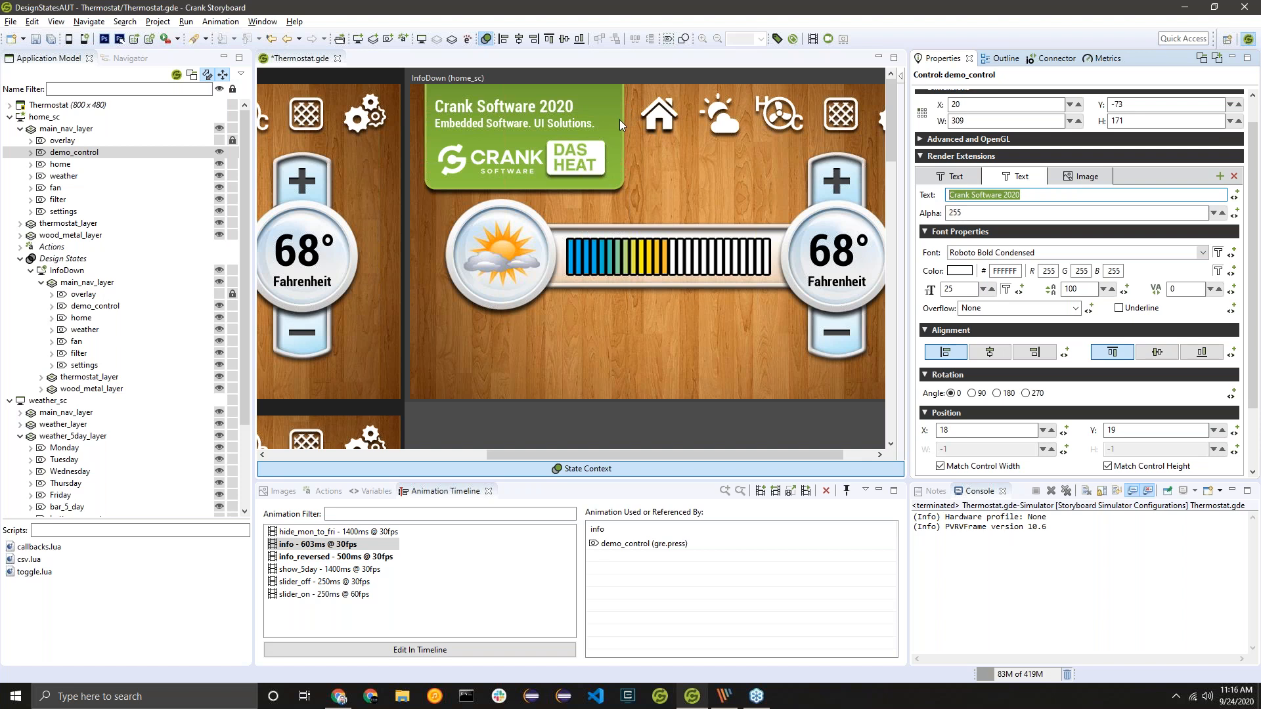
pyautogui.scroll(-1, 621, 122)
pyautogui.click(1016, 192)
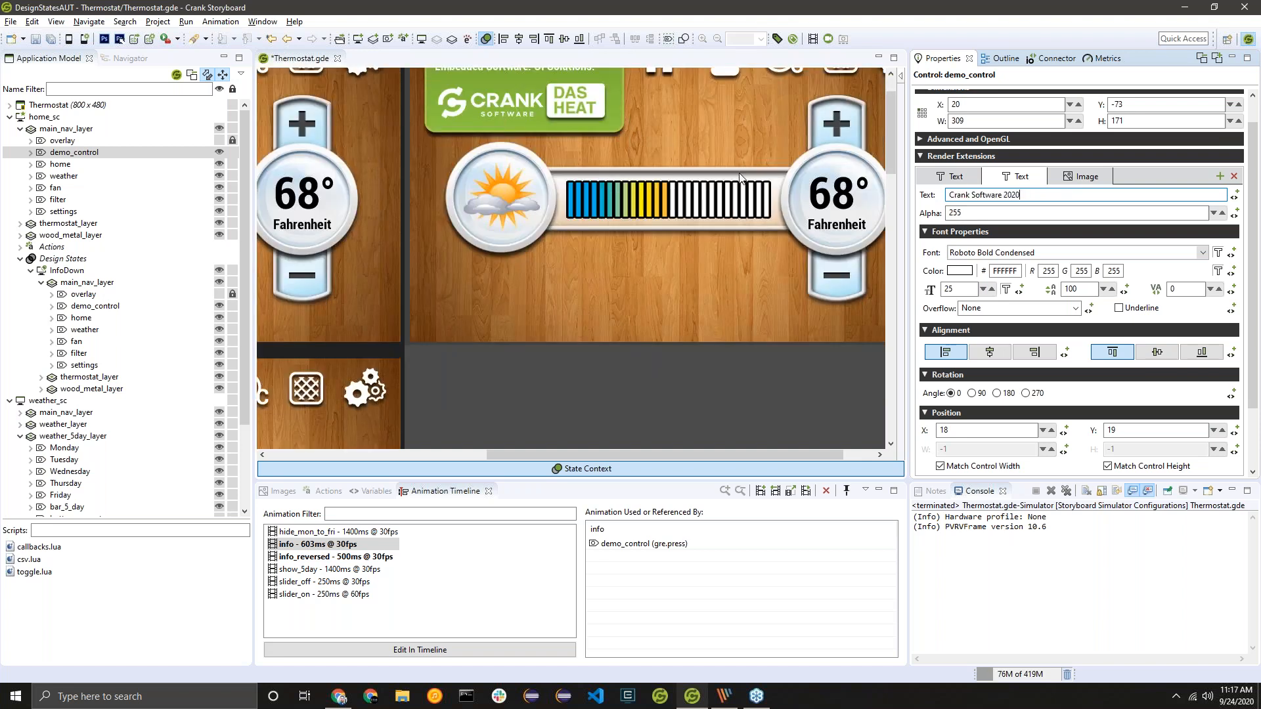
# Step: Preview the show_5day animation of the weather_sc screen up to its last frame and close the preview
pyautogui.scroll(-3, 712, 428)
pyautogui.click(380, 447)
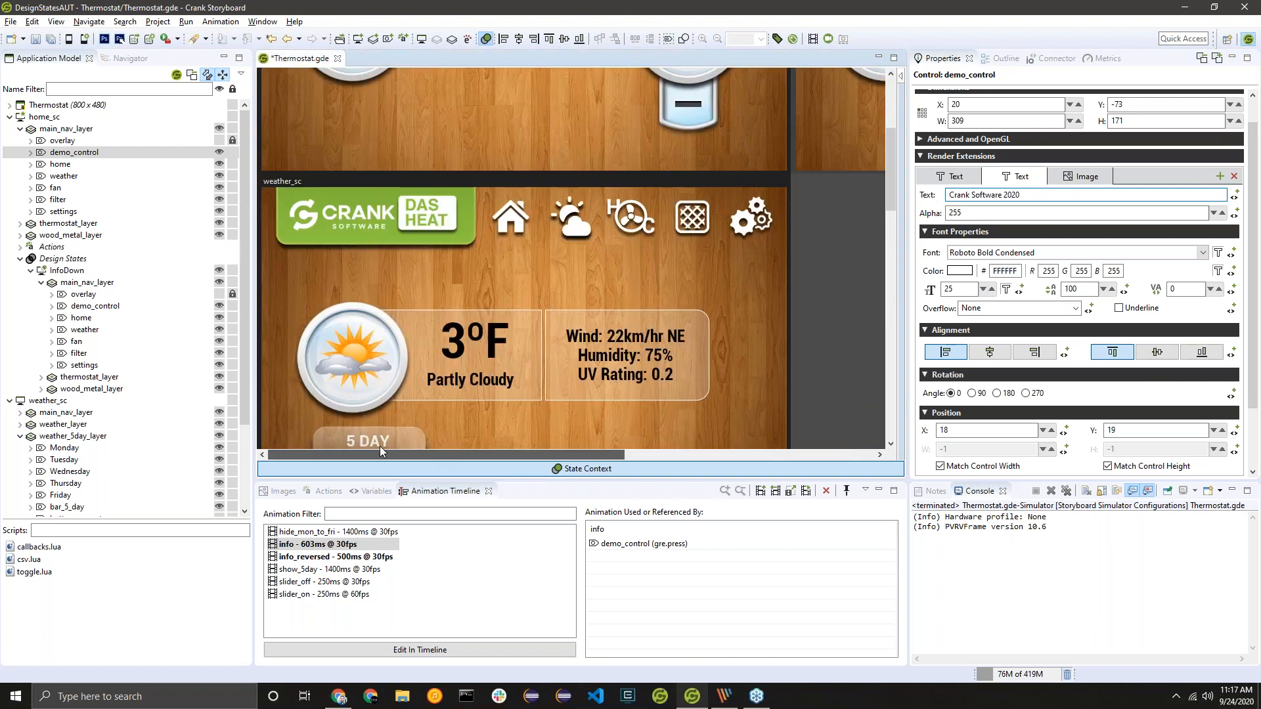
pyautogui.scroll(-1, 568, 246)
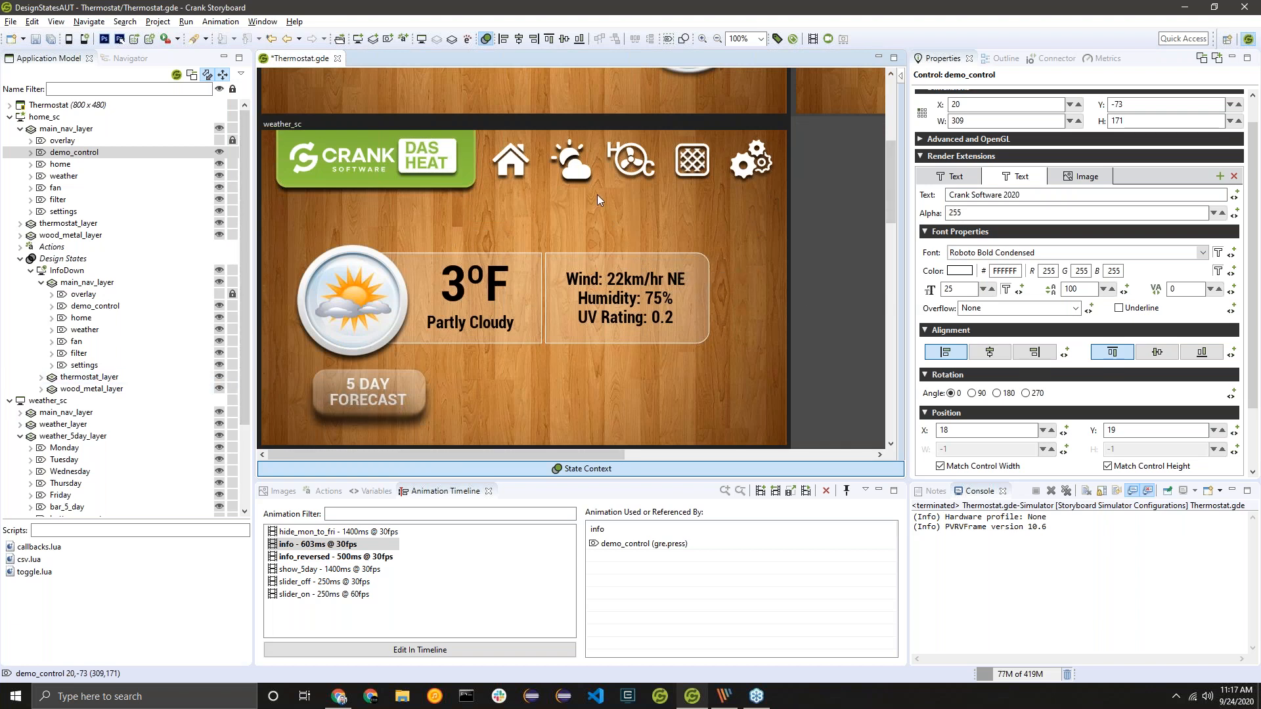
pyautogui.click(299, 570)
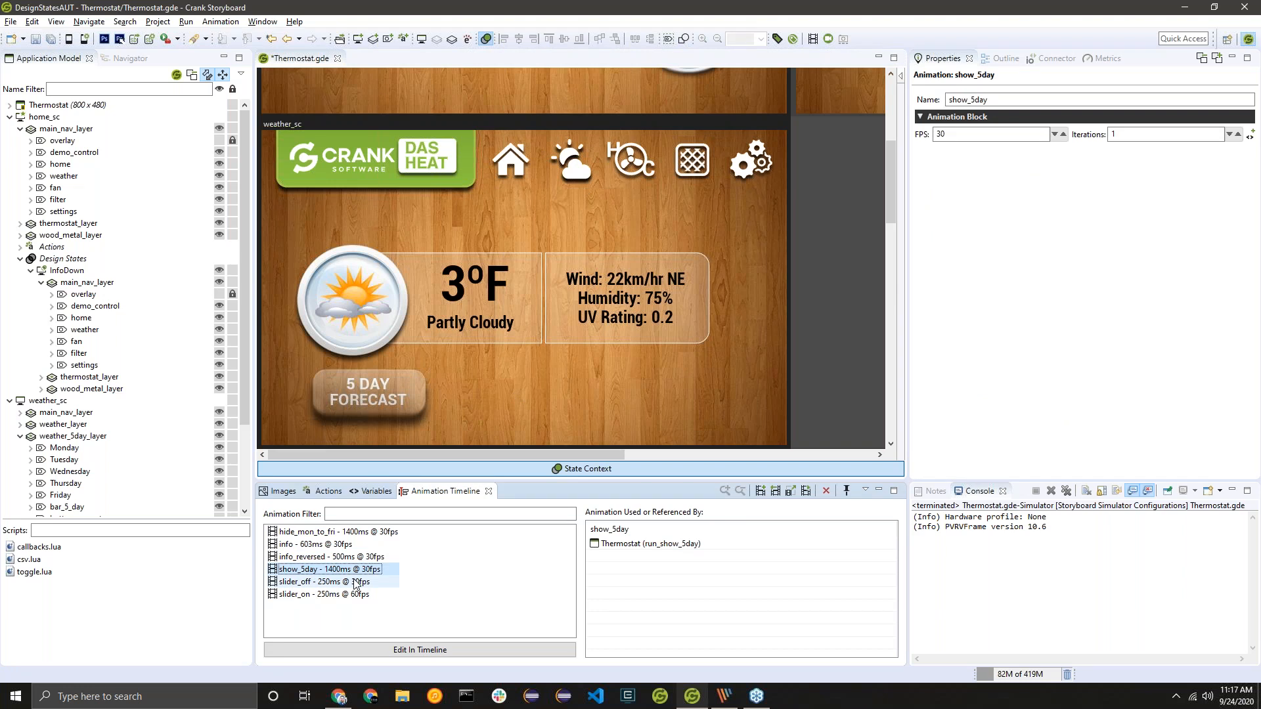
pyautogui.click(808, 492)
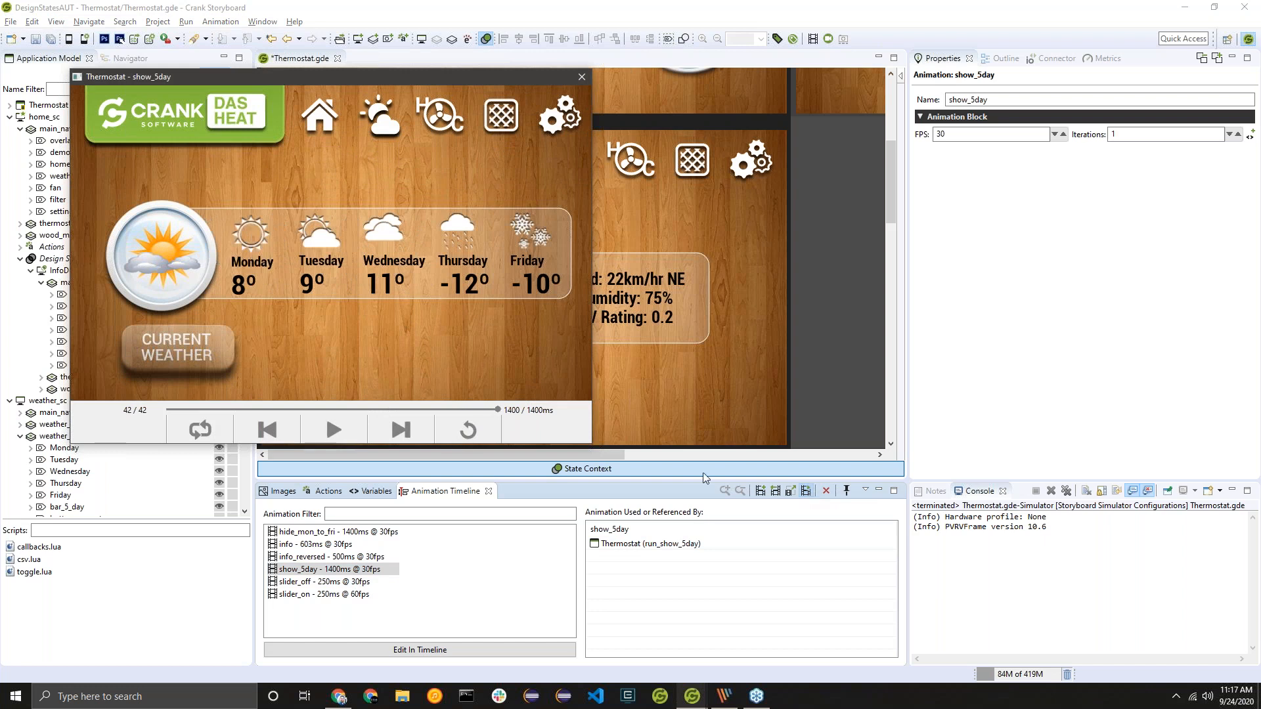
pyautogui.moveTo(498, 407)
pyautogui.mouseDown()
pyautogui.moveTo(172, 417)
pyautogui.moveTo(245, 423)
pyautogui.moveTo(488, 394)
pyautogui.moveTo(499, 406)
pyautogui.mouseUp()
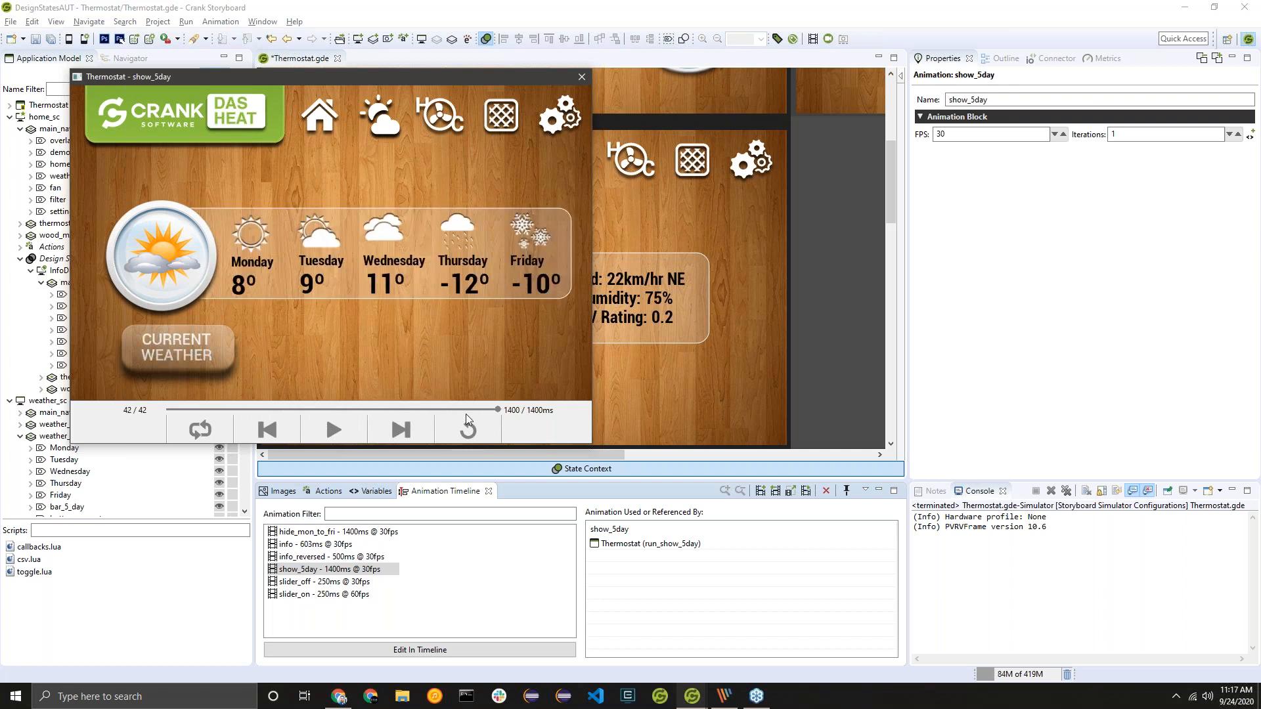
pyautogui.click(587, 78)
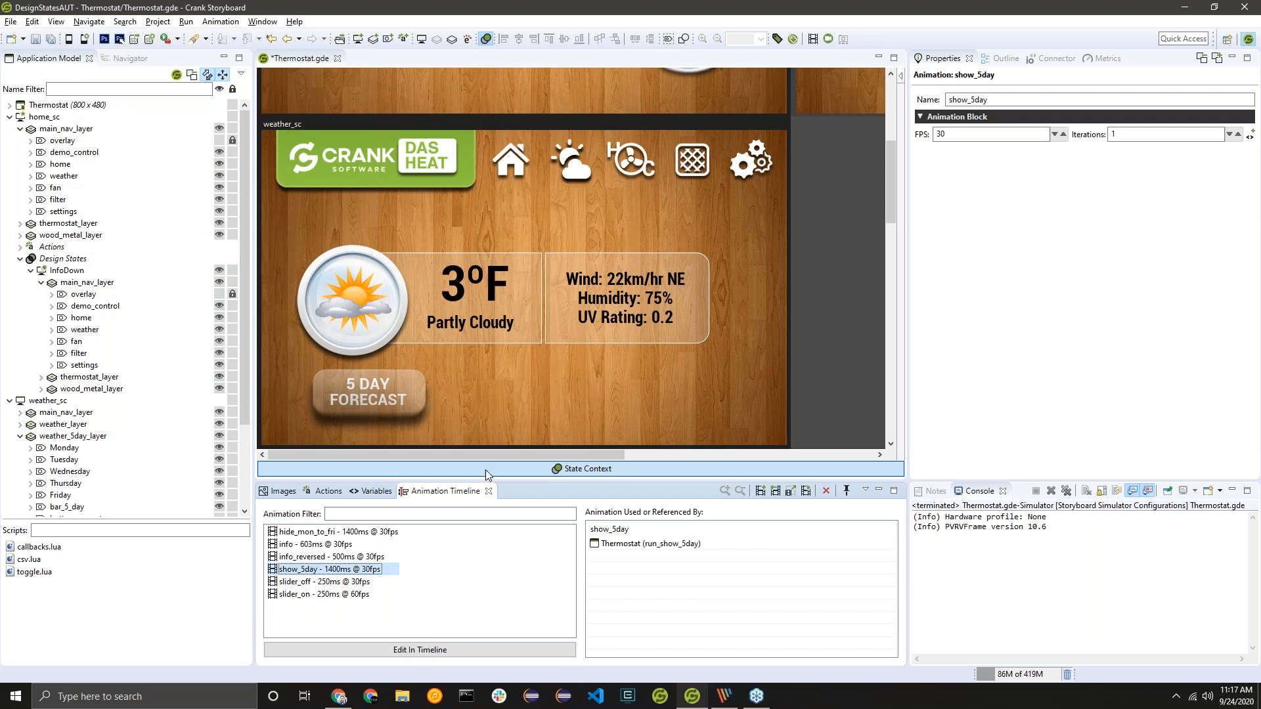
# Step: Try converting the show_5day animation into a design state on the home_sc screen, and undo the conversion
pyautogui.rightClick(323, 570)
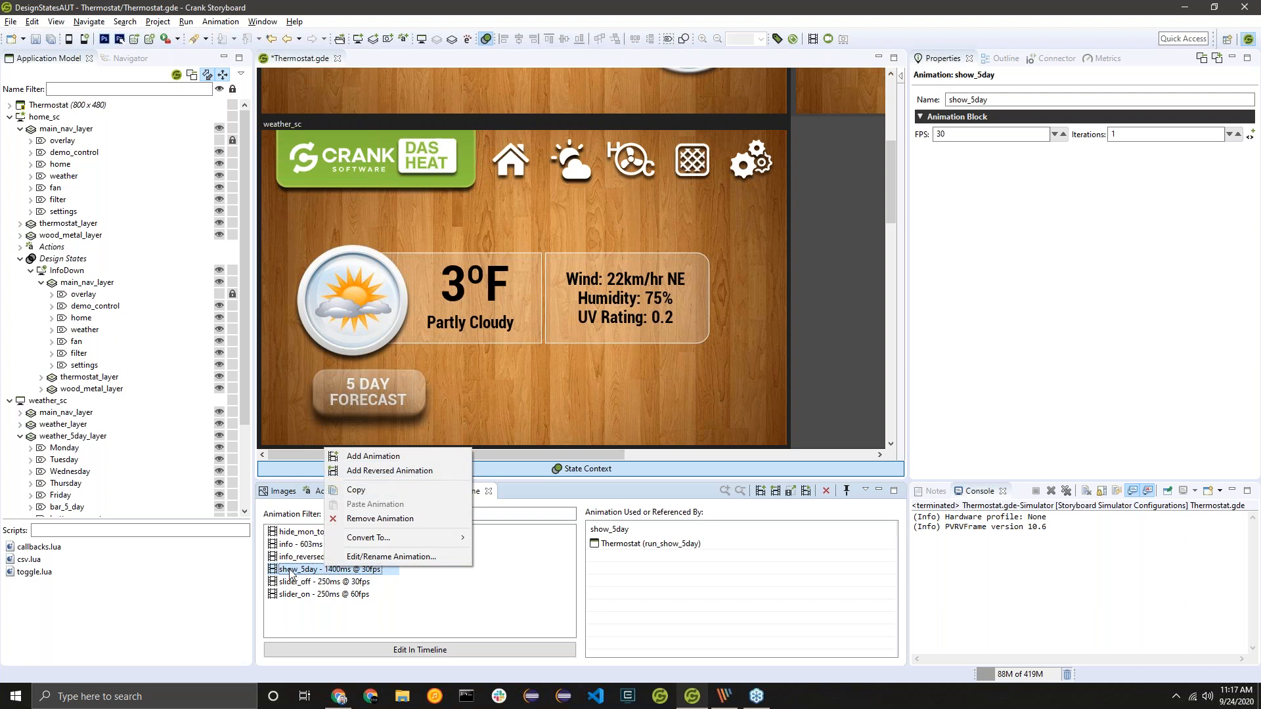
pyautogui.moveTo(361, 541)
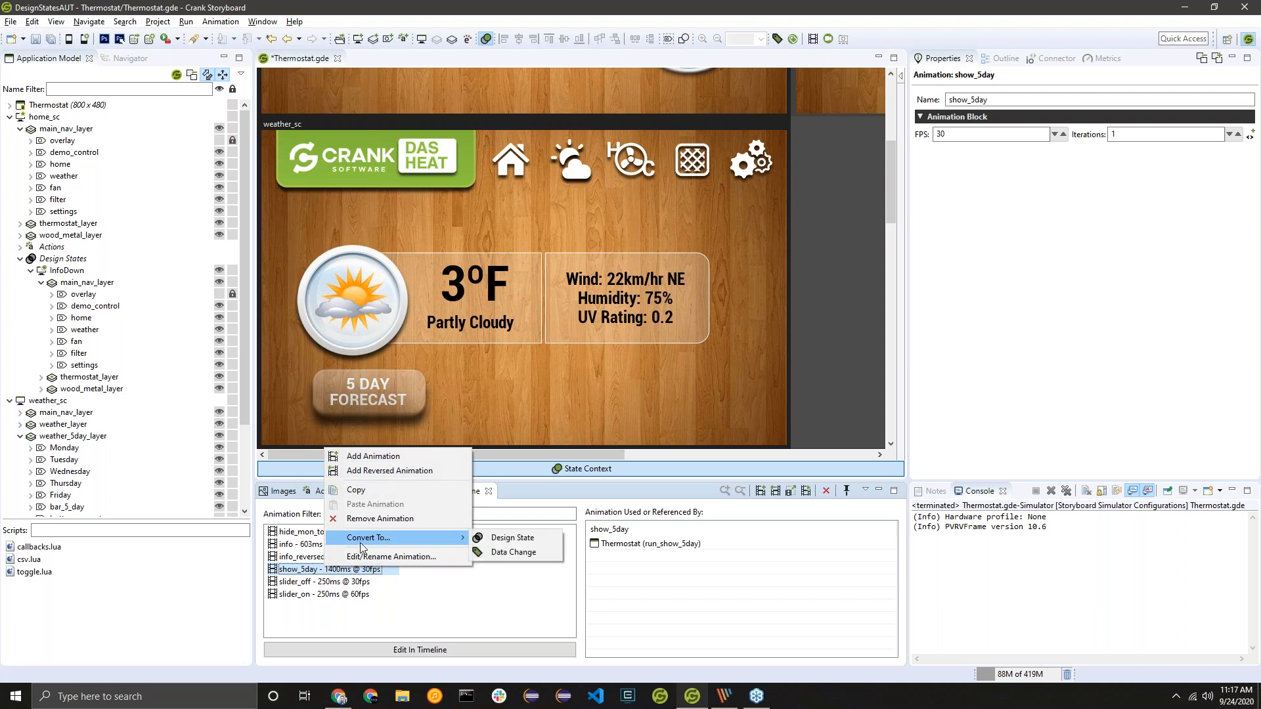
pyautogui.click(552, 541)
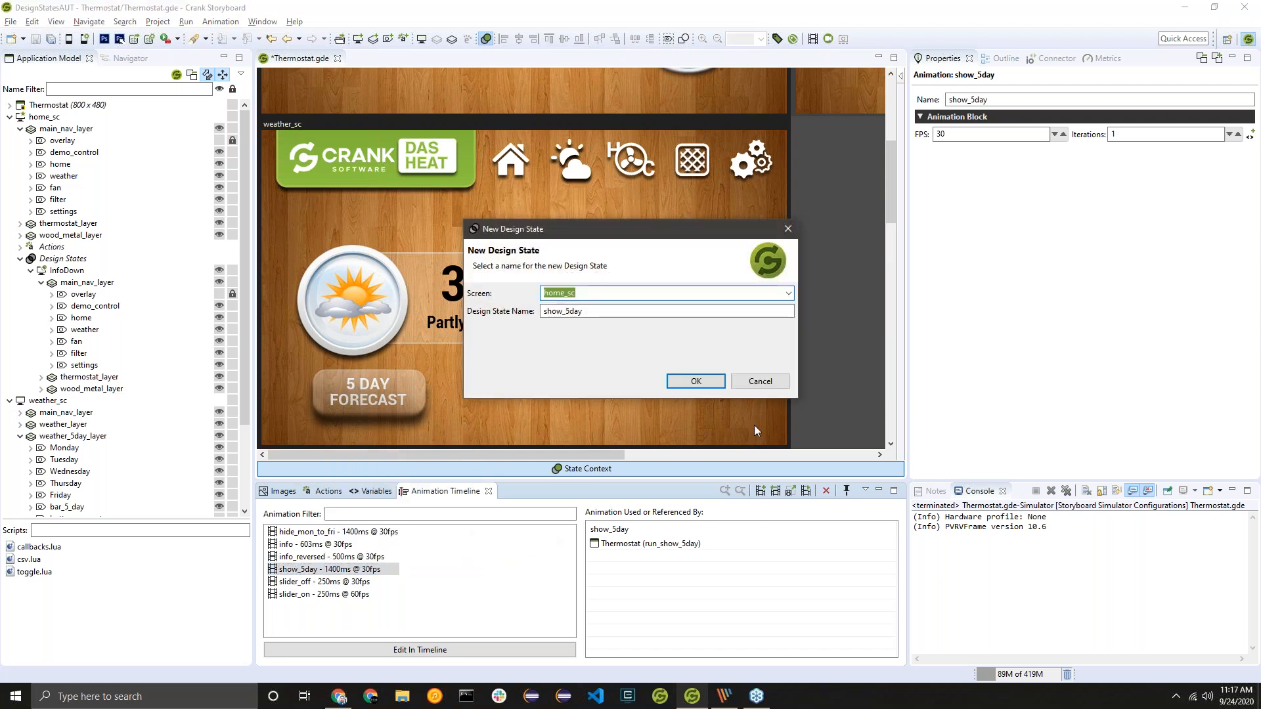
pyautogui.click(706, 384)
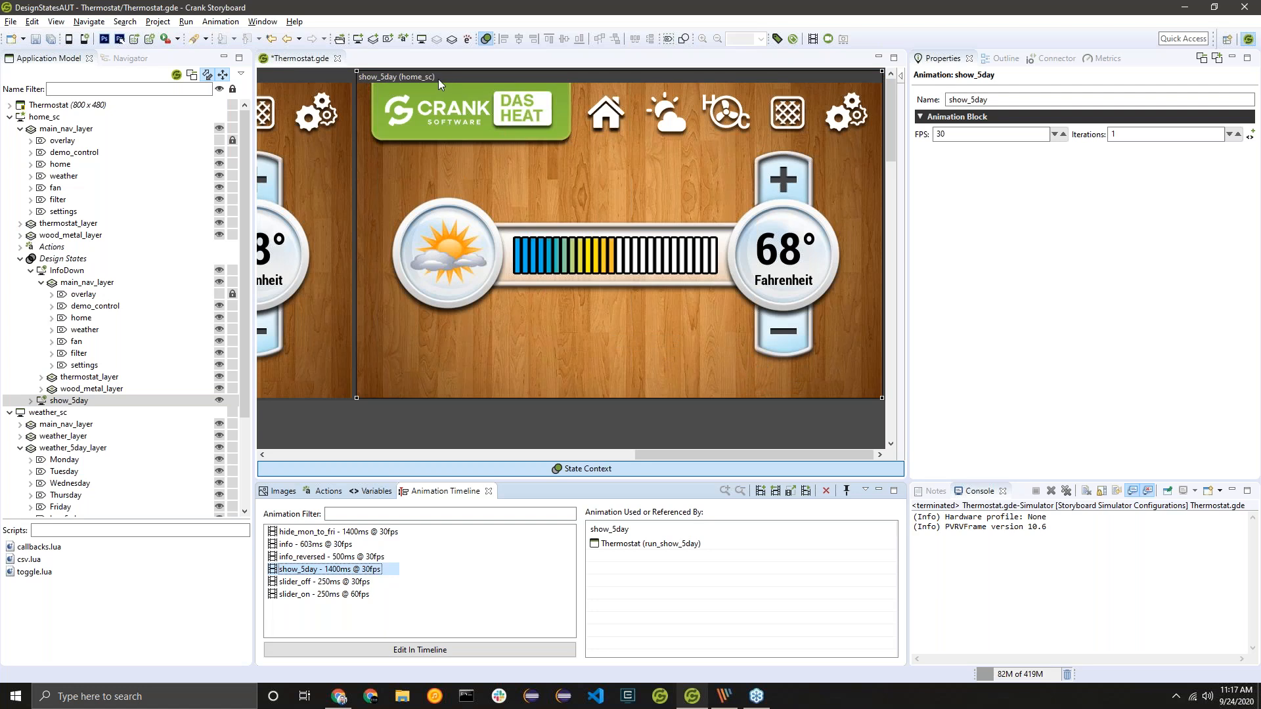
pyautogui.hotkey('ctrl', 'z')
# Step: Convert the show_5day animation into a design state named show_5day on the weather_sc screen
pyautogui.rightClick(361, 571)
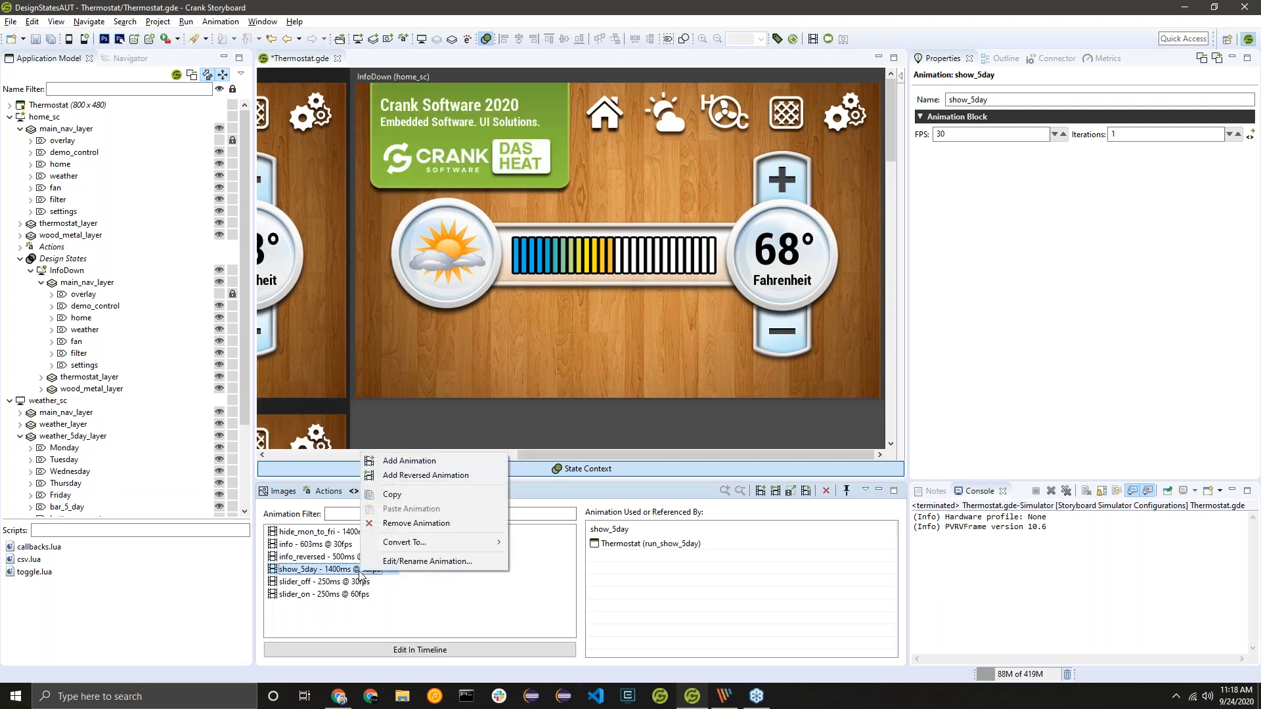
pyautogui.moveTo(421, 547)
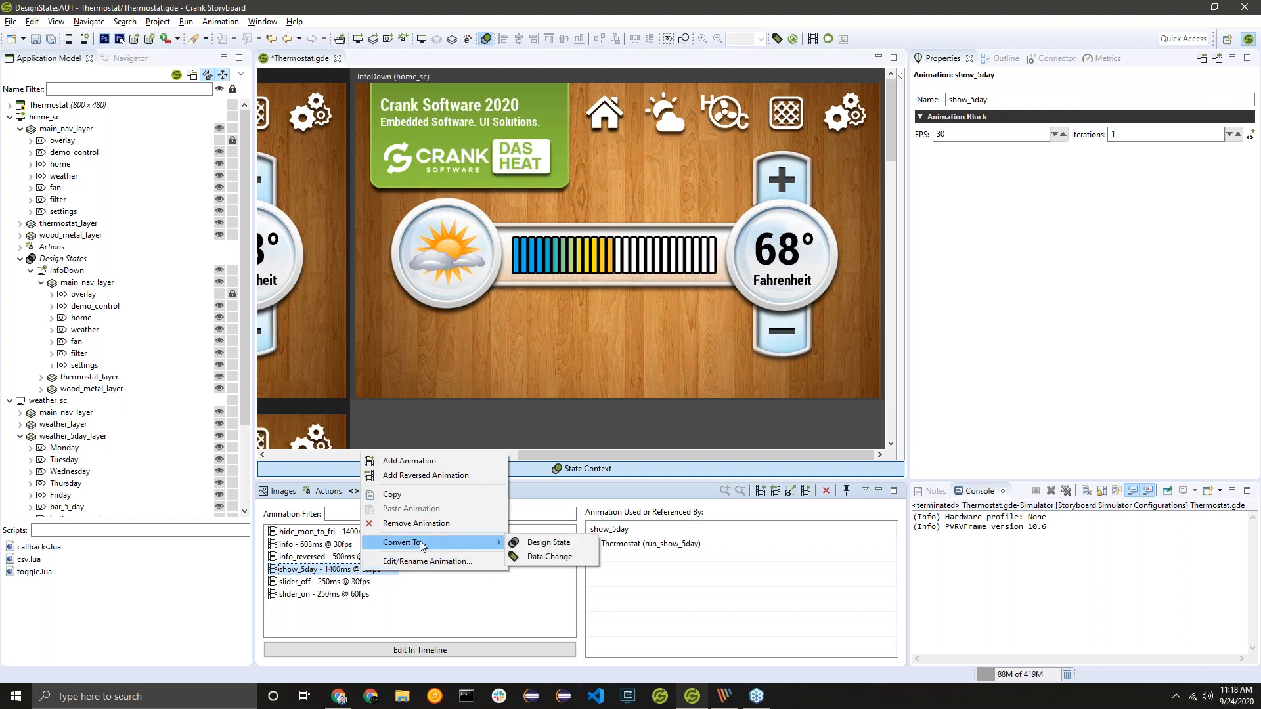
pyautogui.click(549, 542)
pyautogui.click(789, 293)
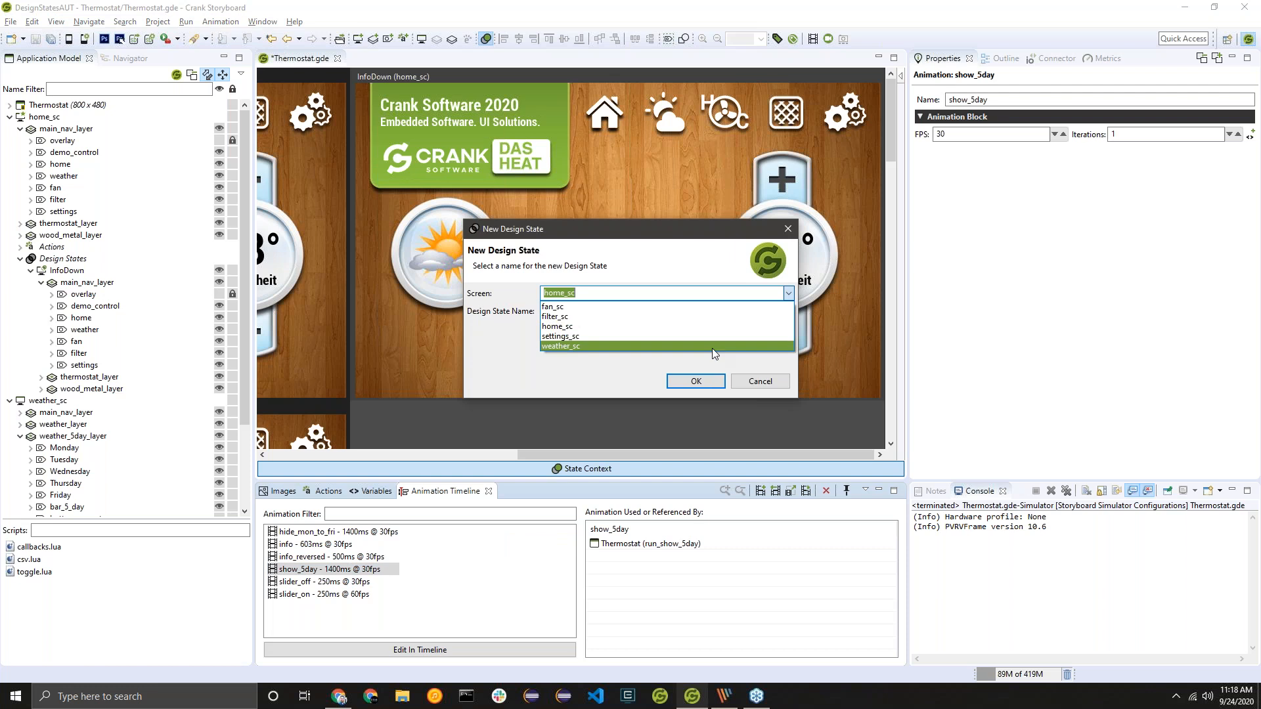
pyautogui.click(712, 348)
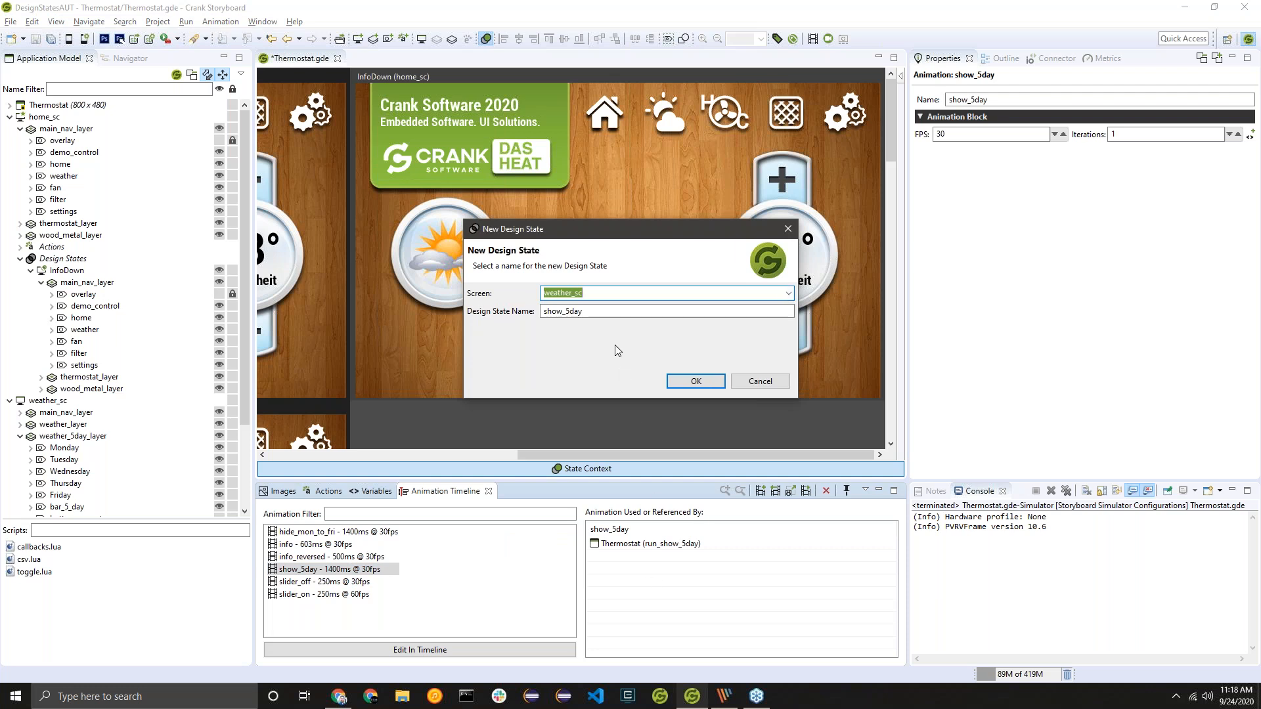
pyautogui.click(695, 381)
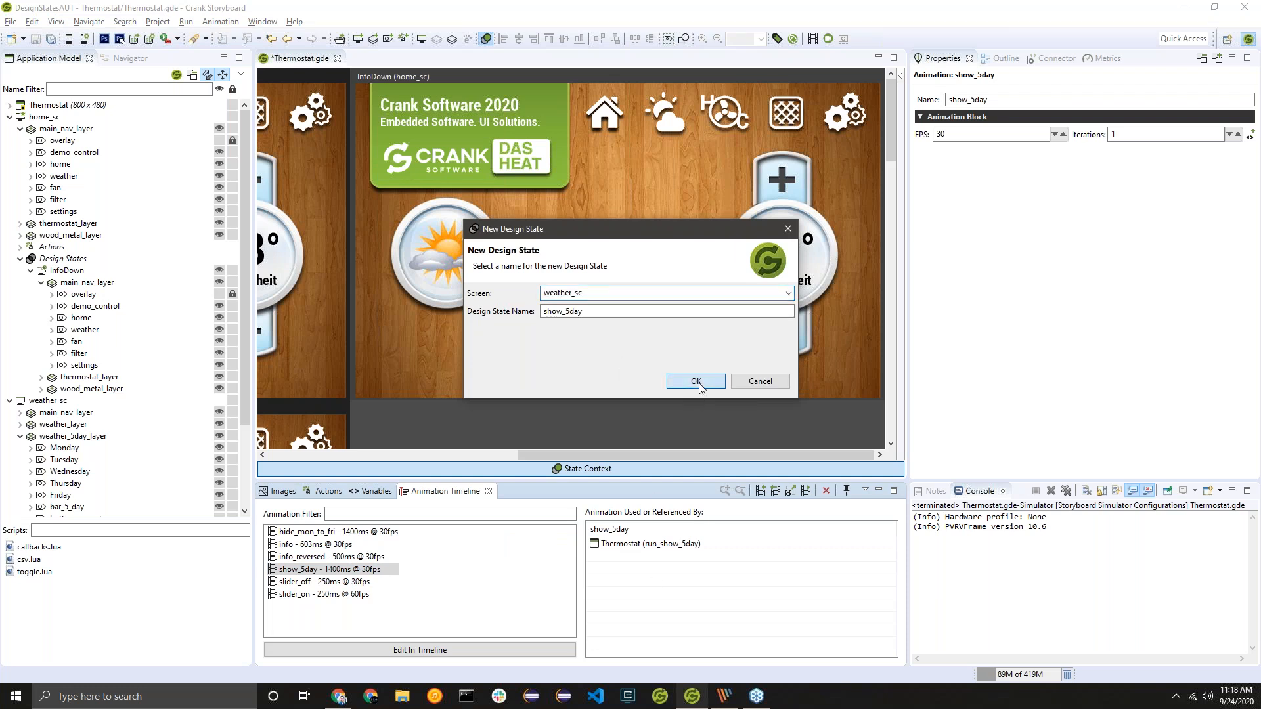
# Step: Compare the weather_sc screen with its show_5day design state and check which animation is assigned to the state
pyautogui.moveTo(663, 453); pyautogui.dragTo(410, 456)
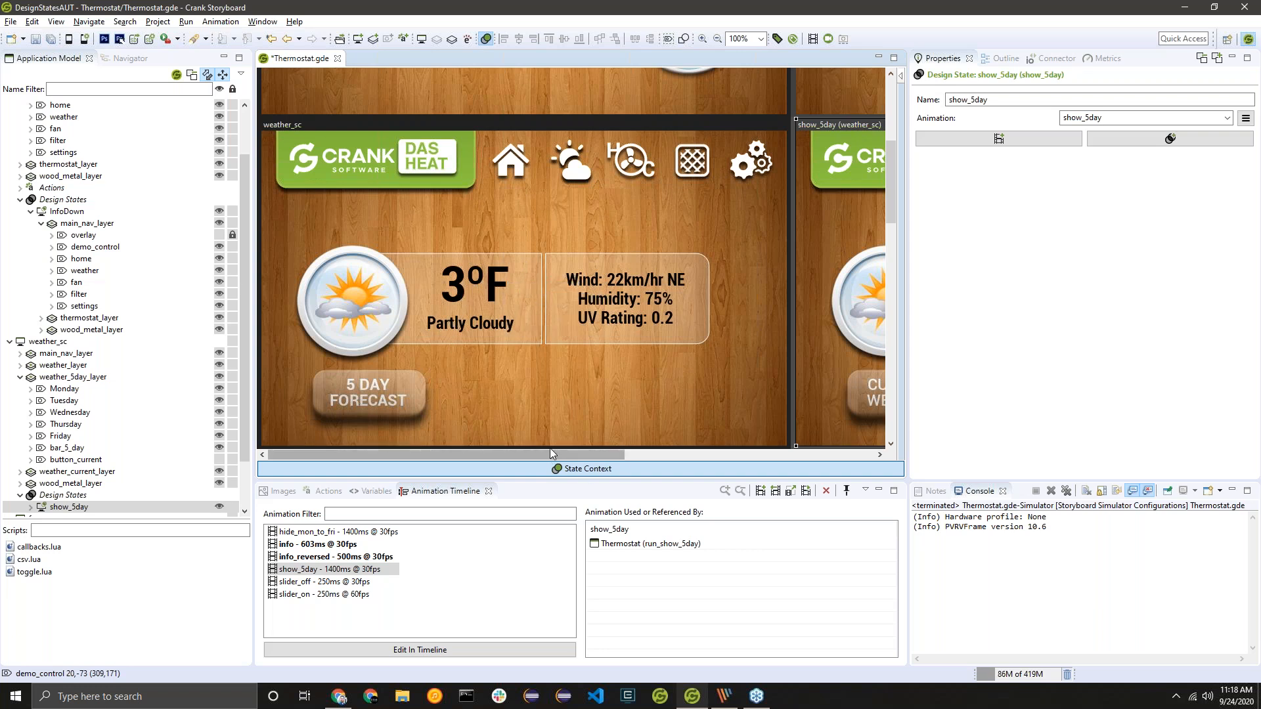
pyautogui.moveTo(554, 453); pyautogui.dragTo(815, 452)
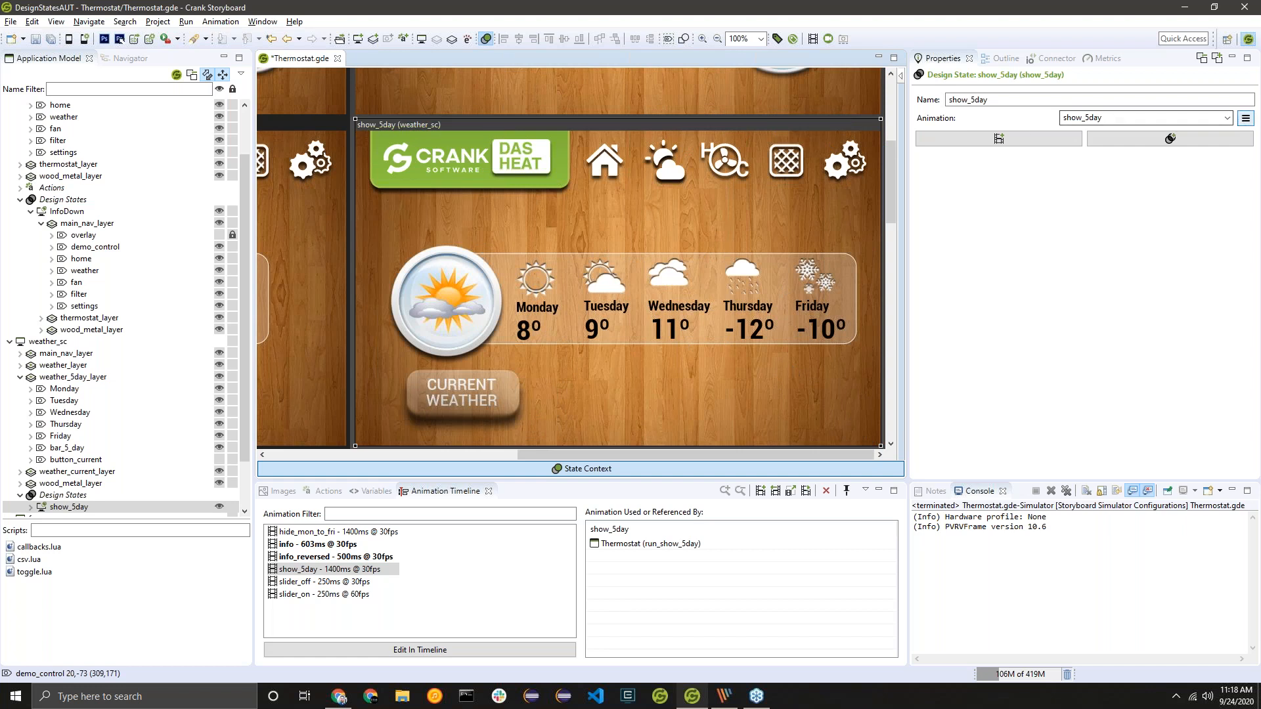
pyautogui.click(1227, 119)
pyautogui.click(1146, 161)
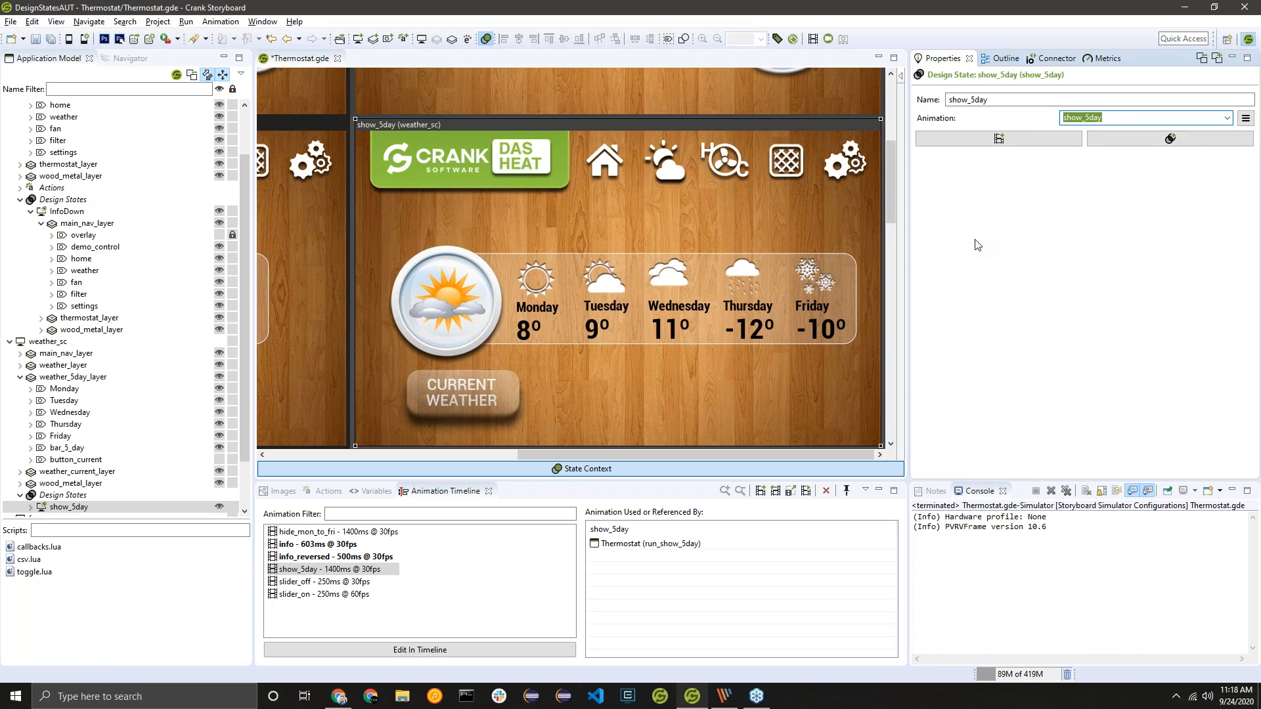
pyautogui.click(698, 455)
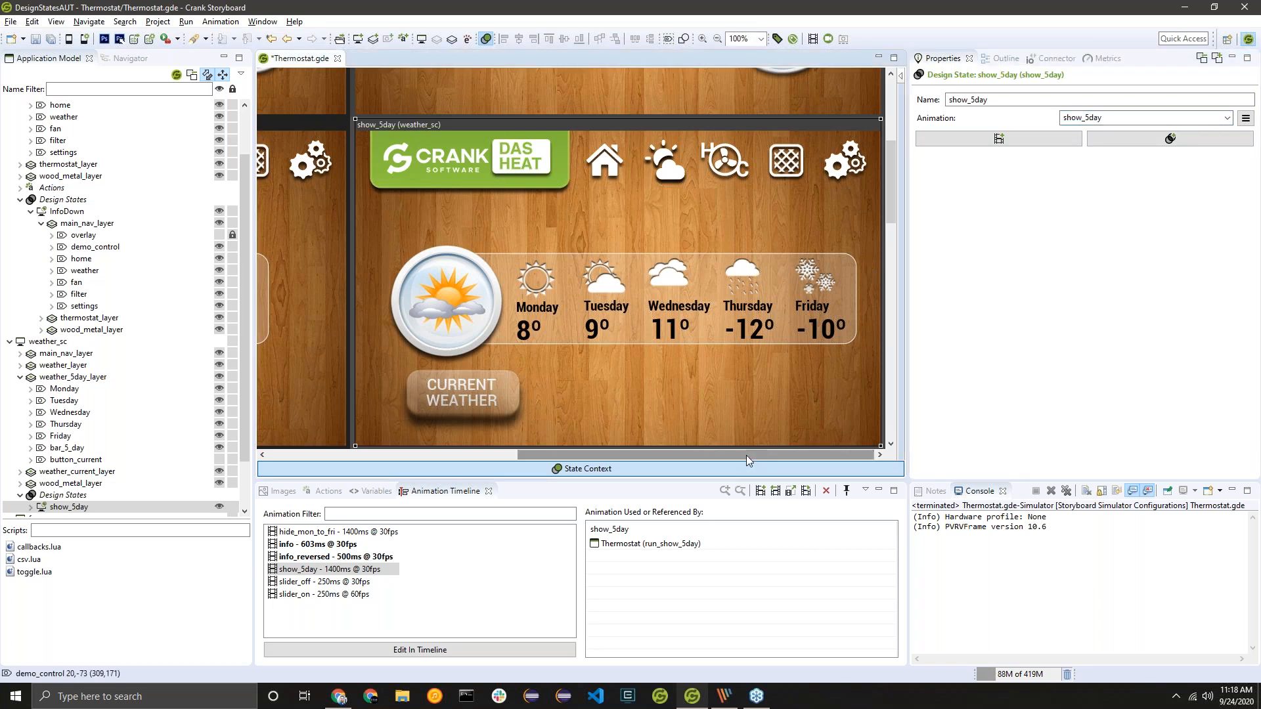
pyautogui.moveTo(787, 459); pyautogui.dragTo(846, 442)
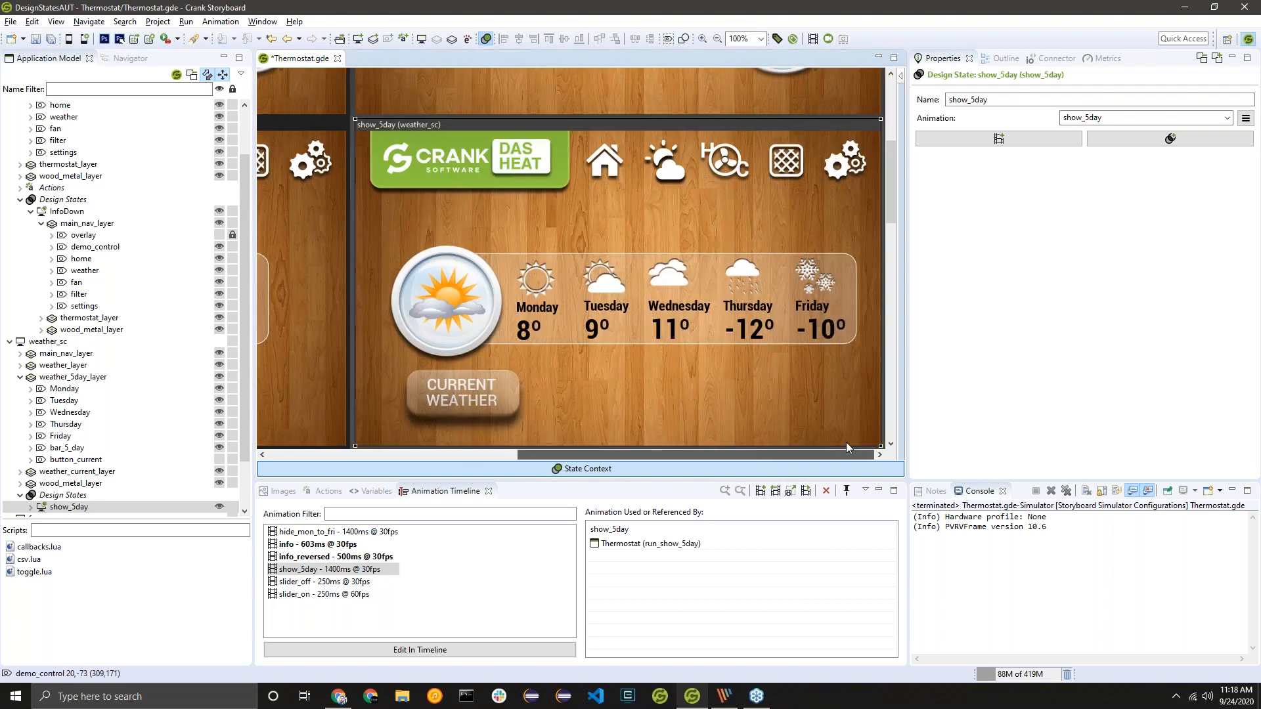
# Step: Inspect the Monday and Tuesday controls in the show_5day design state and compare the state with the base weather_sc screen
pyautogui.click(543, 309)
pyautogui.click(614, 306)
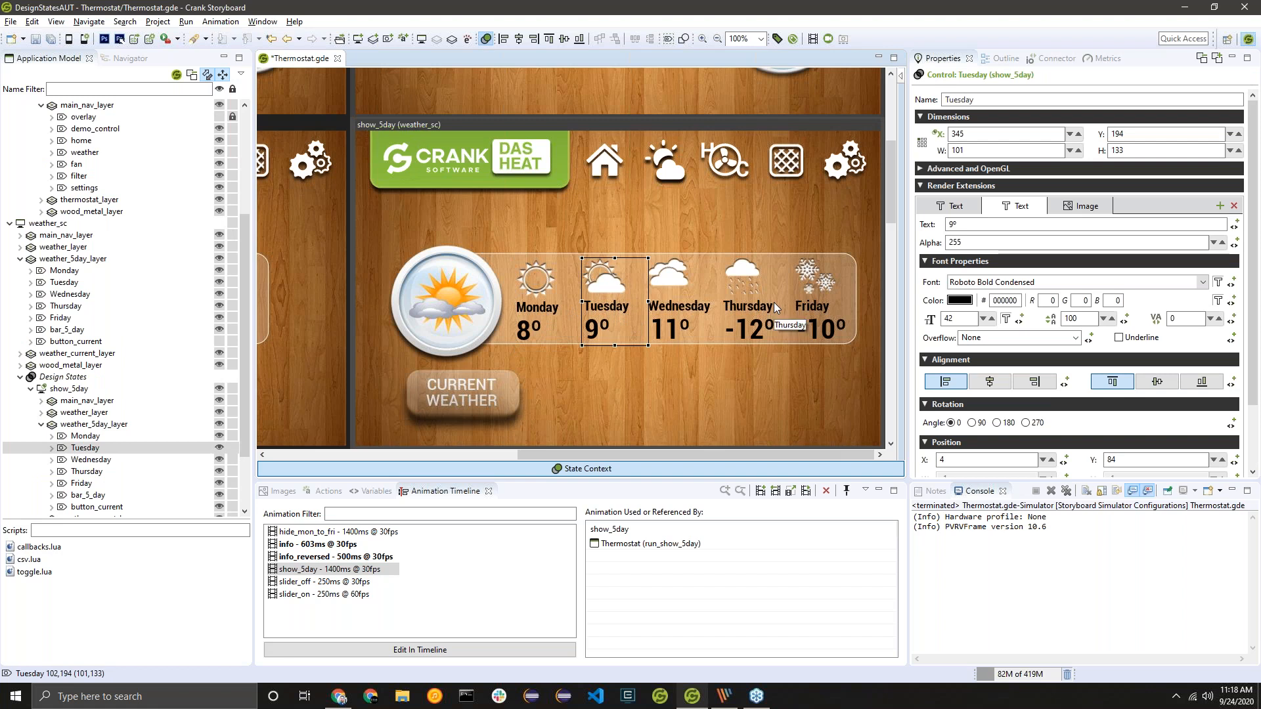
pyautogui.moveTo(825, 456); pyautogui.dragTo(520, 458)
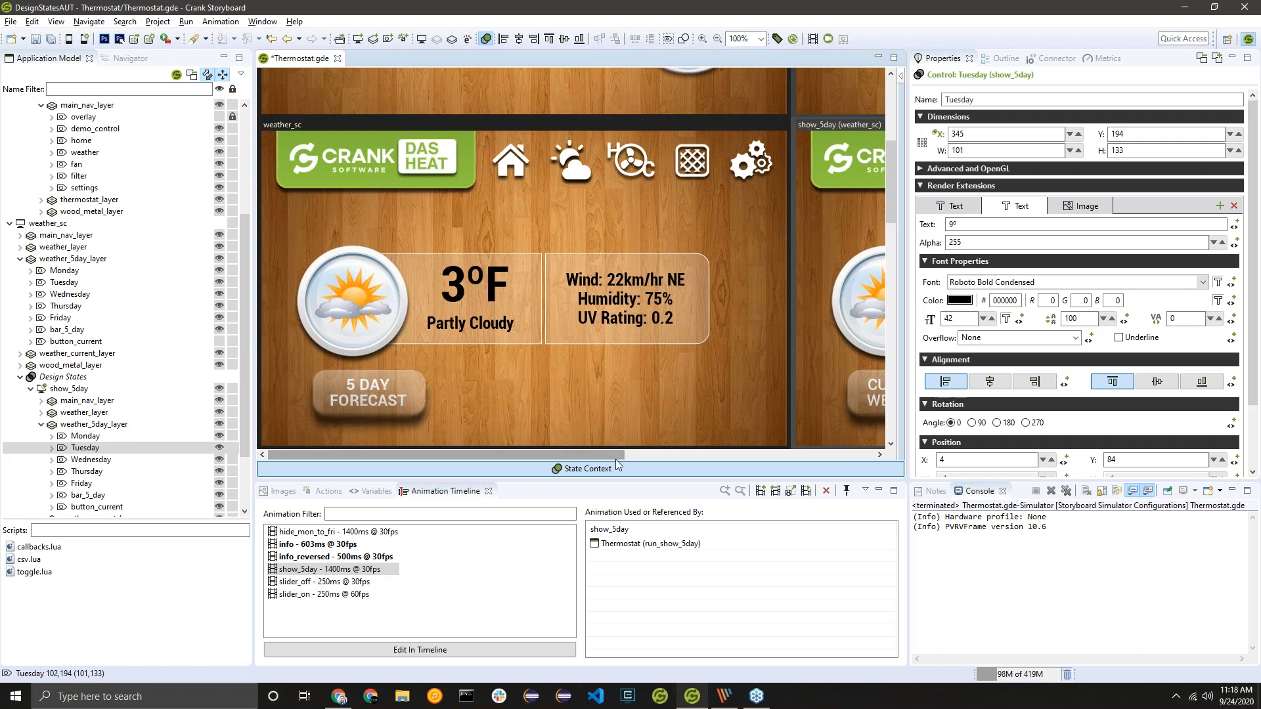
pyautogui.moveTo(615, 458); pyautogui.dragTo(900, 431)
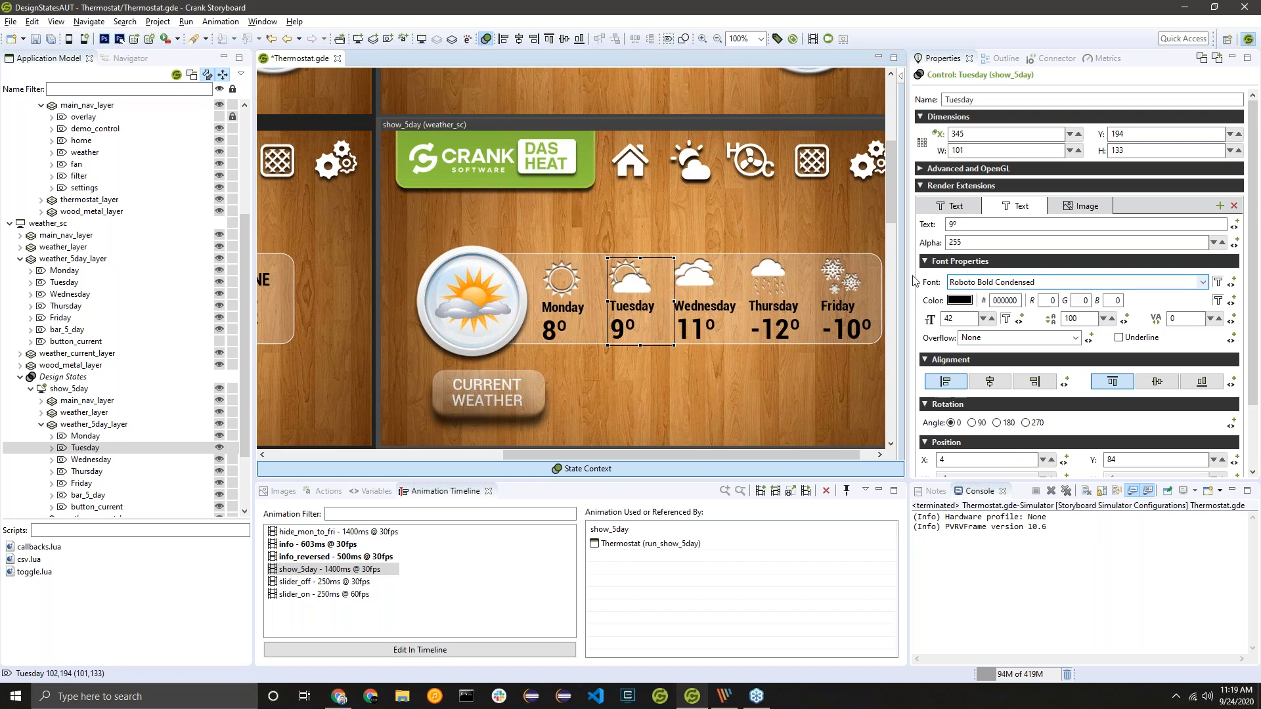
pyautogui.moveTo(791, 453); pyautogui.dragTo(824, 407)
pyautogui.scroll(-3, 787, 310)
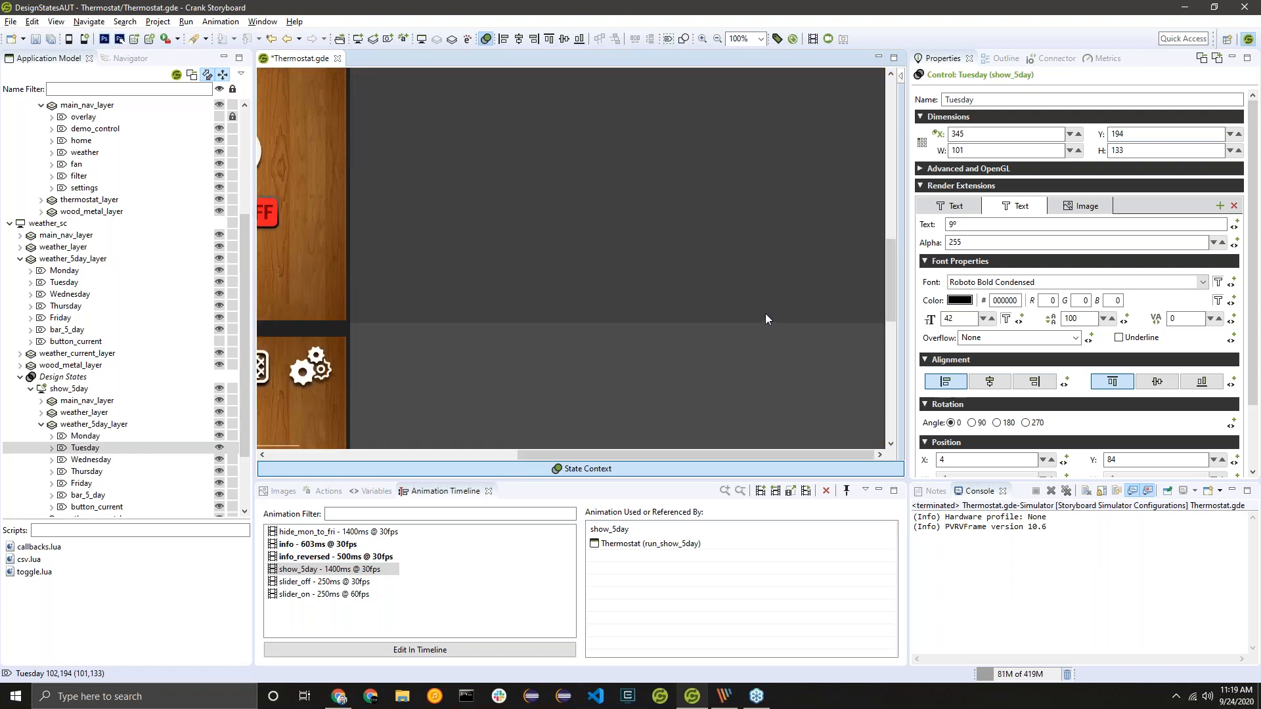
pyautogui.scroll(3, 766, 313)
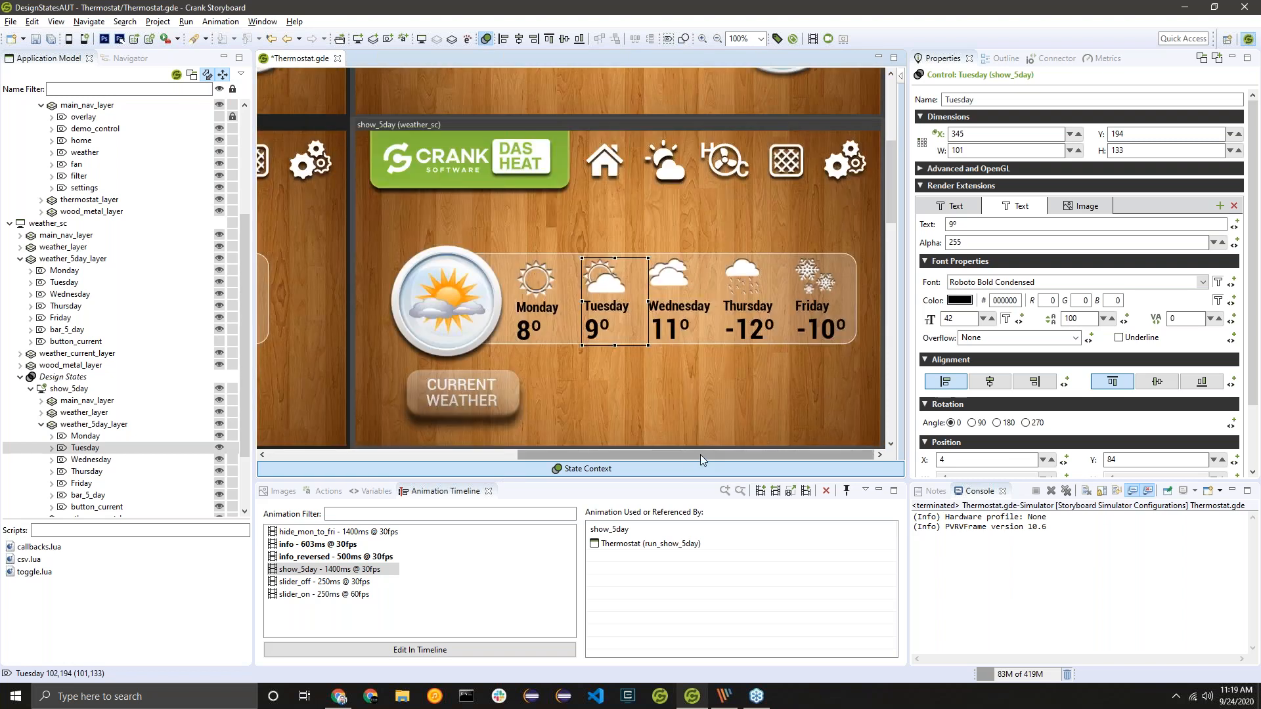
# Step: Preview the show_5day animation and close the preview
pyautogui.click(368, 570)
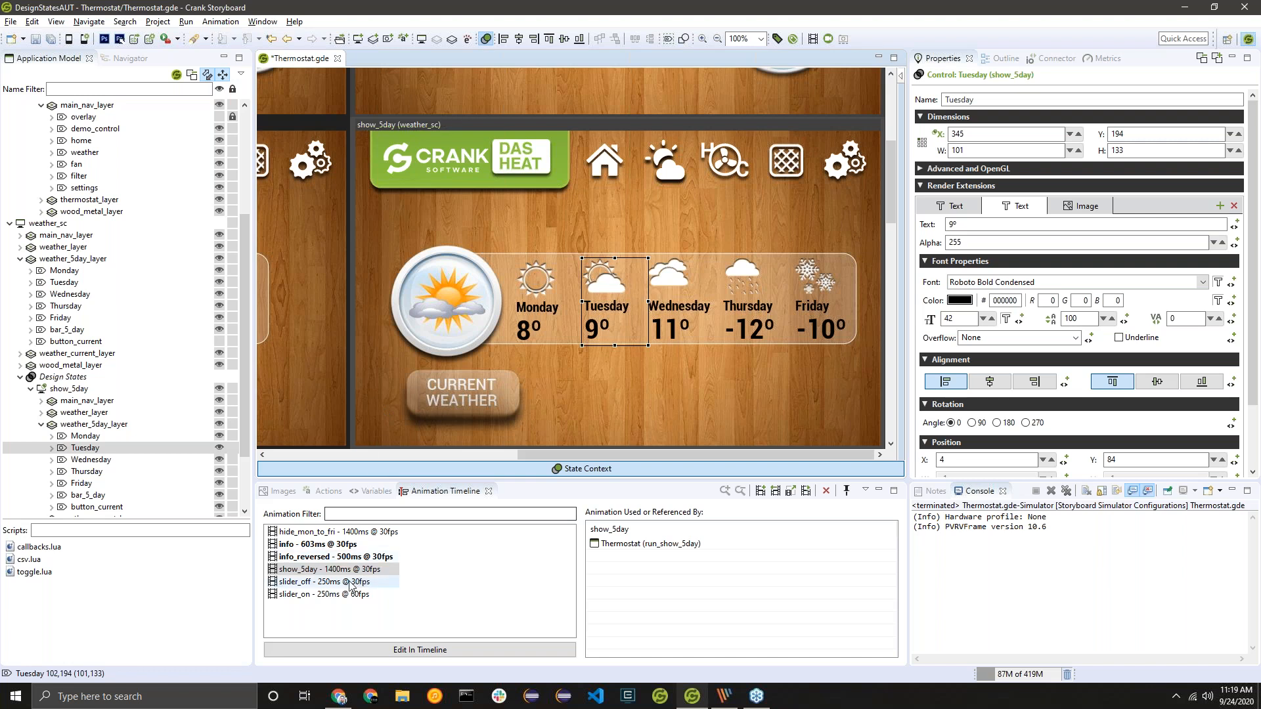
pyautogui.click(329, 569)
pyautogui.click(807, 491)
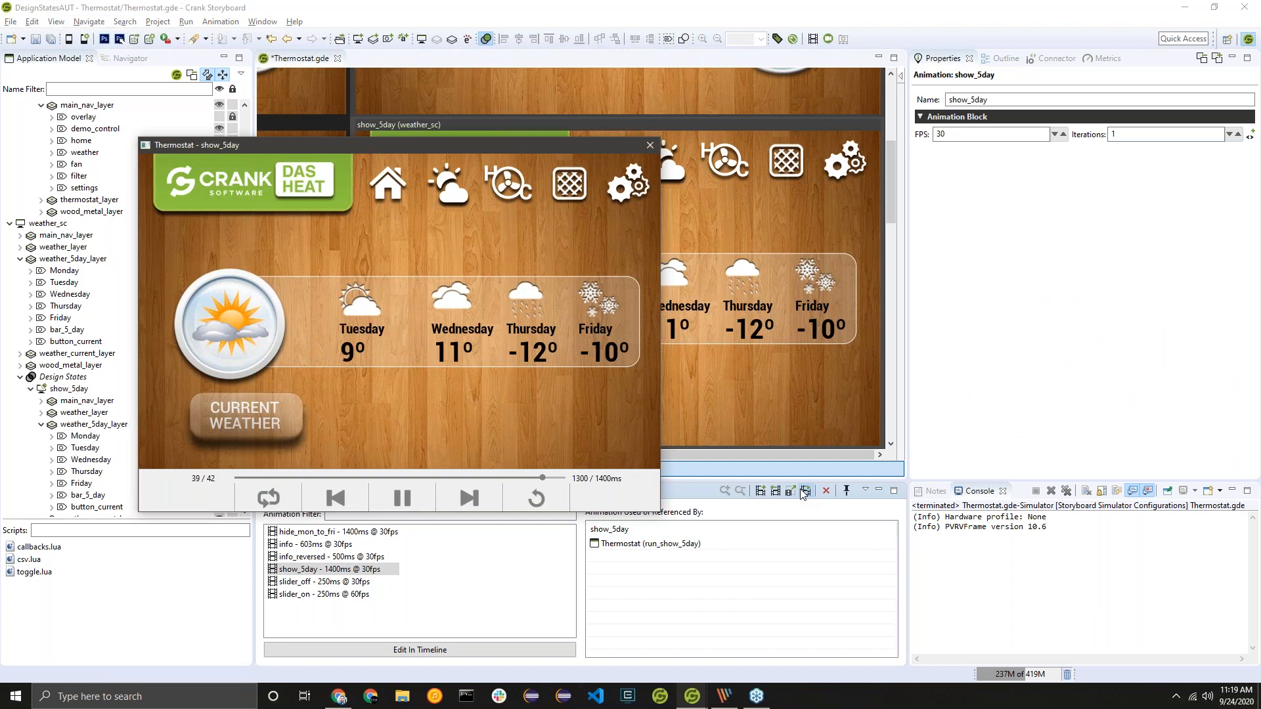
pyautogui.click(648, 144)
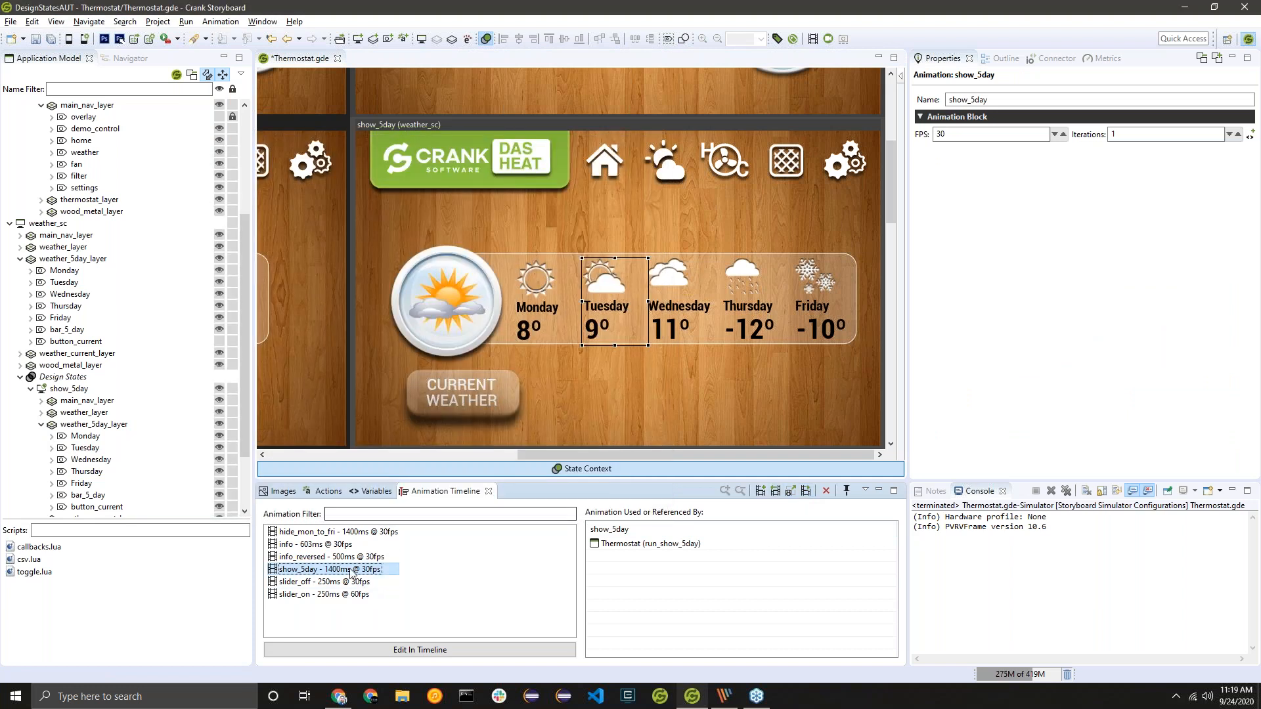
# Step: Preview the hide_mon_to_fri animation, close the preview, and compare the weather_sc screen with its show_5day state
pyautogui.click(347, 533)
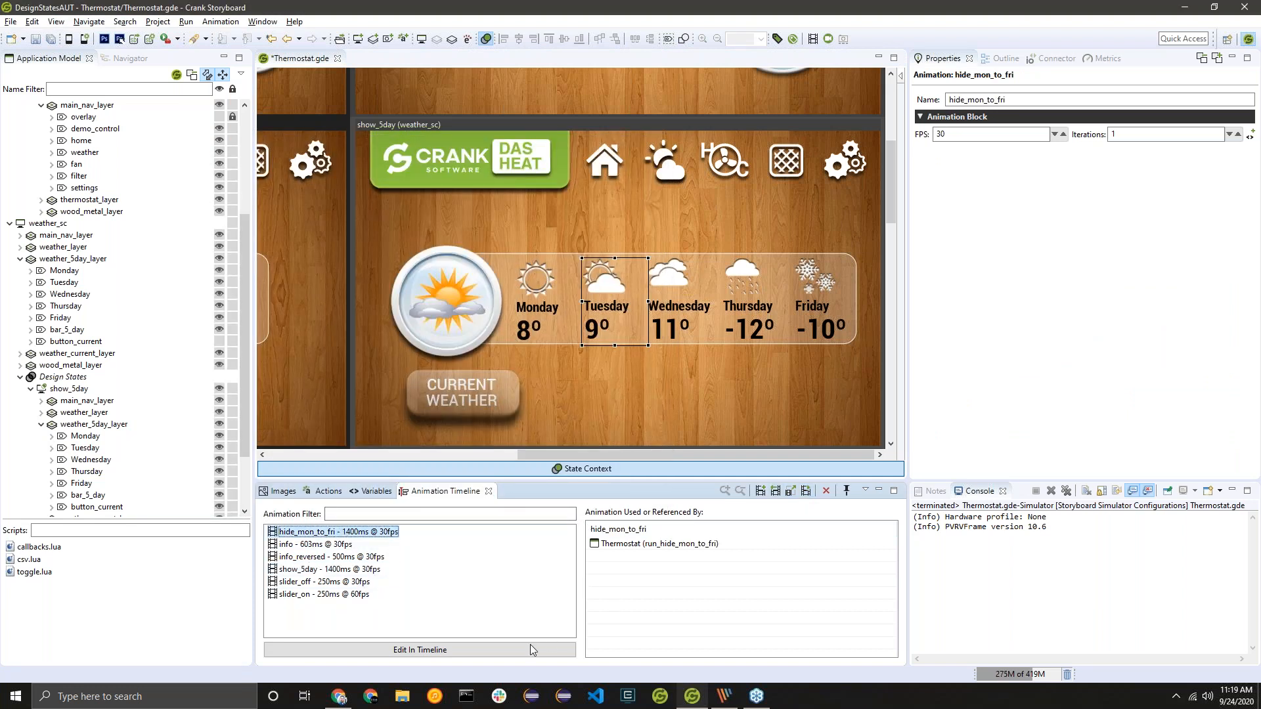
pyautogui.click(807, 491)
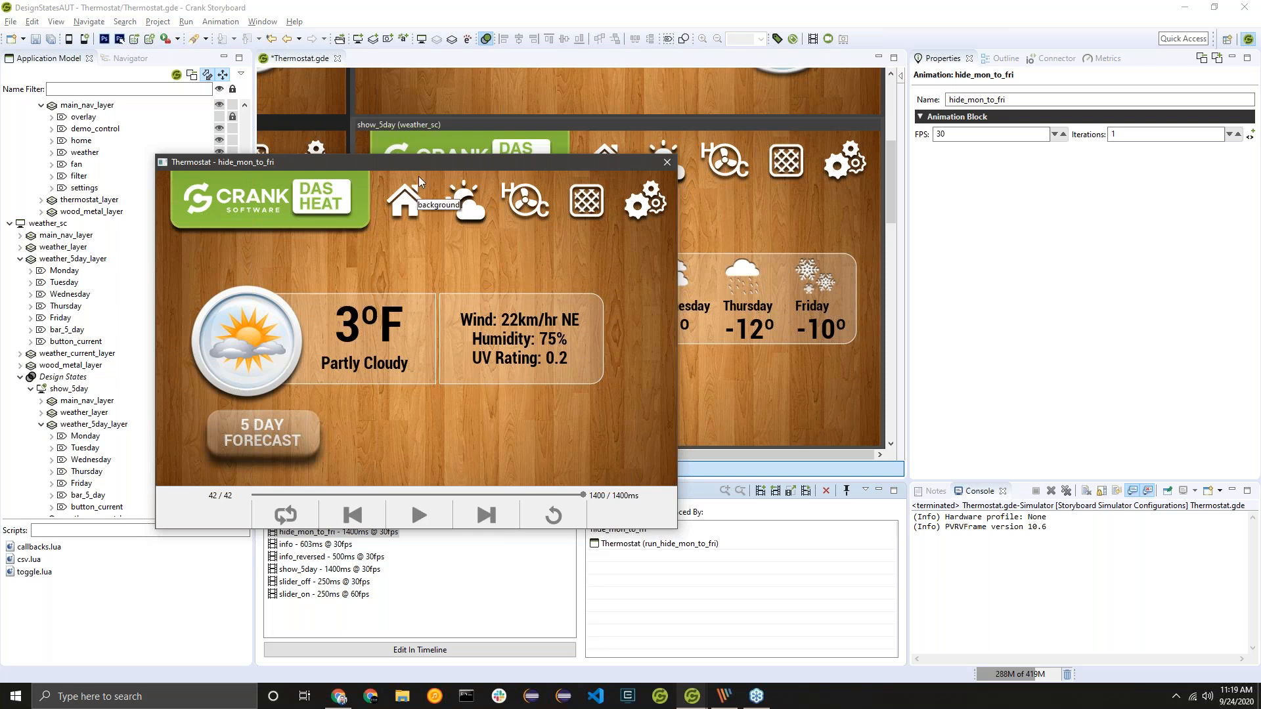
pyautogui.click(667, 163)
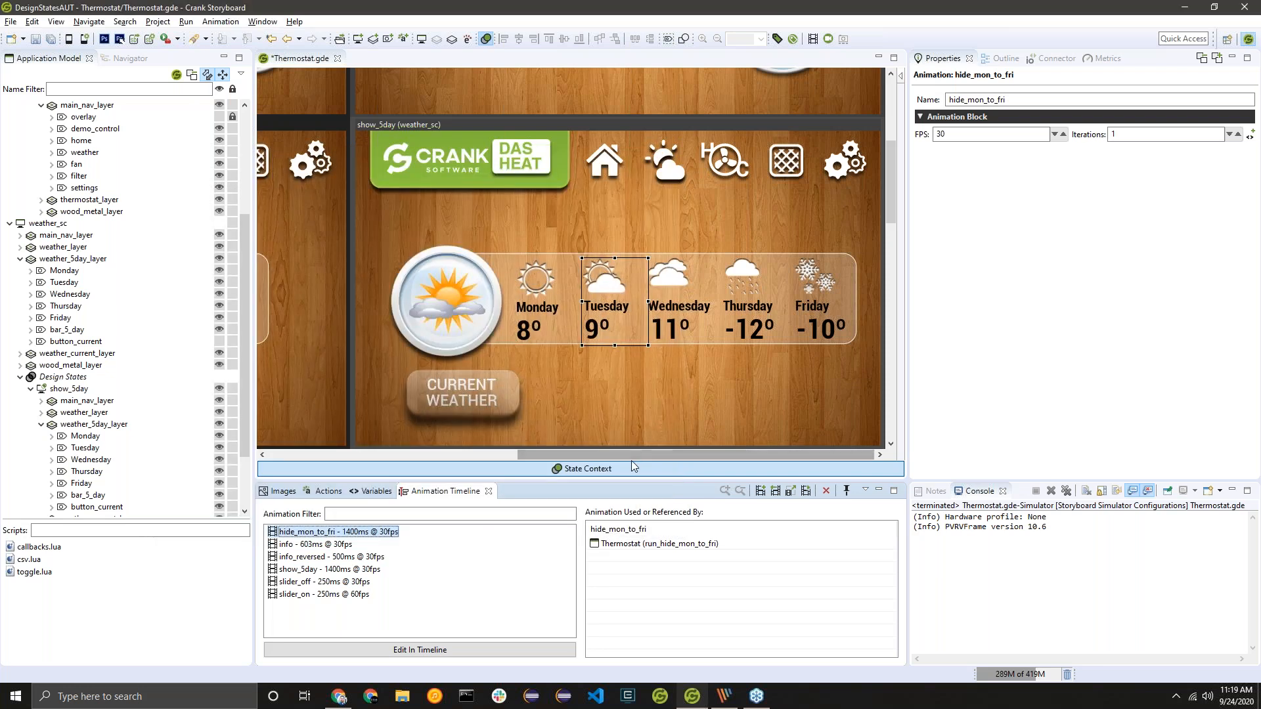
pyautogui.moveTo(624, 457); pyautogui.dragTo(384, 468)
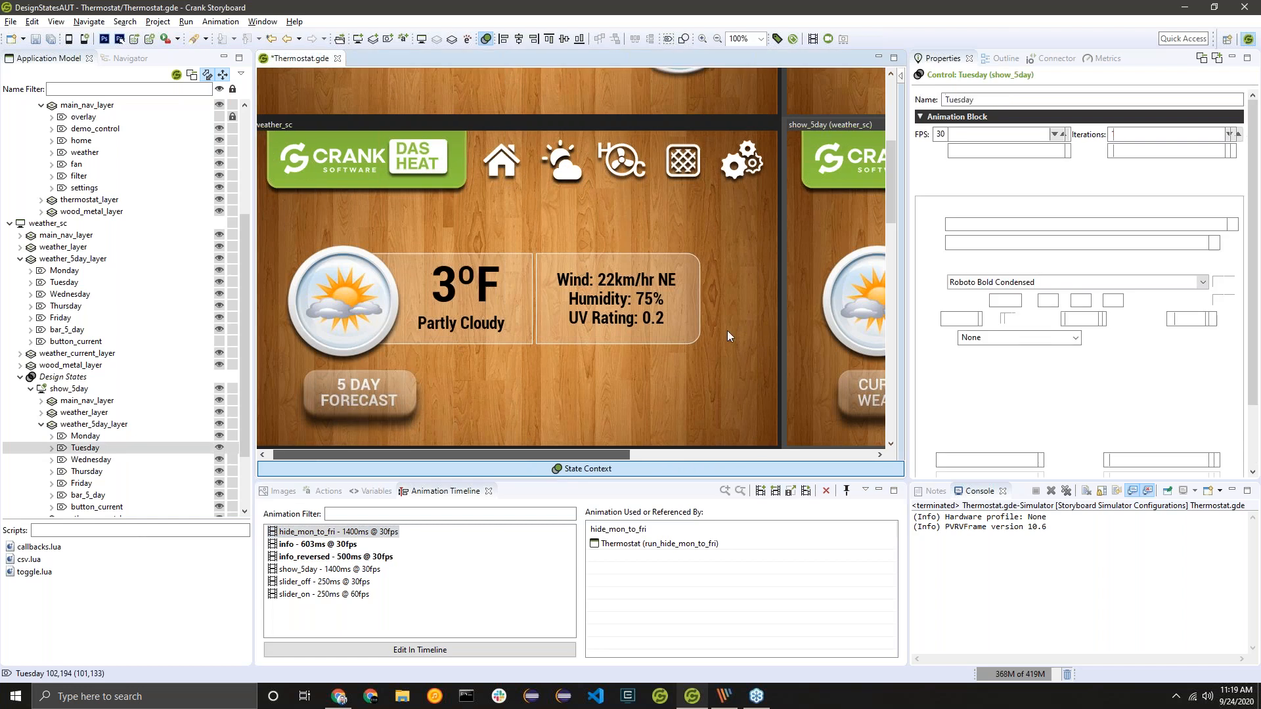
pyautogui.moveTo(583, 453); pyautogui.dragTo(854, 442)
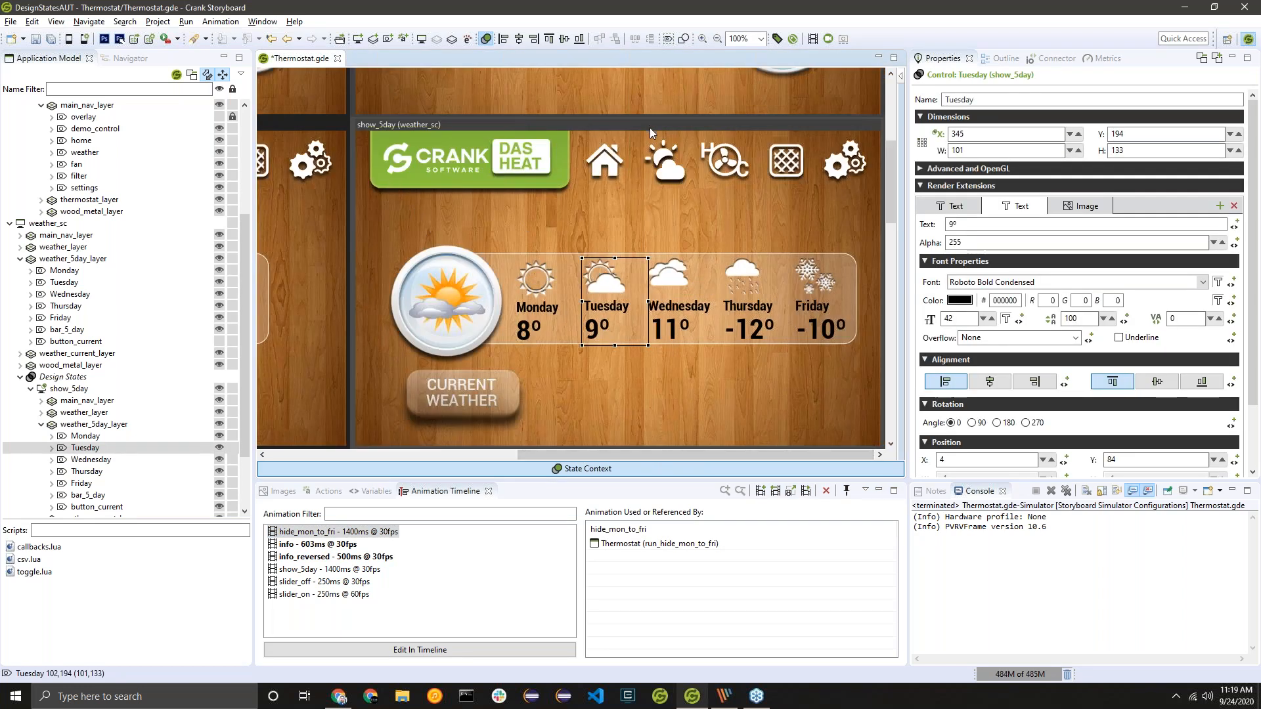
# Step: Open hide_mon_to_fri in the timeline and set its design context to weather_sc's show_5day design state, without applying it to existing steps
pyautogui.click(367, 533)
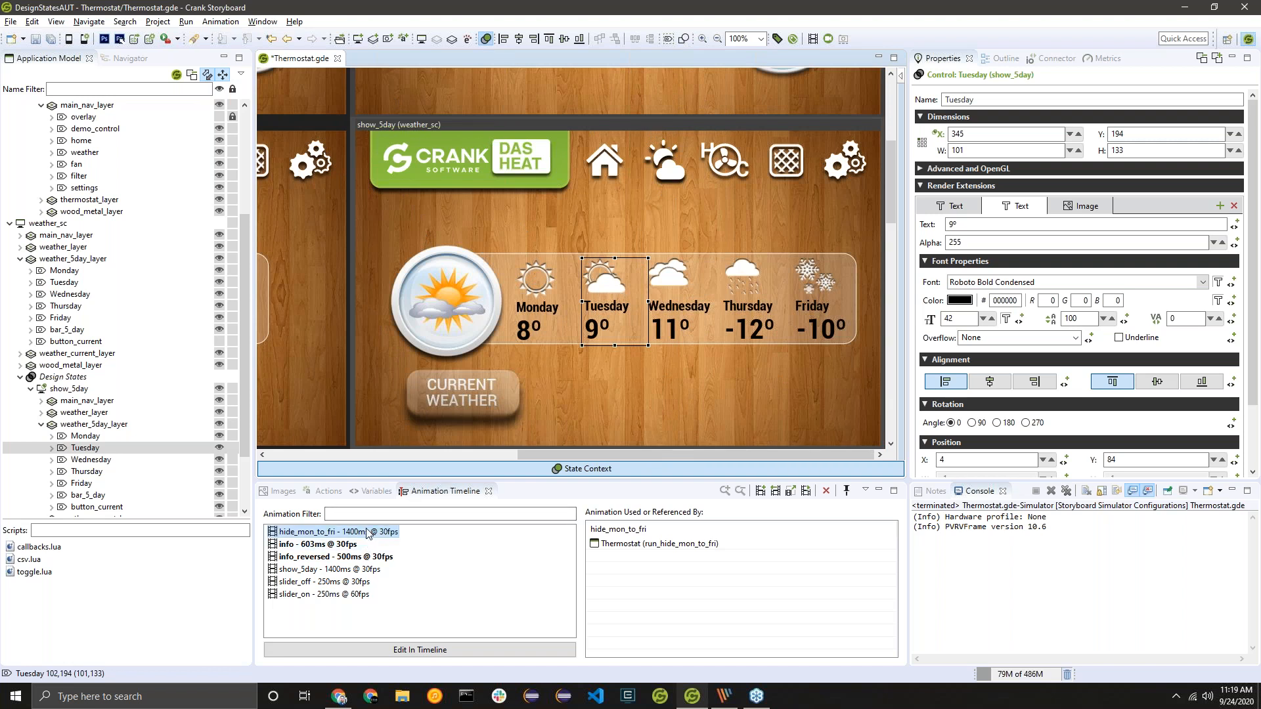
pyautogui.doubleClick(367, 533)
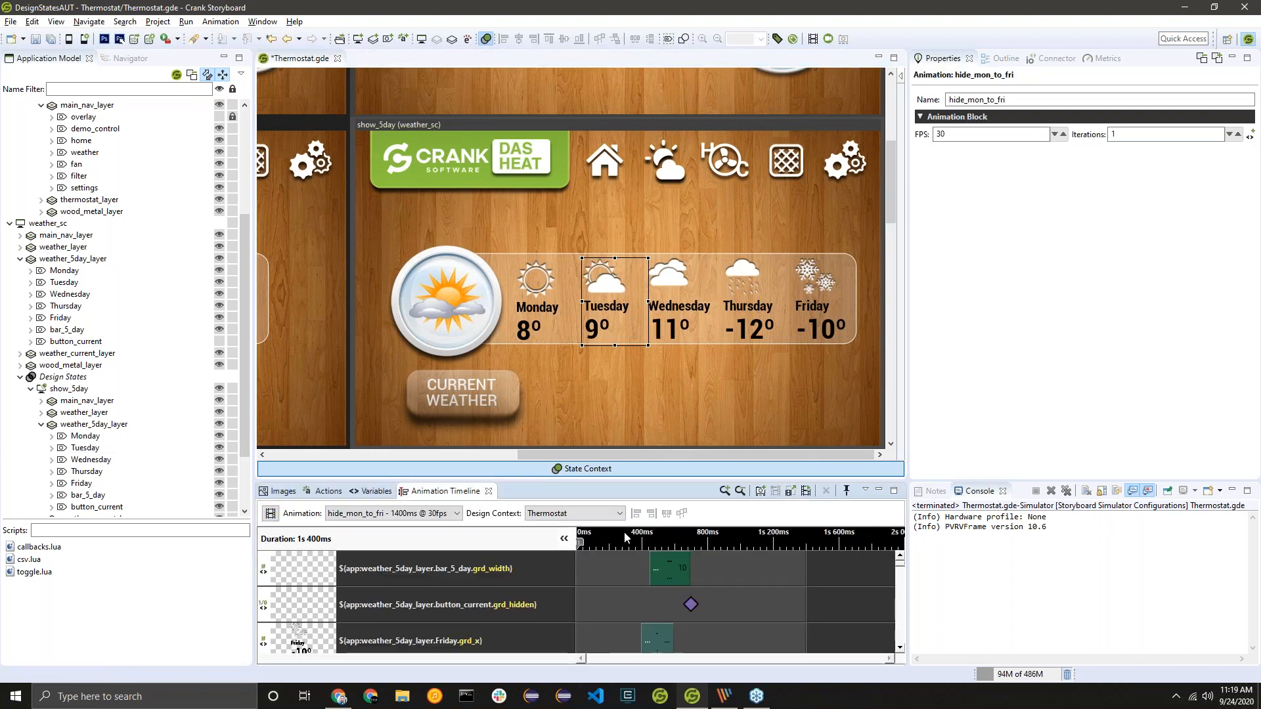
pyautogui.click(563, 517)
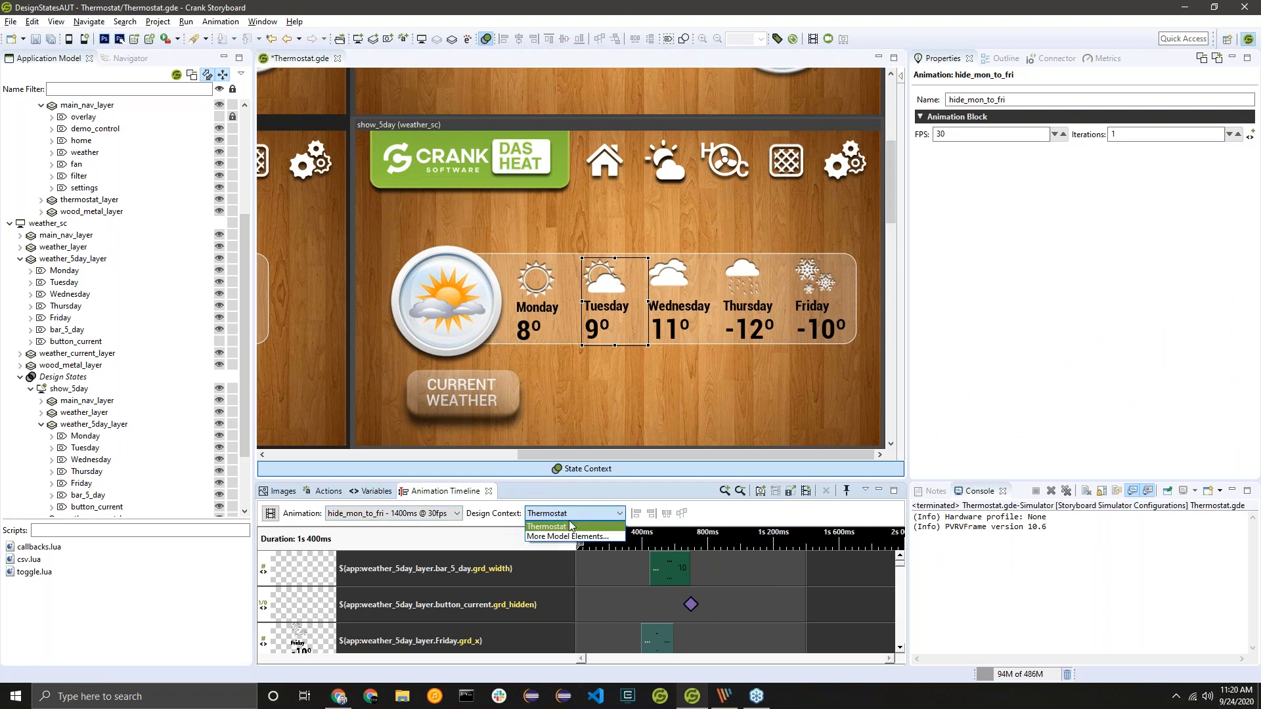
pyautogui.click(572, 537)
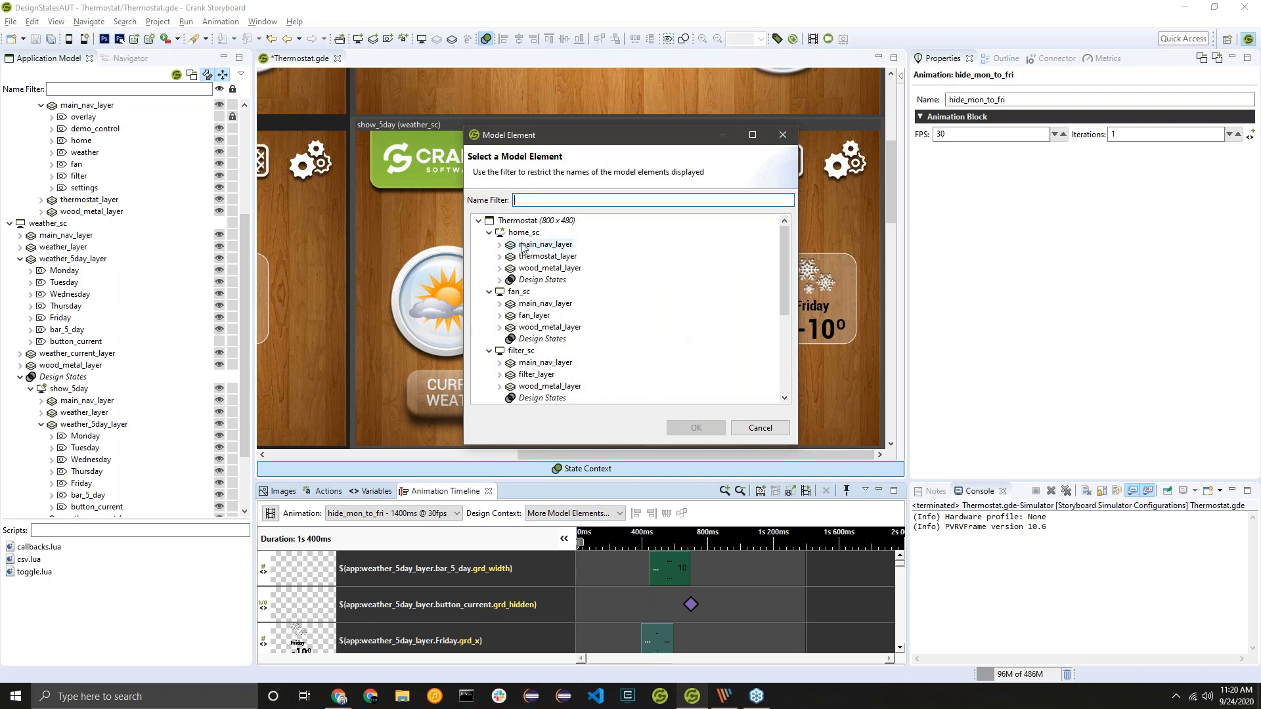
pyautogui.click(489, 232)
pyautogui.click(490, 244)
pyautogui.click(489, 257)
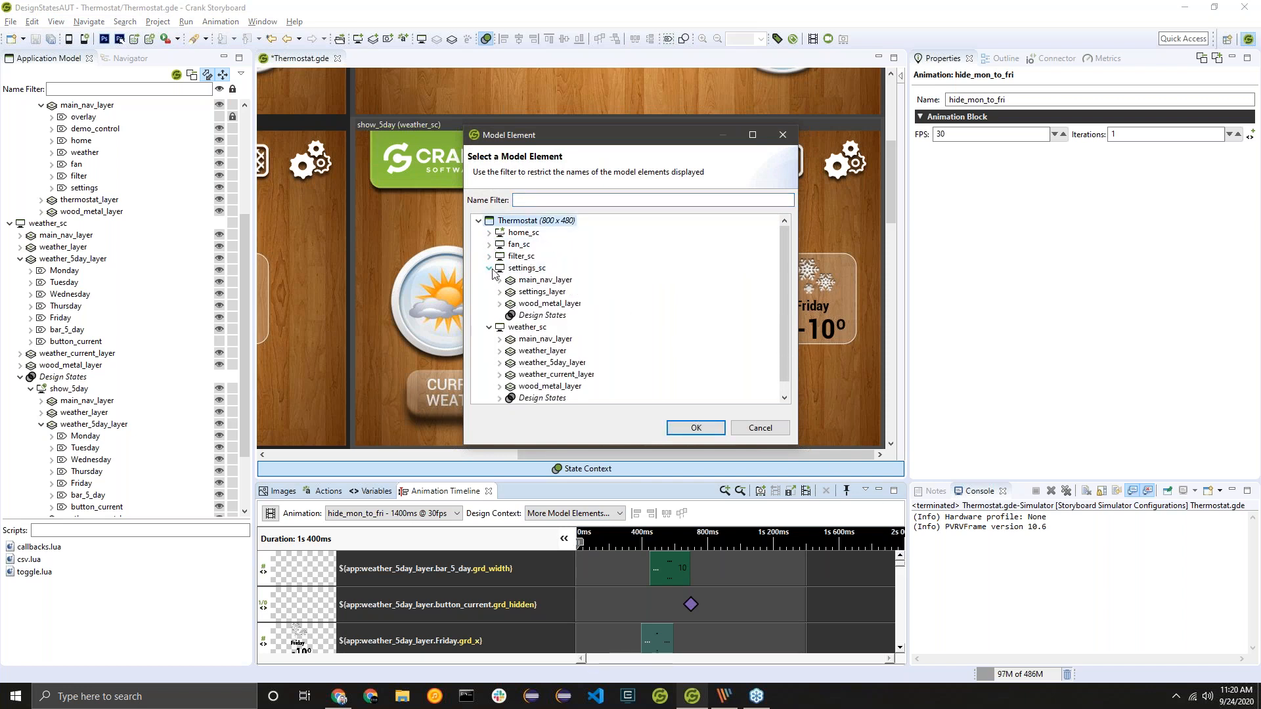
pyautogui.click(489, 268)
pyautogui.click(499, 351)
pyautogui.click(549, 363)
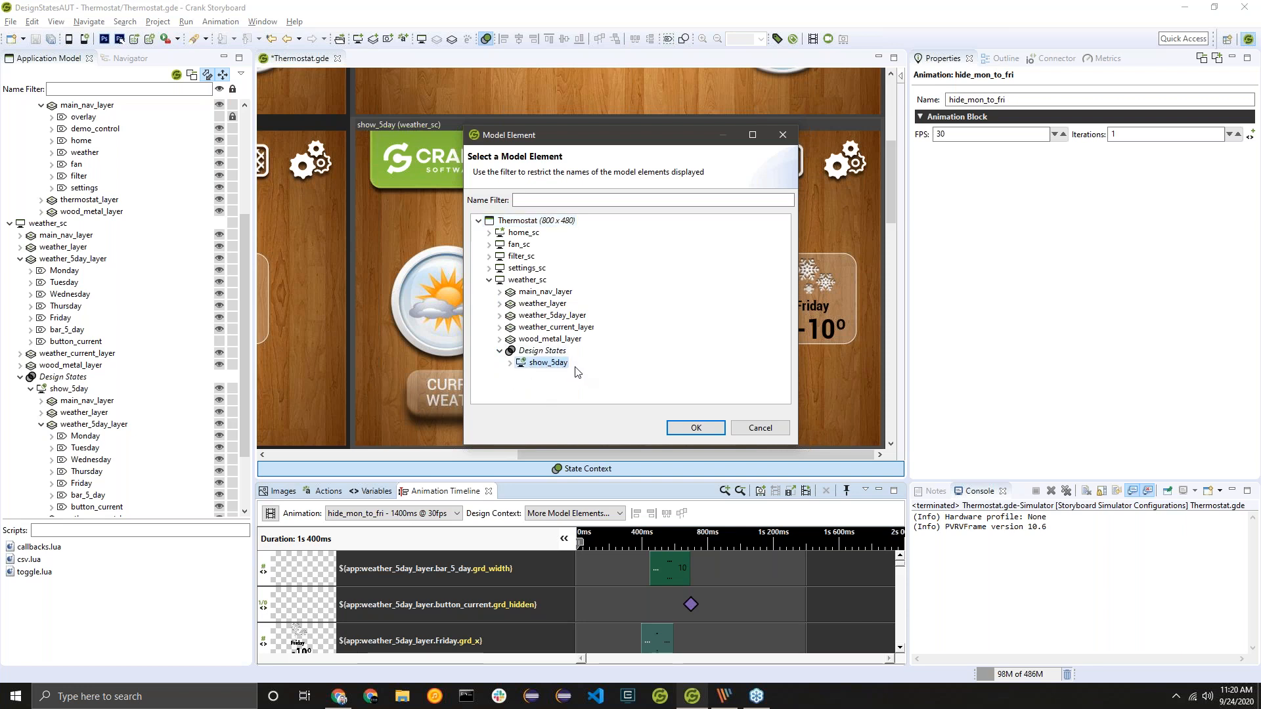
pyautogui.click(711, 430)
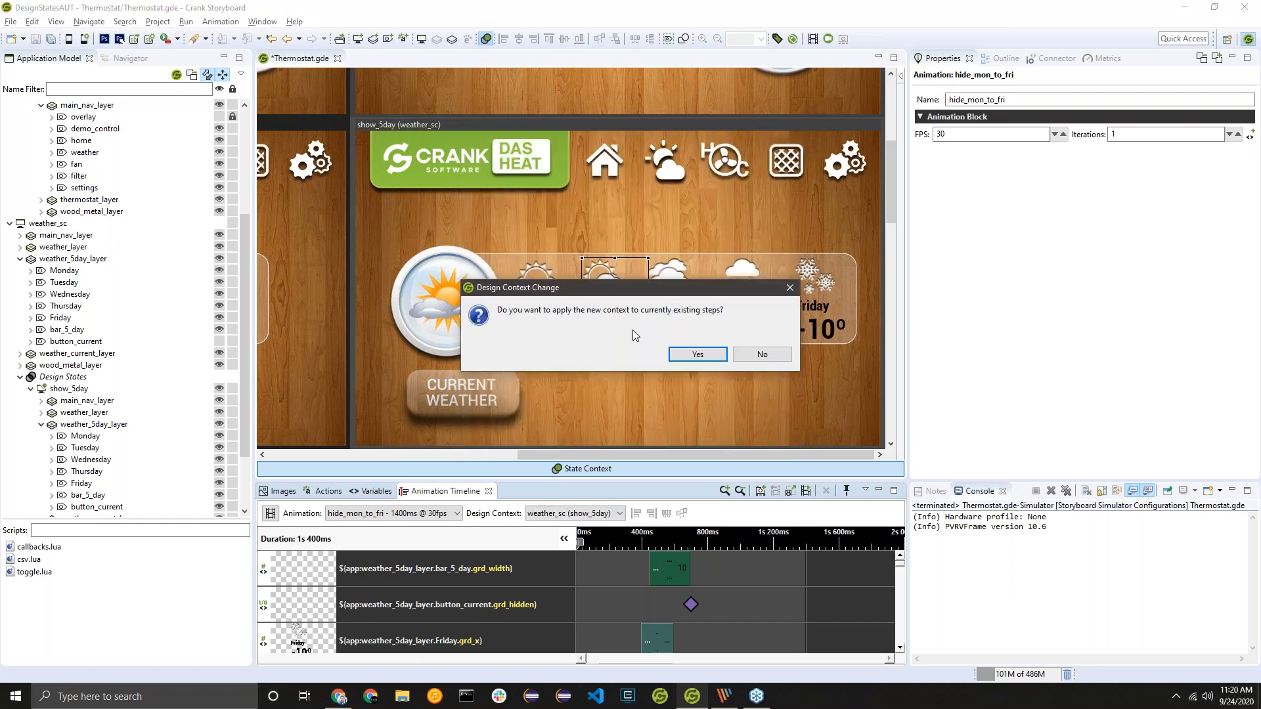
pyautogui.click(782, 360)
pyautogui.click(762, 355)
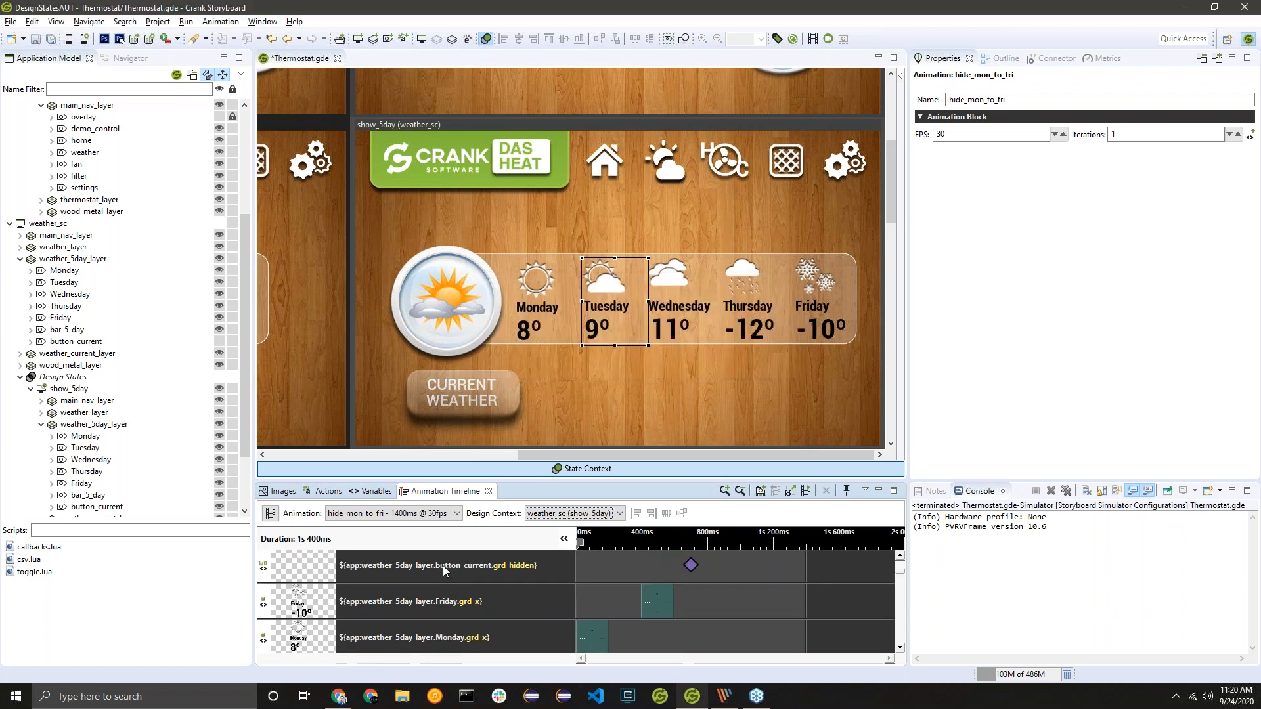
# Step: Review the hide_mon_to_fri animation steps, play its preview from the show_5day design context, and close the preview
pyautogui.scroll(-5, 459, 603)
pyautogui.scroll(5, 414, 611)
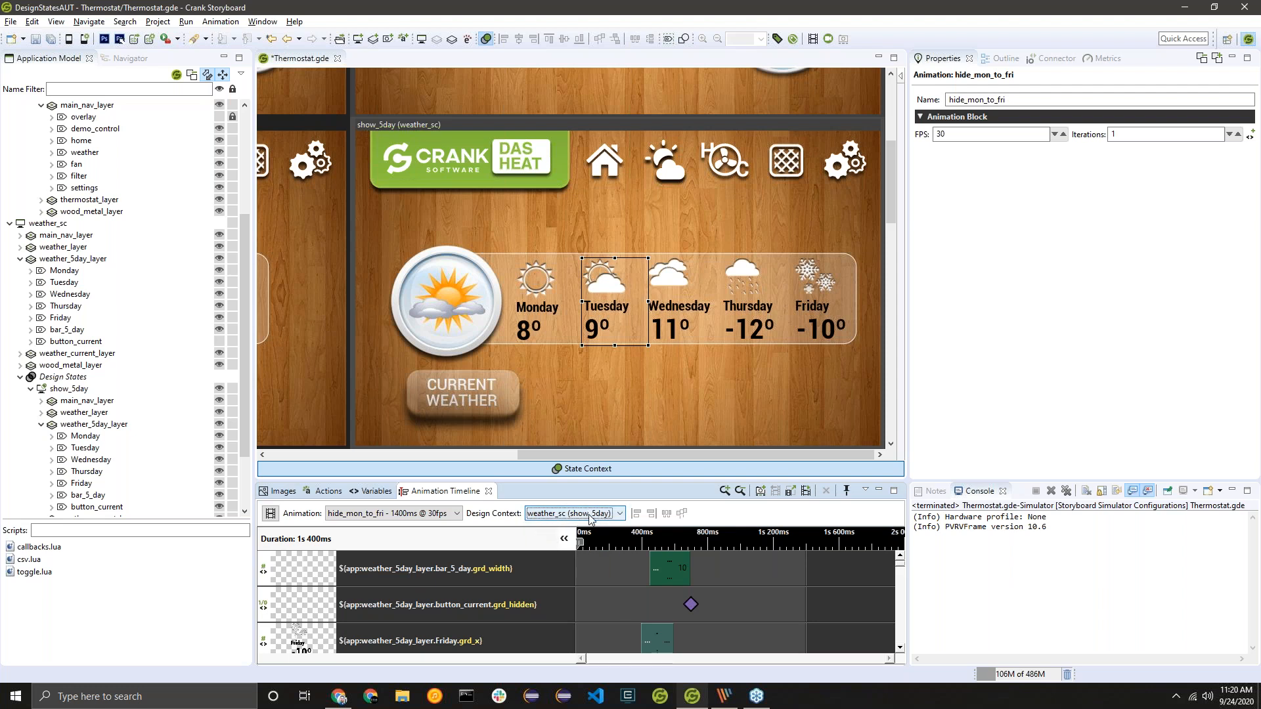
pyautogui.click(806, 491)
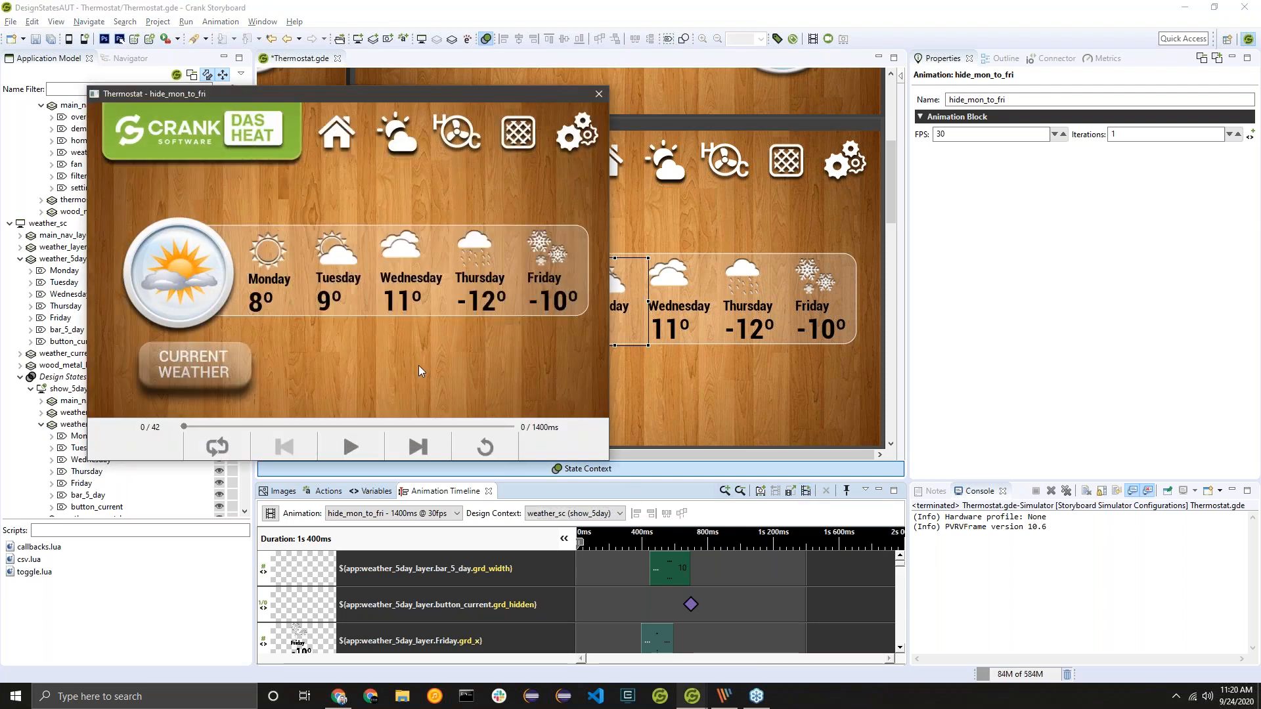
pyautogui.moveTo(467, 95); pyautogui.dragTo(739, 121)
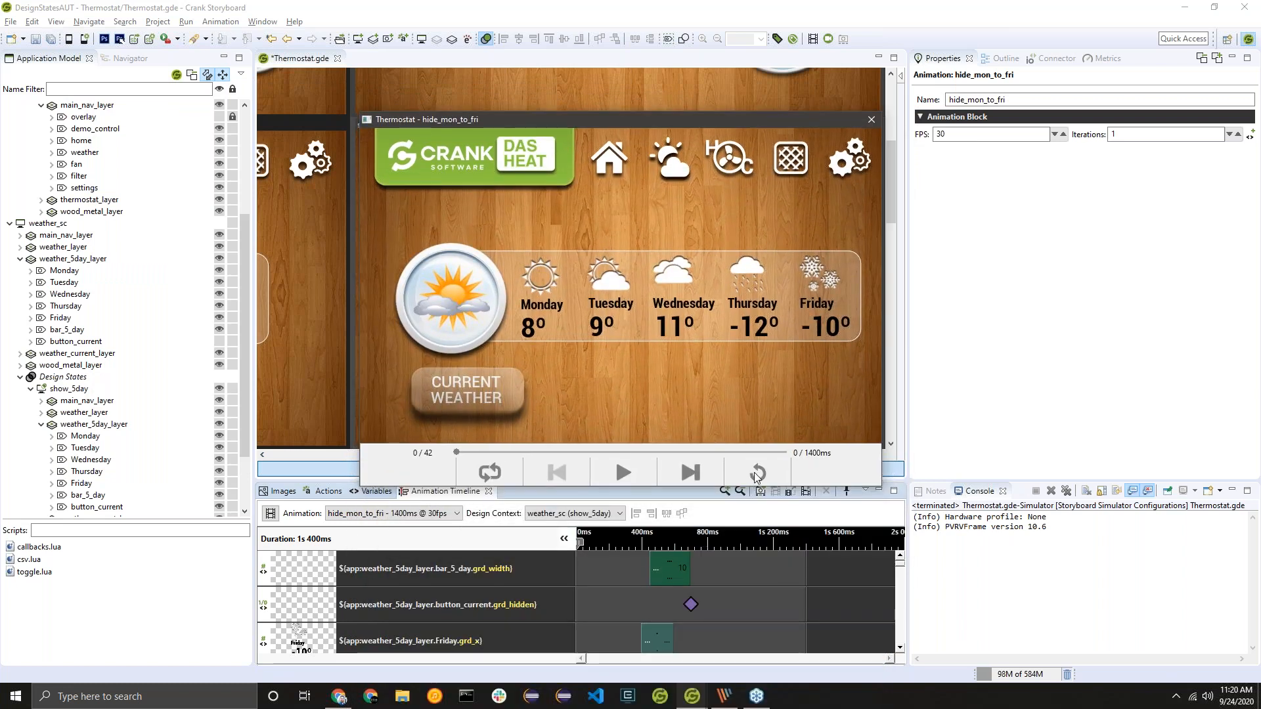
pyautogui.click(625, 474)
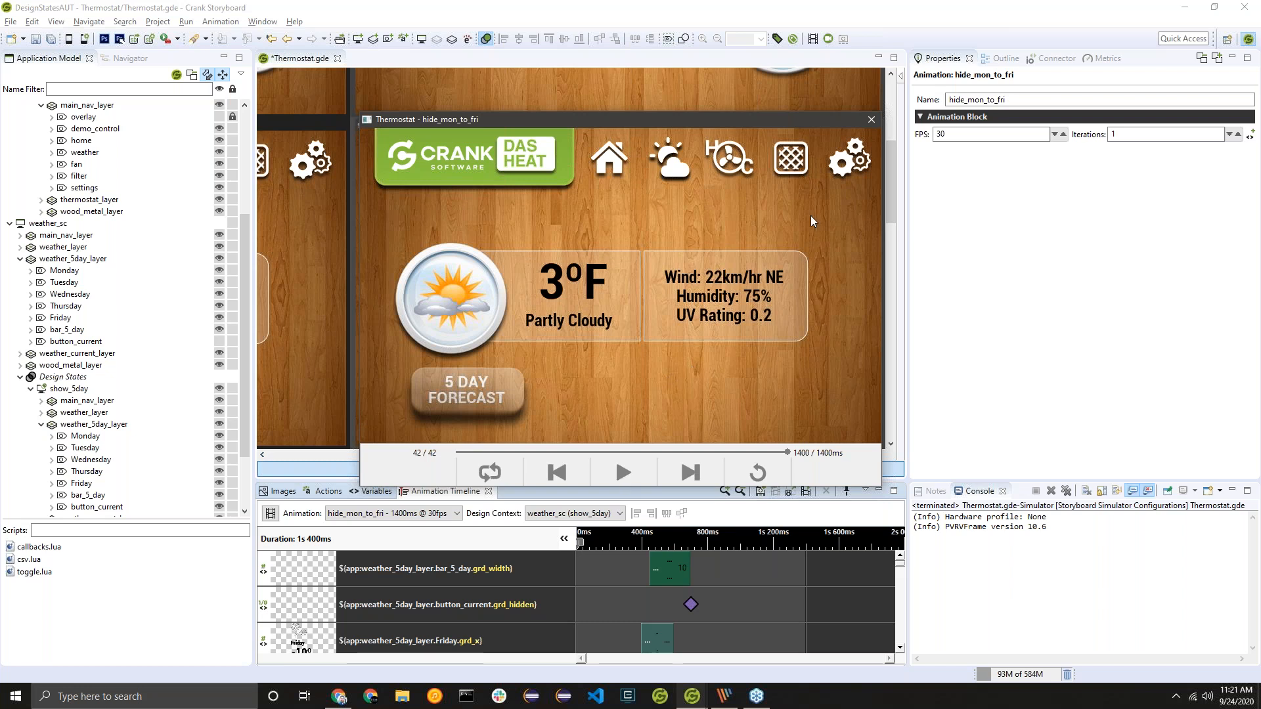
pyautogui.click(871, 120)
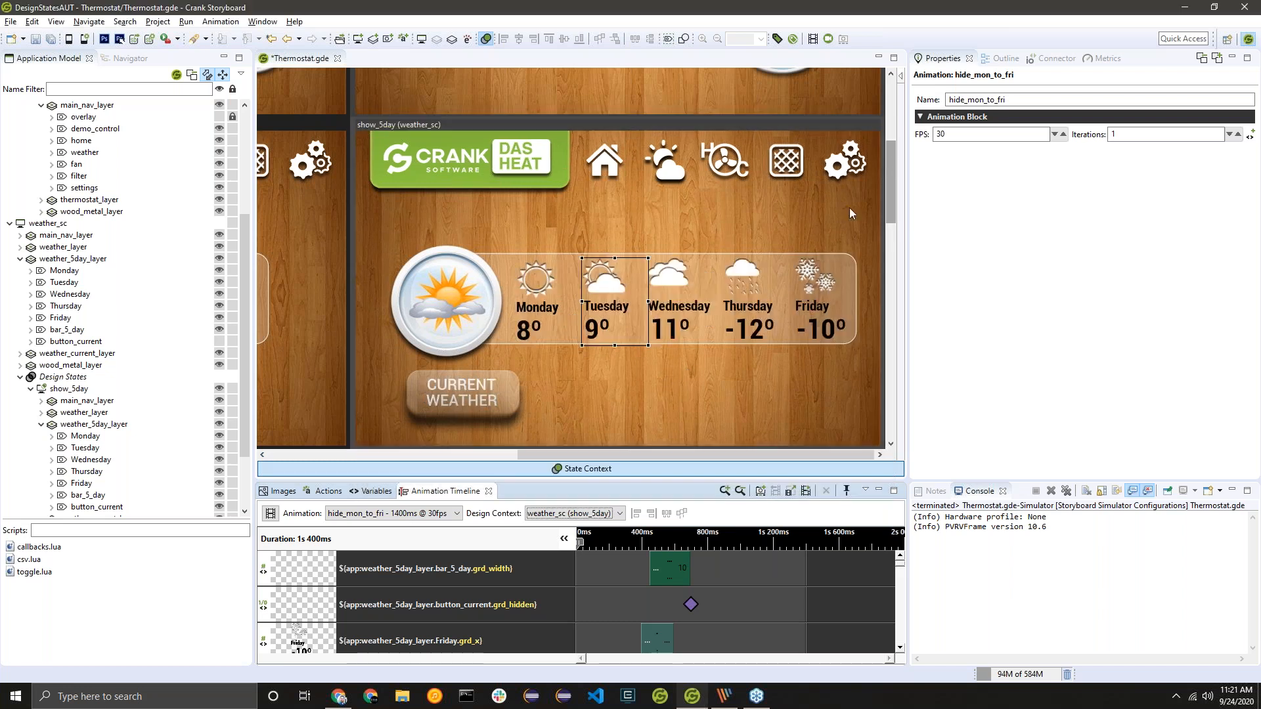
# Step: Return to the animation list and open the fan_sc sliders' slider_on animation in the timeline
pyautogui.moveTo(681, 454); pyautogui.dragTo(429, 456)
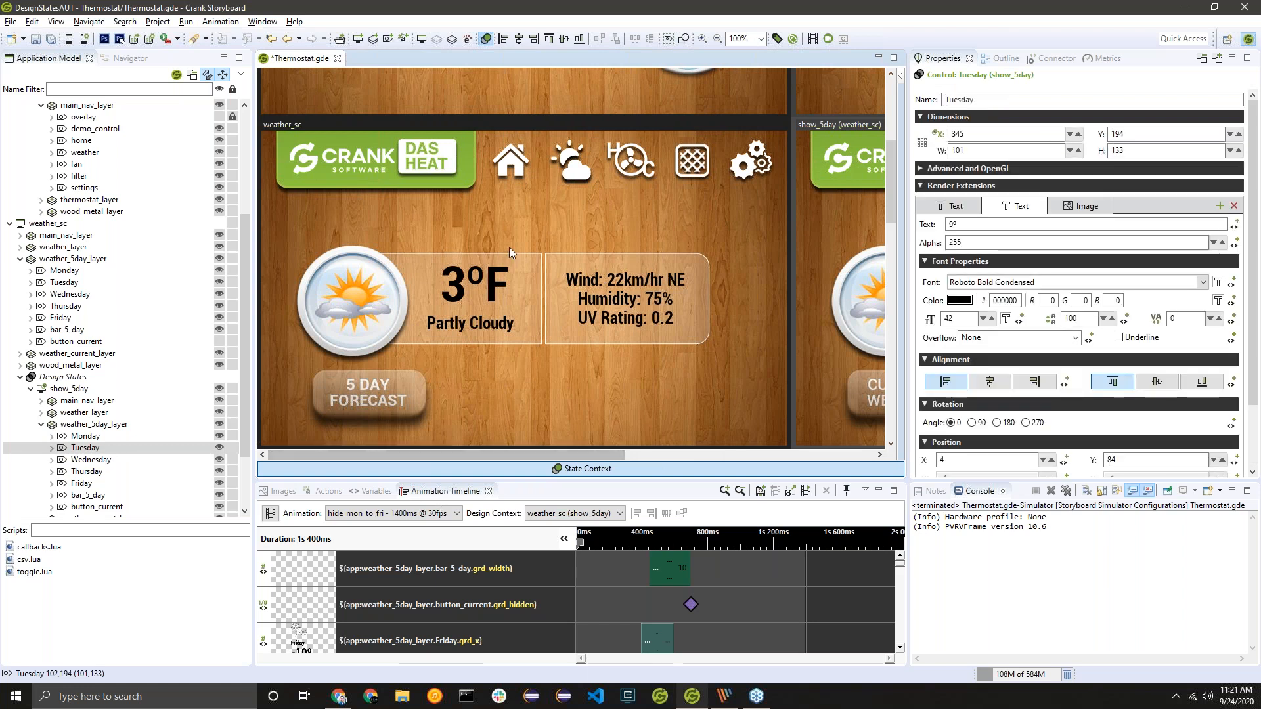
pyautogui.scroll(-2, 606, 211)
pyautogui.scroll(-10, 605, 213)
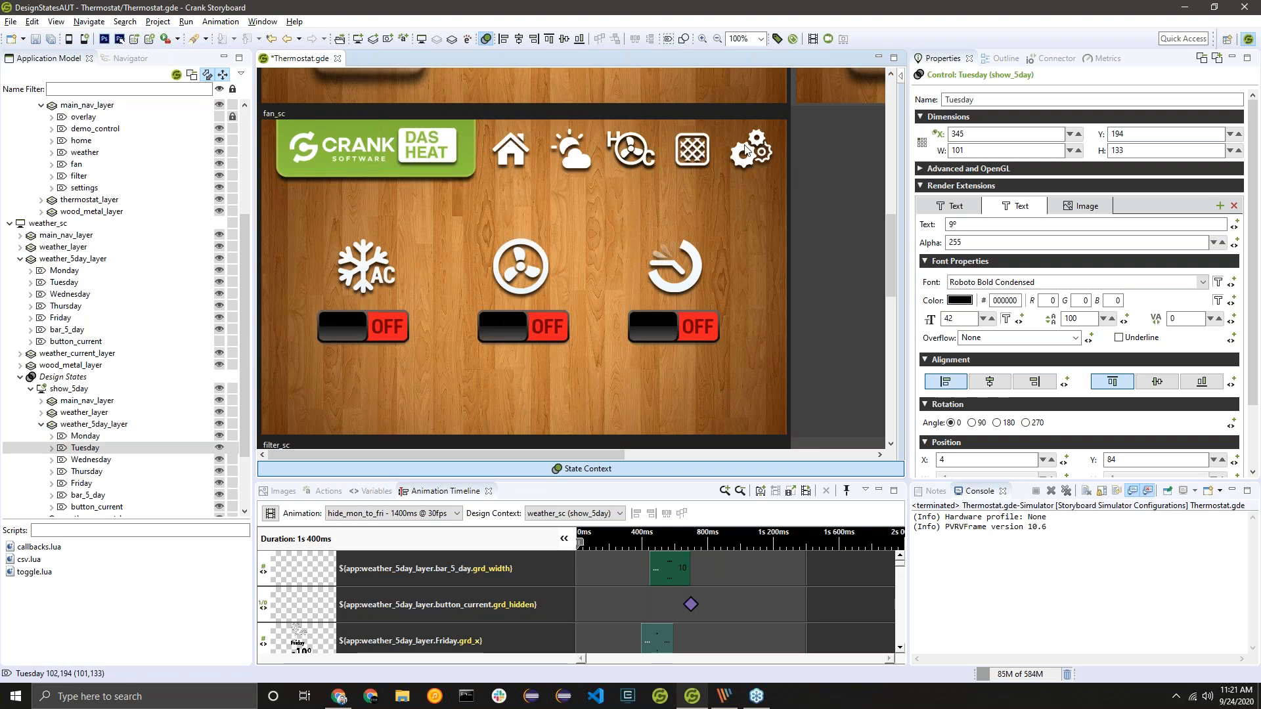
pyautogui.click(270, 513)
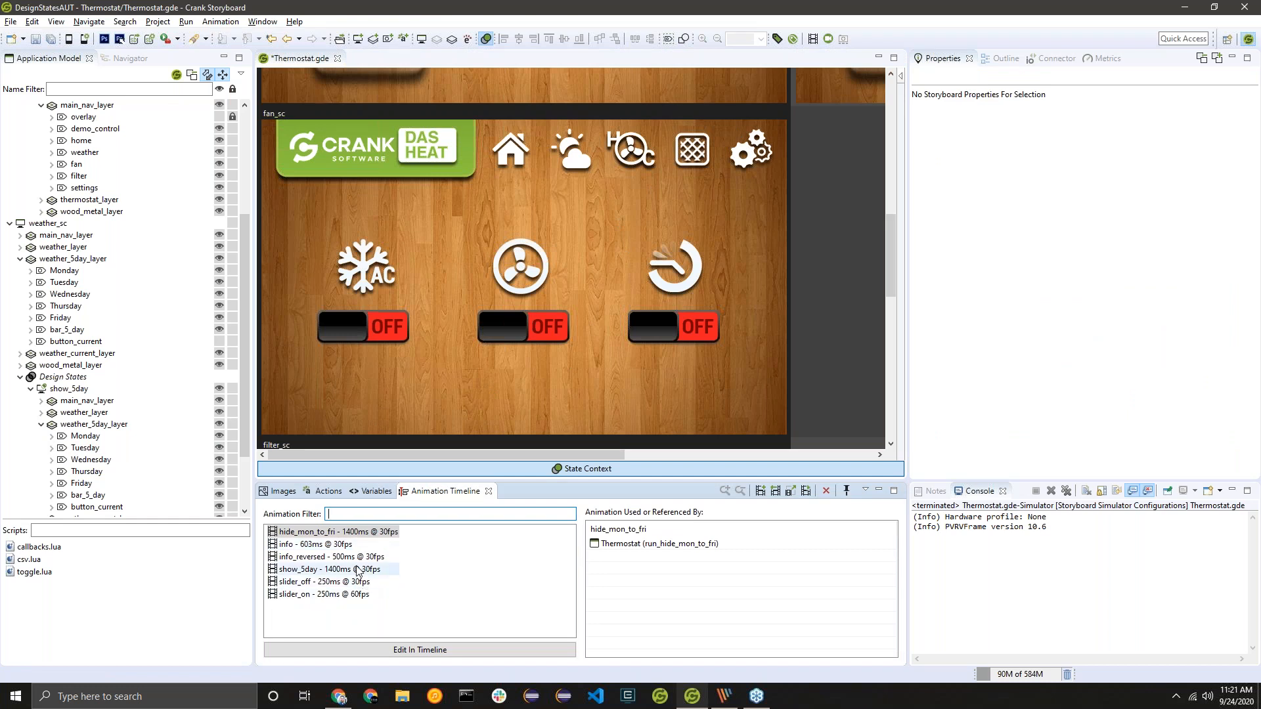
pyautogui.click(338, 600)
pyautogui.click(419, 650)
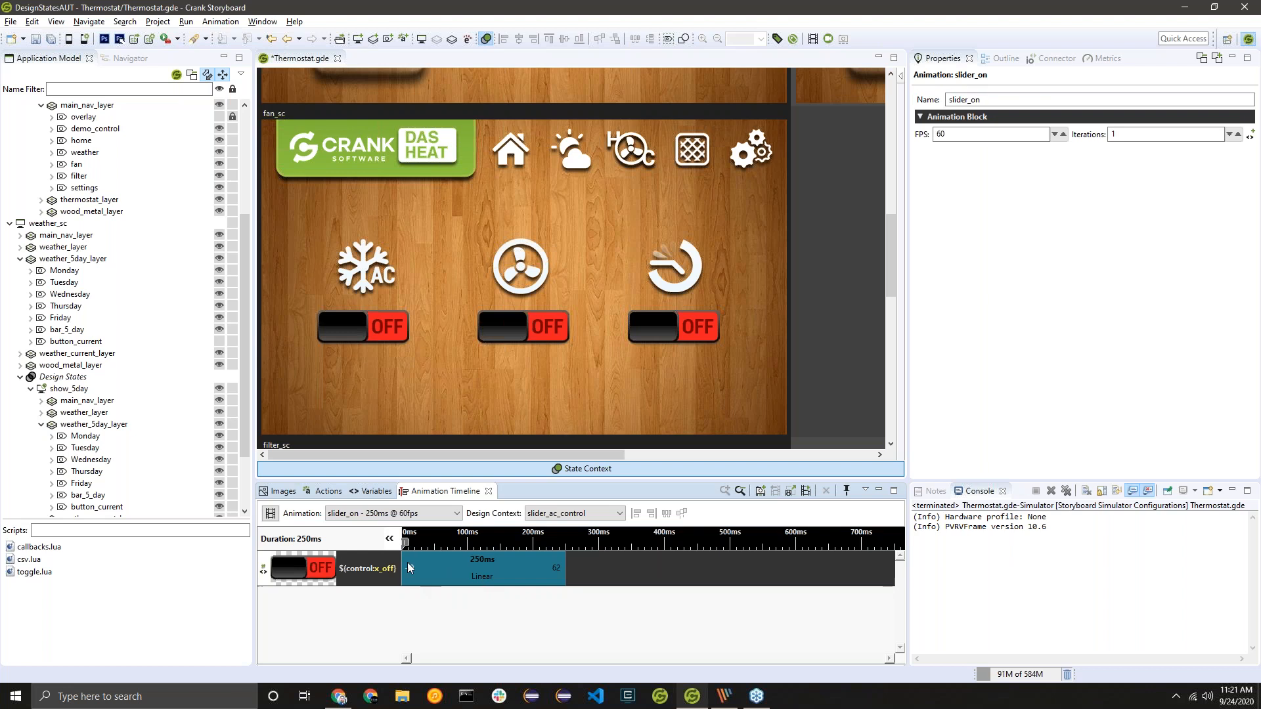
# Step: Review the slider_on animation step, and open the CBToggleControl Lua function called by the AC slider's press action on fan_sc
pyautogui.click(447, 569)
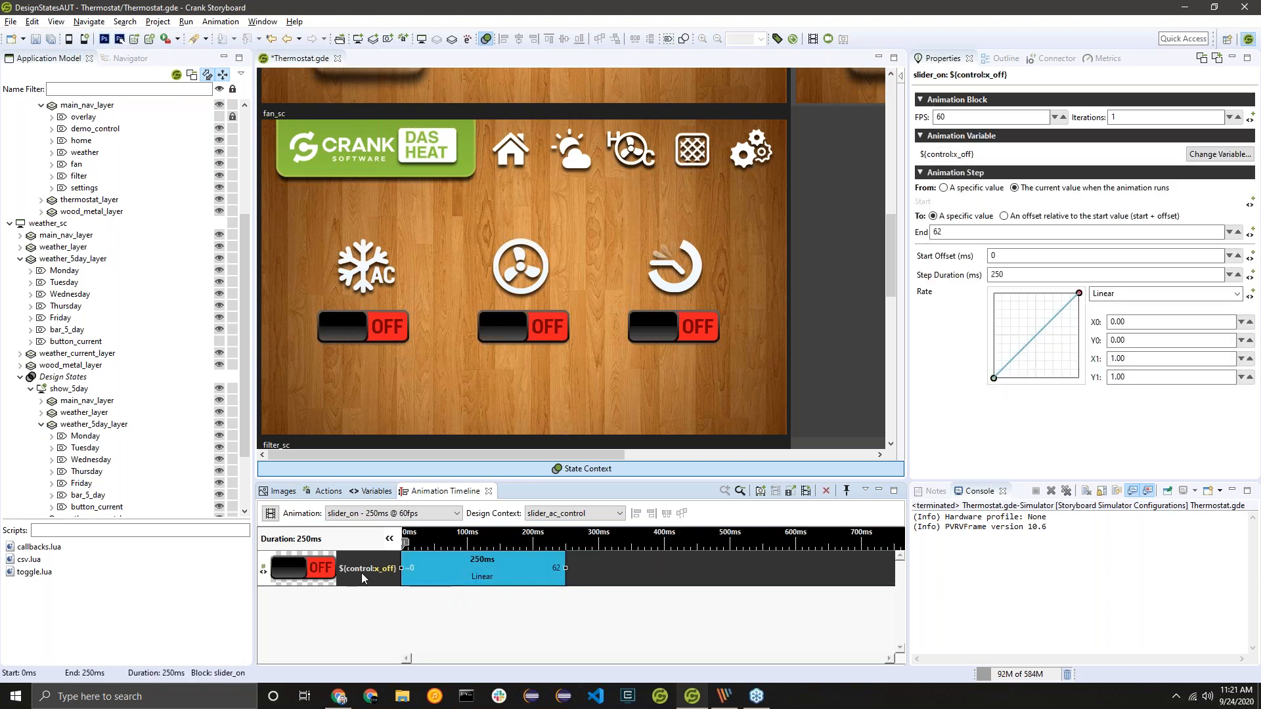
pyautogui.click(361, 572)
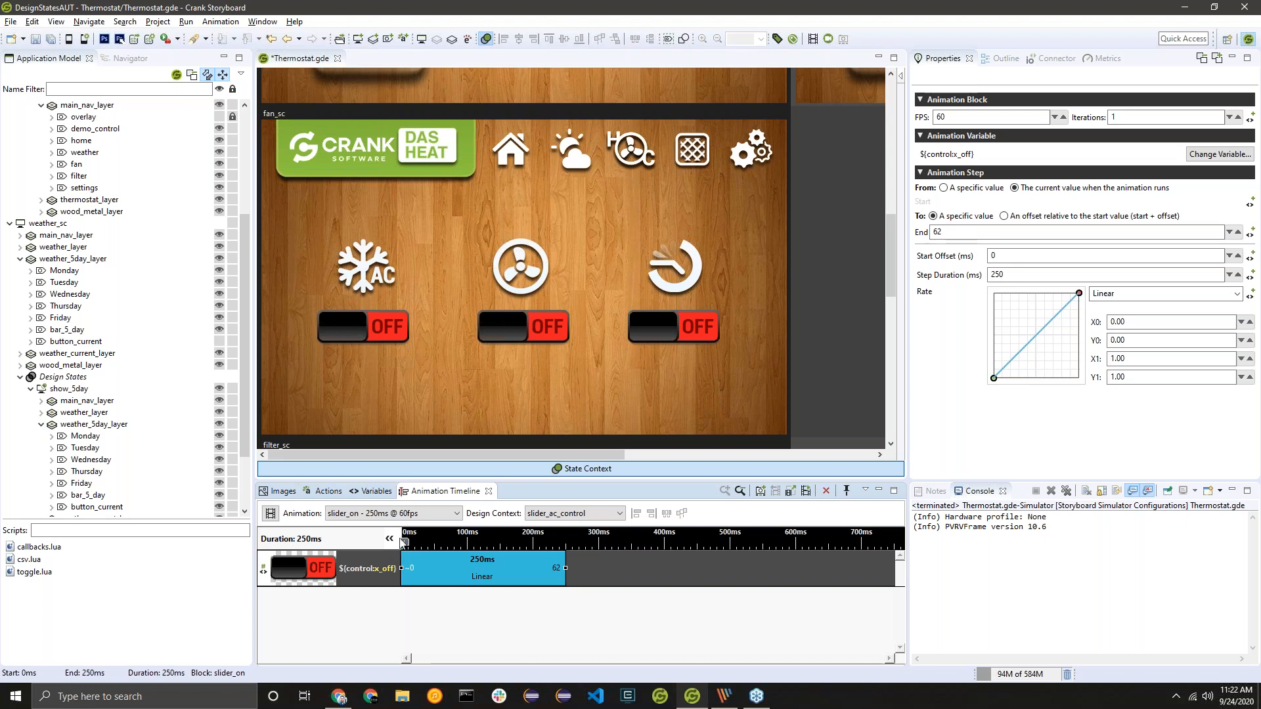
pyautogui.click(354, 334)
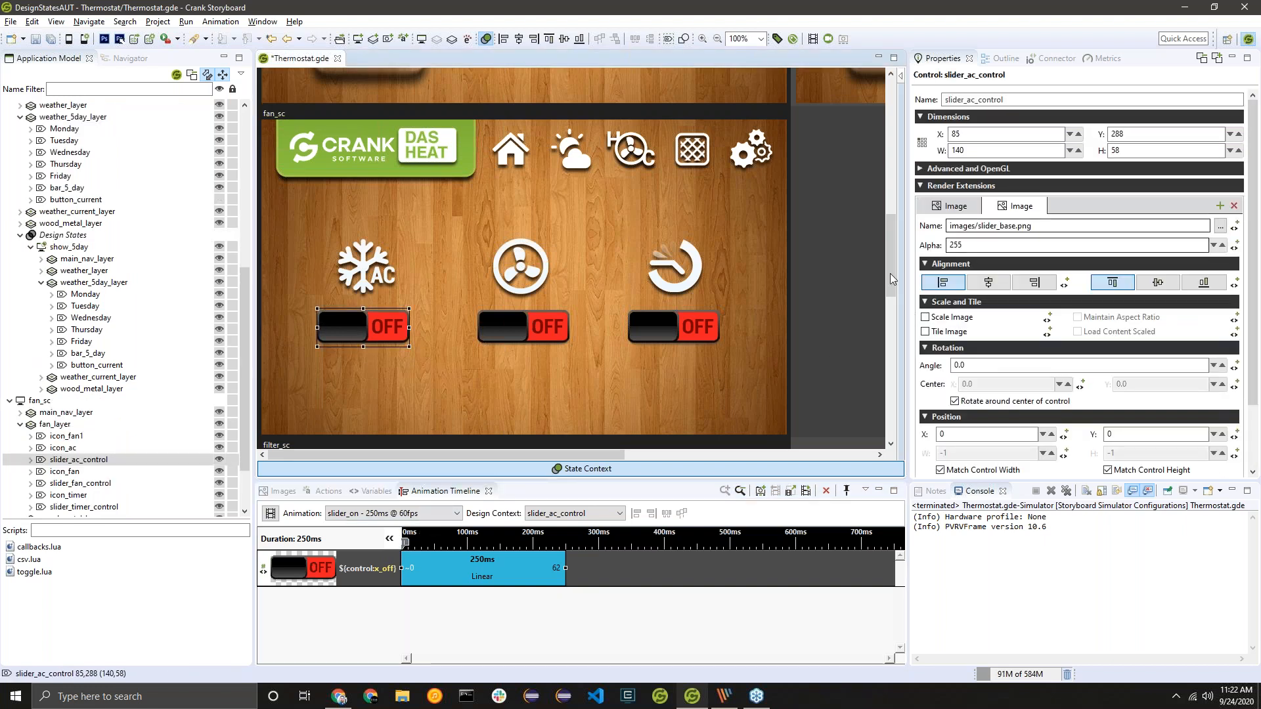
pyautogui.click(319, 492)
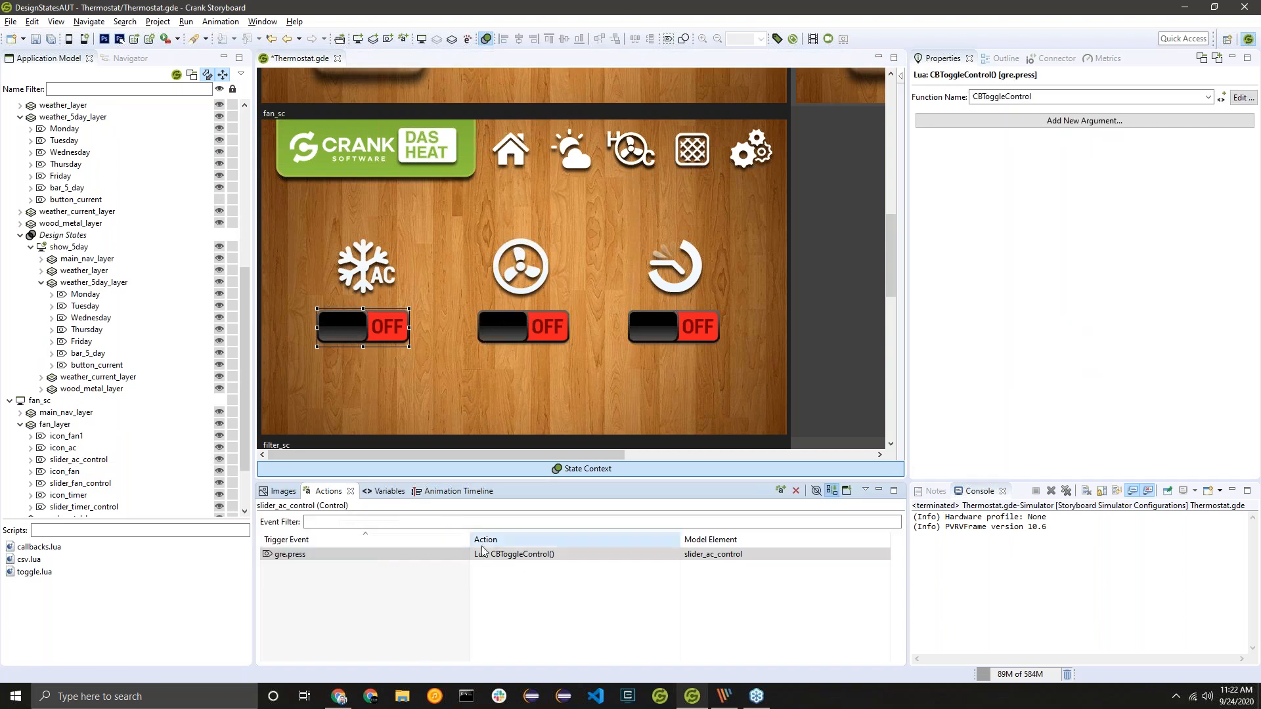
pyautogui.click(494, 554)
pyautogui.click(1242, 97)
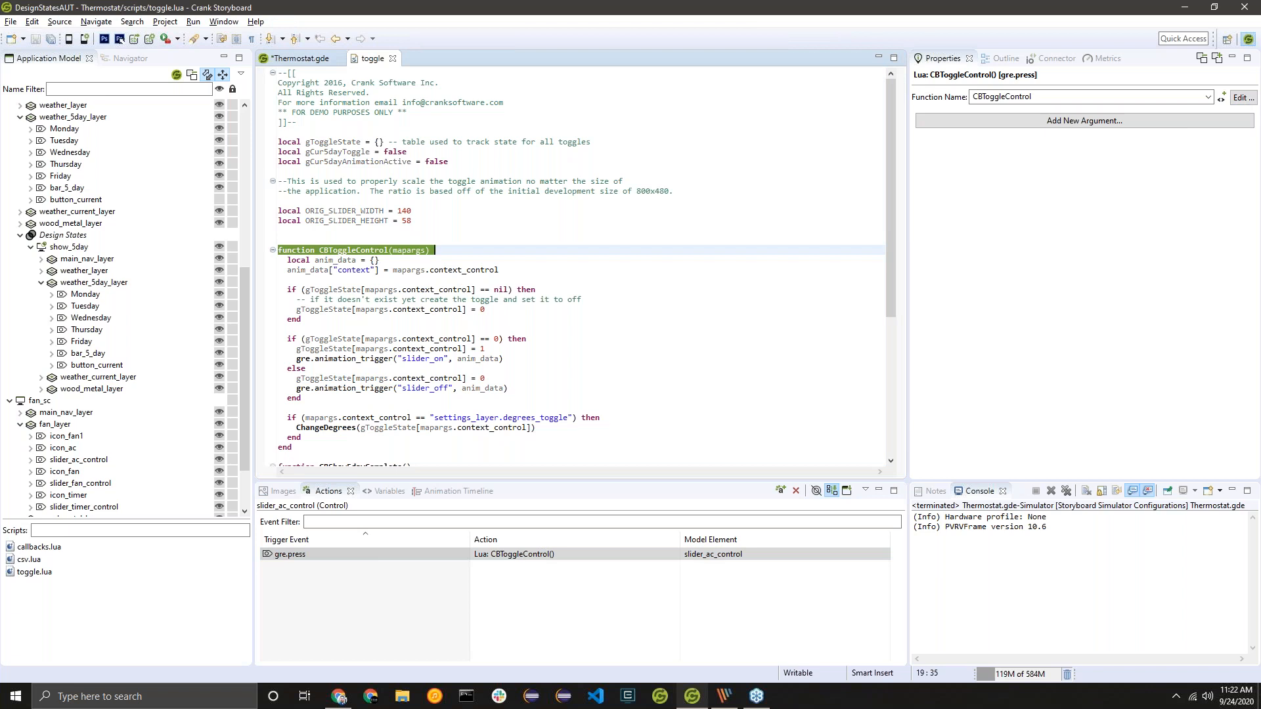
# Step: Examine how CBToggleControl triggers slider_on with anim_data and sets its context from mapargs.context_control
pyautogui.click(350, 367)
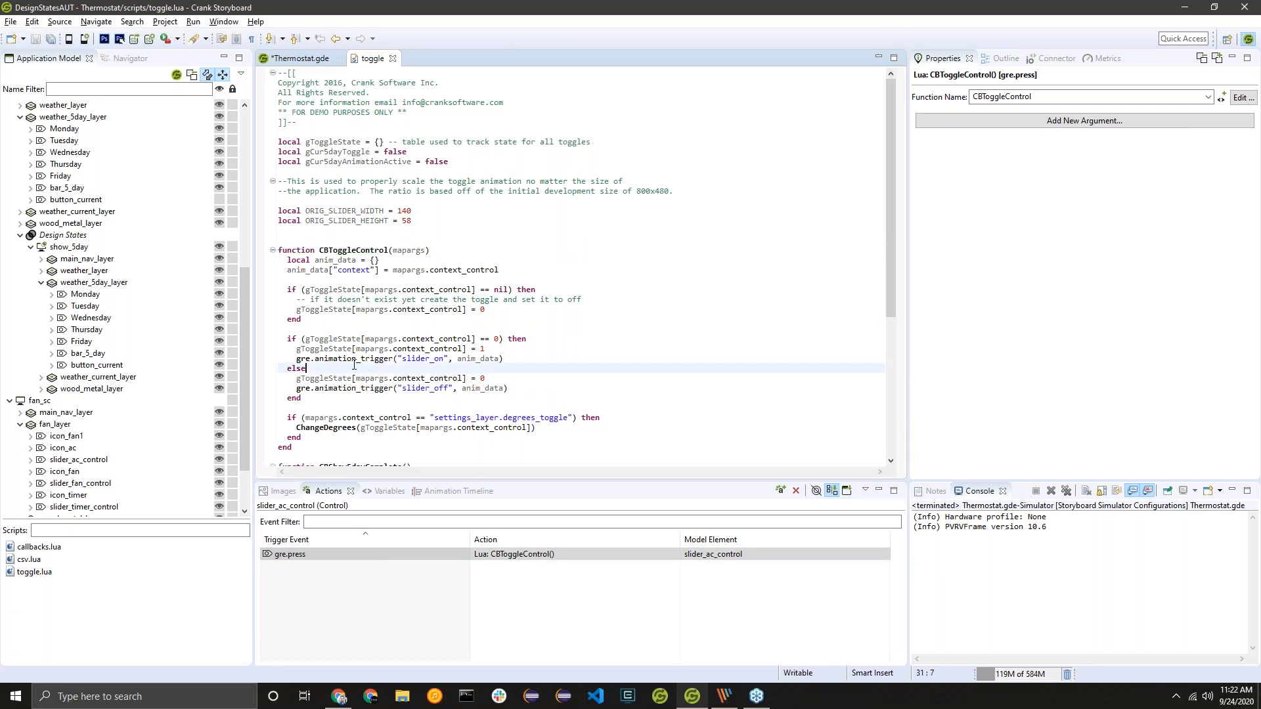
pyautogui.doubleClick(355, 358)
pyautogui.doubleClick(475, 359)
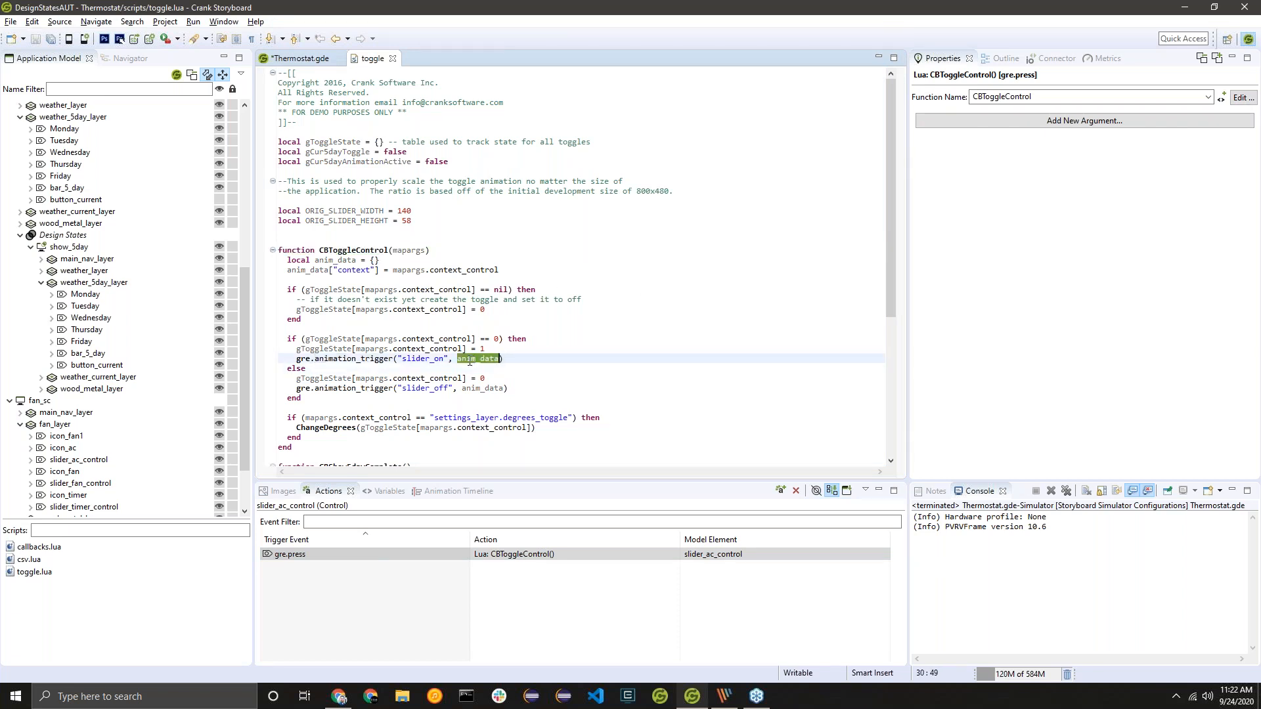
pyautogui.moveTo(499, 270); pyautogui.dragTo(287, 271)
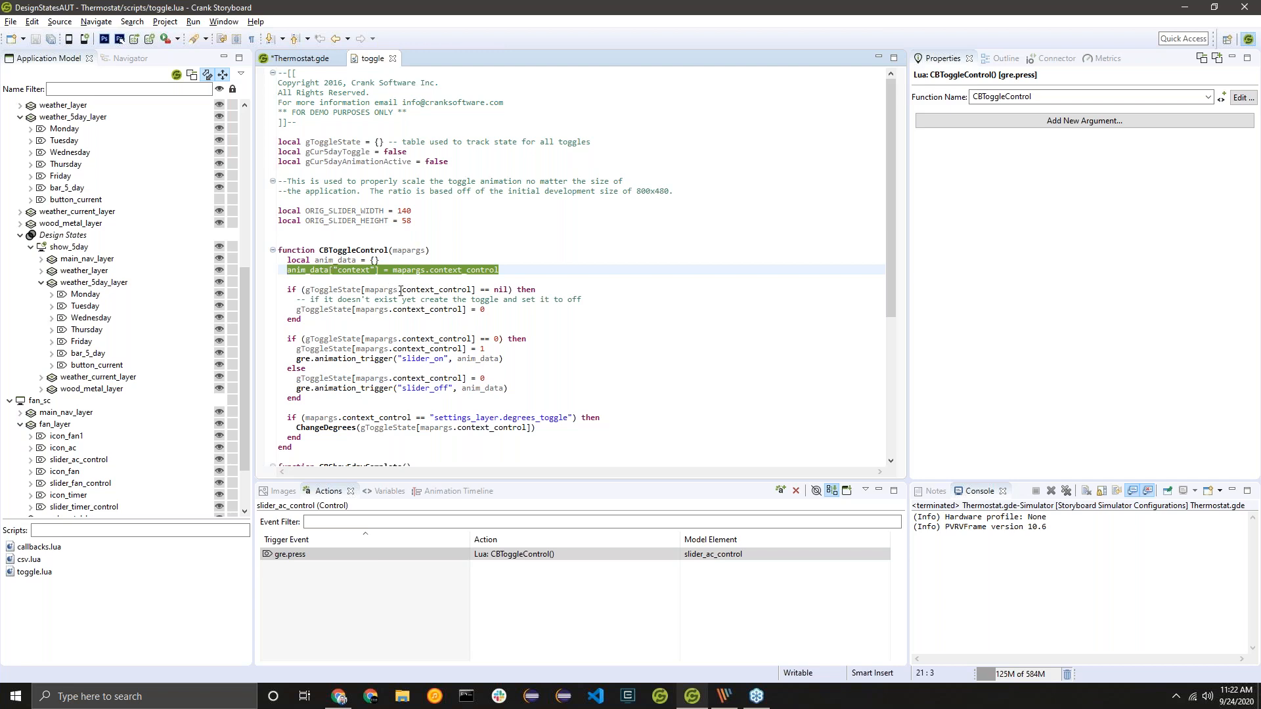
pyautogui.click(509, 270)
pyautogui.moveTo(504, 271); pyautogui.dragTo(393, 271)
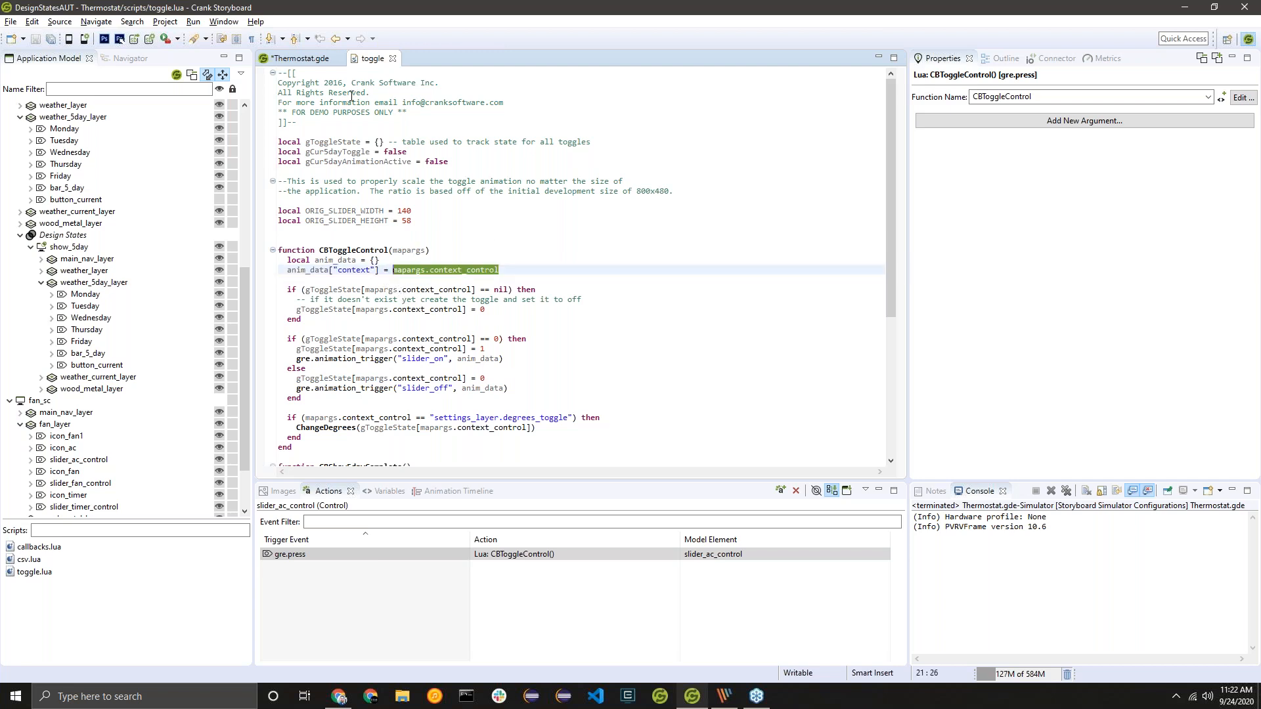
# Step: Return to the Thermostat model, reselect the AC slider on fan_sc, and review the slider_on step in the animation timeline
pyautogui.click(289, 59)
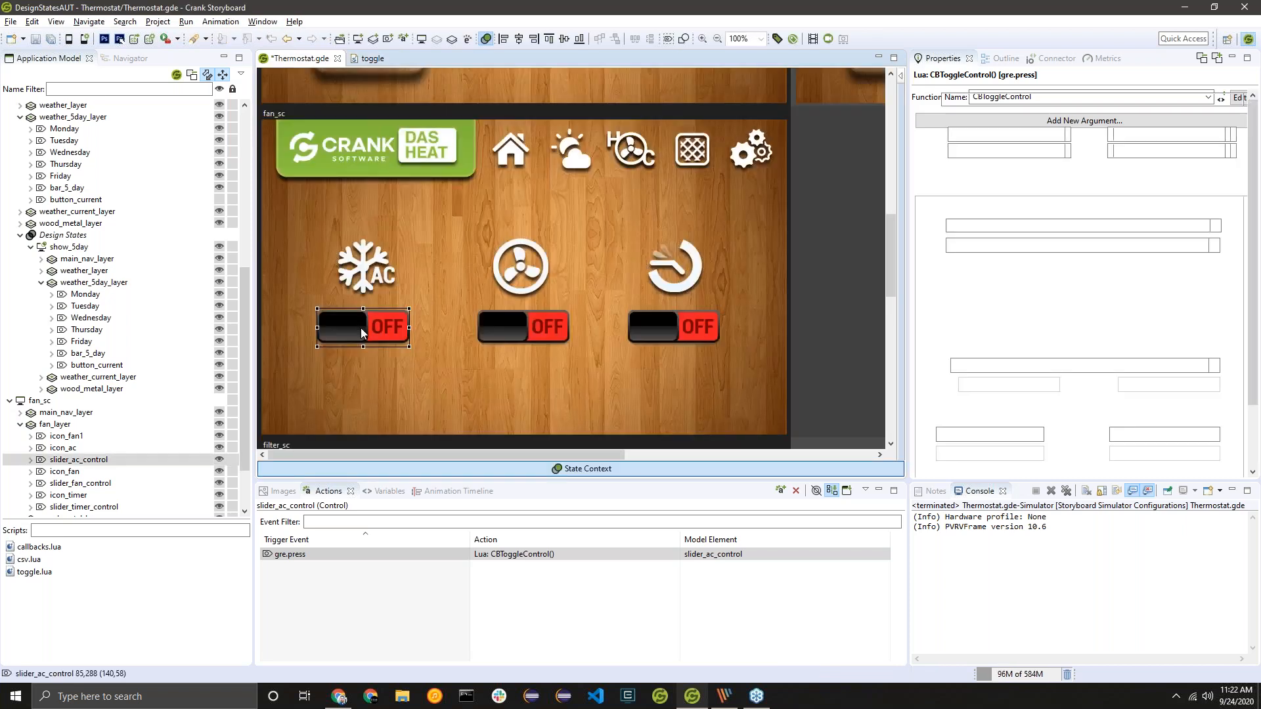
pyautogui.click(359, 325)
pyautogui.click(365, 332)
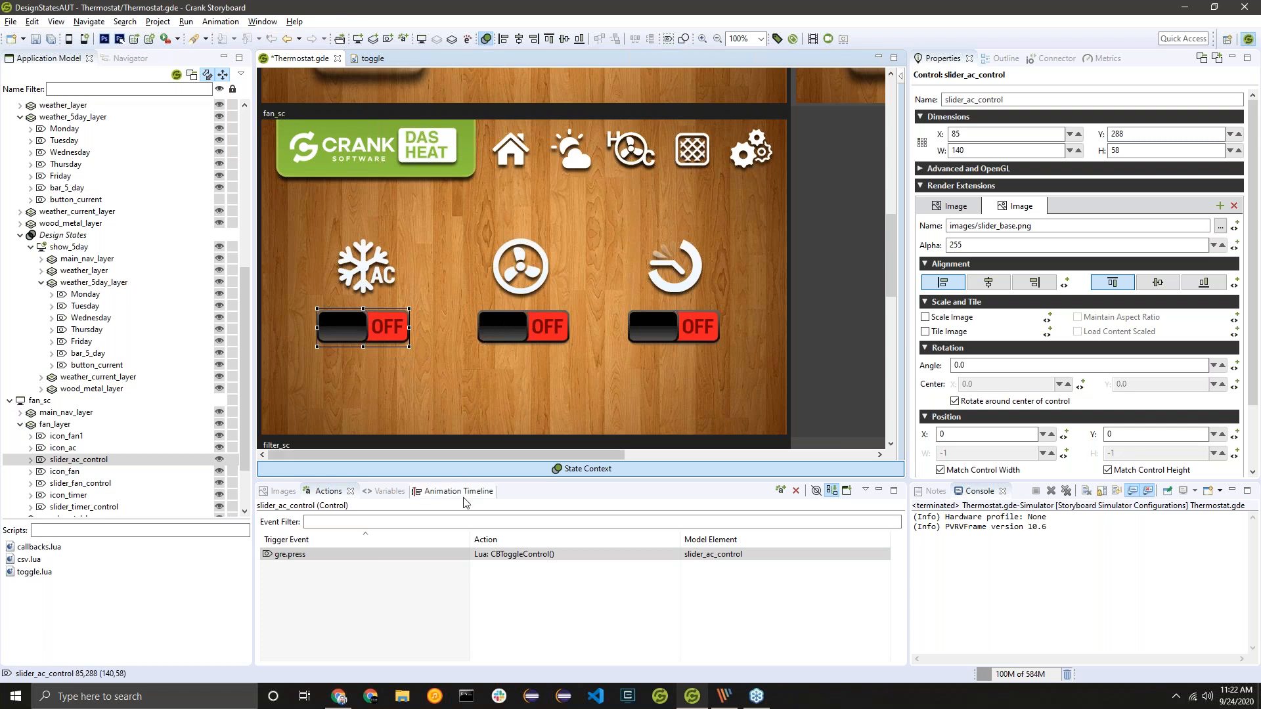
pyautogui.click(446, 492)
pyautogui.click(378, 573)
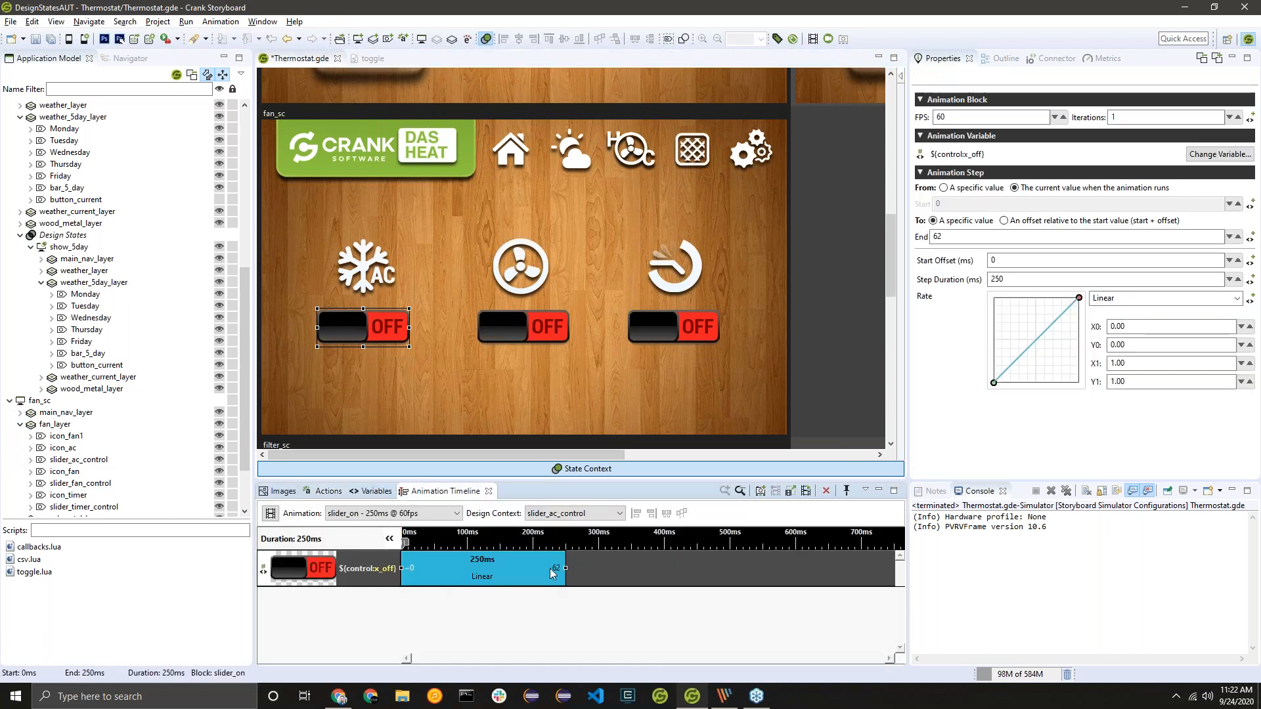
pyautogui.click(532, 658)
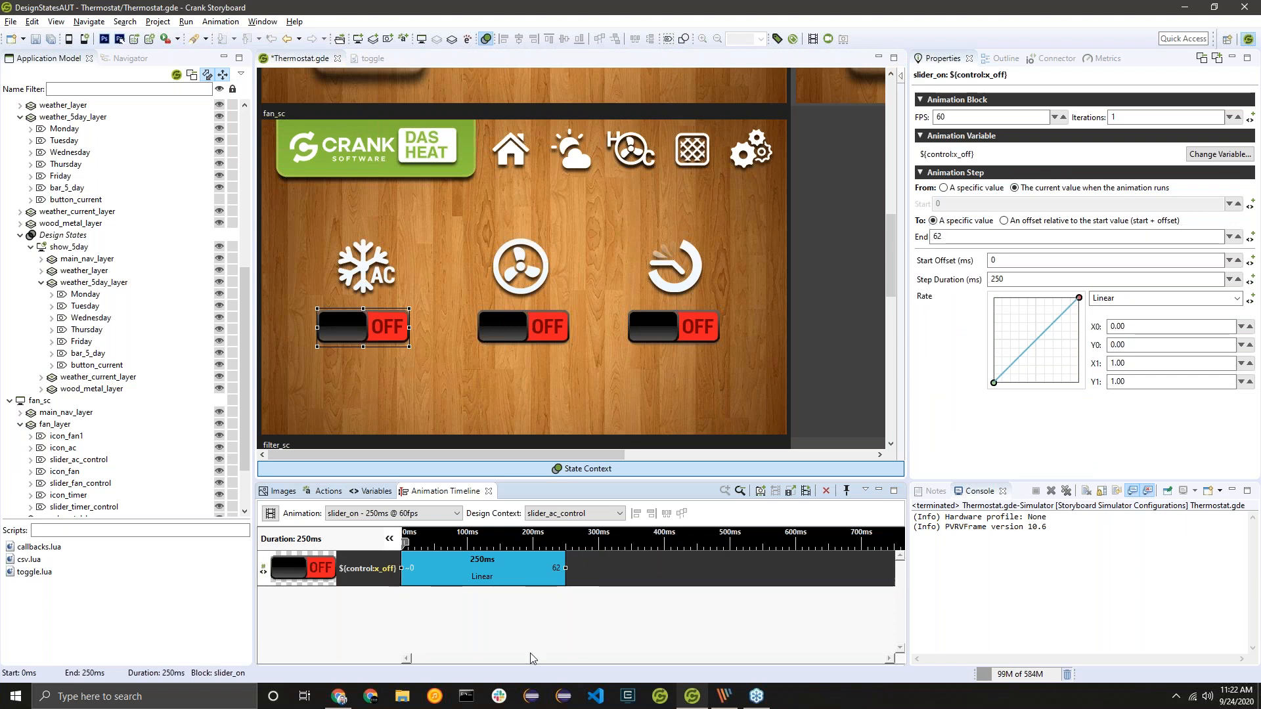
# Step: View the slider_off animation in the timeline for comparison, and switch back to slider_on
pyautogui.click(397, 512)
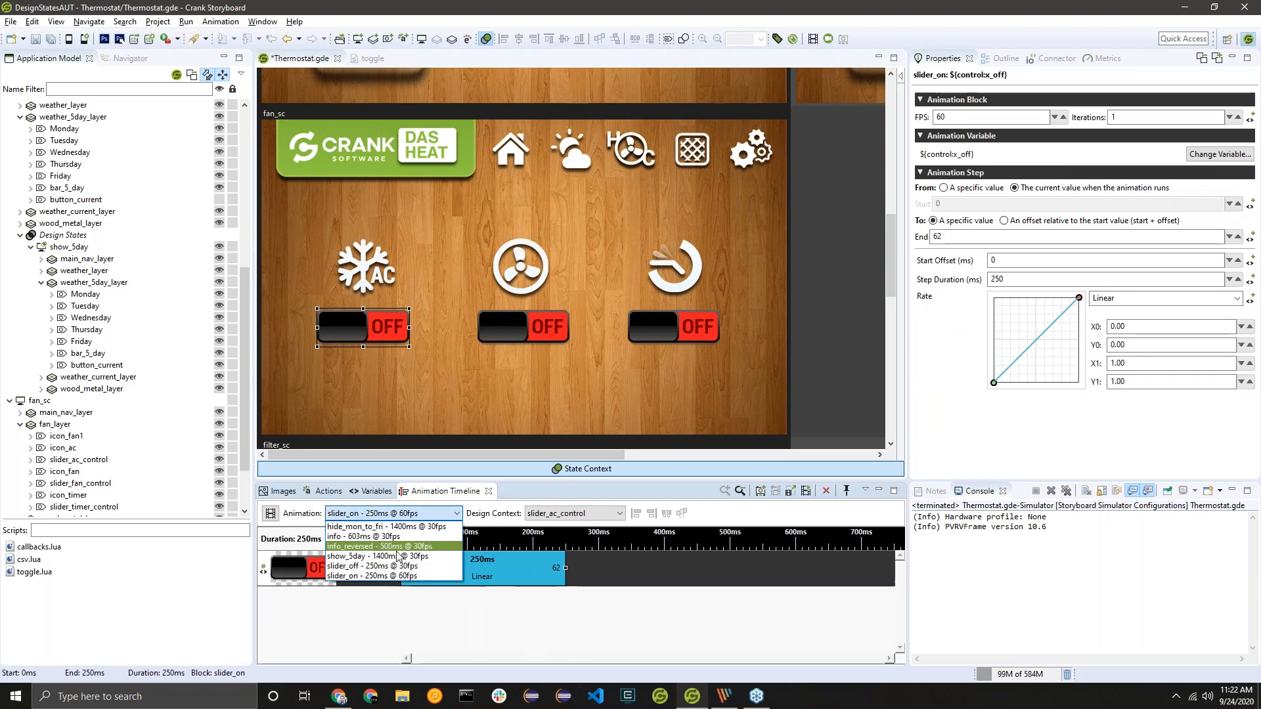
pyautogui.click(404, 566)
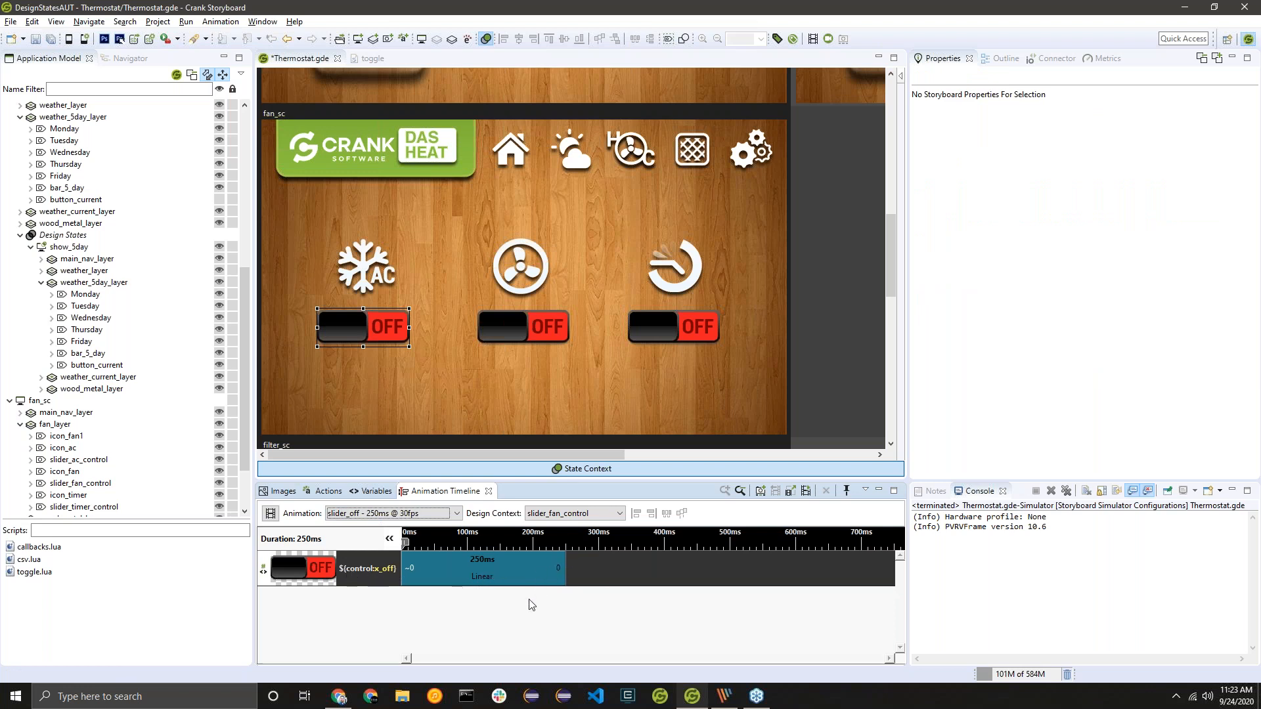
pyautogui.click(379, 514)
pyautogui.click(405, 576)
# Step: Add a design state named FanOn to the fan_sc screen
pyautogui.rightClick(646, 113)
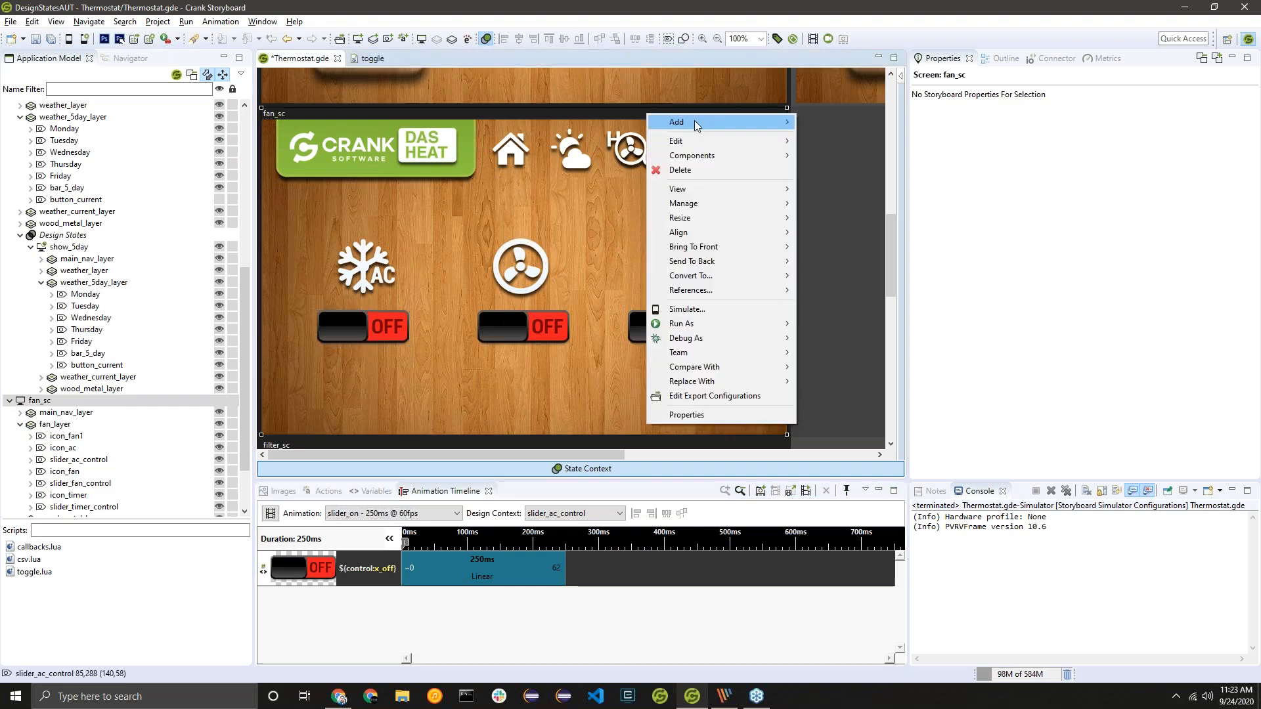
pyautogui.moveTo(695, 122)
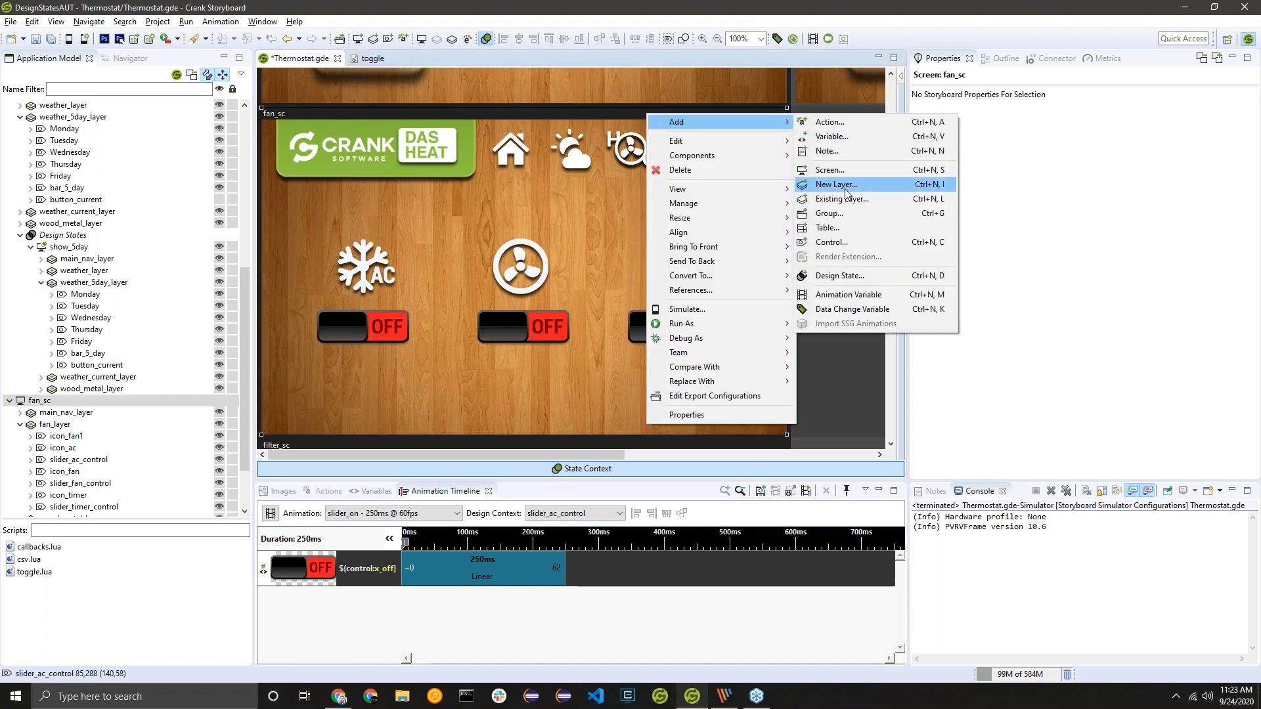
pyautogui.click(869, 277)
pyautogui.hotkey('ctrl', 'a')
pyautogui.moveTo(688, 232); pyautogui.dragTo(777, 377)
pyautogui.write('FanOn')
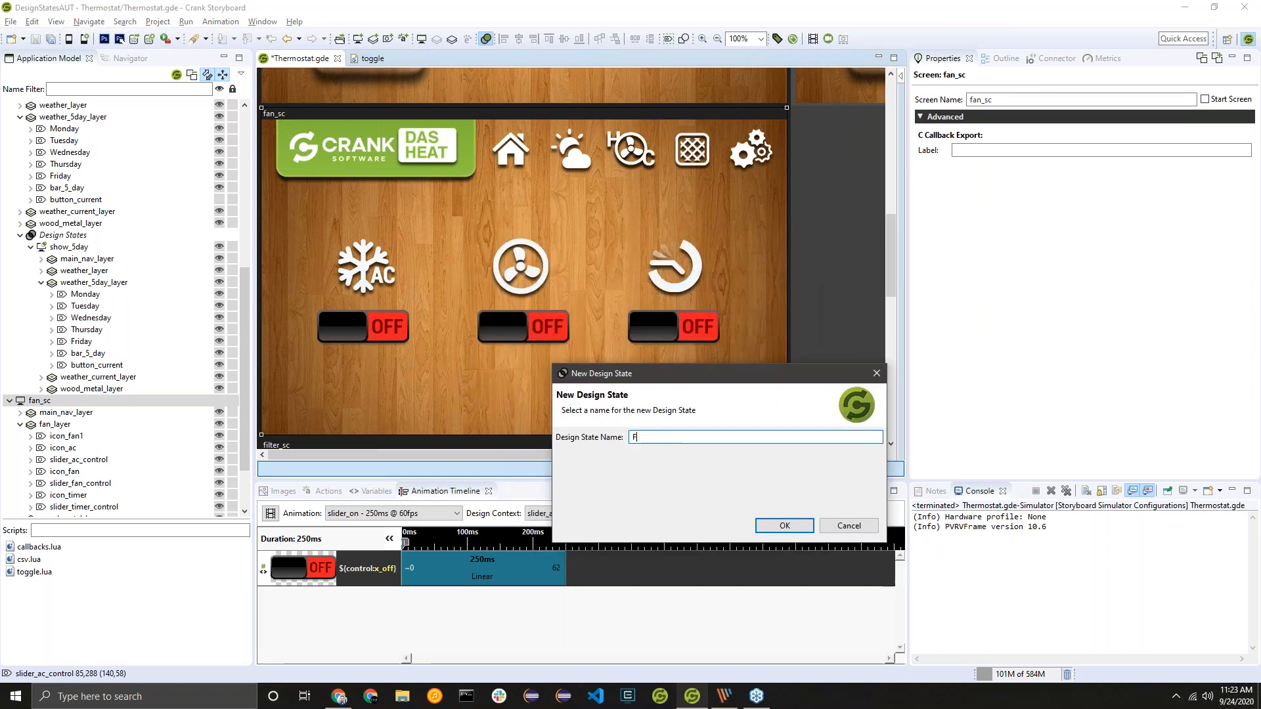
pyautogui.click(810, 527)
pyautogui.click(556, 468)
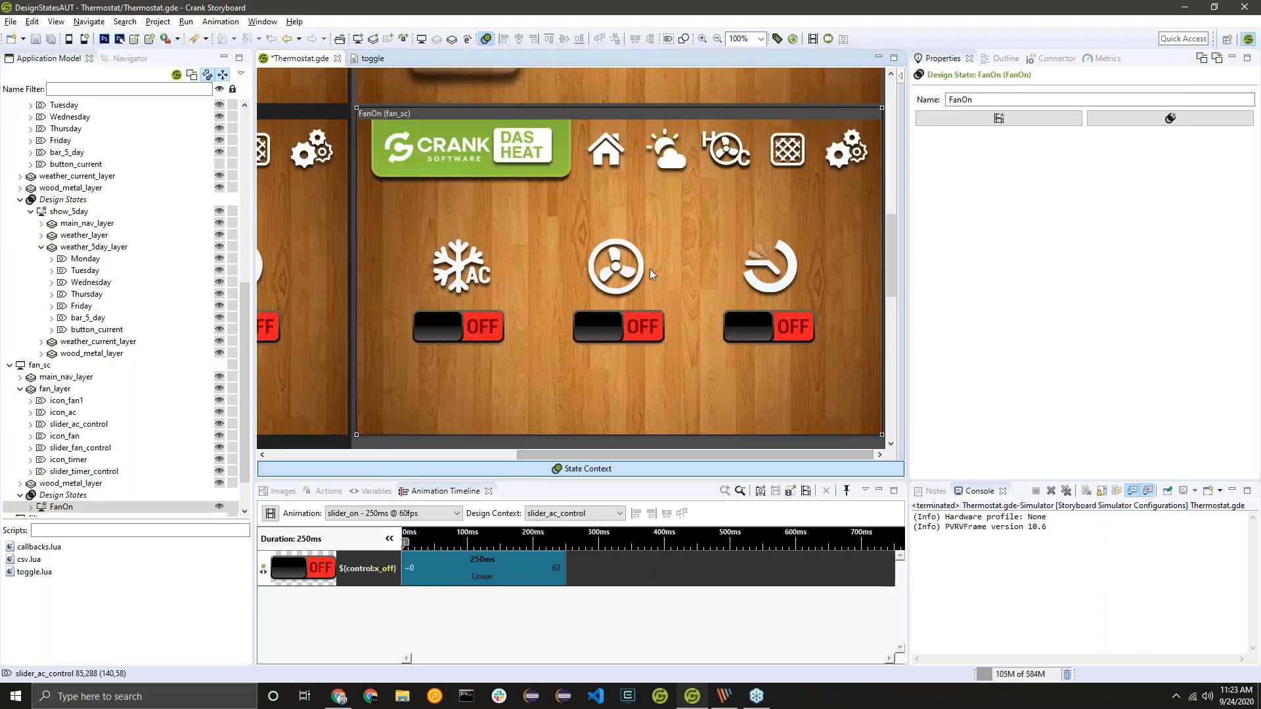
# Step: Add the slider_on animation to the FanOn design state and reselect the state to check its properties
pyautogui.click(995, 122)
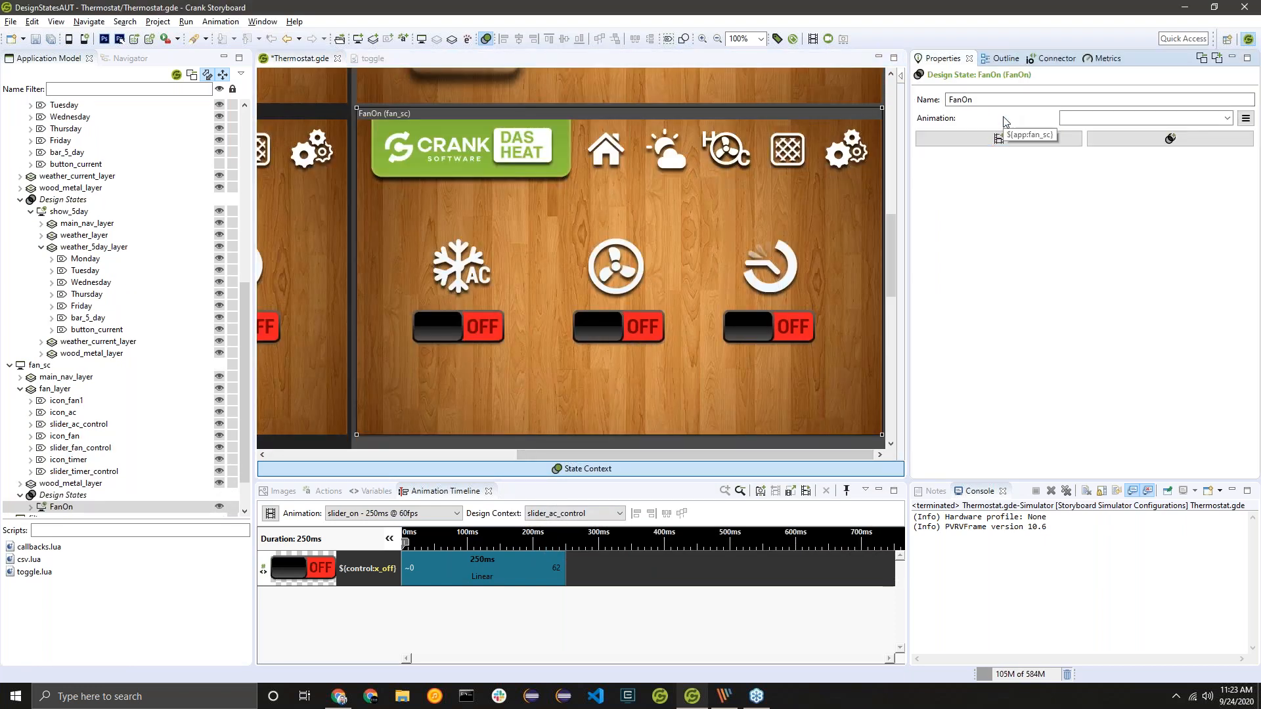
pyautogui.click(1228, 119)
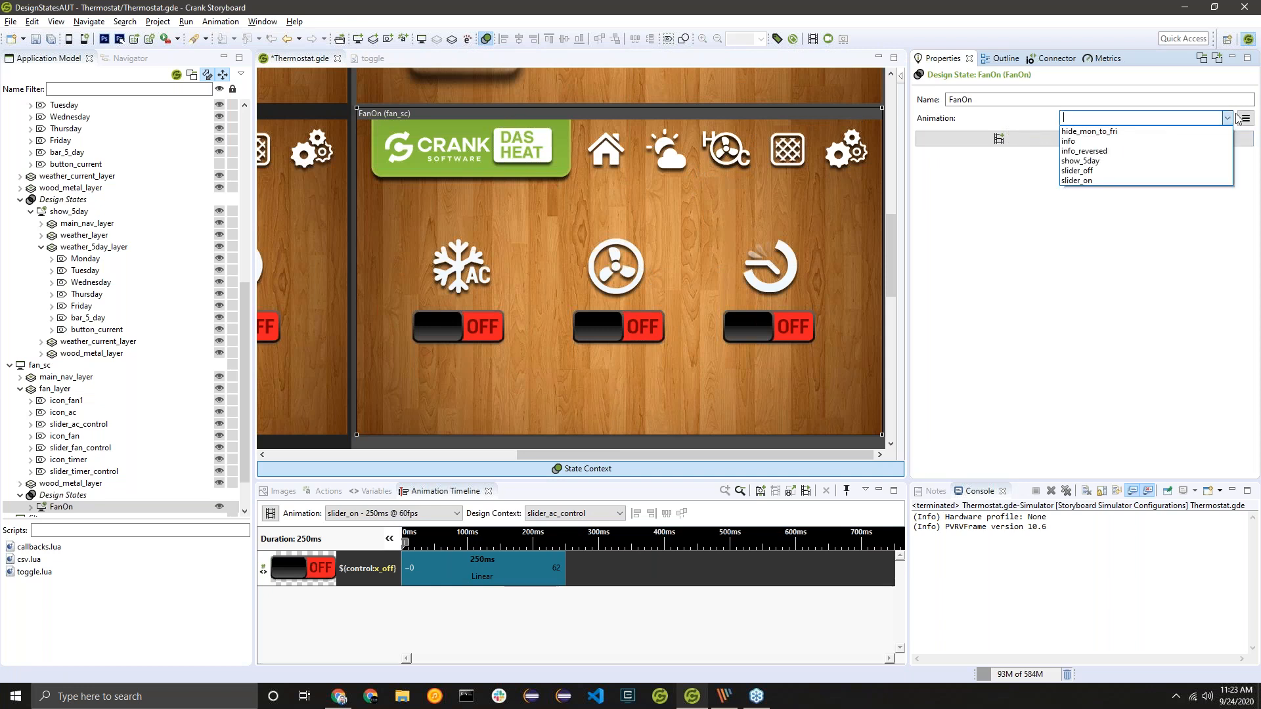
pyautogui.click(1140, 179)
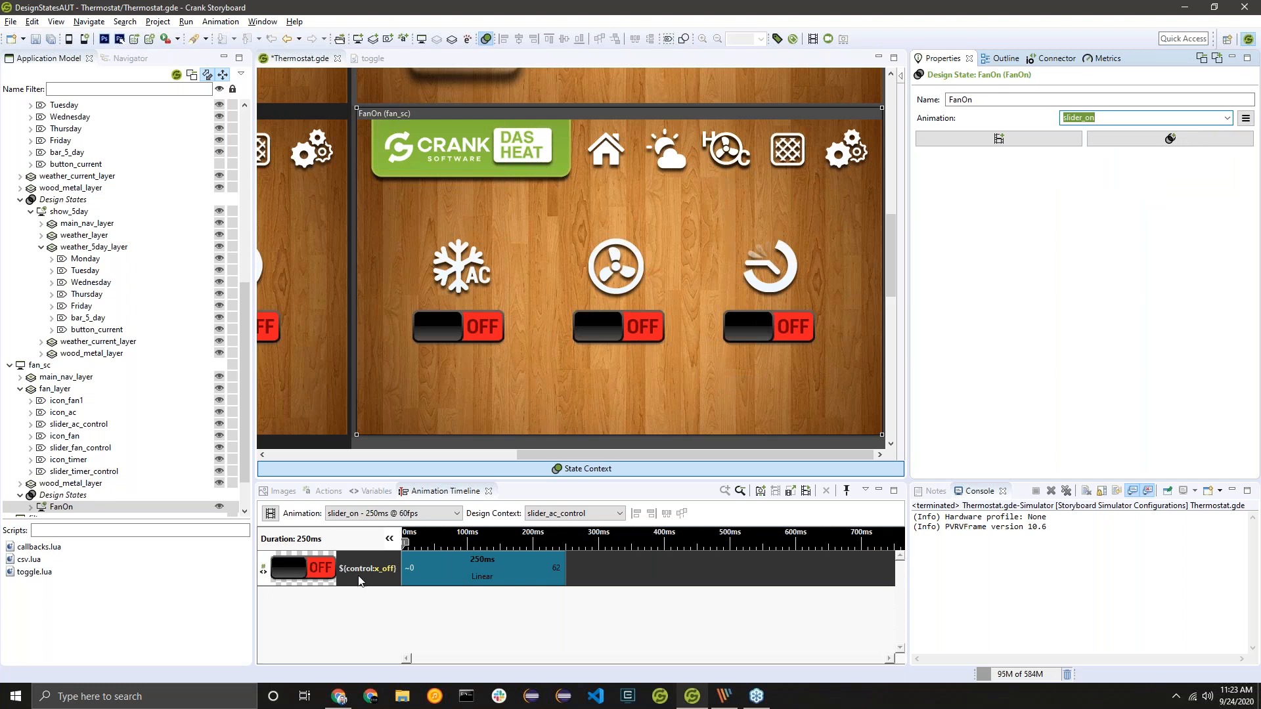
pyautogui.click(438, 623)
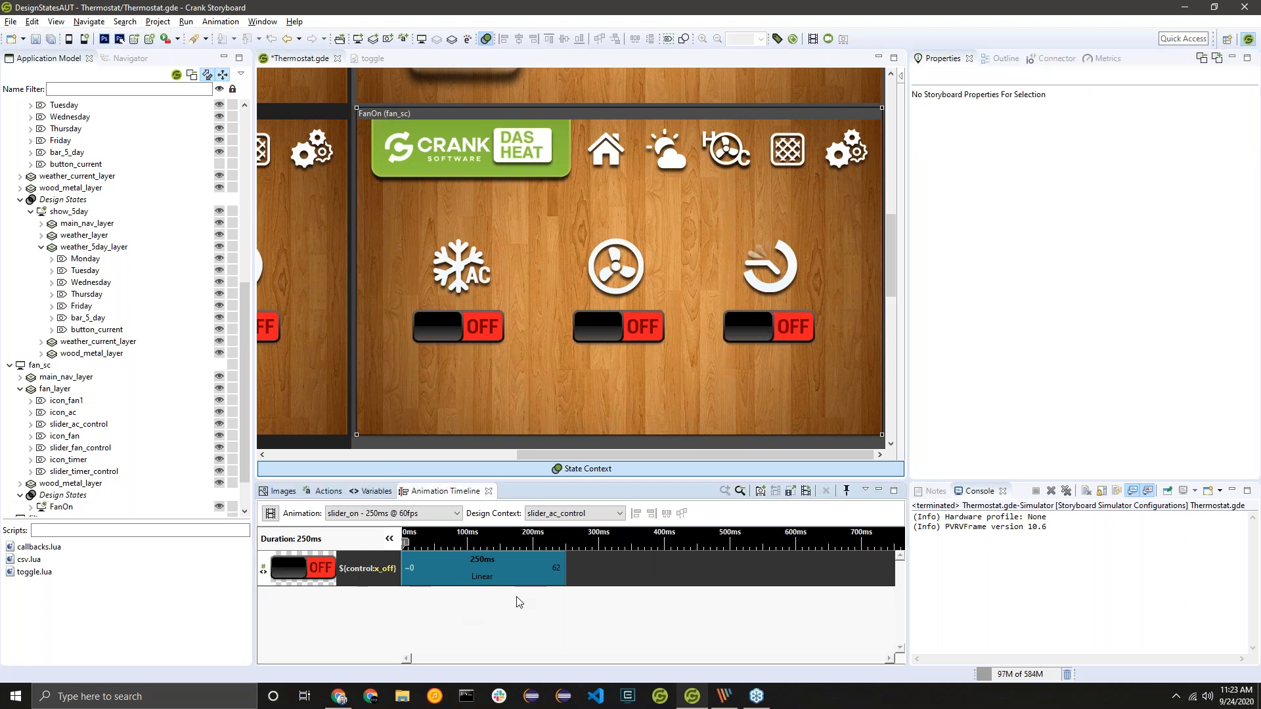
pyautogui.click(719, 113)
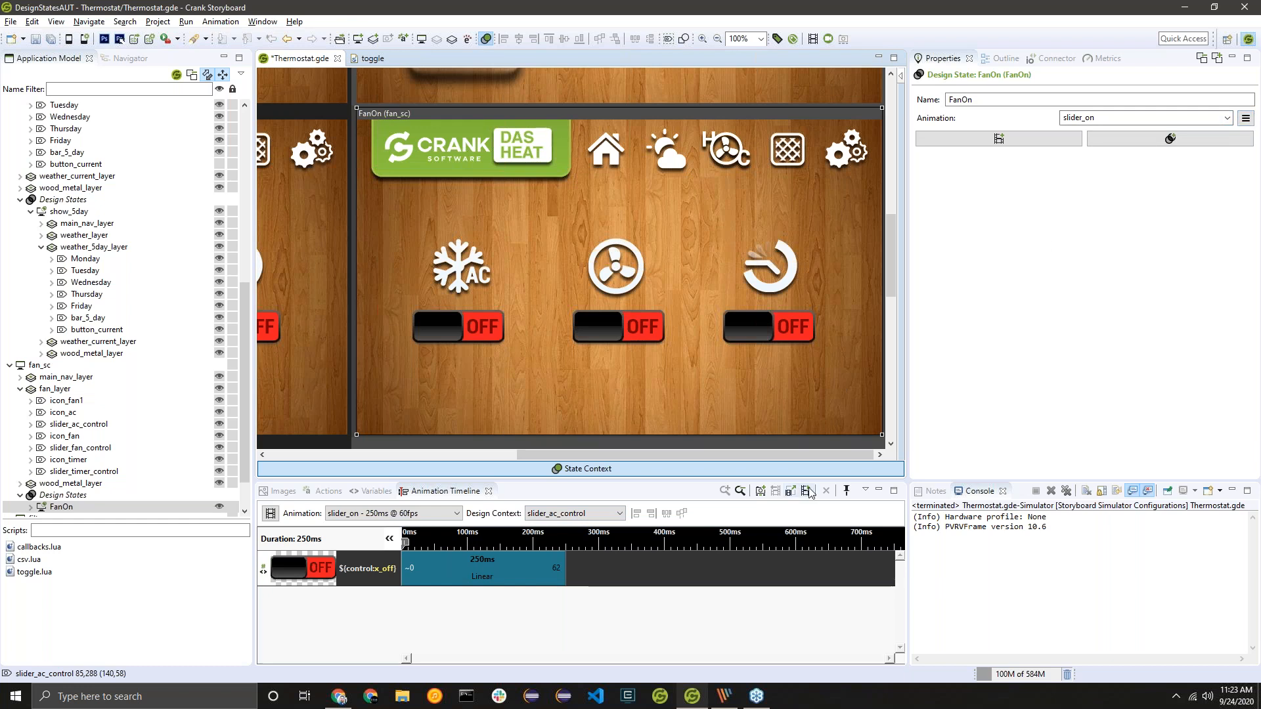
# Step: Set the slider_on animation's design context to fan_sc's slider_fan_control, filtering the model elements by "slider", without applying it to existing steps
pyautogui.click(593, 515)
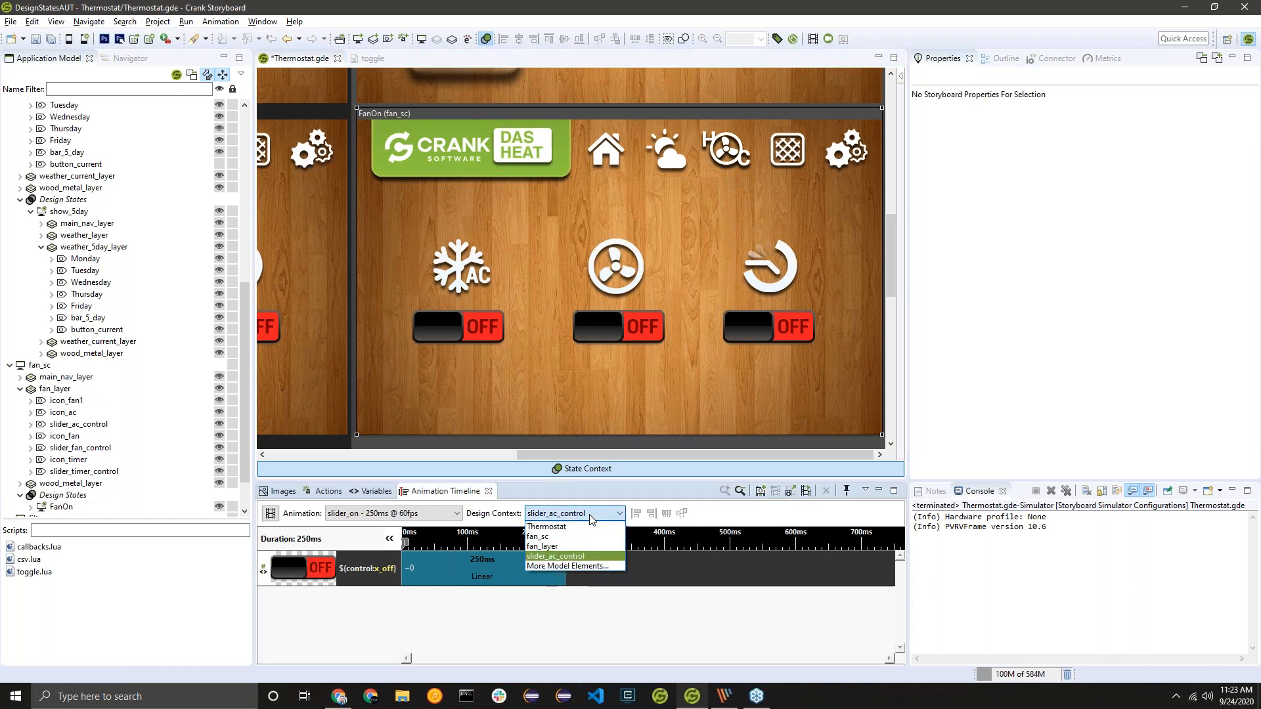
pyautogui.click(585, 565)
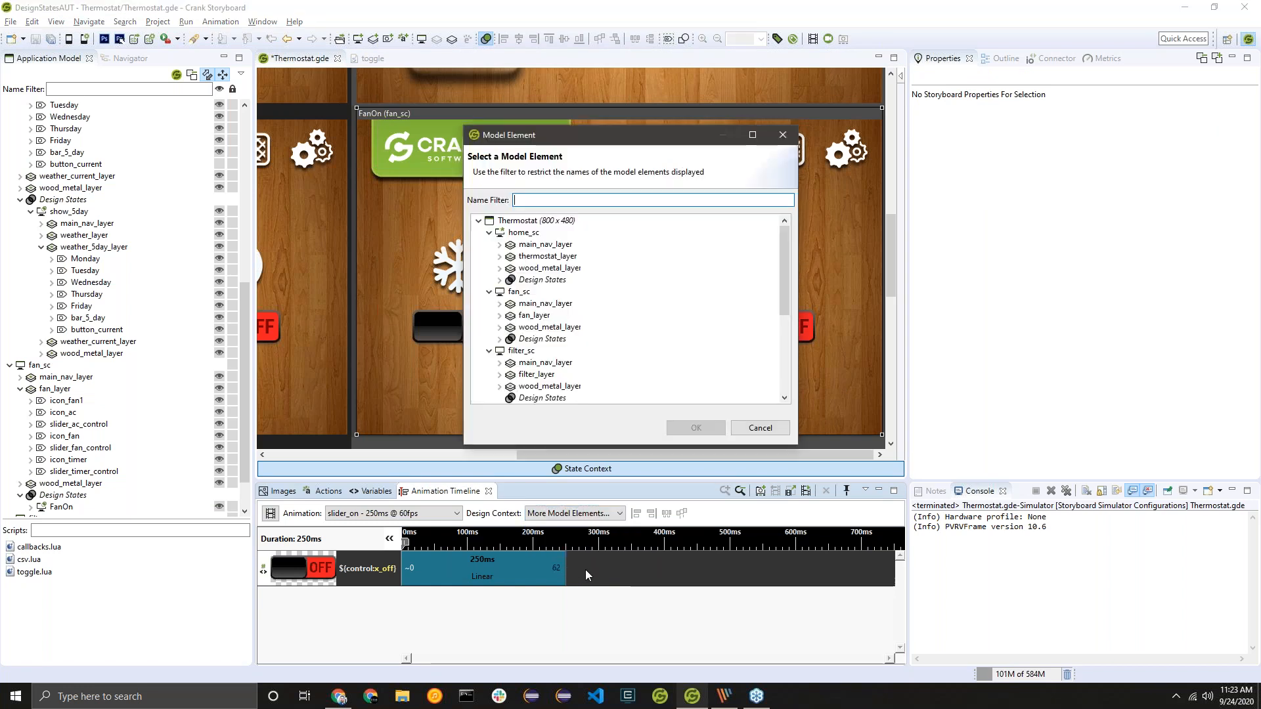
pyautogui.scroll(-1, 703, 400)
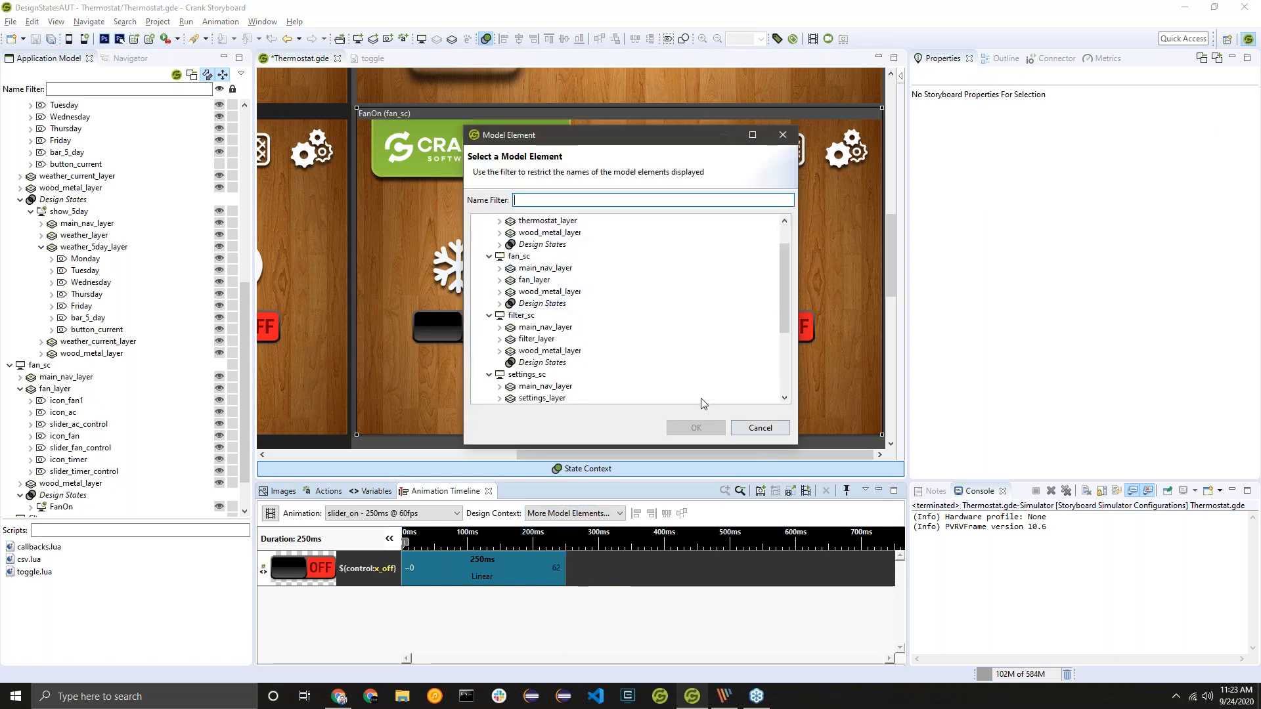
pyautogui.scroll(-4, 551, 320)
pyautogui.scroll(3, 533, 320)
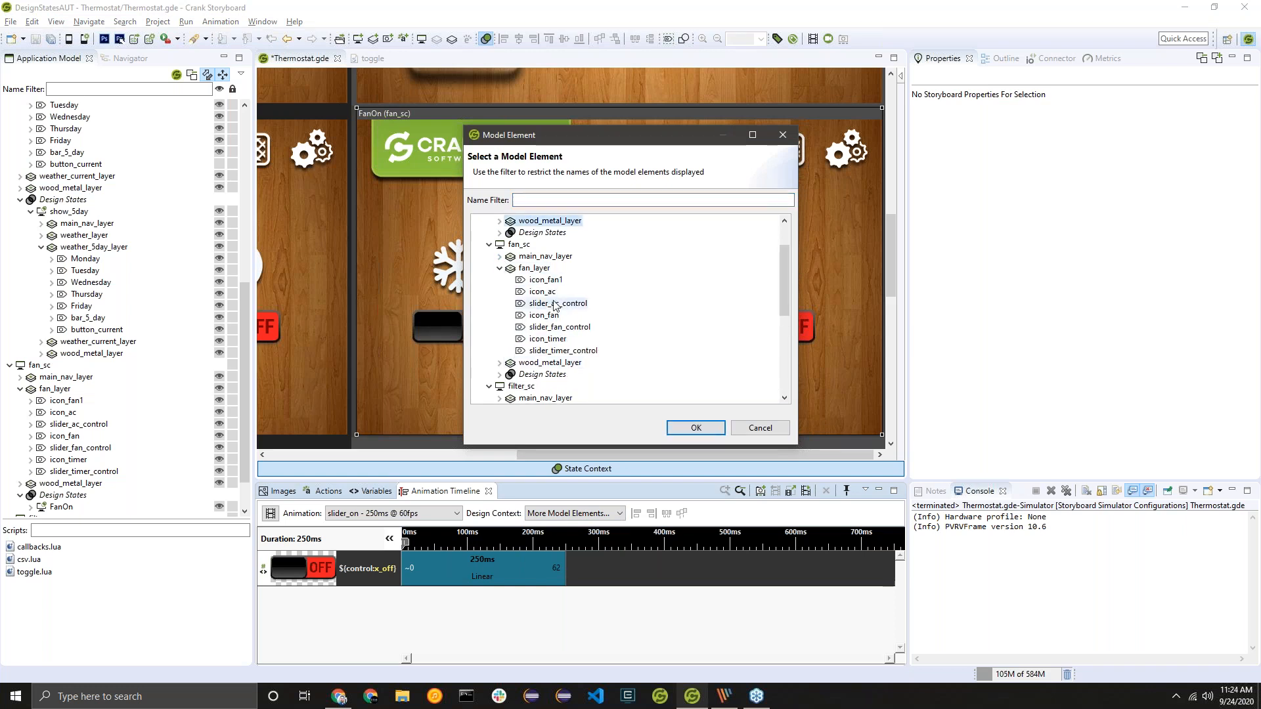
pyautogui.click(575, 200)
pyautogui.write('slider')
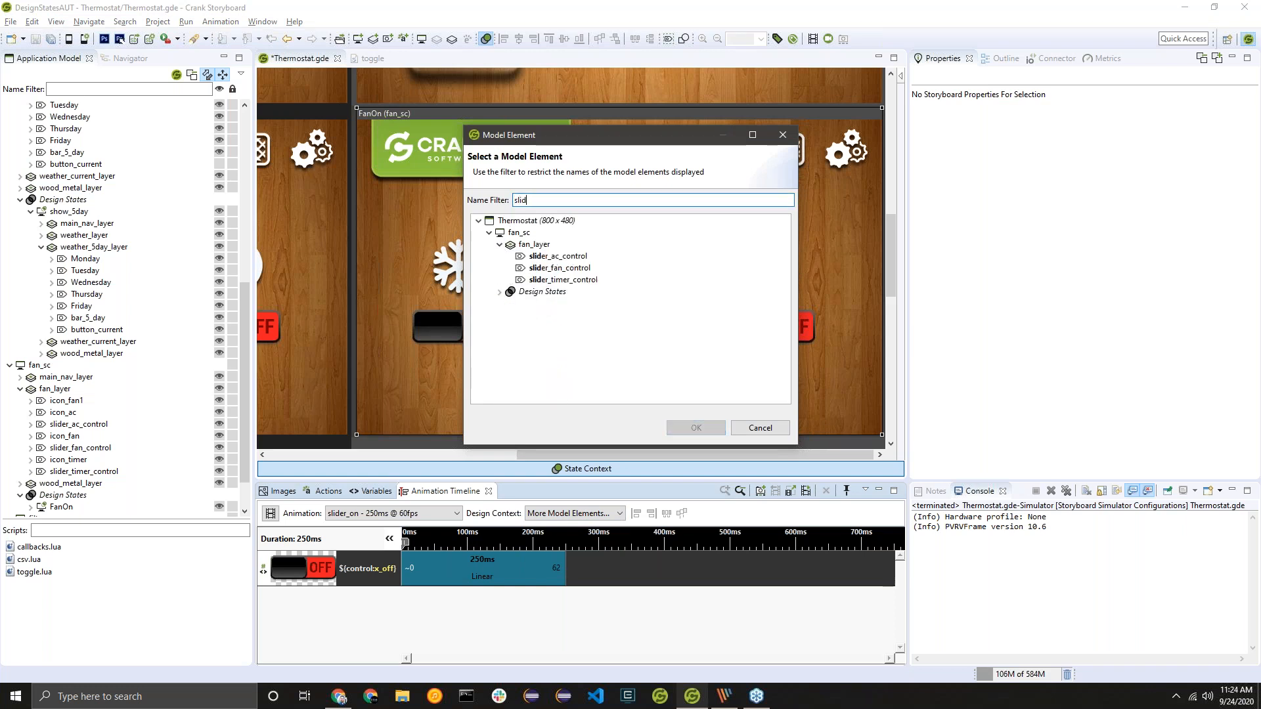
pyautogui.click(559, 256)
pyautogui.click(581, 279)
pyautogui.click(578, 269)
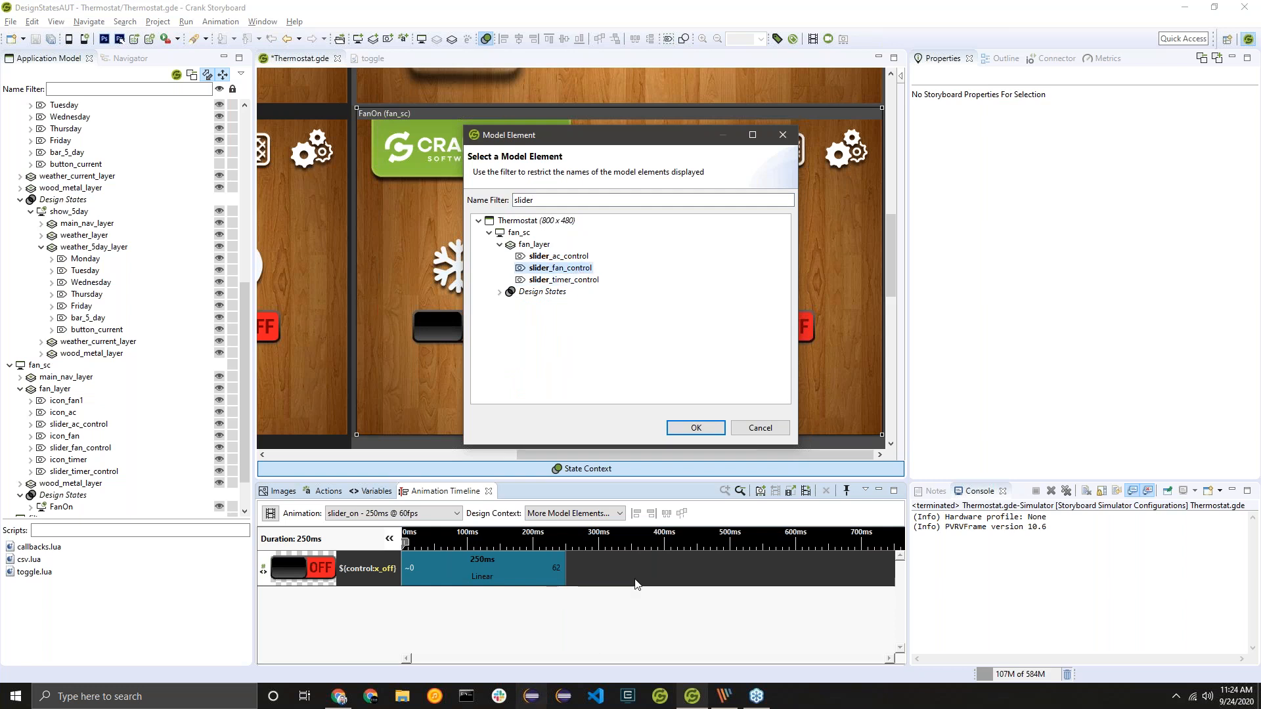
pyautogui.click(696, 429)
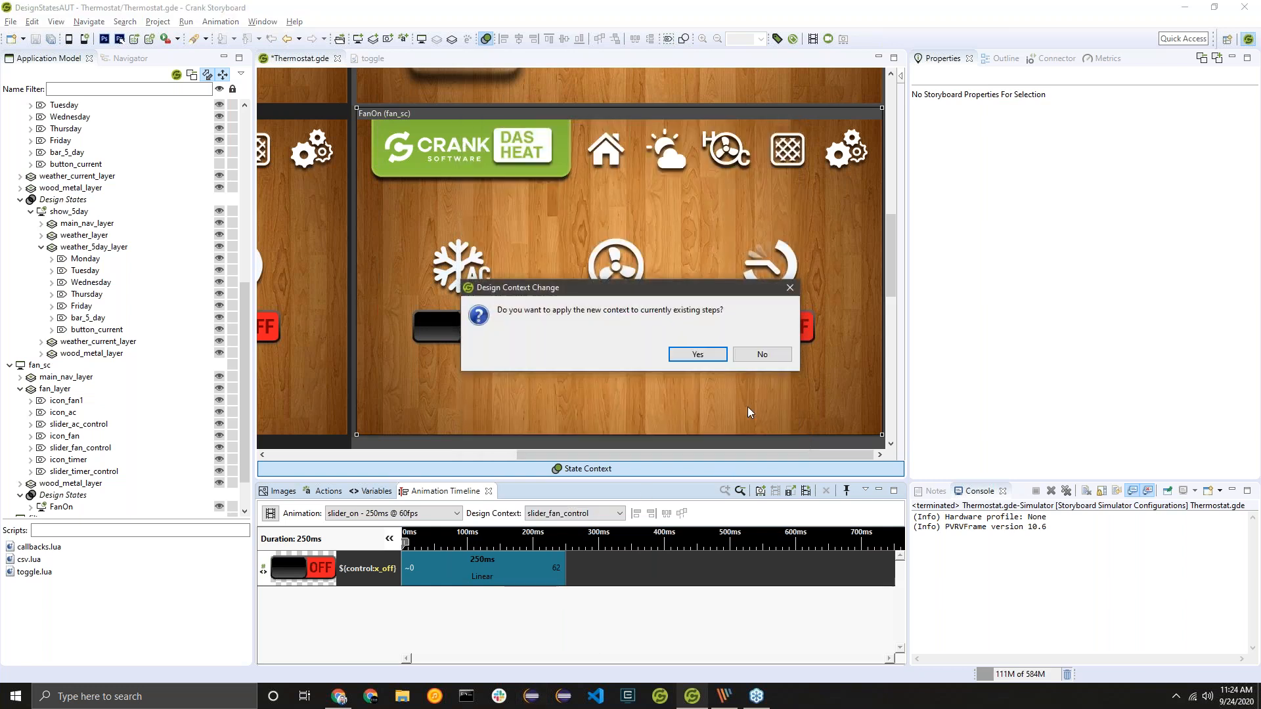
pyautogui.click(762, 355)
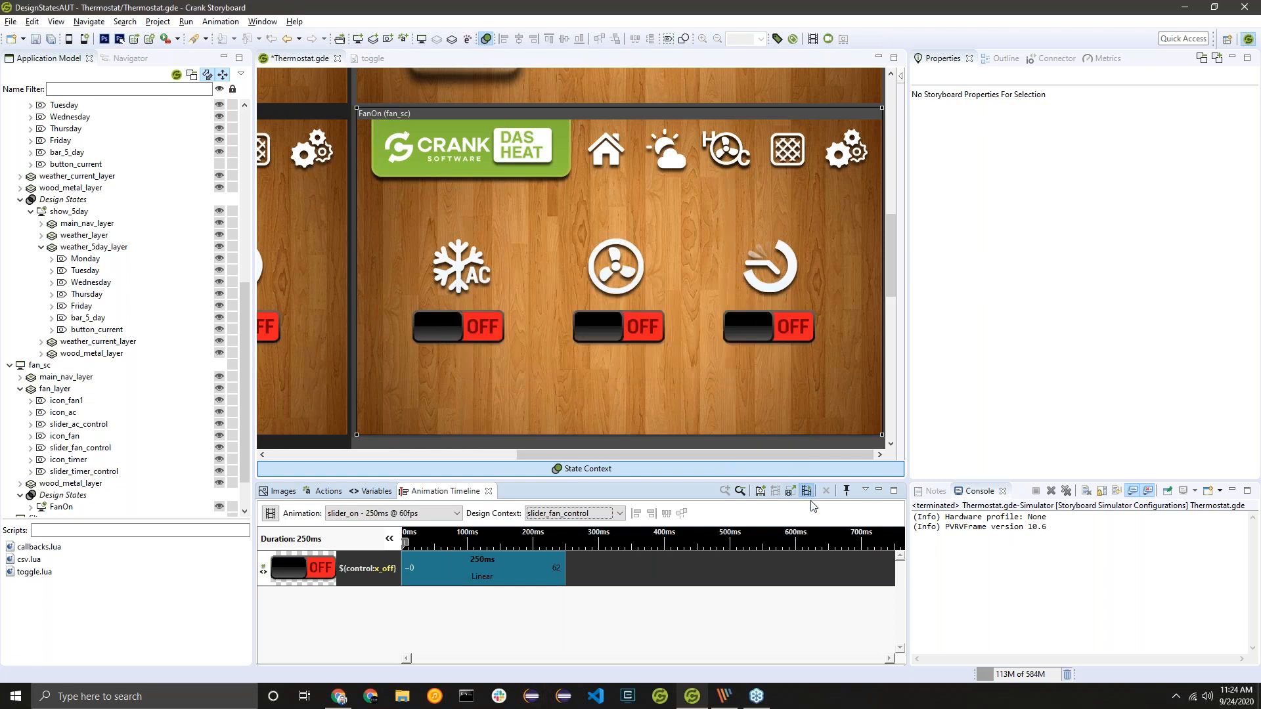
# Step: Preview the slider_on animation with the fan slider as context, replay it, and reset the preview to its start
pyautogui.click(805, 491)
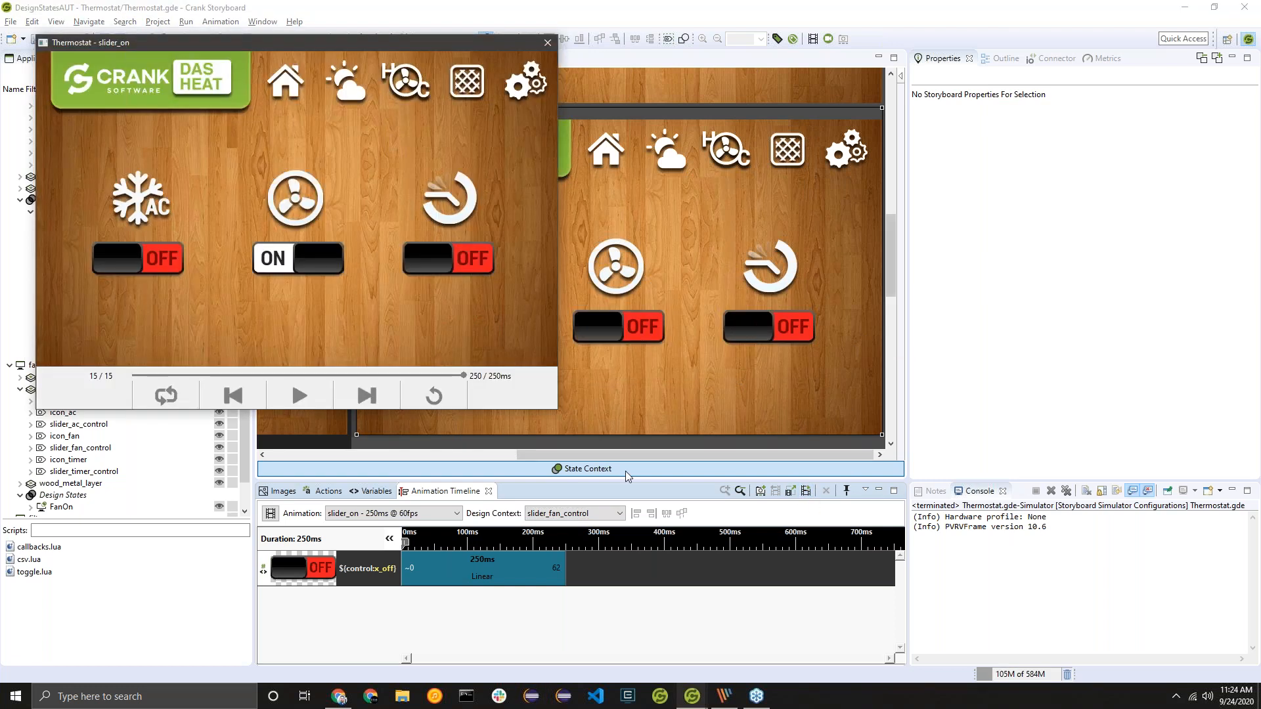
pyautogui.click(444, 397)
pyautogui.click(299, 397)
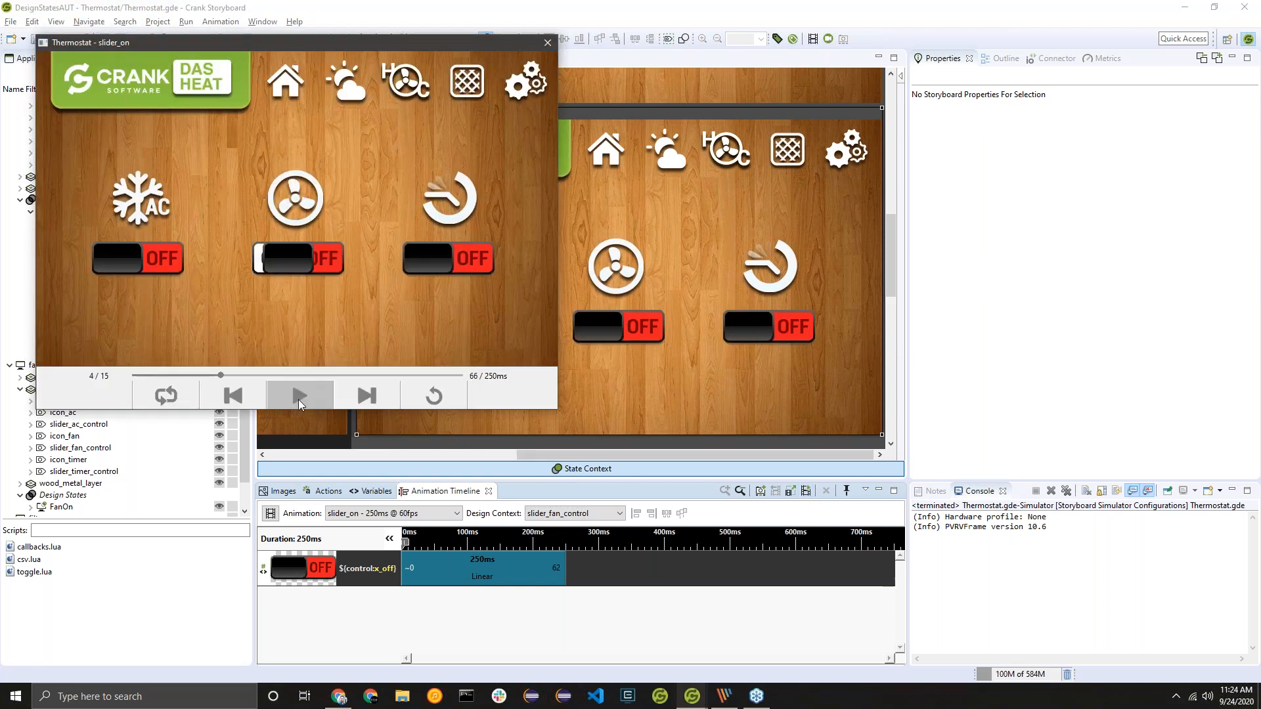
pyautogui.click(436, 397)
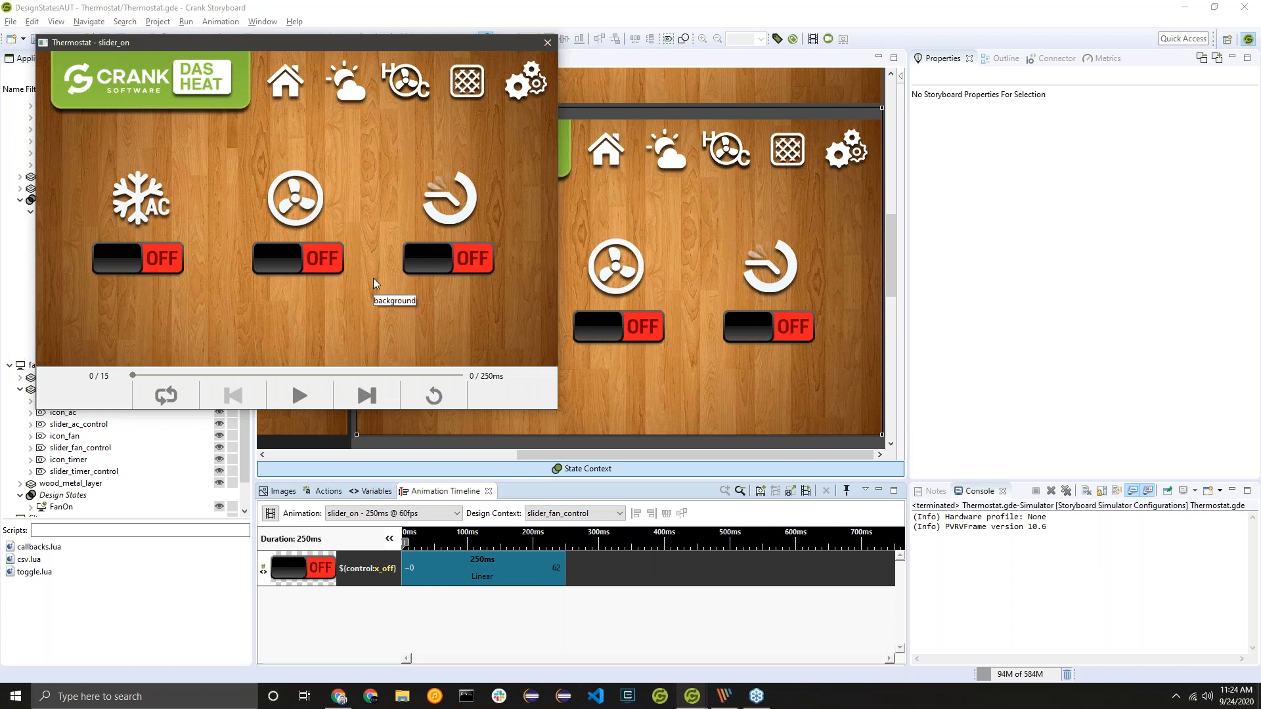
# Step: Close the animation preview and set the FanOn state's slider_on animation context to slider_fan_control, filtering the model elements by "slider"
pyautogui.click(548, 44)
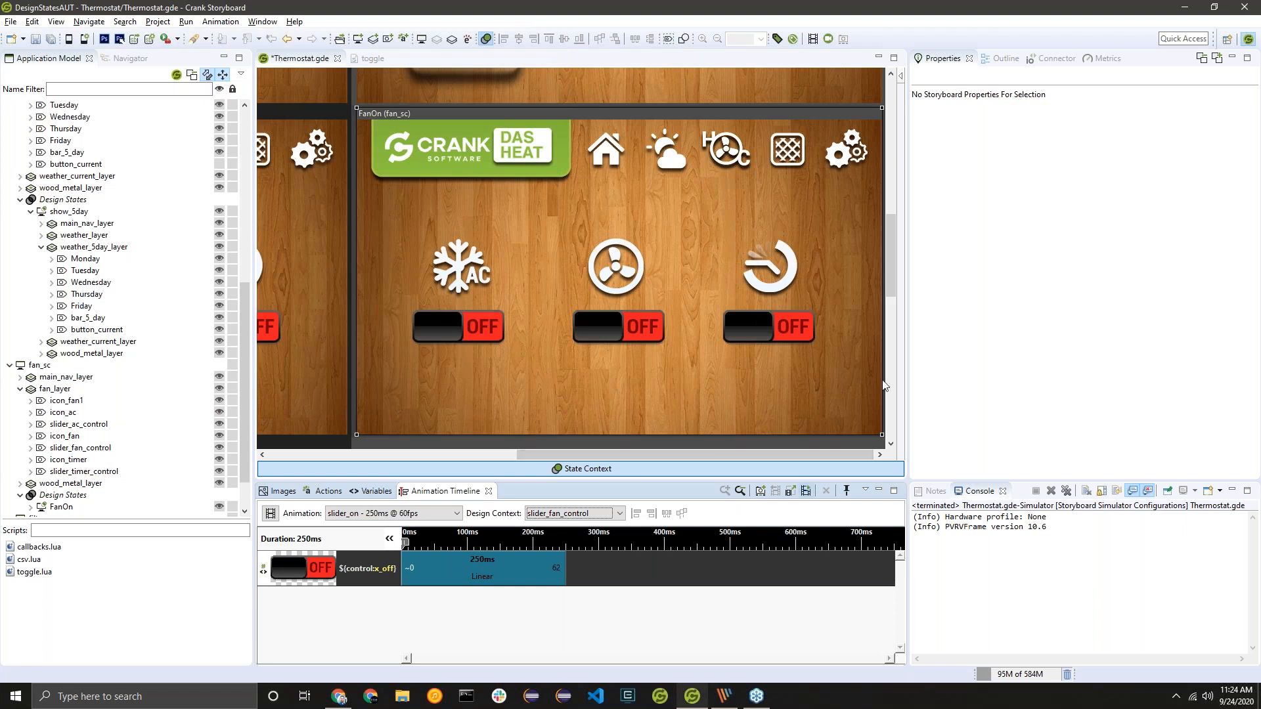
pyautogui.click(731, 113)
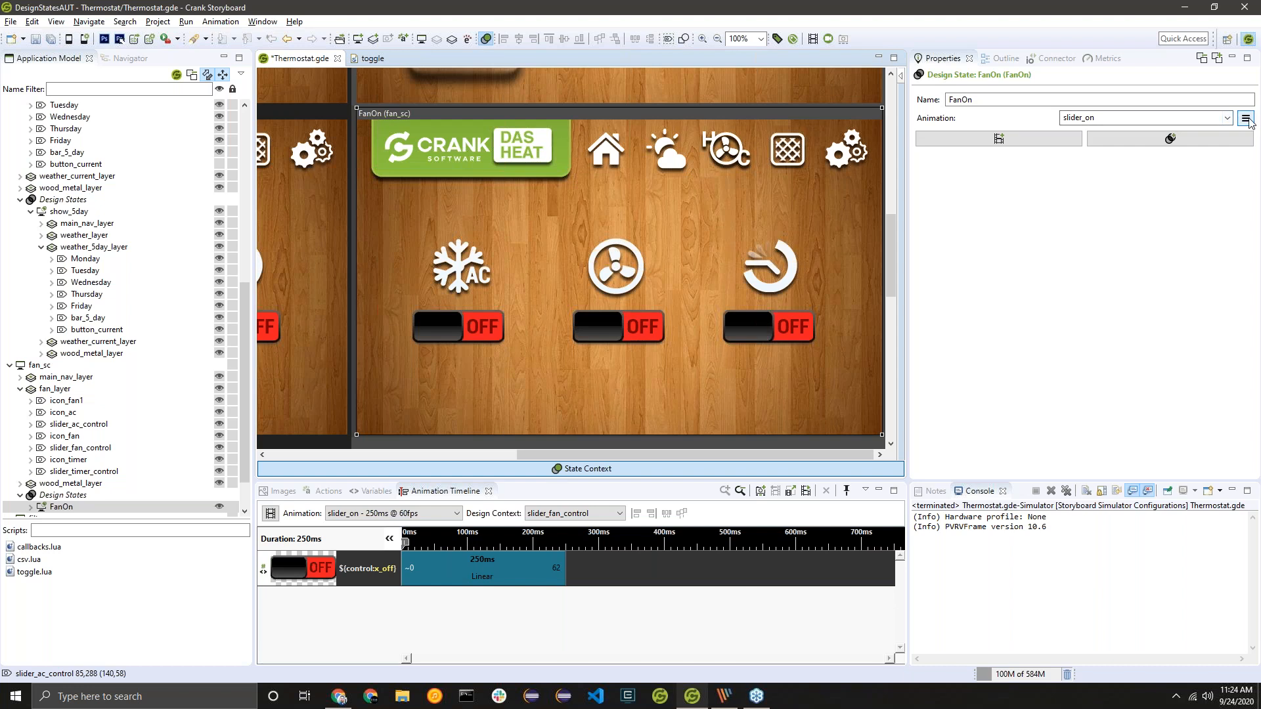
pyautogui.click(1246, 119)
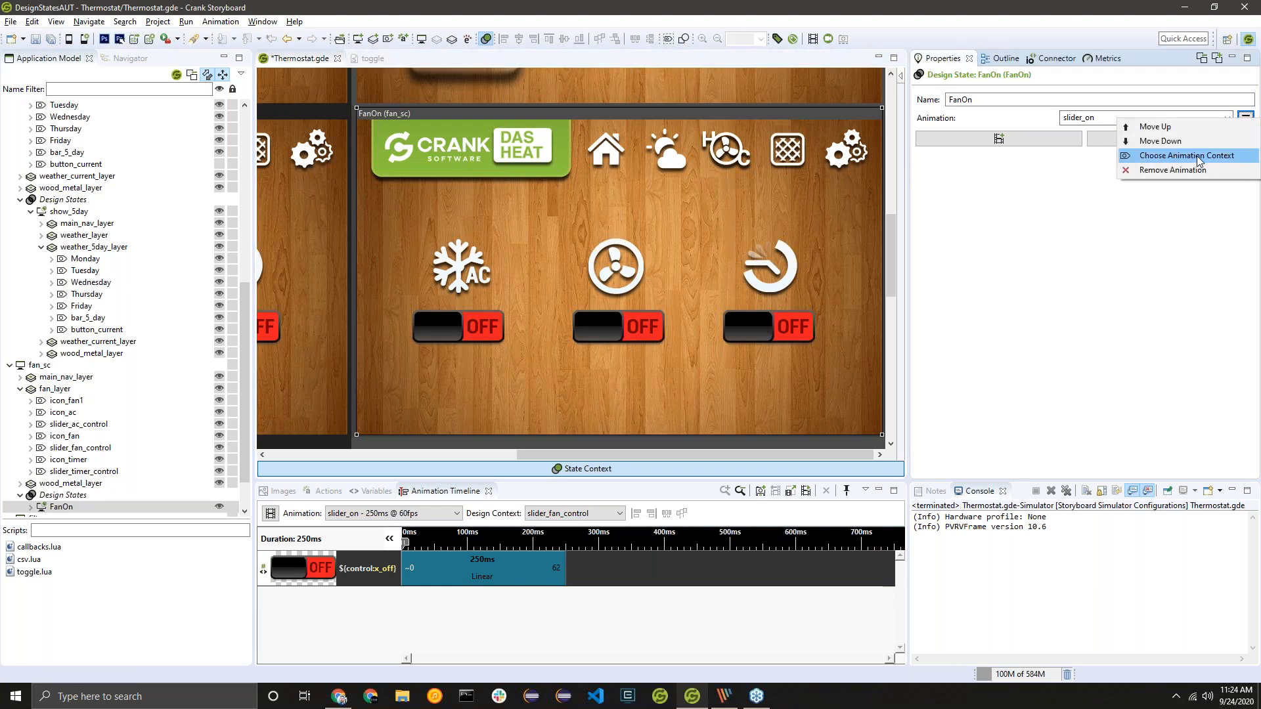
pyautogui.click(1196, 155)
pyautogui.write('slider')
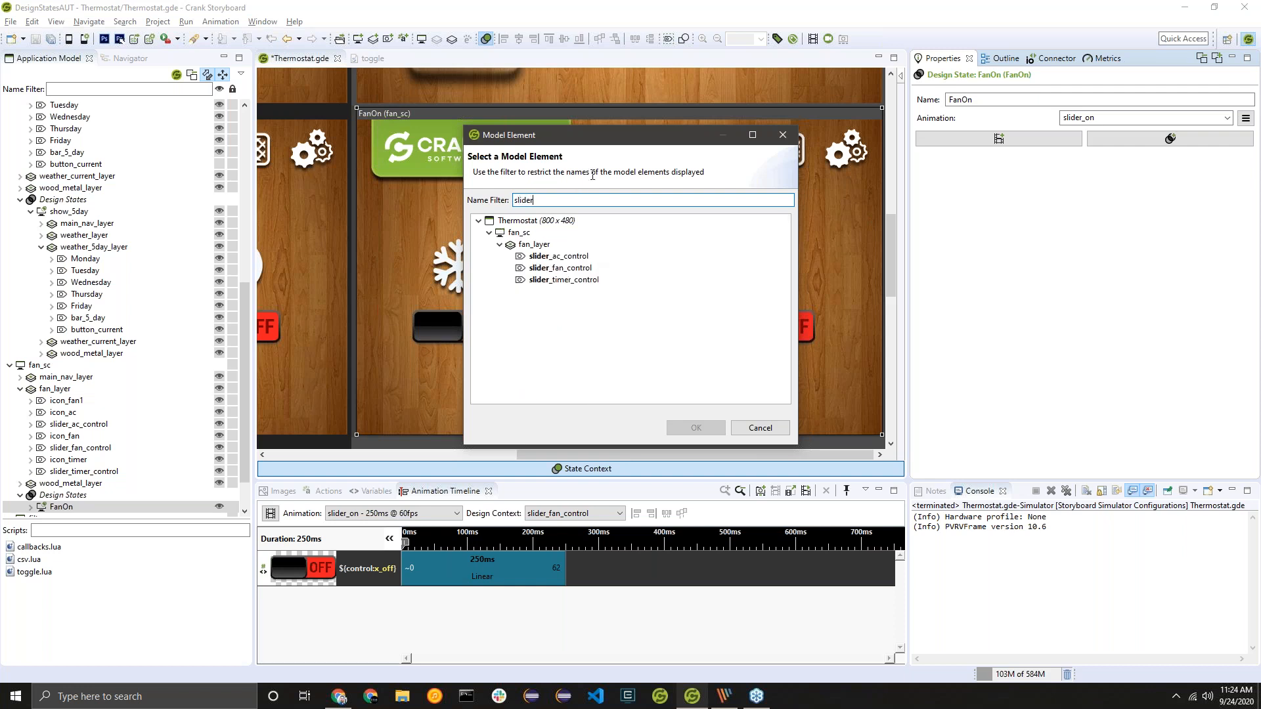
pyautogui.click(603, 266)
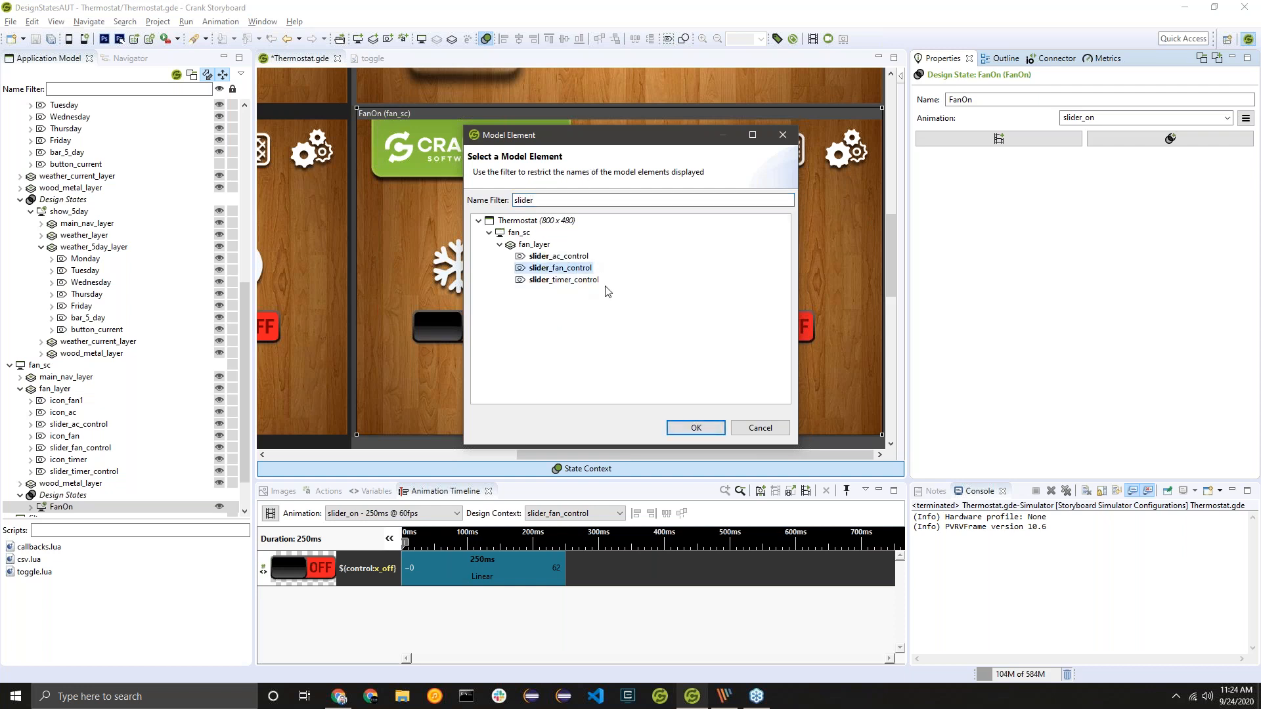
pyautogui.moveTo(664, 137); pyautogui.dragTo(919, 176)
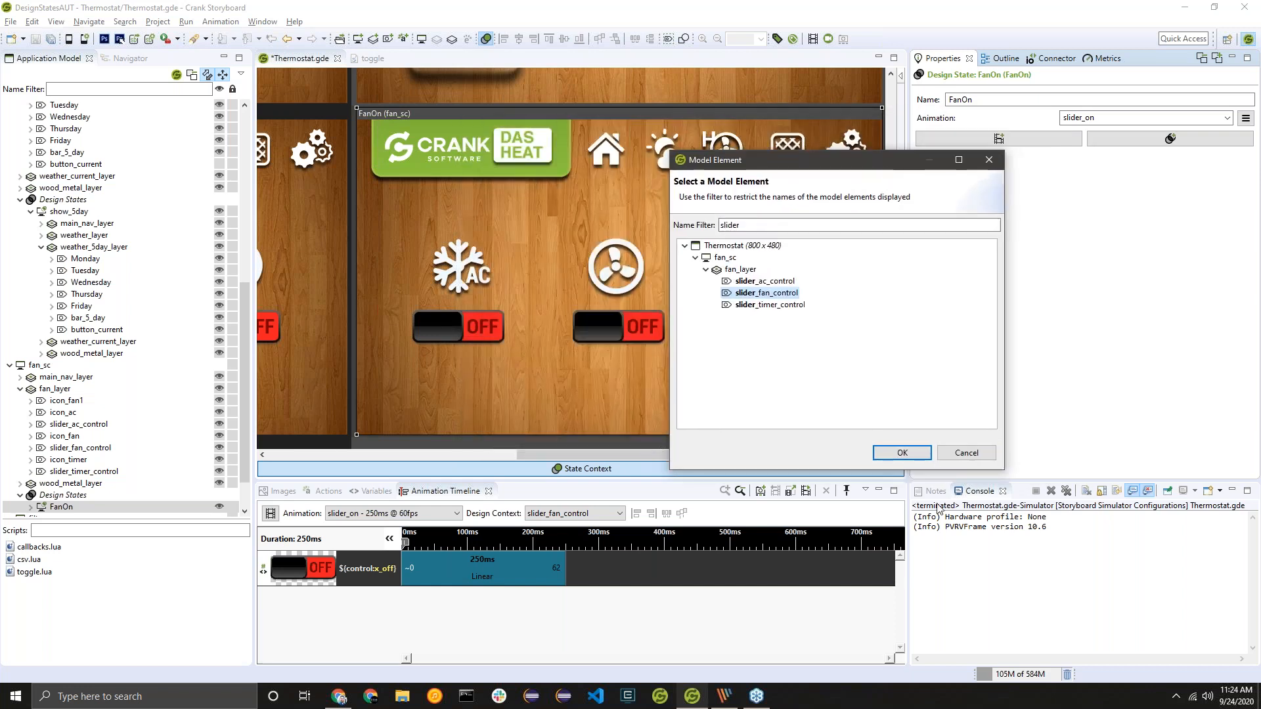
pyautogui.click(912, 454)
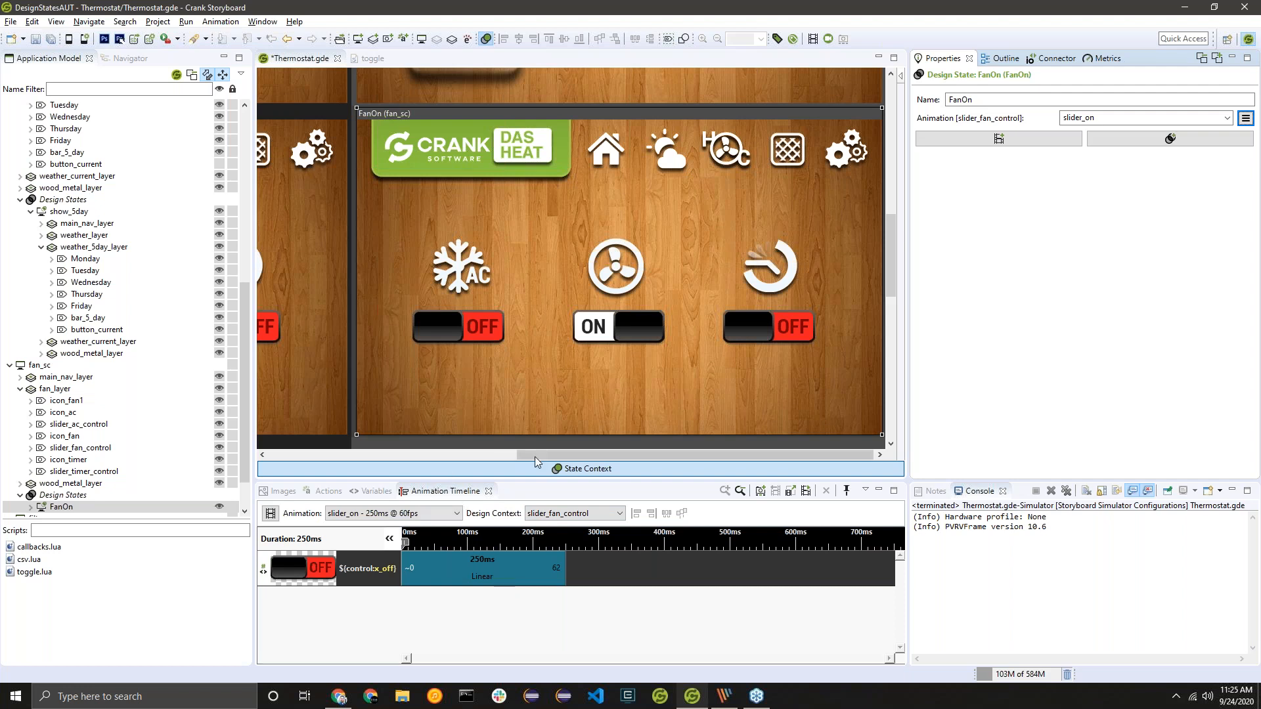
# Step: Inspect the animation list and the AC, fan and timer slider controls in the FanOn design state
pyautogui.moveTo(530, 455)
pyautogui.mouseDown()
pyautogui.moveTo(514, 452)
pyautogui.moveTo(703, 453)
pyautogui.moveTo(530, 453)
pyautogui.mouseUp()
pyautogui.scroll(-4, 545, 332)
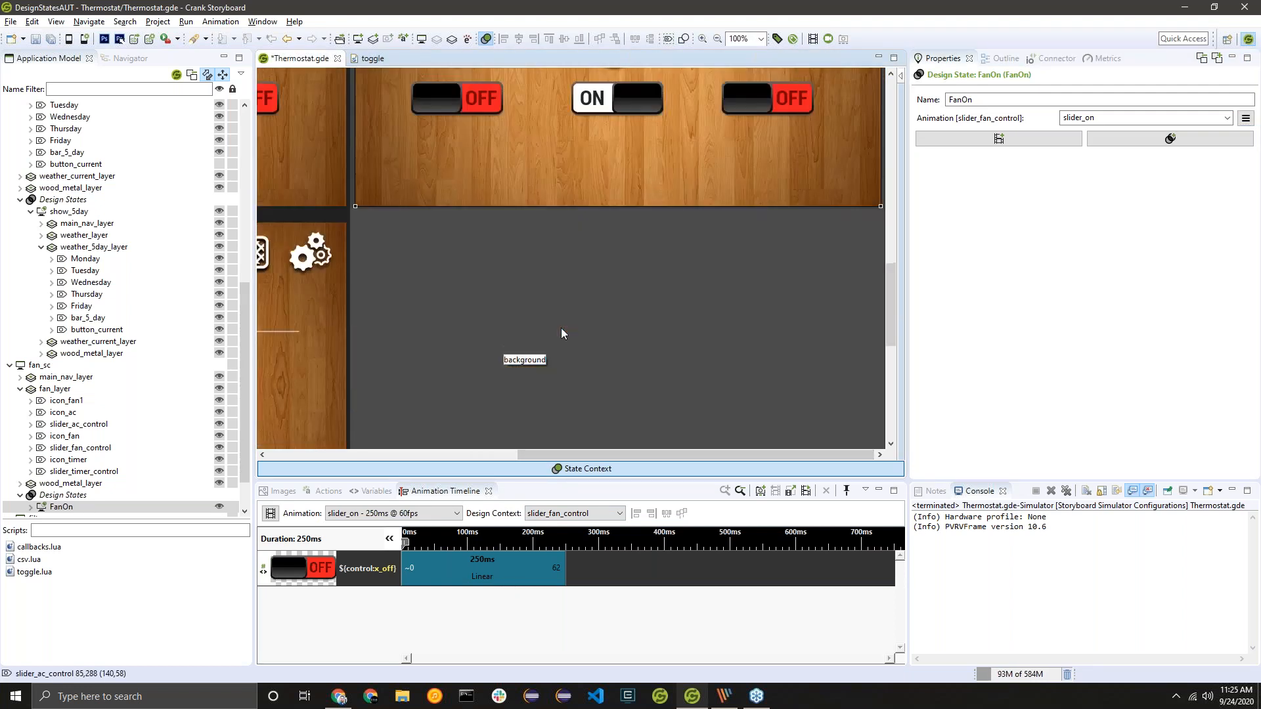
pyautogui.scroll(3, 562, 332)
pyautogui.scroll(1, 535, 394)
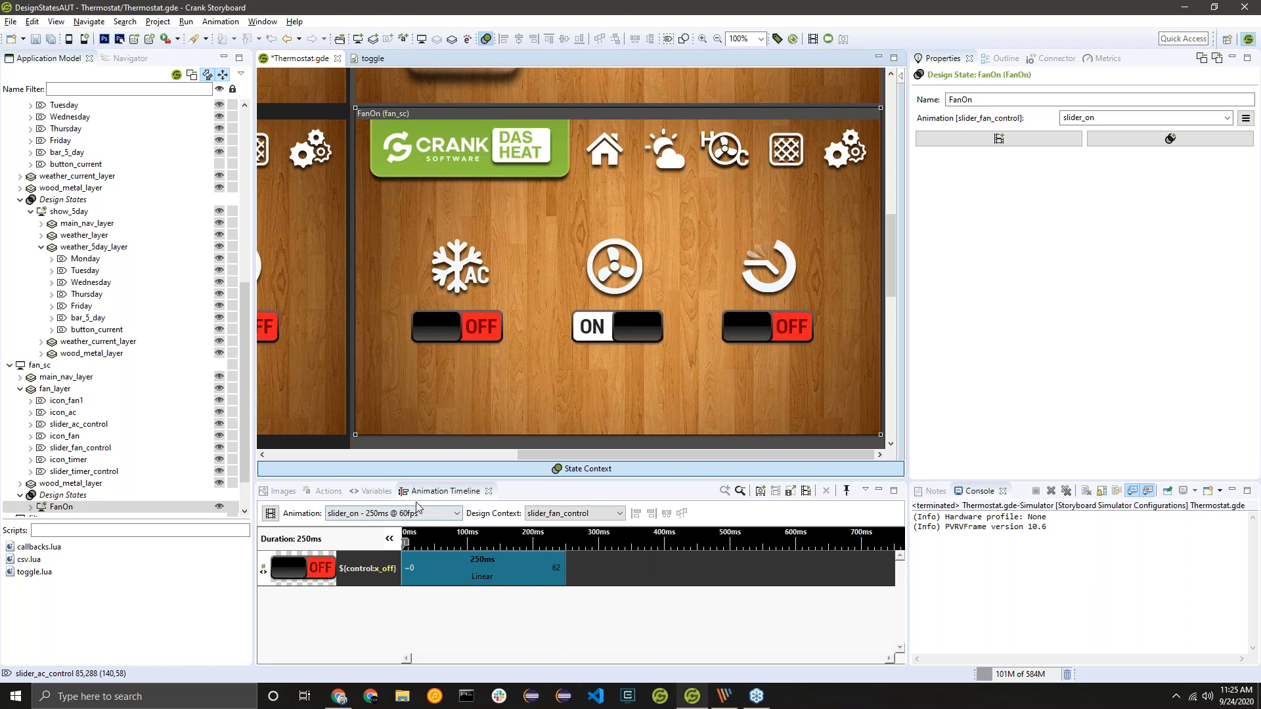
pyautogui.click(270, 513)
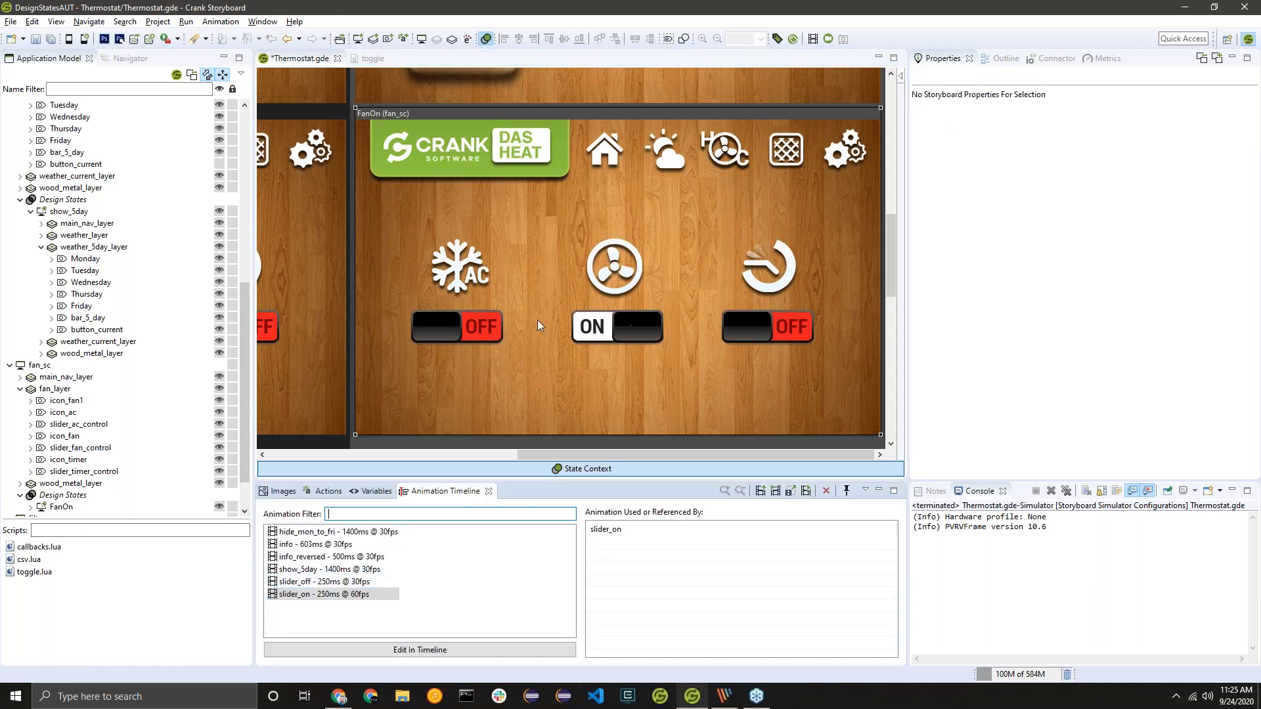
pyautogui.click(446, 339)
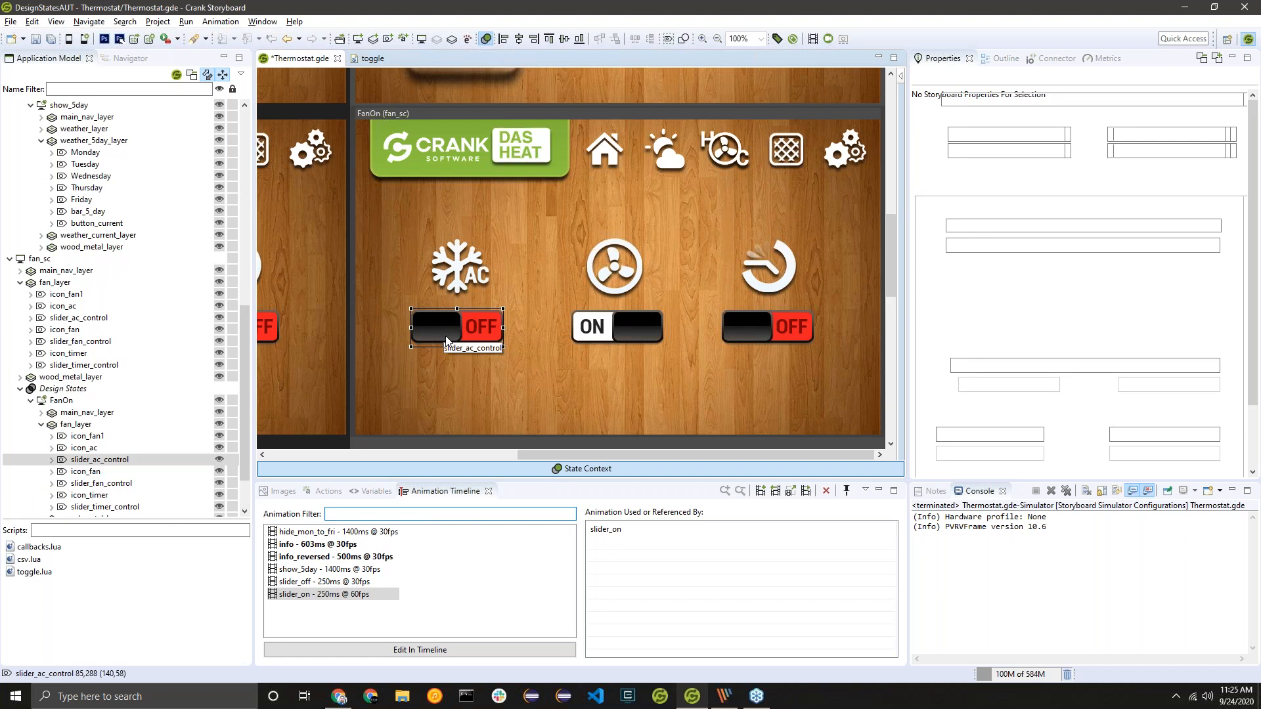
pyautogui.click(621, 333)
pyautogui.click(754, 329)
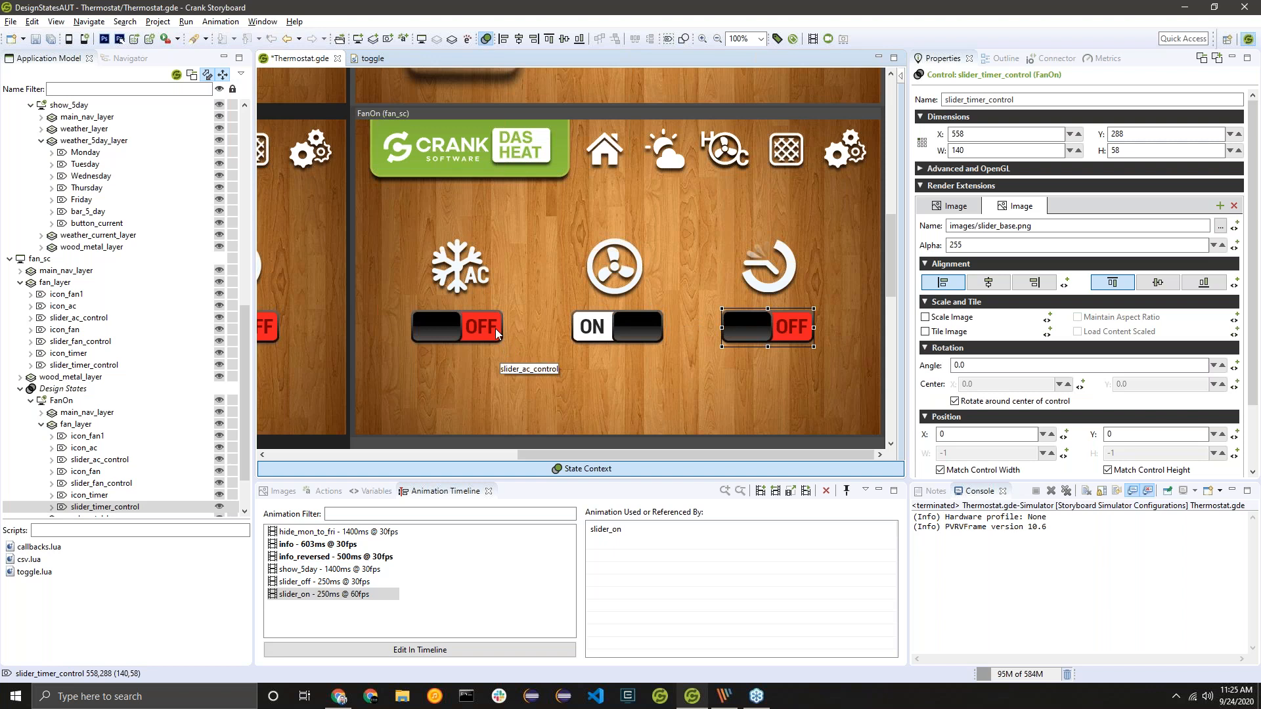
pyautogui.scroll(-2, 517, 234)
pyautogui.scroll(2, 517, 233)
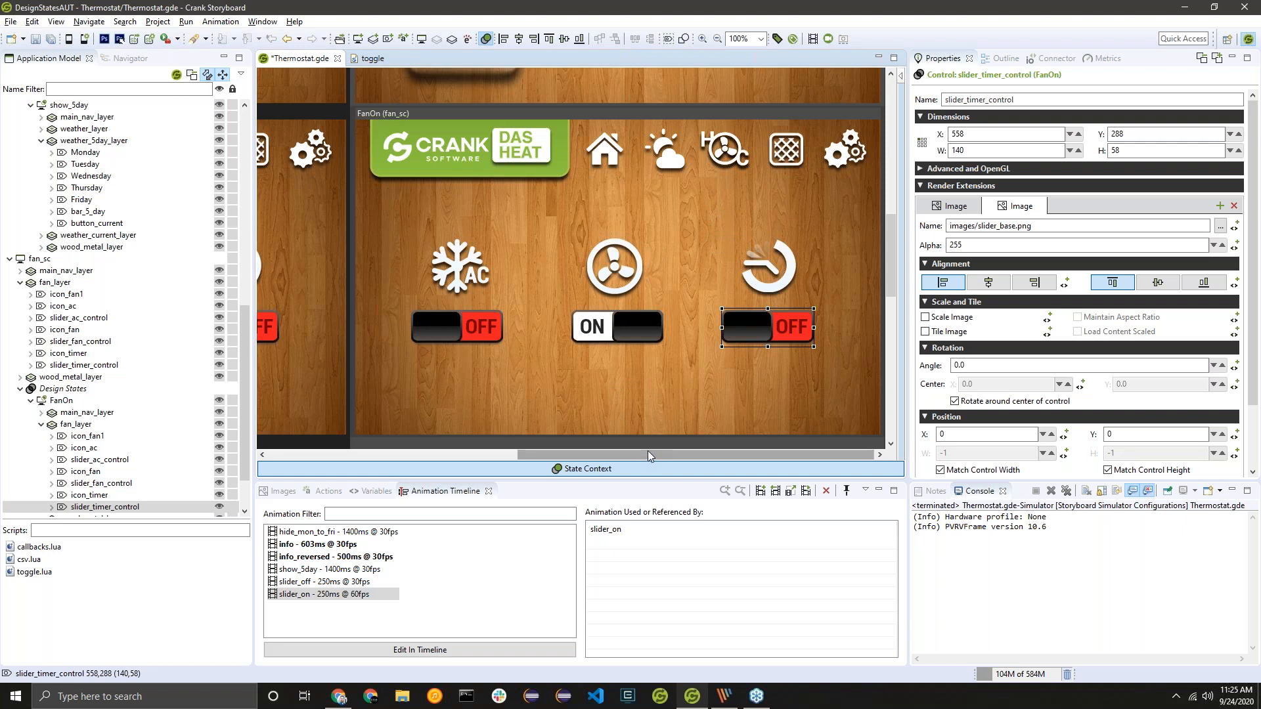
pyautogui.moveTo(645, 450)
pyautogui.mouseDown()
pyautogui.moveTo(423, 457)
pyautogui.moveTo(652, 451)
pyautogui.mouseUp()
# Step: Add slider_off as a second animation in the FanOn design state
pyautogui.click(553, 114)
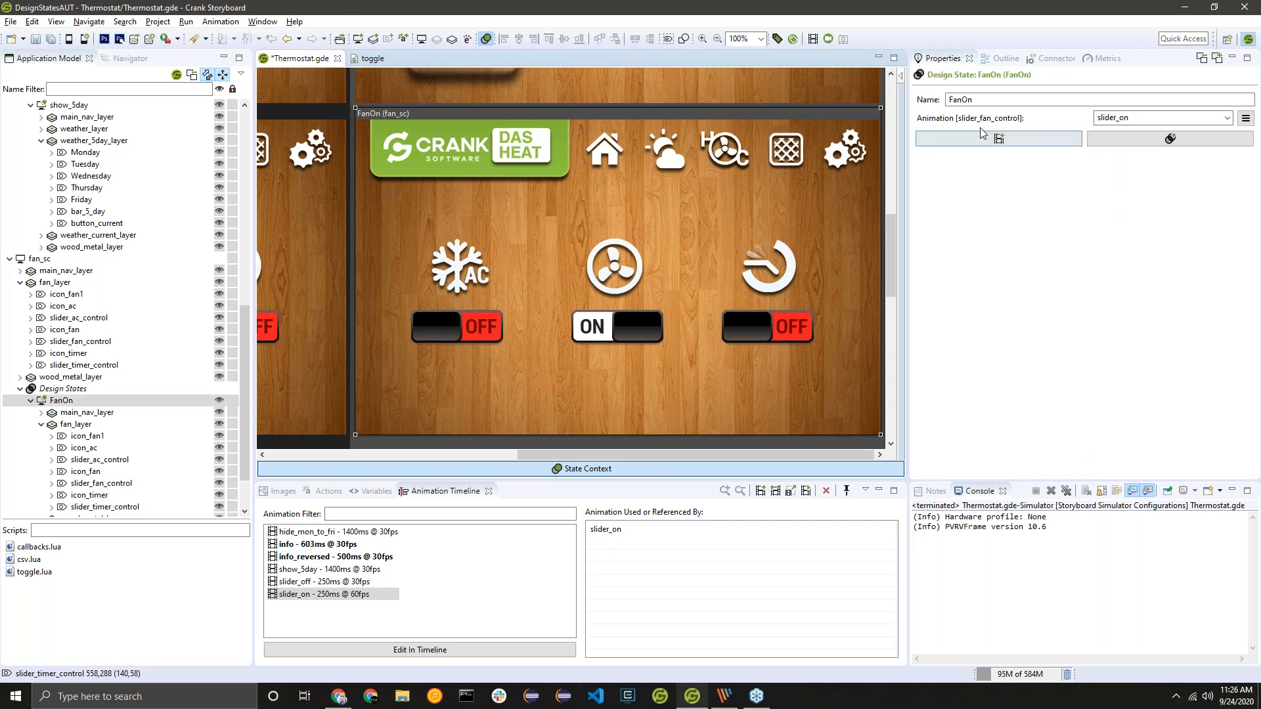
pyautogui.click(1045, 139)
pyautogui.click(1228, 140)
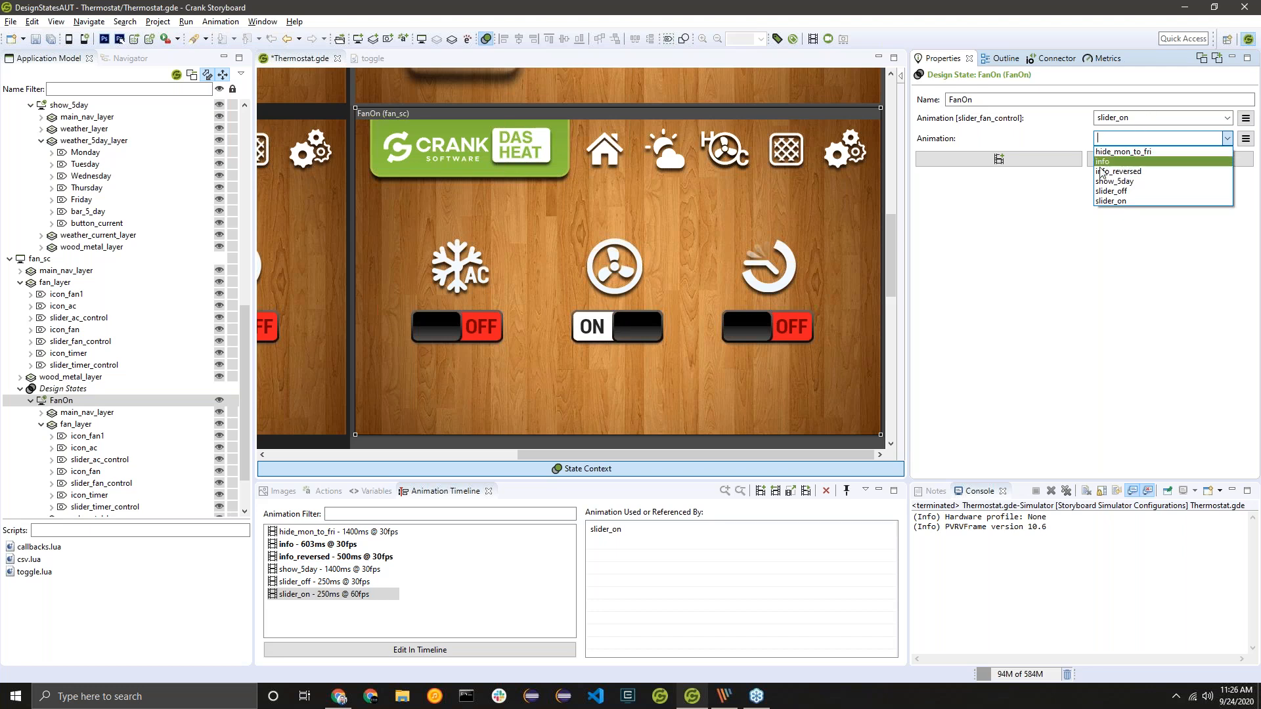
pyautogui.click(1112, 191)
# Step: Set the slider_off animation's context to fan_sc's slider_fan_control, filtering the model elements by "slider"
pyautogui.click(1246, 140)
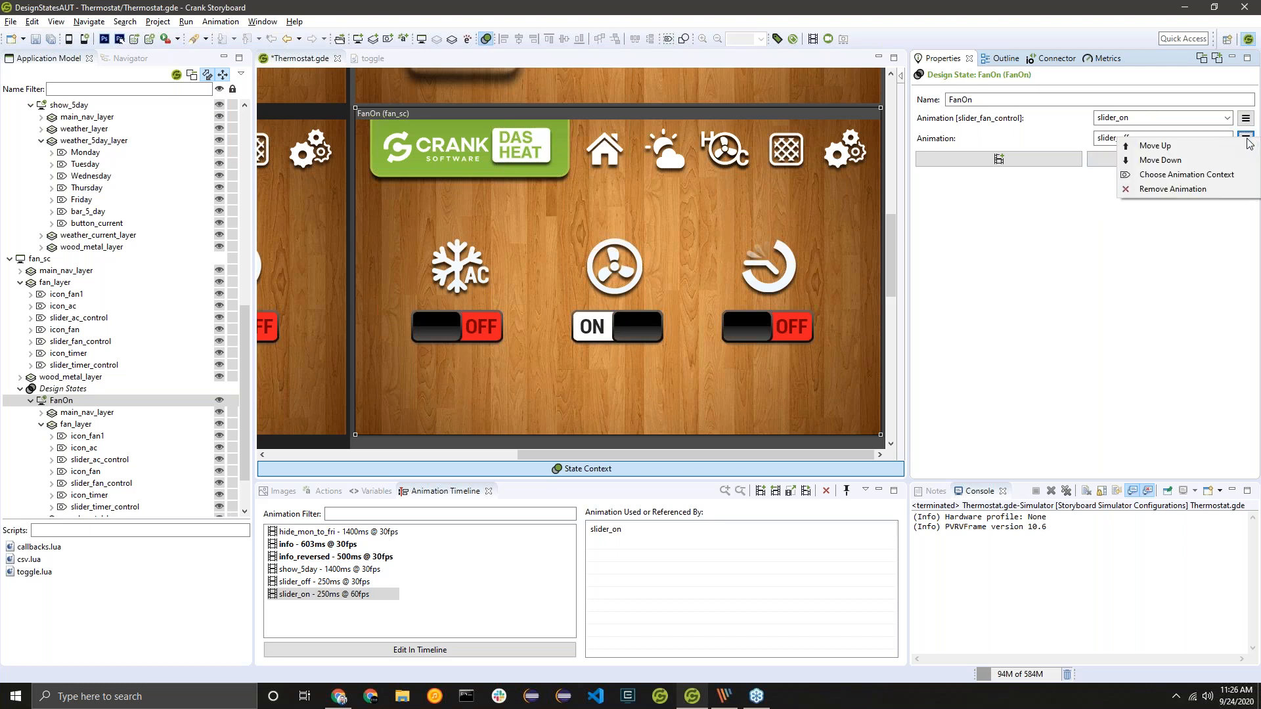
pyautogui.click(1182, 176)
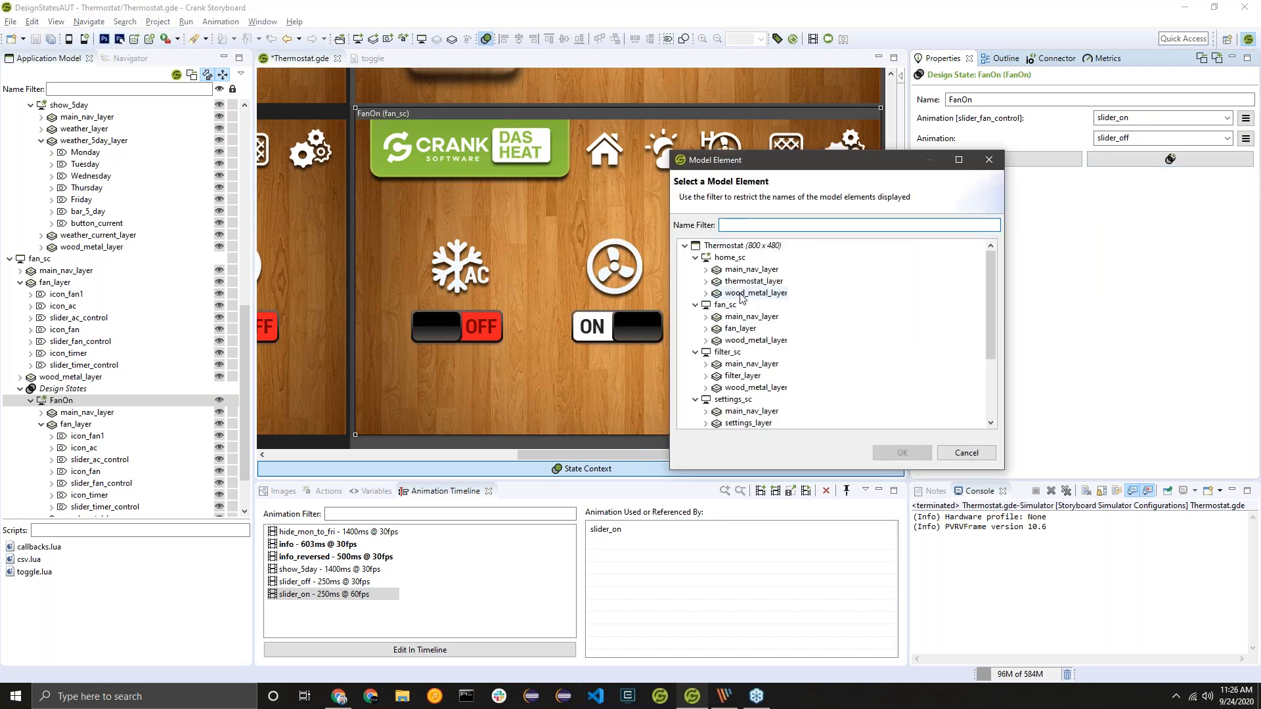
pyautogui.scroll(-1, 779, 283)
pyautogui.write('s')
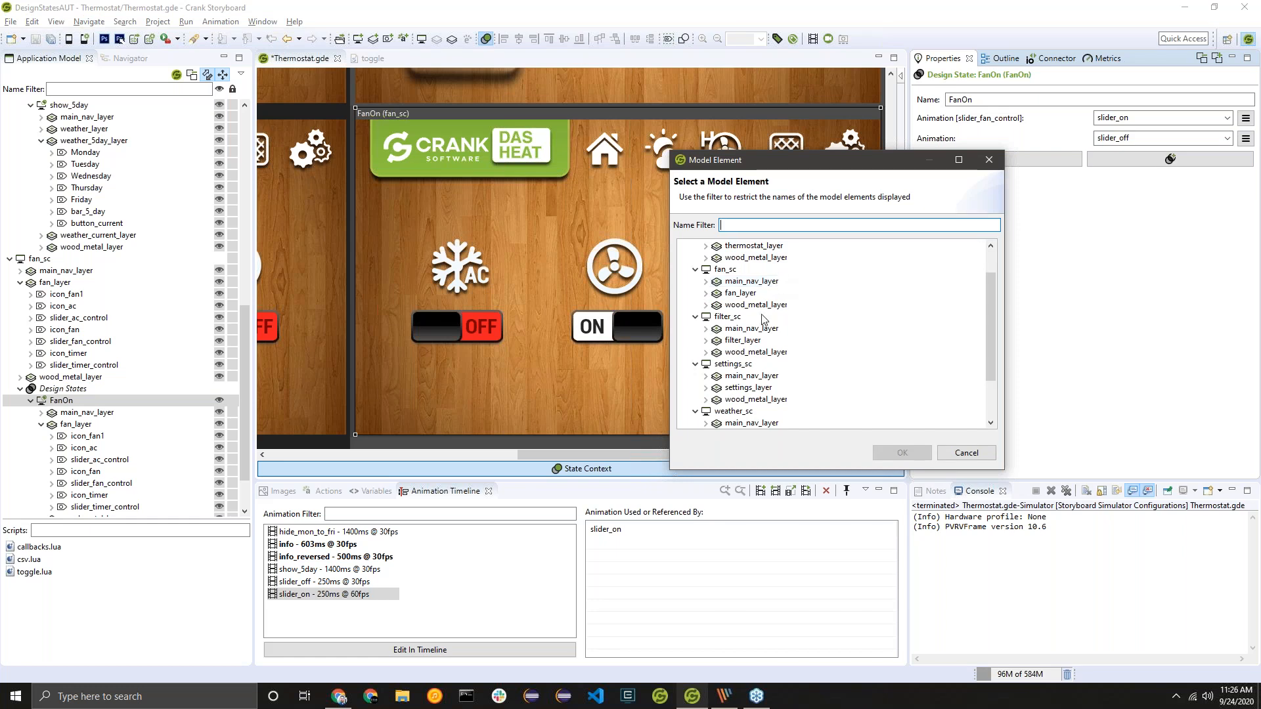
pyautogui.write('lider')
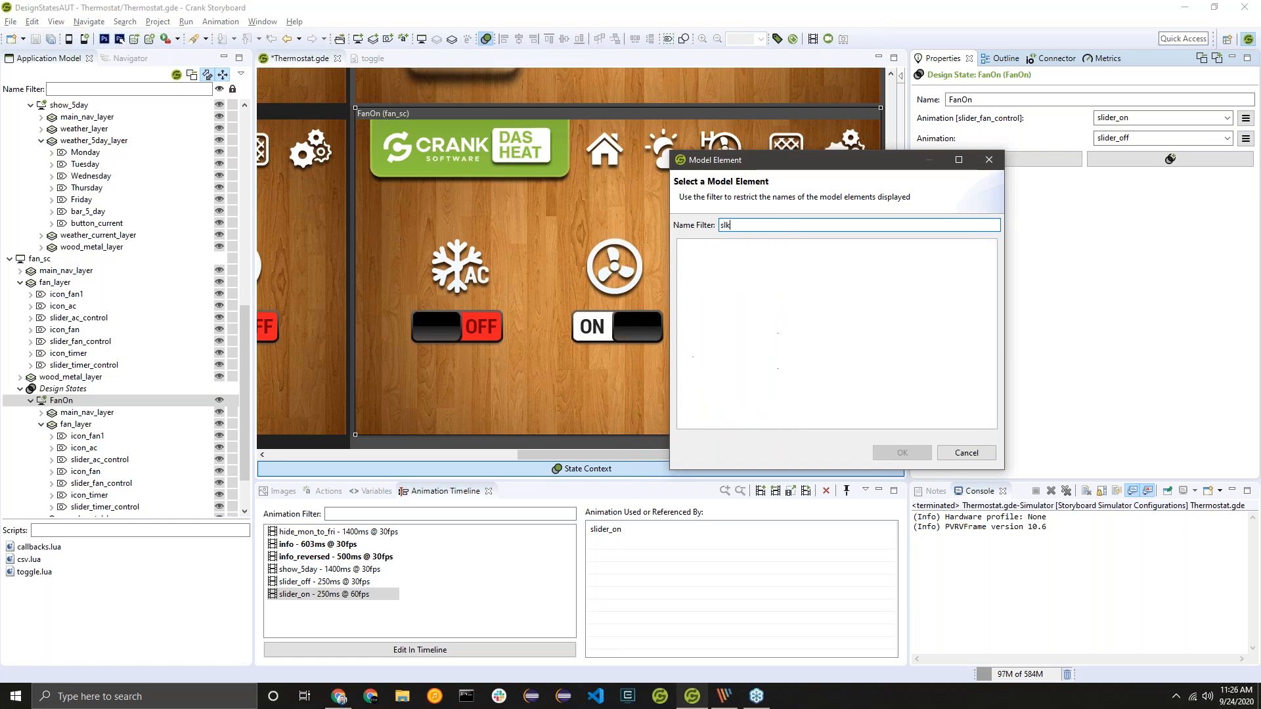
pyautogui.click(788, 293)
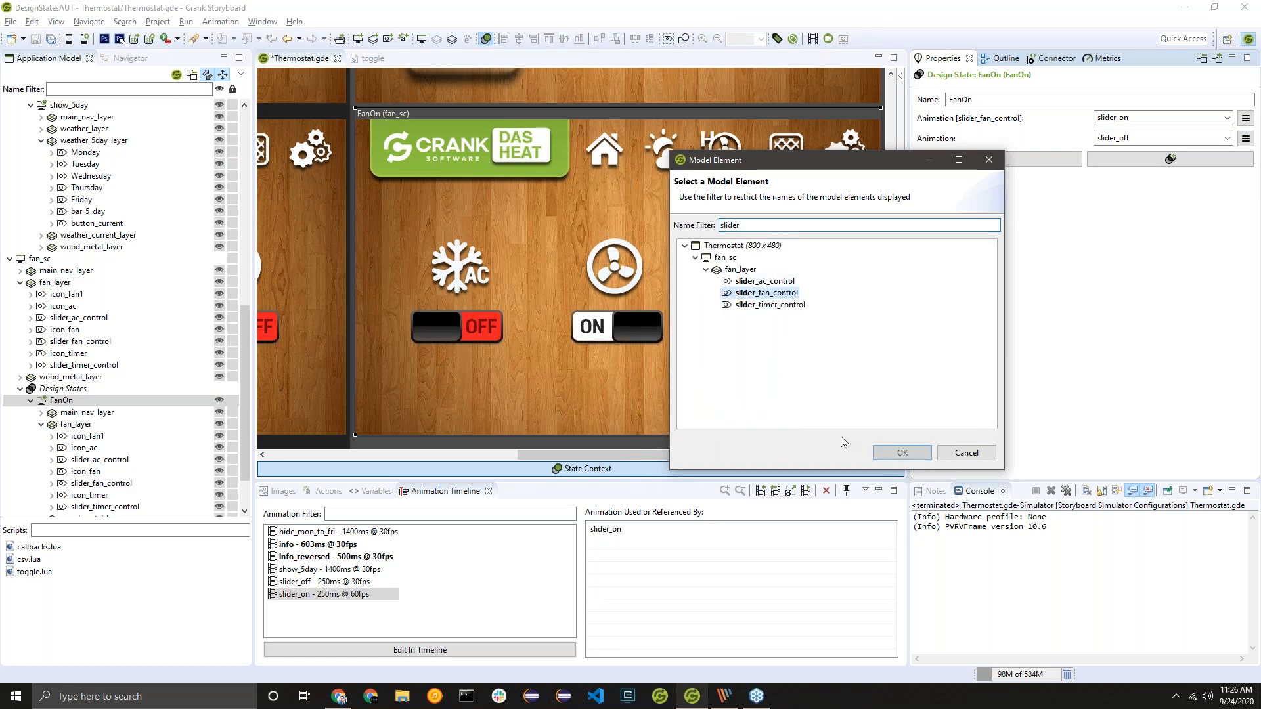
pyautogui.click(902, 453)
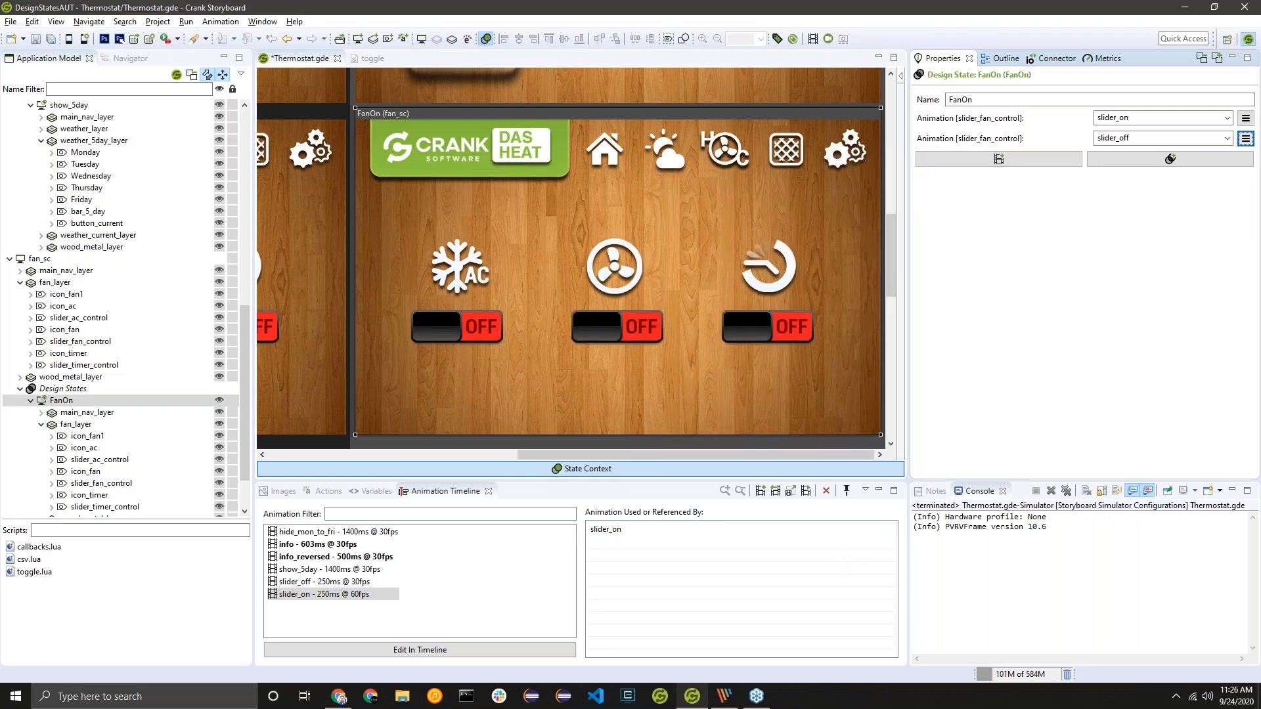
# Step: Move slider_off above slider_on in the FanOn state's animation order, and remove slider_off from the state
pyautogui.click(1246, 139)
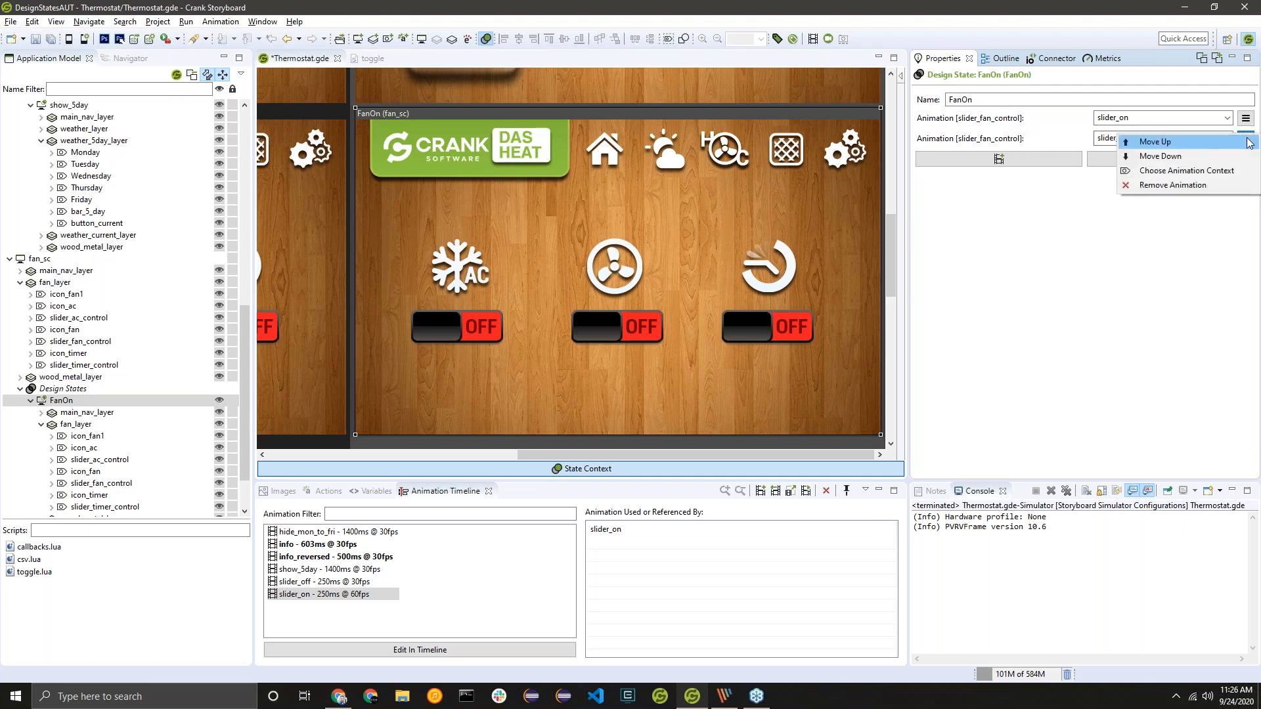
pyautogui.click(1204, 143)
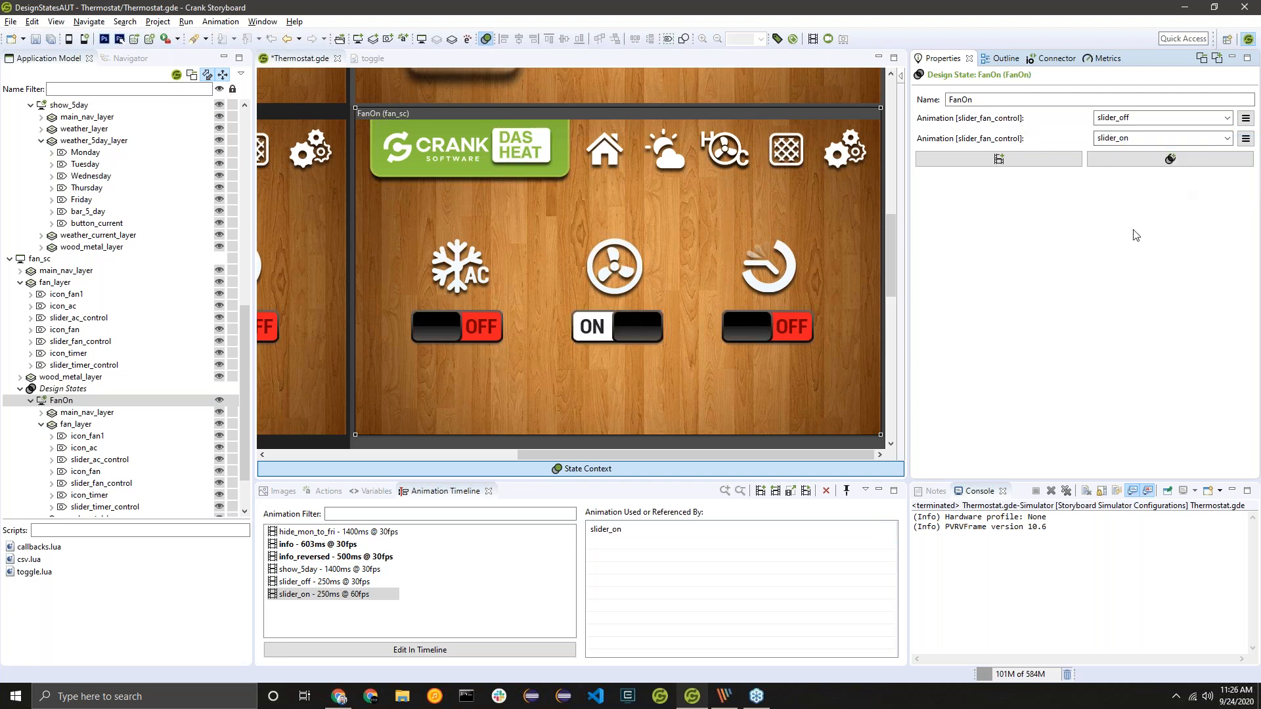
pyautogui.click(1156, 138)
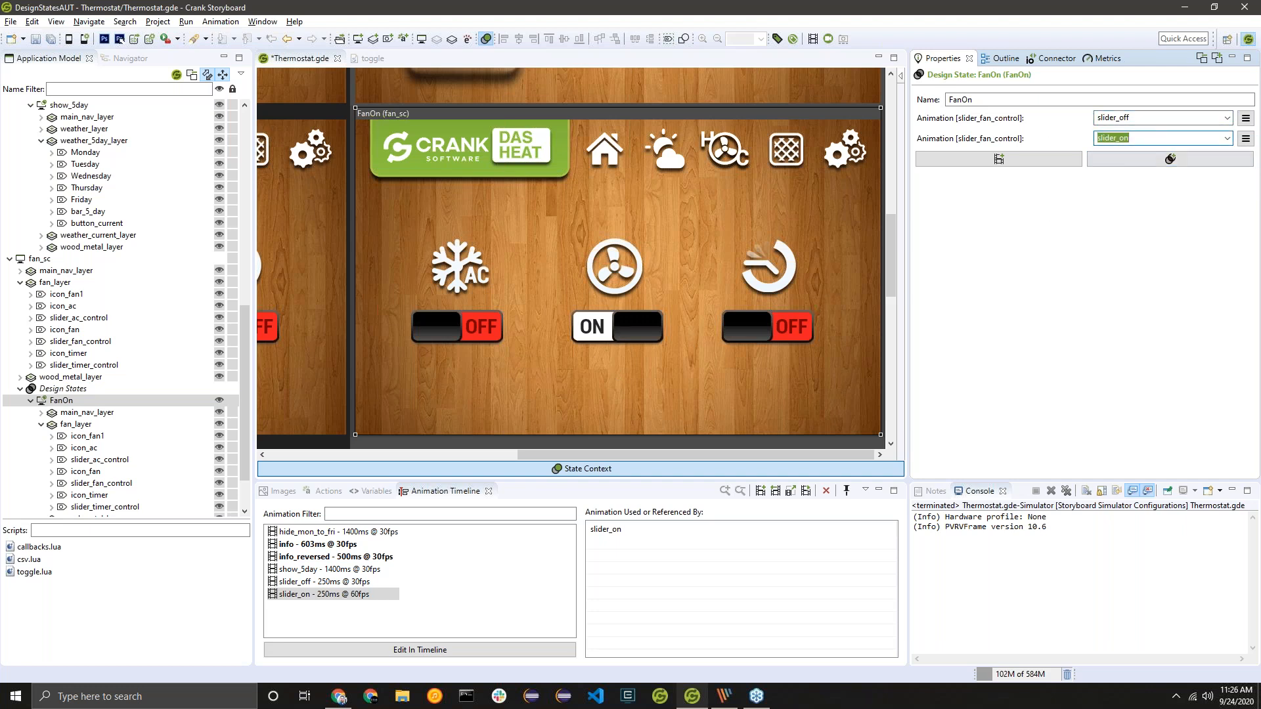
pyautogui.click(1246, 117)
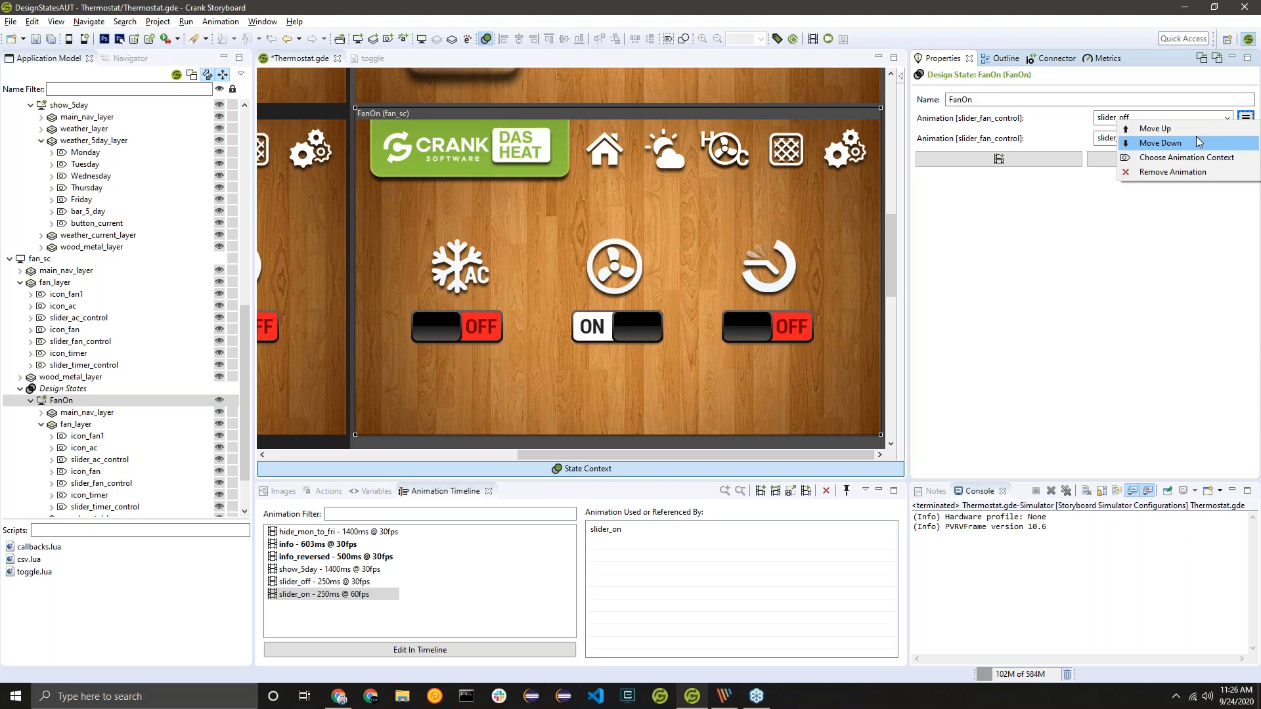
pyautogui.click(1228, 174)
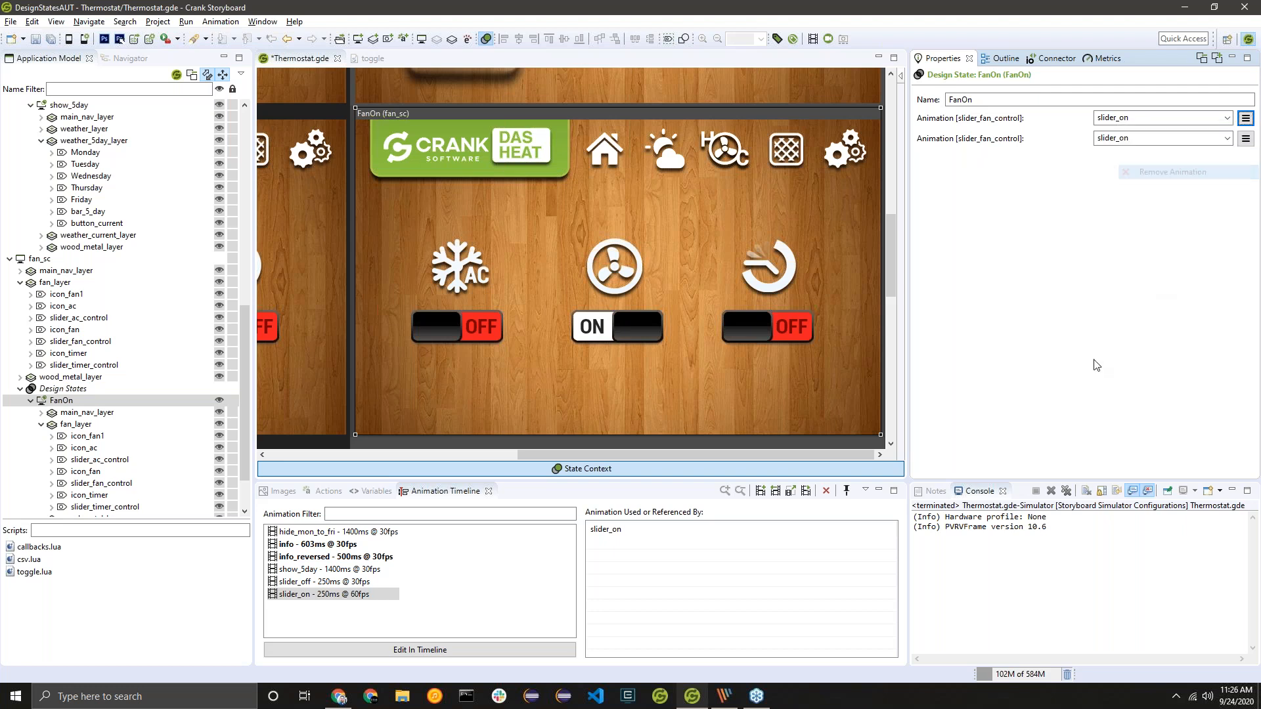
# Step: Look over the filter_sc and settings_sc screens and examine the metal1 background control's properties in settings_sc
pyautogui.scroll(-6, 597, 268)
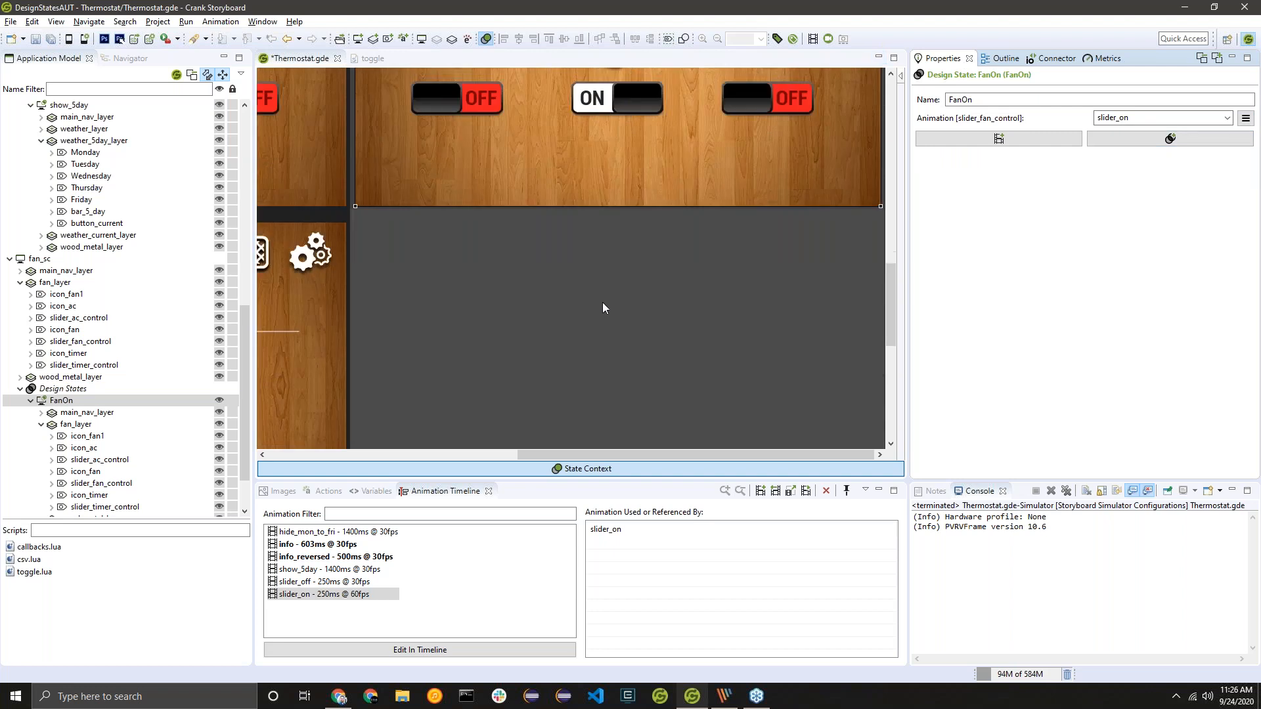
pyautogui.moveTo(633, 453); pyautogui.dragTo(420, 423)
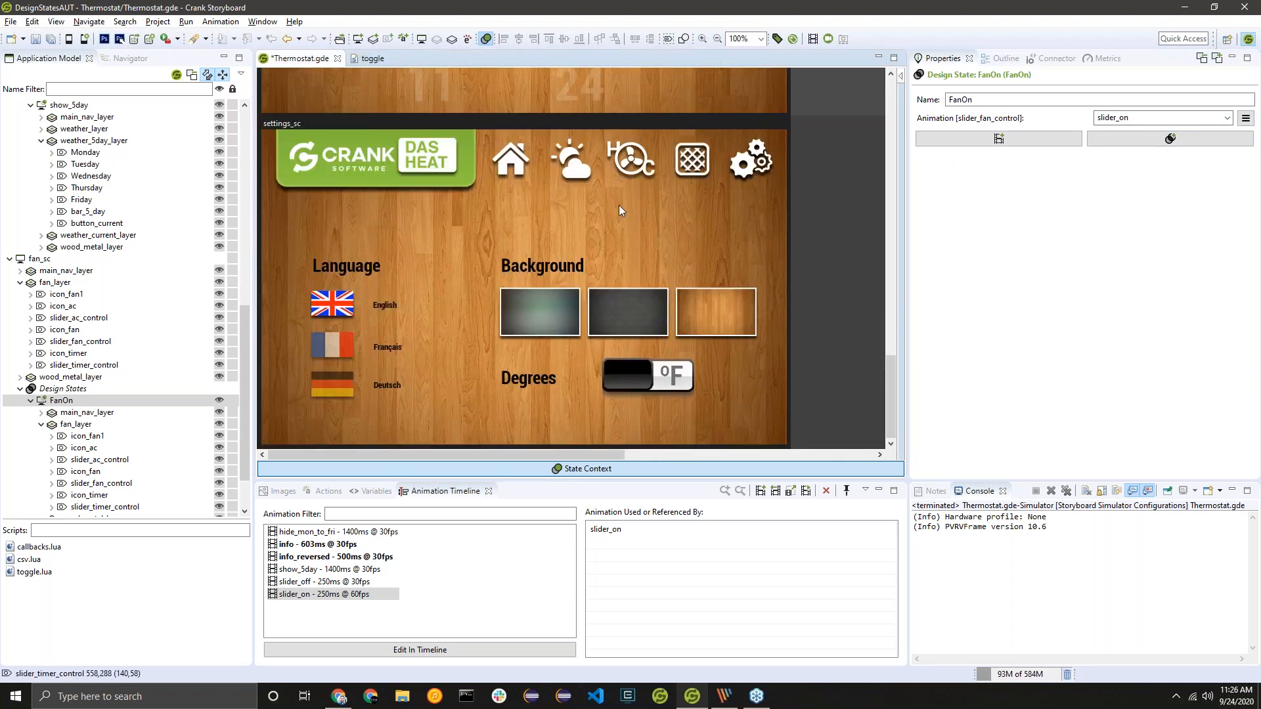
pyautogui.scroll(2, 619, 205)
pyautogui.scroll(4, 480, 129)
pyautogui.scroll(4, 628, 265)
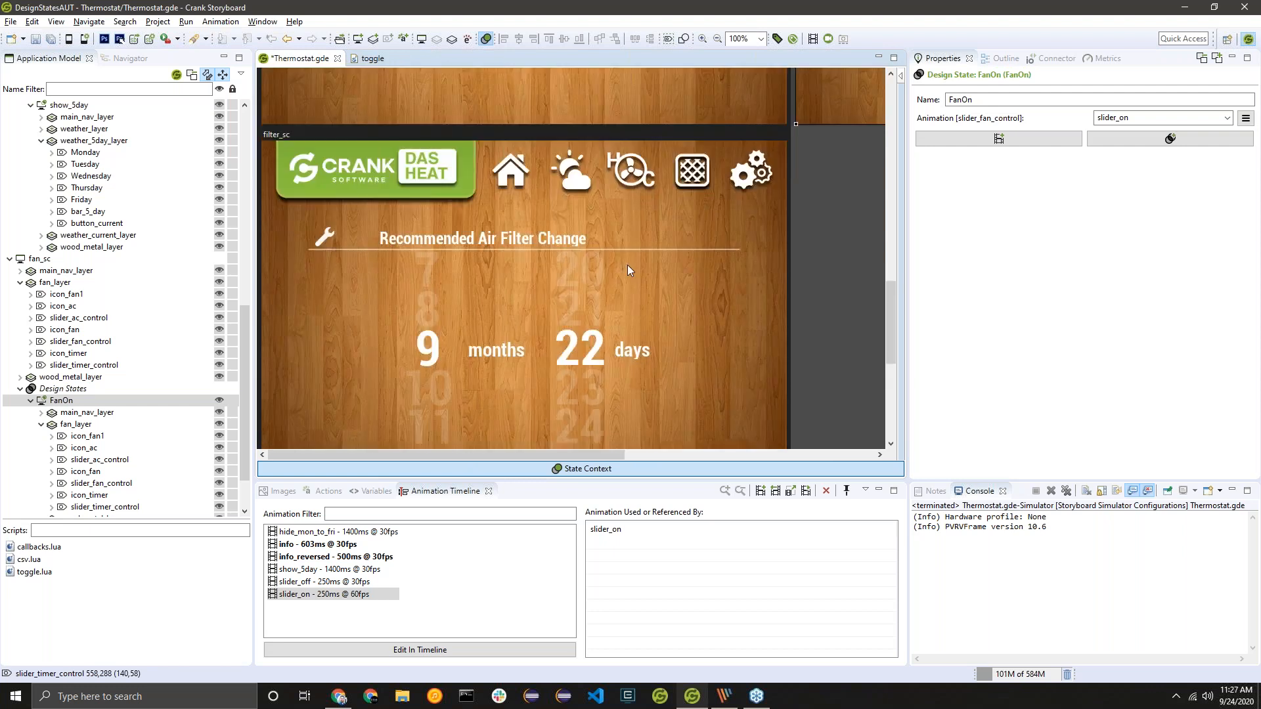
pyautogui.scroll(-3, 379, 230)
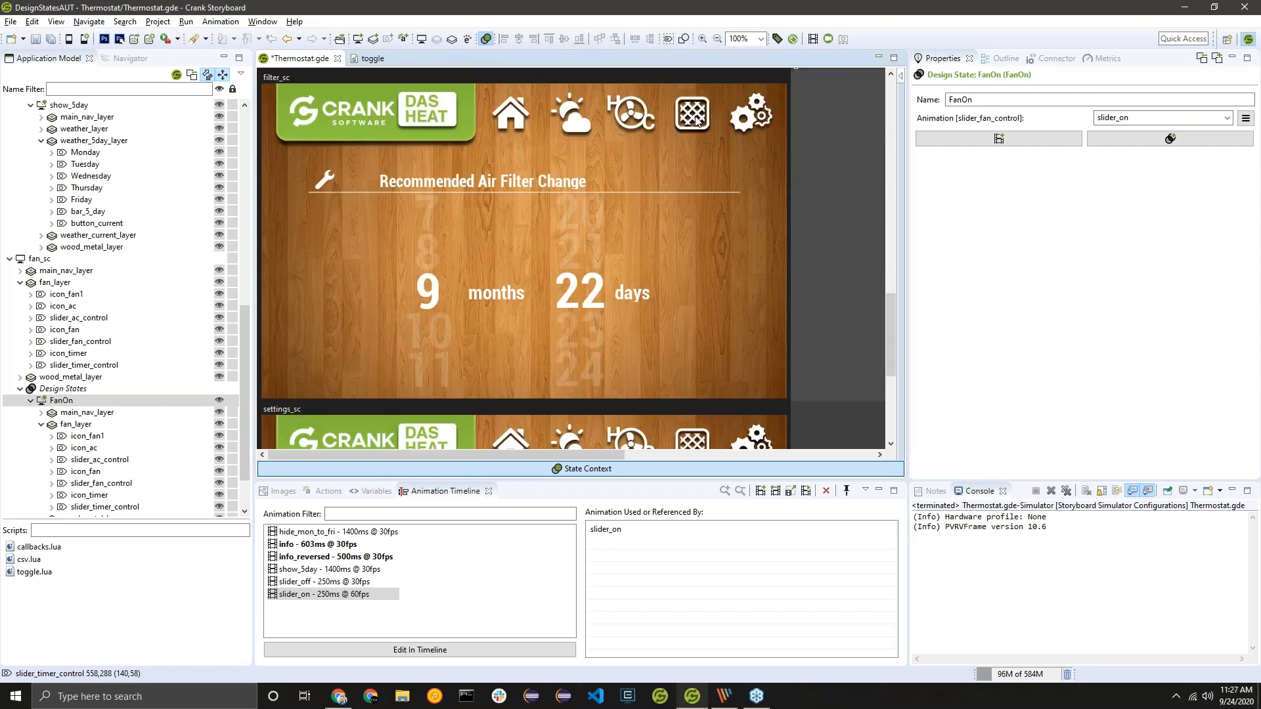
pyautogui.scroll(-3, 581, 314)
pyautogui.scroll(4, 588, 296)
pyautogui.scroll(-5, 595, 302)
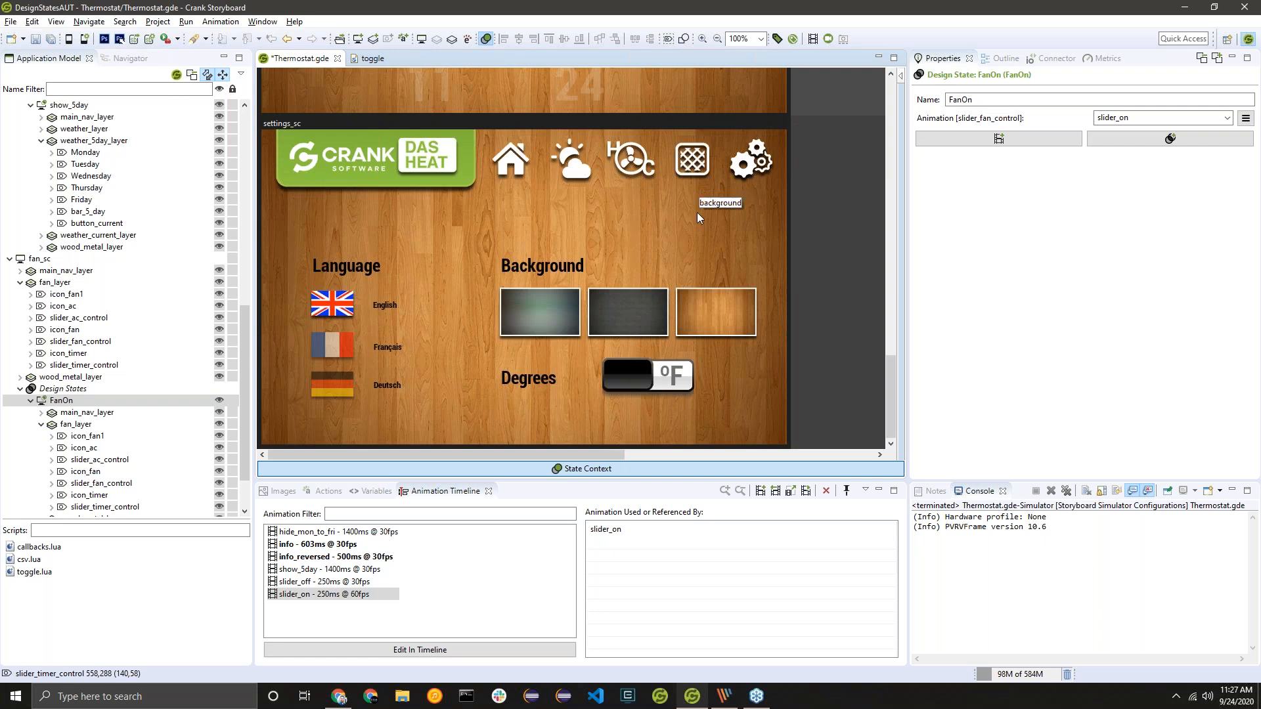
pyautogui.click(637, 314)
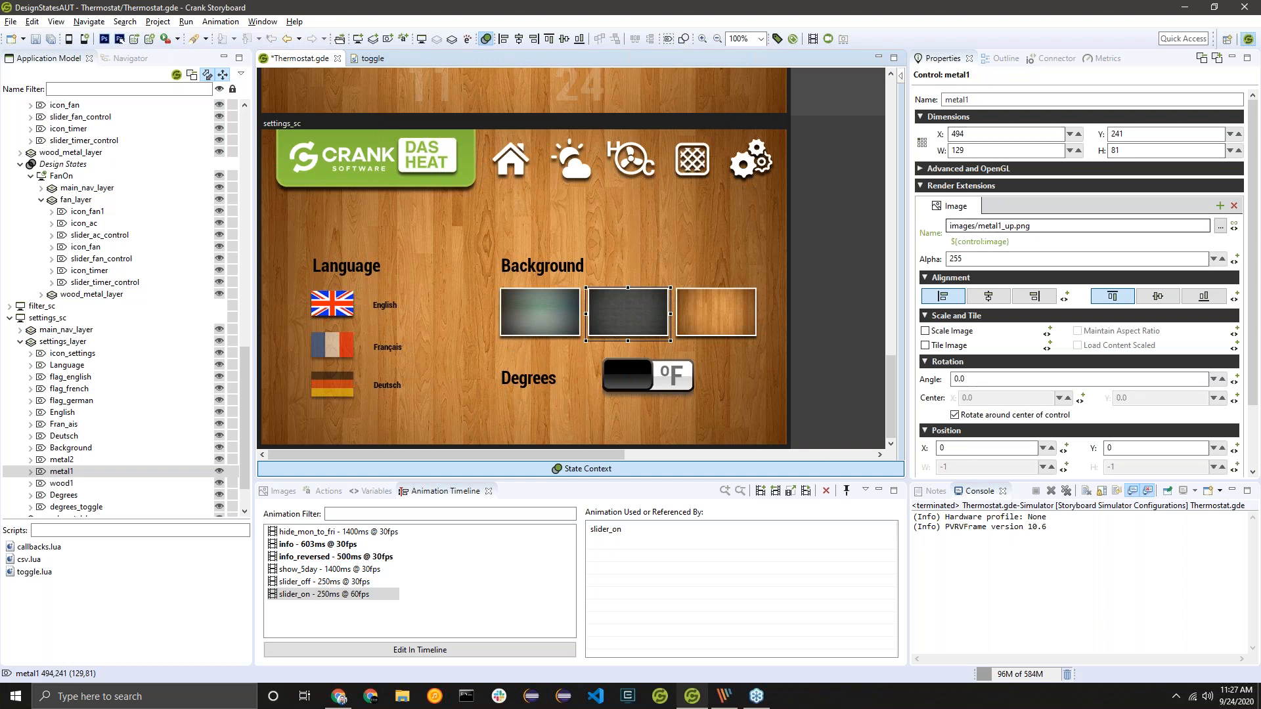
# Step: Add a design state named Metal1 to the settings_sc screen
pyautogui.rightClick(570, 121)
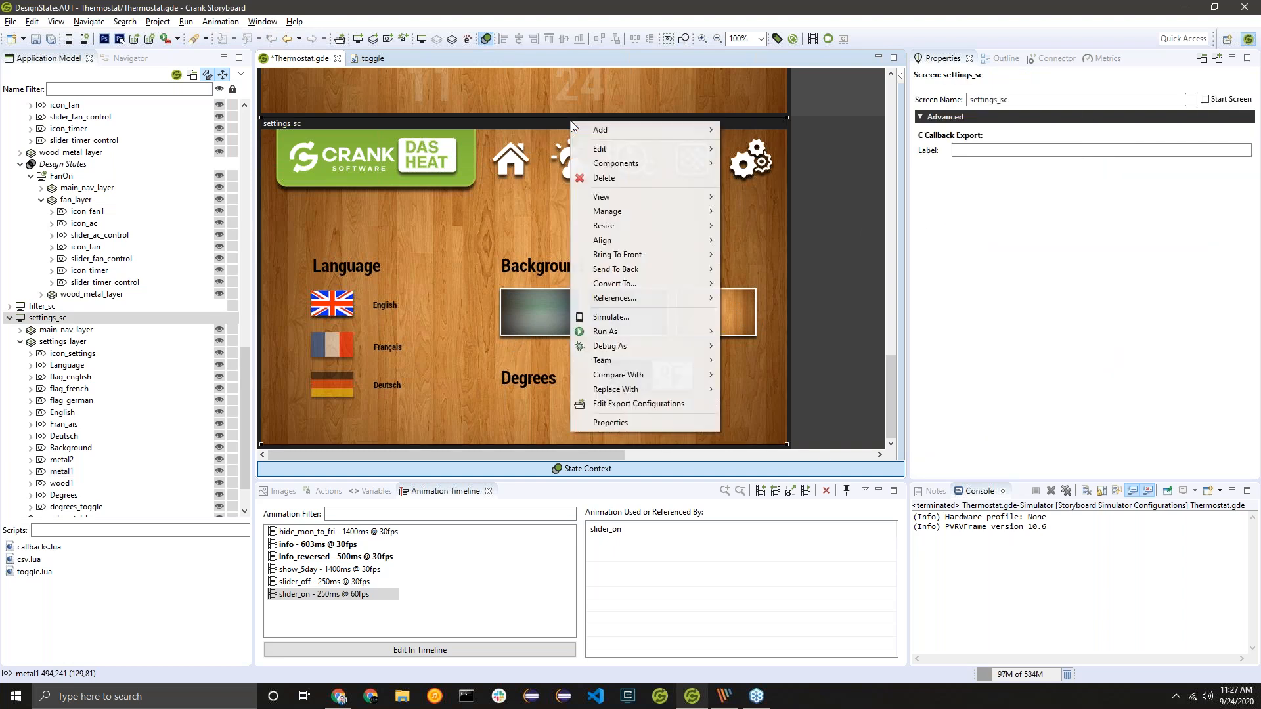
pyautogui.moveTo(631, 130)
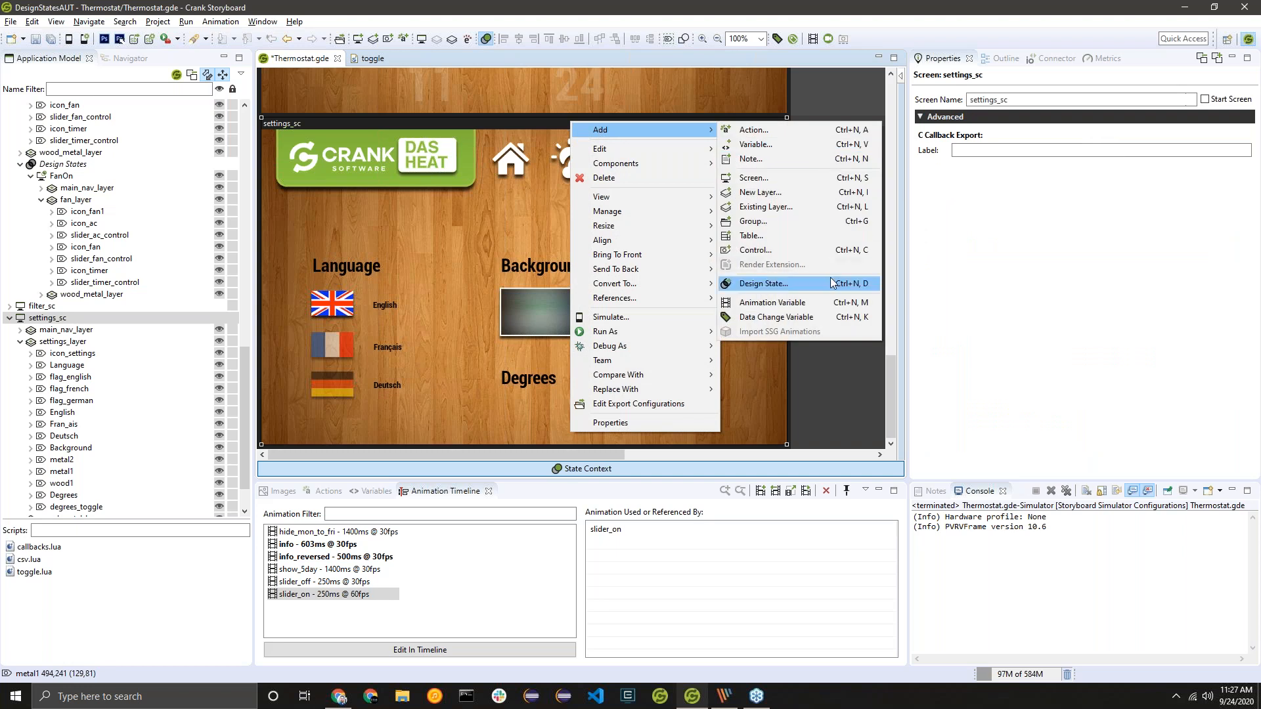
pyautogui.click(832, 283)
pyautogui.doubleClick(632, 437)
pyautogui.write('Metal1')
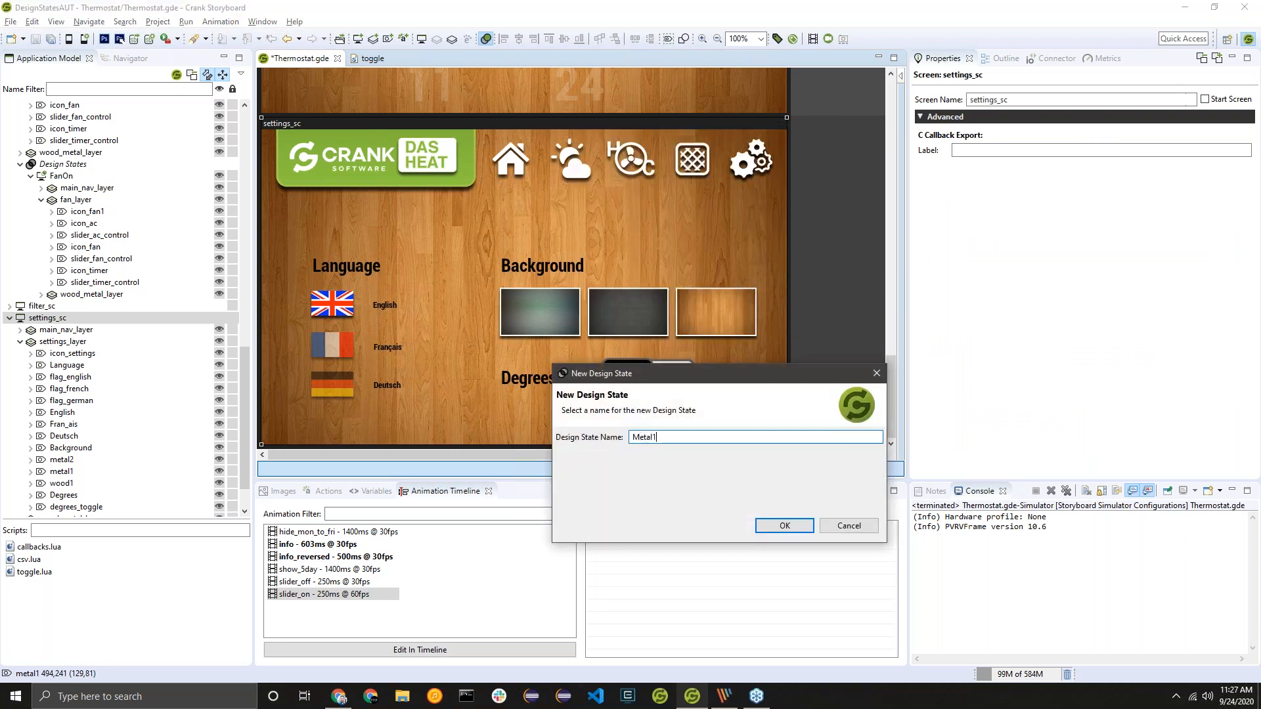
pyautogui.click(802, 529)
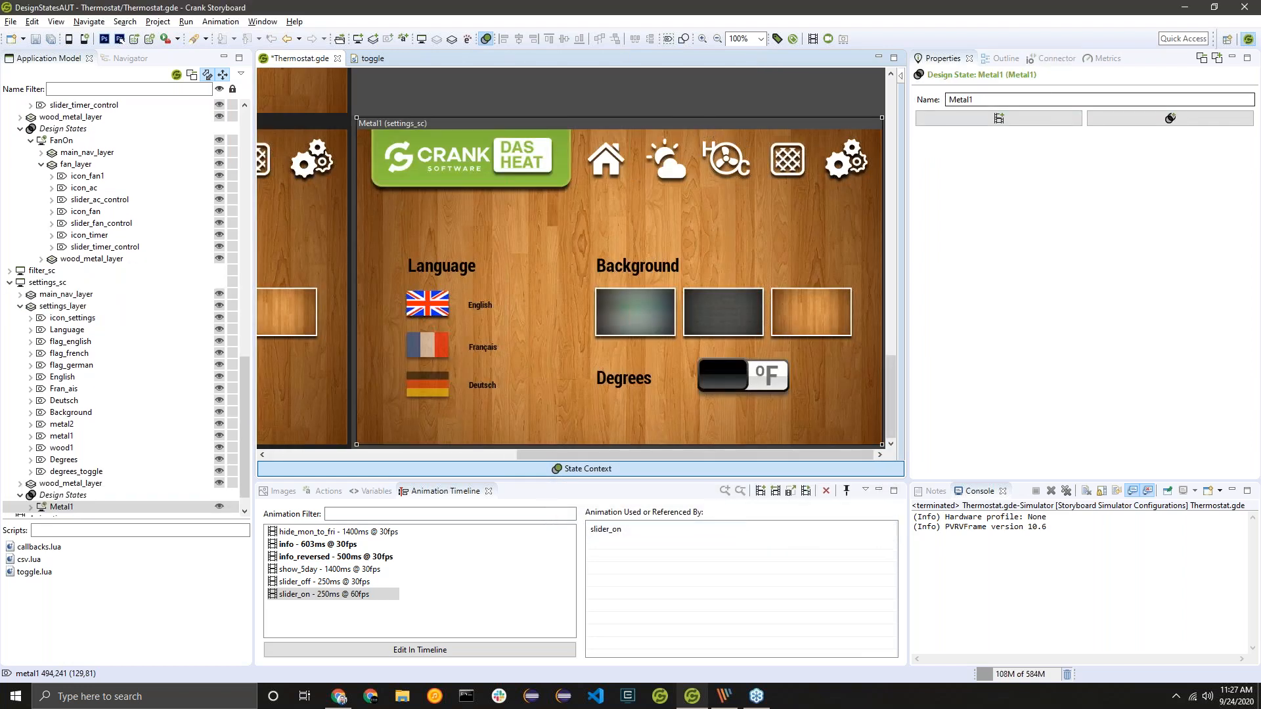
# Step: Set the background control's image to bg_metal_1.png in the Metal1 state of settings_sc
pyautogui.click(757, 216)
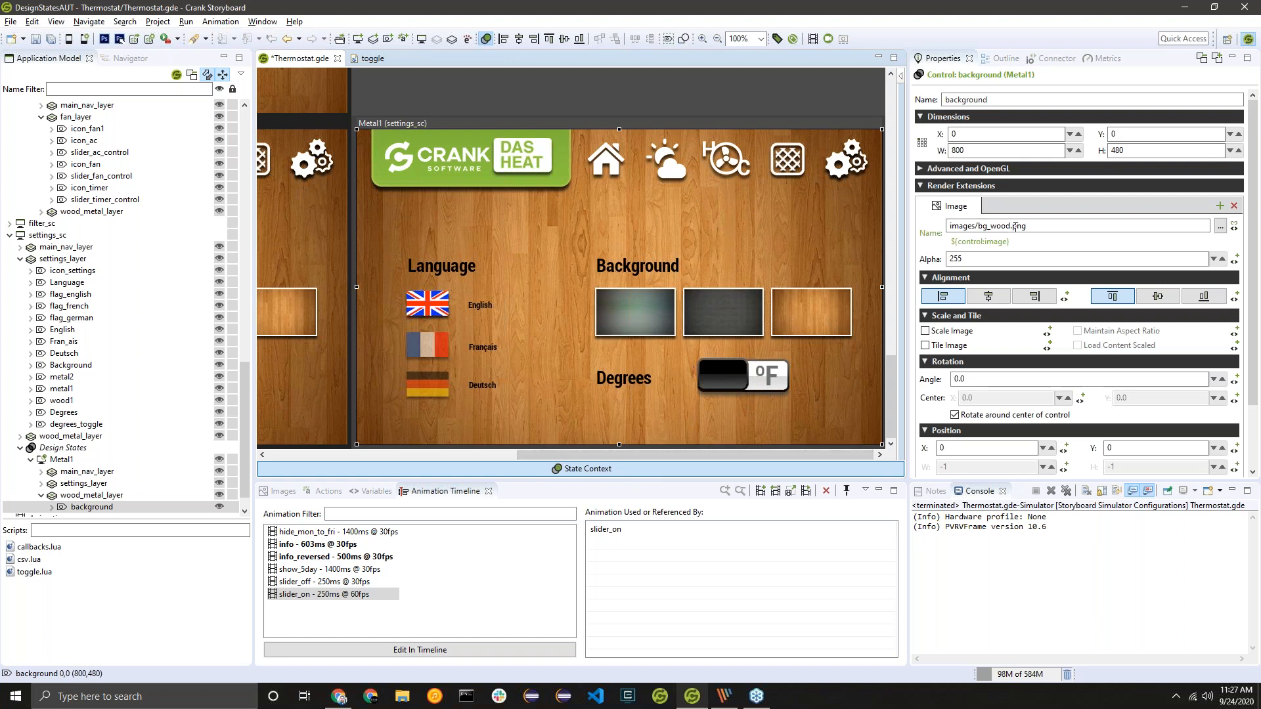
pyautogui.click(1220, 226)
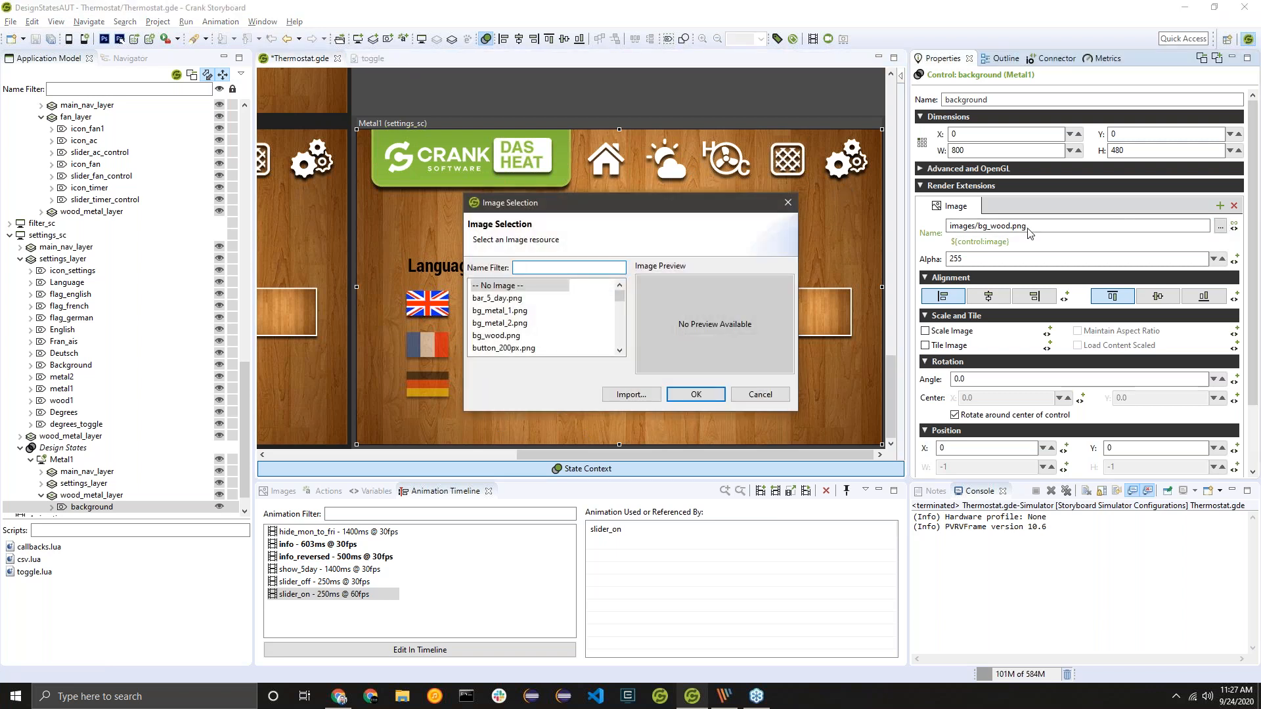
pyautogui.click(533, 313)
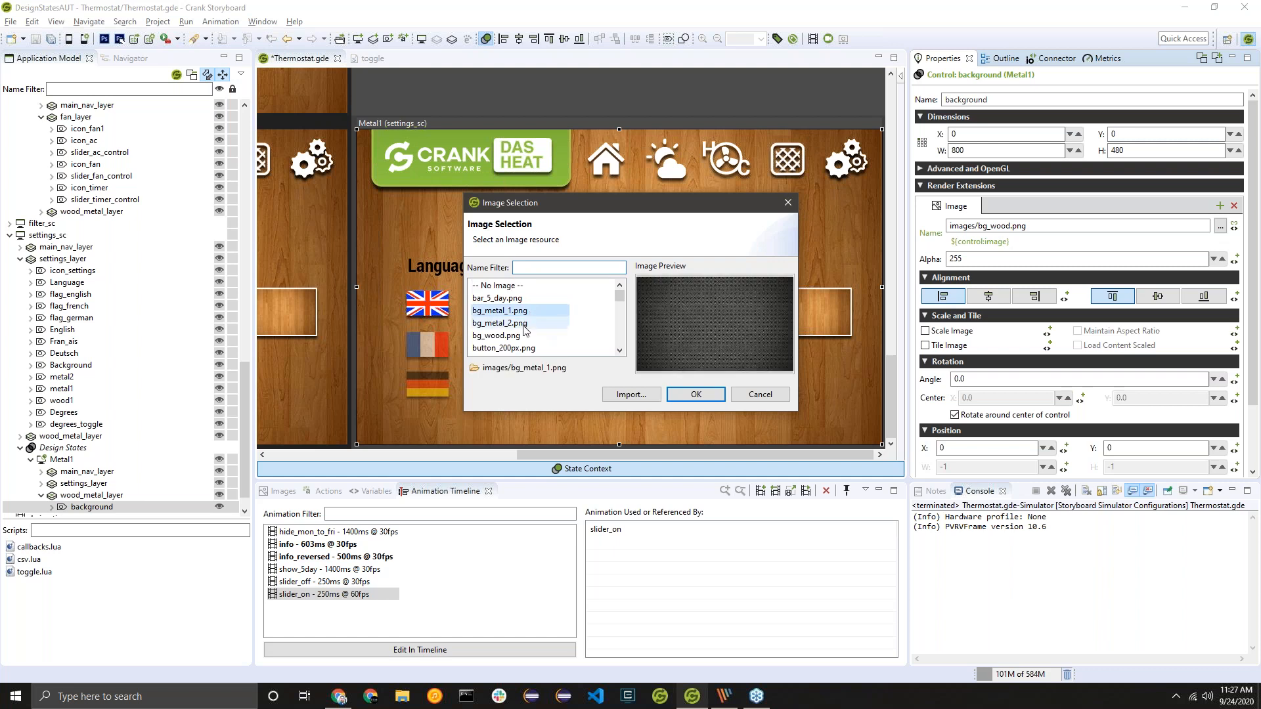
pyautogui.click(708, 392)
# Step: Switch to the master context and set the background control's image to bg_metal_2.png
pyautogui.moveTo(552, 452); pyautogui.dragTo(396, 490)
pyautogui.click(589, 471)
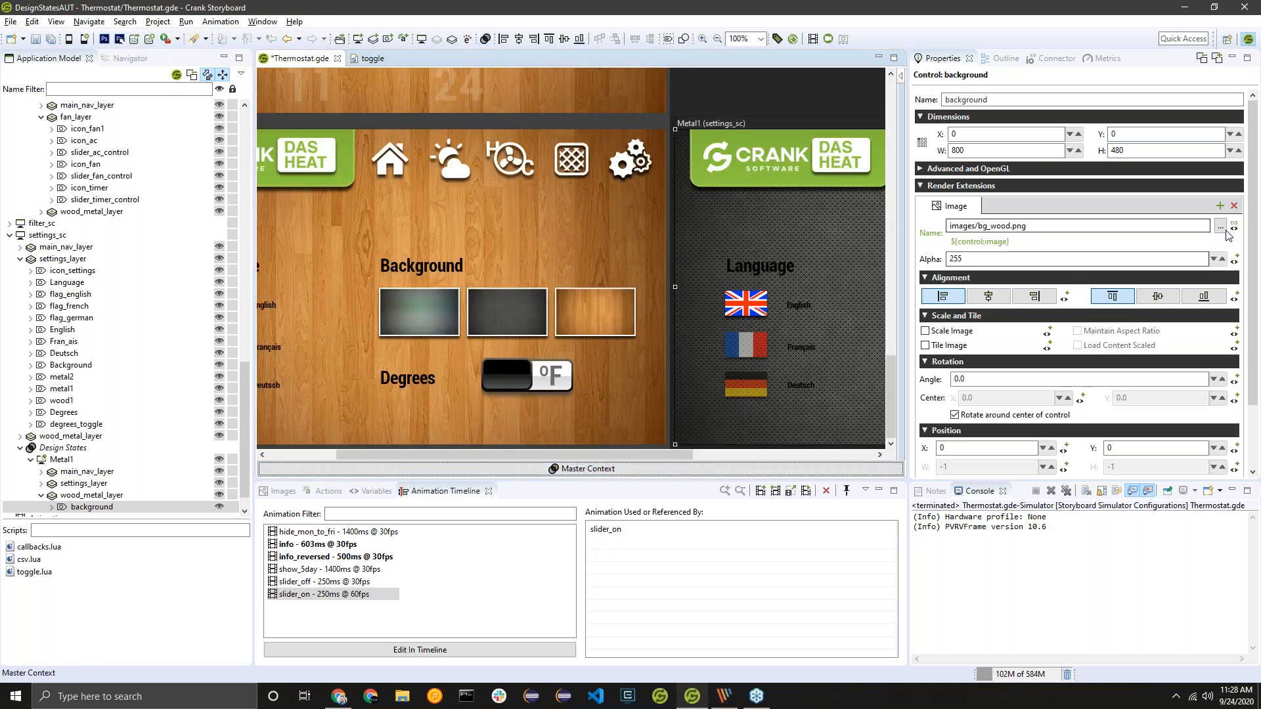
pyautogui.click(1220, 226)
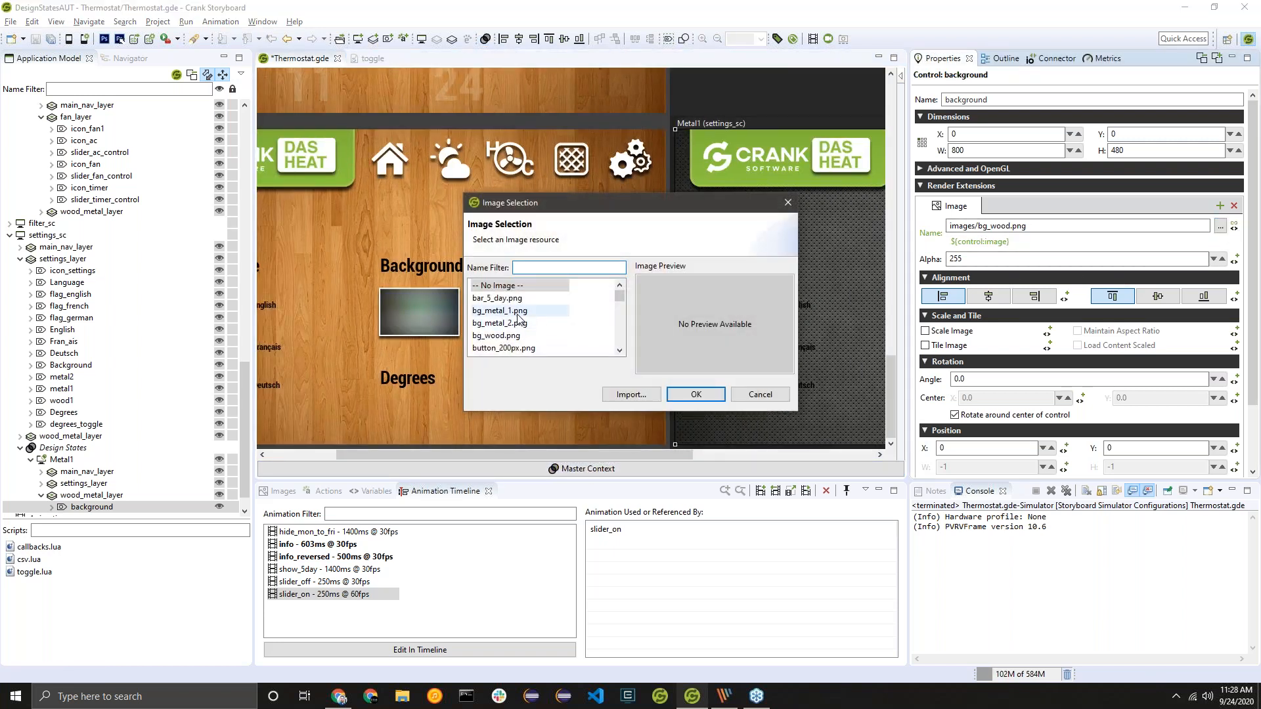
pyautogui.click(519, 323)
pyautogui.click(679, 393)
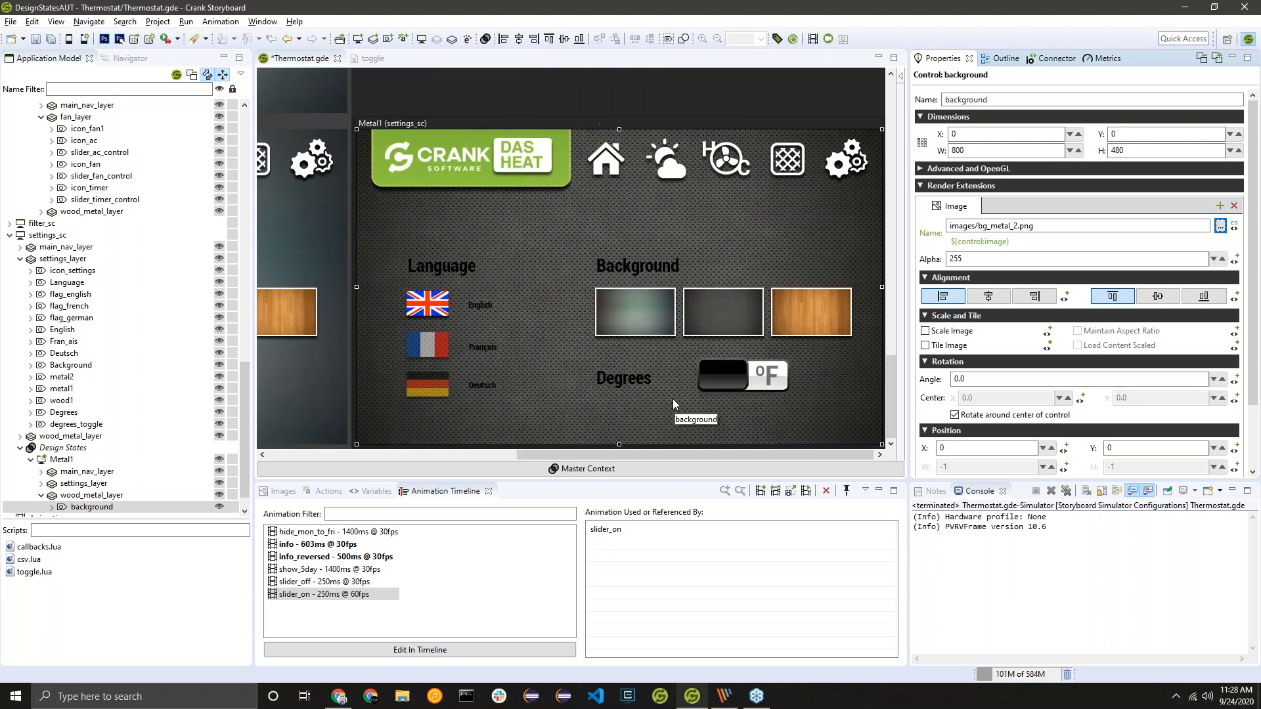
# Step: Compare settings_sc with its Metal1 state, undo the master background's image change, and return to the state context
pyautogui.moveTo(604, 457)
pyautogui.mouseDown()
pyautogui.moveTo(402, 473)
pyautogui.moveTo(589, 455)
pyautogui.mouseUp()
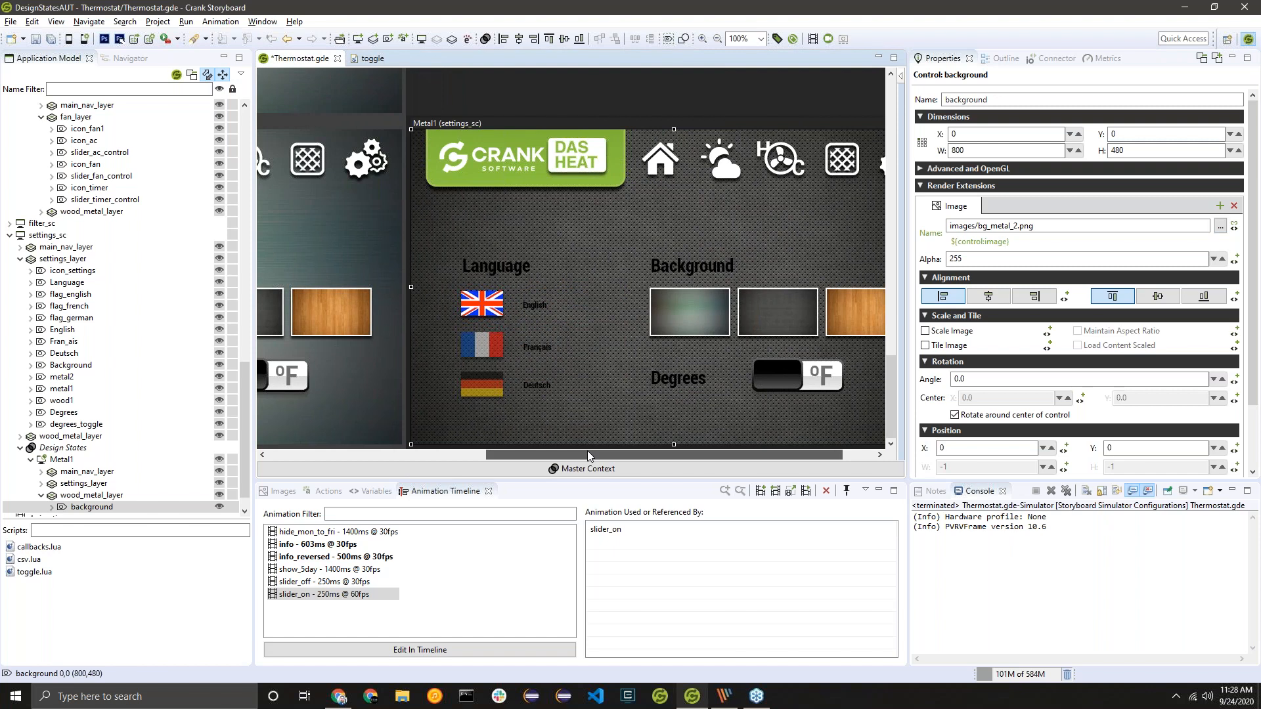
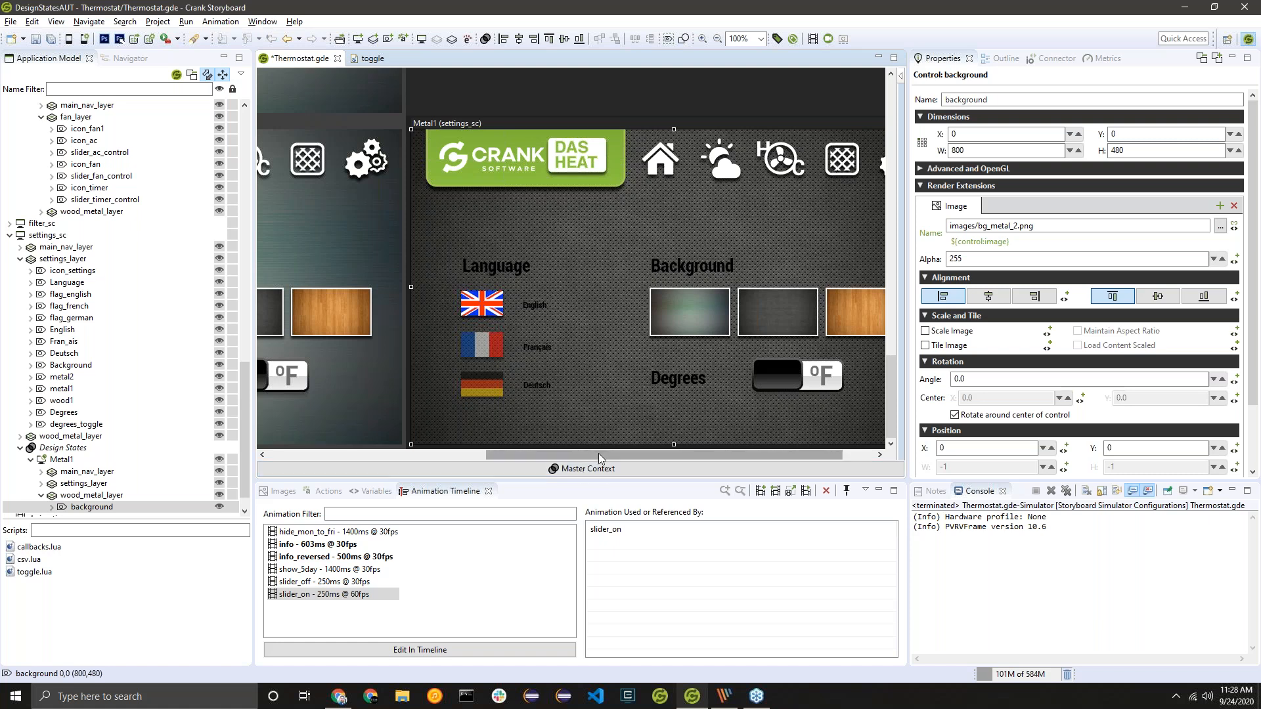
pyautogui.moveTo(597, 452); pyautogui.dragTo(319, 448)
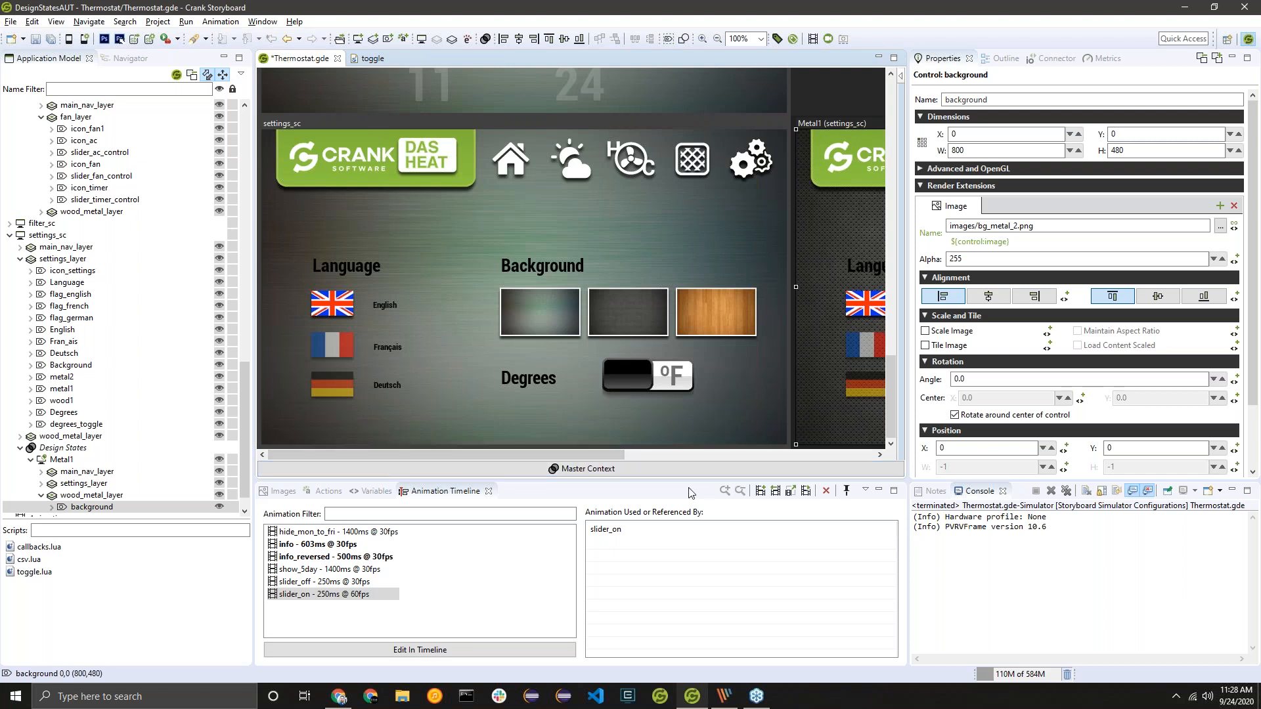
pyautogui.click(652, 455)
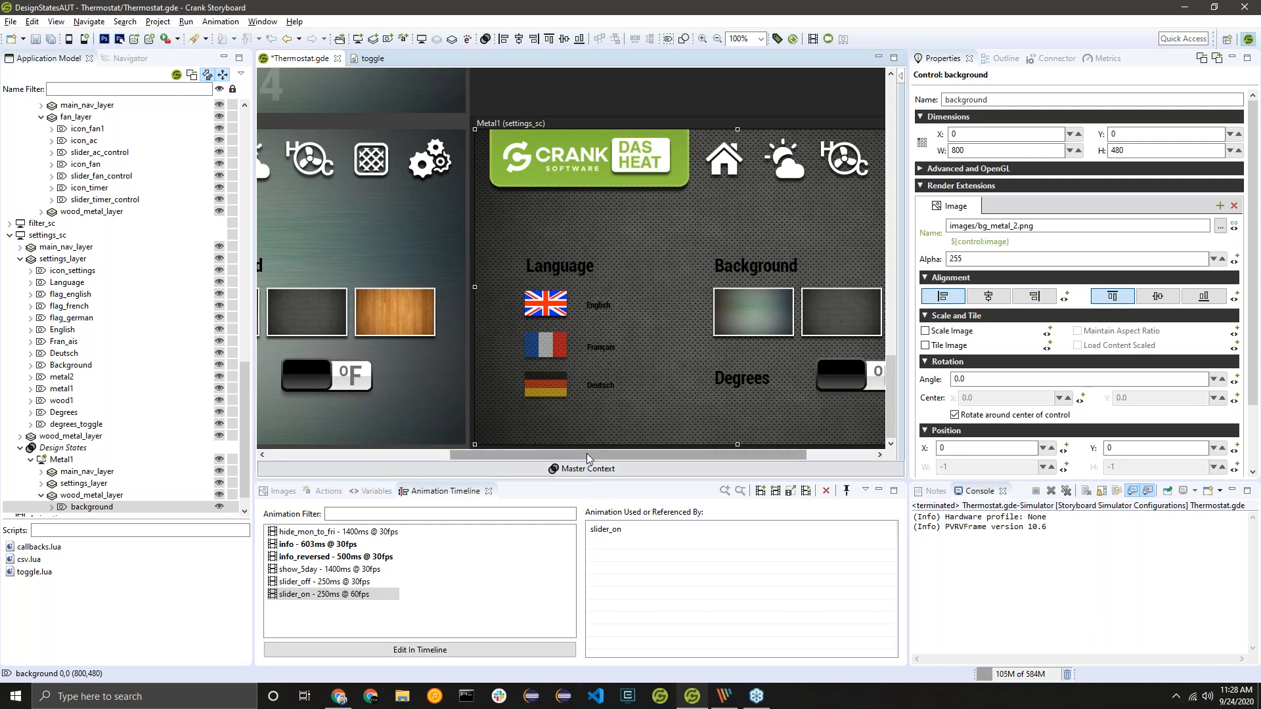
pyautogui.moveTo(587, 454); pyautogui.dragTo(691, 453)
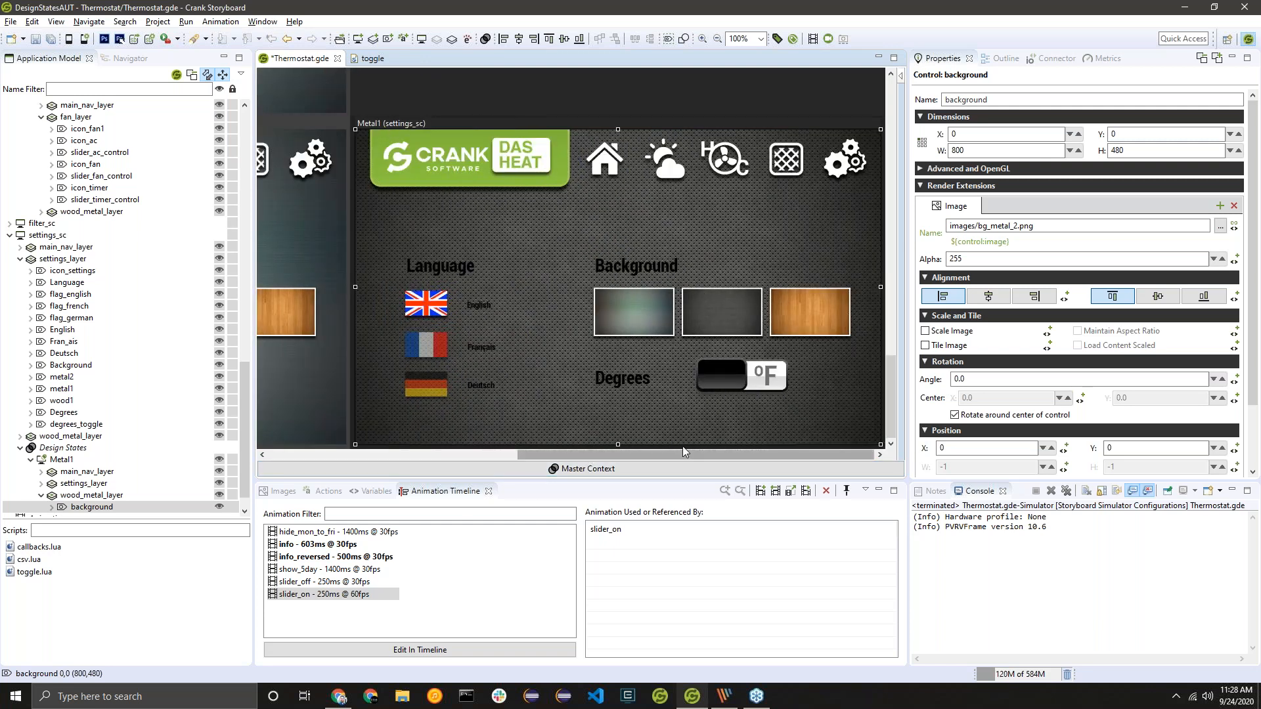
pyautogui.click(672, 466)
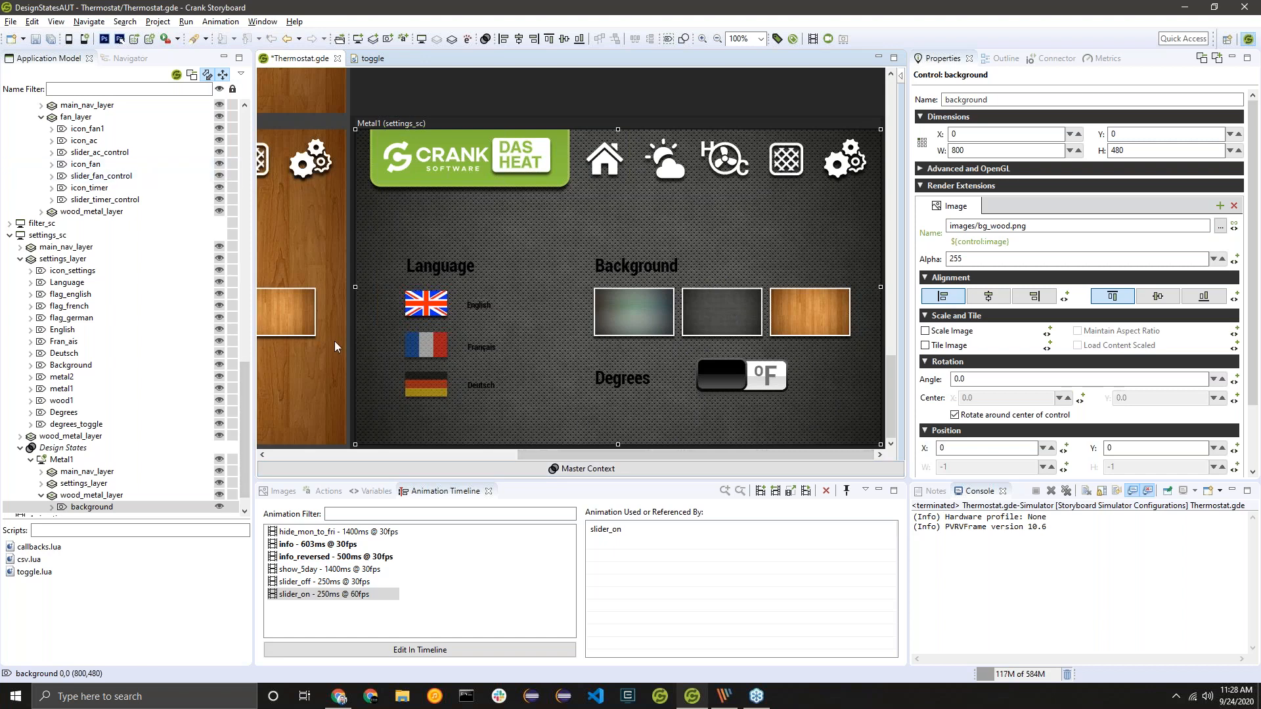
pyautogui.click(672, 471)
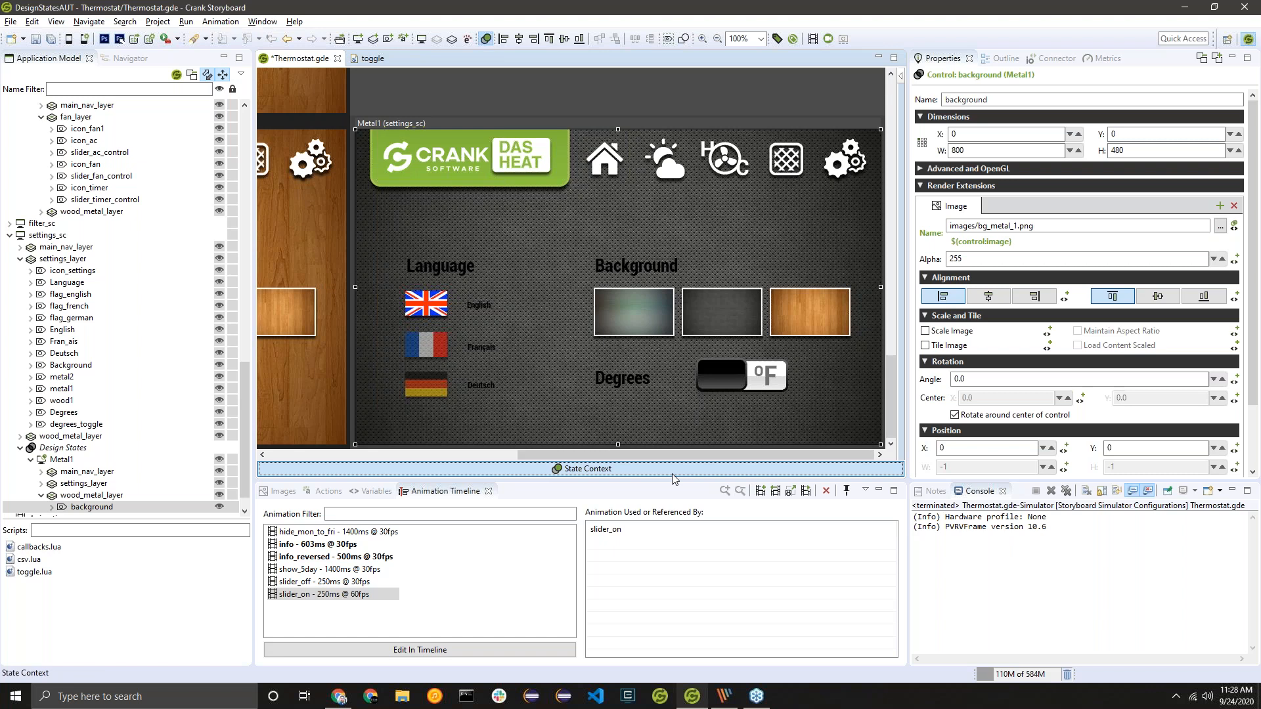
# Step: In the master context, select the Degrees, Deutsch, Français, English, Language and Background text labels on the Metal1 screen
pyautogui.click(676, 468)
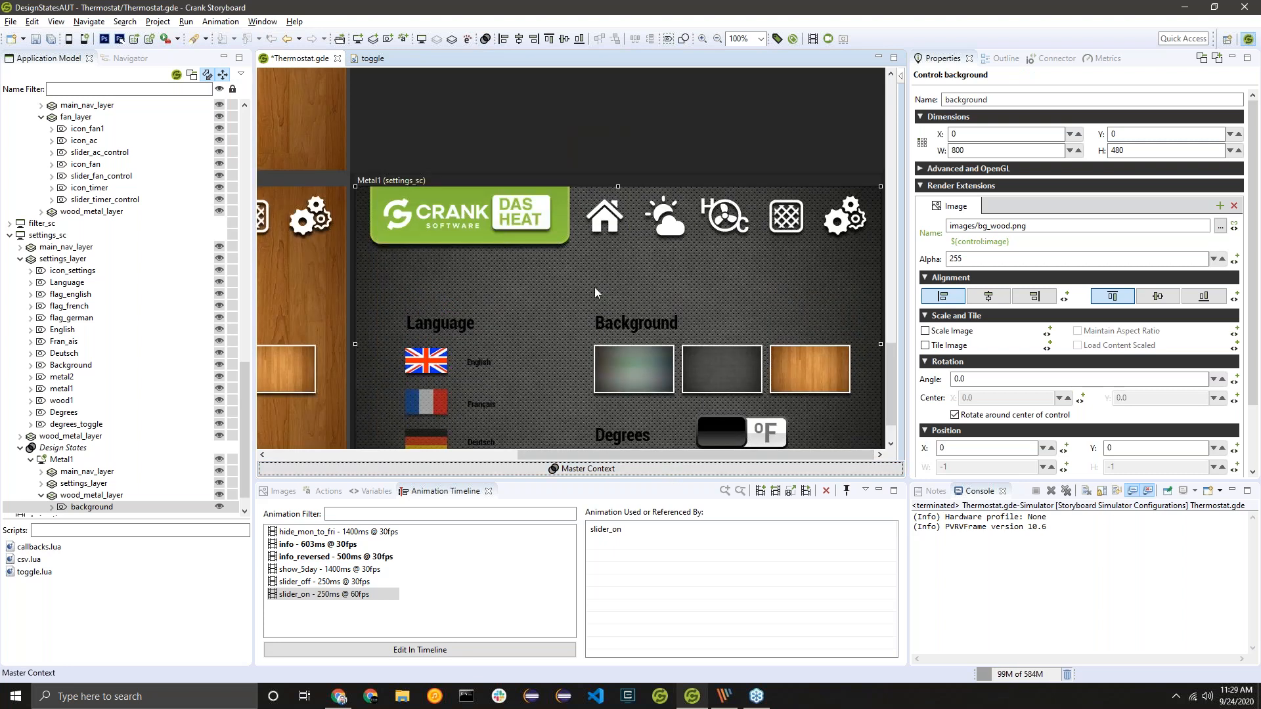
pyautogui.click(642, 266)
pyautogui.click(642, 377)
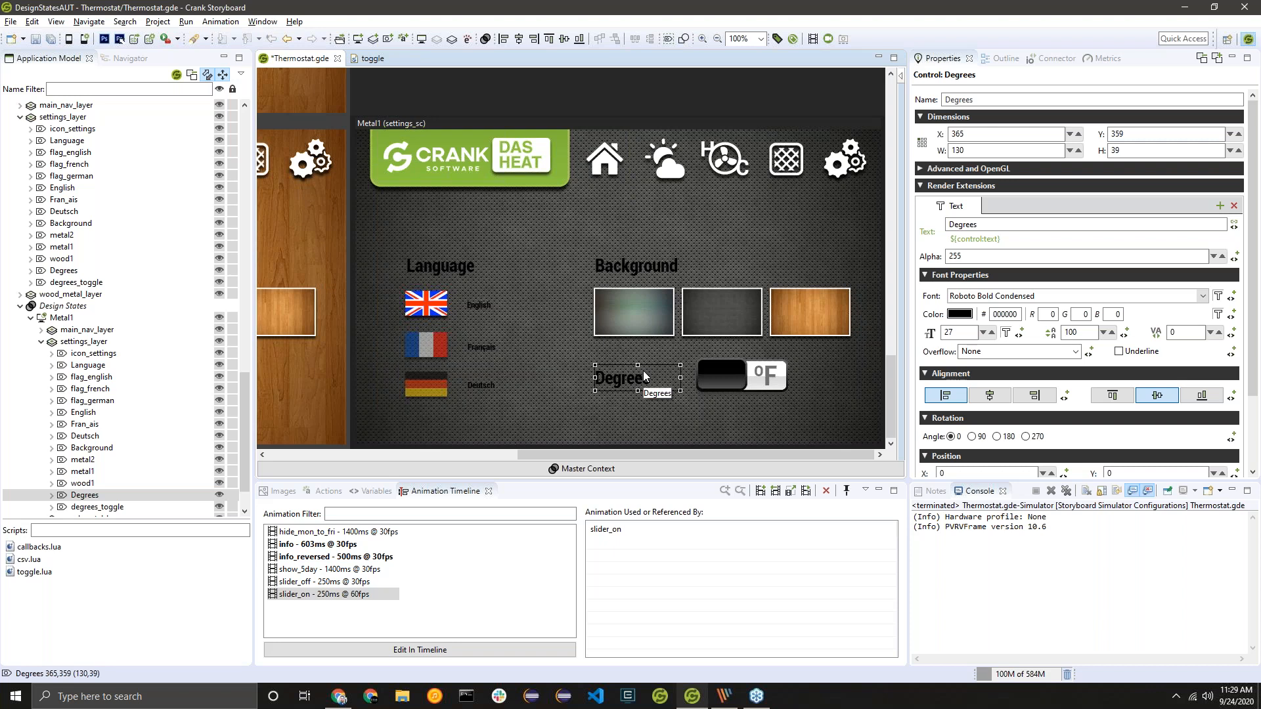
pyautogui.keyDown('ctrl'); pyautogui.click(481, 385); pyautogui.keyUp('ctrl')
pyautogui.keyDown('ctrl'); pyautogui.click(483, 348); pyautogui.keyUp('ctrl')
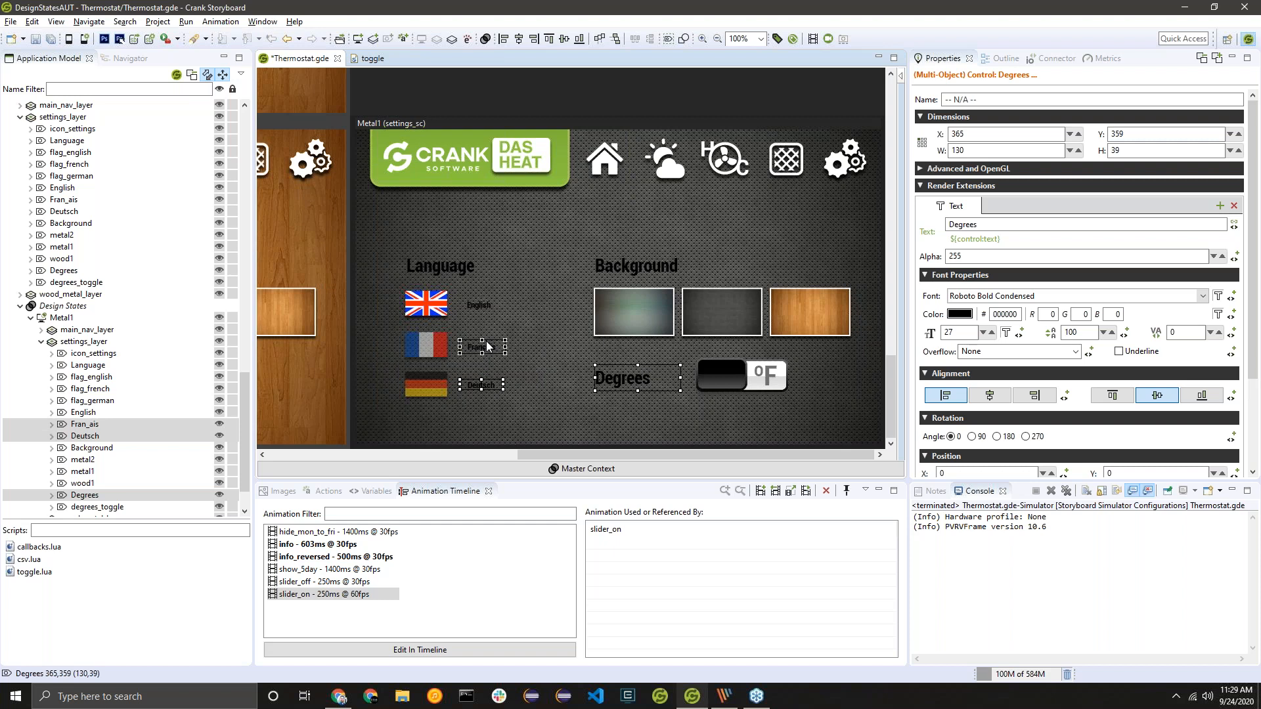
pyautogui.keyDown('ctrl'); pyautogui.click(479, 305); pyautogui.keyUp('ctrl')
pyautogui.keyDown('ctrl'); pyautogui.click(440, 266); pyautogui.keyUp('ctrl')
pyautogui.keyDown('ctrl'); pyautogui.click(672, 271); pyautogui.keyUp('ctrl')
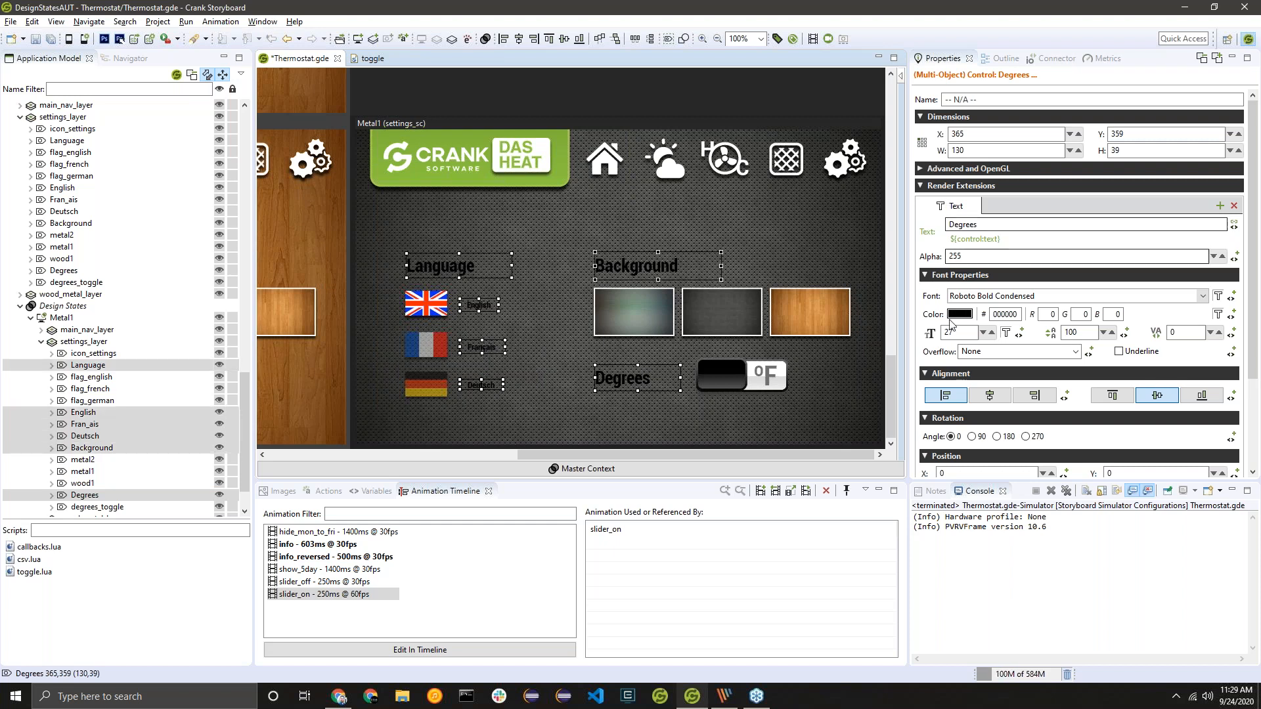
# Step: Start binding the selected labels' font color to a color variable, and look through the model elements for its location
pyautogui.click(960, 314)
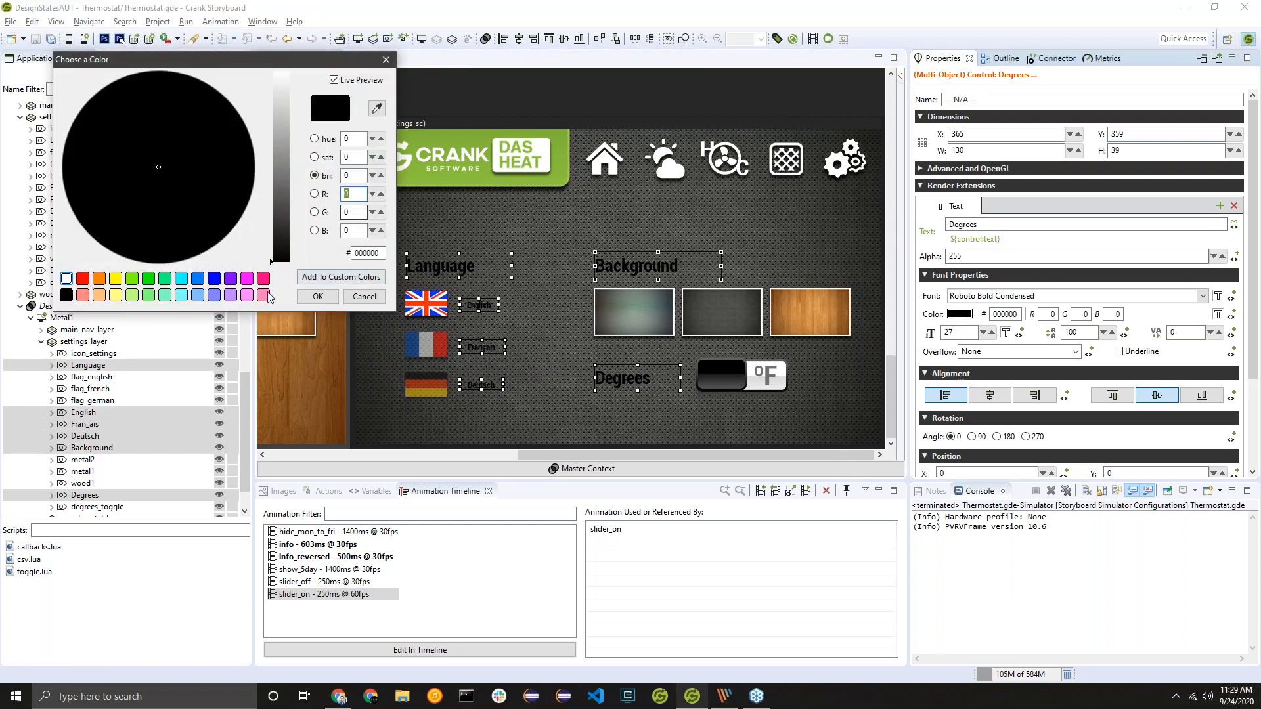
pyautogui.click(386, 59)
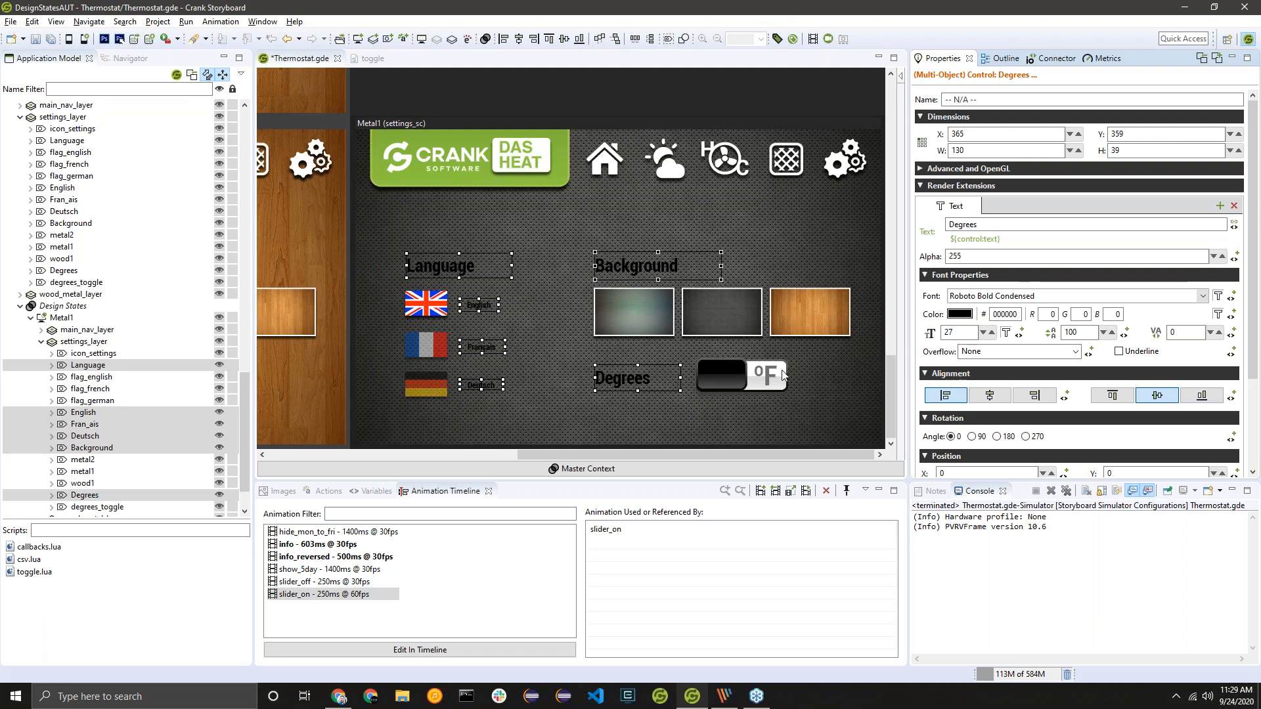
pyautogui.click(1233, 315)
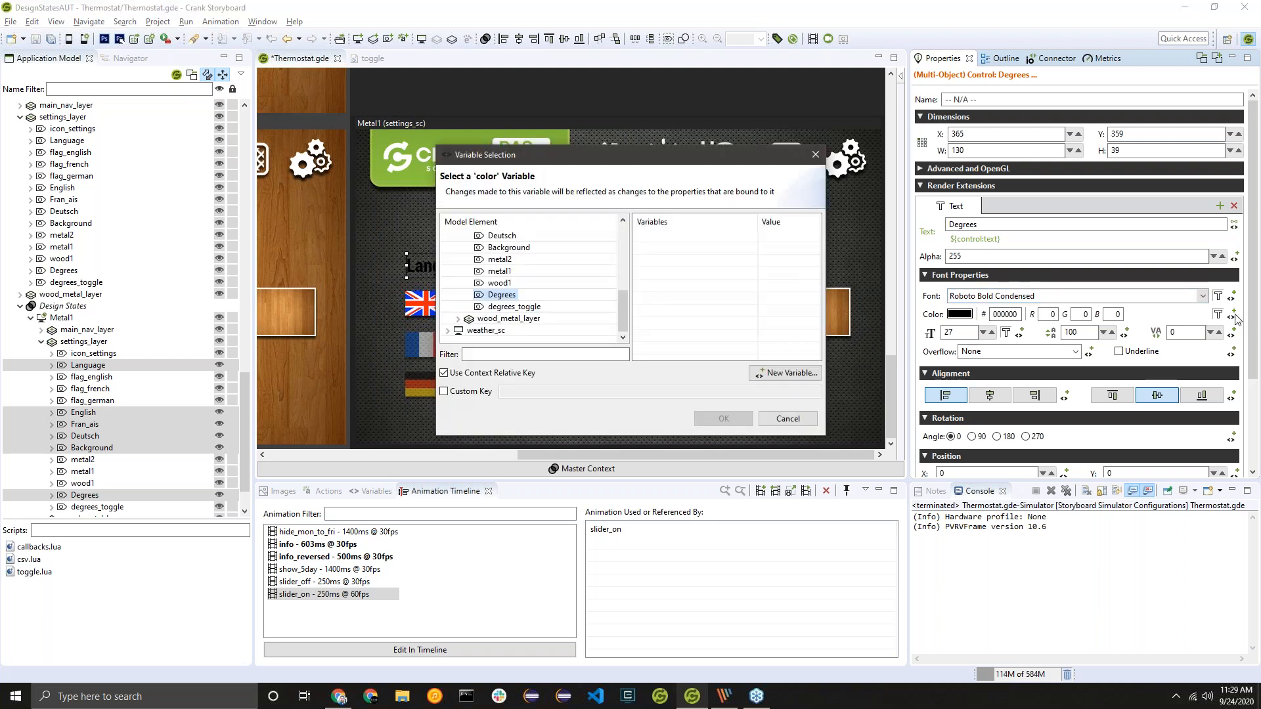
pyautogui.scroll(5, 532, 309)
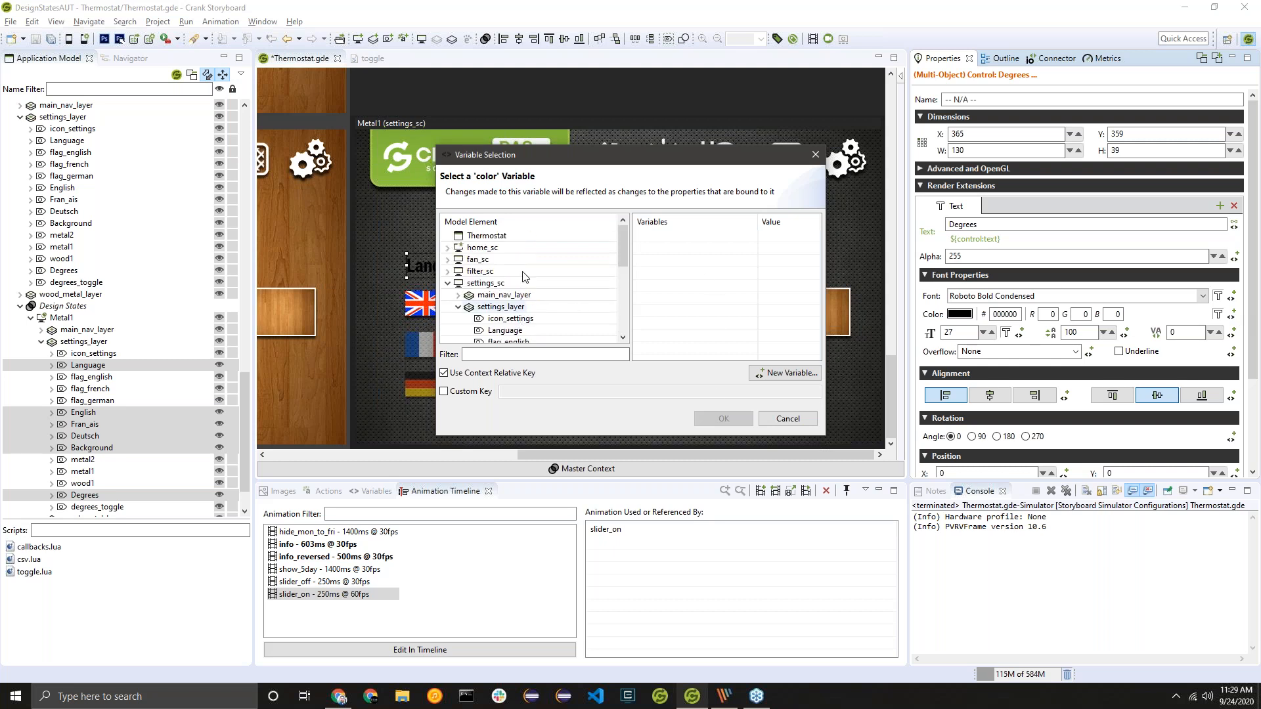
# Step: Bind the font color of the selected Metal1 text labels to the Thermostat application variable textColor
pyautogui.click(492, 238)
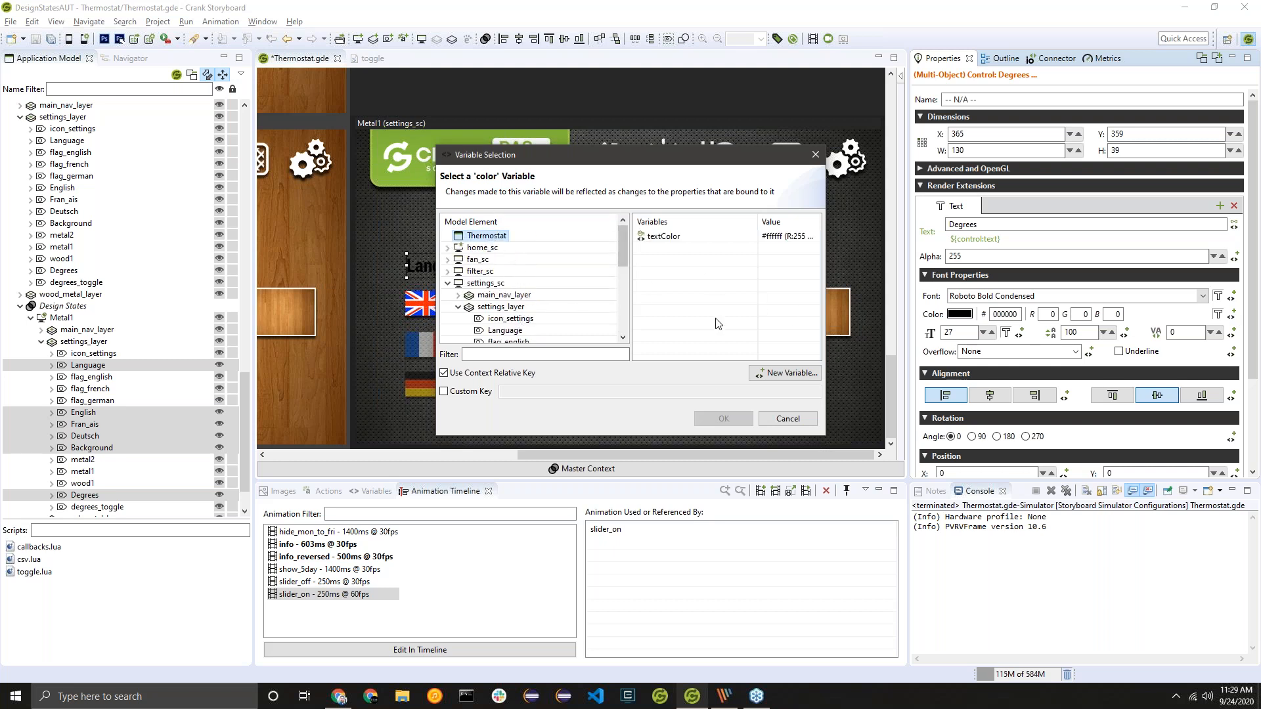
pyautogui.click(707, 239)
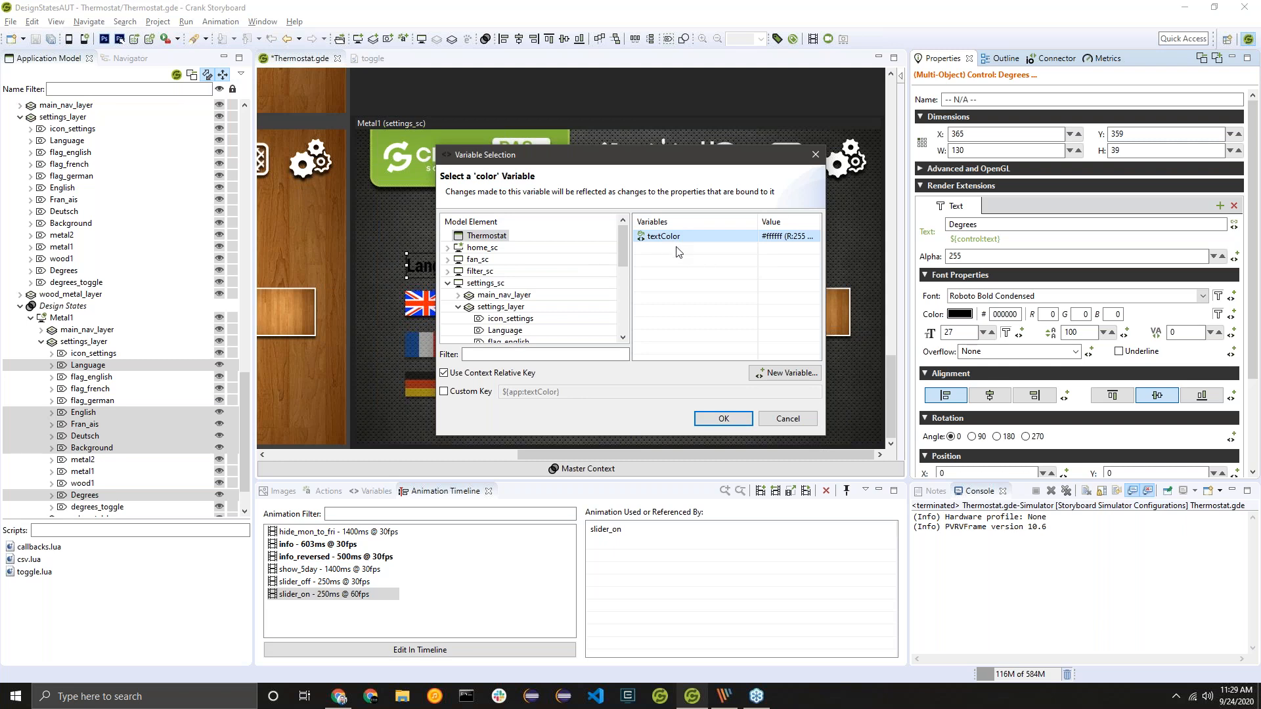
pyautogui.click(723, 419)
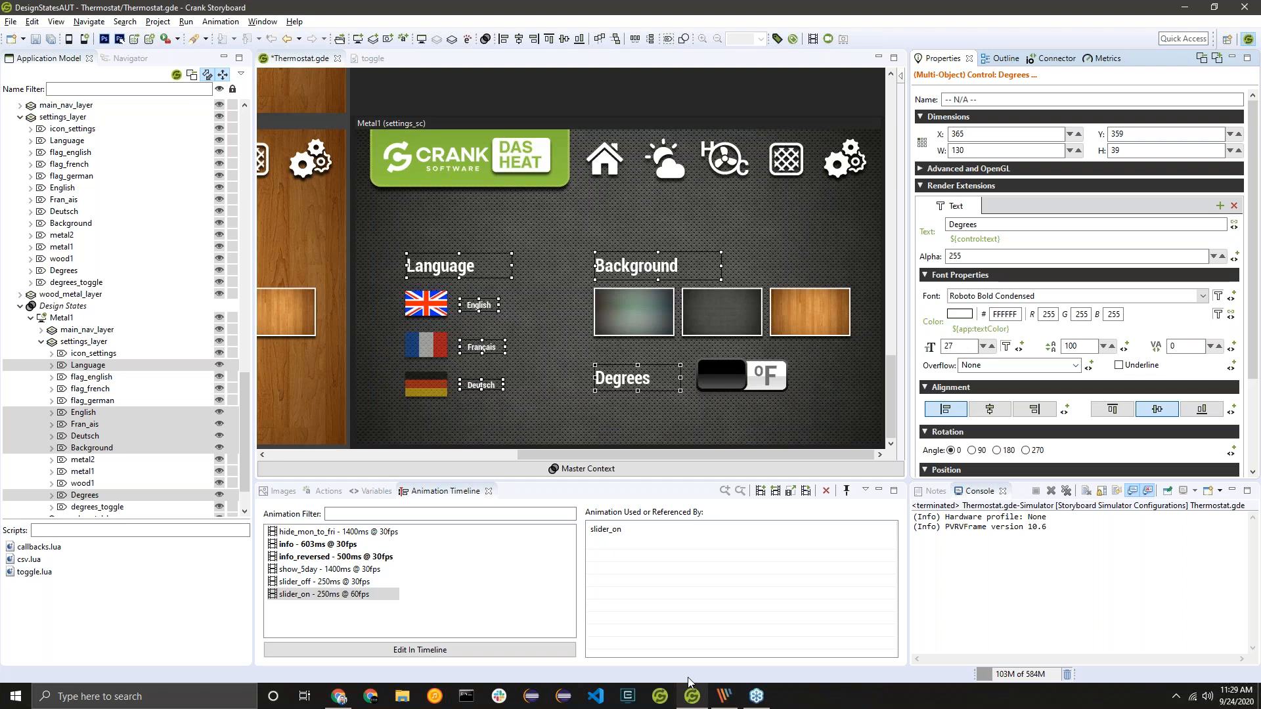
# Step: Set the bound text color of the selected labels to 000000 in the master context
pyautogui.moveTo(583, 457); pyautogui.dragTo(262, 454)
pyautogui.scroll(3, 494, 287)
pyautogui.scroll(-3, 495, 287)
pyautogui.moveTo(589, 456); pyautogui.dragTo(837, 434)
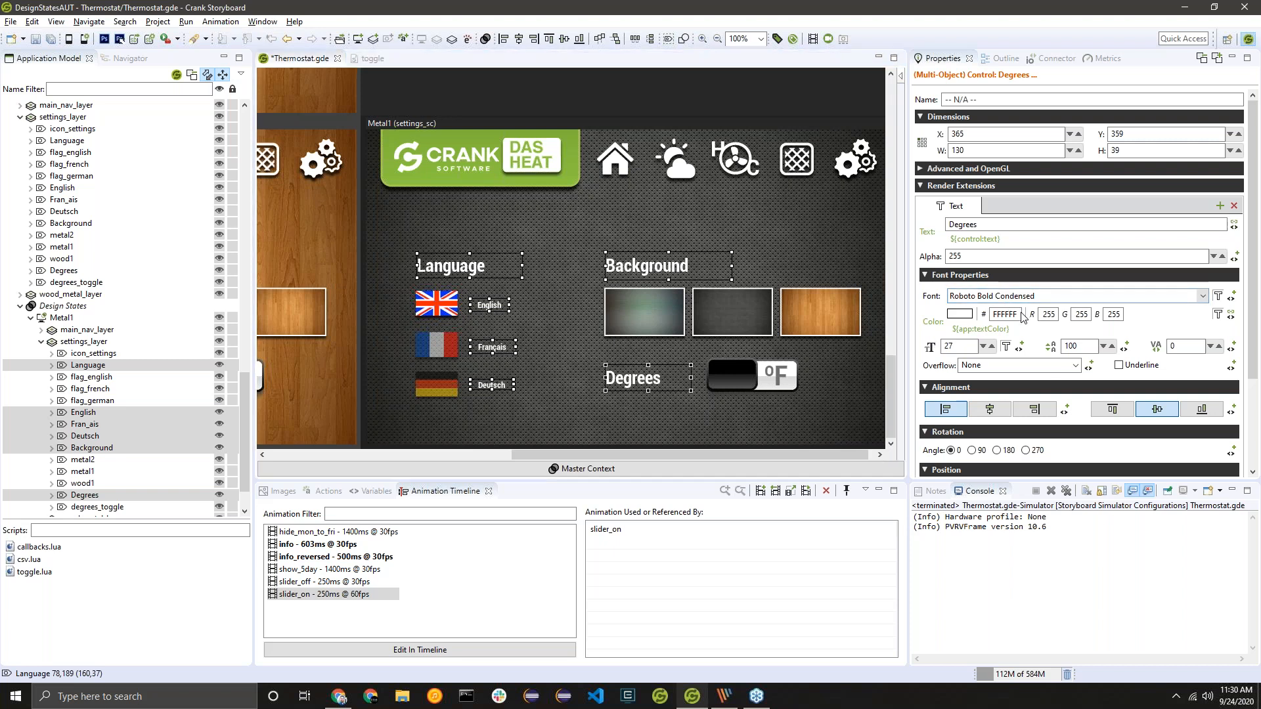
pyautogui.doubleClick(1012, 315)
pyautogui.write('000000')
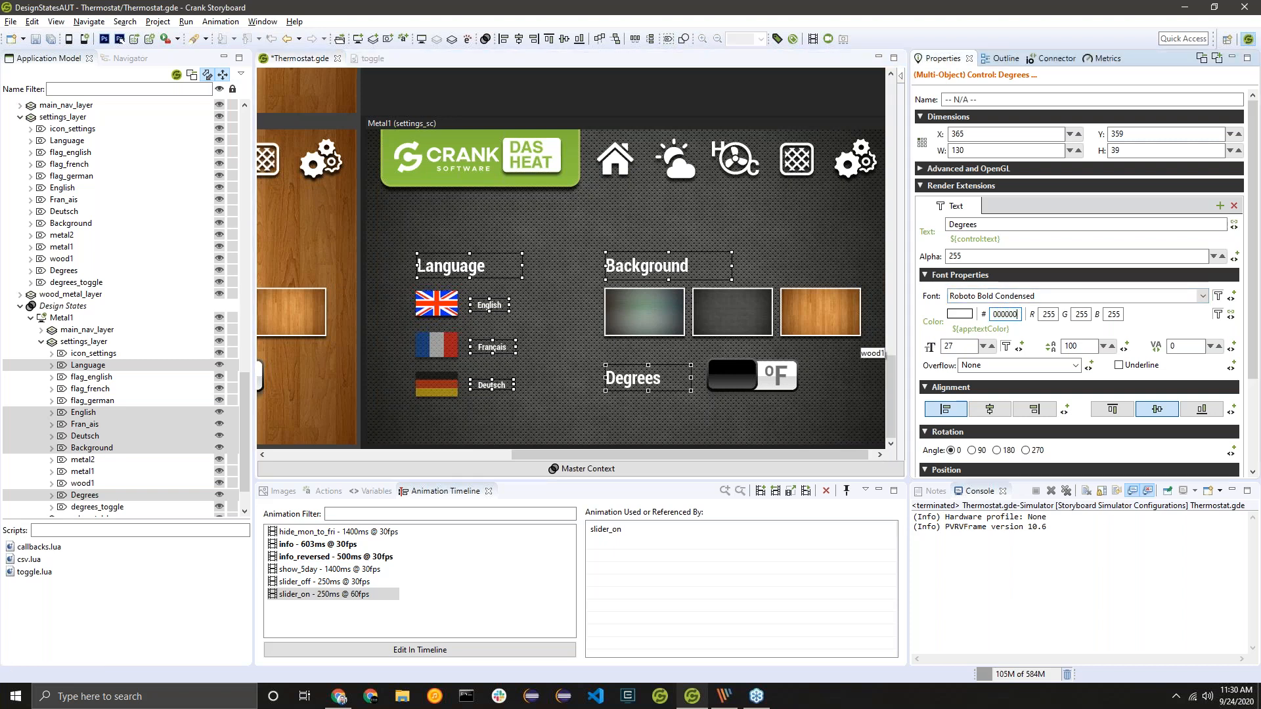
pyautogui.press('Return')
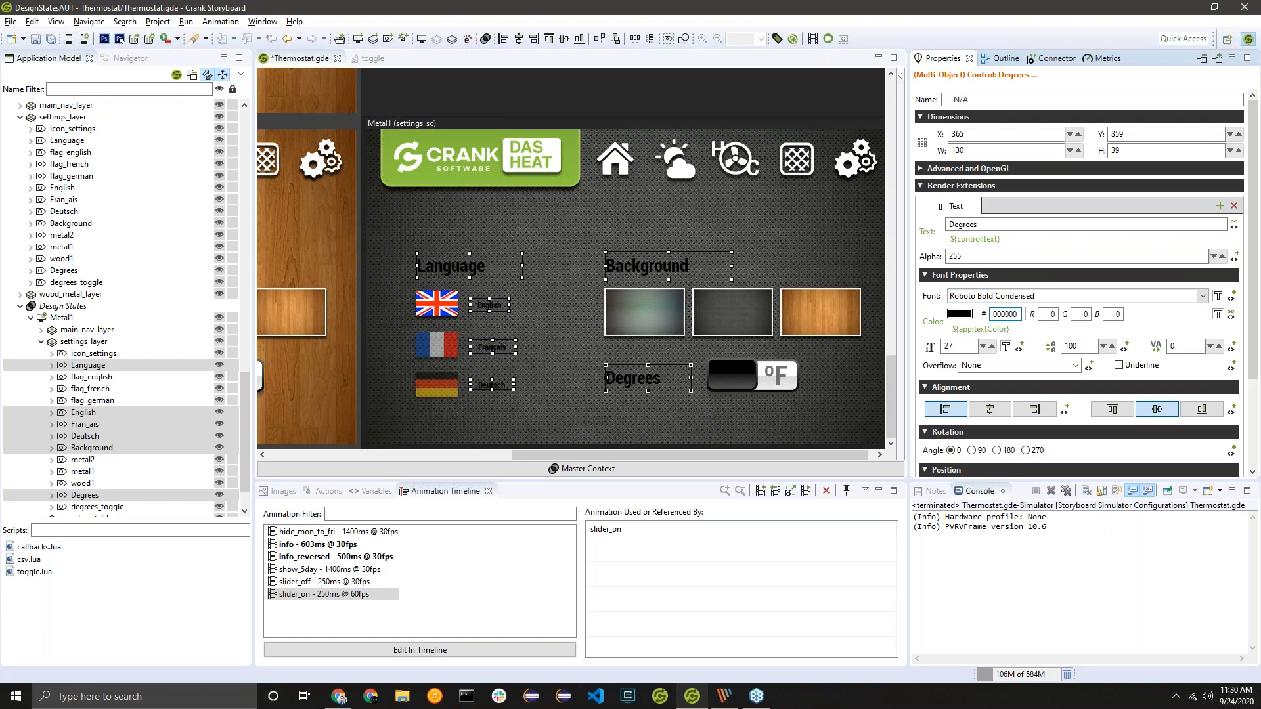
# Step: Select the Language, Background, English, Français, Deutsch and Degrees labels together in the Metal1 state
pyautogui.click(665, 266)
pyautogui.click(455, 269)
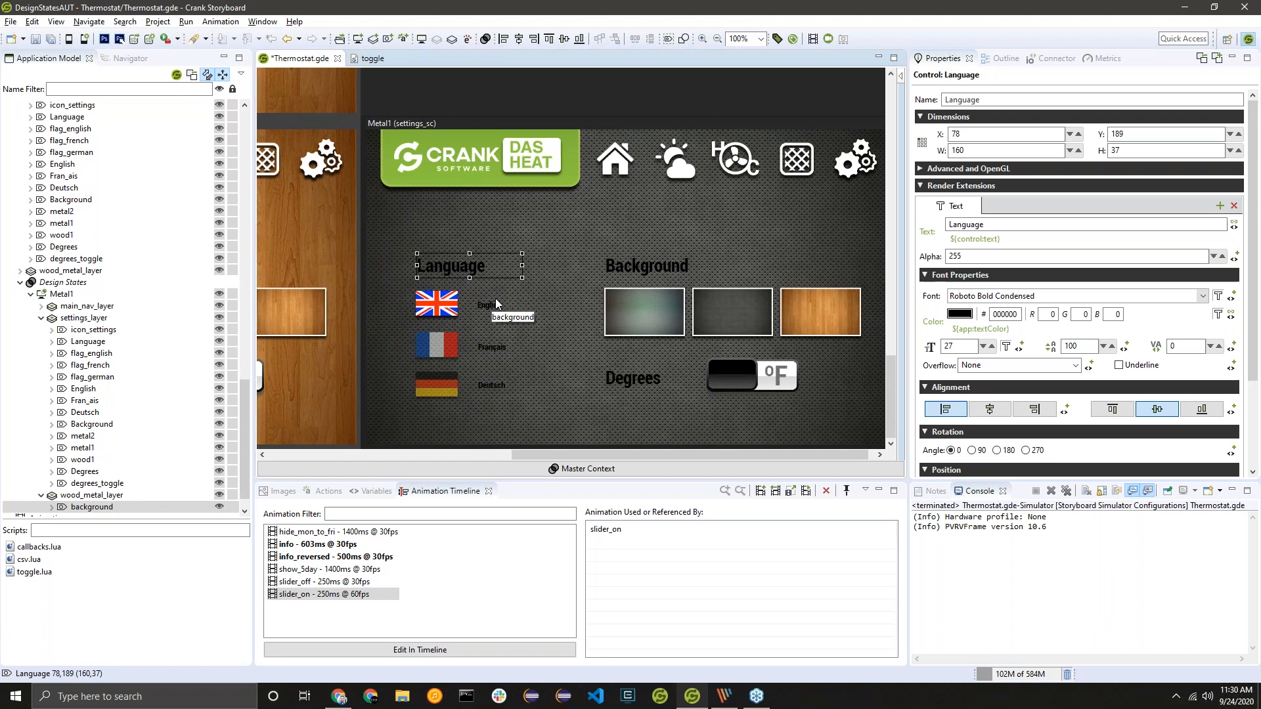
pyautogui.click(528, 294)
pyautogui.moveTo(631, 454); pyautogui.dragTo(459, 266)
pyautogui.click(459, 266)
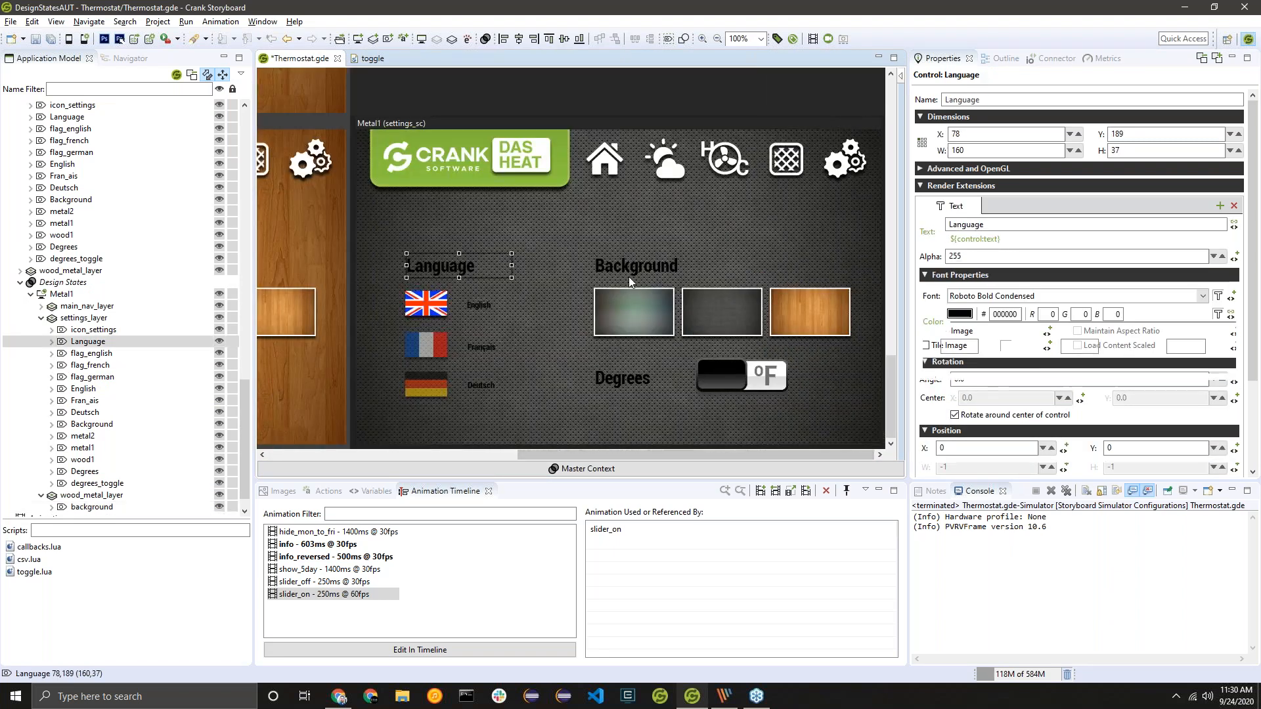
pyautogui.keyDown('ctrl'); pyautogui.click(628, 276); pyautogui.keyUp('ctrl')
pyautogui.keyDown('ctrl'); pyautogui.click(485, 306); pyautogui.keyUp('ctrl')
pyautogui.keyDown('ctrl'); pyautogui.click(486, 345); pyautogui.keyUp('ctrl')
pyautogui.keyDown('ctrl'); pyautogui.click(486, 385); pyautogui.keyUp('ctrl')
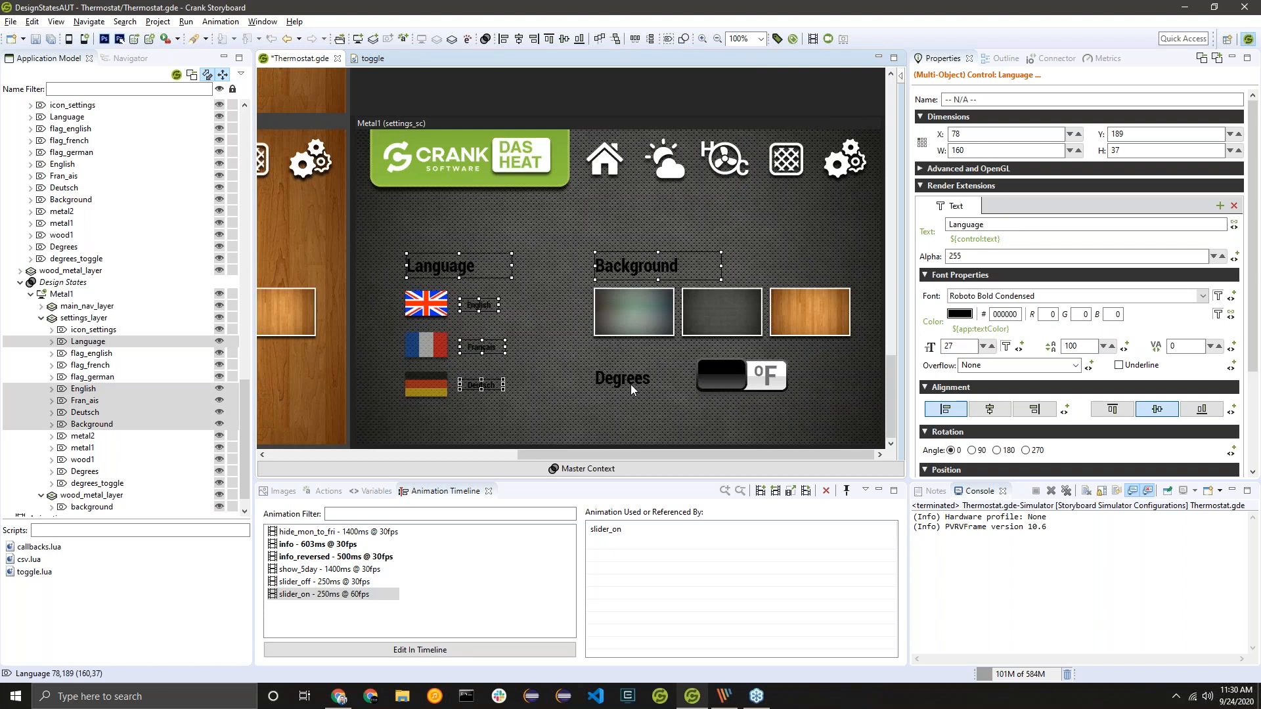
pyautogui.keyDown('ctrl'); pyautogui.click(629, 383); pyautogui.keyUp('ctrl')
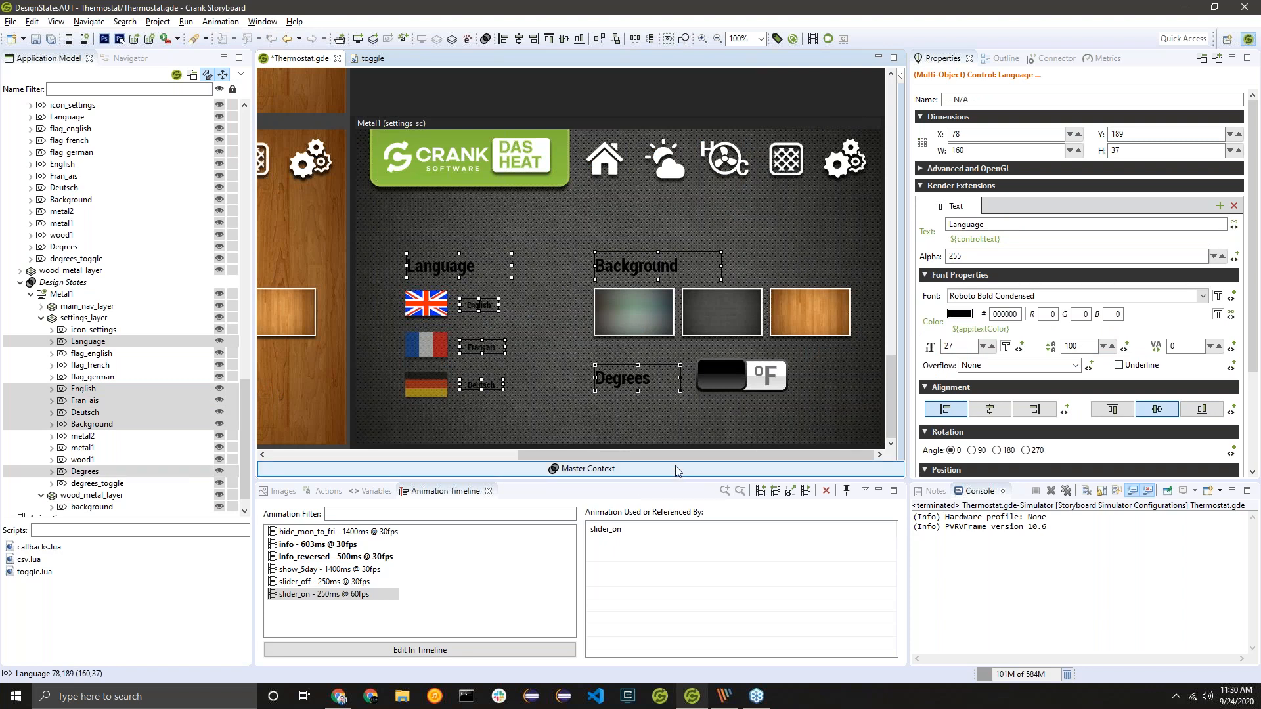
# Step: Select only the Metal1 Background label, switch to the state context and set its bound text color to FFFFFF
pyautogui.click(640, 385)
pyautogui.click(640, 266)
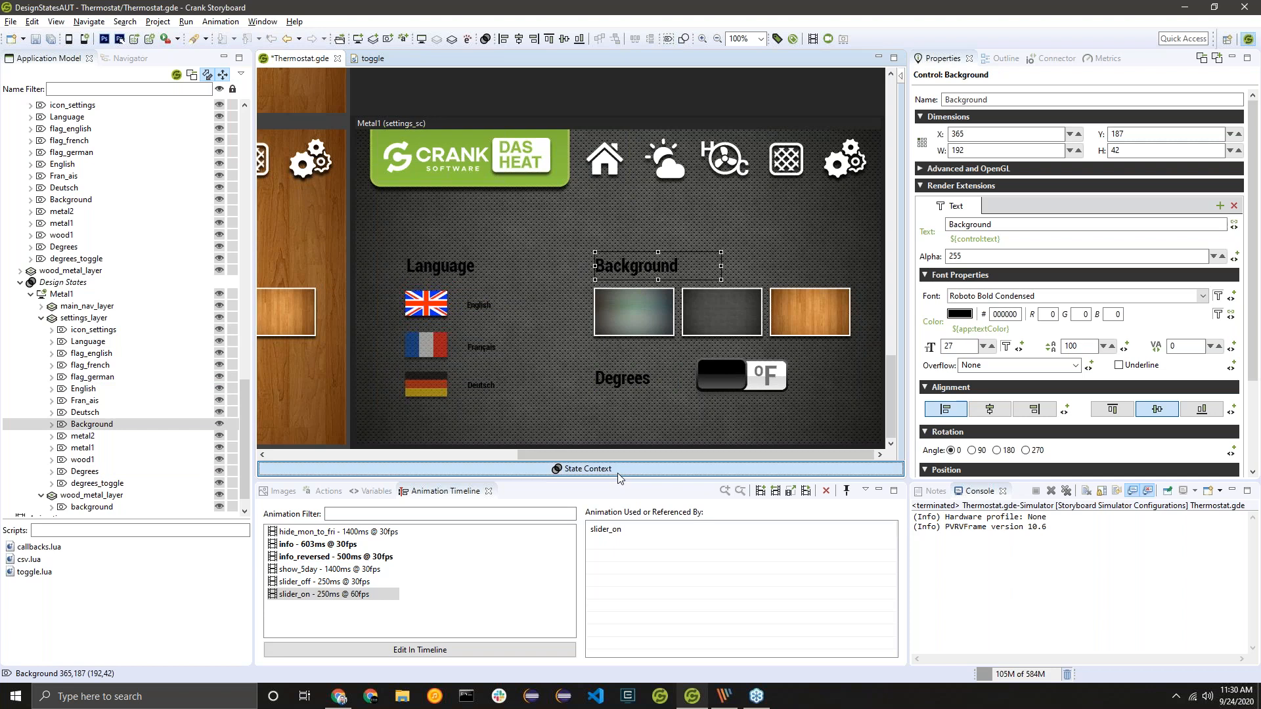
pyautogui.click(551, 469)
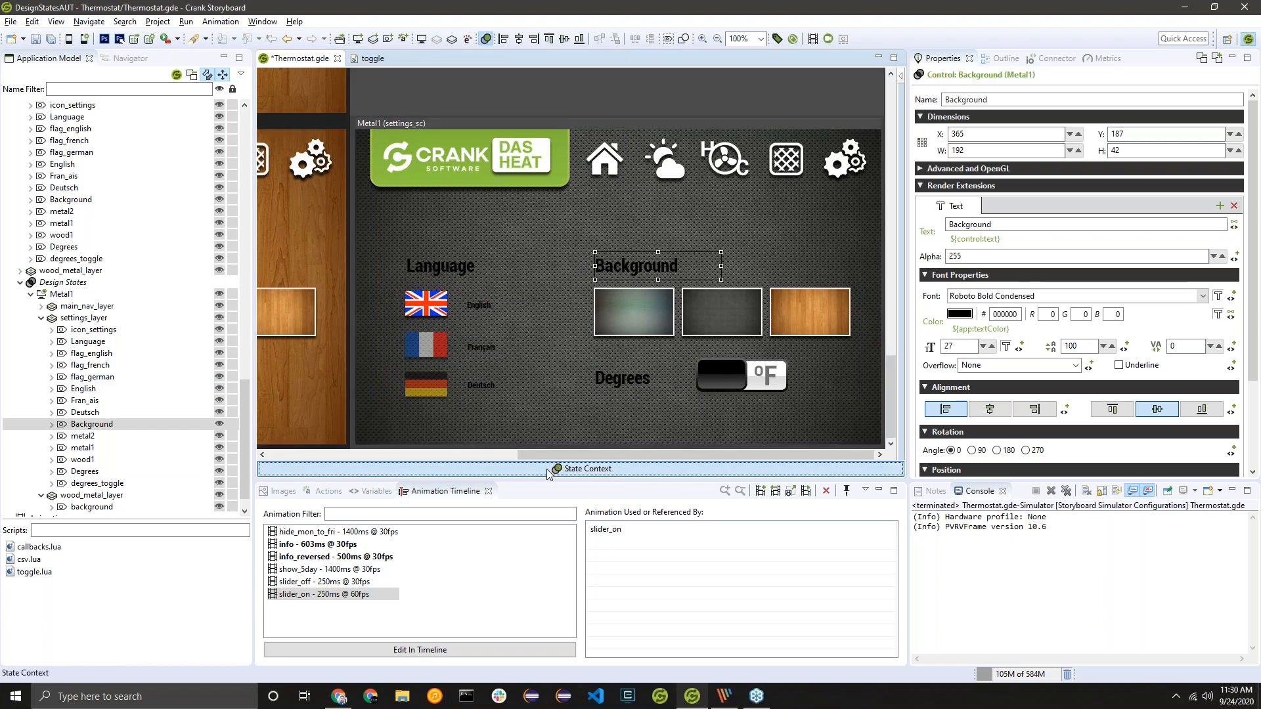
pyautogui.click(1005, 314)
pyautogui.write('ffff')
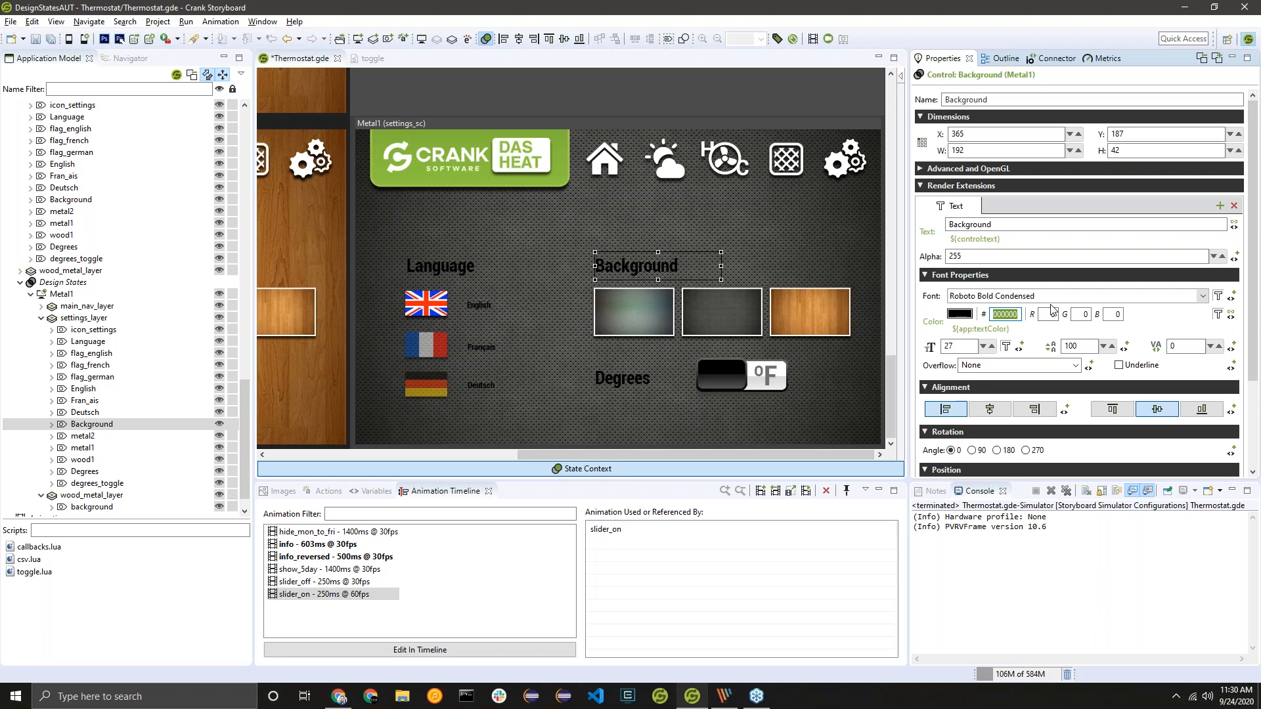
pyautogui.write('ff')
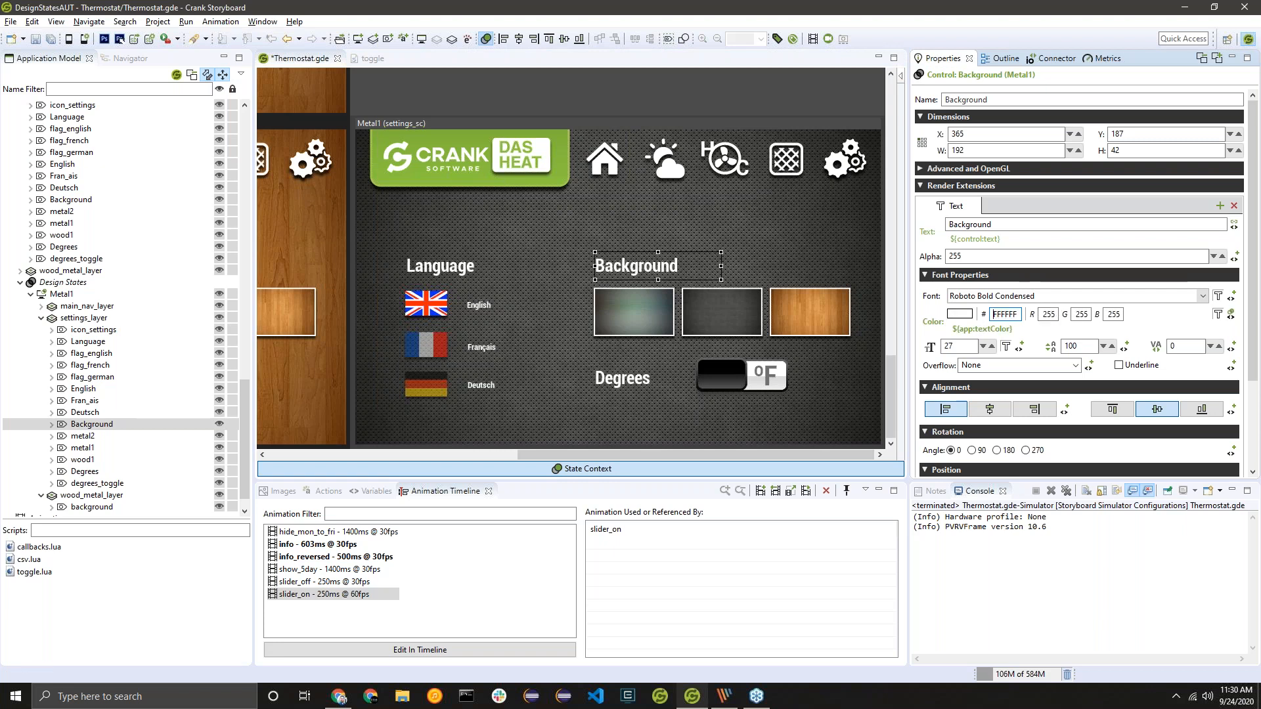
# Step: Examine the background image and text color variables stored in the Metal1 design state
pyautogui.moveTo(697, 454); pyautogui.dragTo(723, 421)
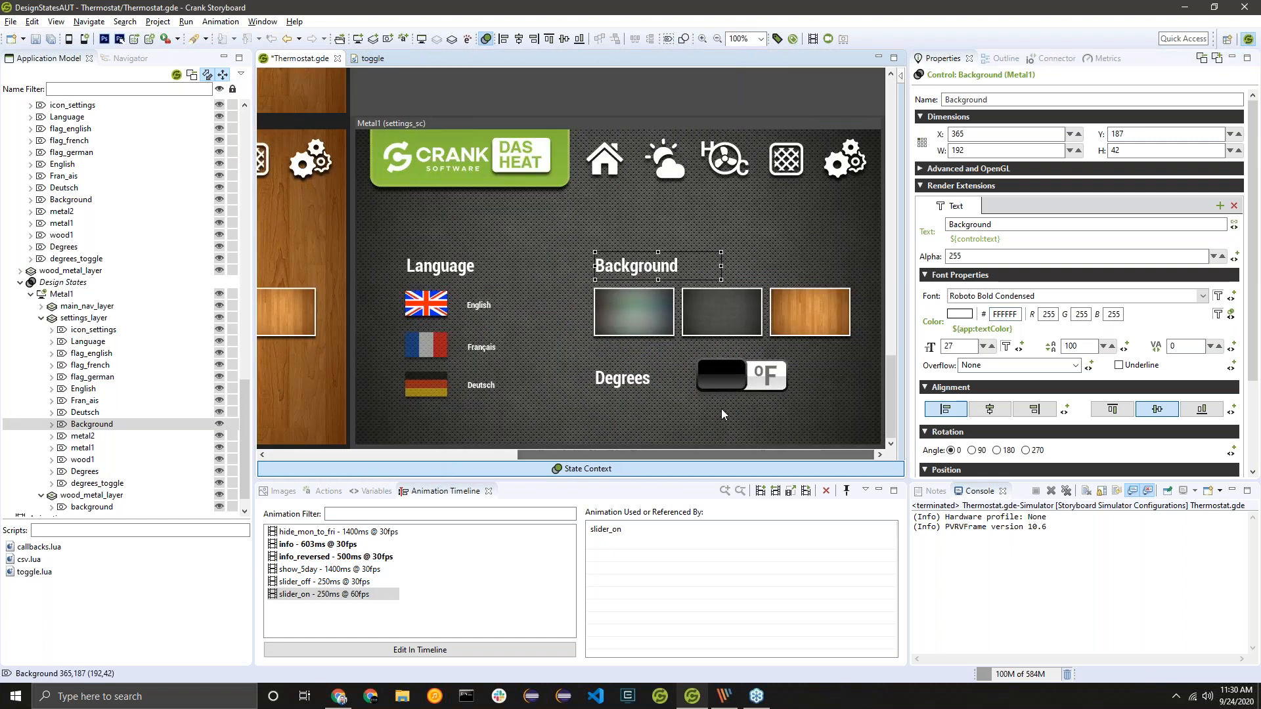
pyautogui.scroll(10, 631, 294)
pyautogui.scroll(-8, 633, 293)
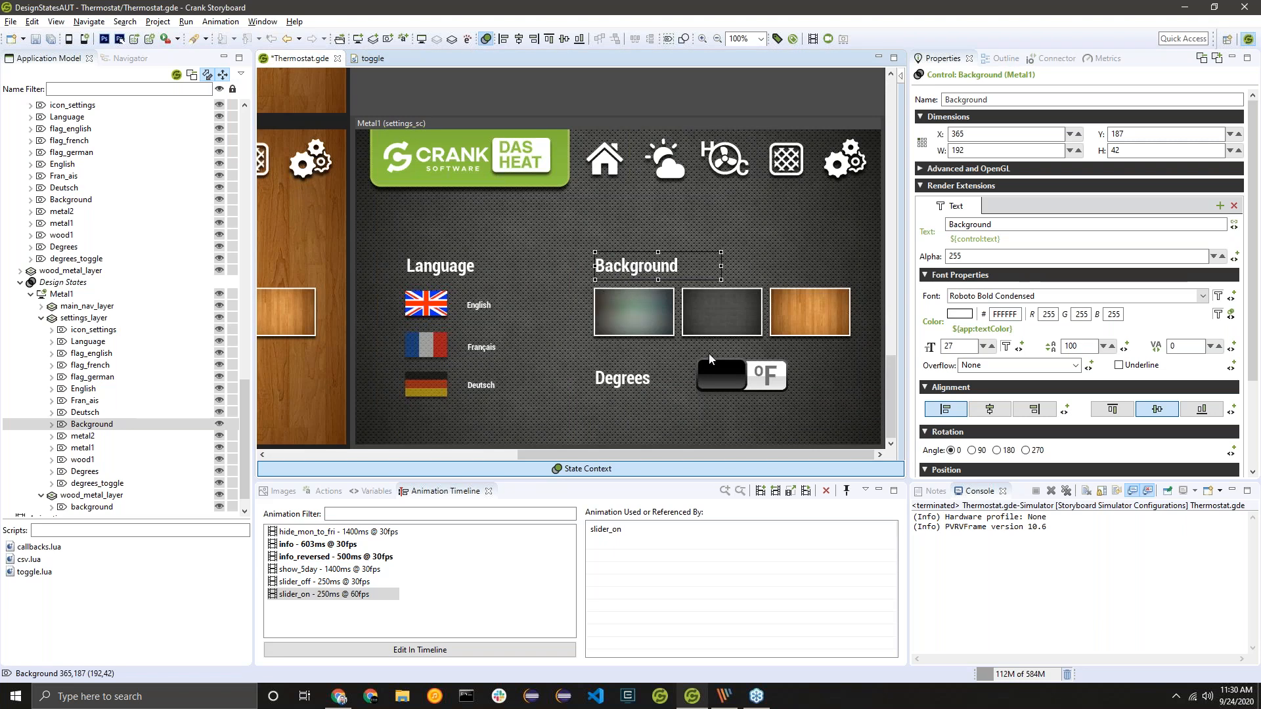
pyautogui.click(787, 125)
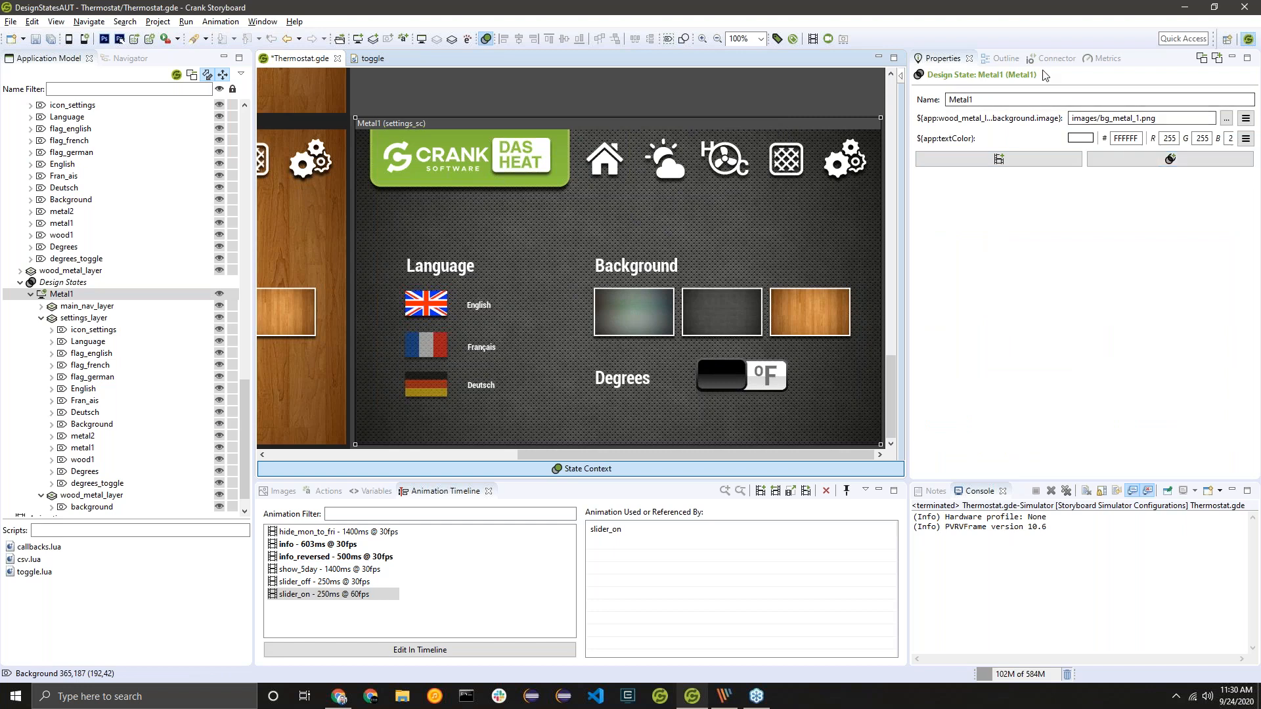
pyautogui.moveTo(1192, 123); pyautogui.dragTo(987, 123)
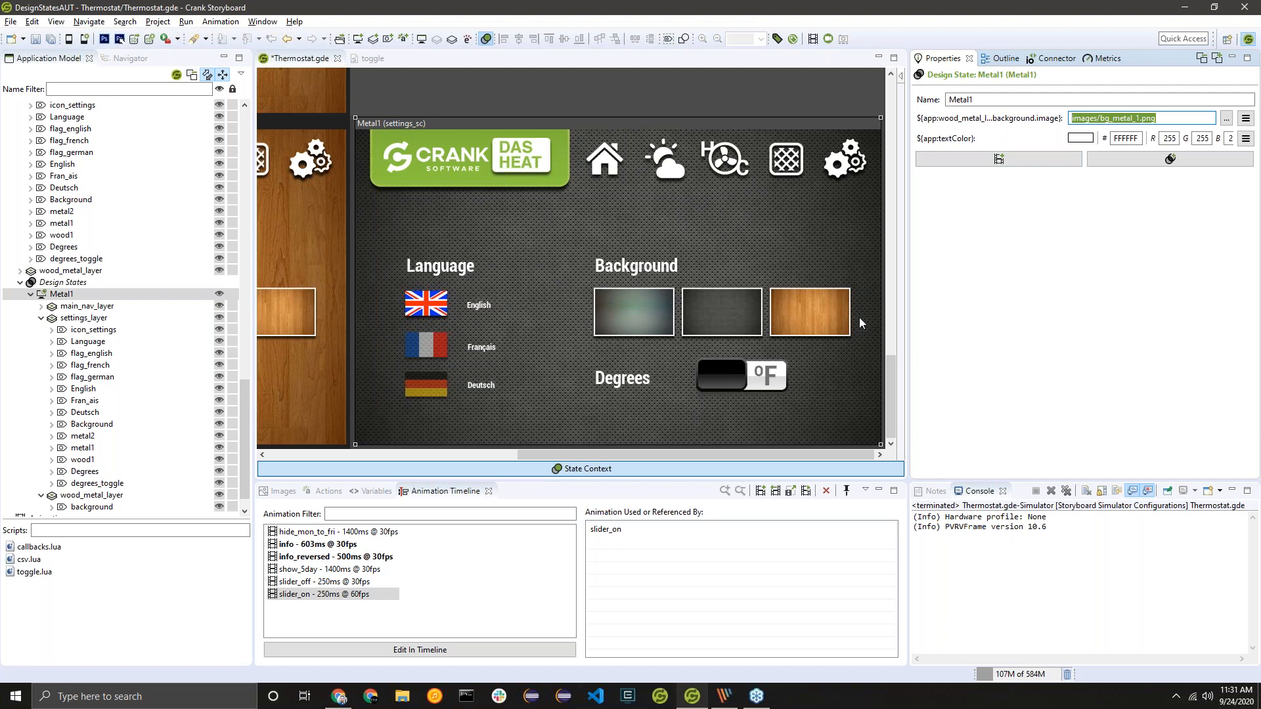
pyautogui.click(644, 455)
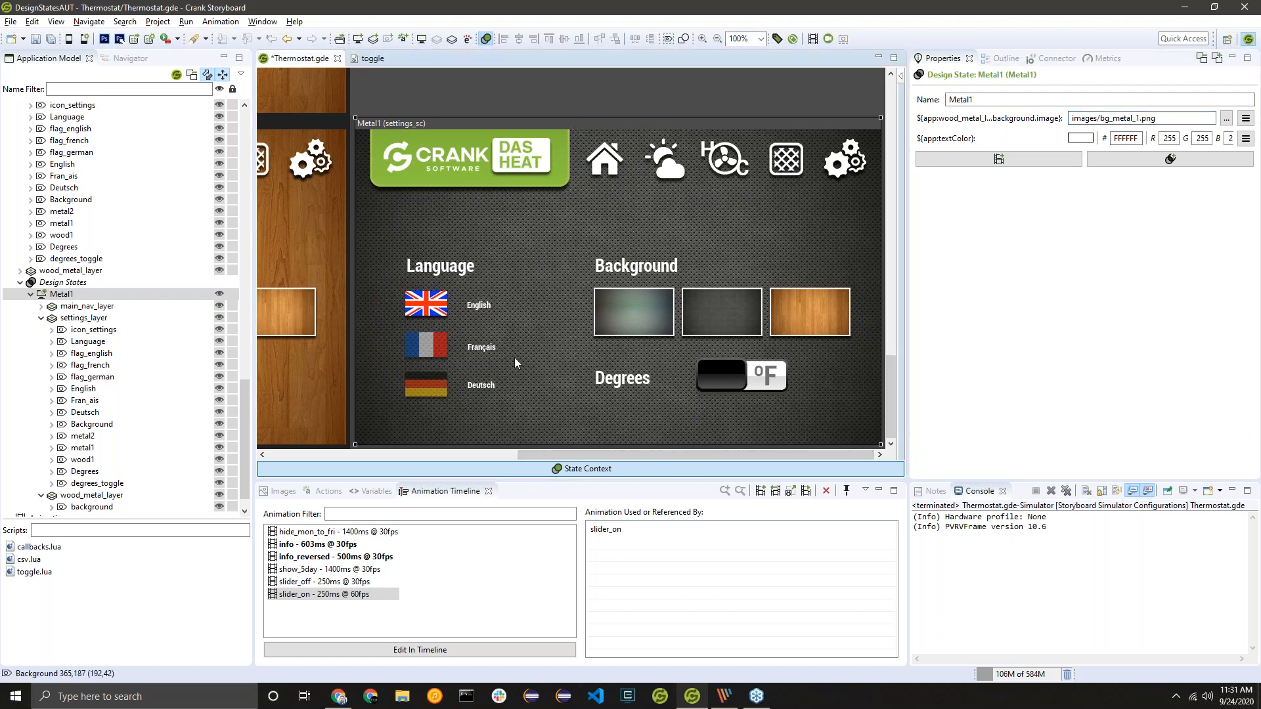
# Step: Convert the Metal1 design state to a named data change called Metal1 and show its data changes
pyautogui.rightClick(554, 124)
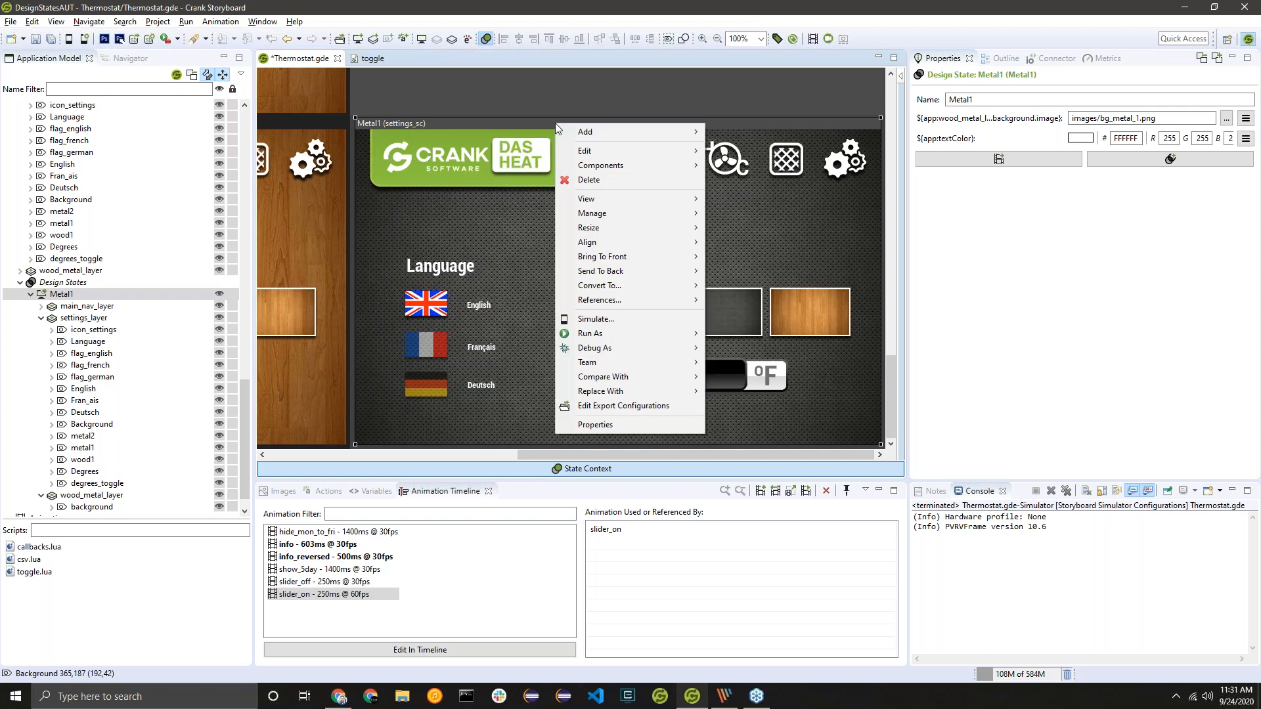
pyautogui.moveTo(680, 291)
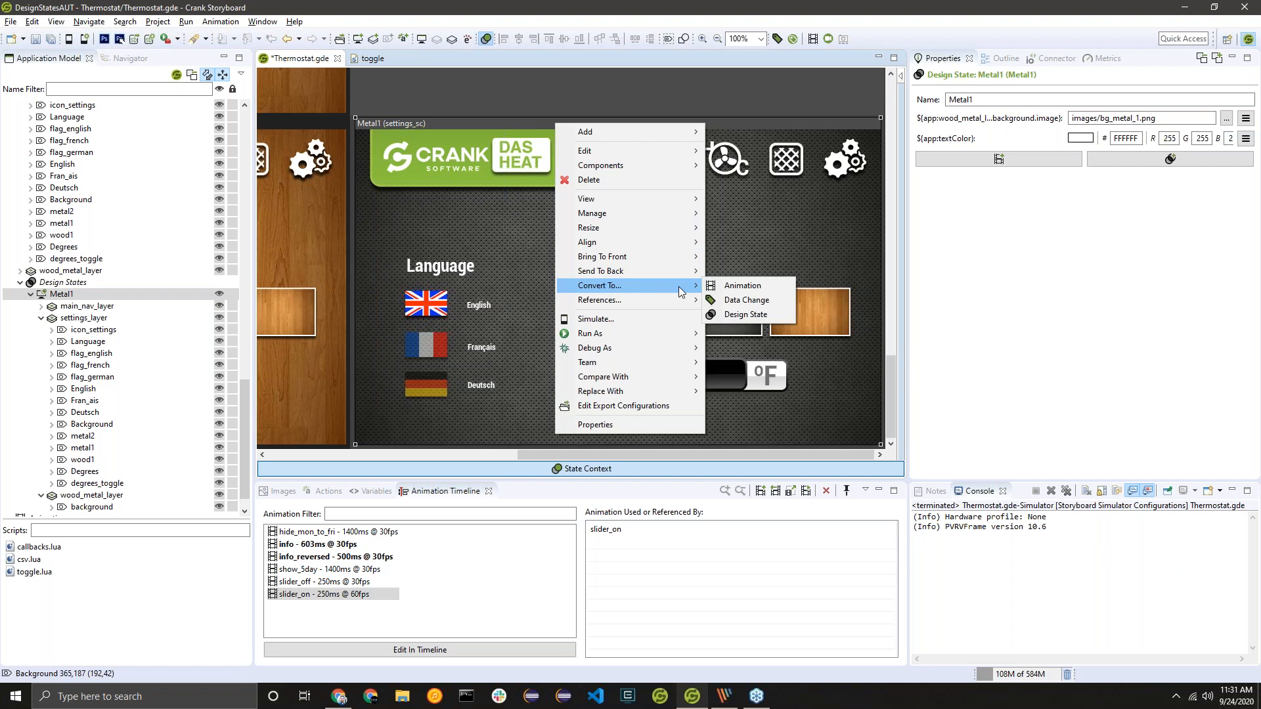
pyautogui.click(782, 299)
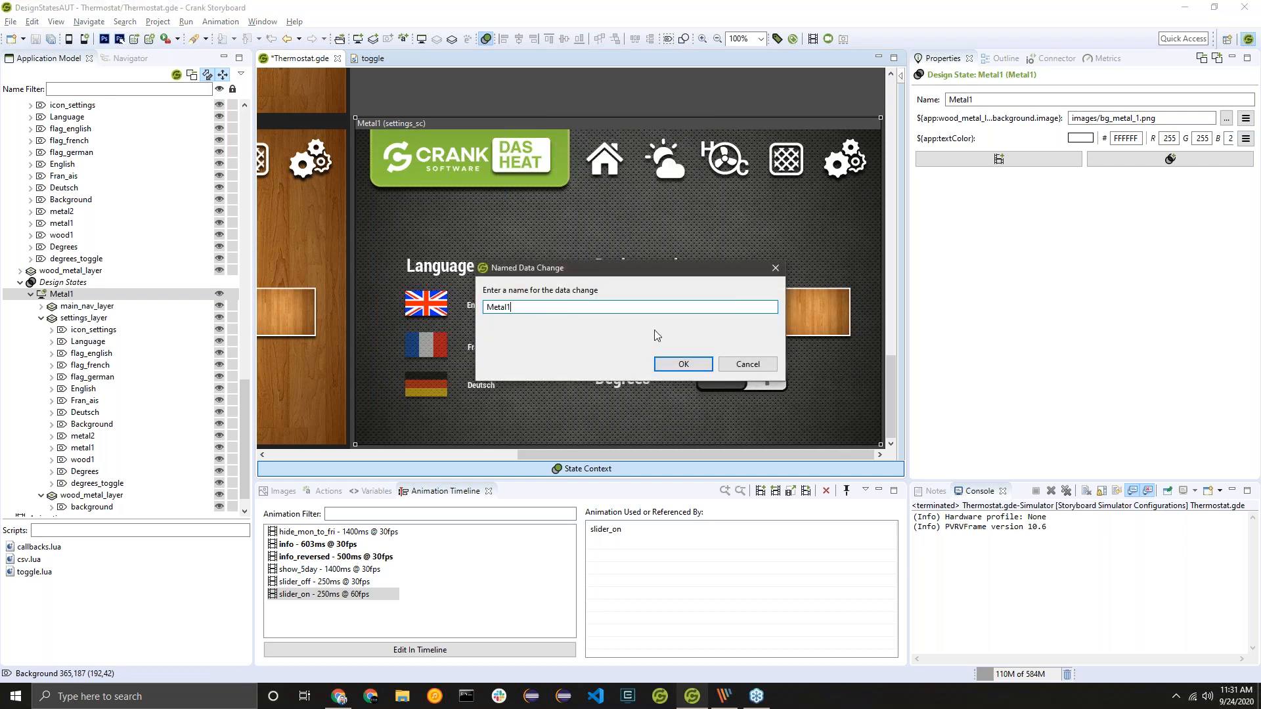
pyautogui.click(691, 368)
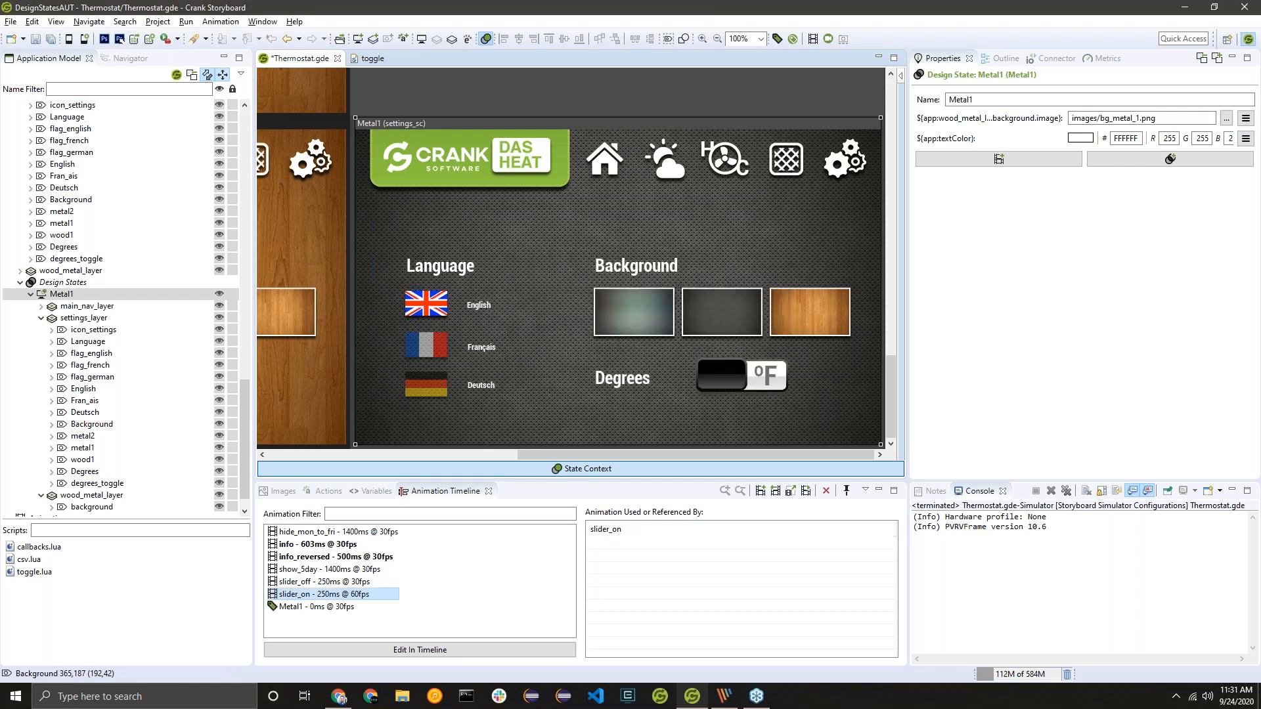
pyautogui.click(308, 607)
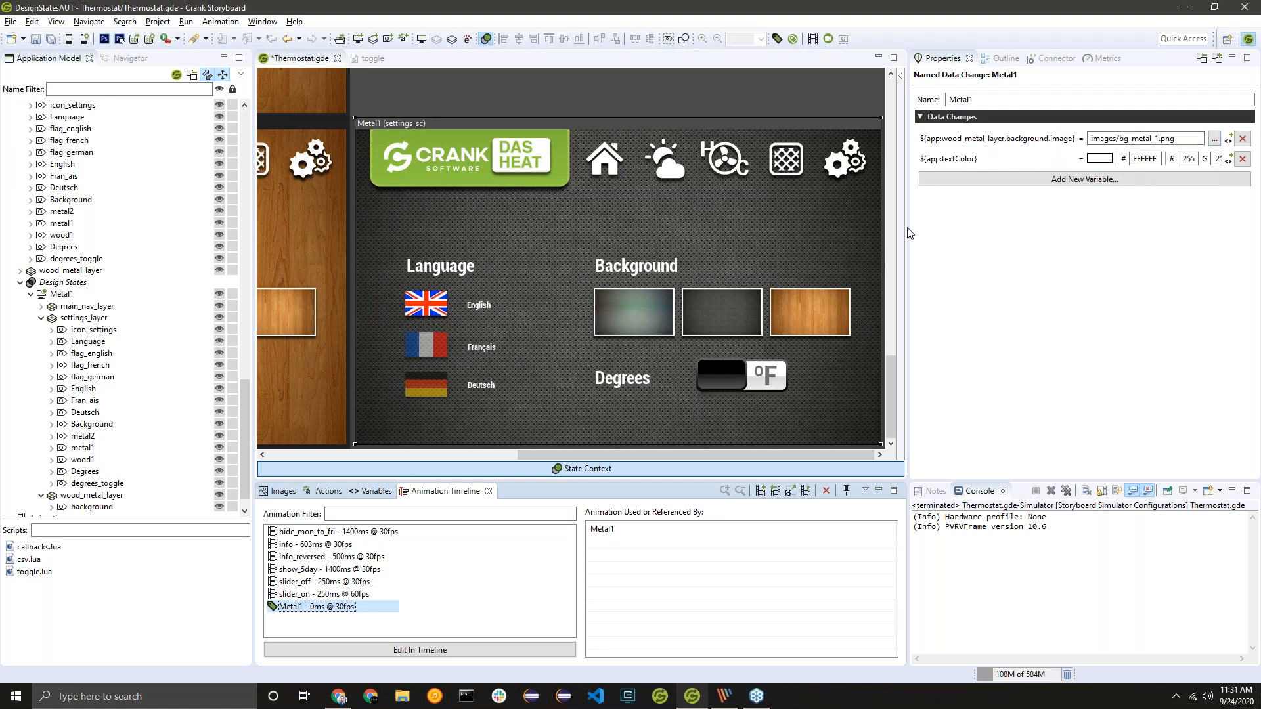
# Step: Examine the outbound, press and release data change actions on the metal1 background thumbnail in settings_sc
pyautogui.moveTo(557, 453); pyautogui.dragTo(296, 453)
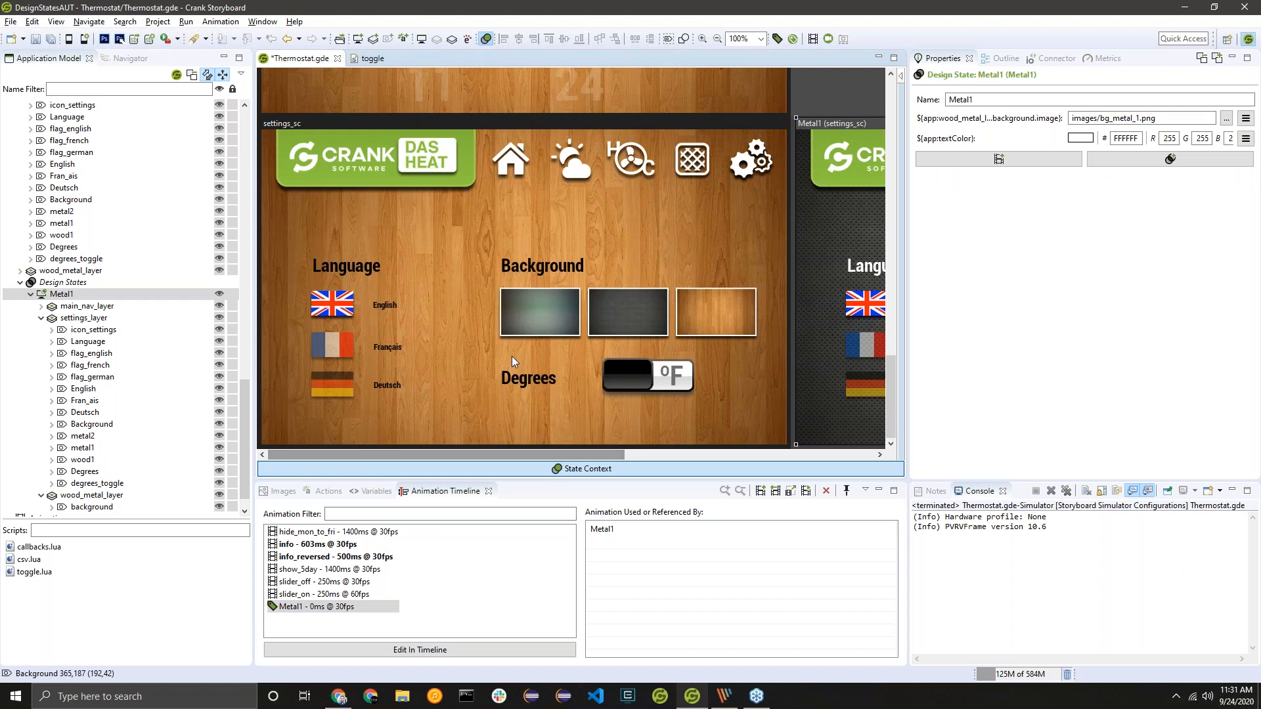
pyautogui.click(614, 311)
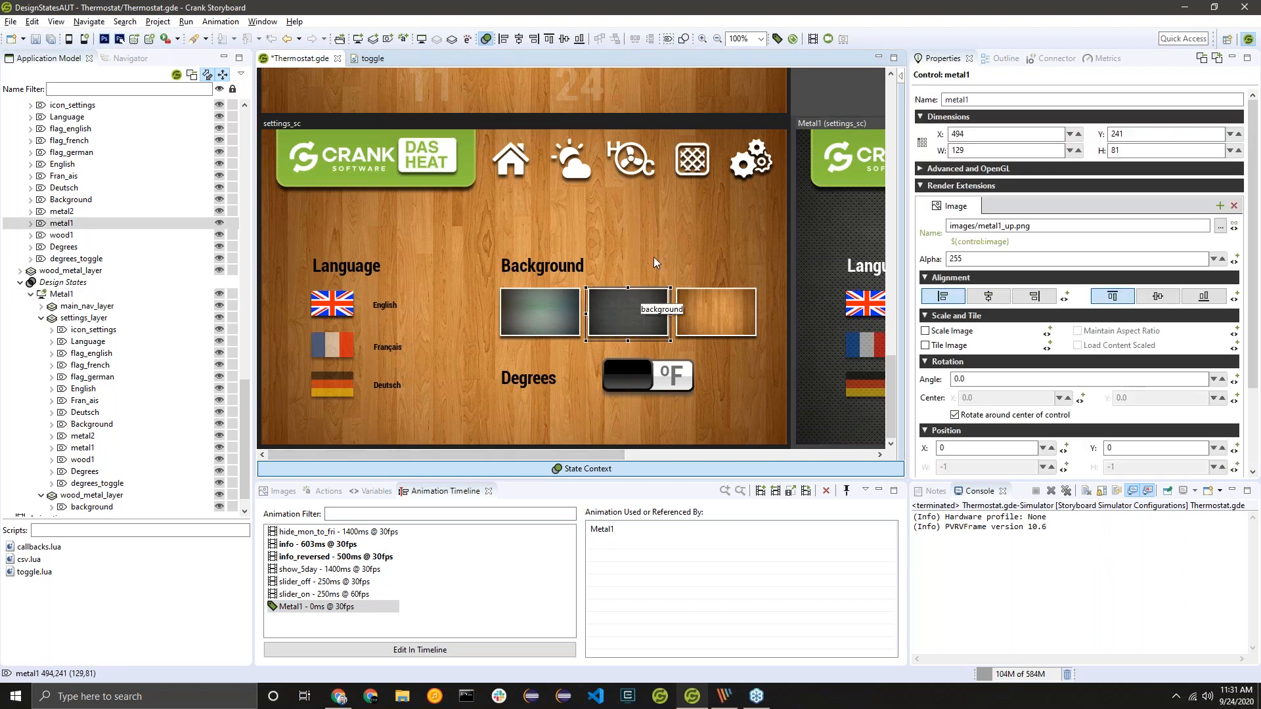
pyautogui.doubleClick(634, 330)
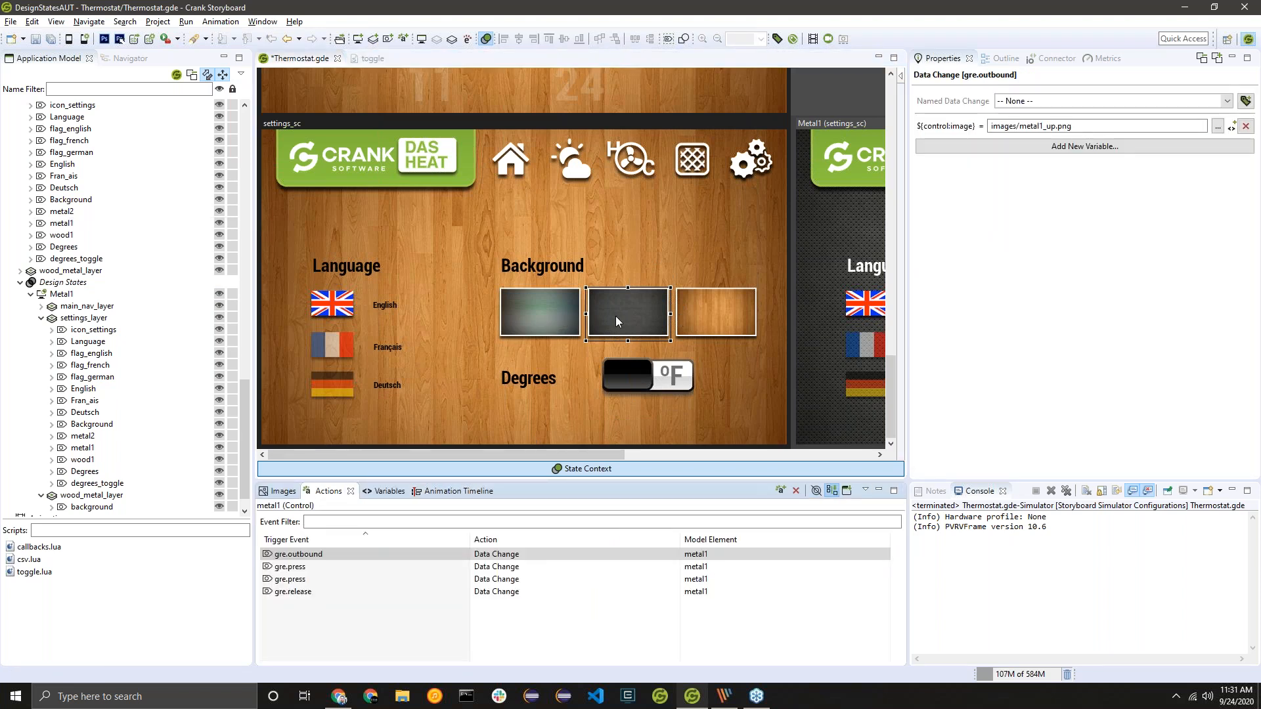
pyautogui.click(616, 317)
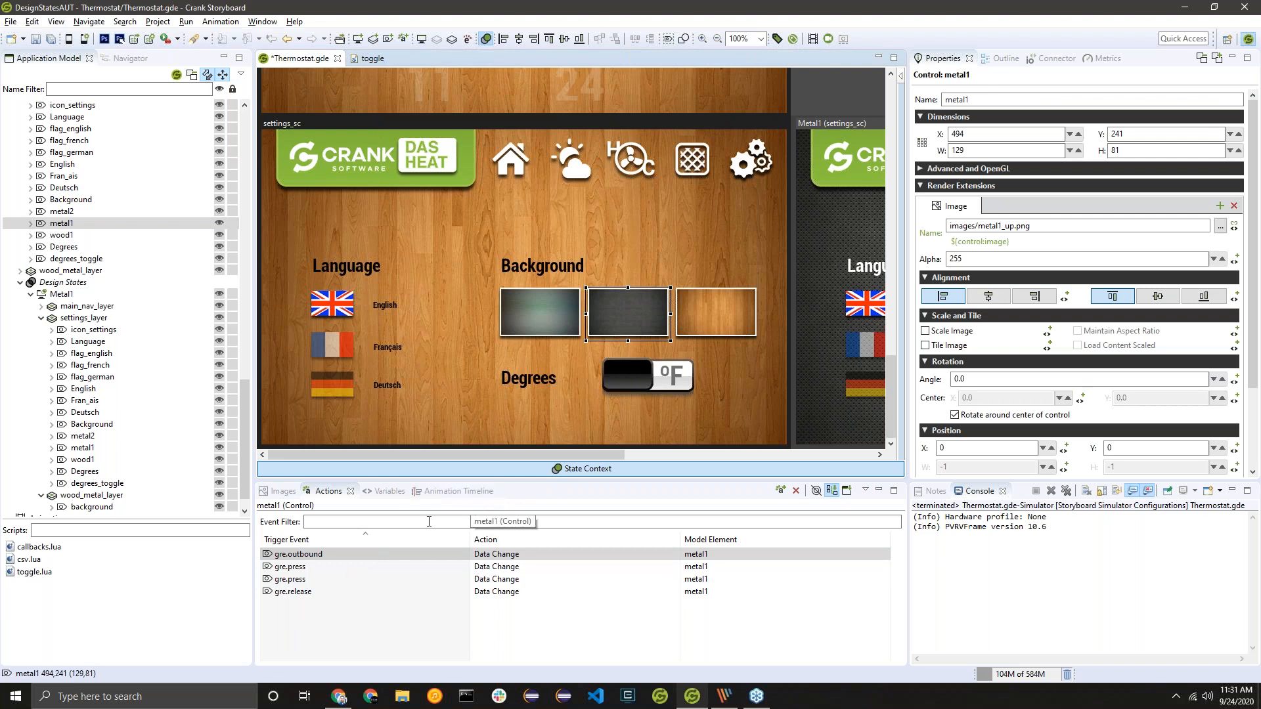
pyautogui.click(345, 554)
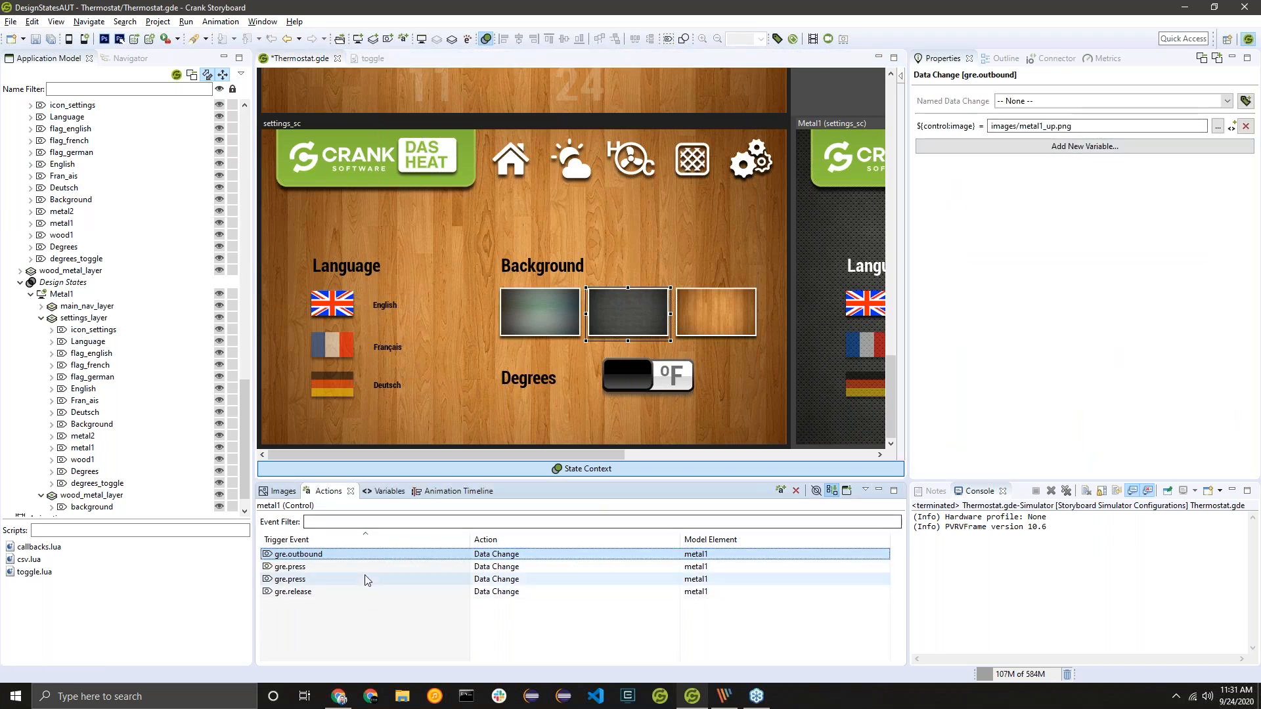
pyautogui.click(381, 579)
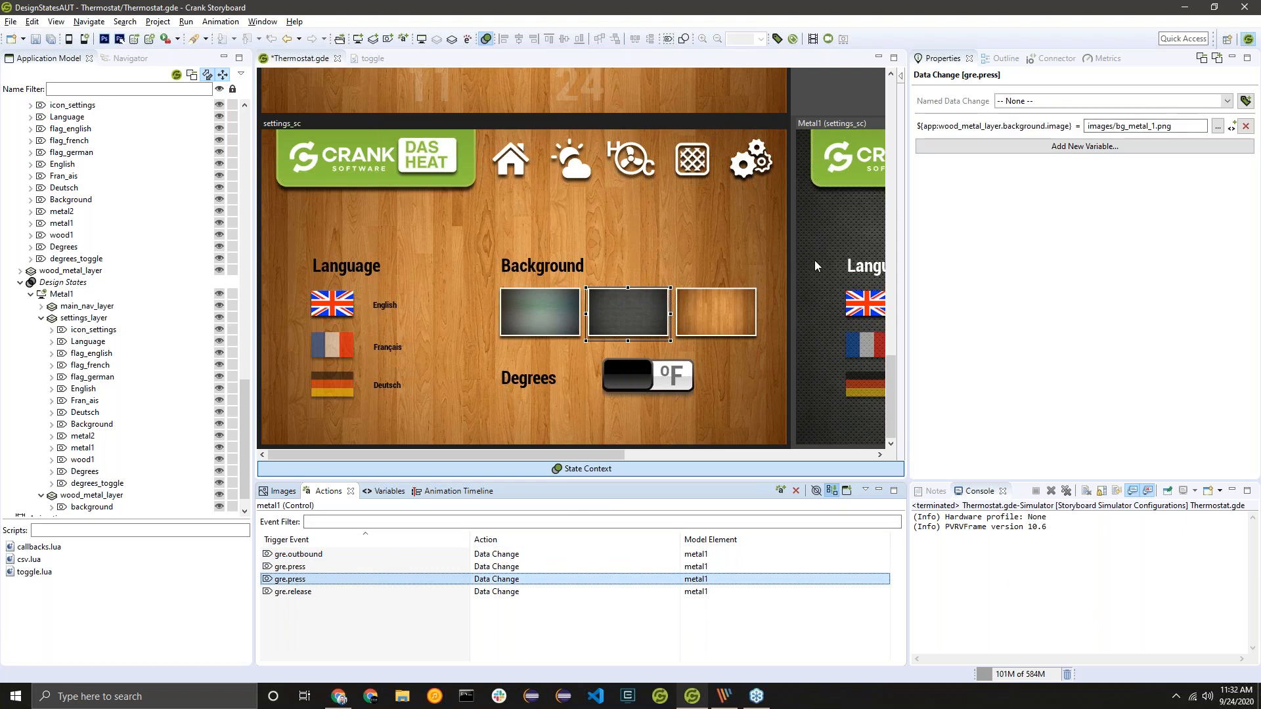
pyautogui.click(445, 568)
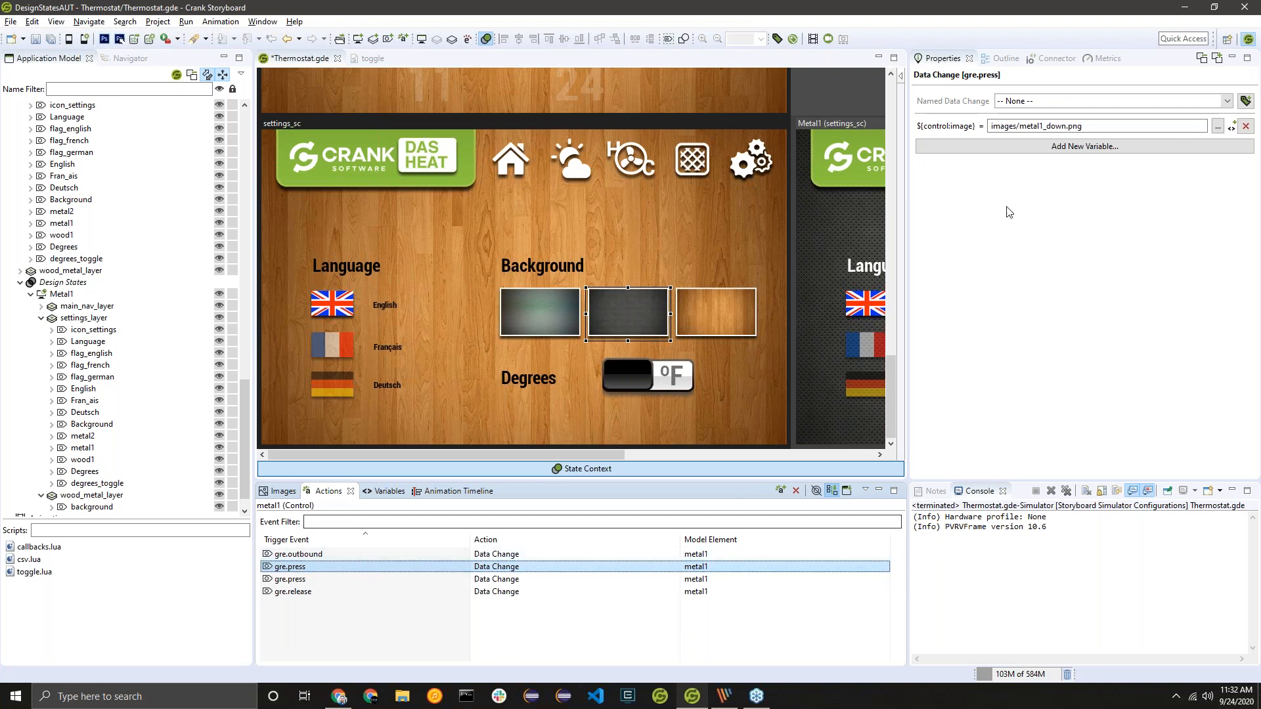
pyautogui.click(394, 558)
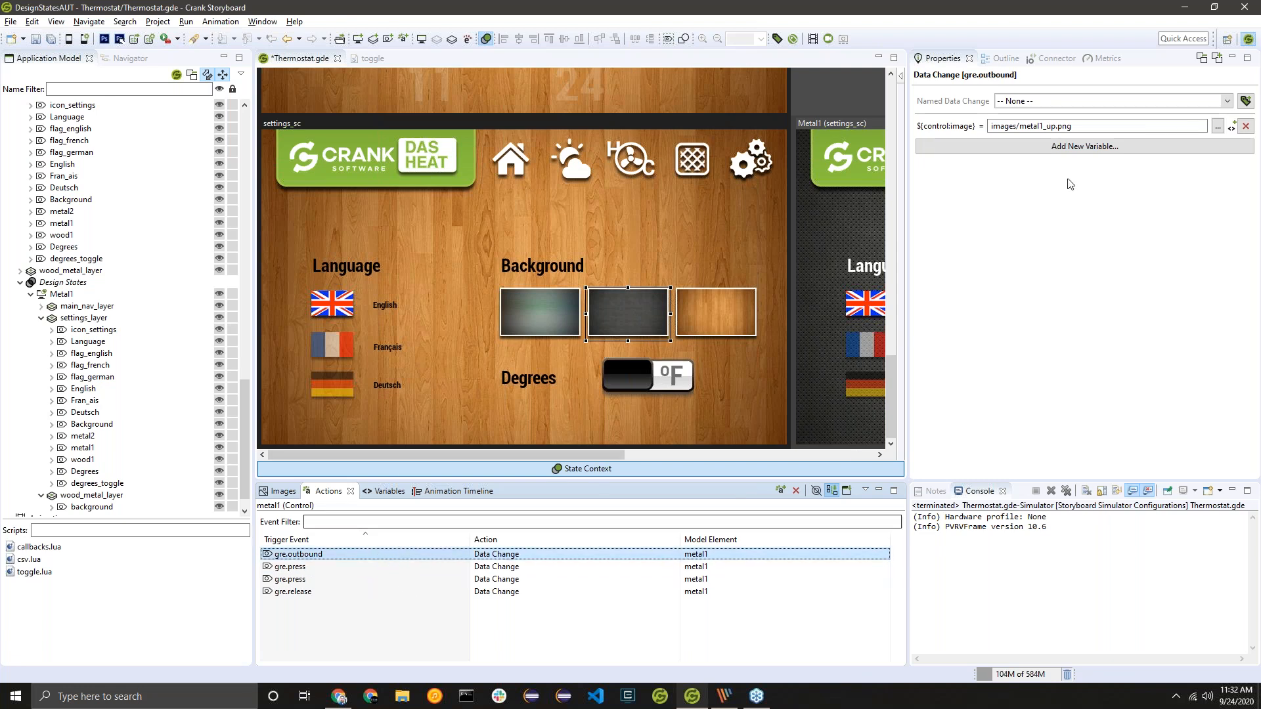
pyautogui.click(291, 592)
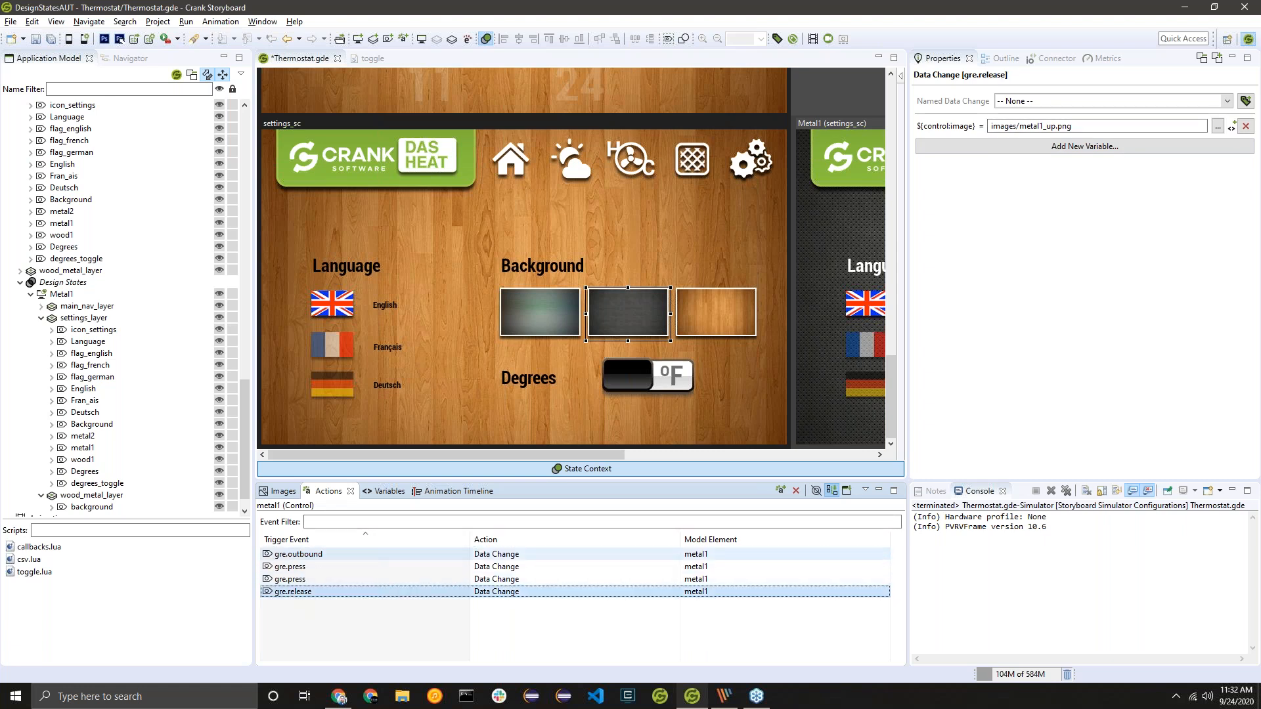
# Step: Assign the Metal1 named data change to the metal1 thumbnail's press action that sets the background image to images/bg_metal_1.png
pyautogui.click(317, 568)
pyautogui.click(320, 579)
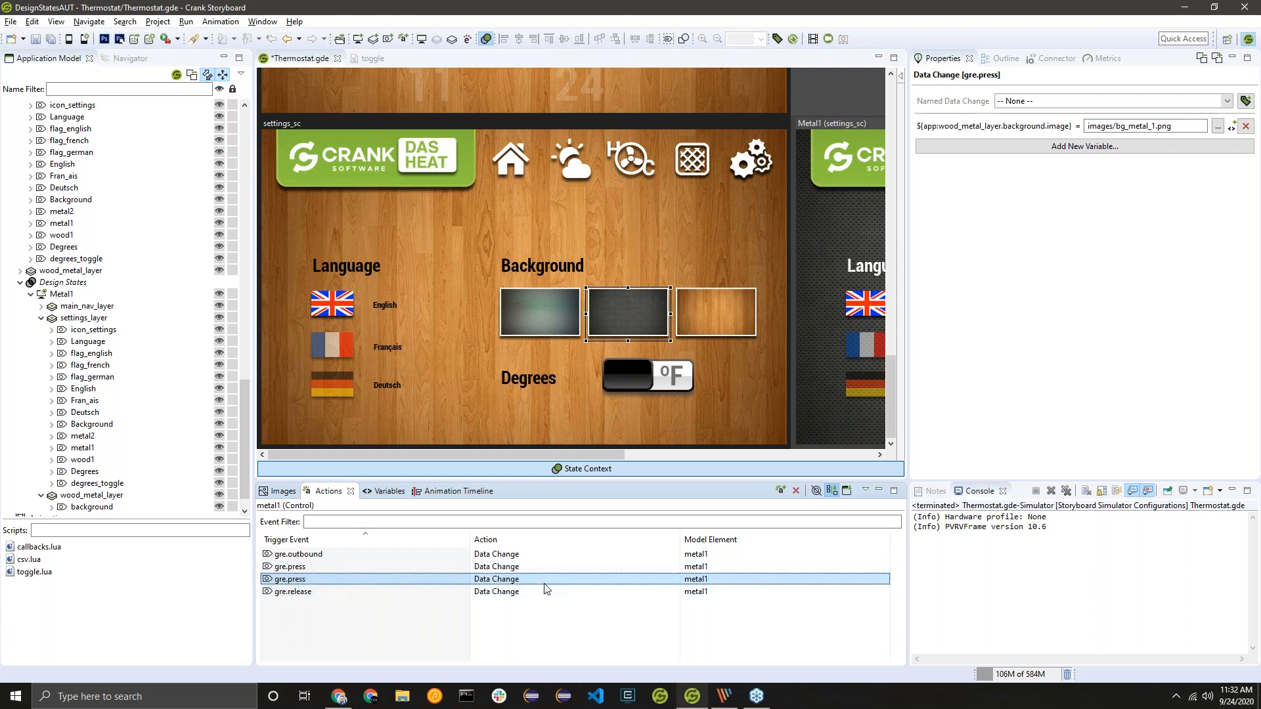
pyautogui.click(676, 583)
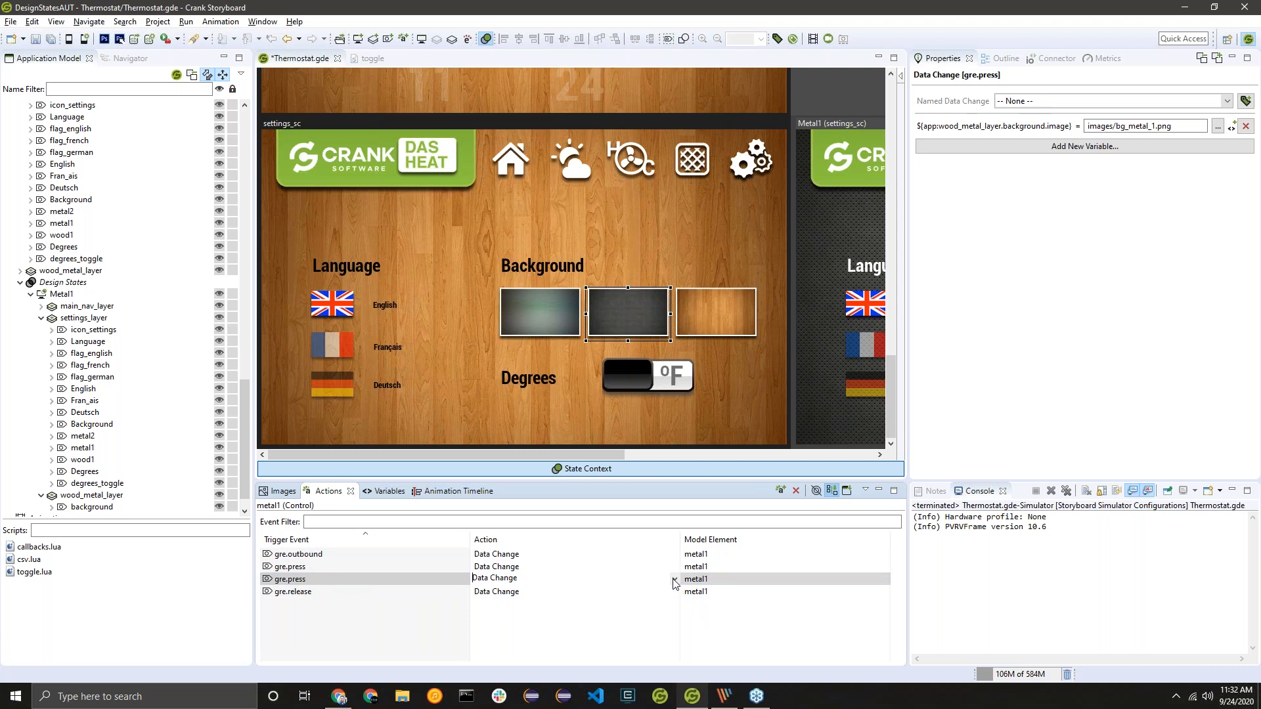
pyautogui.click(675, 580)
pyautogui.scroll(3, 571, 471)
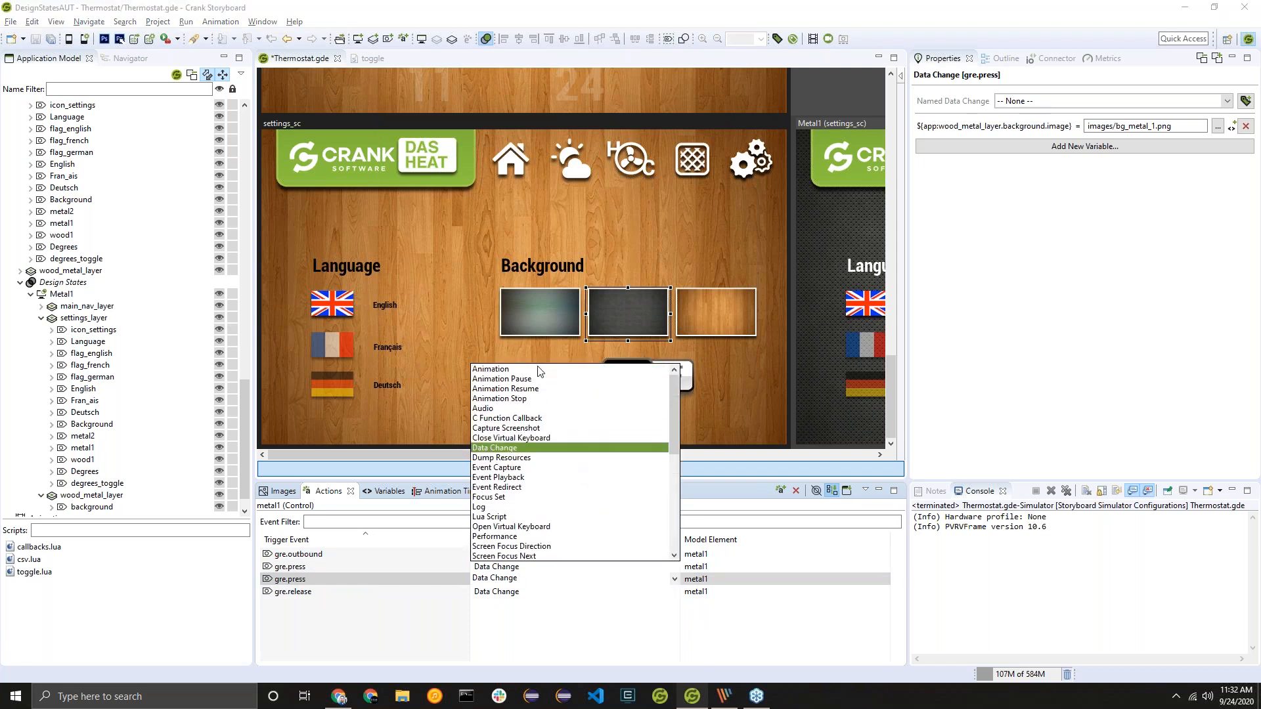
pyautogui.click(530, 446)
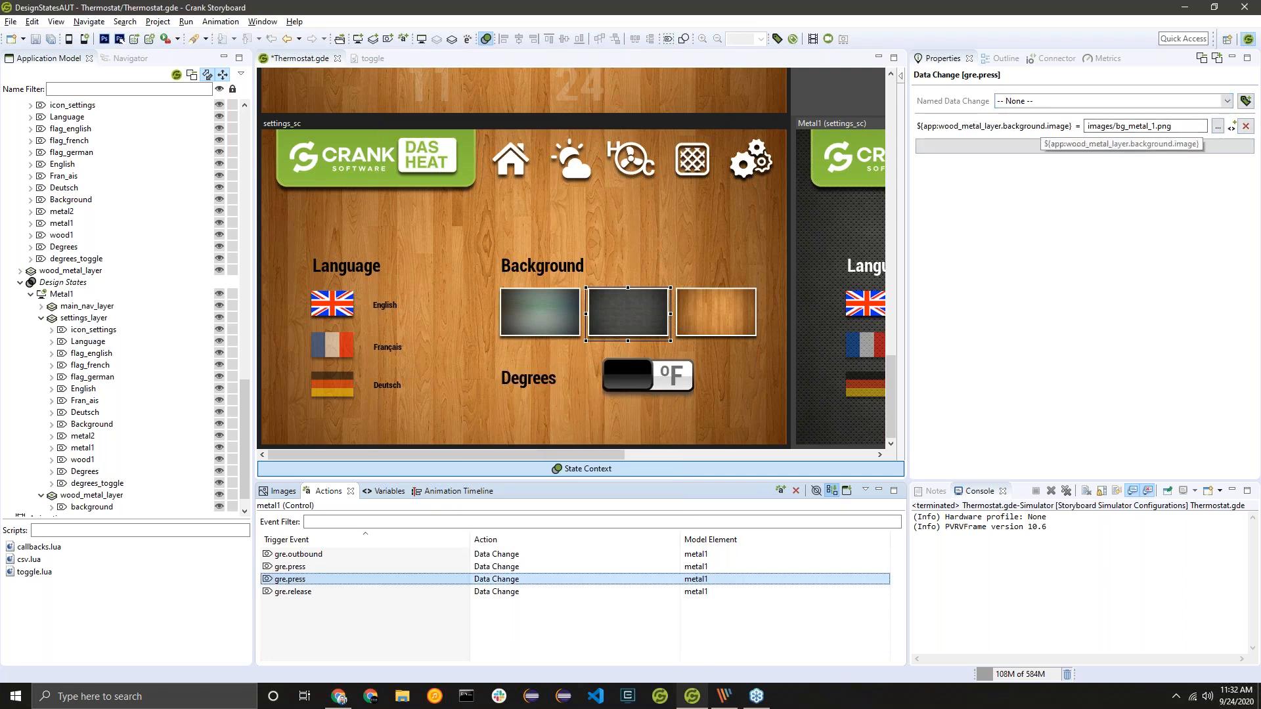
pyautogui.click(1091, 127)
pyautogui.click(1227, 101)
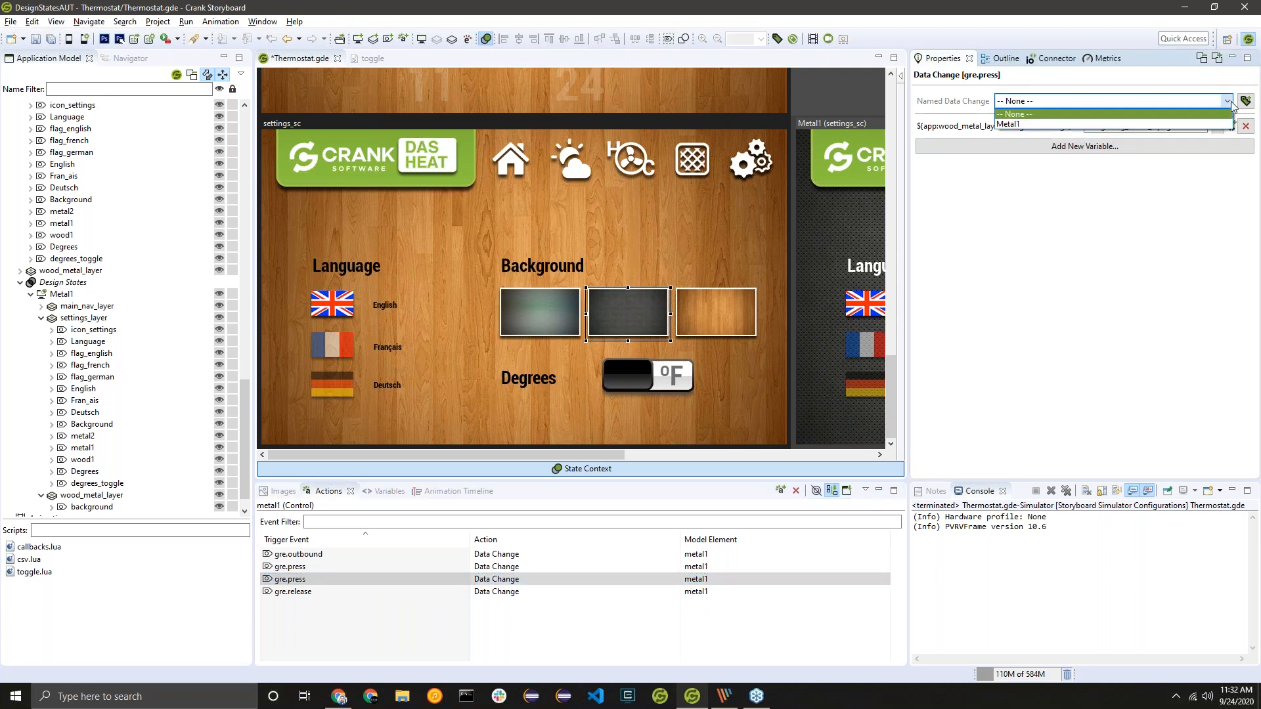
pyautogui.click(1030, 124)
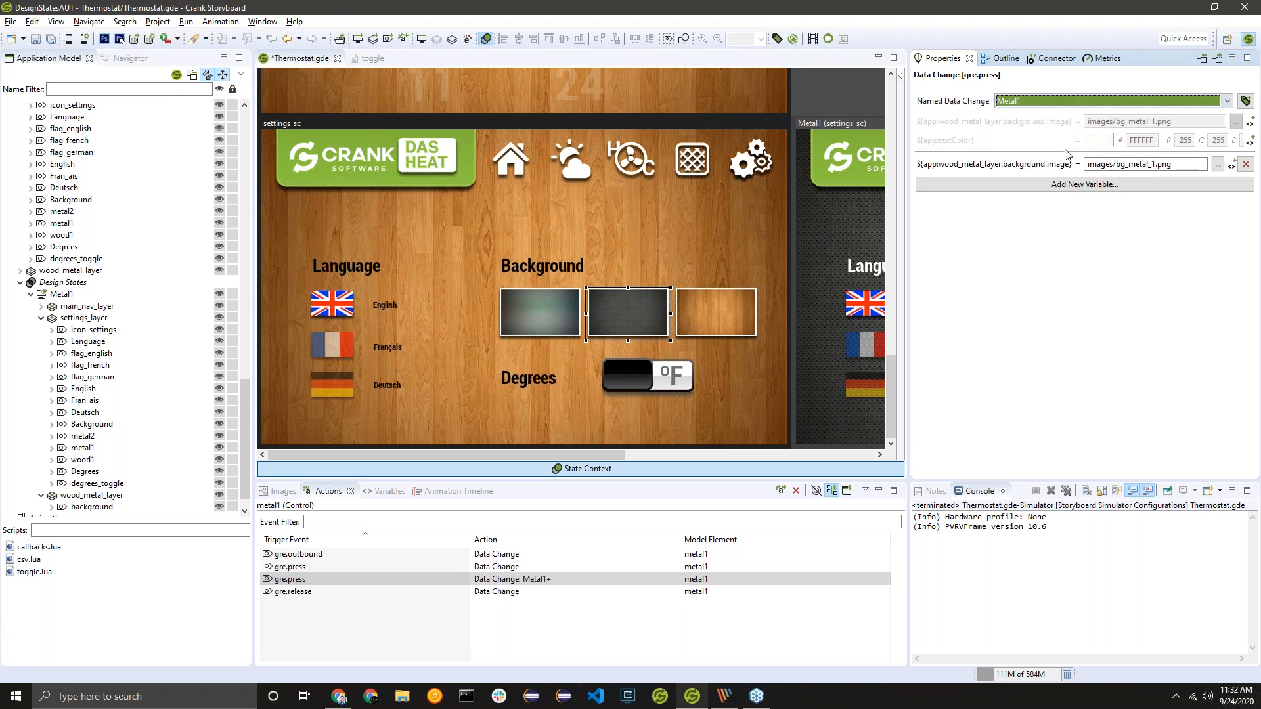
# Step: Try to remove the redundant background image variable from the metal1 press action and save the Thermostat file
pyautogui.moveTo(1184, 166); pyautogui.dragTo(998, 173)
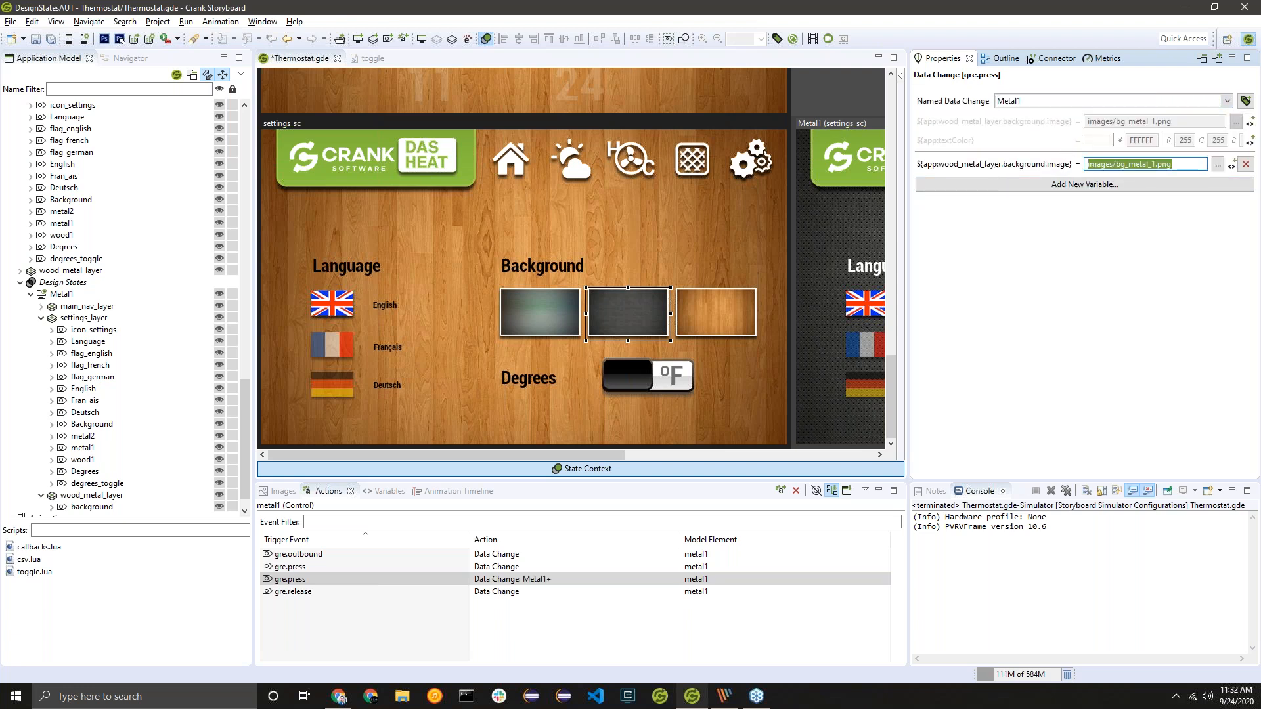
pyautogui.click(1247, 165)
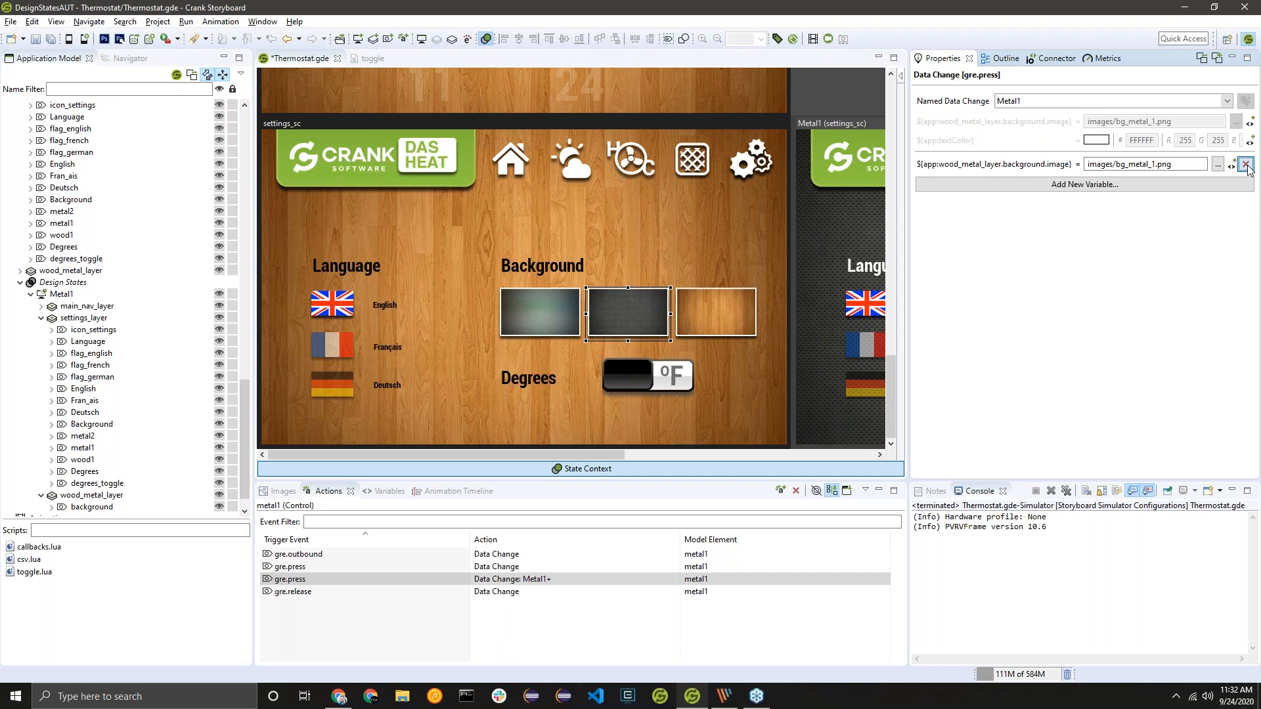
pyautogui.click(501, 569)
pyautogui.click(518, 581)
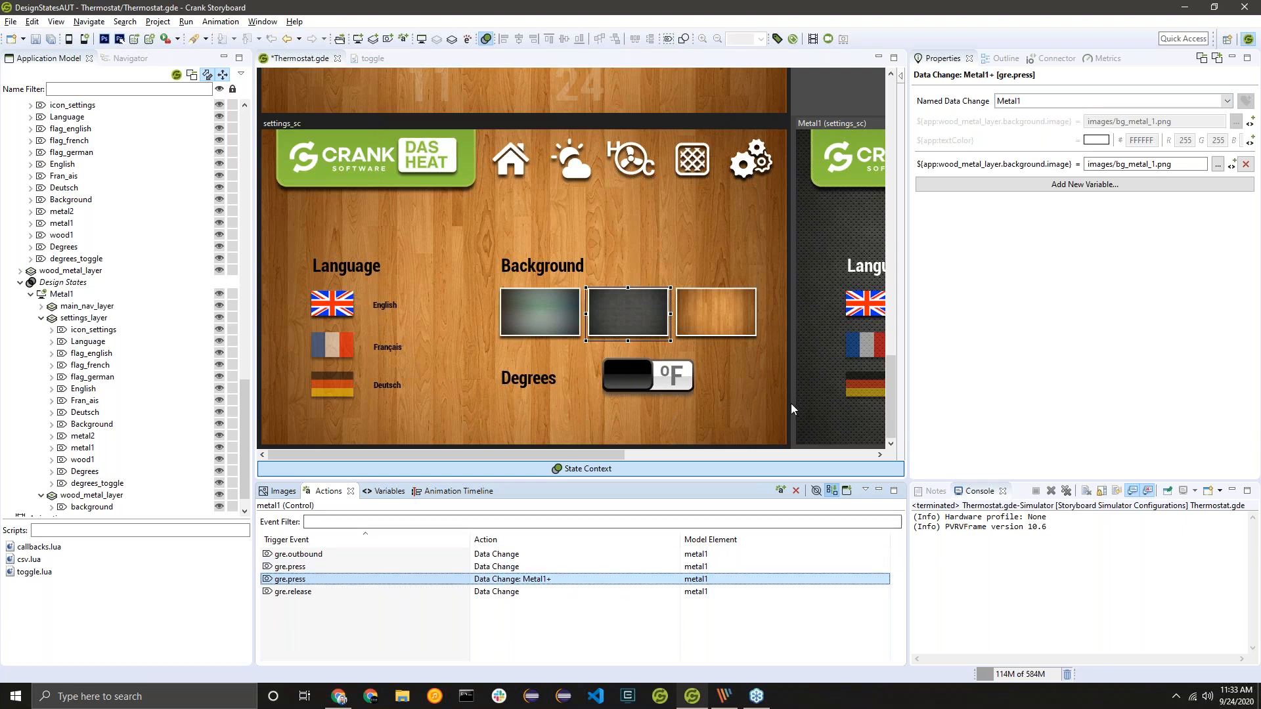
pyautogui.hotkey('ctrl', 's')
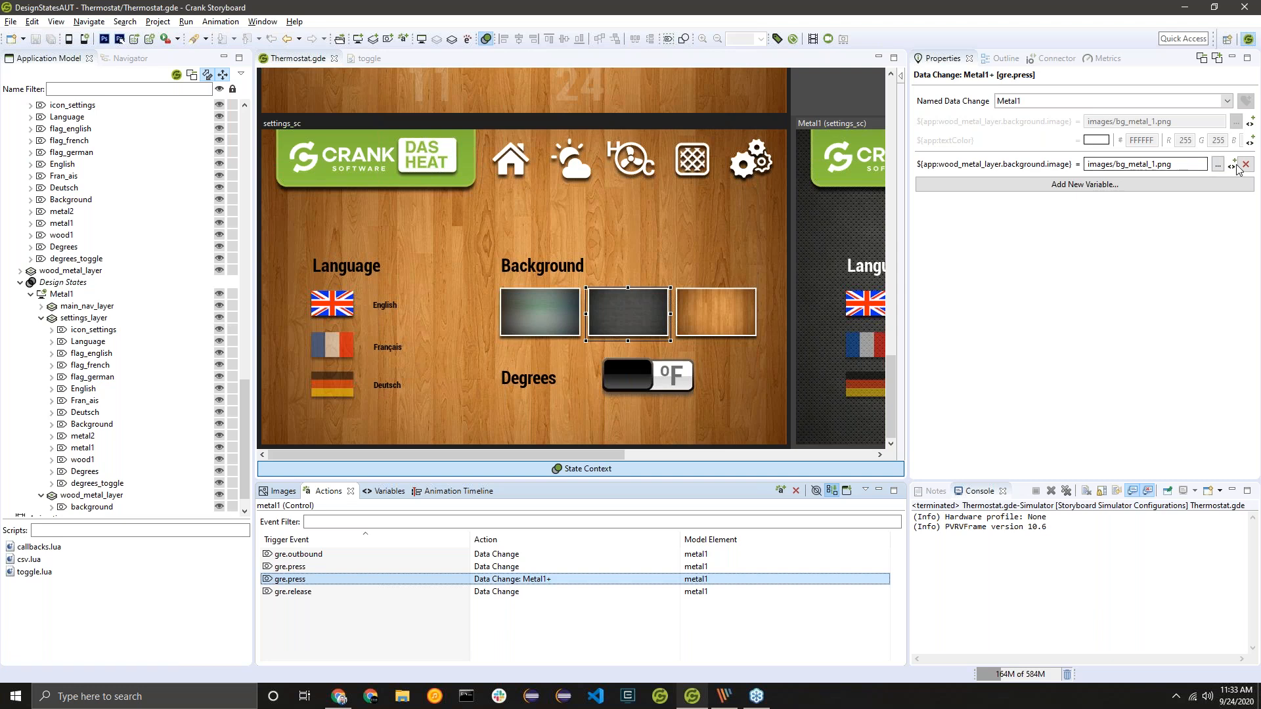
pyautogui.click(1246, 164)
pyautogui.press('Return')
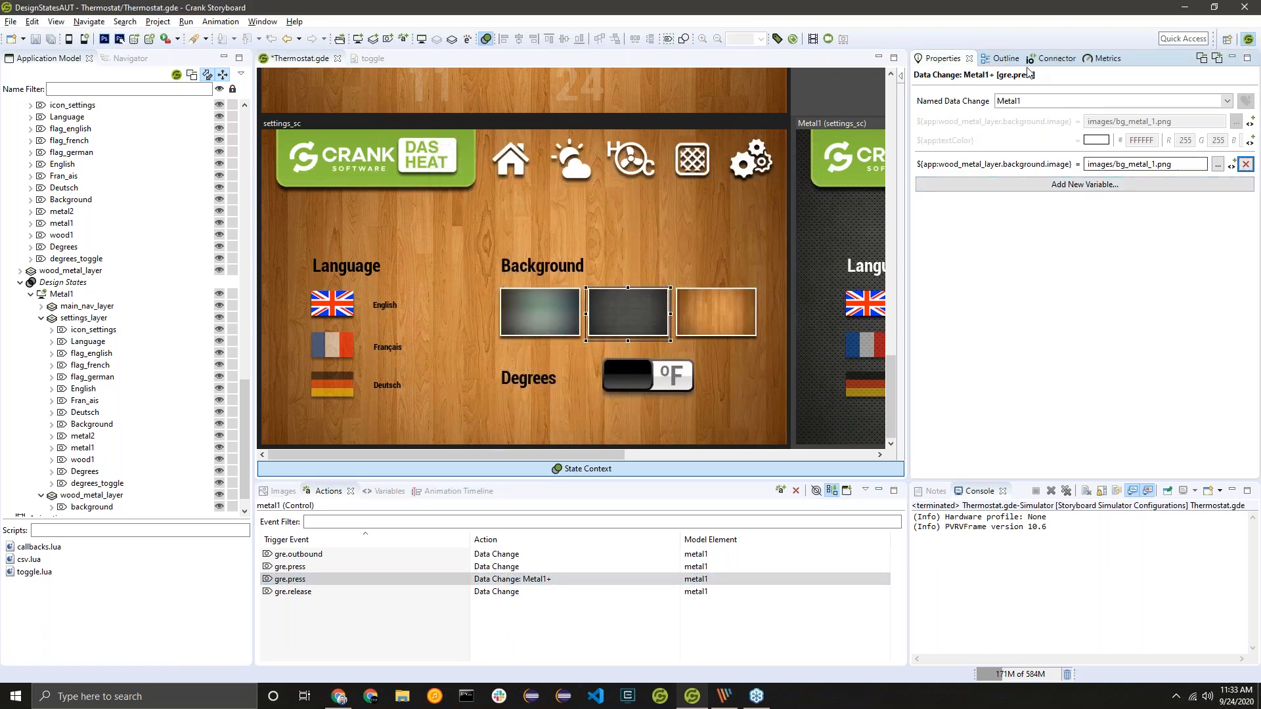
pyautogui.hotkey('ctrl', 's')
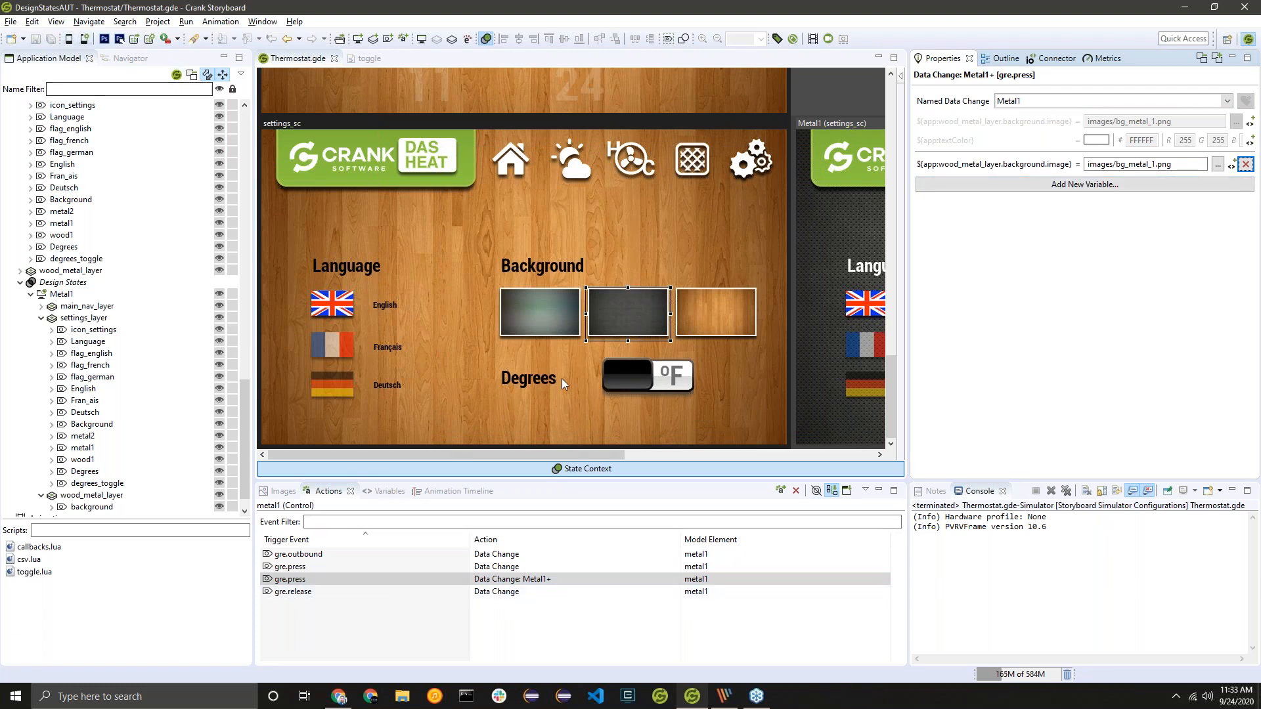
# Step: Simulate the Thermostat app, switch among the three backgrounds on its settings screen to check the text color, and close the simulator
pyautogui.click(70, 40)
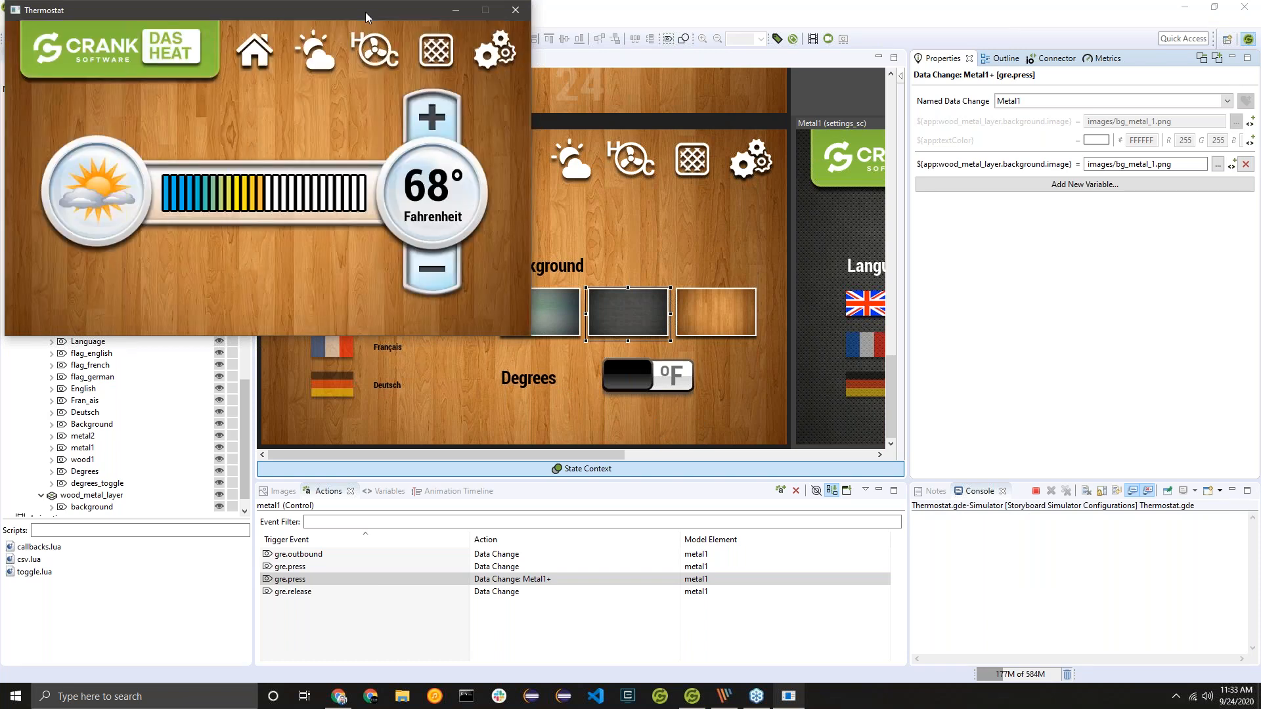
pyautogui.click(493, 58)
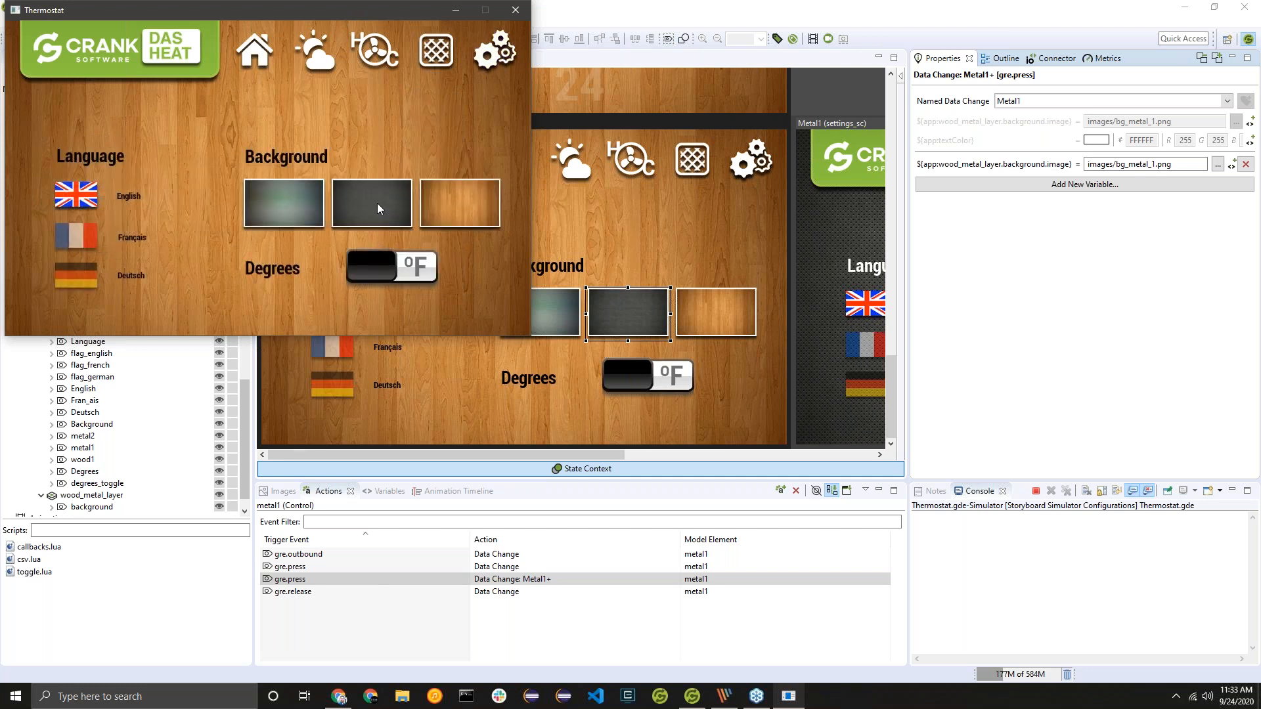
pyautogui.click(377, 203)
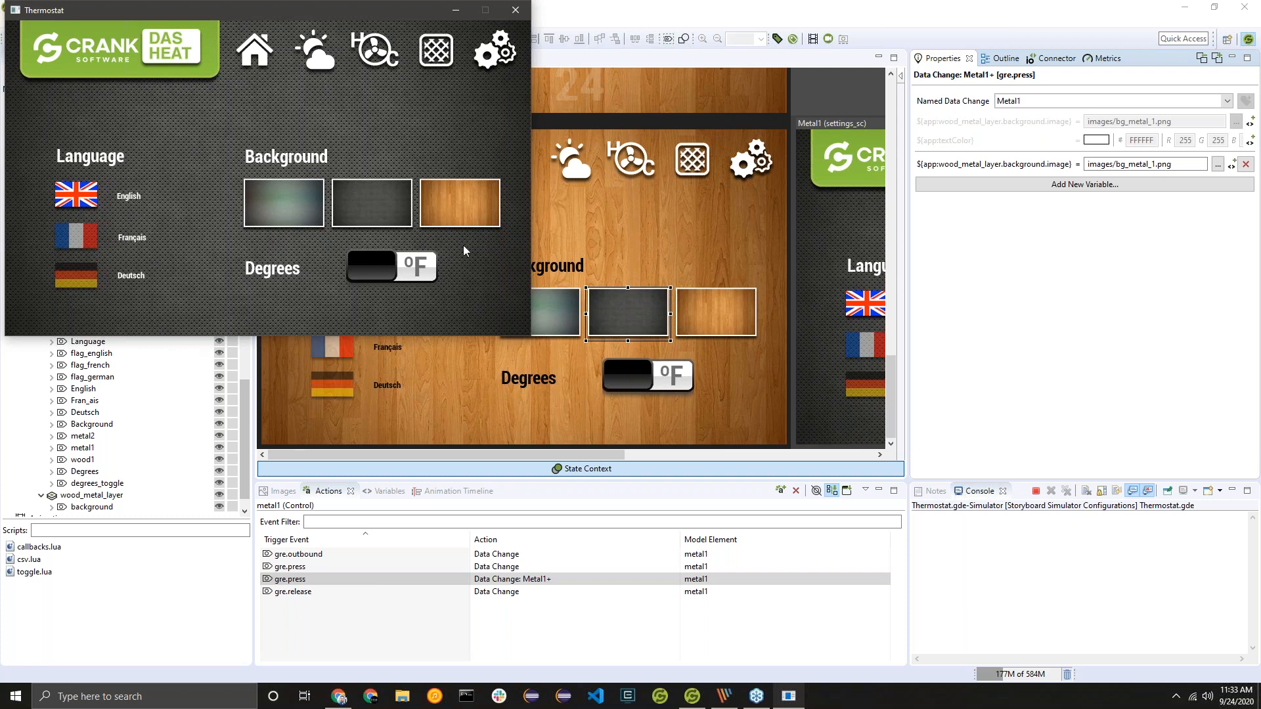
pyautogui.click(305, 203)
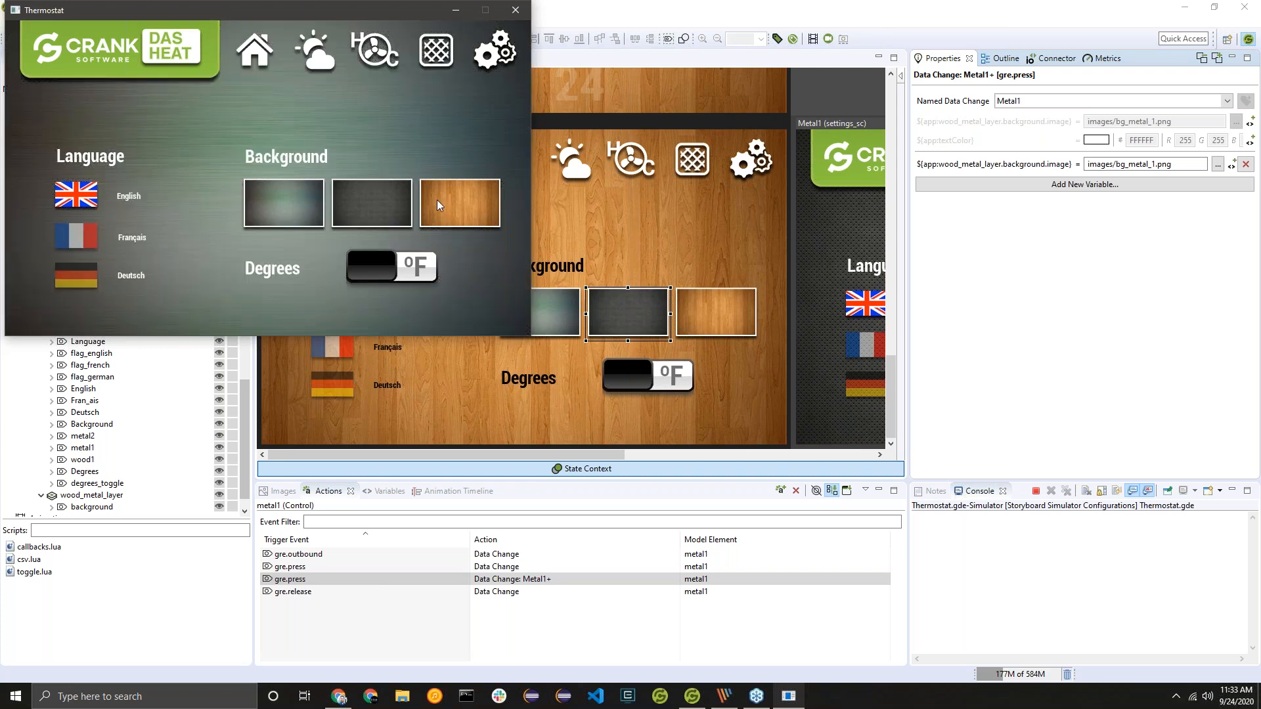
pyautogui.click(463, 201)
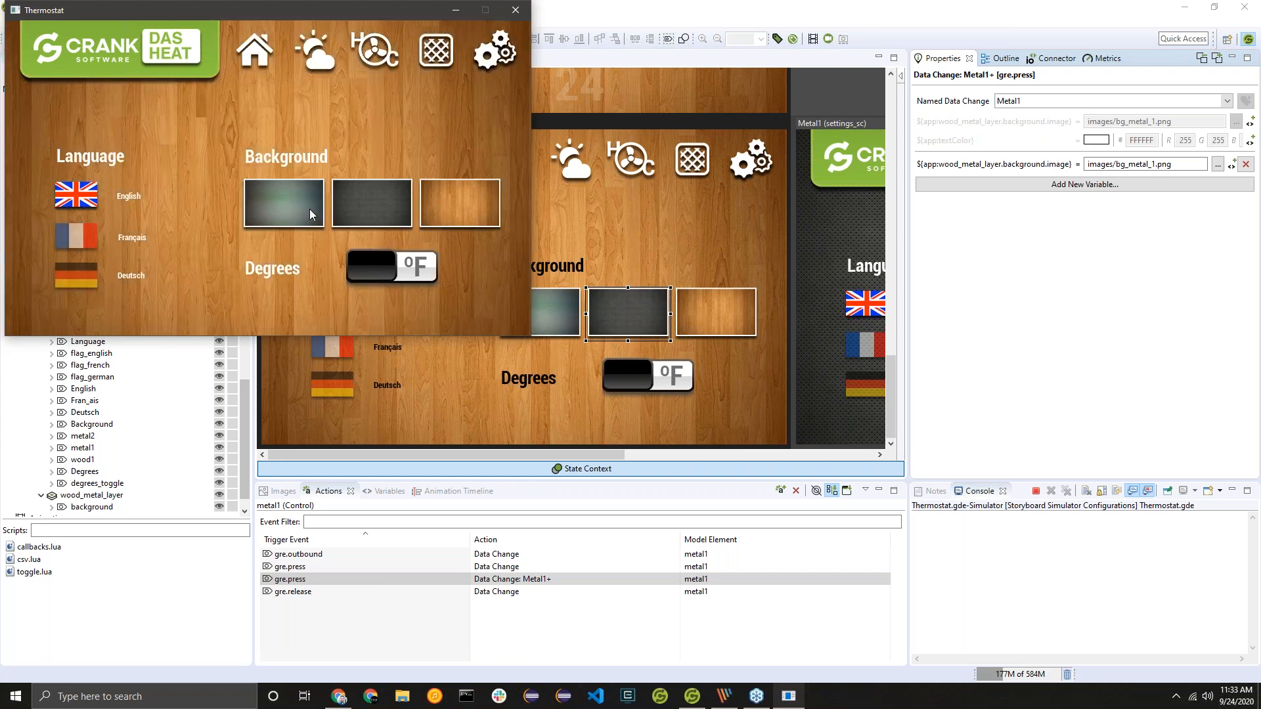
pyautogui.click(362, 215)
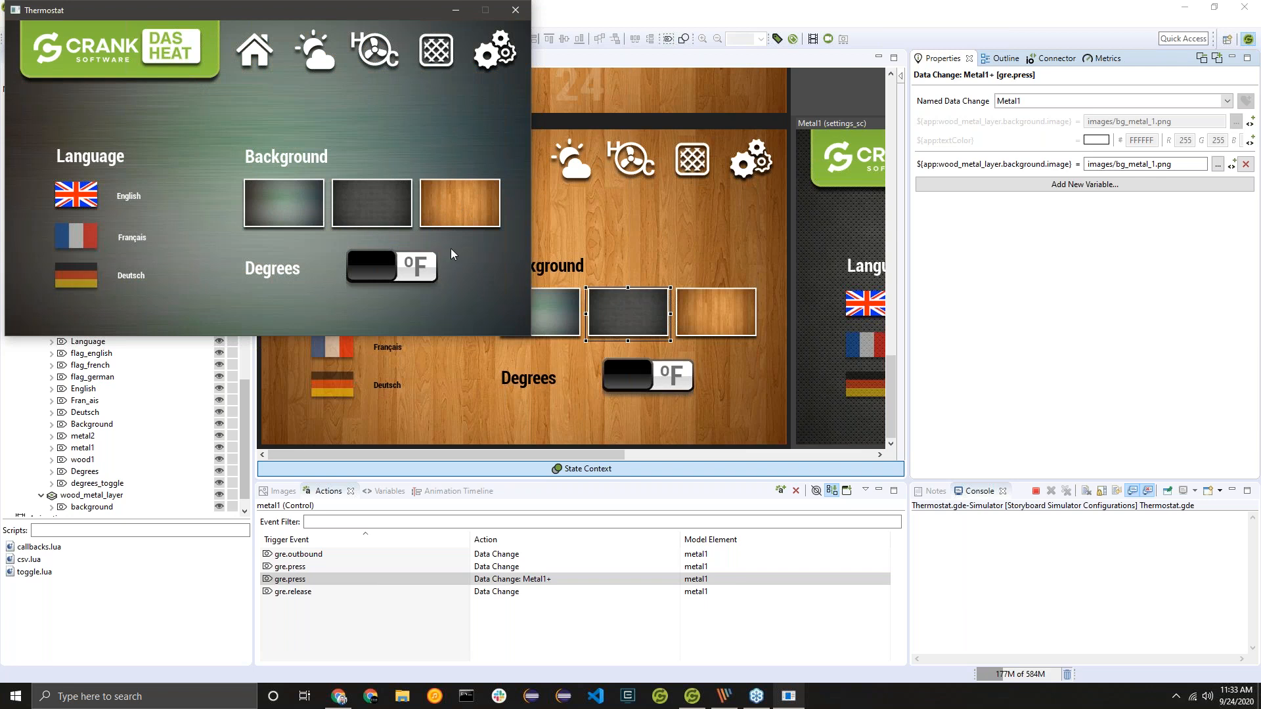
pyautogui.click(449, 214)
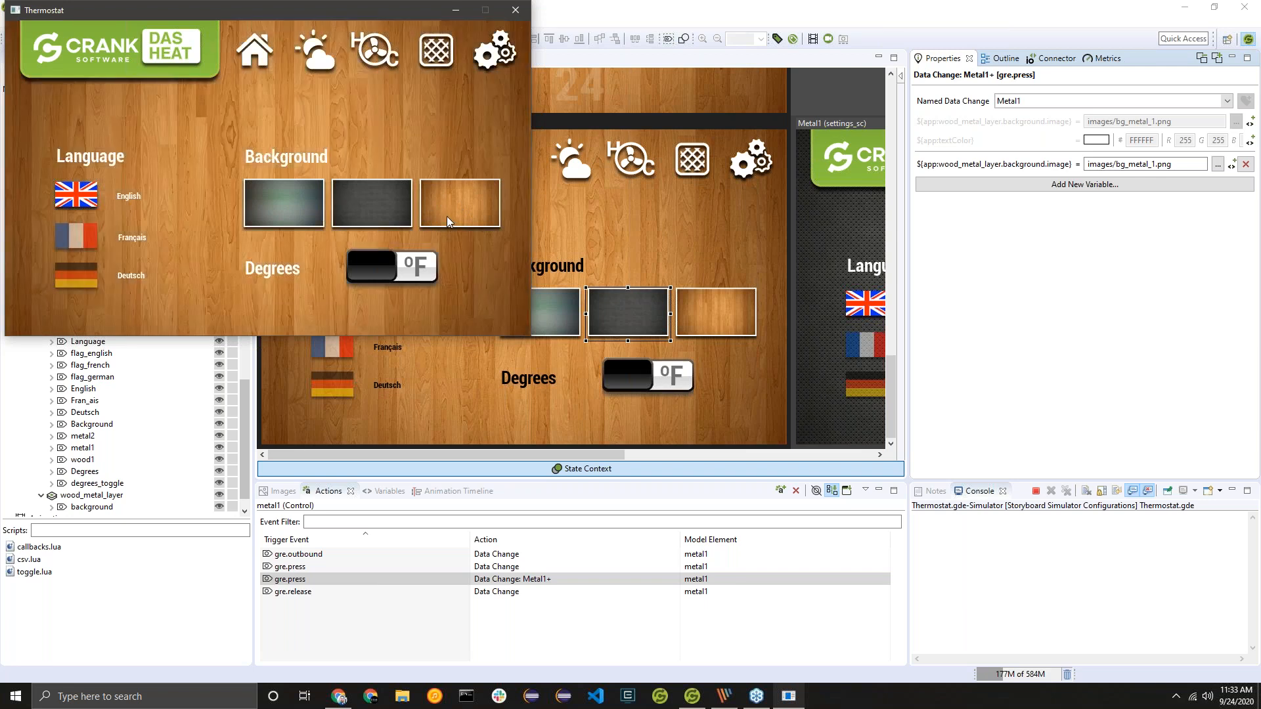
pyautogui.click(515, 10)
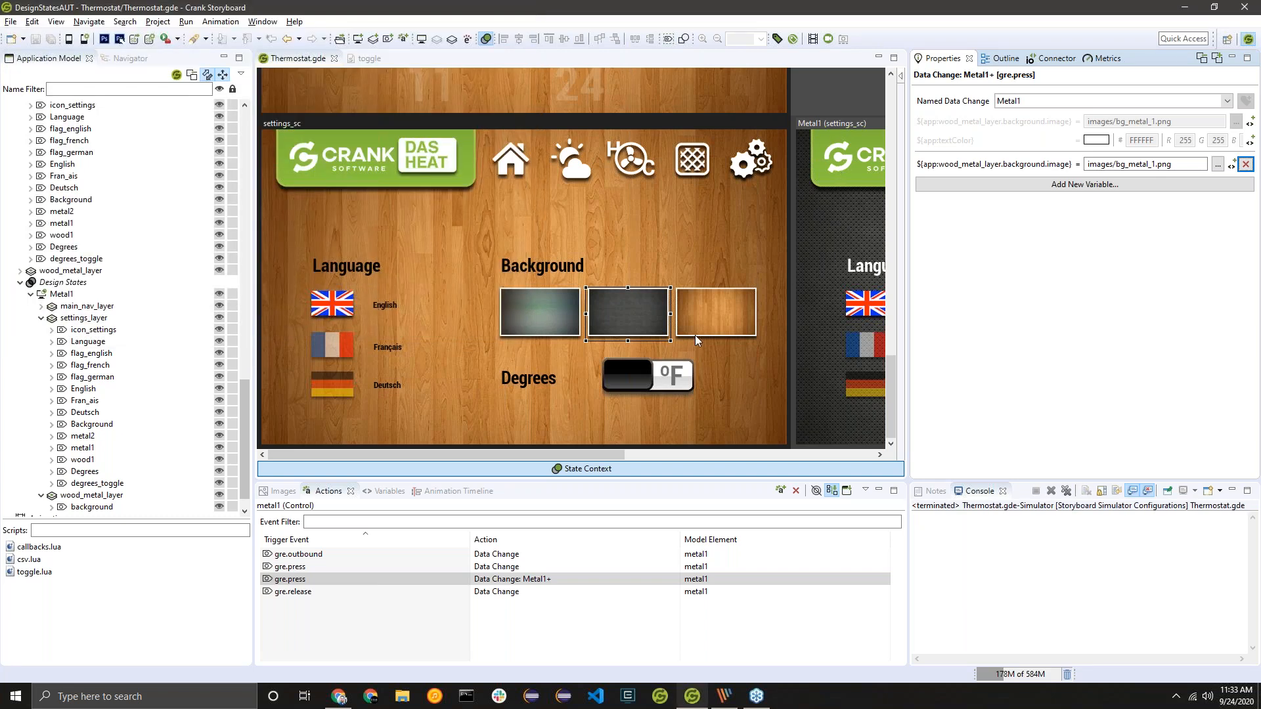
# Step: Add a design state named Wood to settings_sc, starting from the wood1 thumbnail
pyautogui.rightClick(693, 310)
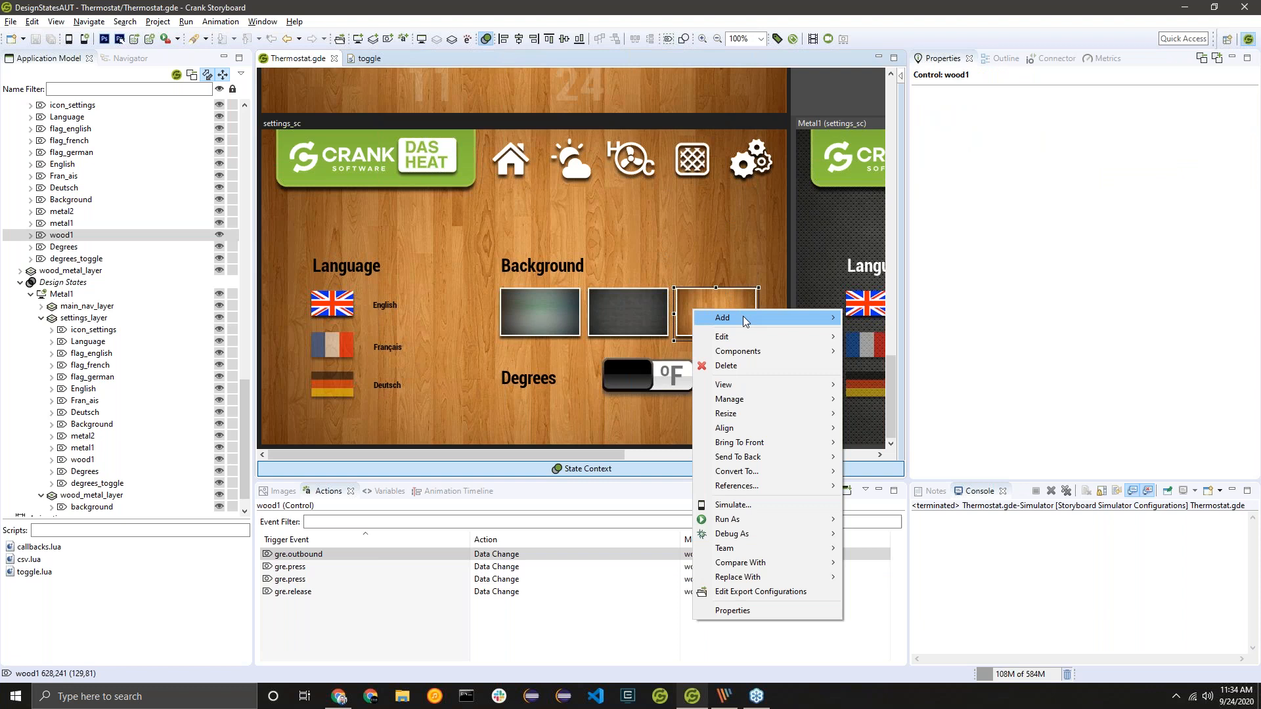
pyautogui.moveTo(743, 317)
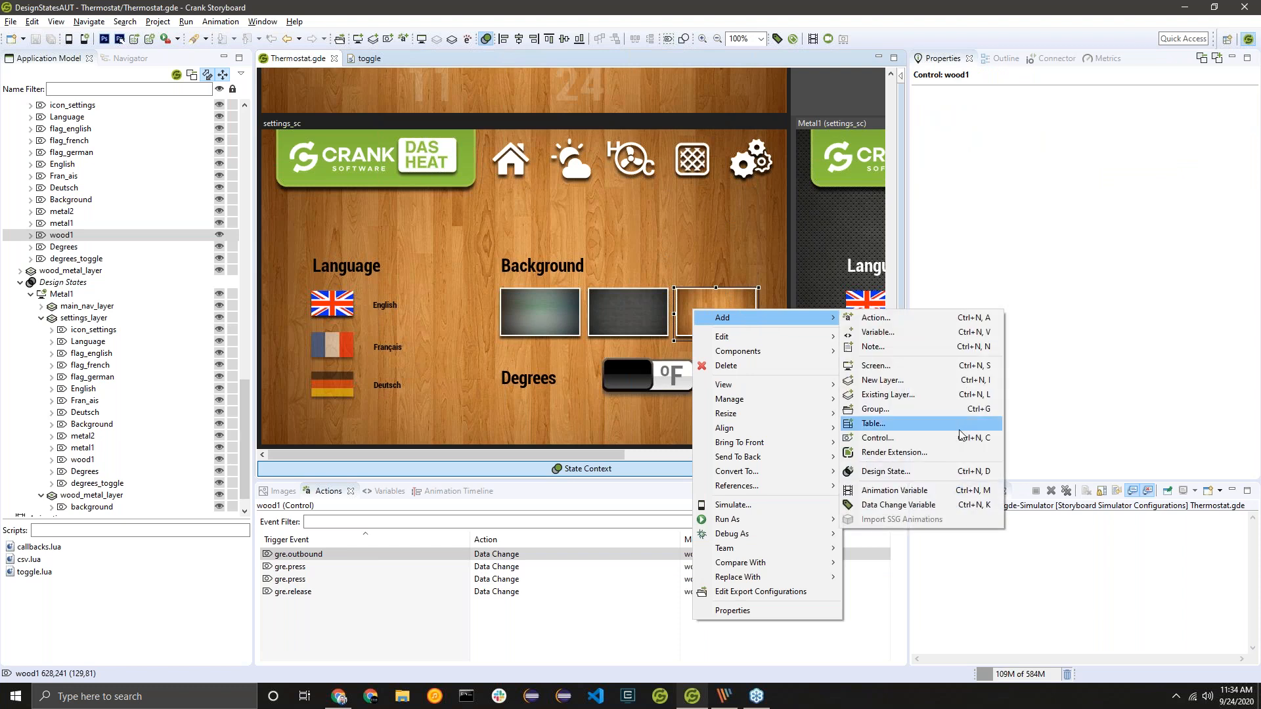
pyautogui.click(968, 474)
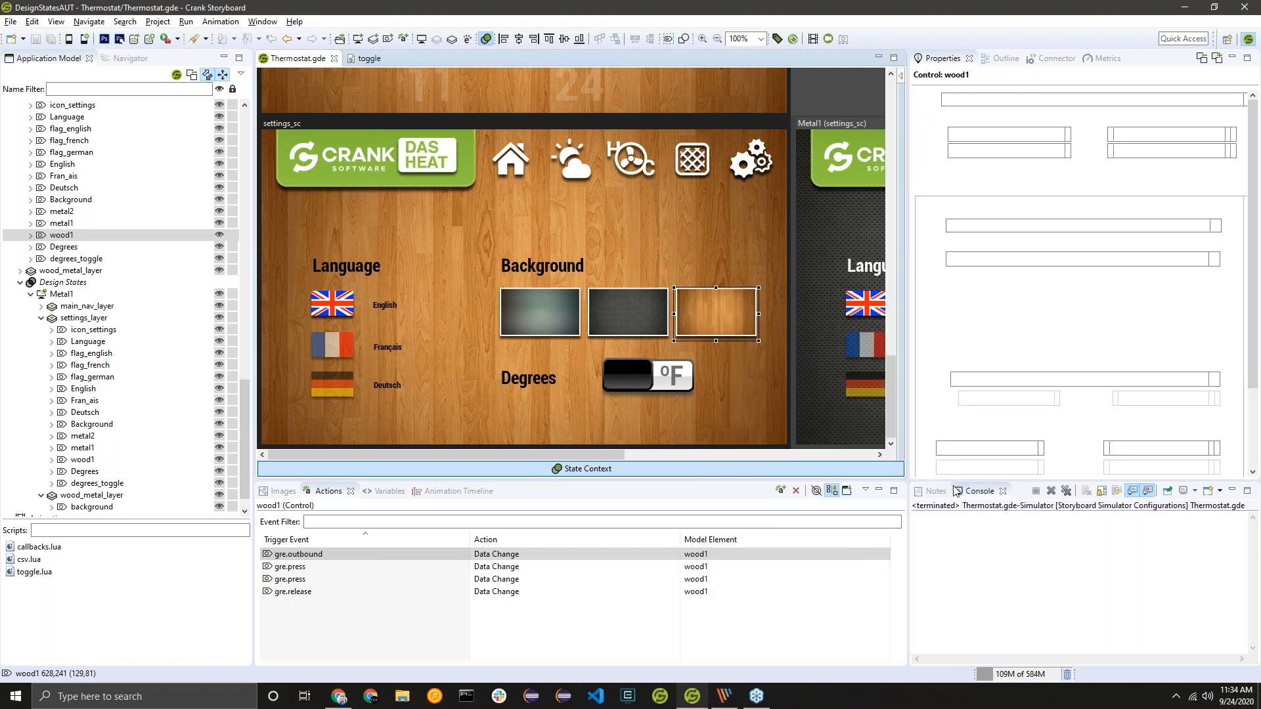
pyautogui.doubleClick(705, 439)
pyautogui.write('Wood')
pyautogui.press('Return')
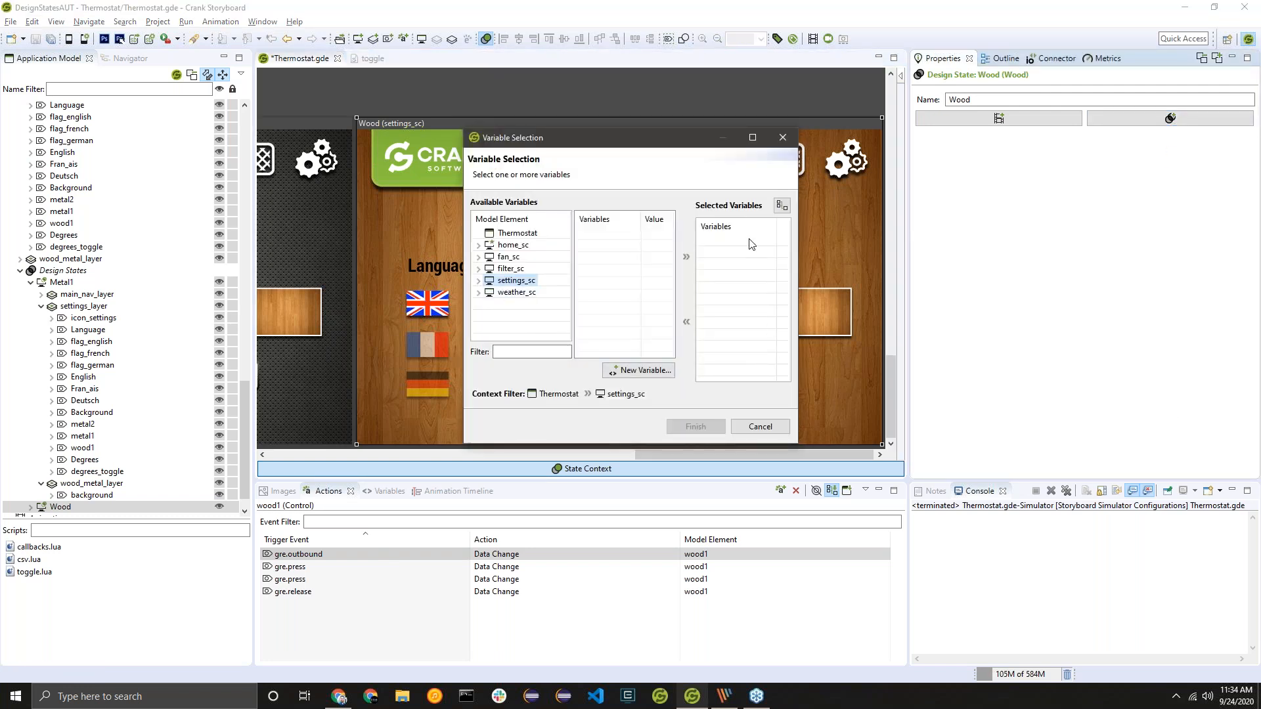
# Step: Add the app's textColor variable and the wood_metal_layer background image variable to the Wood design state, and save the file
pyautogui.click(478, 280)
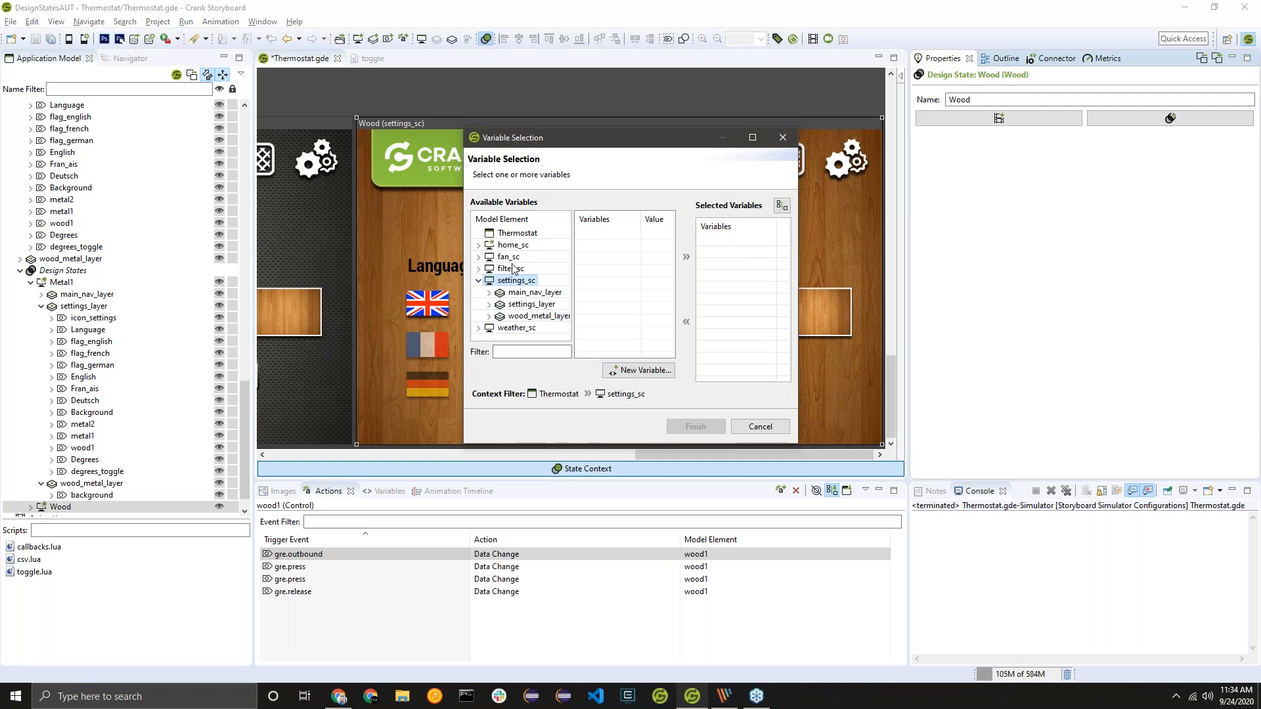
pyautogui.click(518, 234)
pyautogui.click(622, 235)
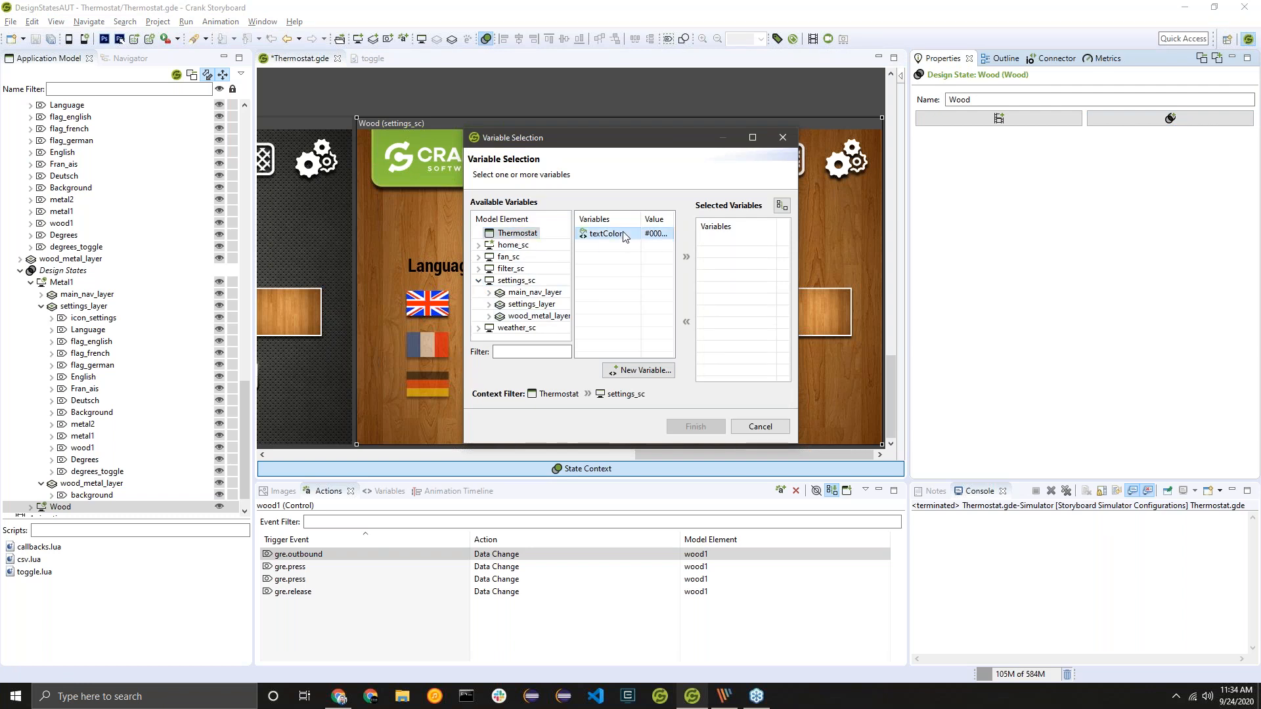
pyautogui.doubleClick(623, 235)
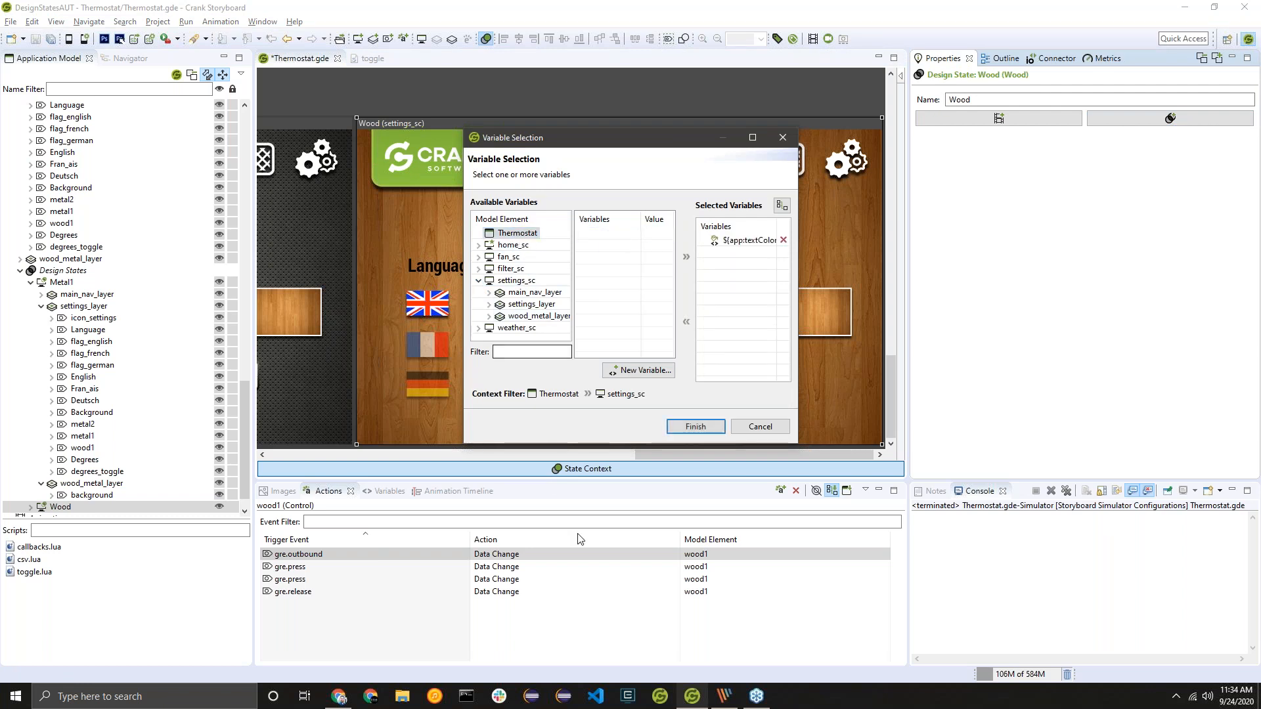
pyautogui.click(489, 316)
pyautogui.click(537, 319)
pyautogui.doubleClick(626, 347)
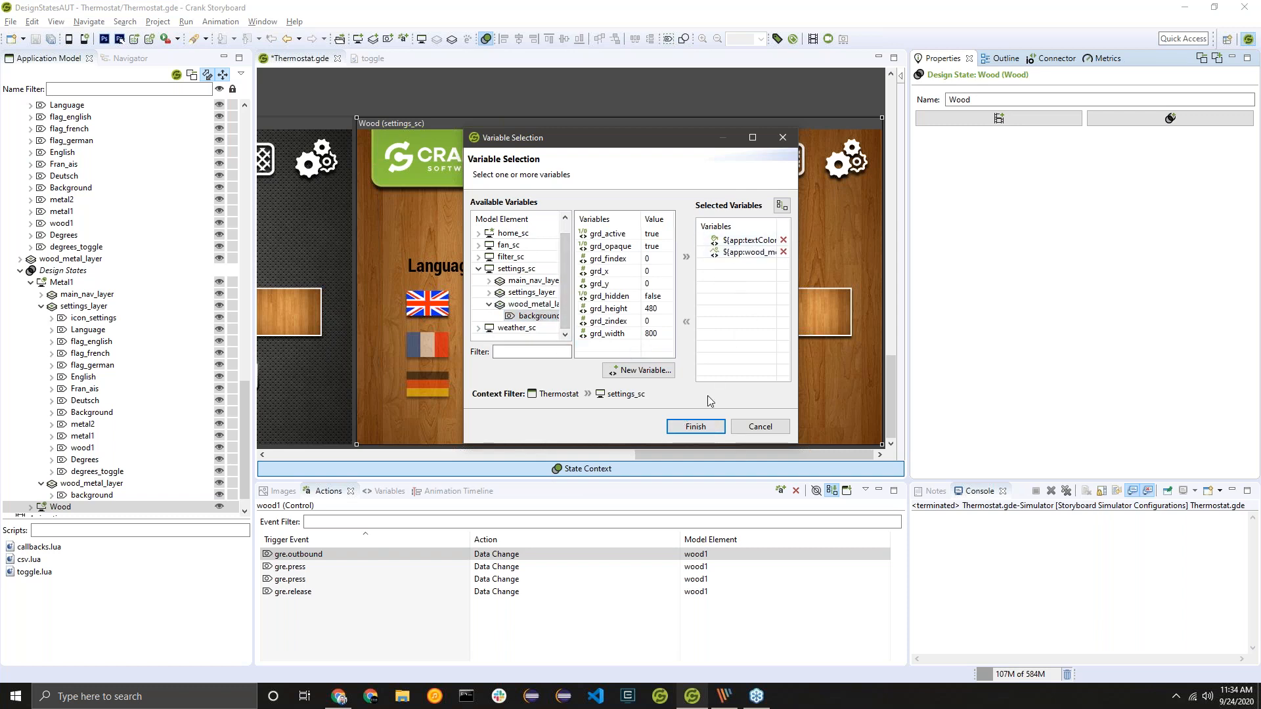
pyautogui.click(695, 426)
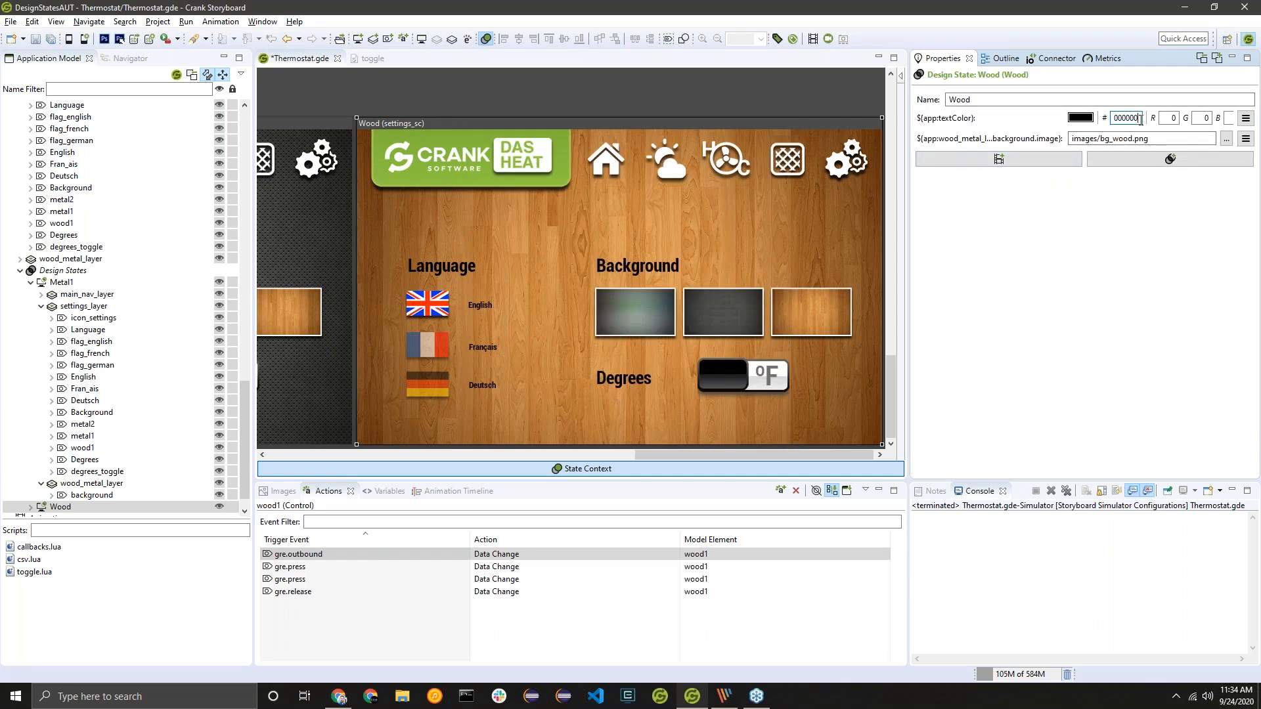
pyautogui.click(1169, 139)
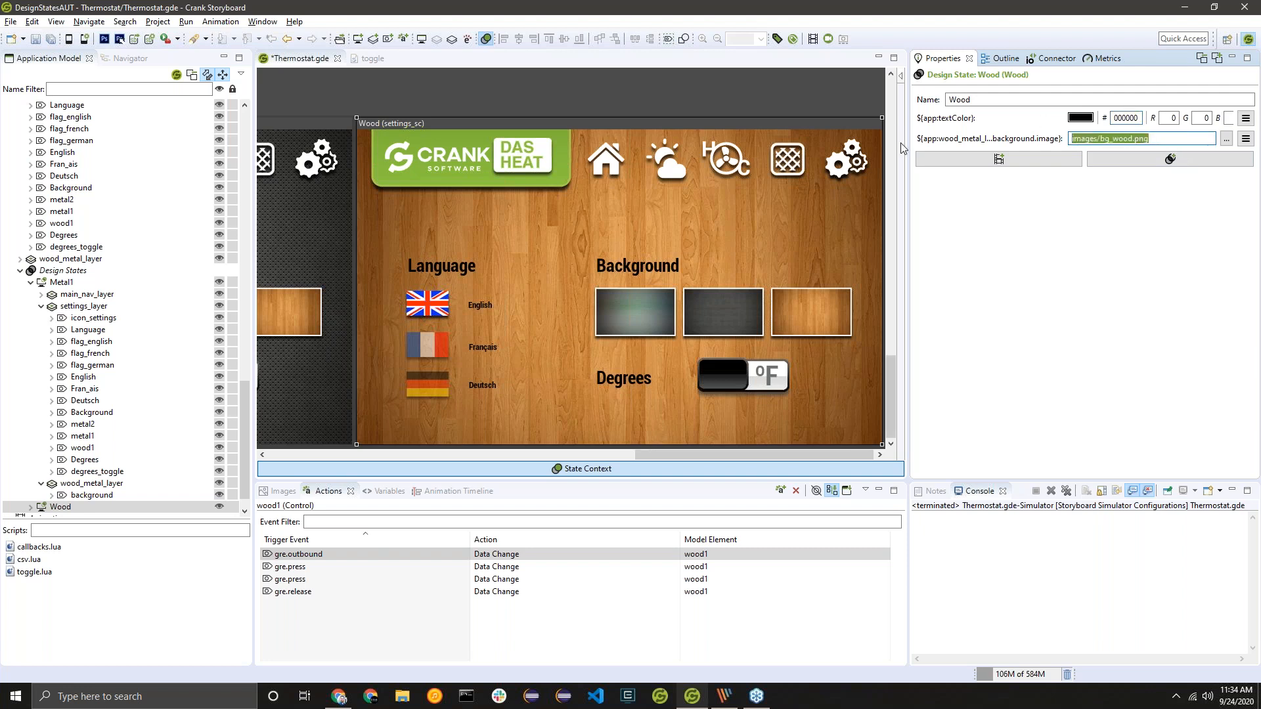
pyautogui.hotkey('ctrl', 's')
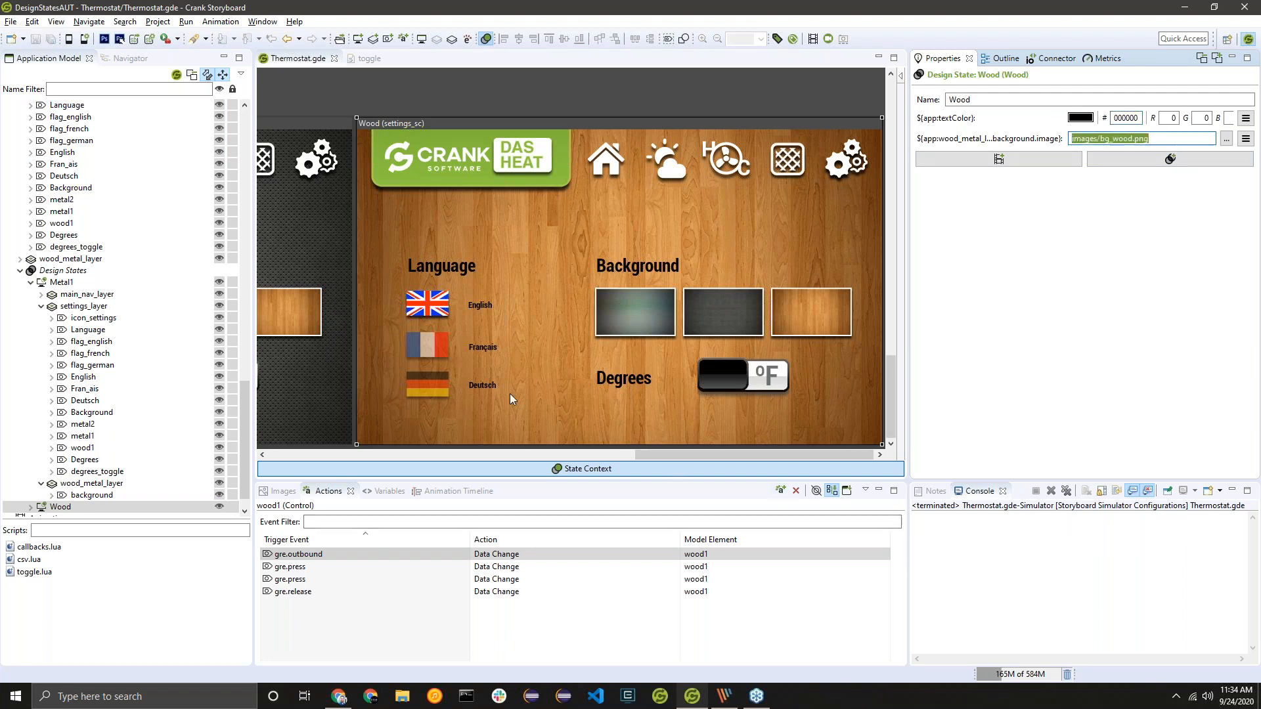
# Step: Convert the Wood design state of settings_sc into a named data change called Wood
pyautogui.moveTo(711, 458); pyautogui.dragTo(802, 448)
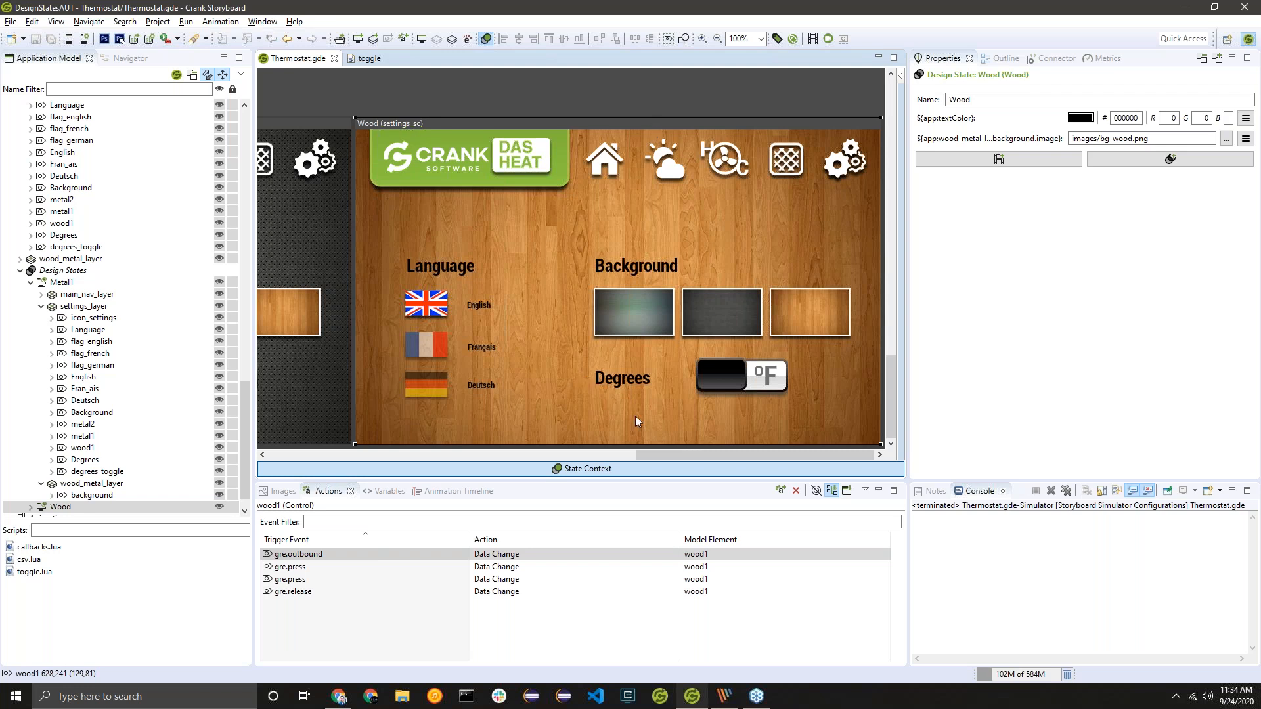
pyautogui.moveTo(673, 454); pyautogui.dragTo(501, 454)
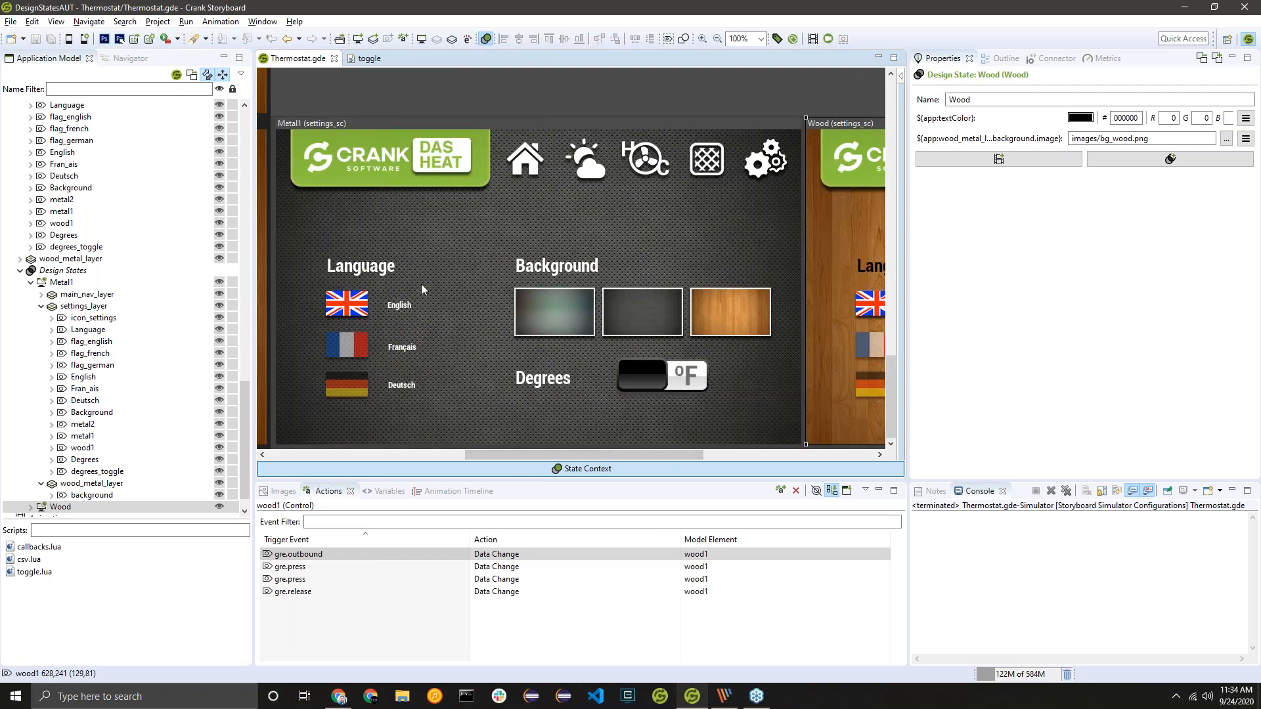
pyautogui.moveTo(669, 457); pyautogui.dragTo(947, 370)
pyautogui.moveTo(554, 455); pyautogui.dragTo(725, 455)
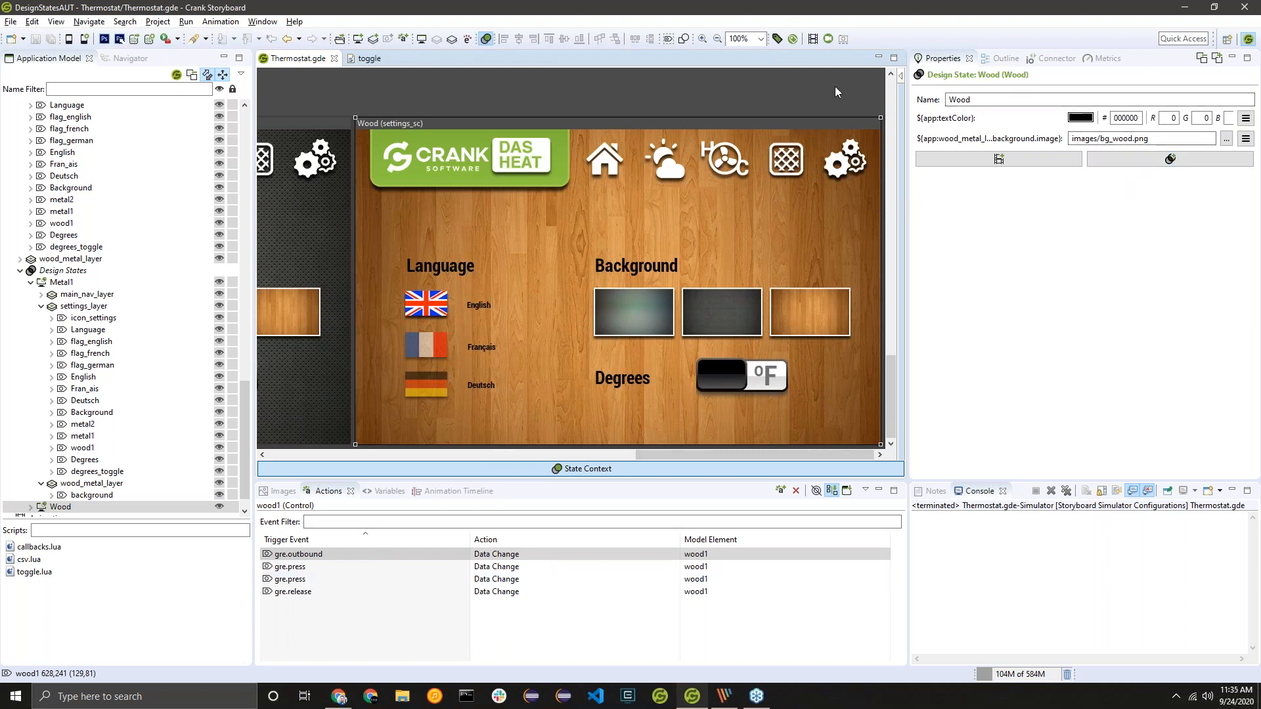
pyautogui.rightClick(632, 121)
pyautogui.moveTo(727, 282)
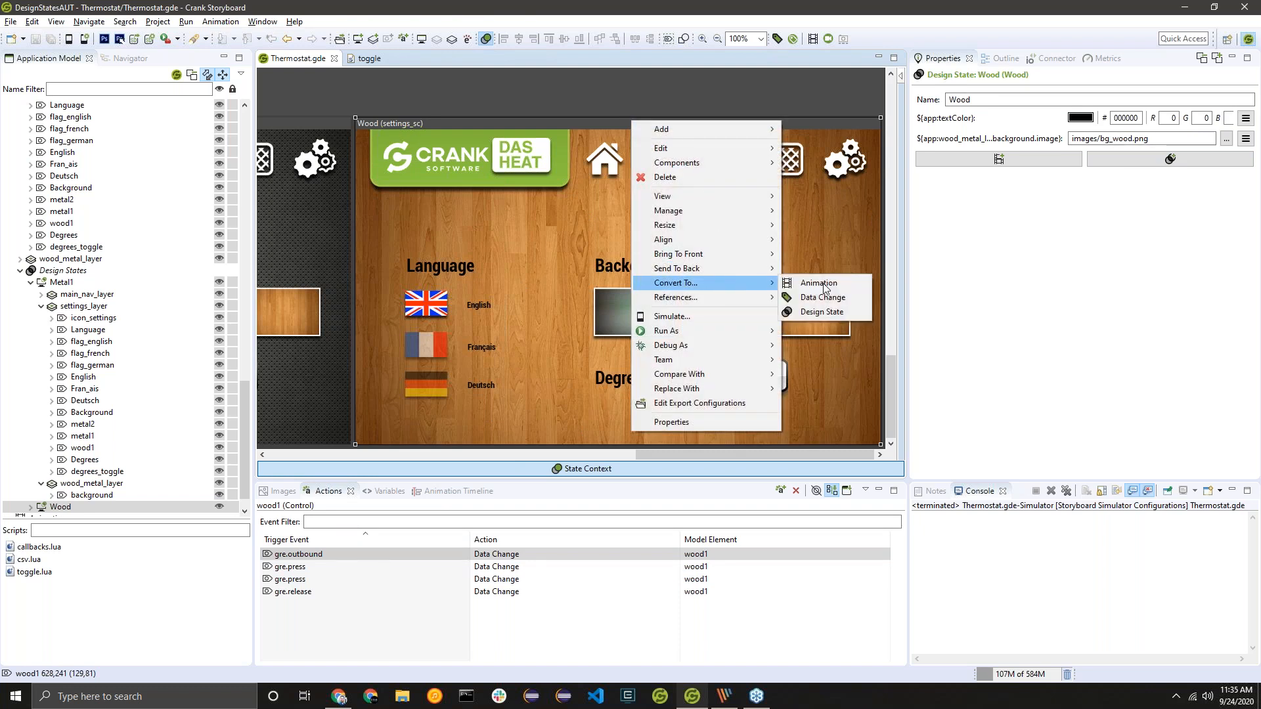
pyautogui.click(858, 297)
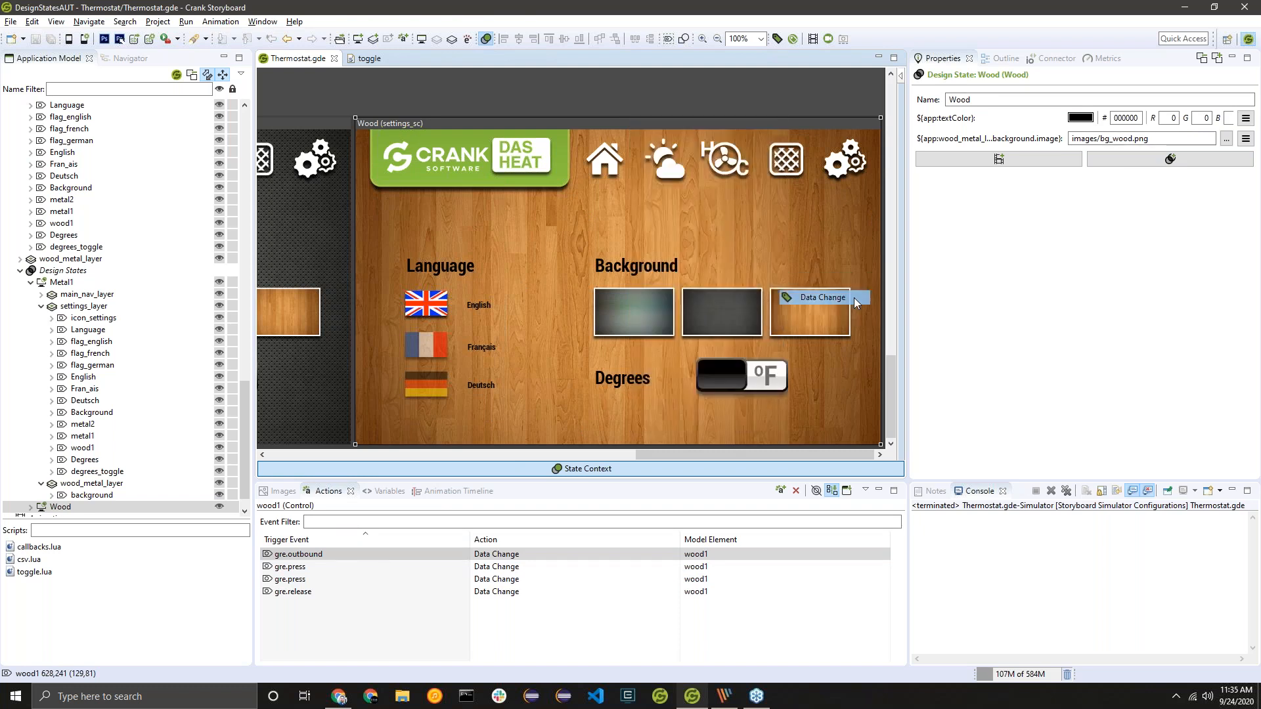
pyautogui.click(684, 364)
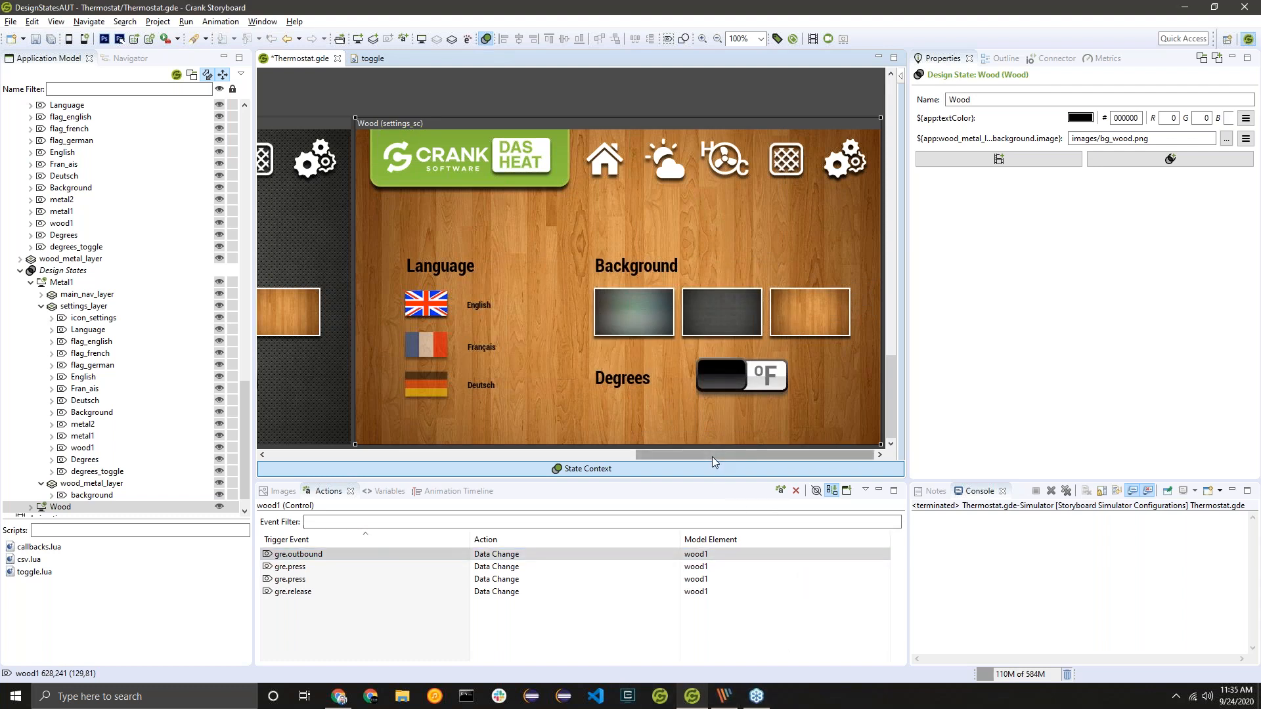
# Step: Assign the Wood named data change to the wood1 thumbnail's press action that sets the background image, and save the file
pyautogui.moveTo(712, 456); pyautogui.dragTo(306, 438)
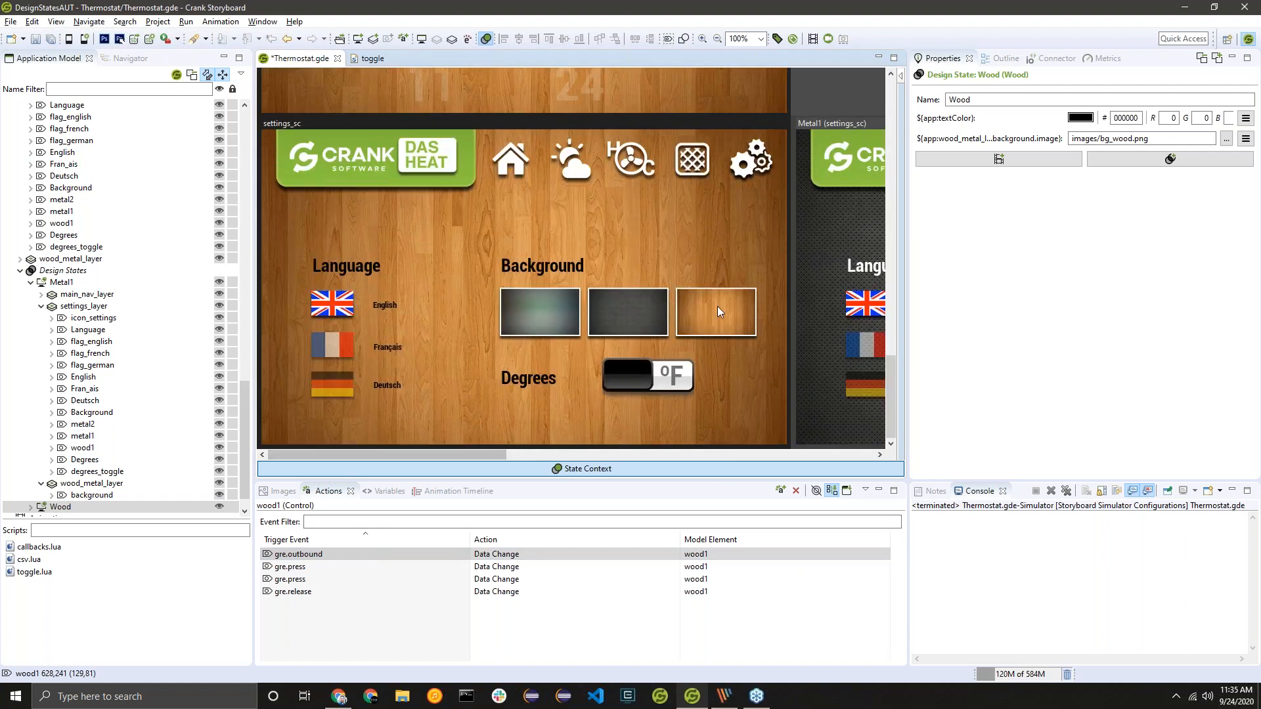
pyautogui.click(721, 306)
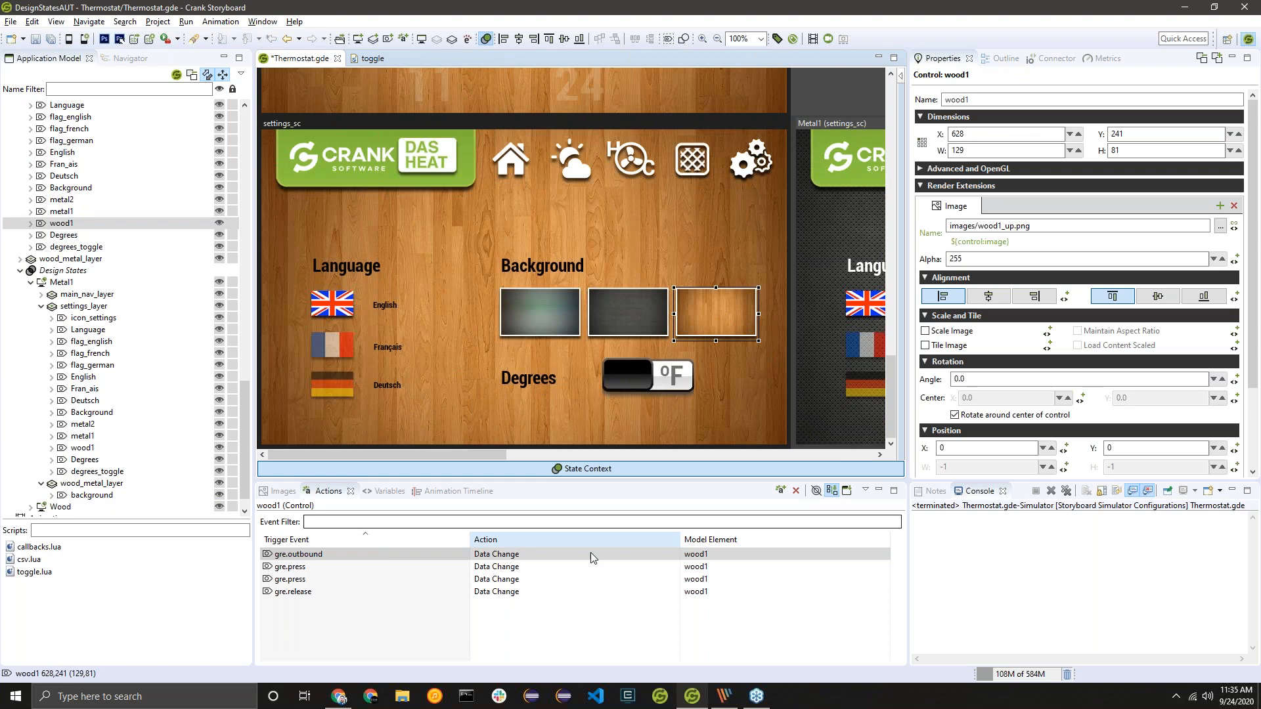
pyautogui.click(540, 578)
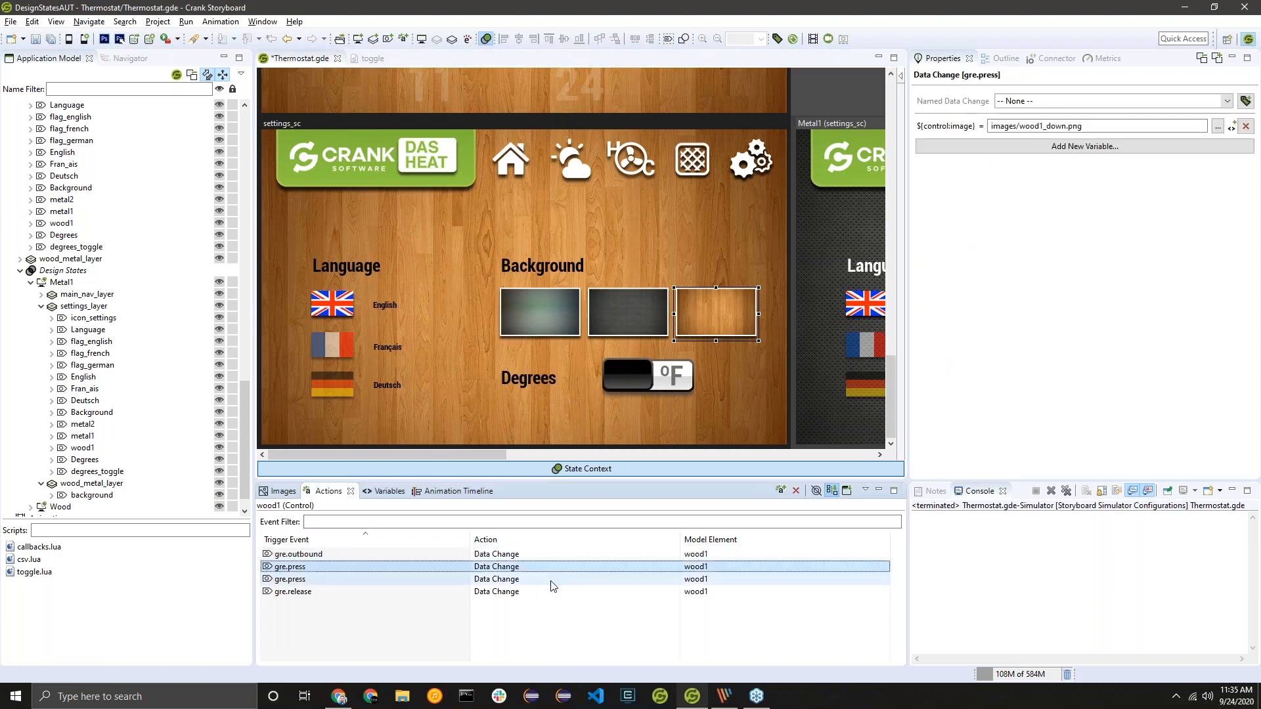
pyautogui.click(1247, 125)
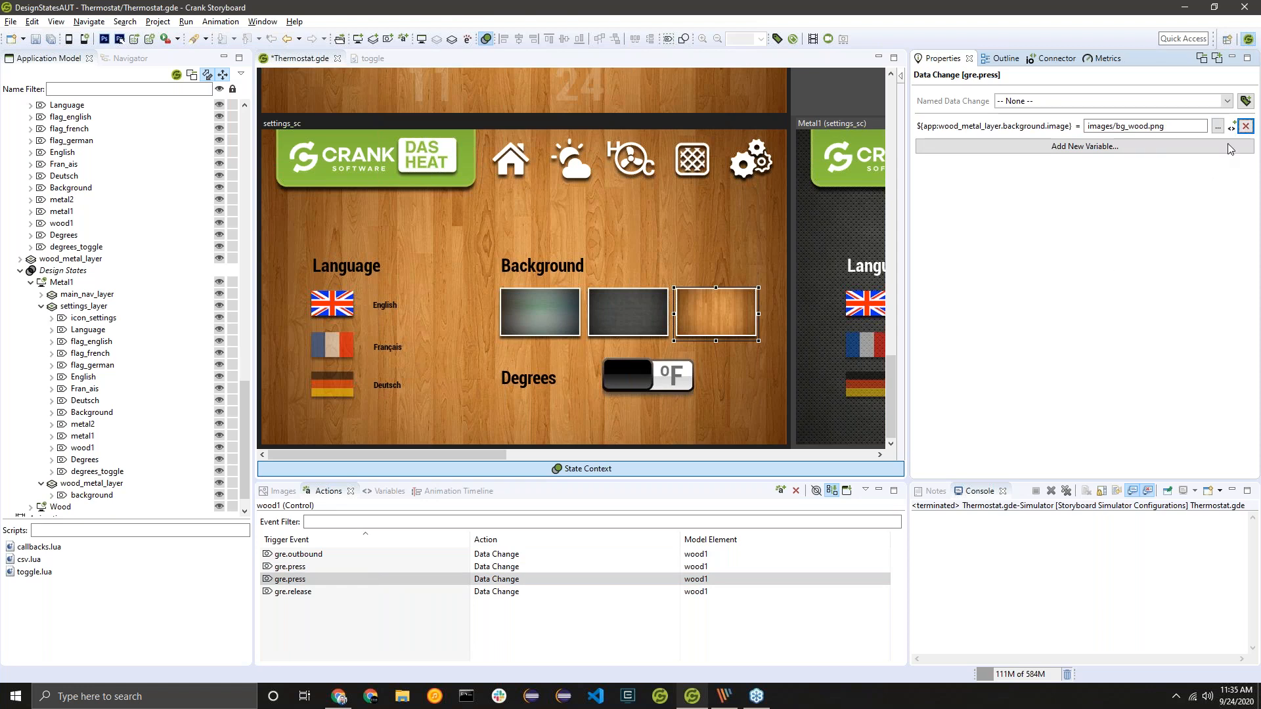
pyautogui.click(1225, 101)
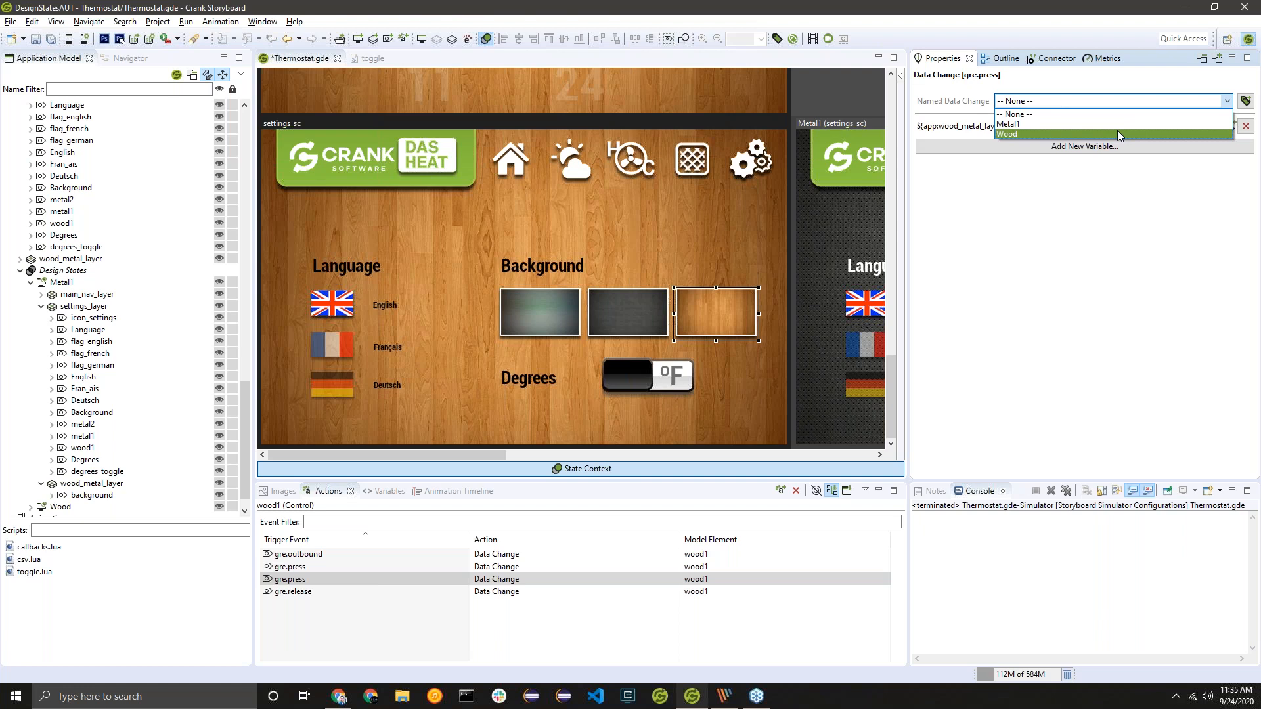
pyautogui.click(1117, 133)
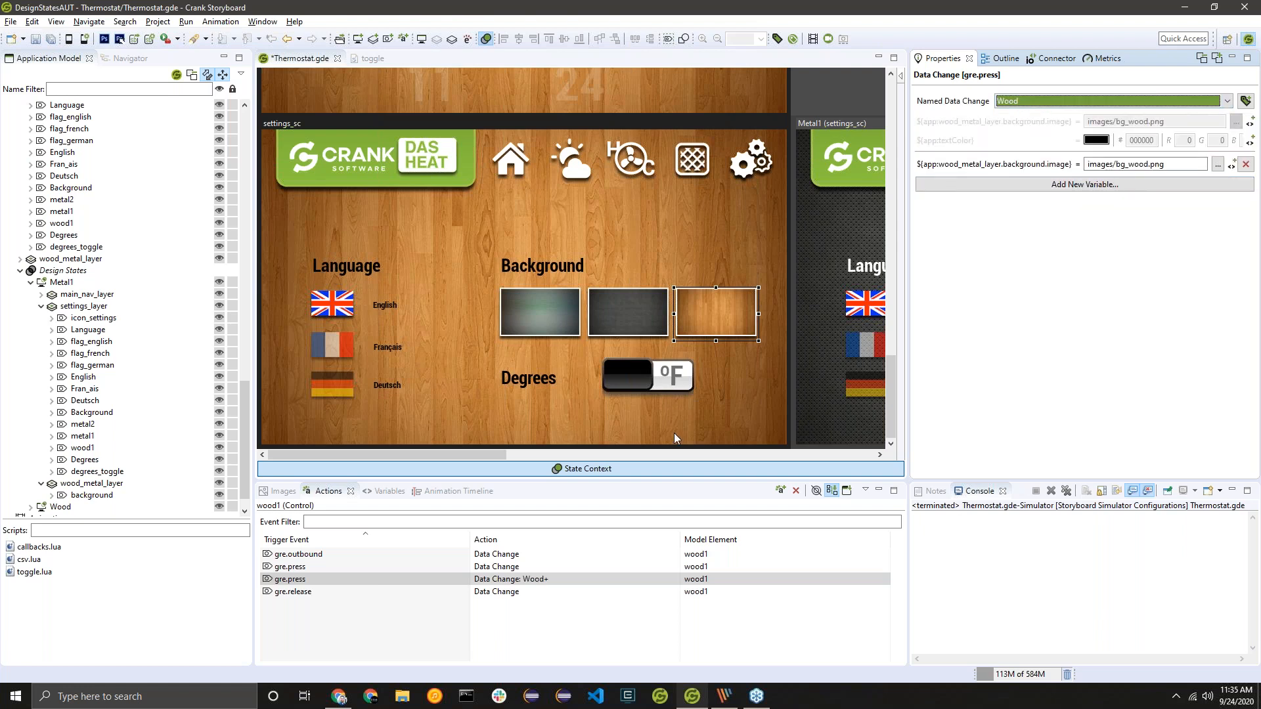
pyautogui.hotkey('ctrl', 's')
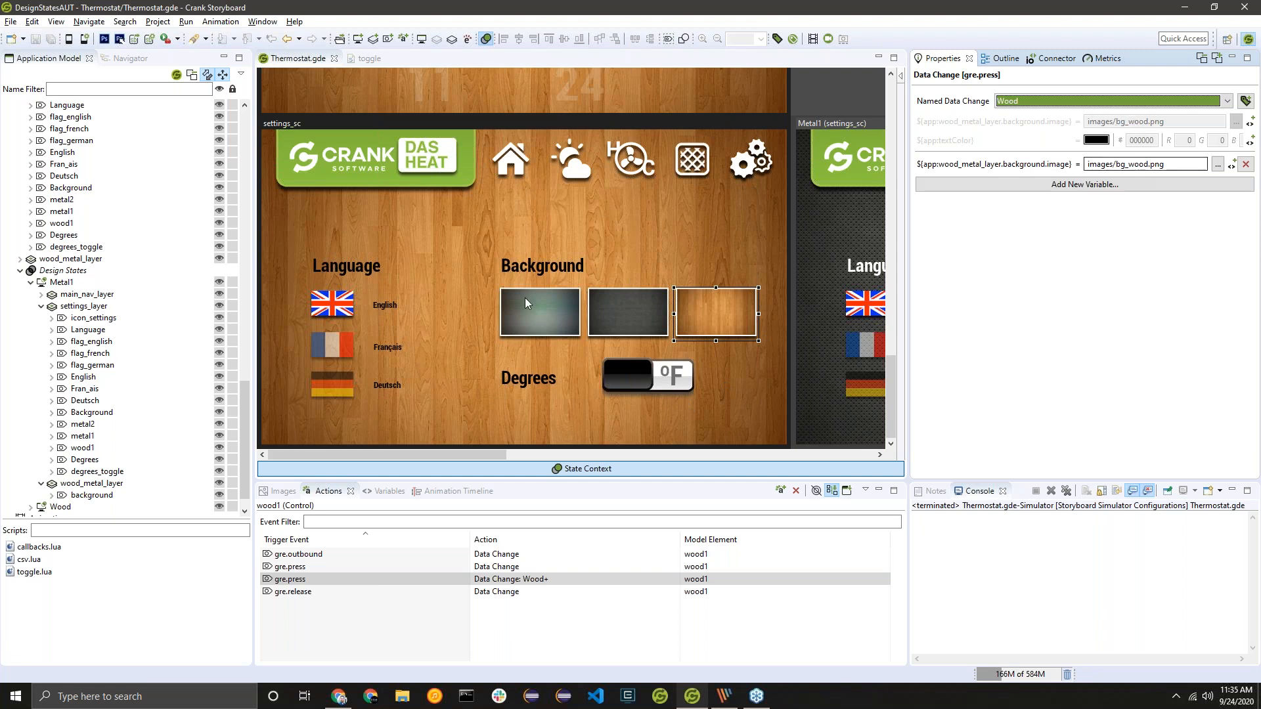
# Step: Add a design state named Metal2 to settings_sc as a copy of the Metal1 design state
pyautogui.click(553, 321)
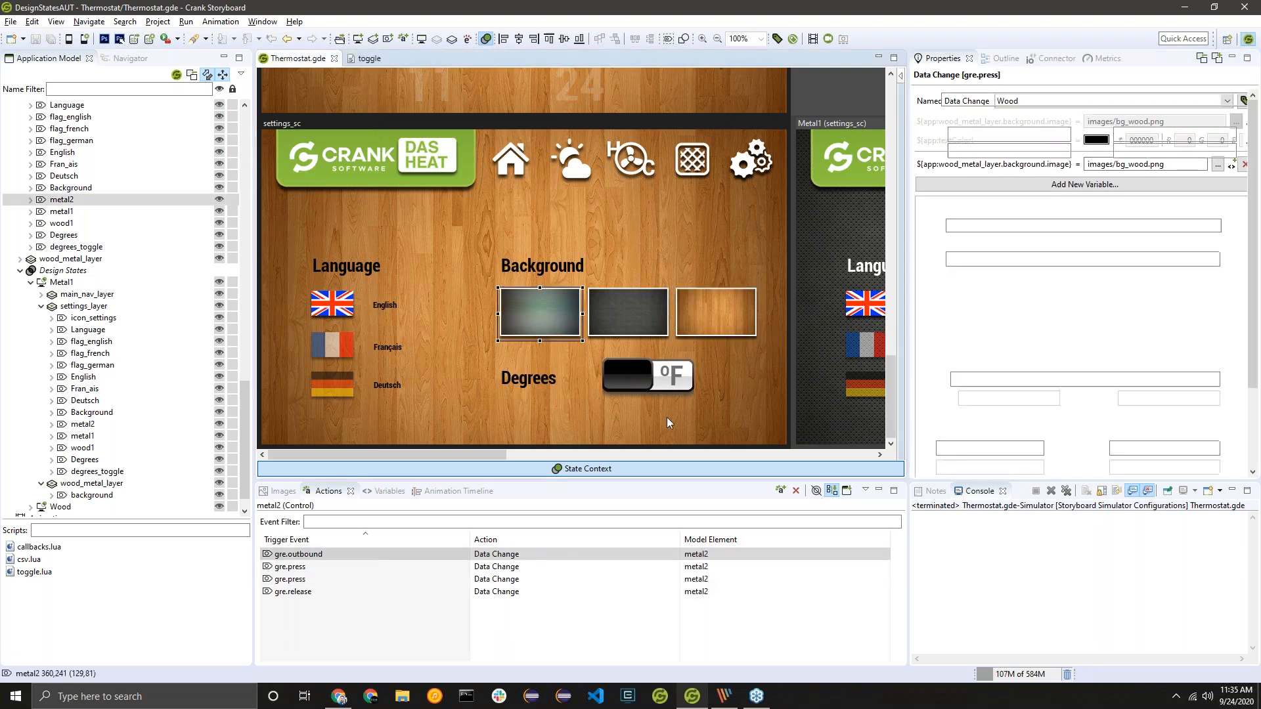
pyautogui.moveTo(487, 453); pyautogui.dragTo(659, 447)
pyautogui.rightClick(616, 121)
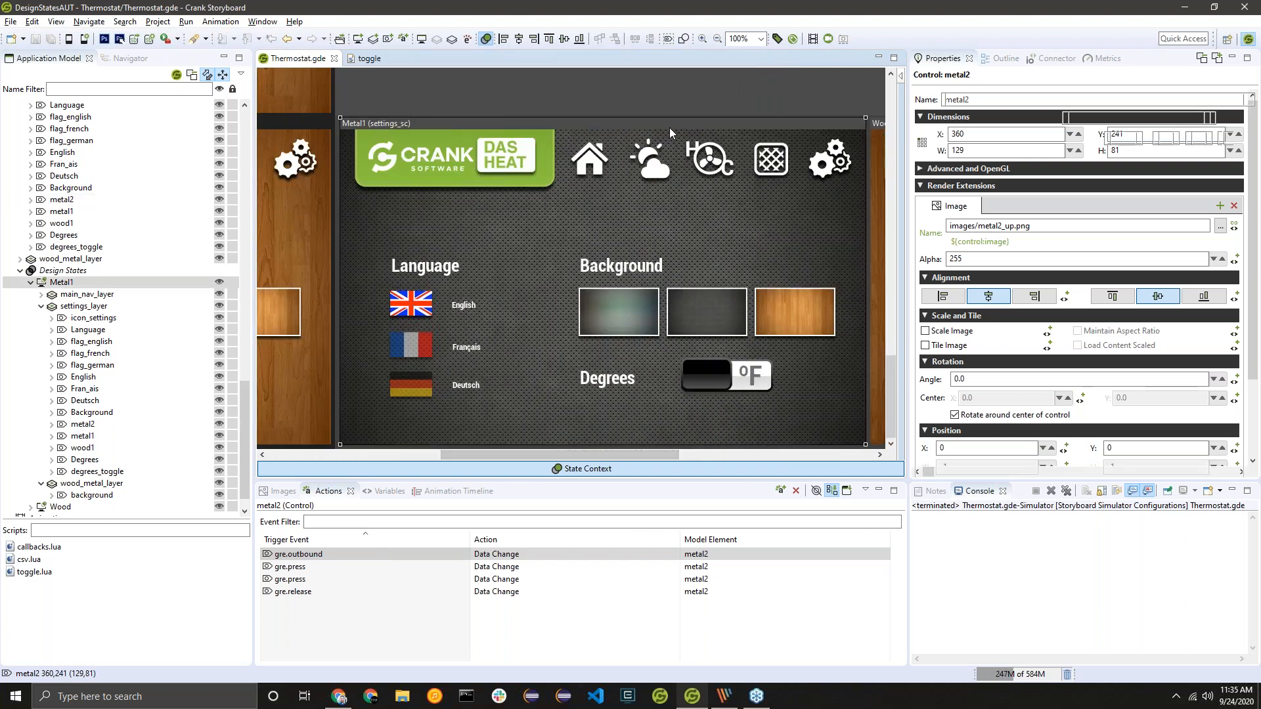
pyautogui.moveTo(668, 129)
pyautogui.click(846, 287)
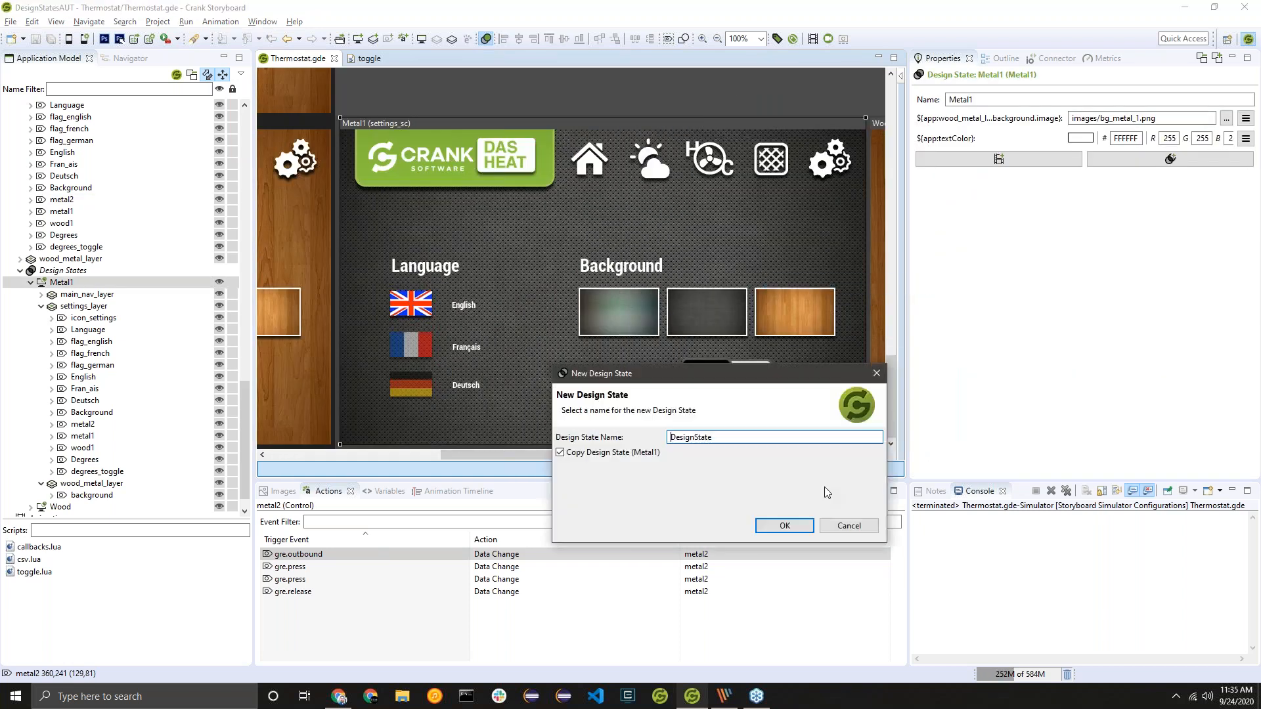
pyautogui.doubleClick(716, 437)
pyautogui.write('Metal1')
pyautogui.press('BackSpace')
pyautogui.click(802, 528)
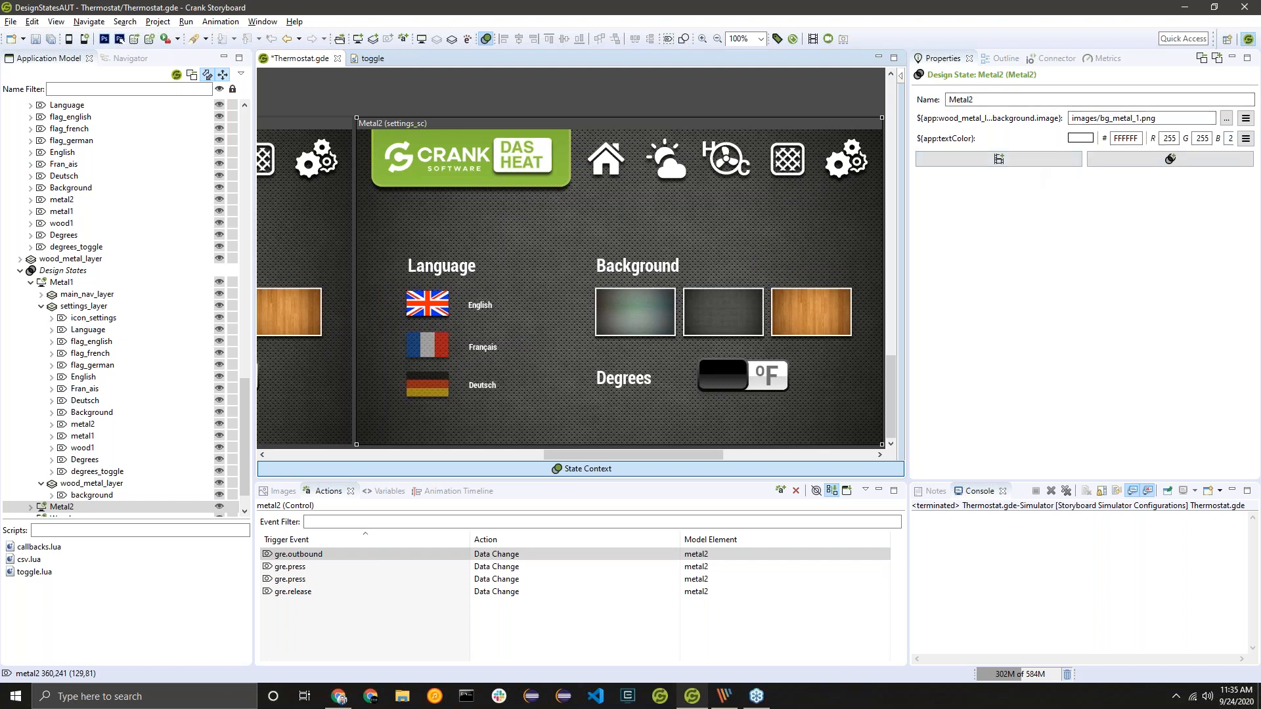
# Step: Set the Metal2 design state's background image to images/bg_metal_2.png and save the file
pyautogui.moveTo(599, 453); pyautogui.dragTo(605, 459)
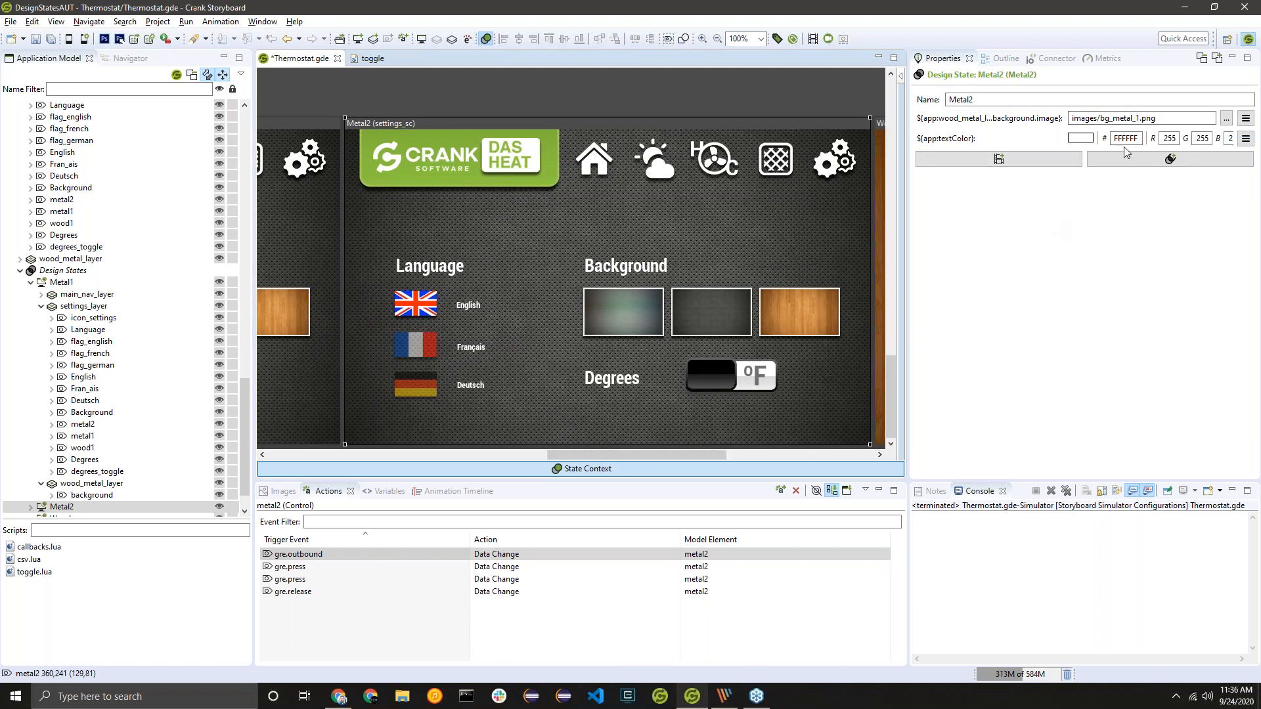
pyautogui.click(1140, 118)
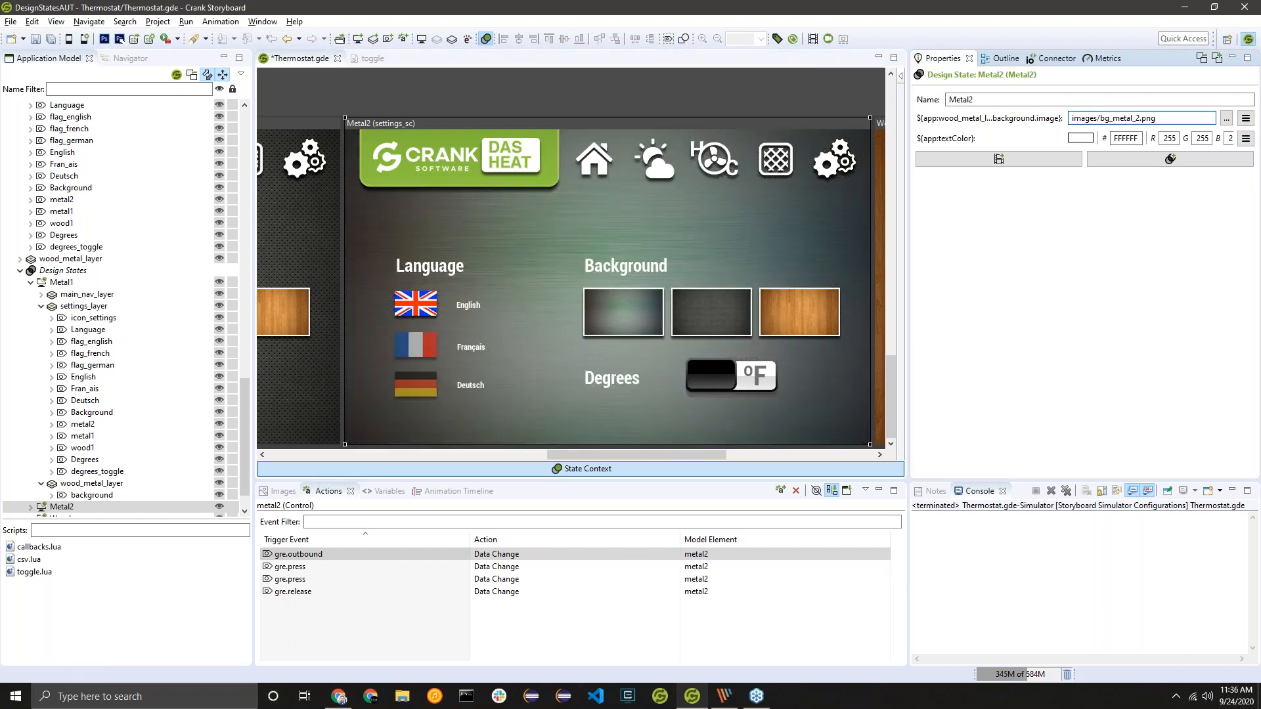
pyautogui.hotkey('ctrl', 's')
# Step: Convert the Metal2 design state into a named data change called Metal2 and select the metal2 thumbnail on the base settings_sc screen
pyautogui.rightClick(573, 121)
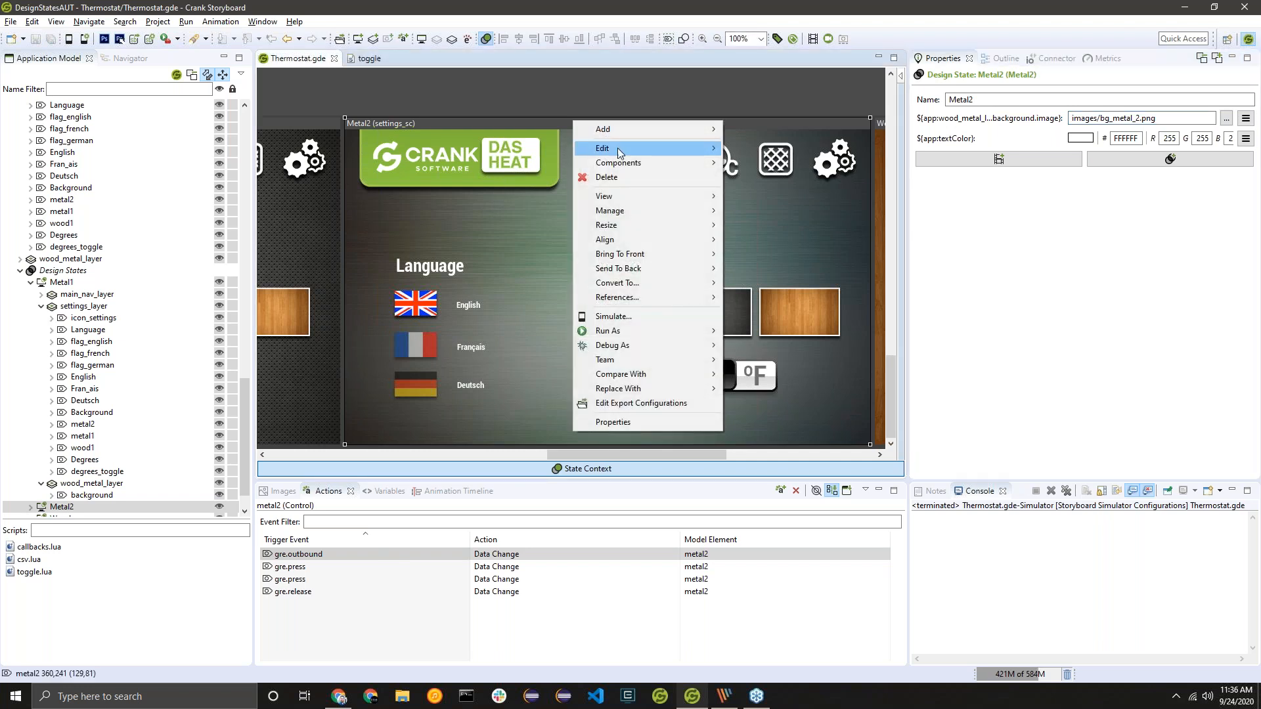
pyautogui.moveTo(621, 153)
pyautogui.moveTo(645, 282)
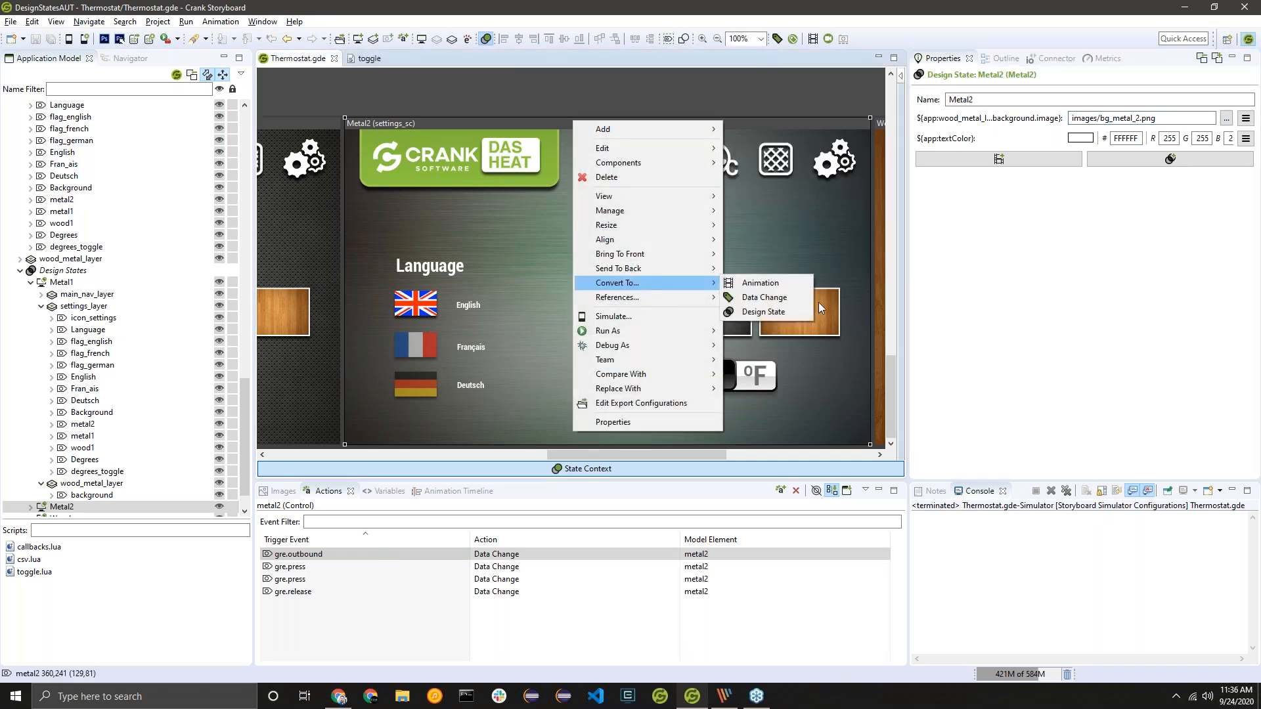
pyautogui.click(804, 297)
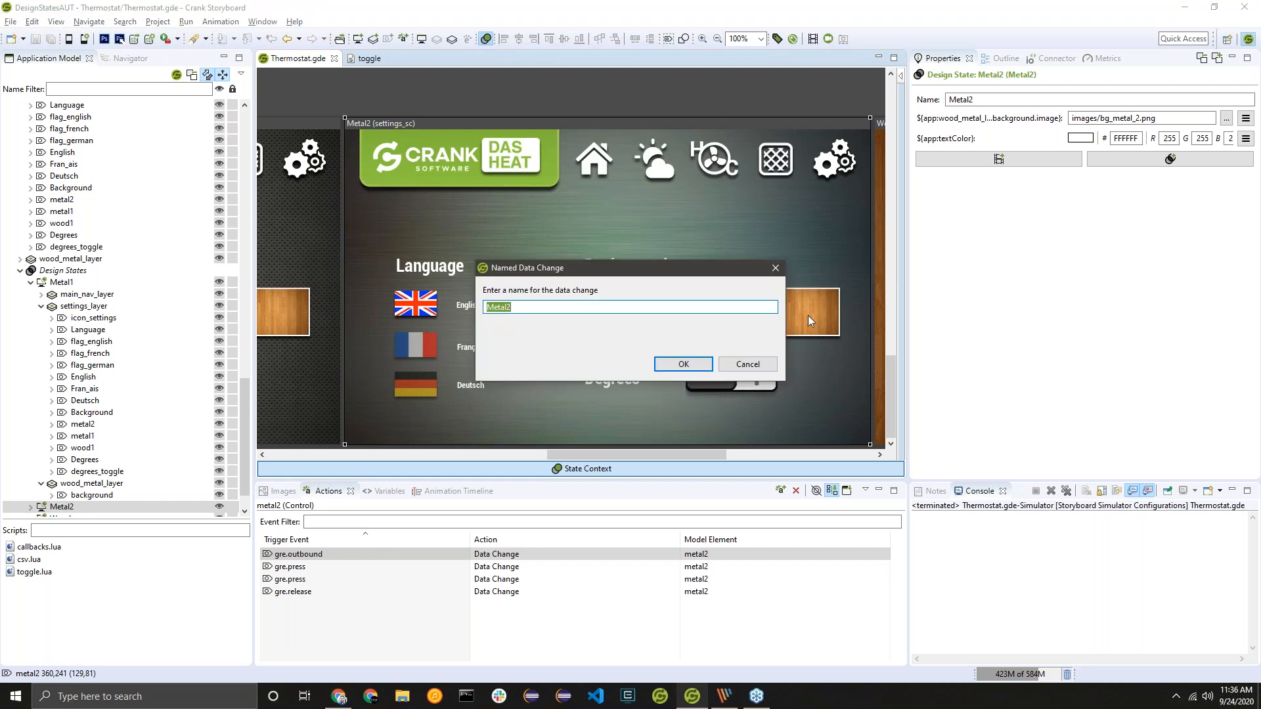
pyautogui.click(683, 363)
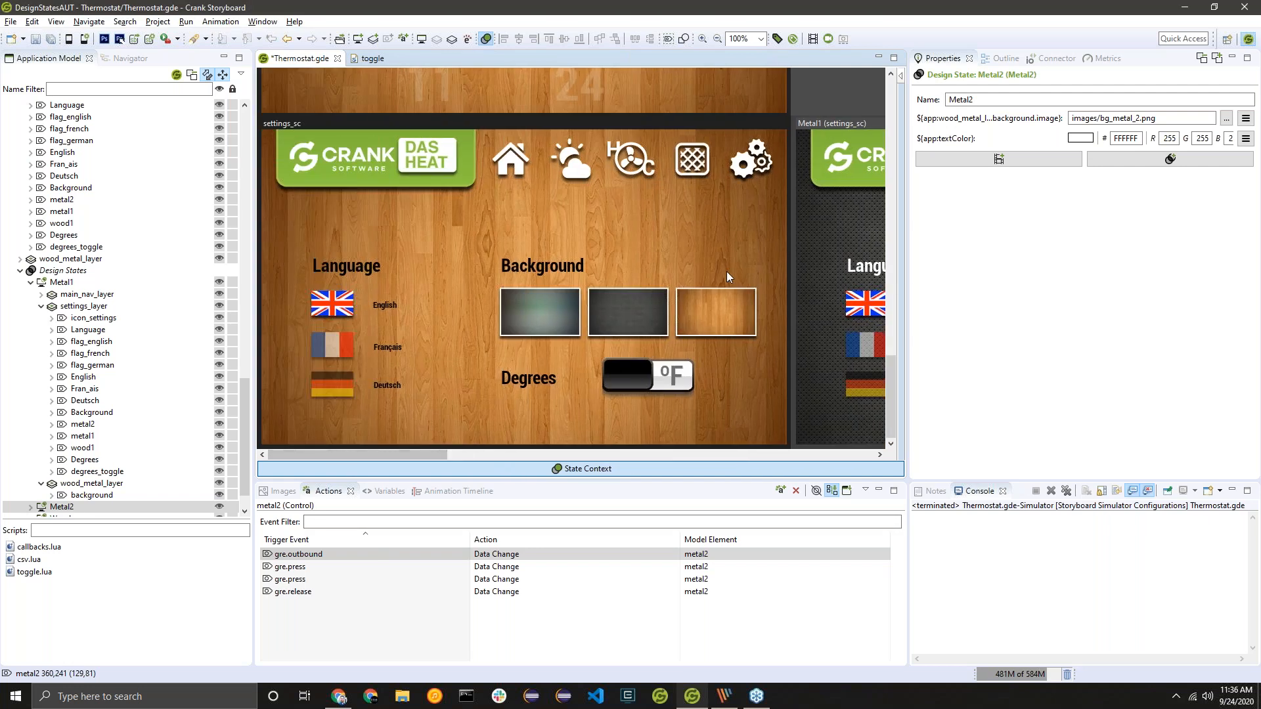
pyautogui.click(545, 325)
pyautogui.moveTo(586, 455); pyautogui.dragTo(316, 455)
pyautogui.rightClick(526, 314)
pyautogui.moveTo(593, 322)
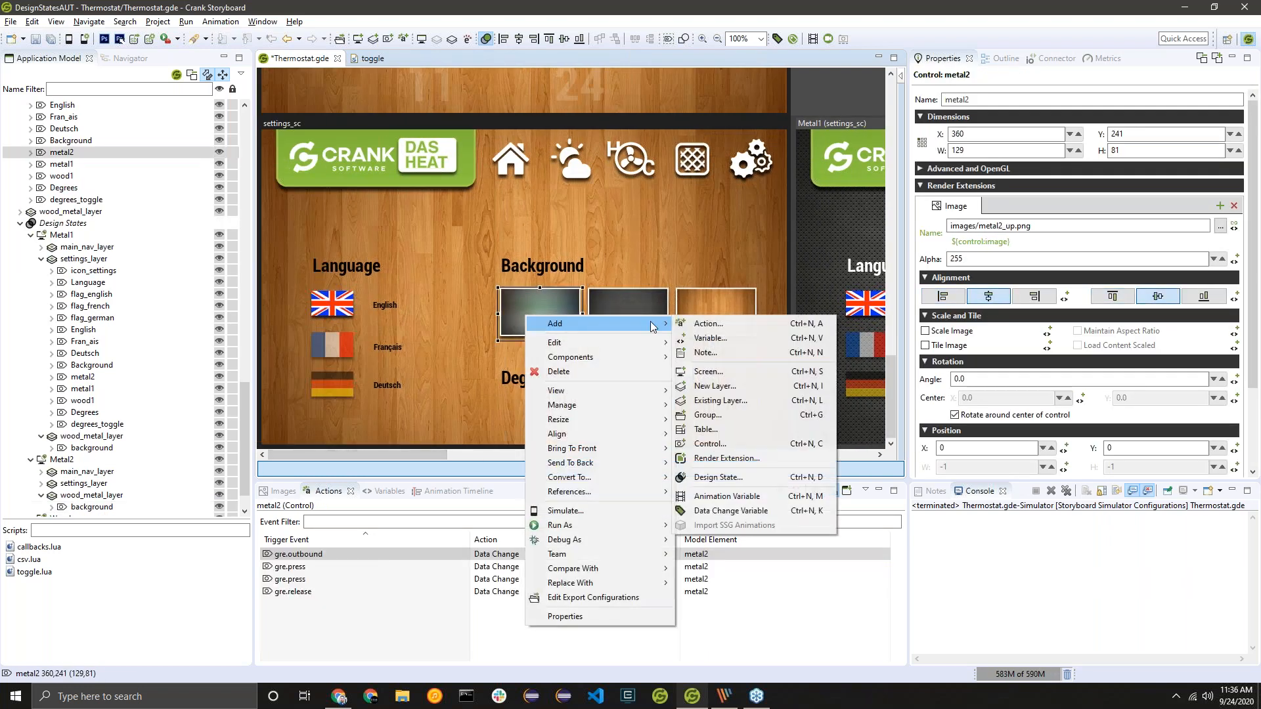
pyautogui.click(738, 325)
pyautogui.press('Escape')
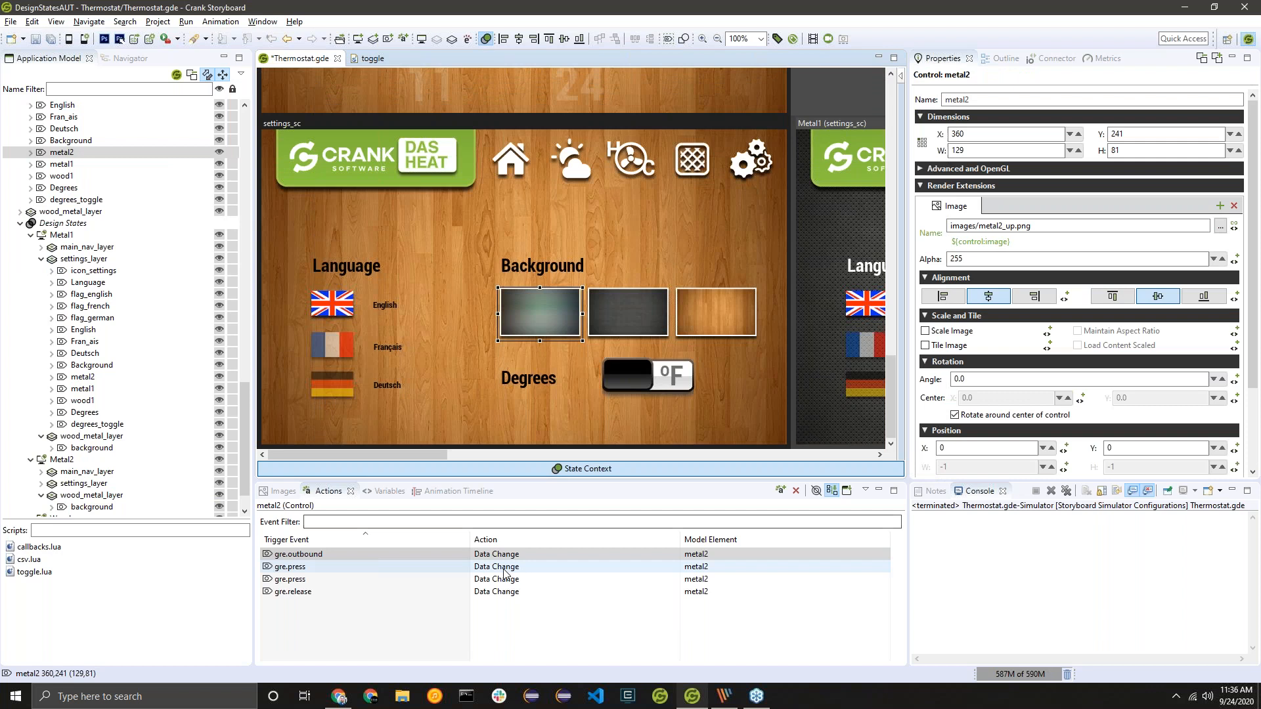
# Step: Assign the Metal2 named data change to the metal2 thumbnail's press action that sets the background image, and save the file
pyautogui.click(506, 569)
pyautogui.click(513, 581)
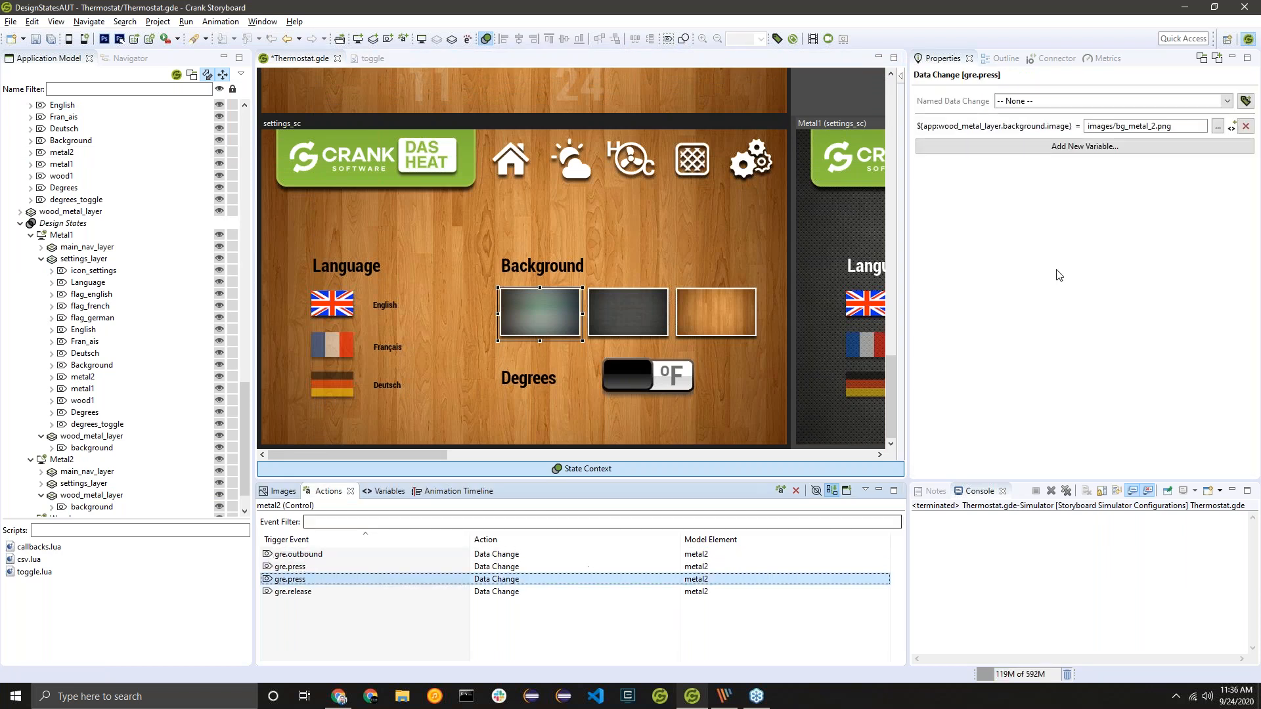
pyautogui.click(1227, 102)
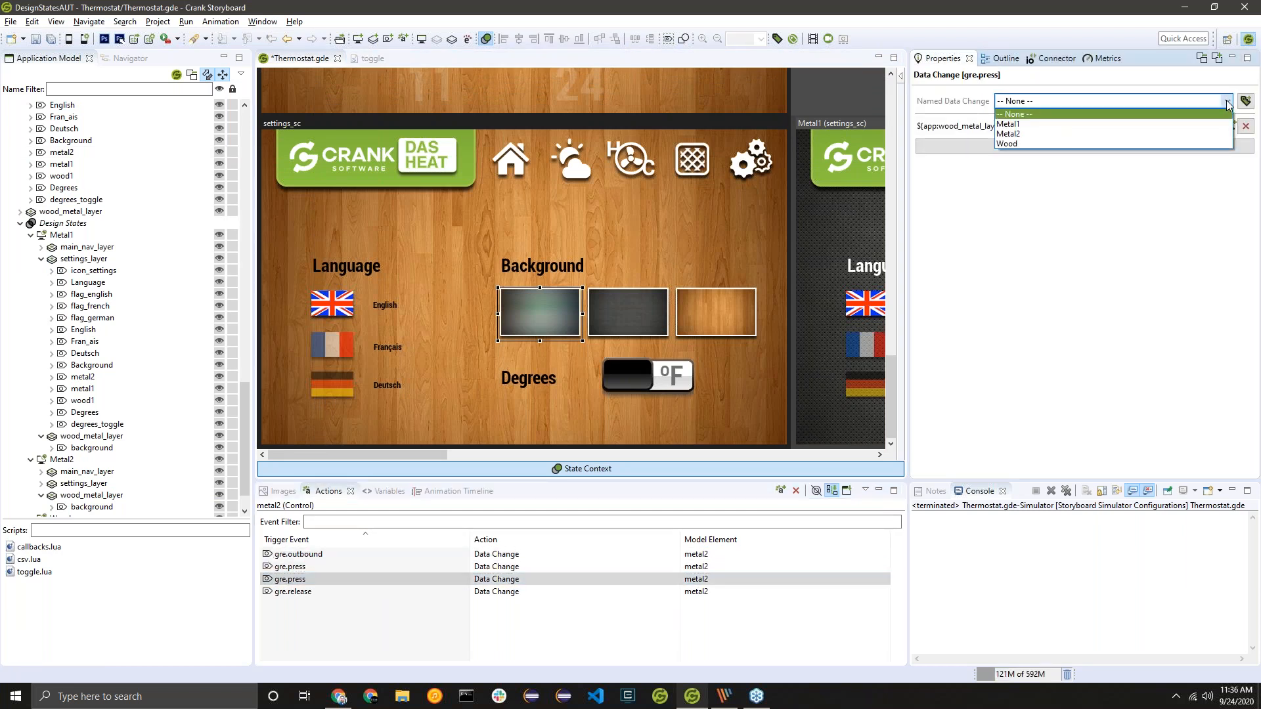
pyautogui.click(1009, 133)
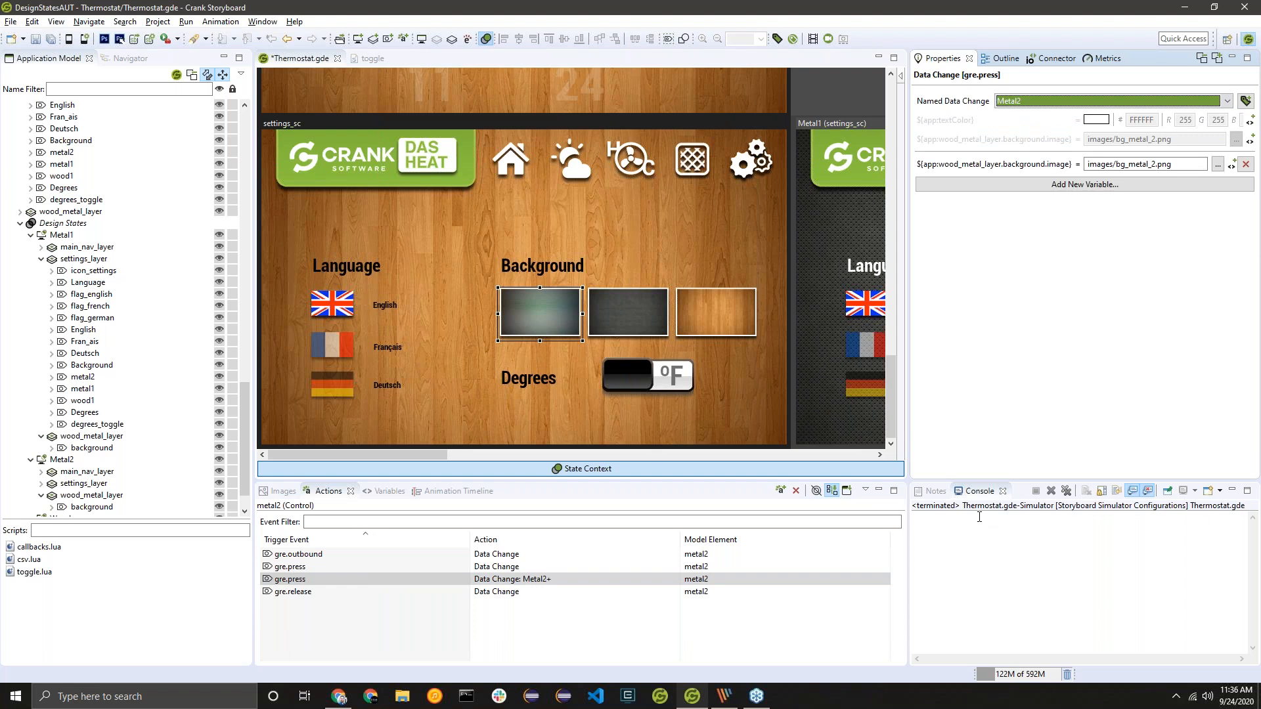
pyautogui.hotkey('ctrl', 's')
# Step: Simulate the Thermostat app, switch repeatedly among the three backgrounds to check their text colors, view the home screen, and close the simulator
pyautogui.click(68, 41)
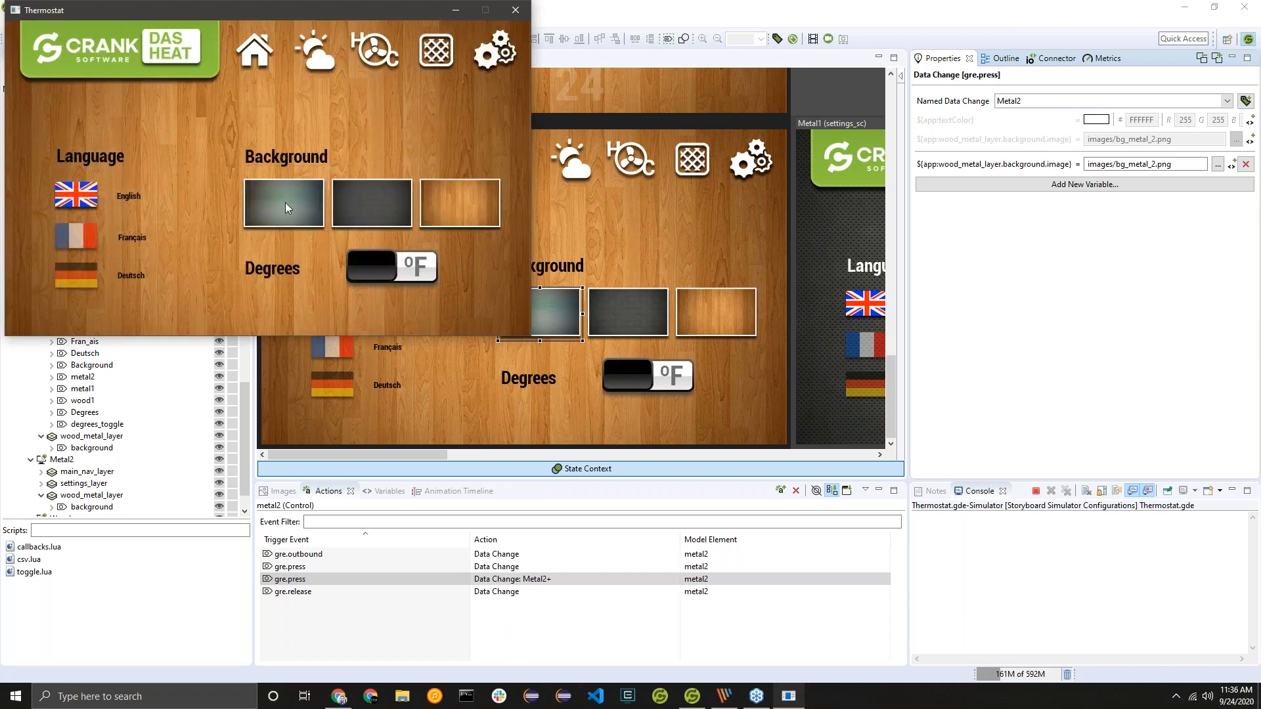
pyautogui.click(262, 200)
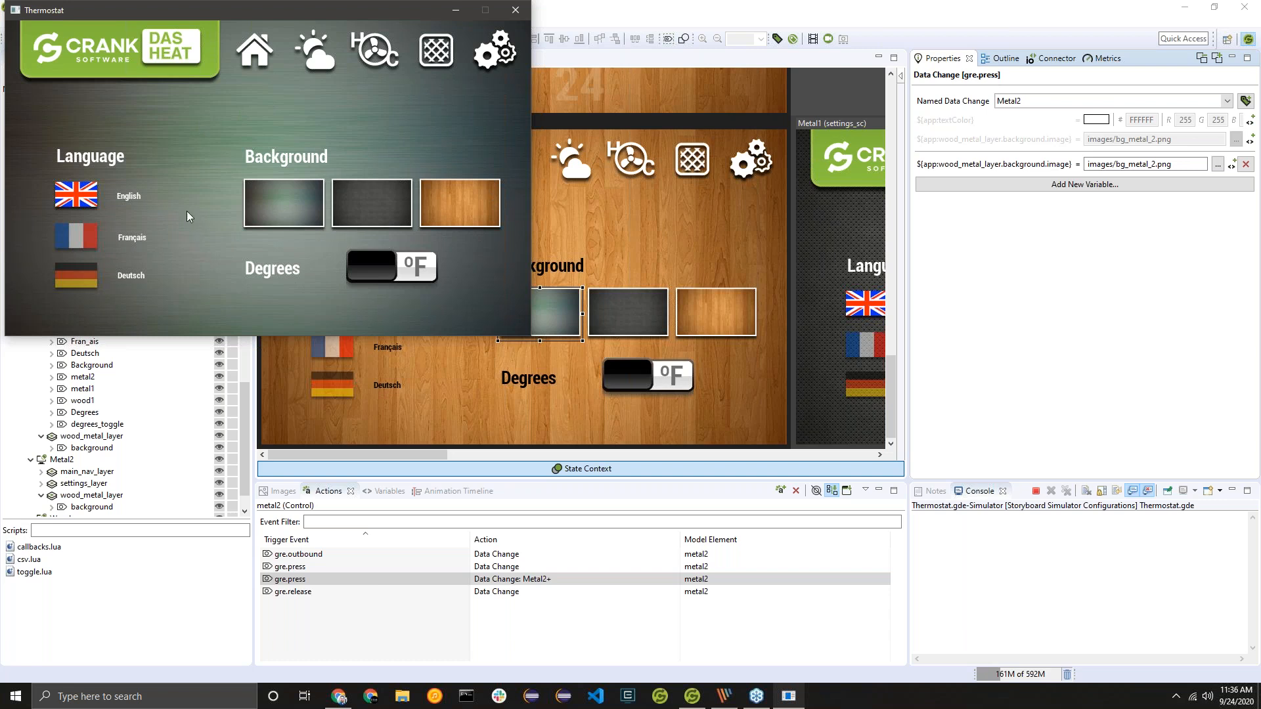
pyautogui.click(394, 206)
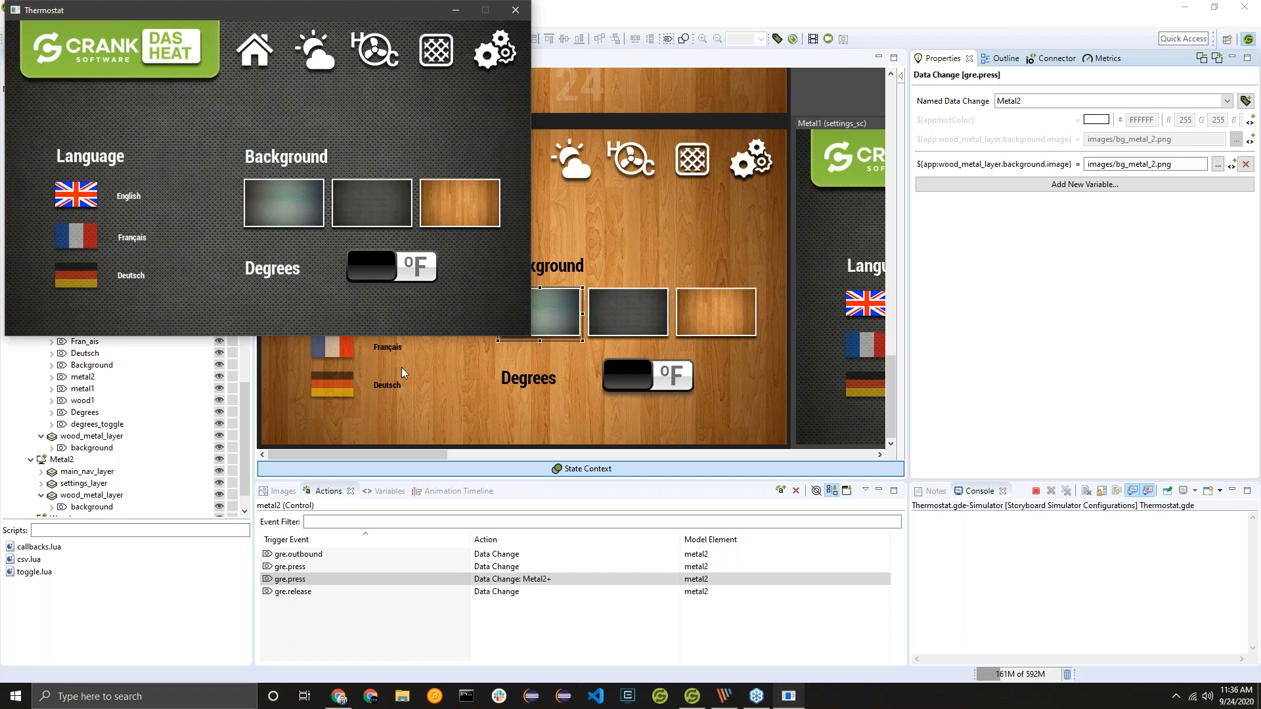
pyautogui.click(472, 192)
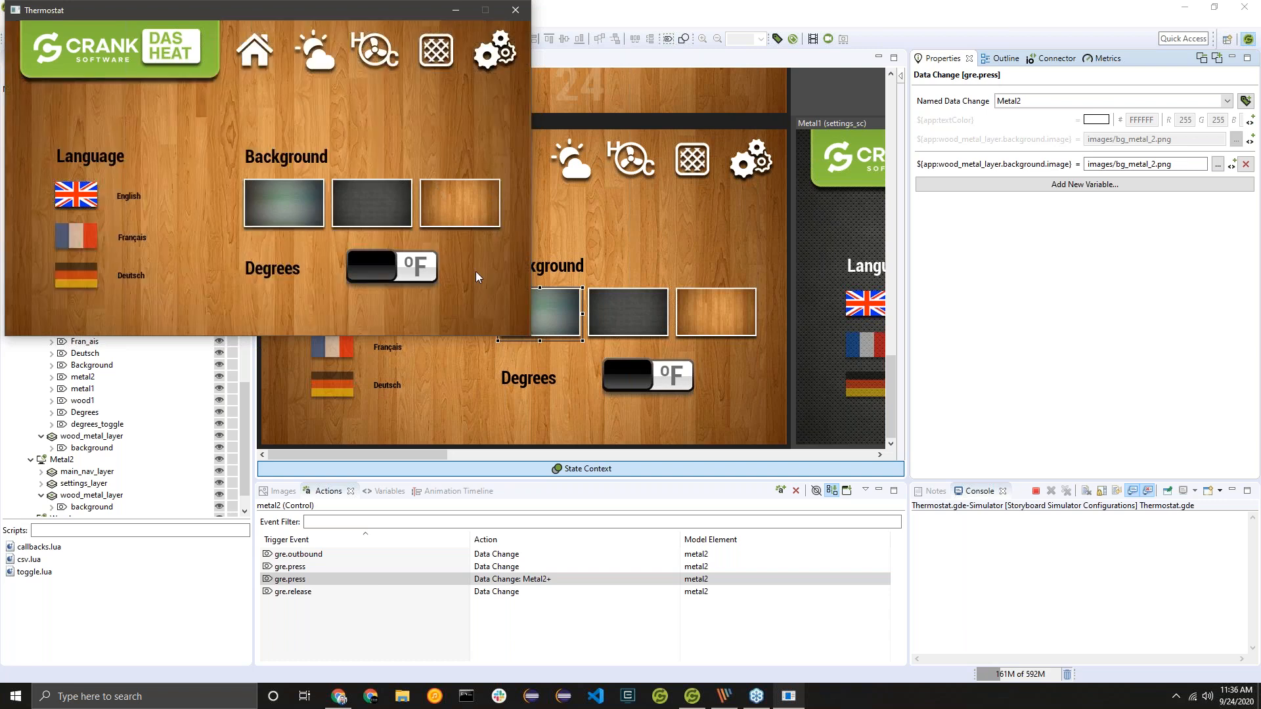
pyautogui.click(372, 205)
pyautogui.click(448, 216)
pyautogui.click(365, 207)
pyautogui.click(305, 218)
pyautogui.click(259, 62)
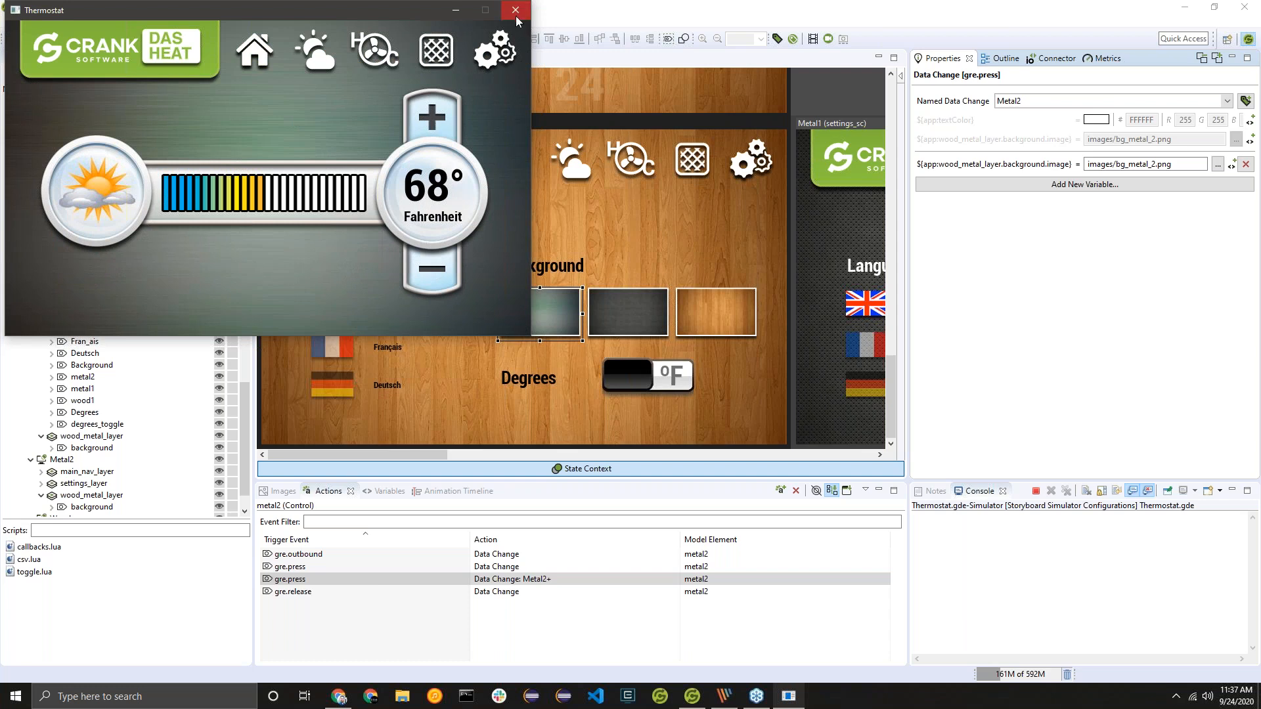
pyautogui.click(516, 10)
pyautogui.scroll(-2, 568, 269)
pyautogui.scroll(-2, 567, 269)
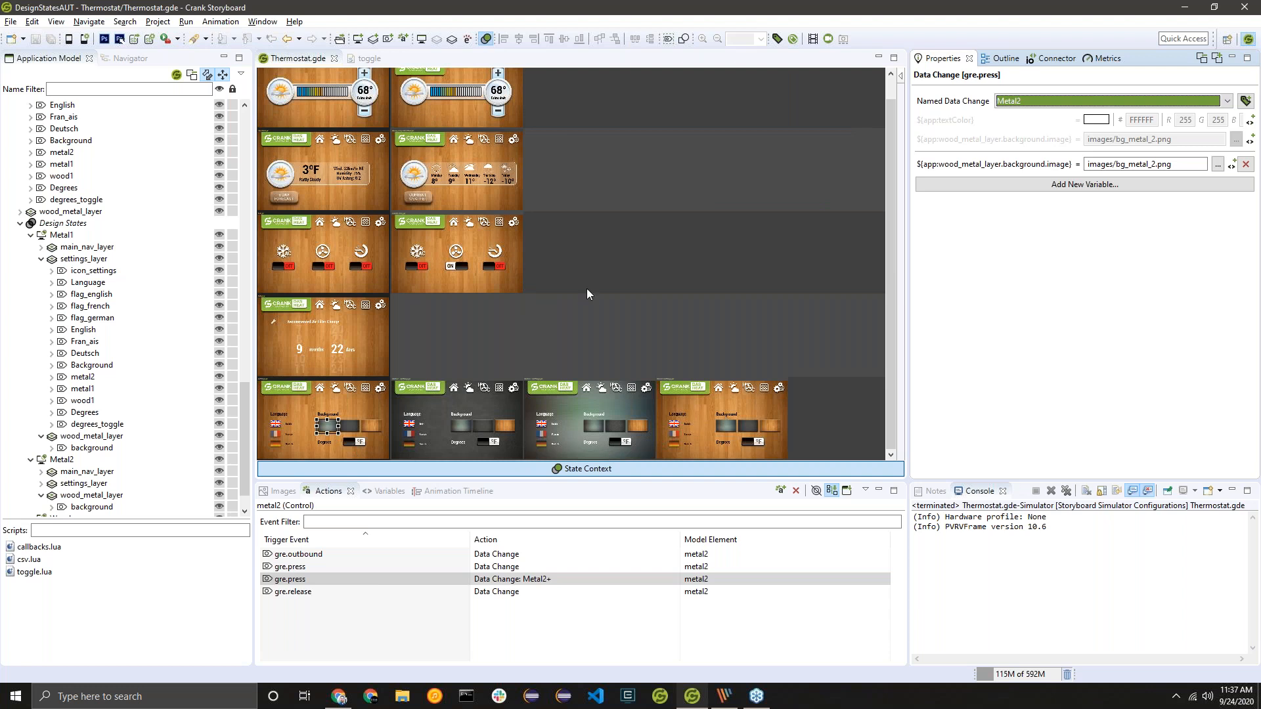
pyautogui.scroll(1, 571, 276)
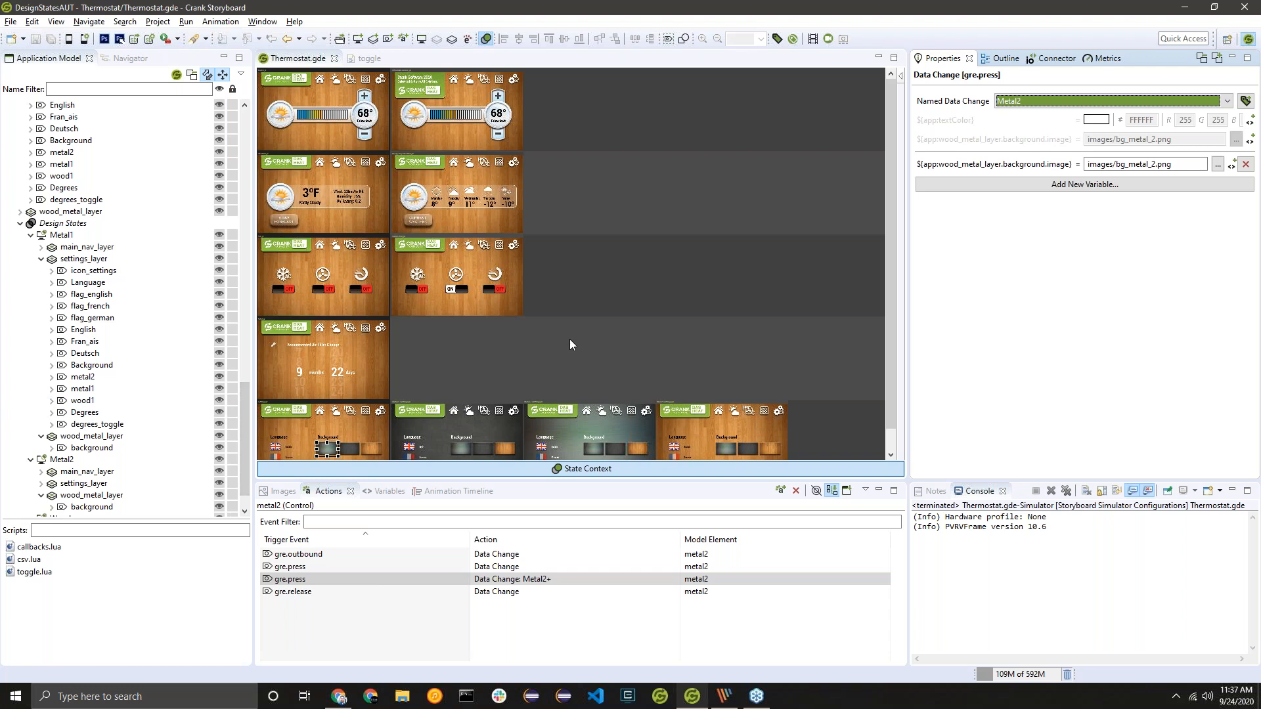
# Step: Copy the Metal1 design state of the settings_sc screen
pyautogui.scroll(-1, 570, 339)
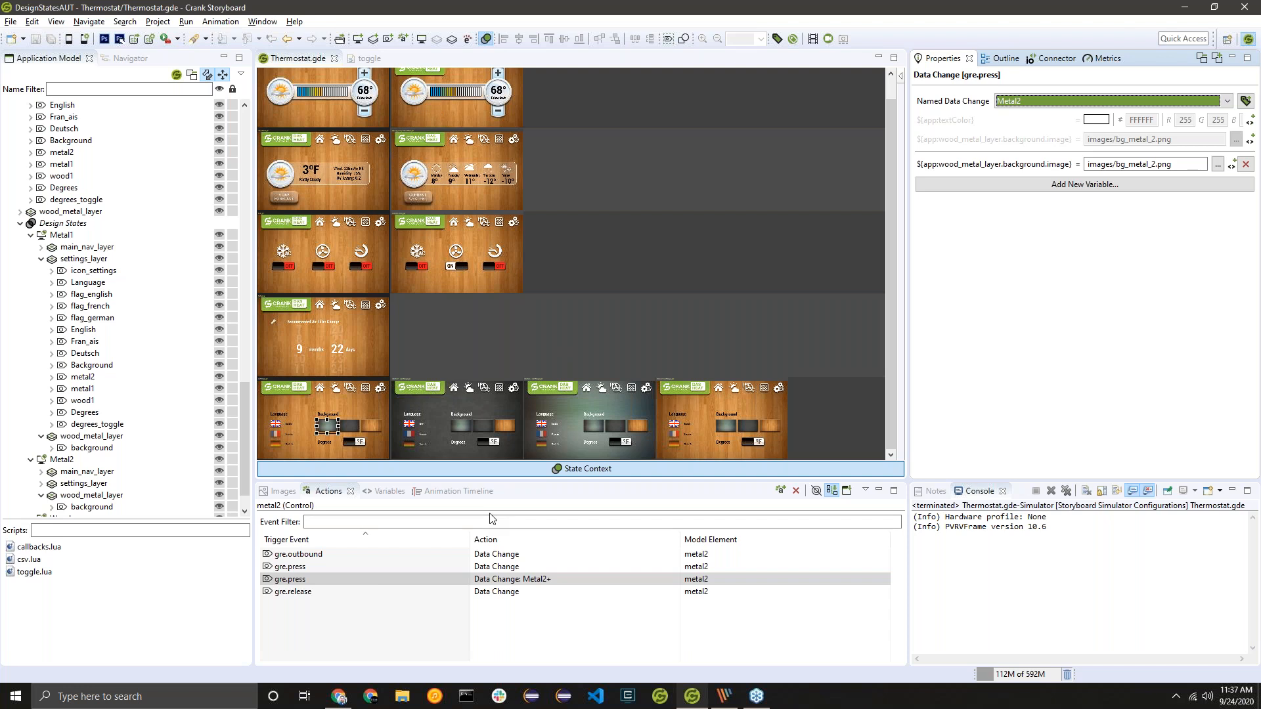
pyautogui.scroll(1, 453, 181)
pyautogui.scroll(4, 601, 173)
pyautogui.scroll(3, 605, 173)
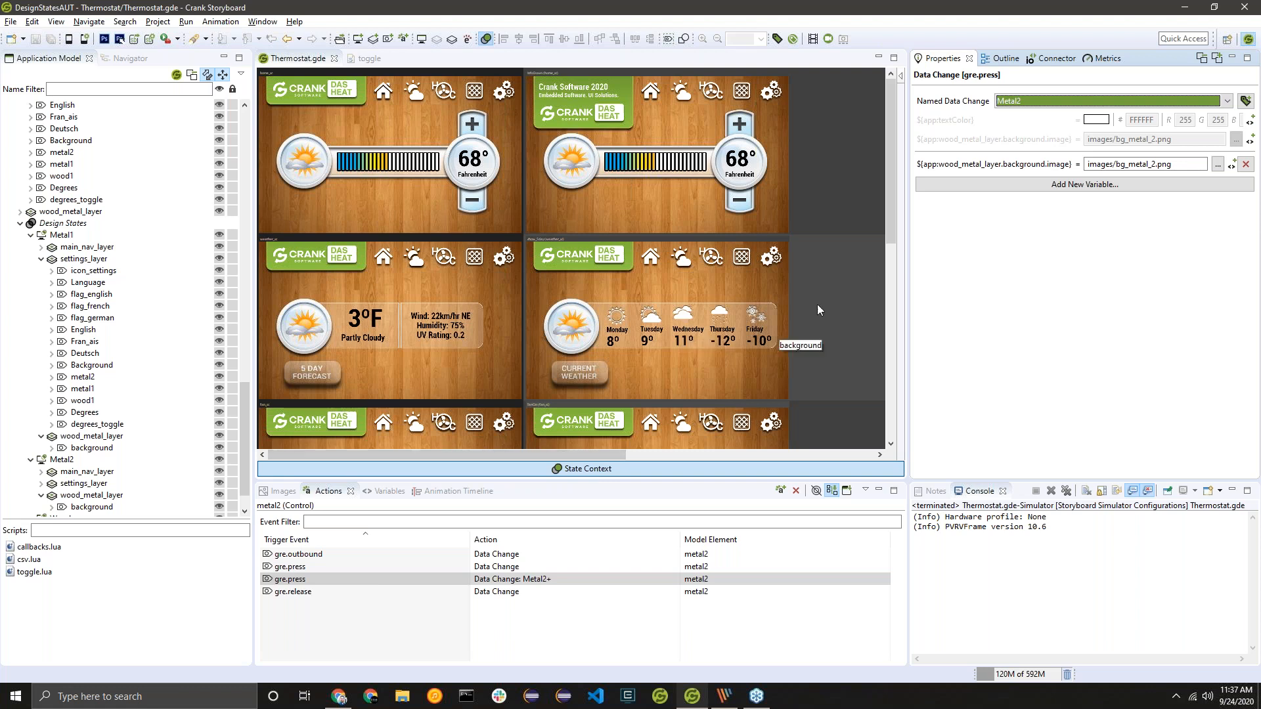
pyautogui.scroll(-8, 790, 258)
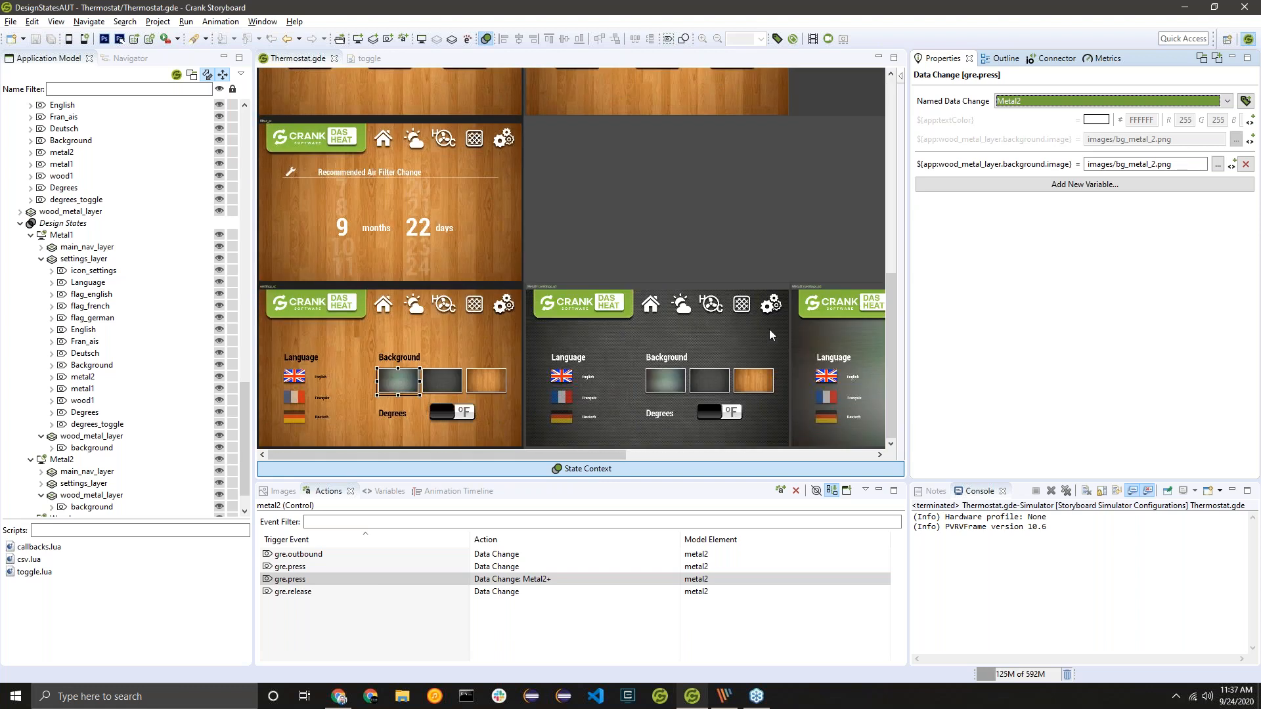
pyautogui.click(668, 285)
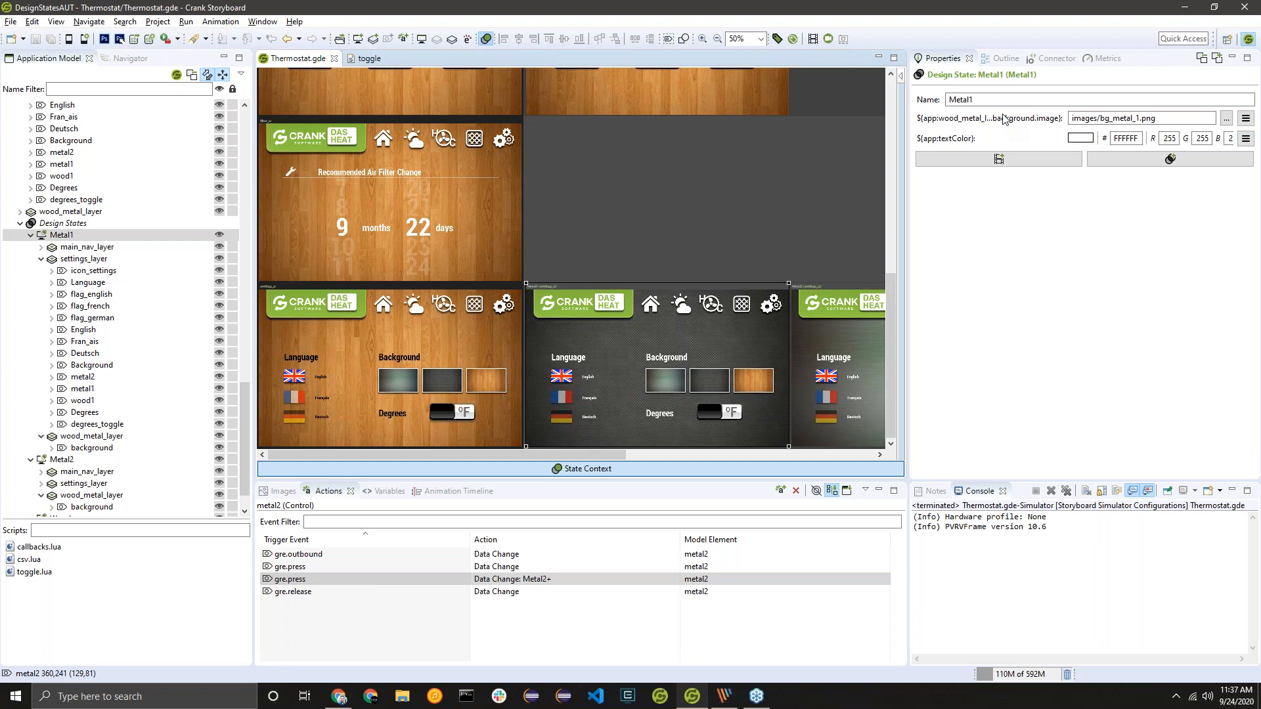
pyautogui.rightClick(674, 288)
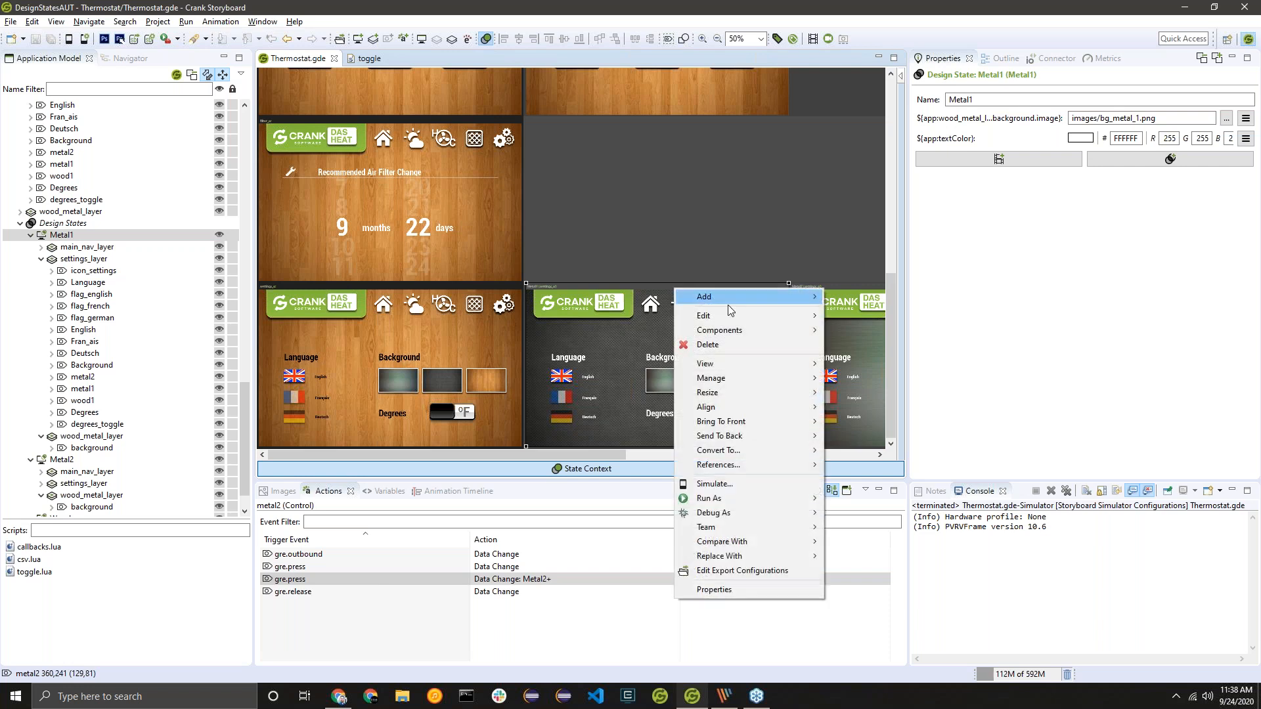
pyautogui.moveTo(736, 318)
pyautogui.click(909, 314)
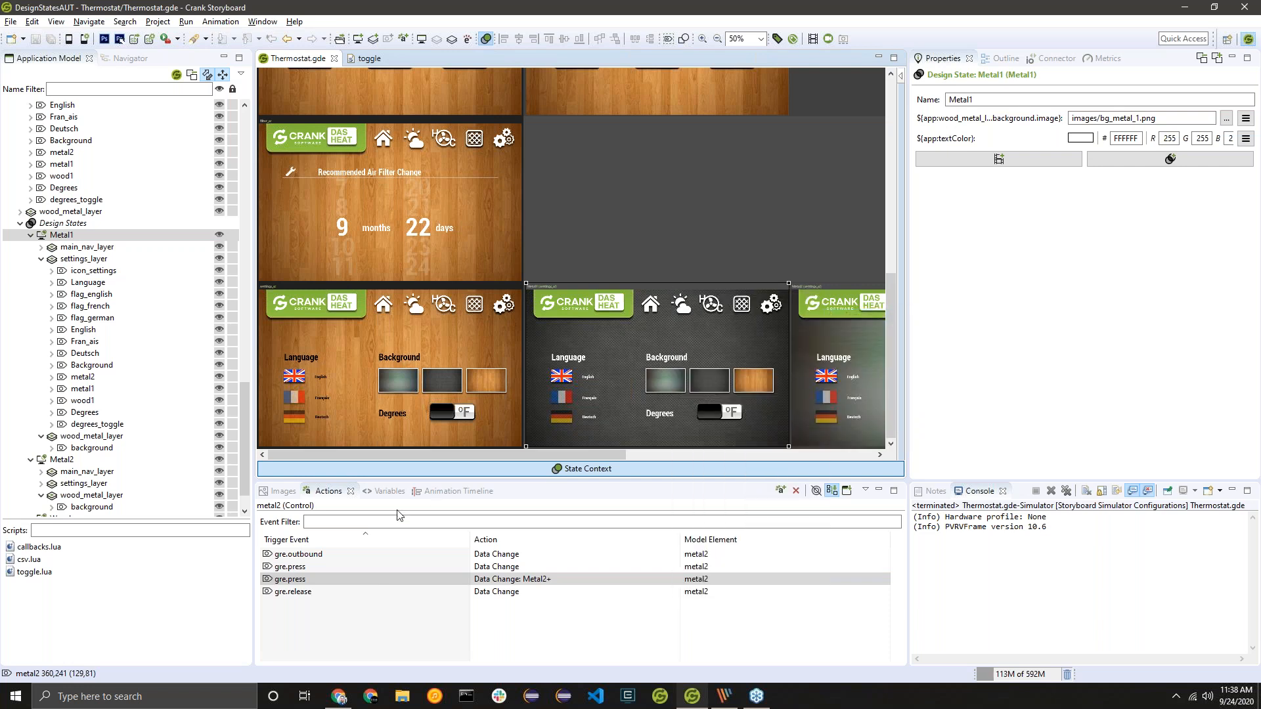
# Step: Paste the copied Metal1 design state onto the filter_sc screen and onto the fan_sc screen
pyautogui.rightClick(483, 119)
pyautogui.moveTo(608, 149)
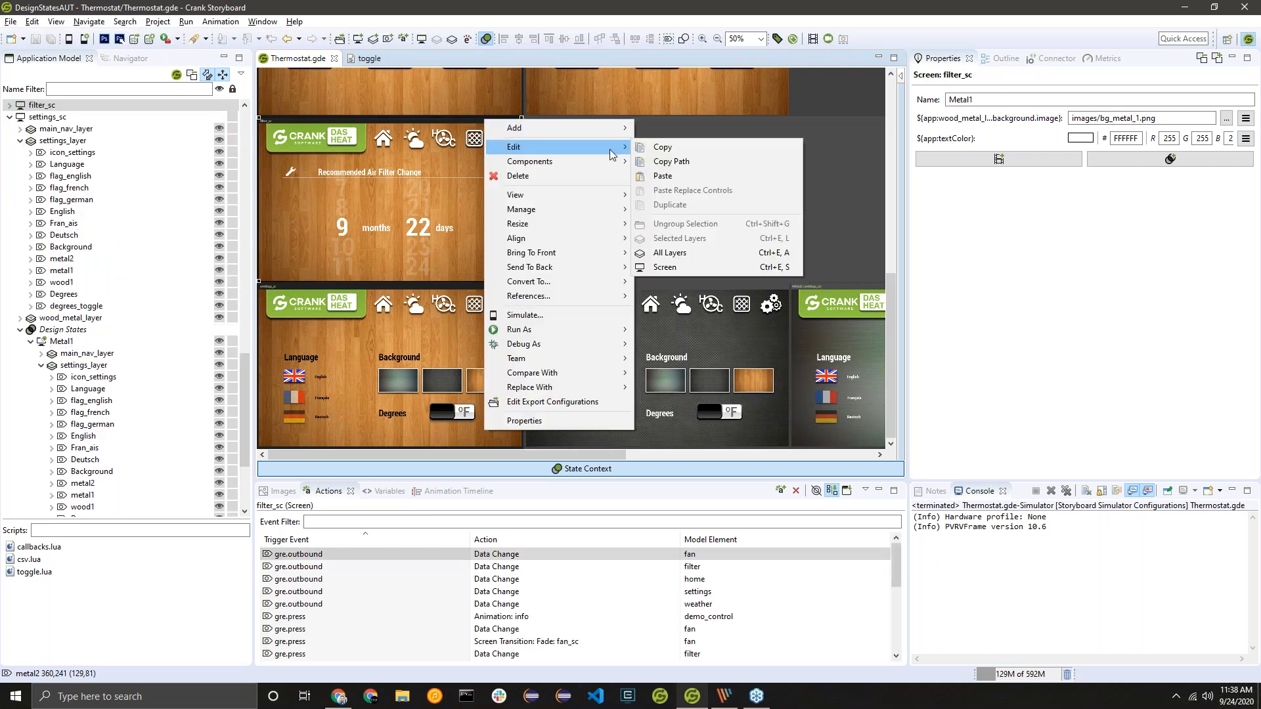
pyautogui.click(667, 180)
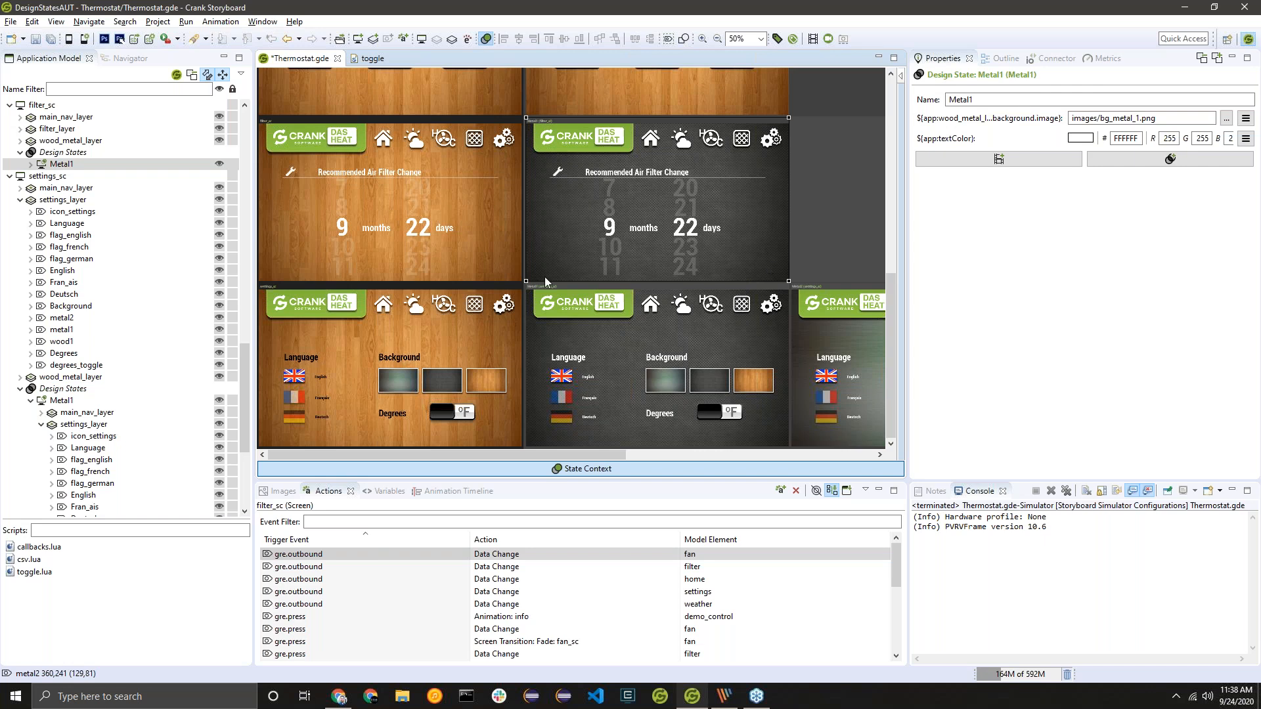
pyautogui.scroll(3, 480, 167)
pyautogui.rightClick(481, 188)
pyautogui.moveTo(611, 212)
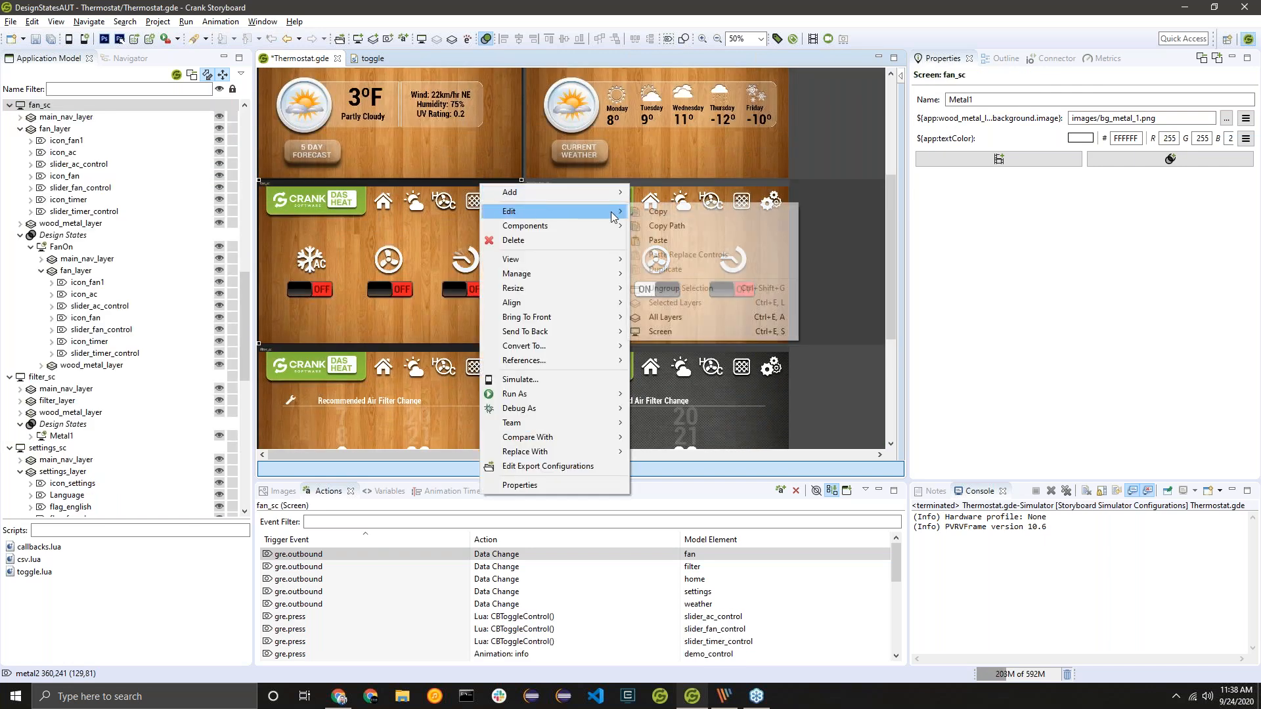
pyautogui.click(707, 236)
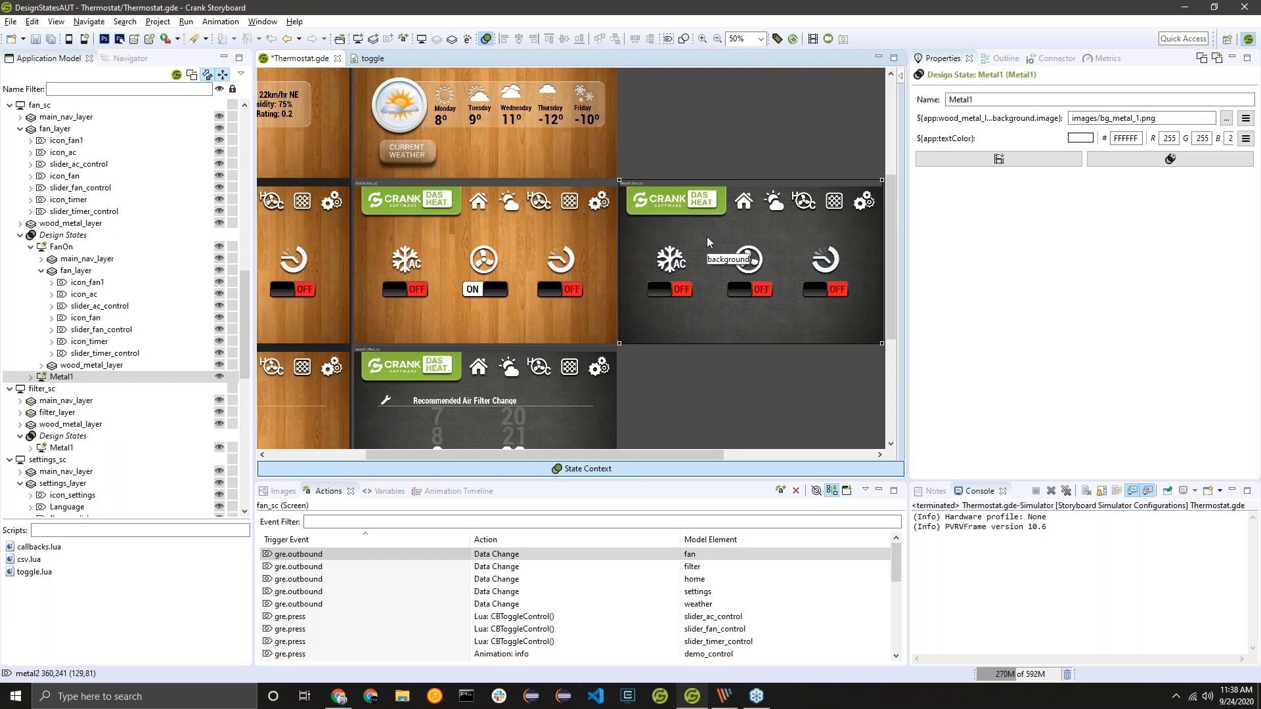
# Step: Paste the copied Metal1 design state onto the weather_sc screen
pyautogui.scroll(3, 693, 202)
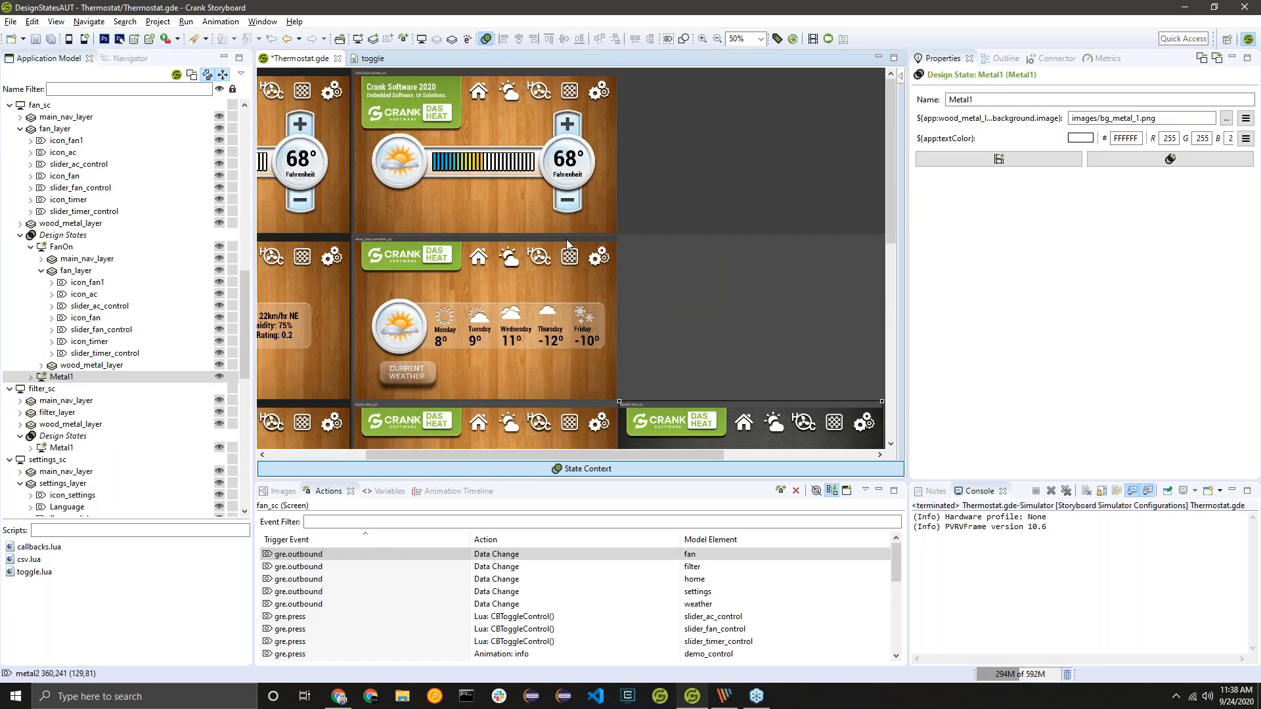
pyautogui.rightClick(569, 240)
pyautogui.moveTo(652, 269)
pyautogui.click(772, 295)
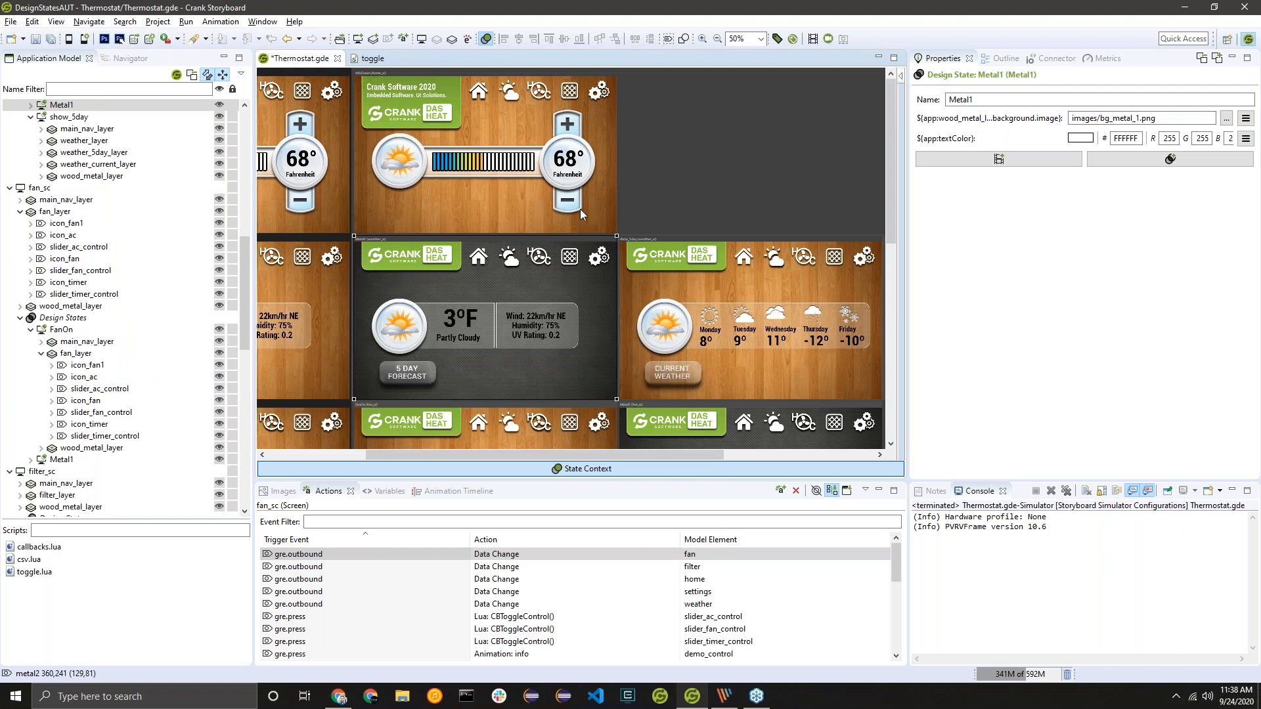
# Step: Paste the copied Metal1 design state onto the home_sc screen
pyautogui.click(591, 77)
pyautogui.rightClick(592, 78)
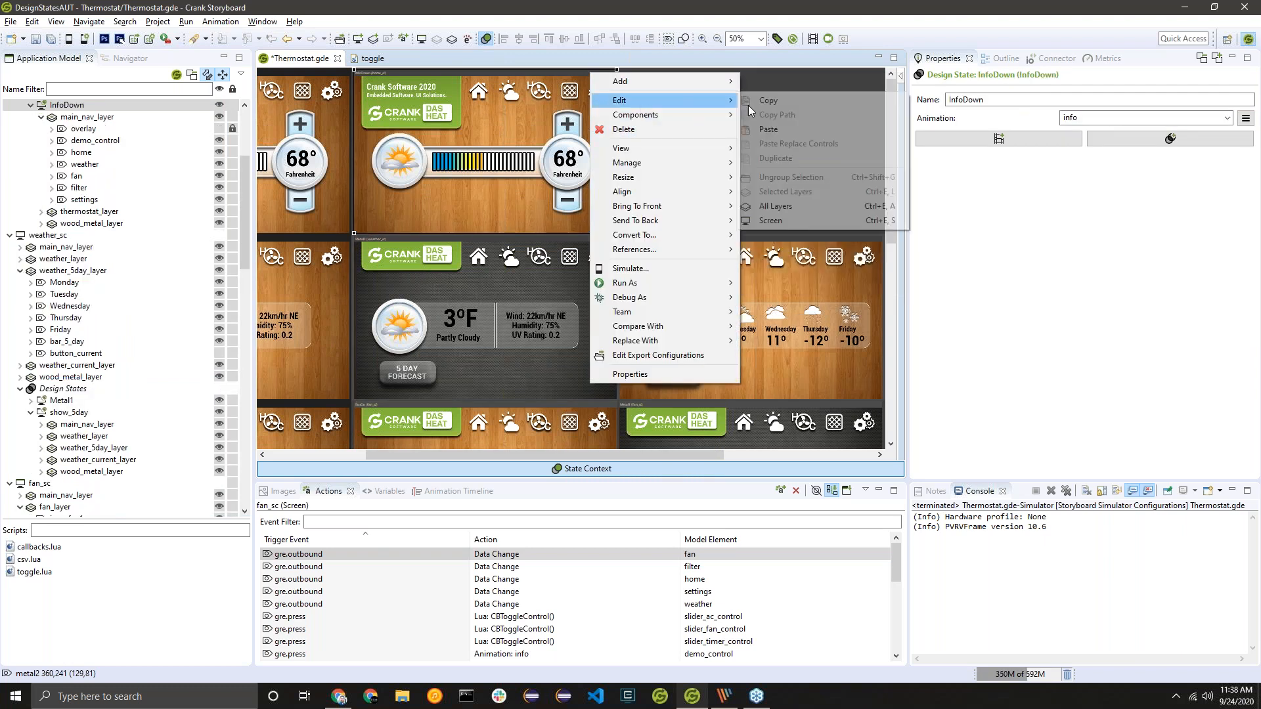
pyautogui.click(818, 131)
# Step: Look over the Metal1 design states beside the base home, weather, fan, filter and settings screens
pyautogui.scroll(-7, 620, 257)
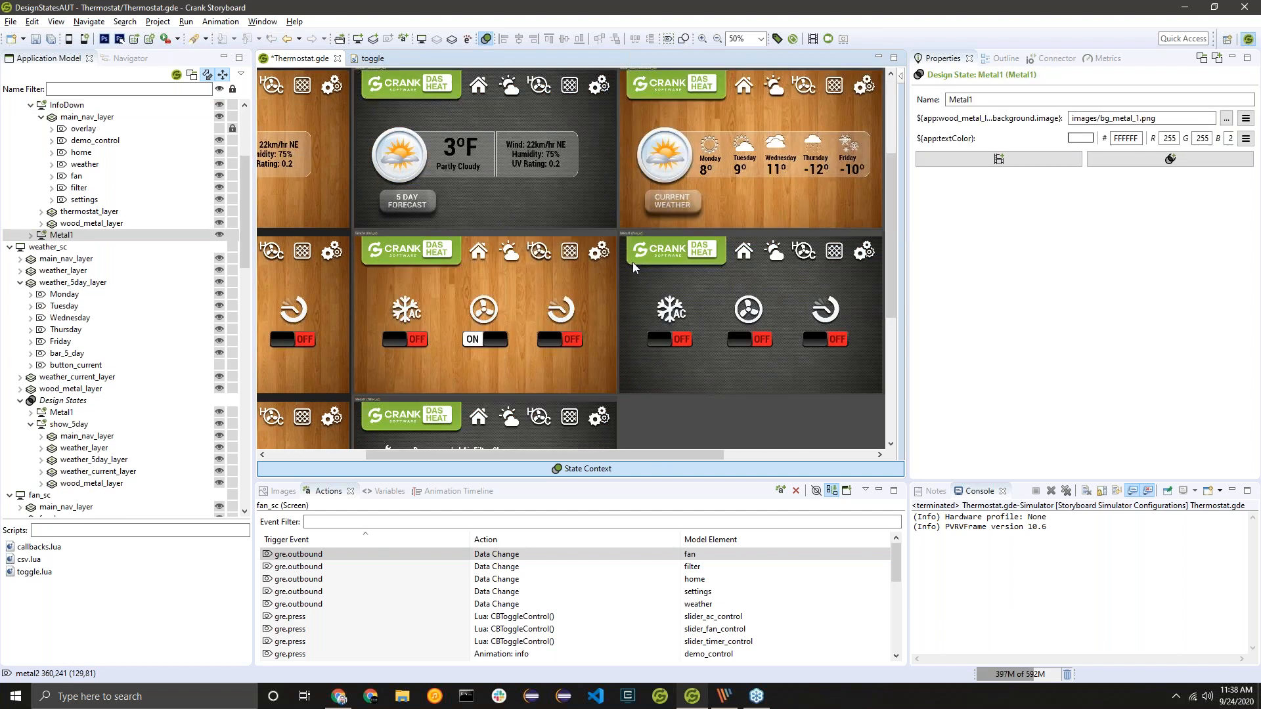
pyautogui.scroll(7, 540, 287)
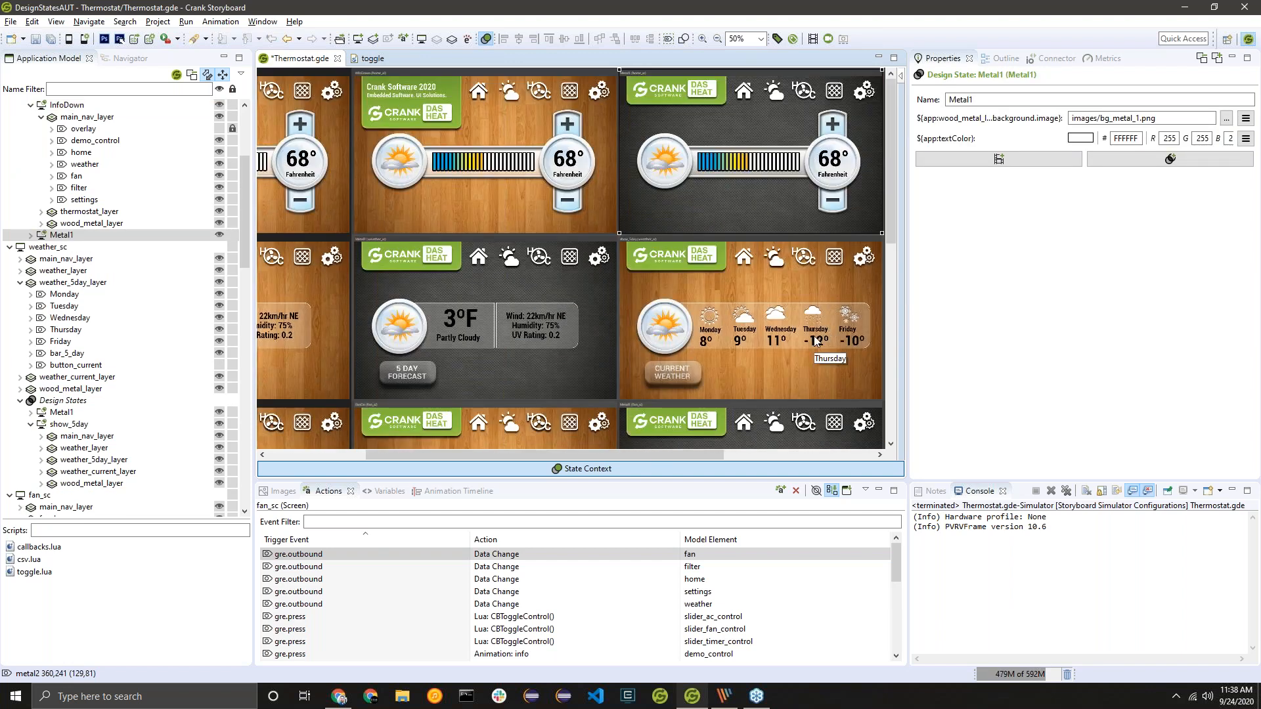
pyautogui.scroll(-2, 815, 339)
pyautogui.scroll(-5, 813, 337)
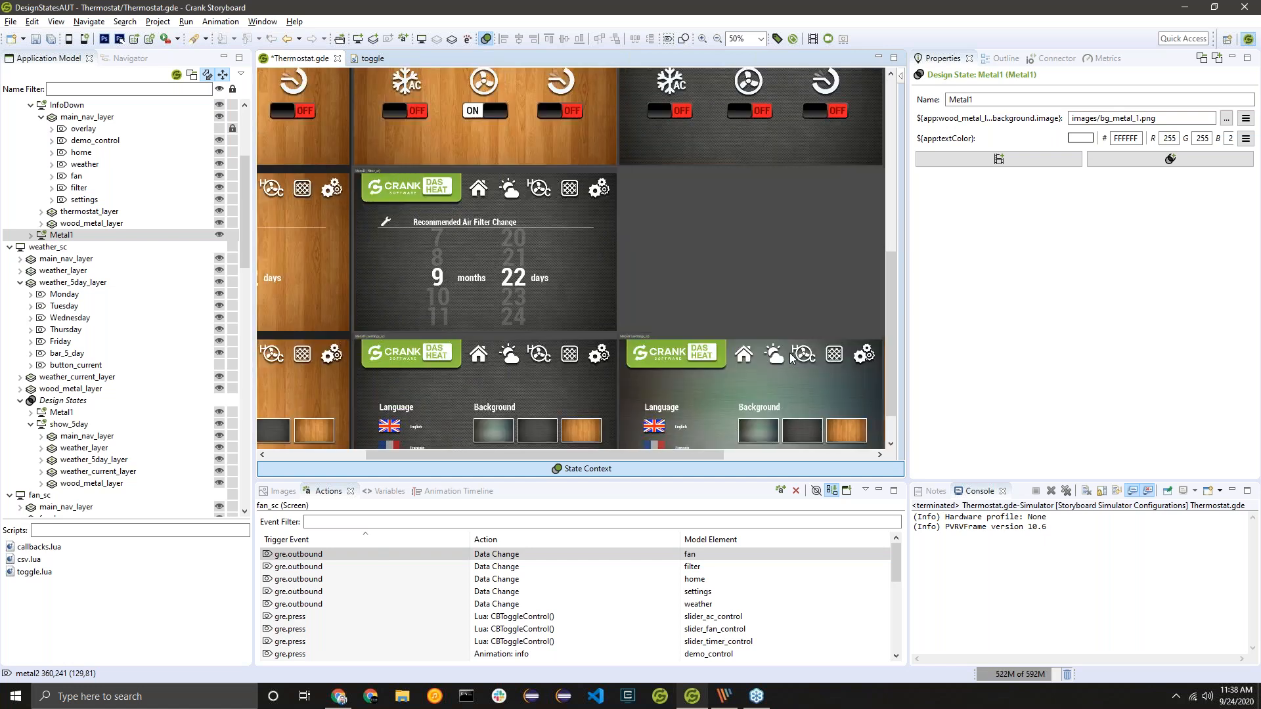
pyautogui.scroll(-1, 668, 341)
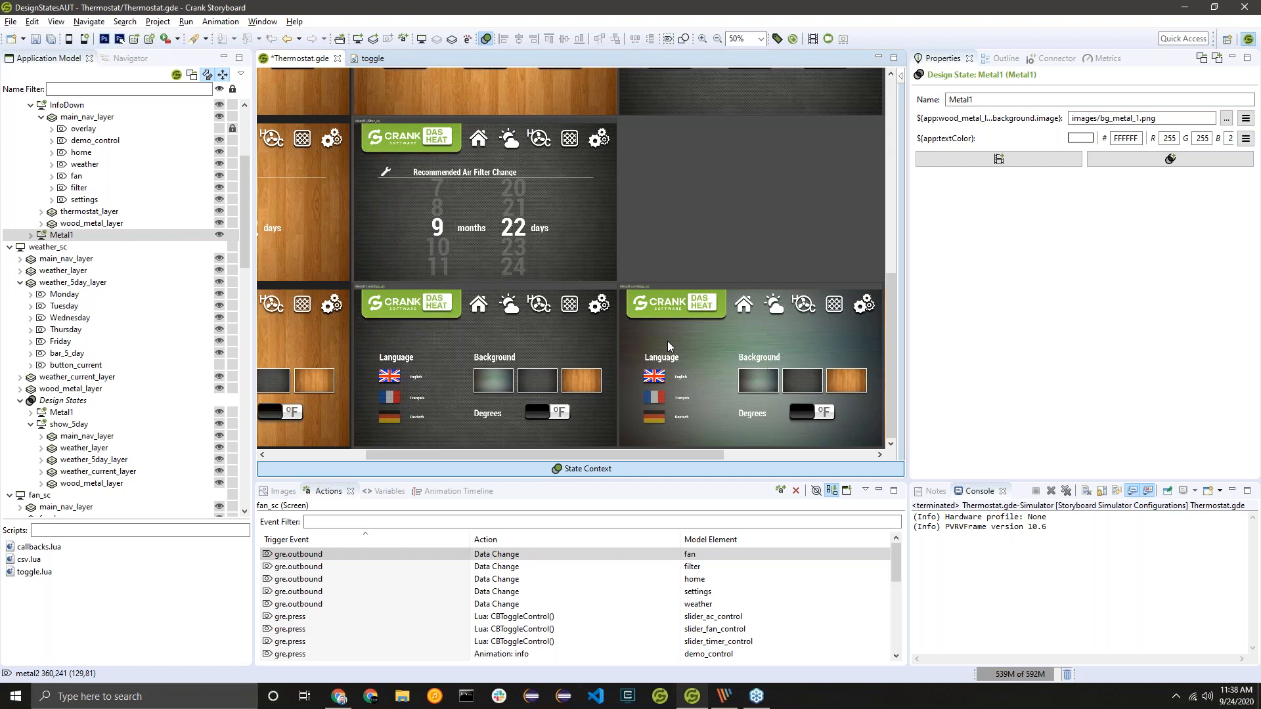
pyautogui.scroll(5, 617, 293)
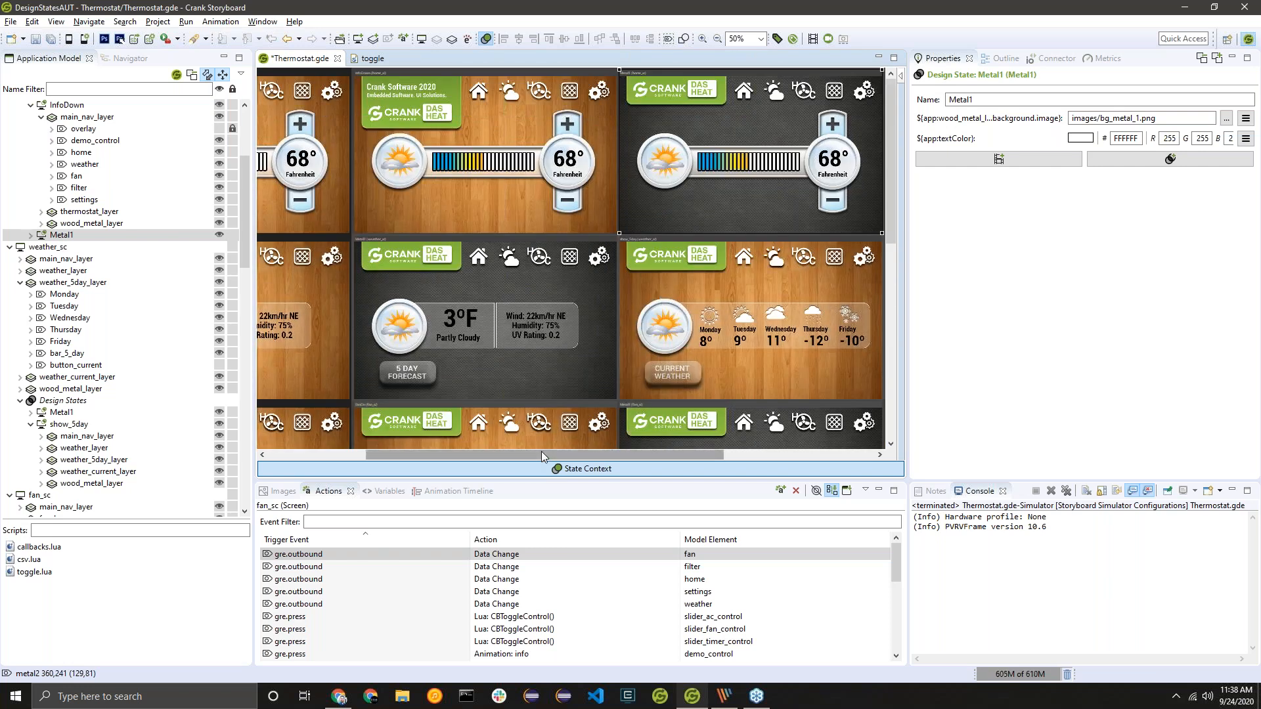
pyautogui.hscroll(-2, 468, 451)
pyautogui.moveTo(467, 453); pyautogui.dragTo(439, 453)
pyautogui.scroll(-3, 471, 310)
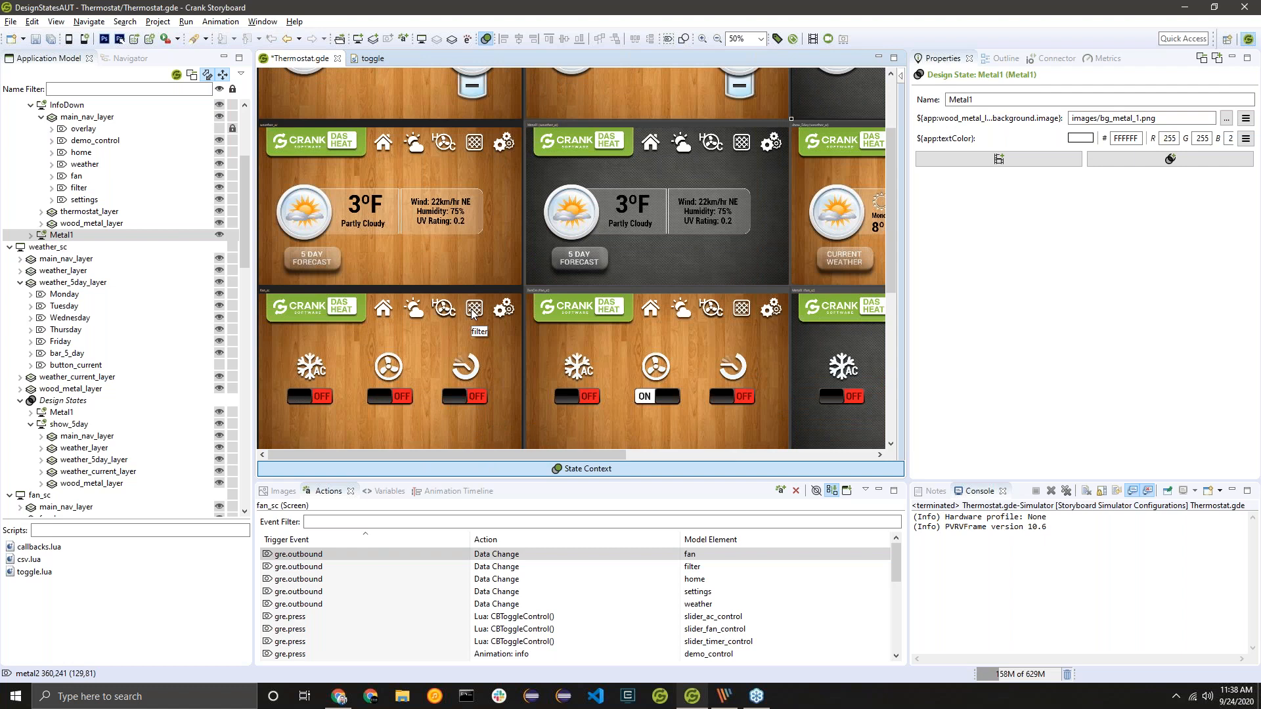
pyautogui.scroll(-3, 472, 313)
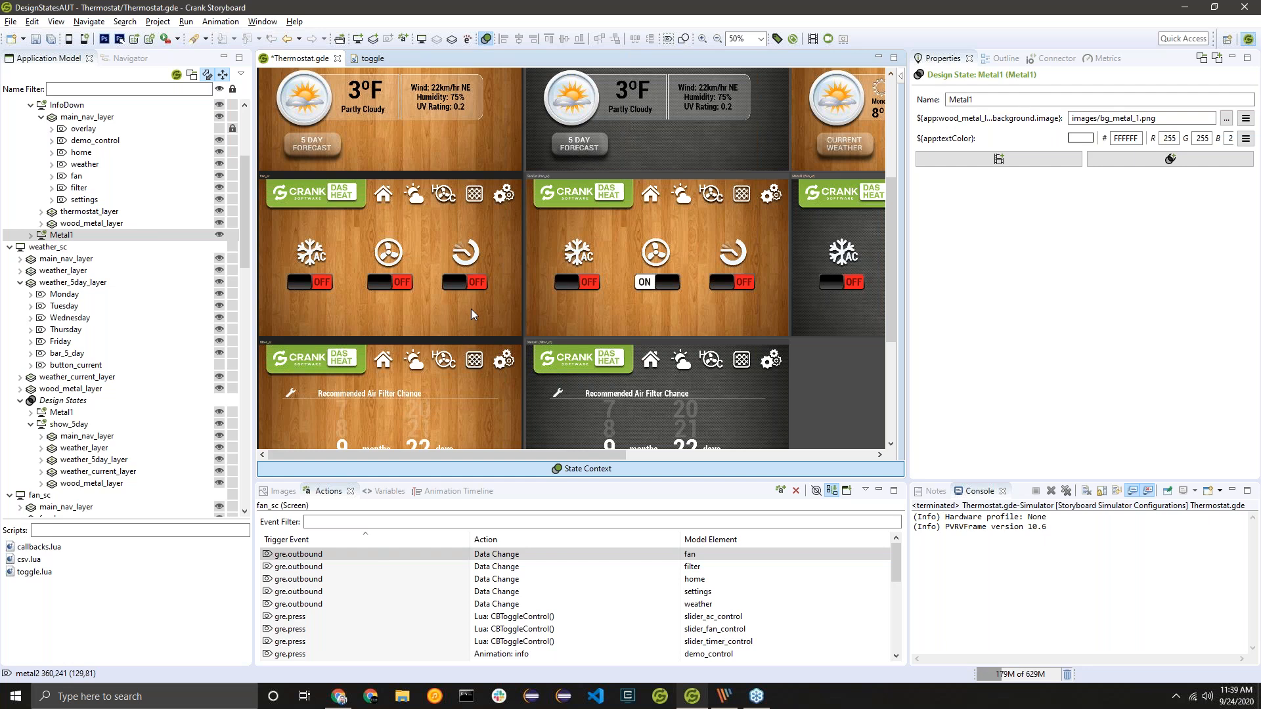
# Step: Delete the Metal1 design state from the weather_sc screen
pyautogui.scroll(3, 471, 306)
pyautogui.click(592, 82)
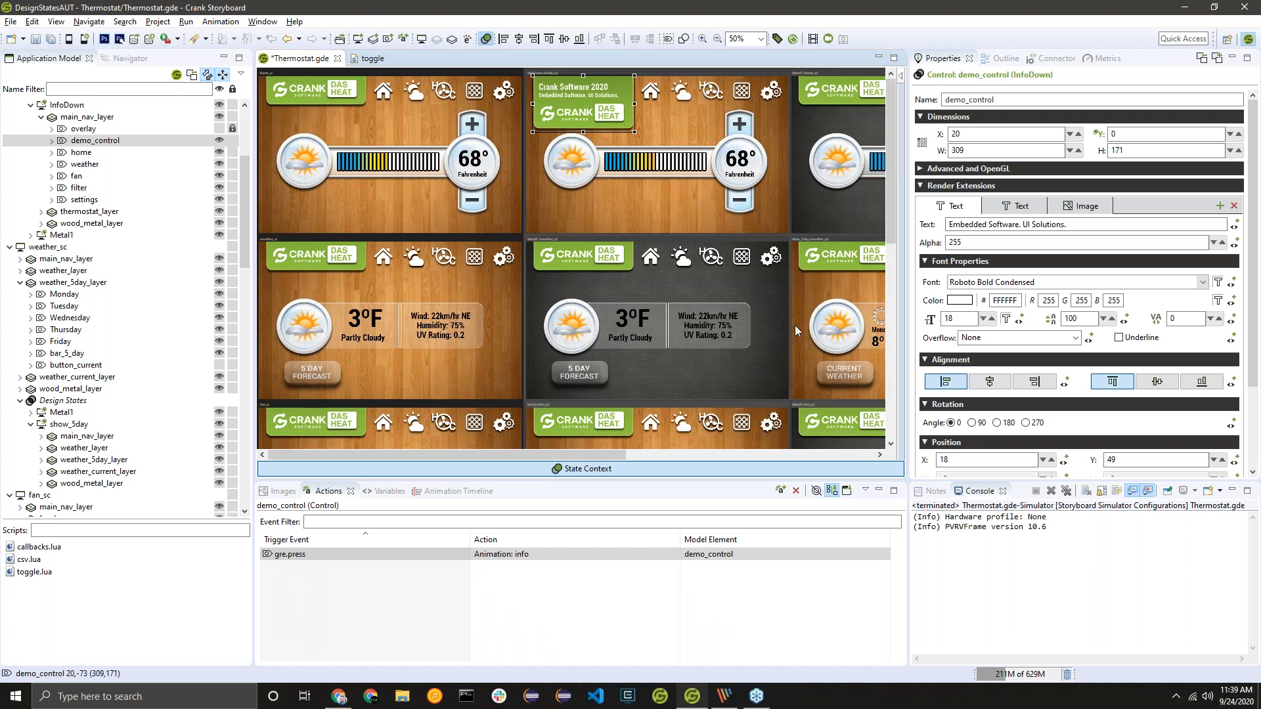
pyautogui.moveTo(574, 455); pyautogui.dragTo(712, 453)
pyautogui.rightClick(501, 235)
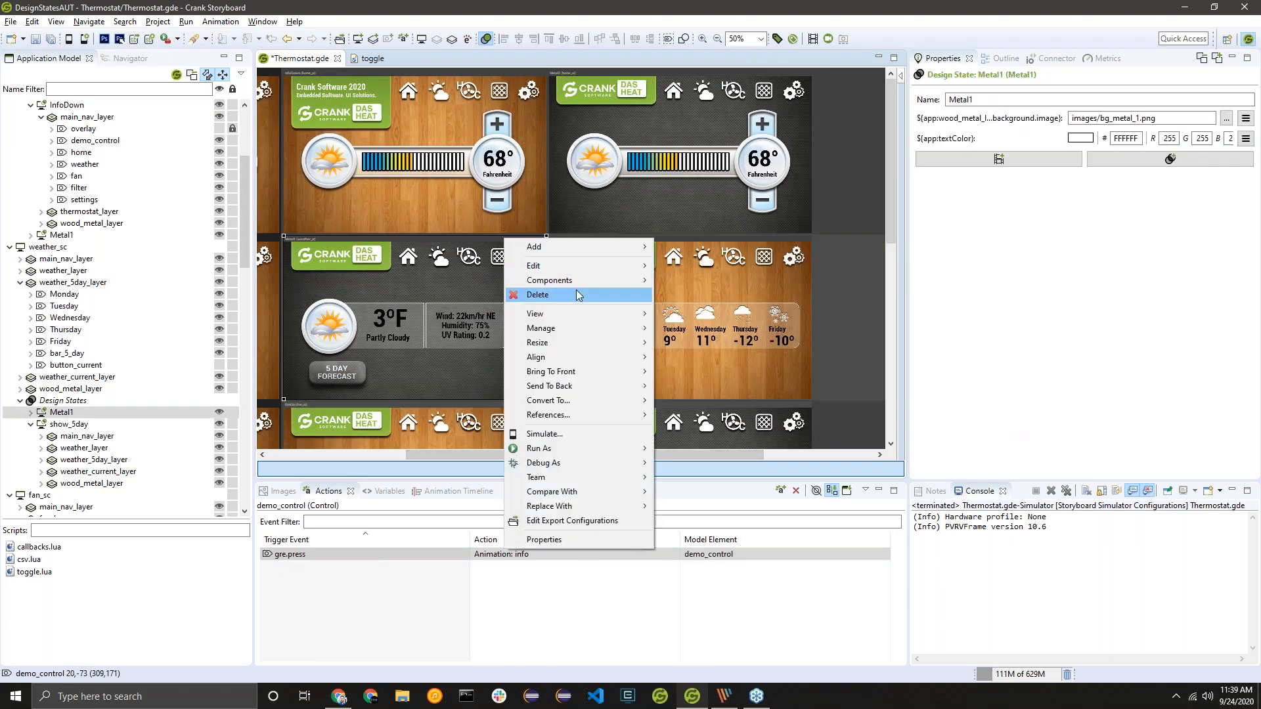
pyautogui.click(580, 299)
# Step: Add a second animation to the FanOn design state of the fan_sc screen and set it to slider_on
pyautogui.moveTo(574, 453); pyautogui.dragTo(462, 453)
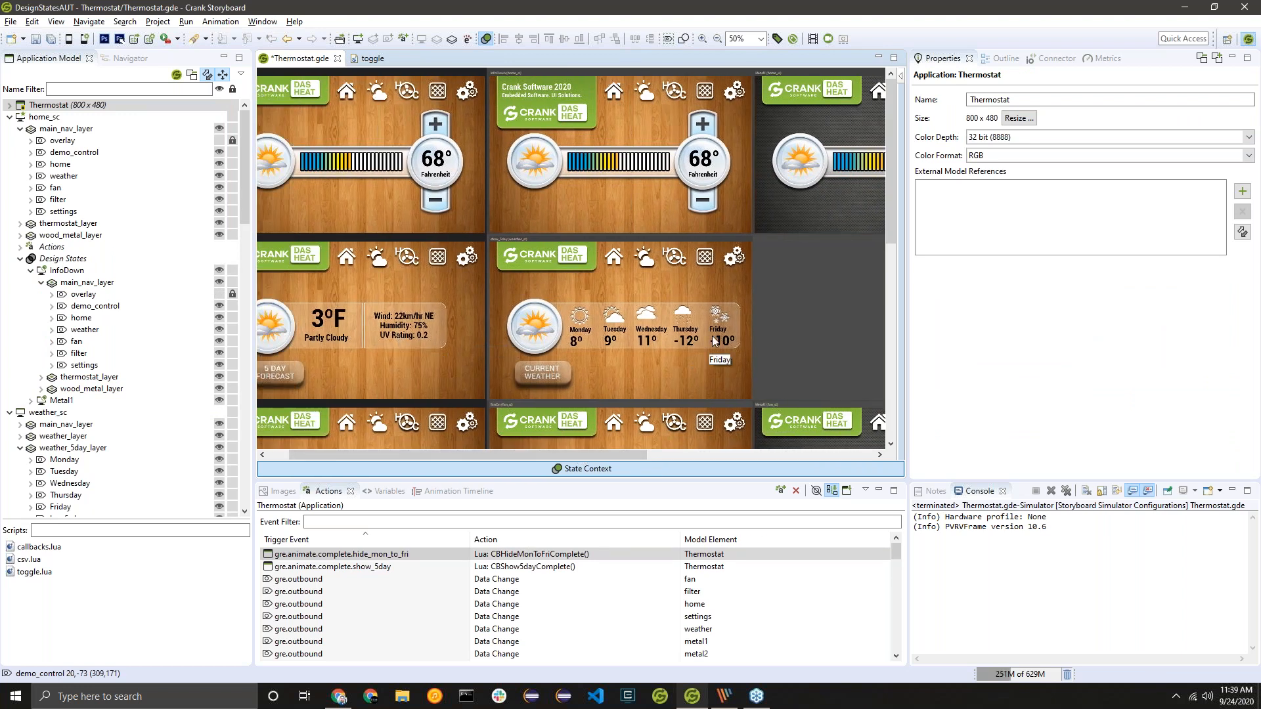
pyautogui.moveTo(577, 455); pyautogui.dragTo(539, 454)
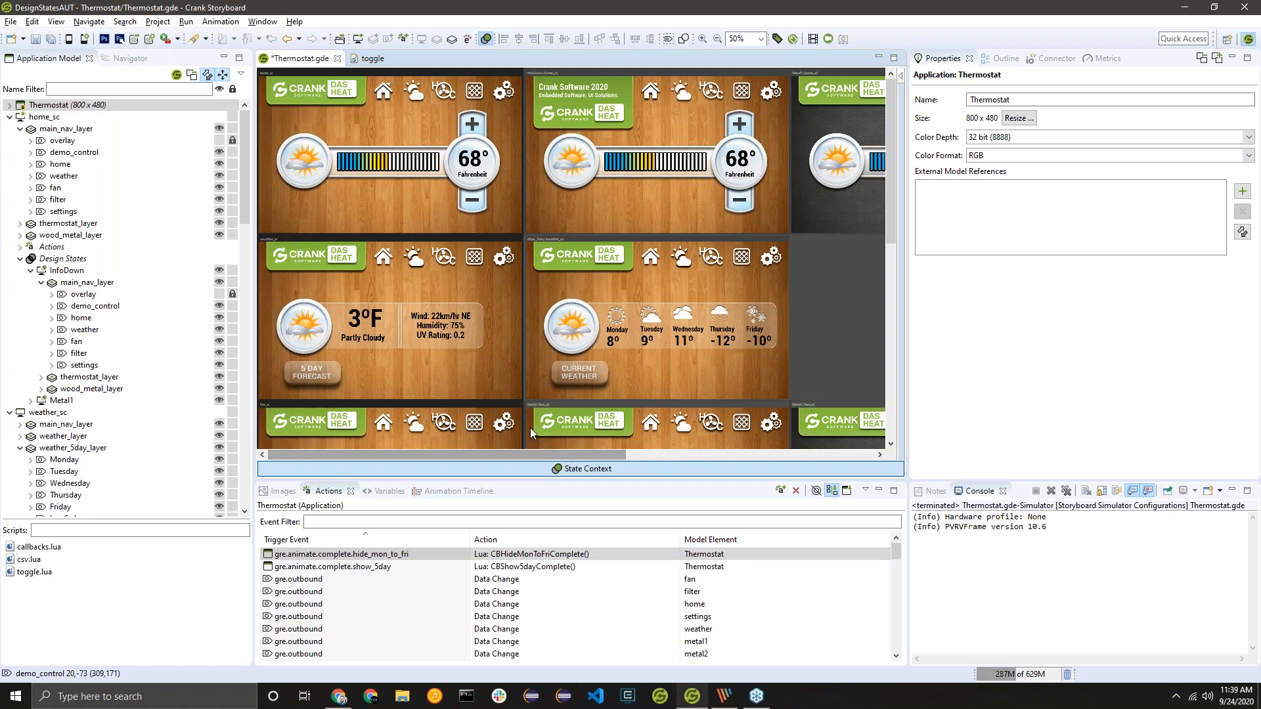
pyautogui.scroll(-8, 582, 382)
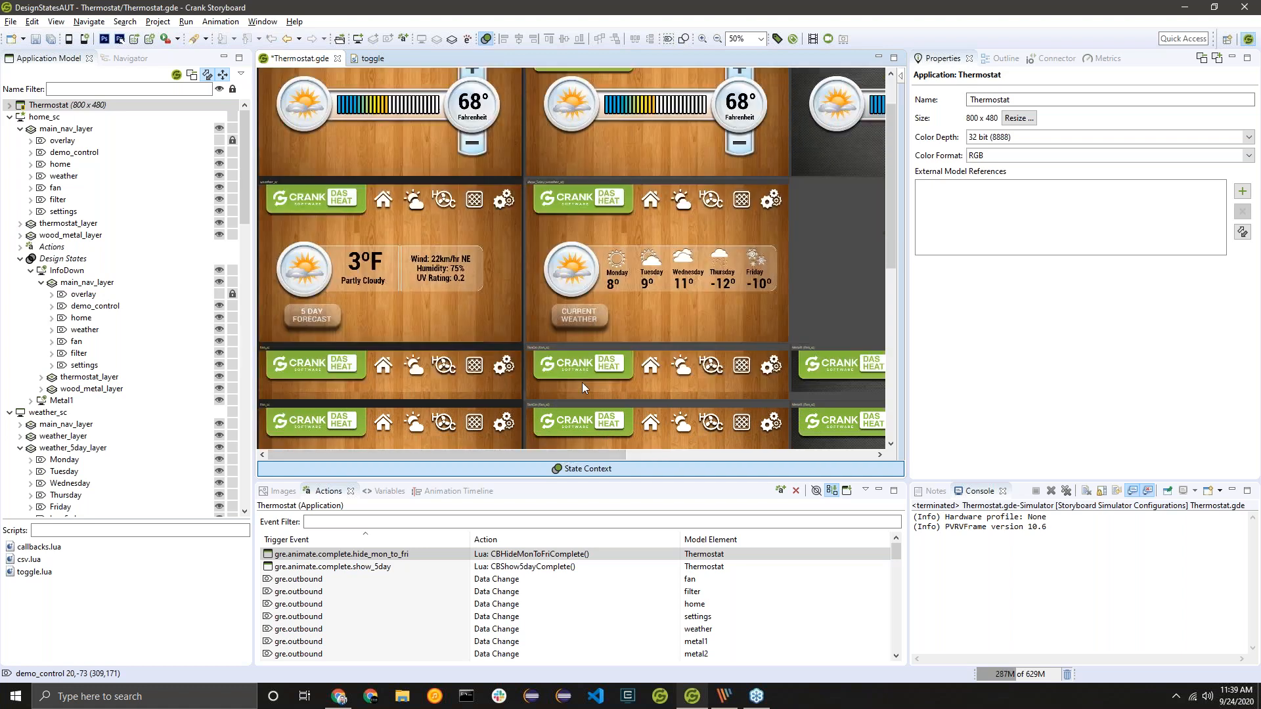
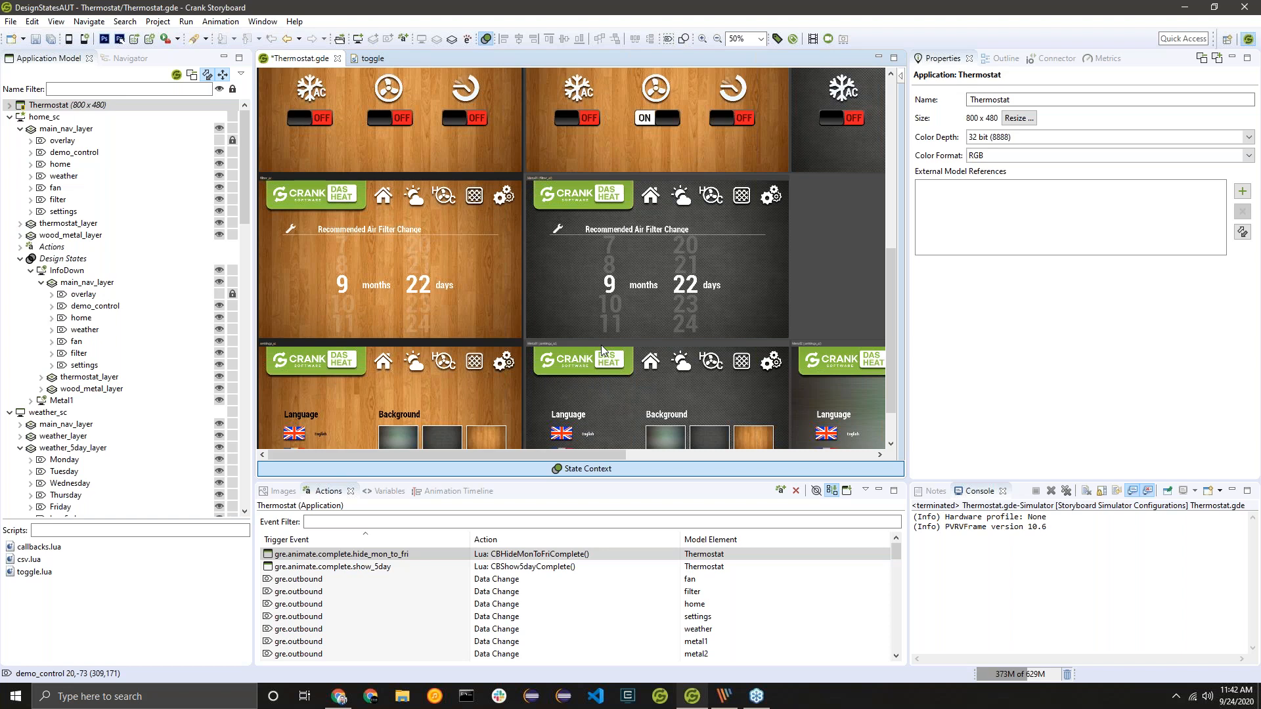
pyautogui.scroll(3, 703, 199)
pyautogui.click(701, 184)
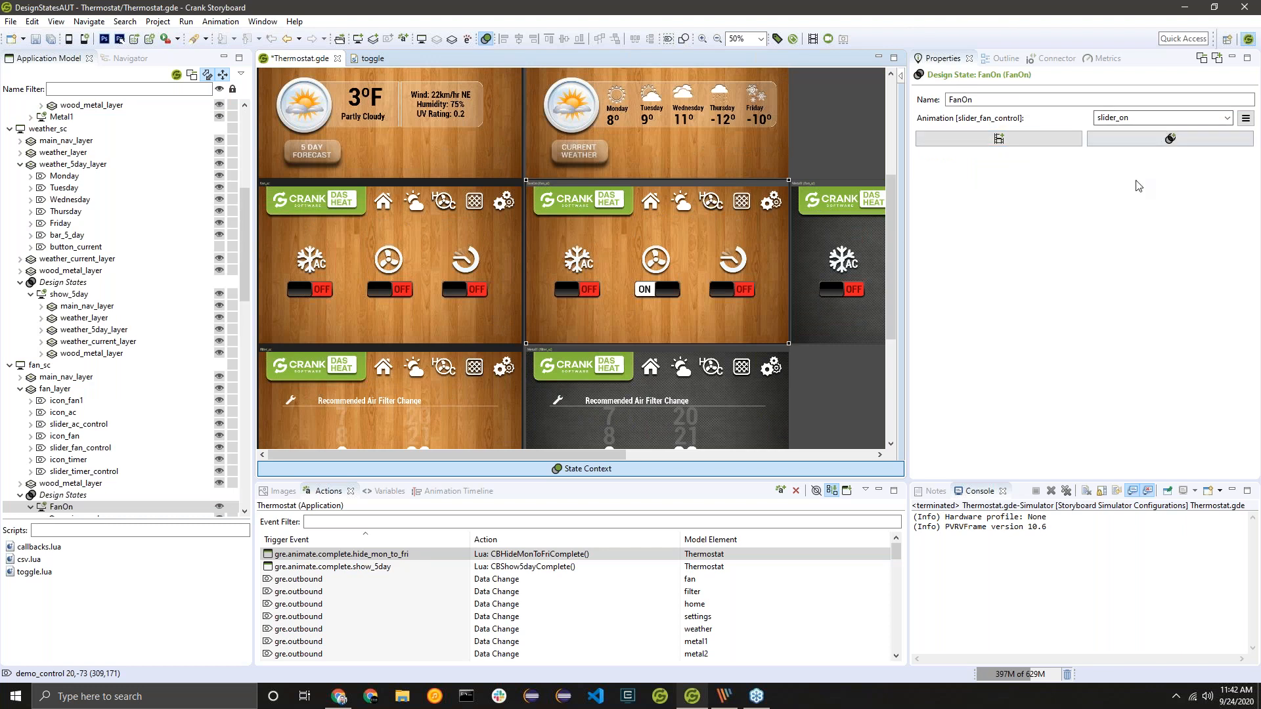
pyautogui.click(1147, 145)
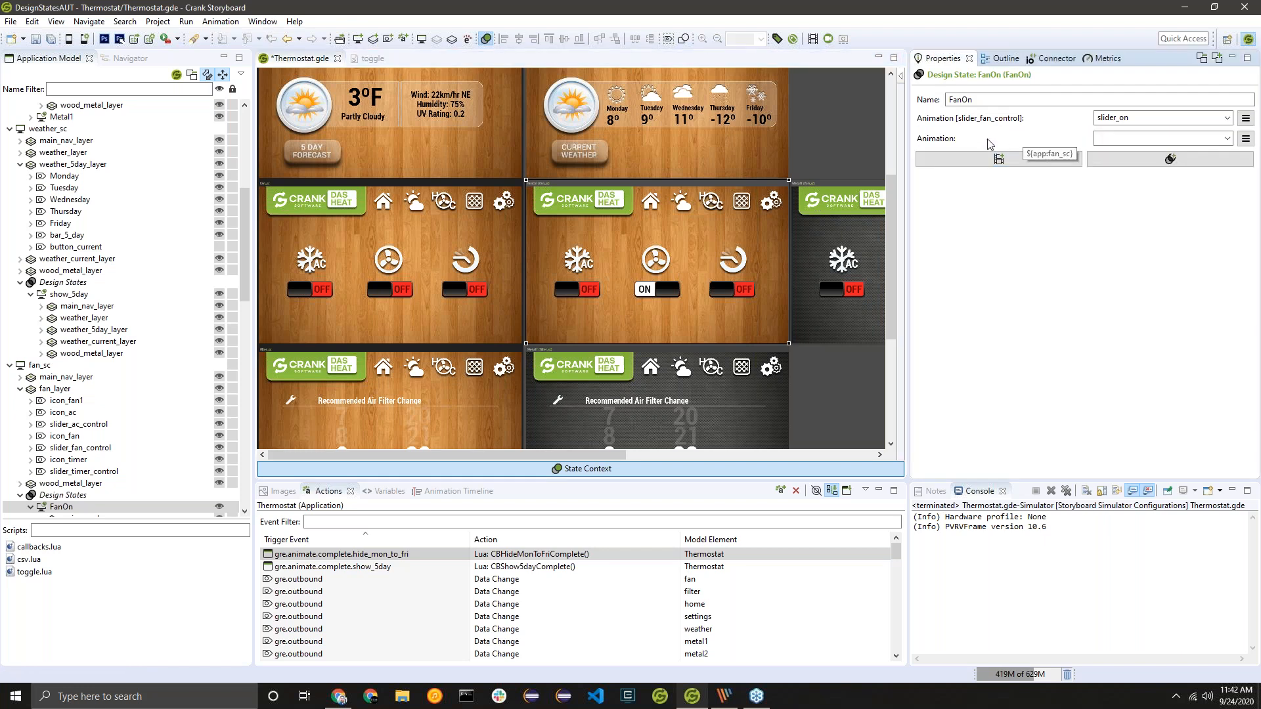
pyautogui.click(1227, 138)
pyautogui.click(1154, 222)
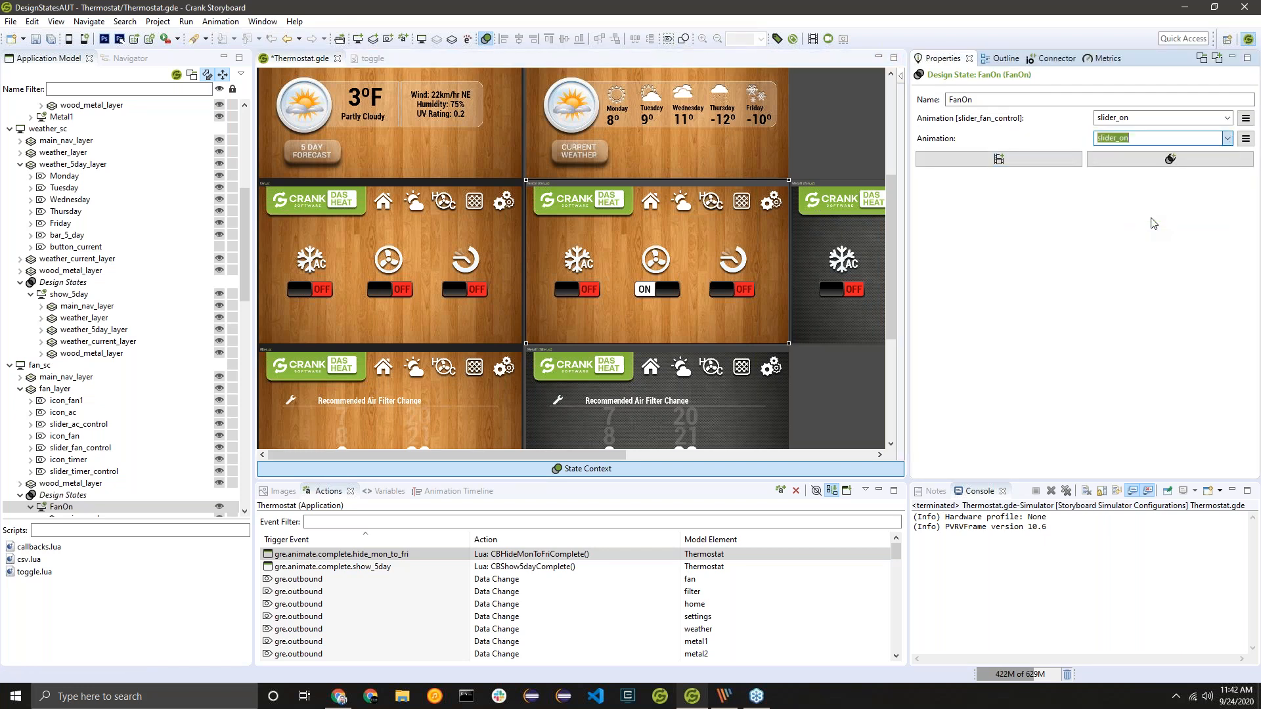
# Step: Set the context of FanOn's new slider_on animation to slider_timer_control, filtering the model elements by "slider"
pyautogui.click(1246, 139)
pyautogui.click(1189, 175)
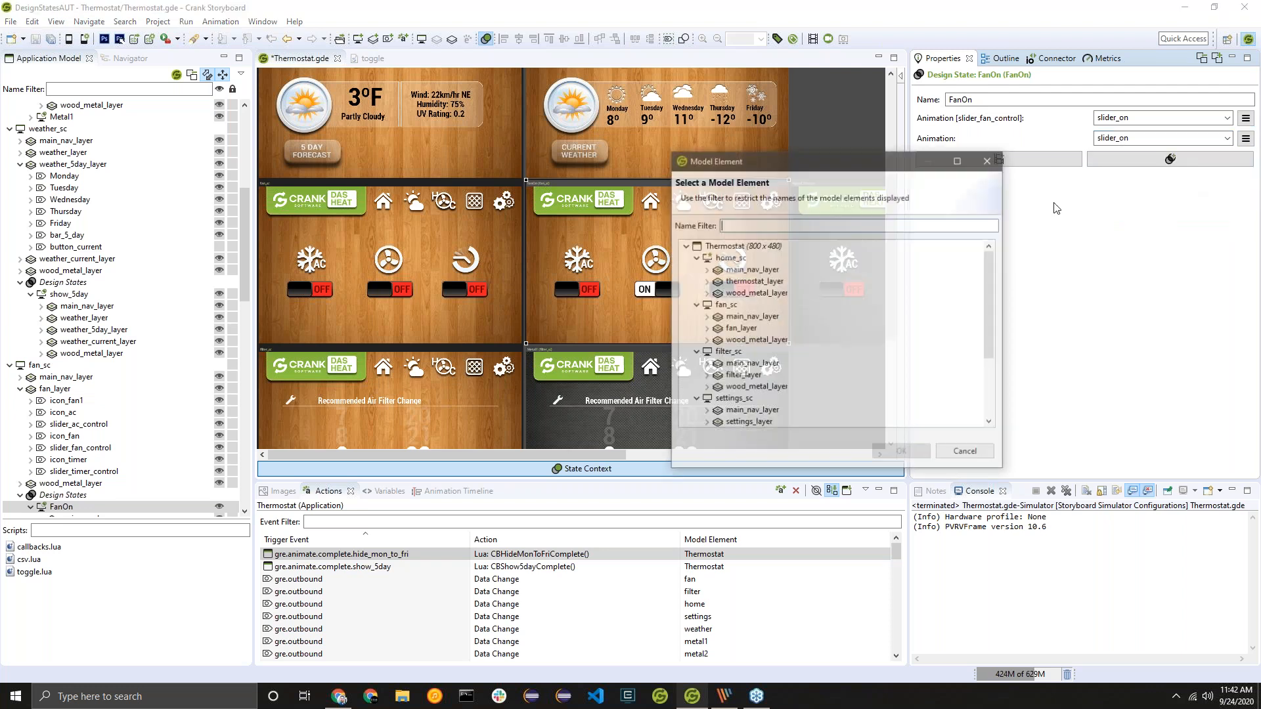
pyautogui.write('slider')
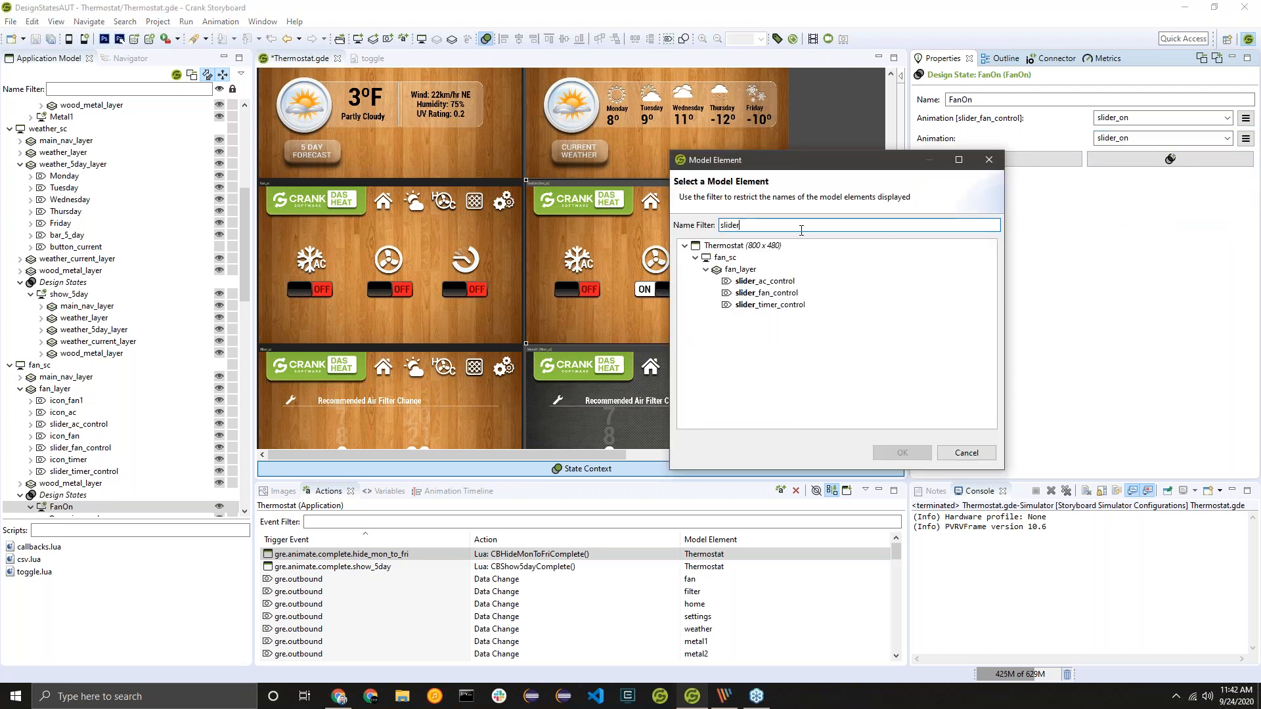
pyautogui.click(786, 305)
pyautogui.click(911, 455)
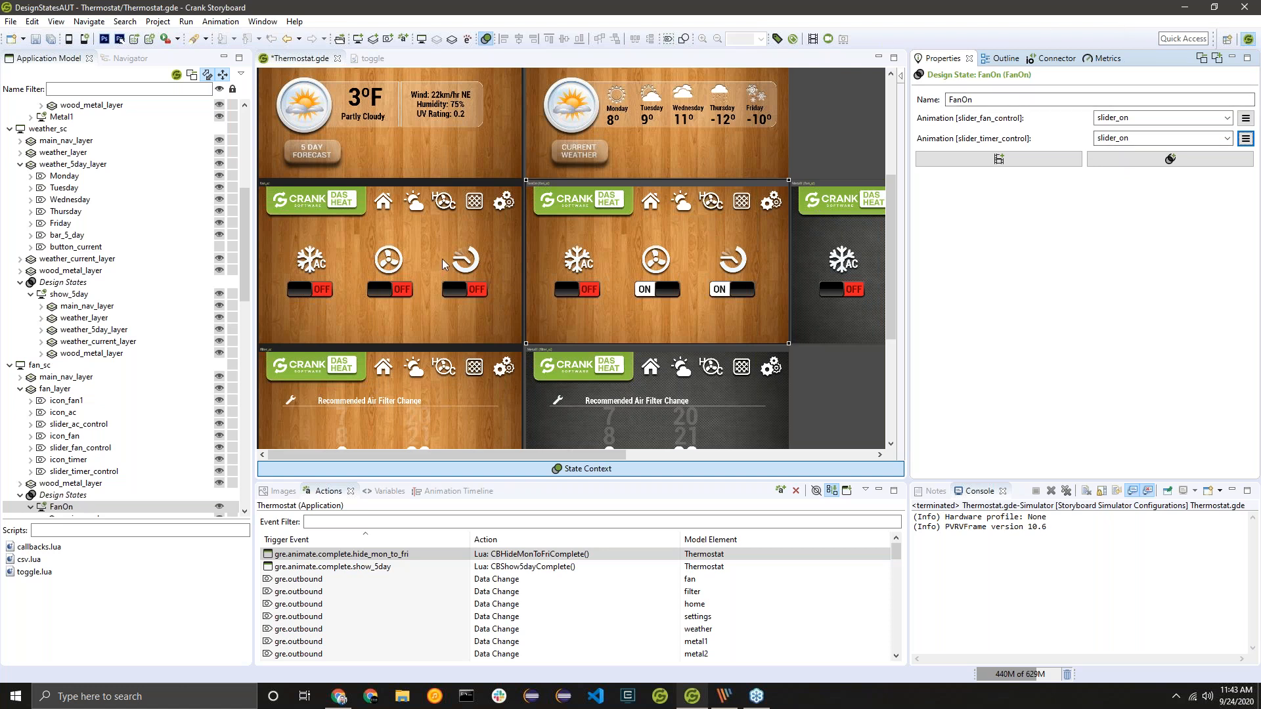
pyautogui.scroll(-1, 459, 243)
pyautogui.scroll(3, 466, 234)
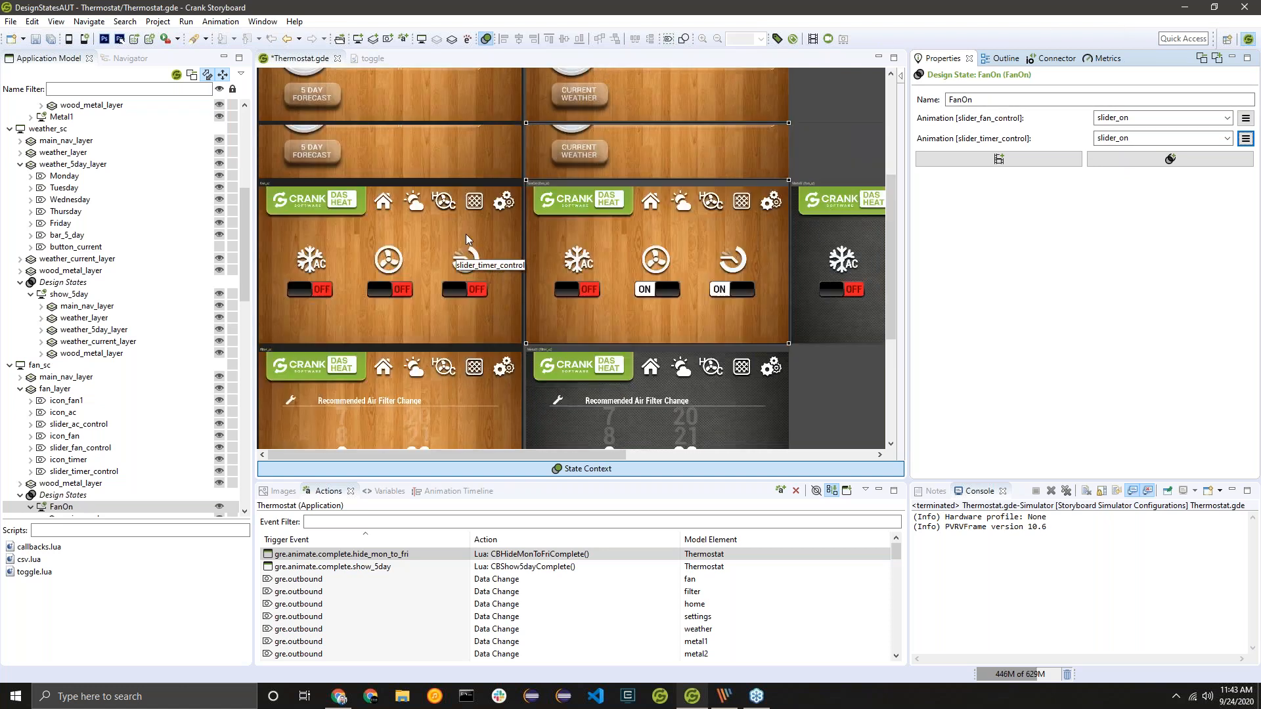
pyautogui.scroll(3, 552, 235)
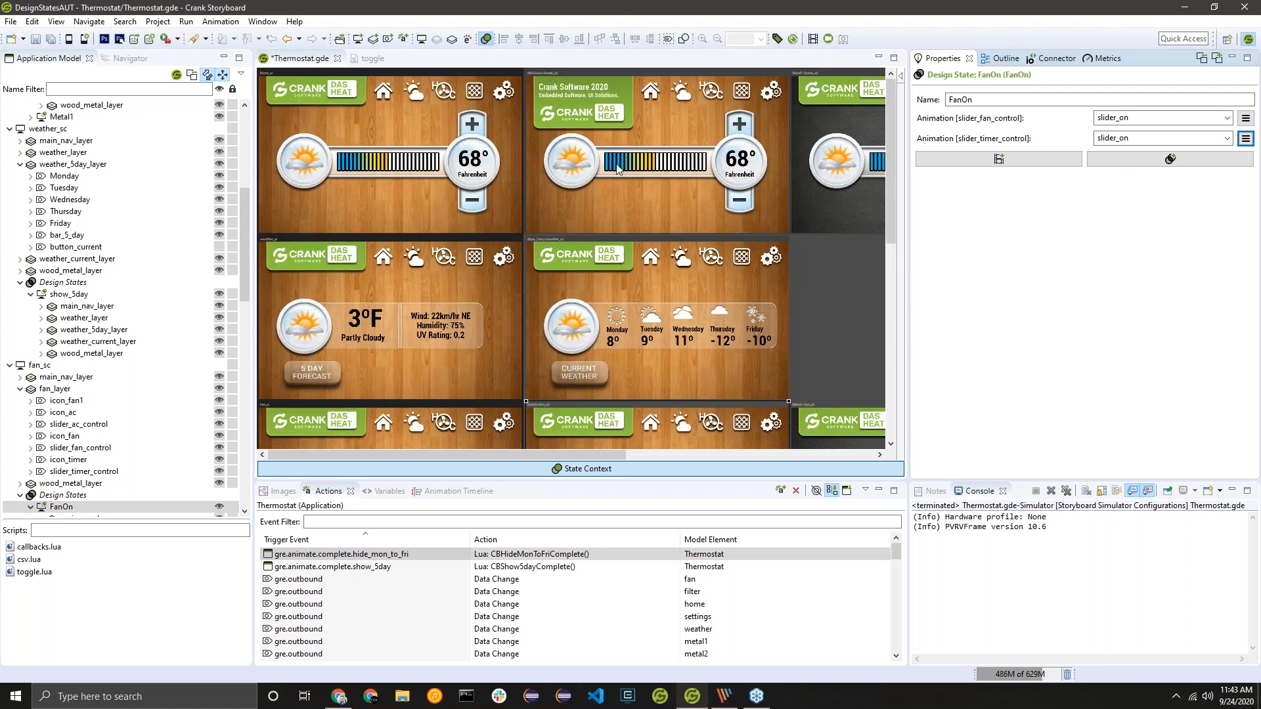
pyautogui.scroll(1, 617, 170)
pyautogui.scroll(10, 568, 166)
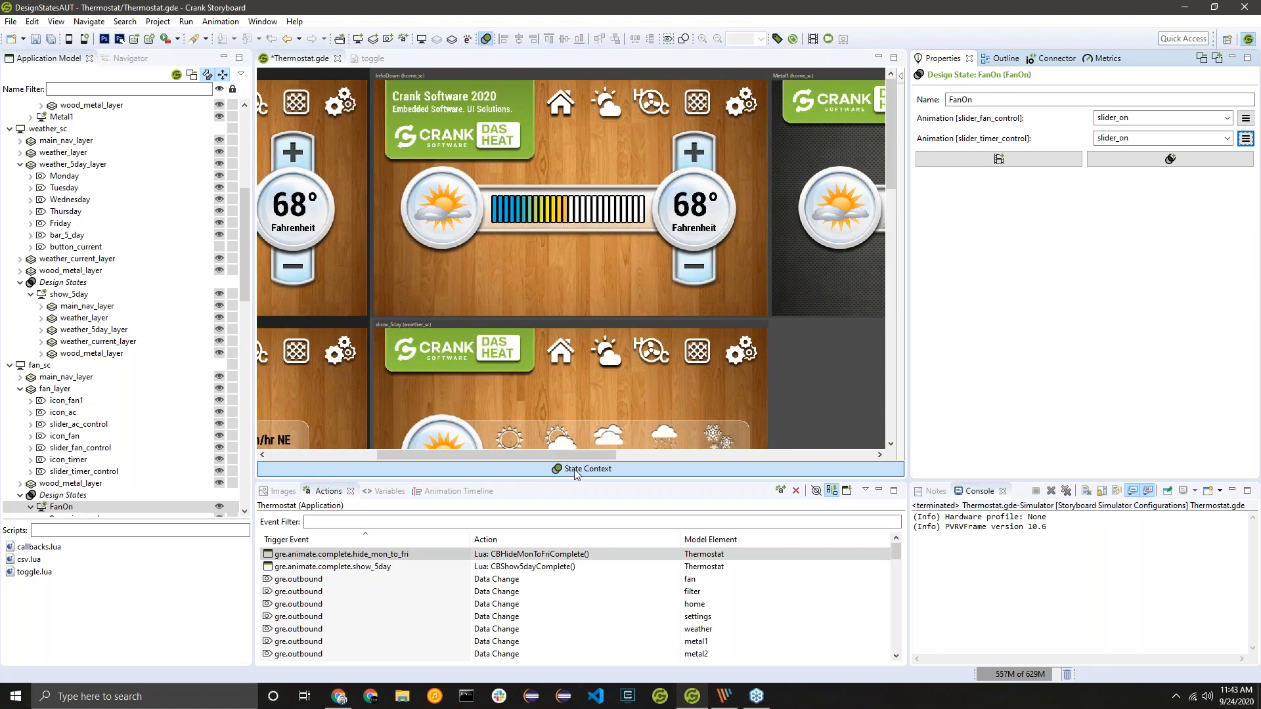
# Step: Override the width of the full_scale control with 265 in the InfoDown design state of the home screen
pyautogui.moveTo(565, 454); pyautogui.dragTo(460, 454)
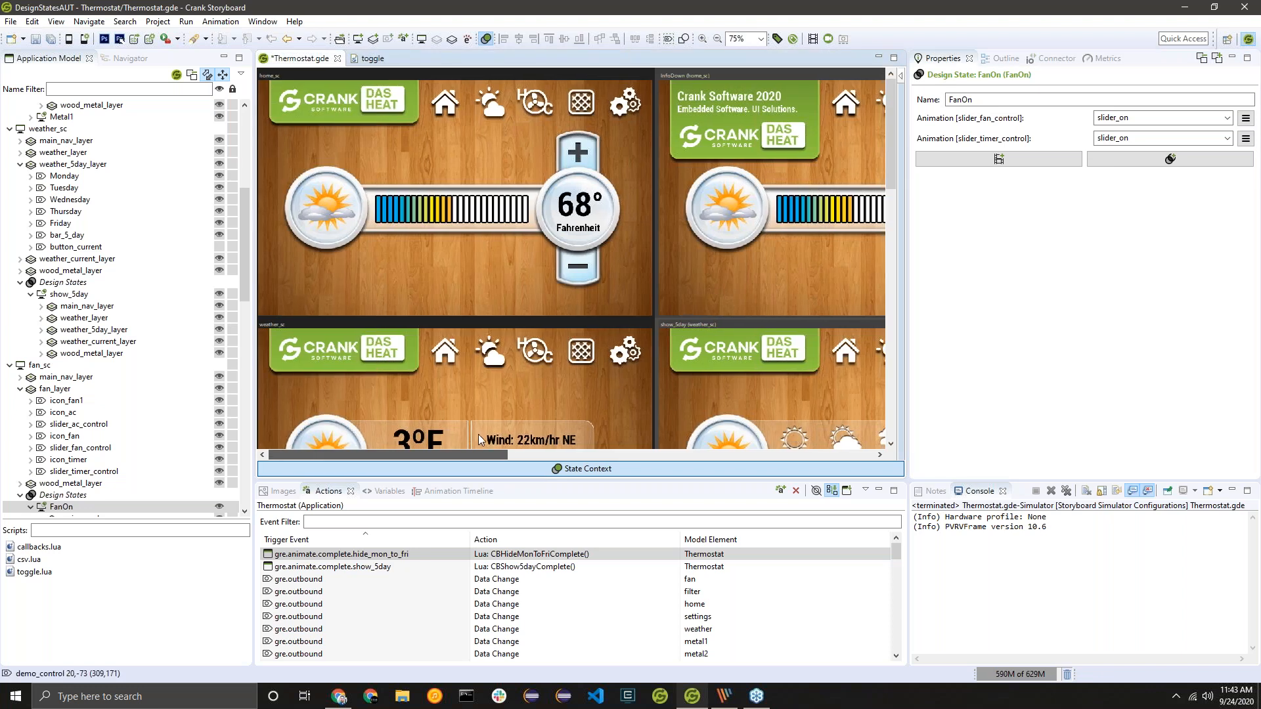
pyautogui.moveTo(498, 453); pyautogui.dragTo(536, 456)
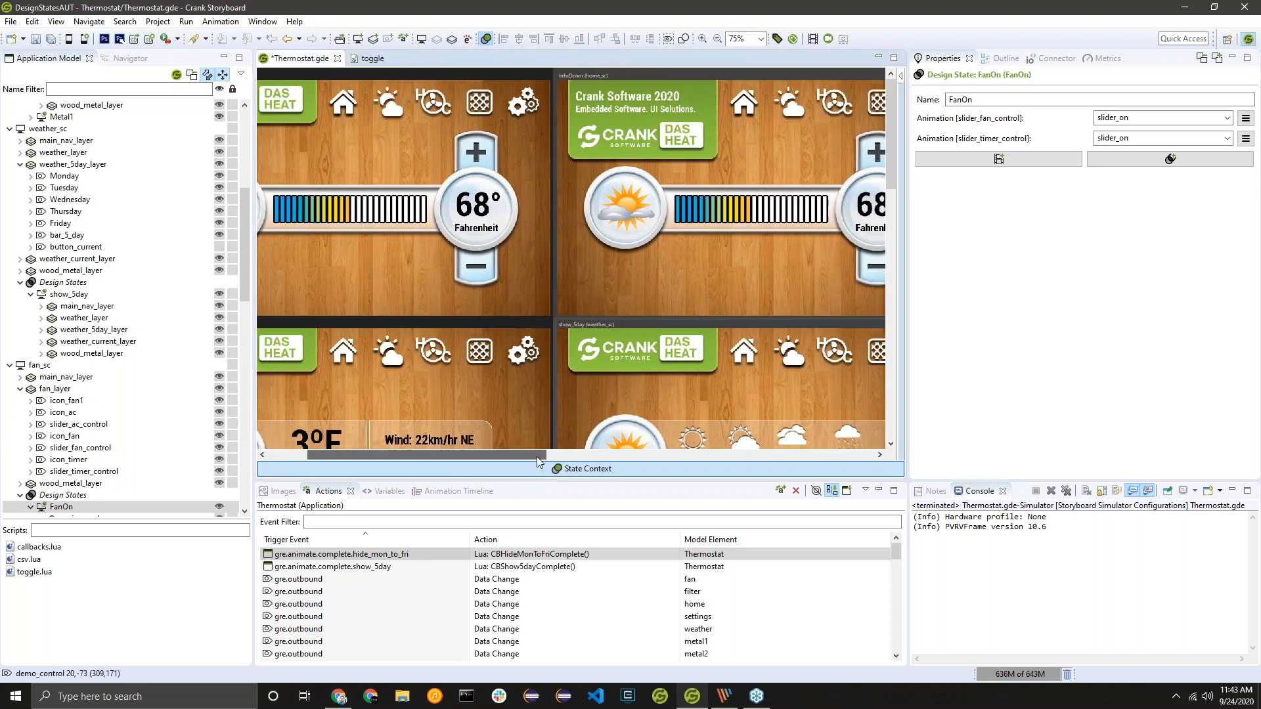
pyautogui.click(733, 208)
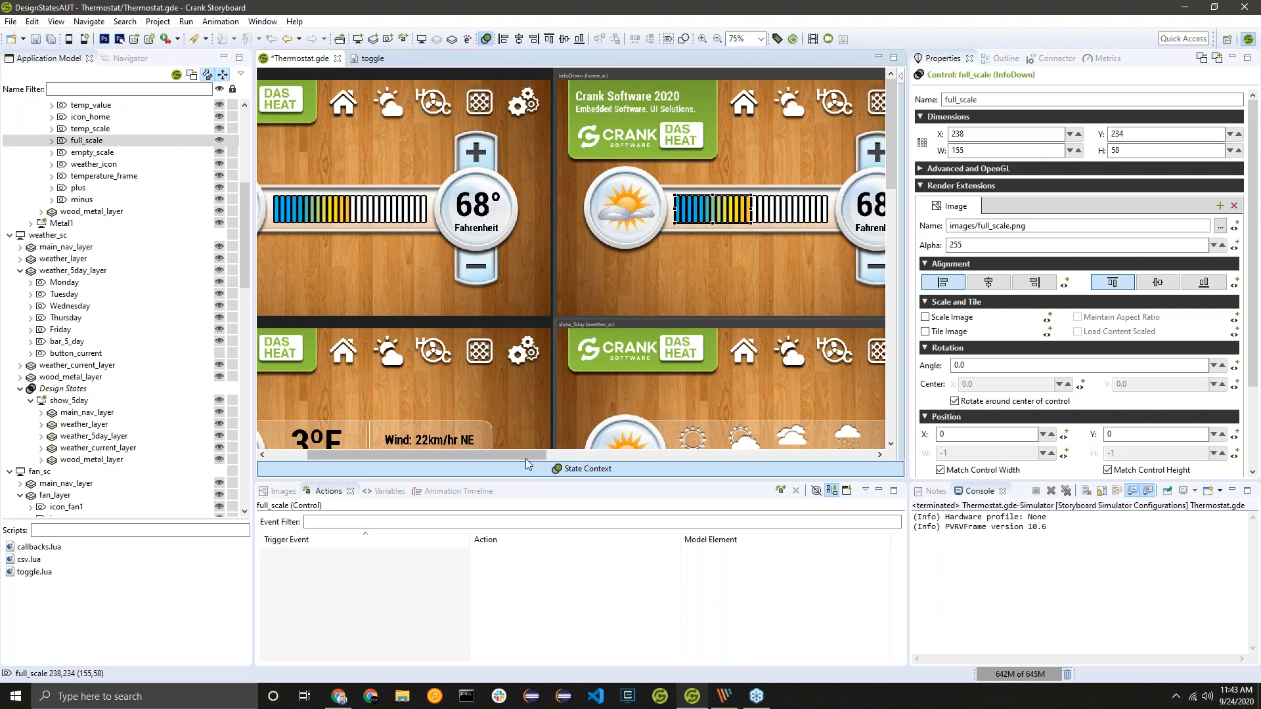
pyautogui.hscroll(5, 602, 220)
pyautogui.scroll(1, 569, 216)
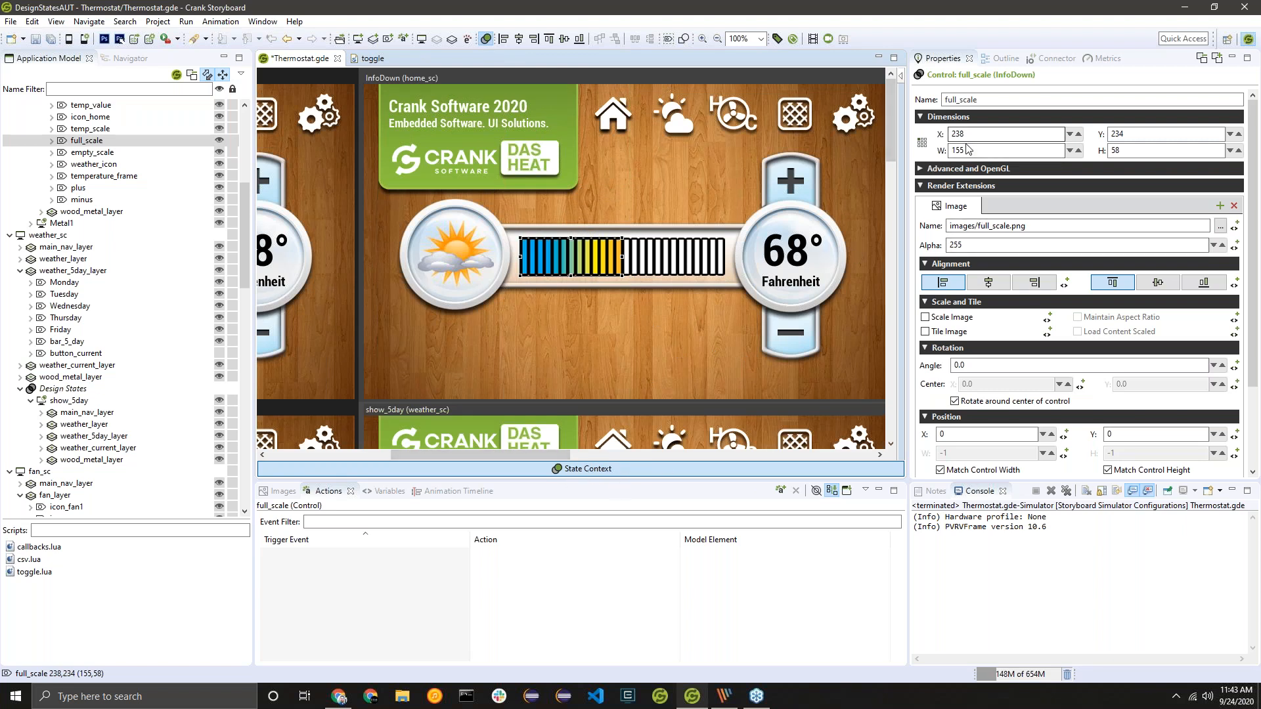
pyautogui.scroll(-1, 640, 292)
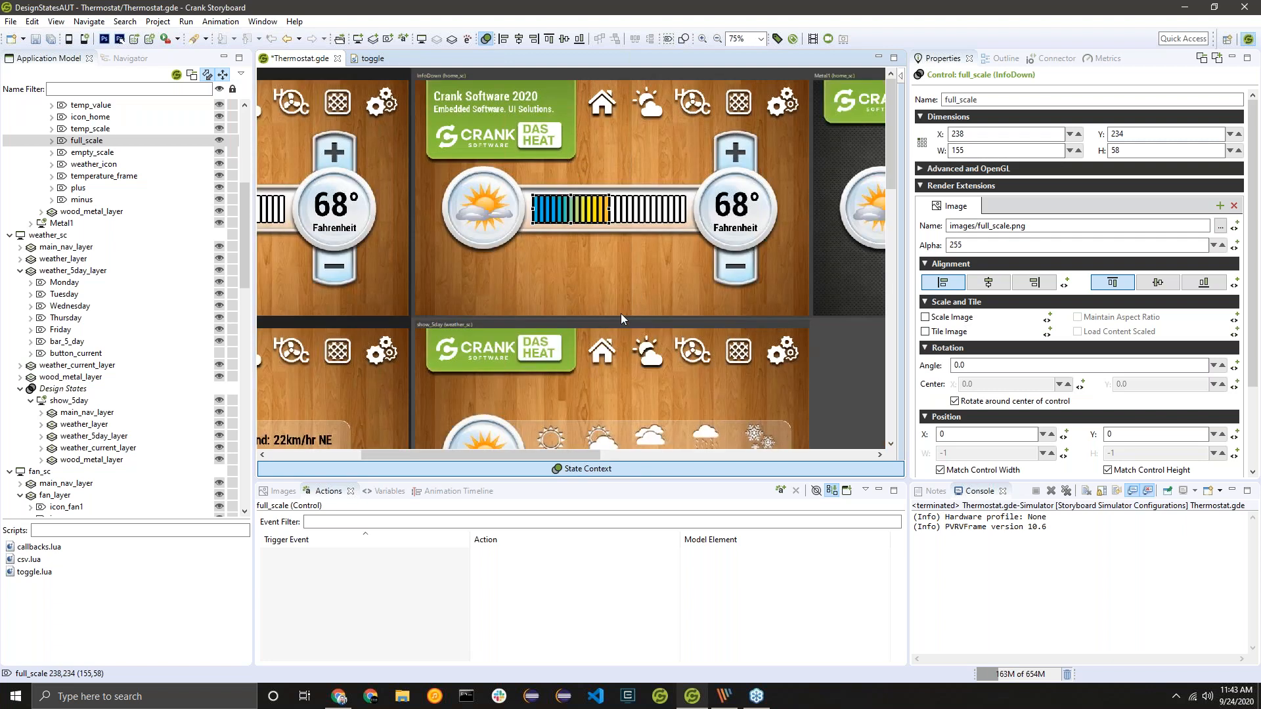
pyautogui.moveTo(524, 458); pyautogui.dragTo(442, 458)
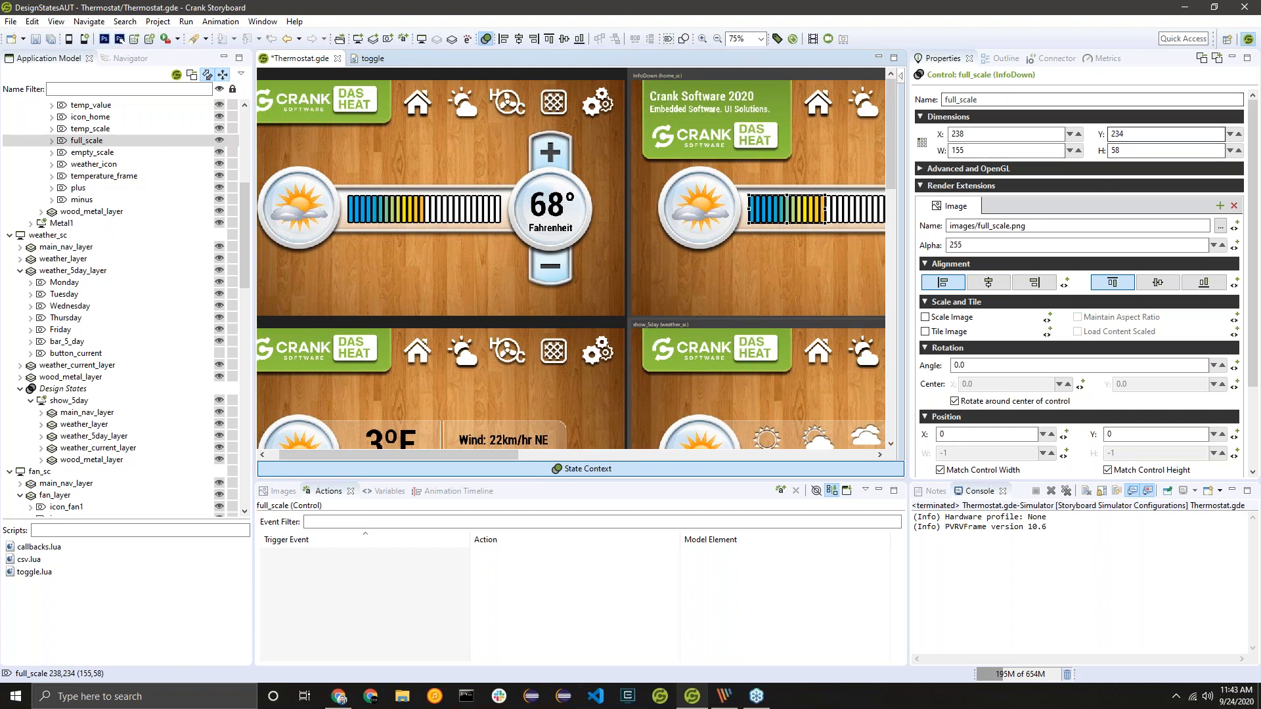
pyautogui.click(985, 151)
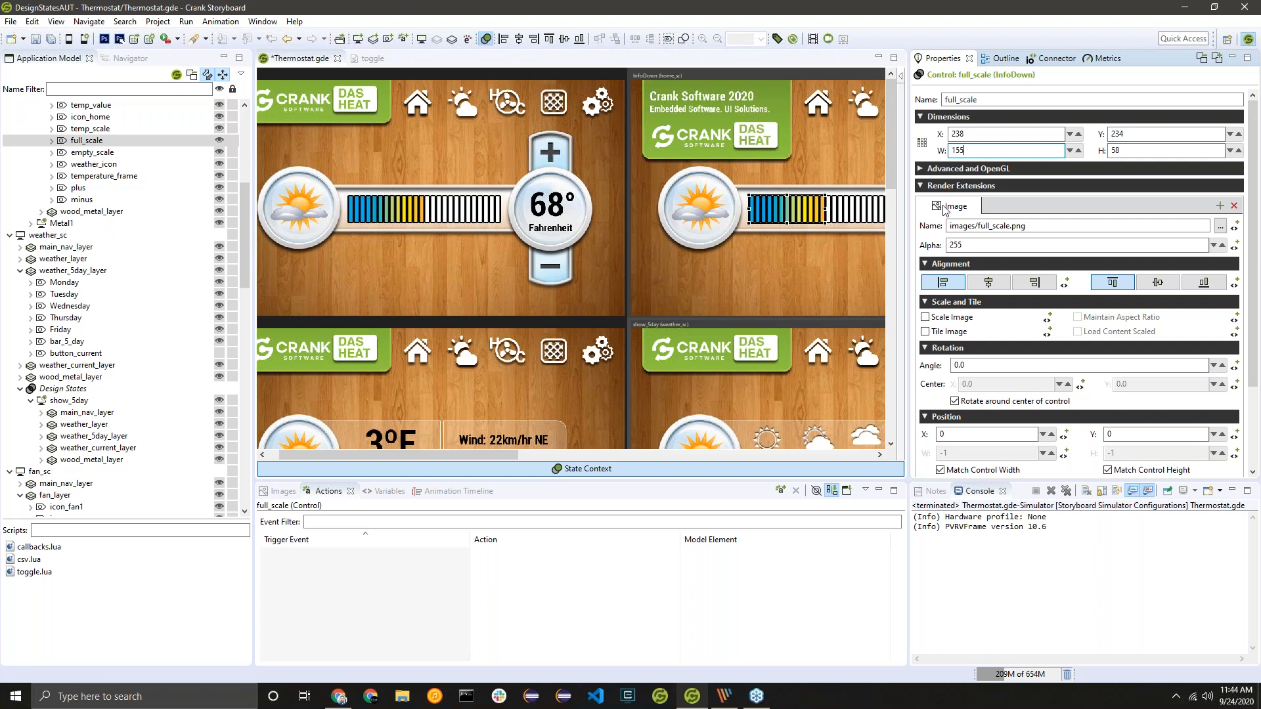
pyautogui.press('pageup')
pyautogui.press('pageup')
pyautogui.press('pageup')
pyautogui.press('pageup')
pyautogui.press('pageup')
pyautogui.press('pageup')
pyautogui.press('pageup')
pyautogui.press('pageup')
pyautogui.press('pageup')
pyautogui.press('pageup')
pyautogui.press('pageup')
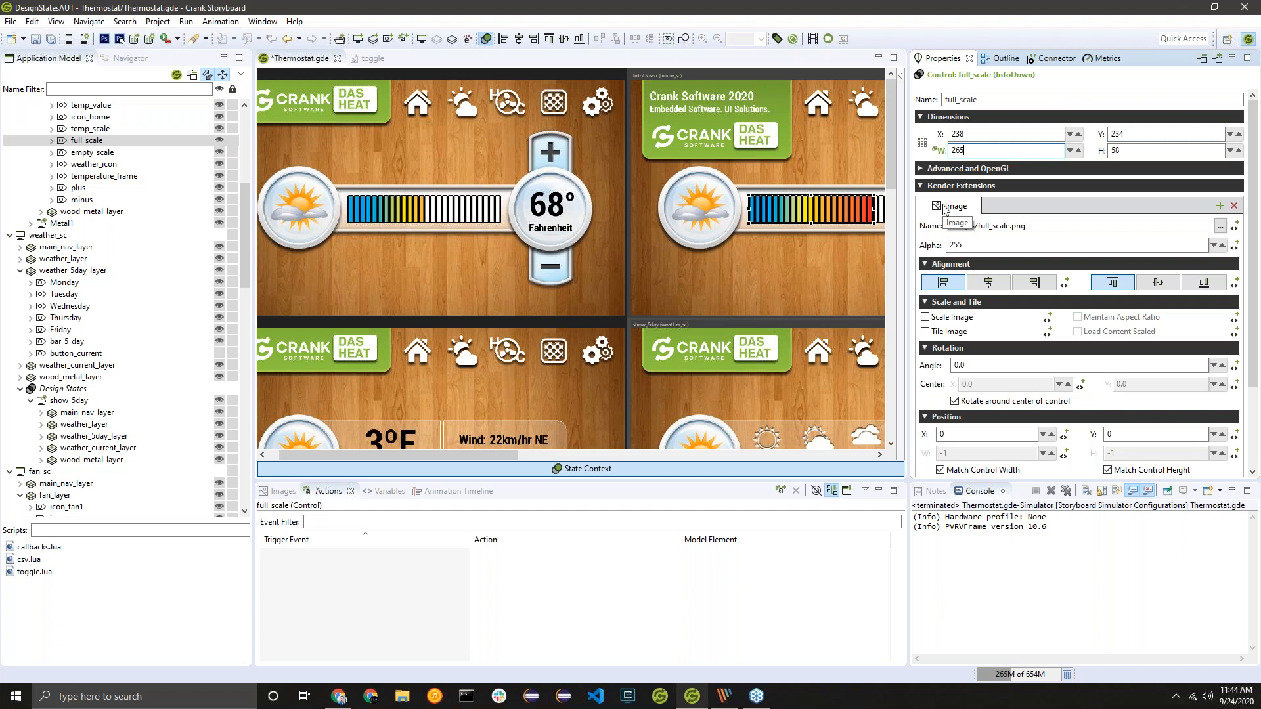
# Step: Increase the full_scale width override in the InfoDown design state to 285
pyautogui.moveTo(484, 456); pyautogui.dragTo(486, 456)
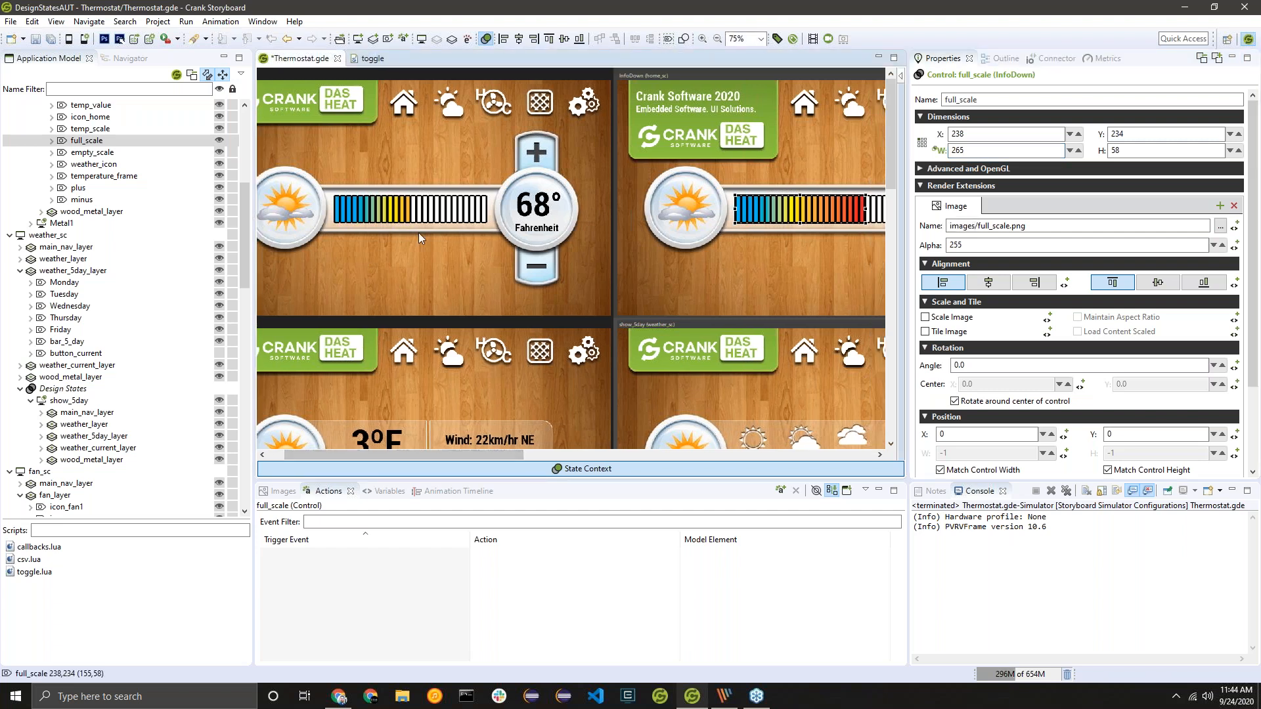
pyautogui.click(951, 150)
pyautogui.press('pageup')
pyautogui.press('pageup')
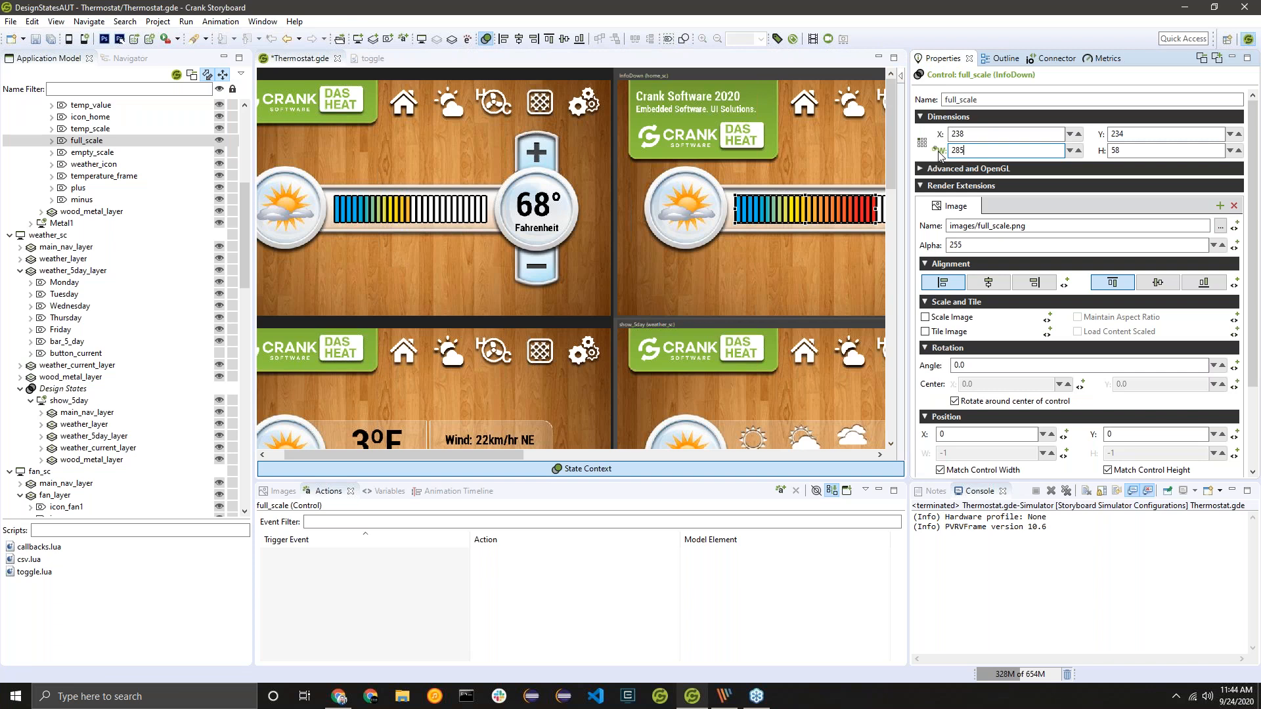
# Step: Remove the full_scale width argument from the InfoDown design state
pyautogui.click(949, 152)
pyautogui.click(936, 151)
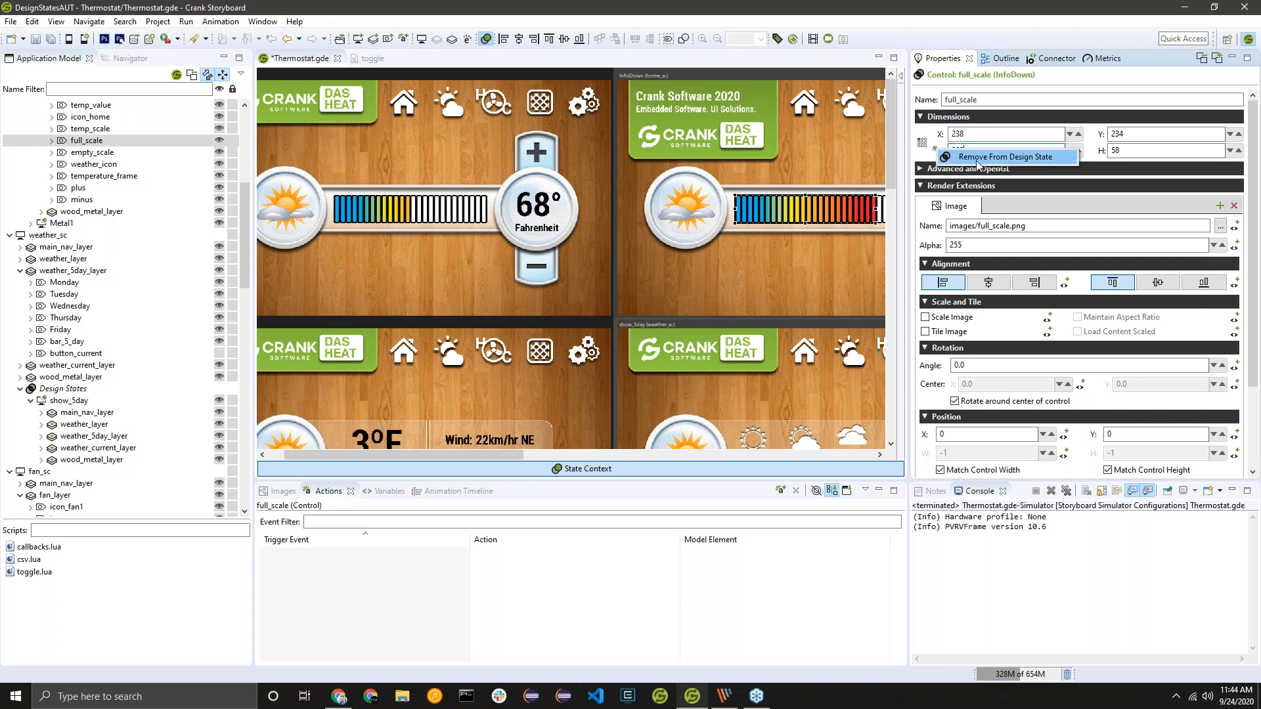
pyautogui.click(1039, 159)
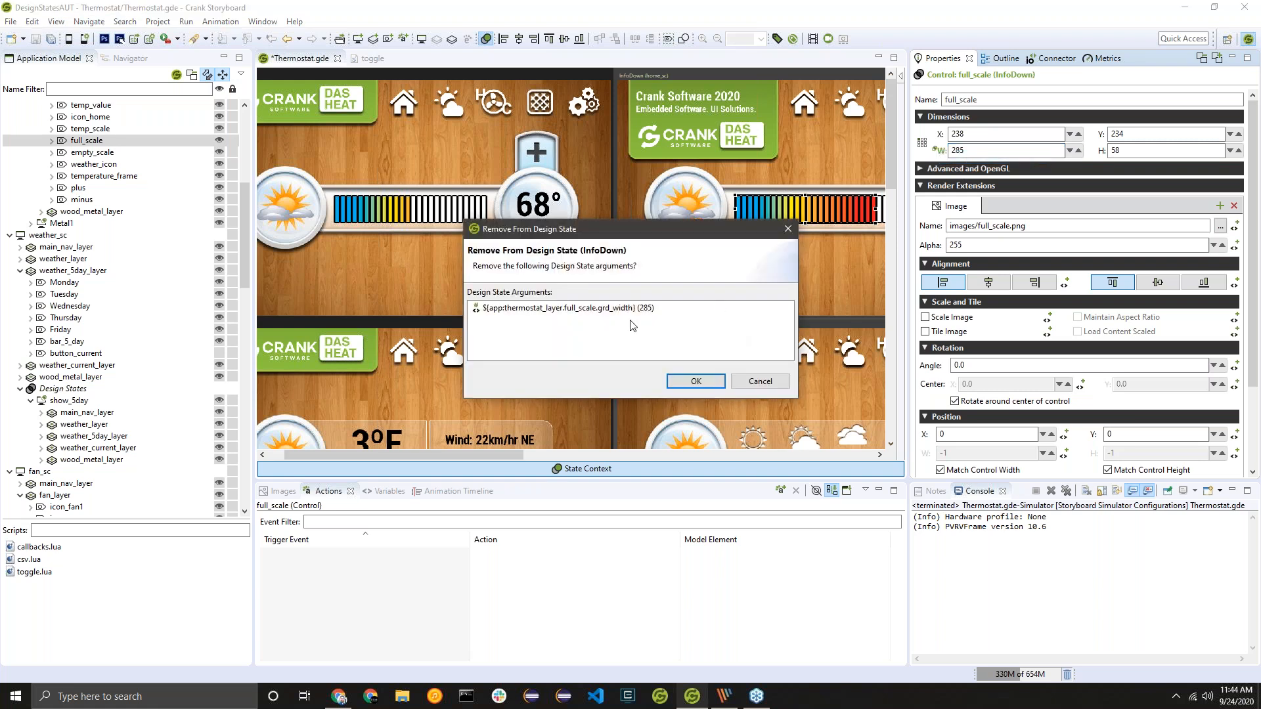
pyautogui.click(696, 381)
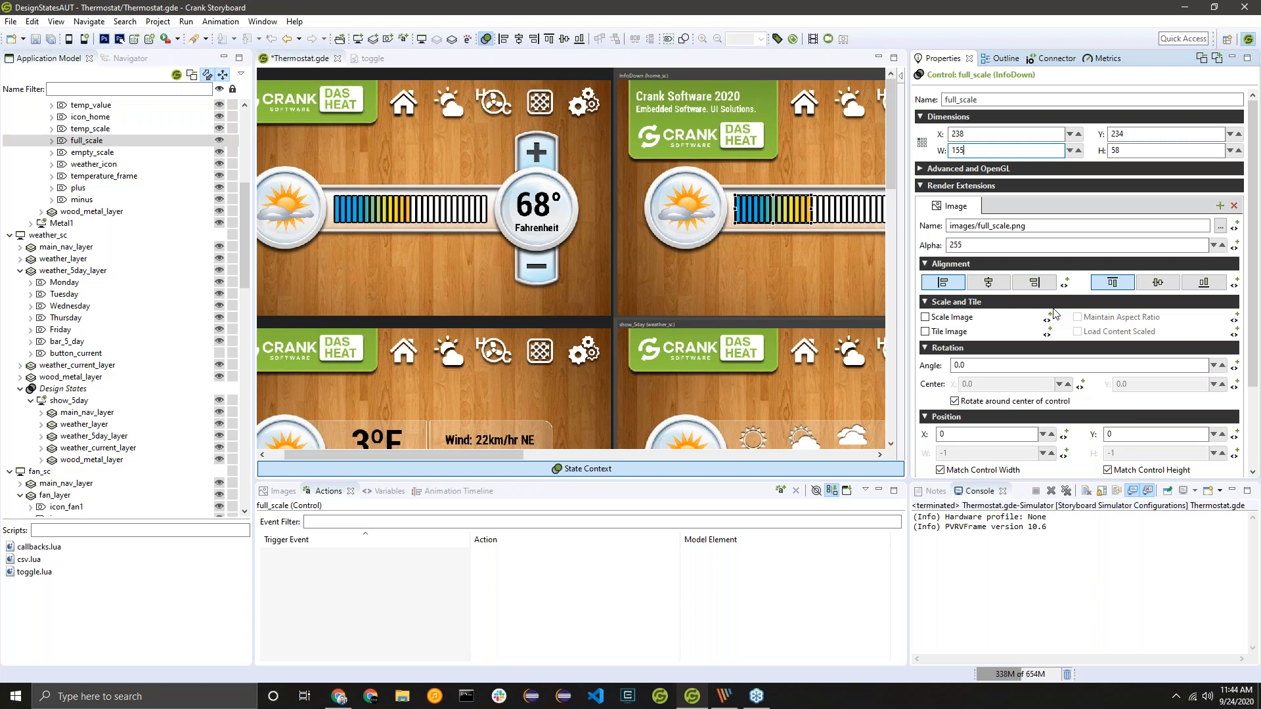
# Step: Switch to the master context and reduce the width of the full_scale control to 15
pyautogui.click(614, 471)
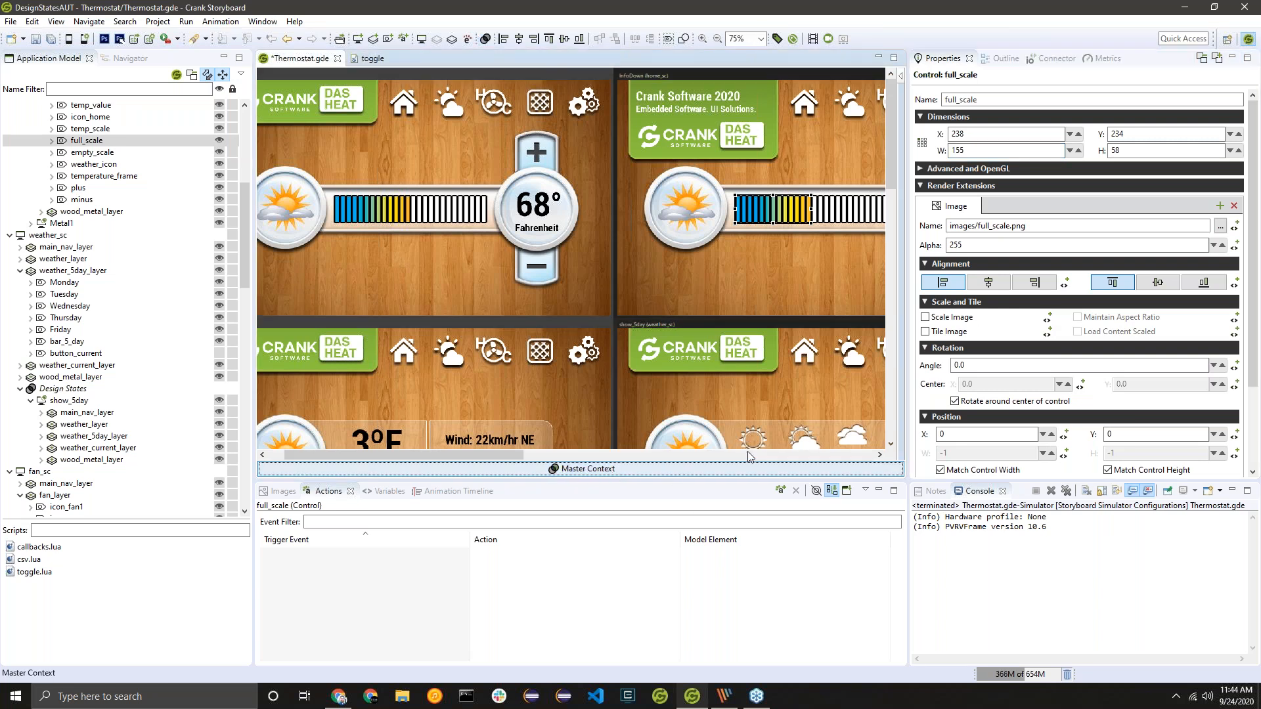
pyautogui.click(997, 150)
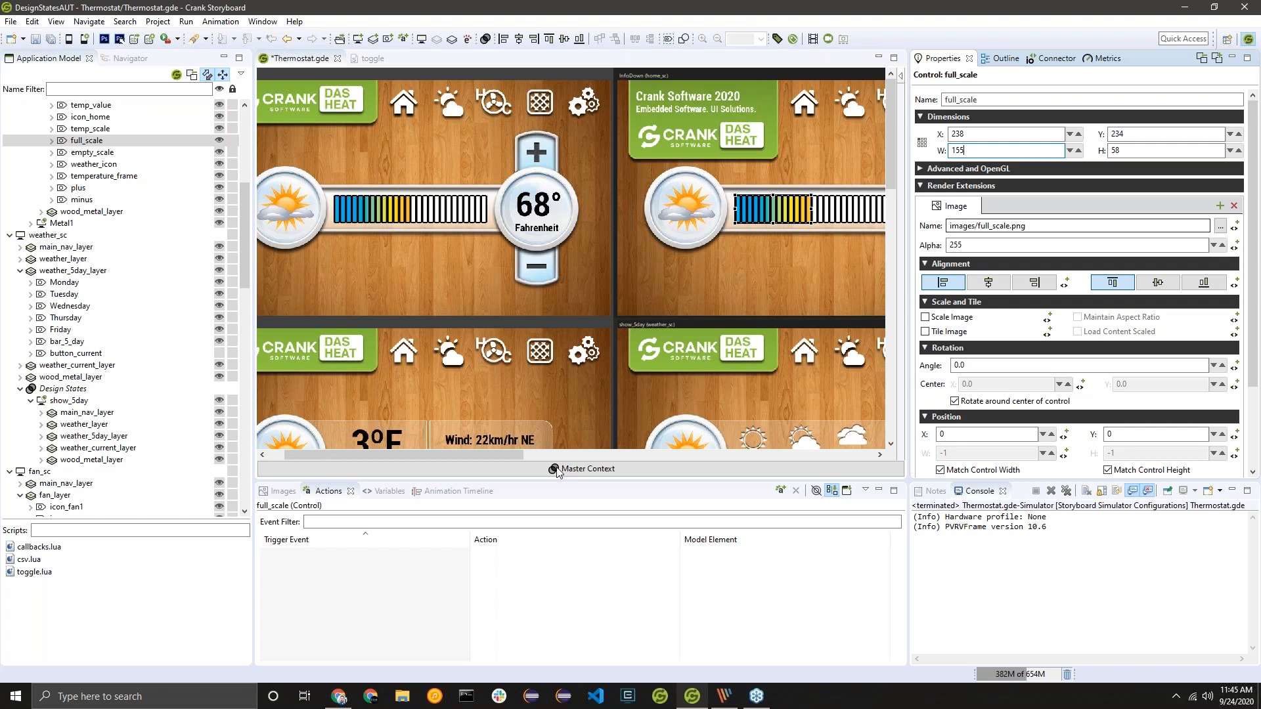
pyautogui.press('Down')
pyautogui.press('Down')
pyautogui.press('Down')
pyautogui.press('Down')
pyautogui.press('Down')
pyautogui.press('Down')
pyautogui.press('Down')
pyautogui.press('Down')
pyautogui.press('Down')
pyautogui.press('Down')
pyautogui.press('Down')
pyautogui.press('Down')
pyautogui.press('Down')
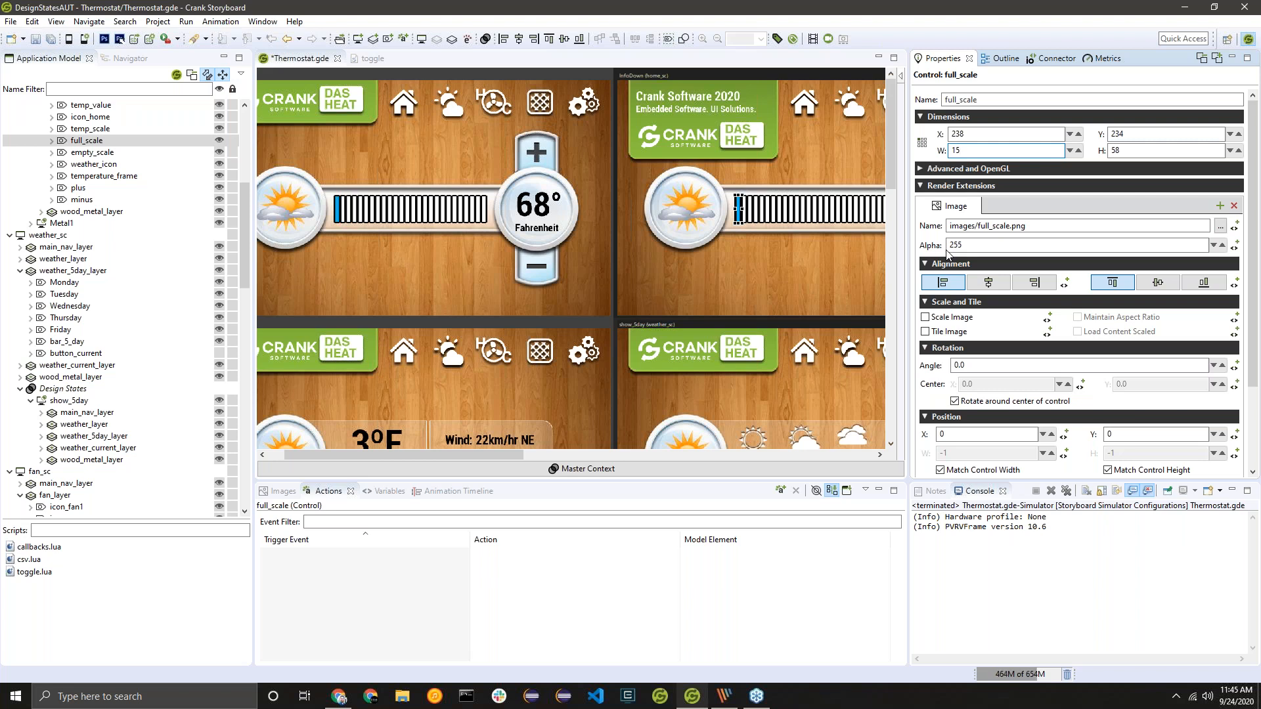
# Step: Raise the master width of the full_scale control to 135
pyautogui.press('Up')
pyautogui.press('Up')
pyautogui.press('Up')
pyautogui.press('Up')
pyautogui.press('Up')
pyautogui.press('Up')
pyautogui.press('Up')
pyautogui.press('Up')
pyautogui.press('Up')
pyautogui.press('Up')
pyautogui.press('Up')
pyautogui.press('Up')
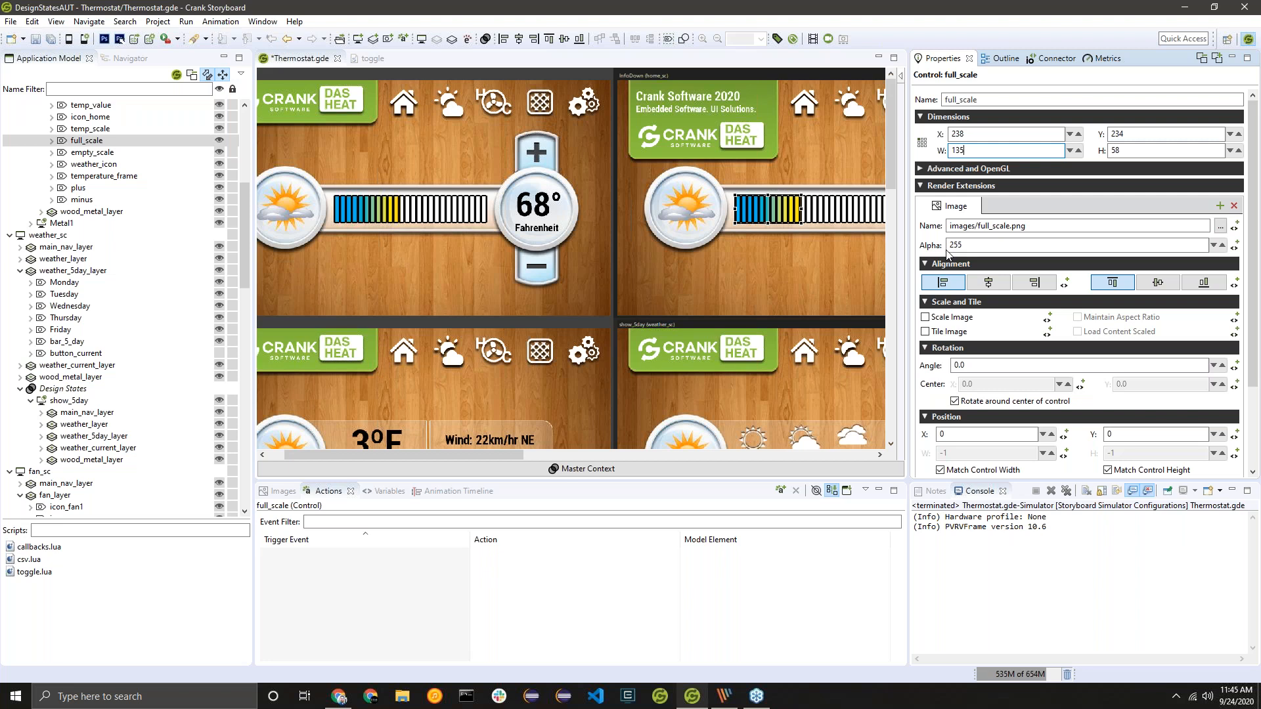
# Step: Switch back to the state context and set the full_scale width in the InfoDown design state to 295
pyautogui.click(611, 471)
pyautogui.click(989, 157)
pyautogui.scroll(10, 989, 157)
pyautogui.scroll(6, 989, 157)
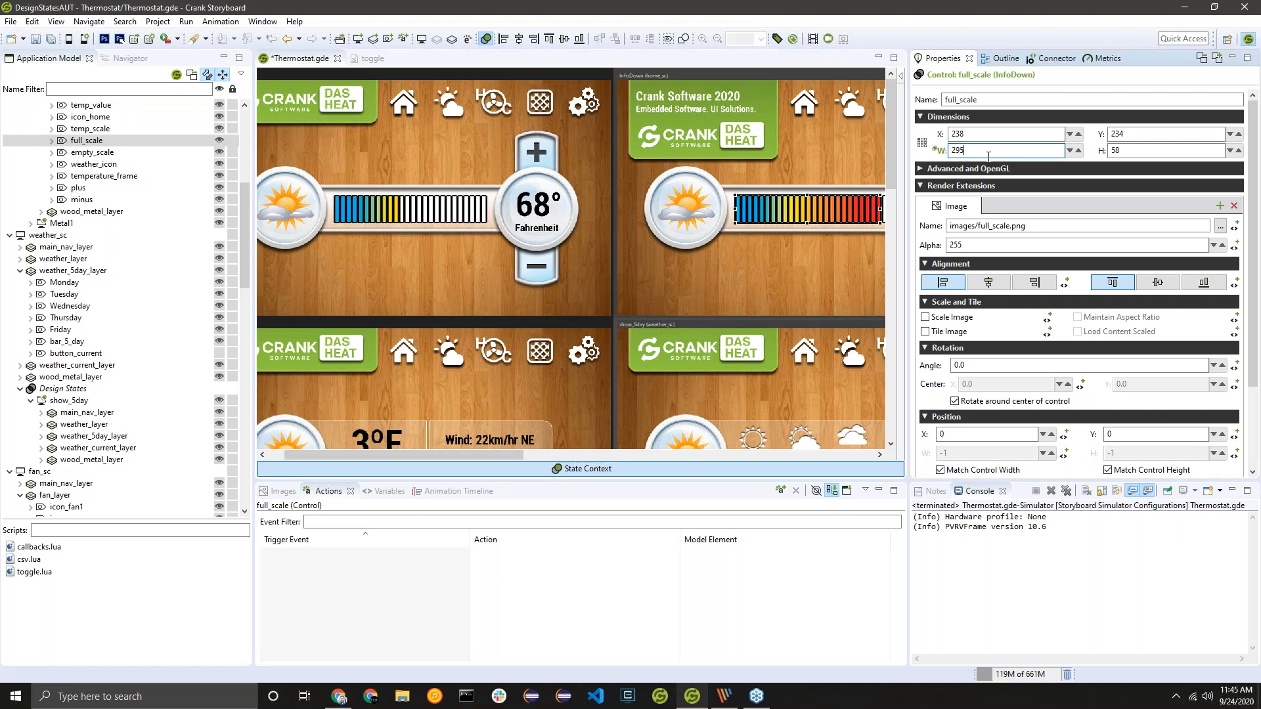
# Step: Return to the master context and set the base width of the full_scale control to 45
pyautogui.click(588, 468)
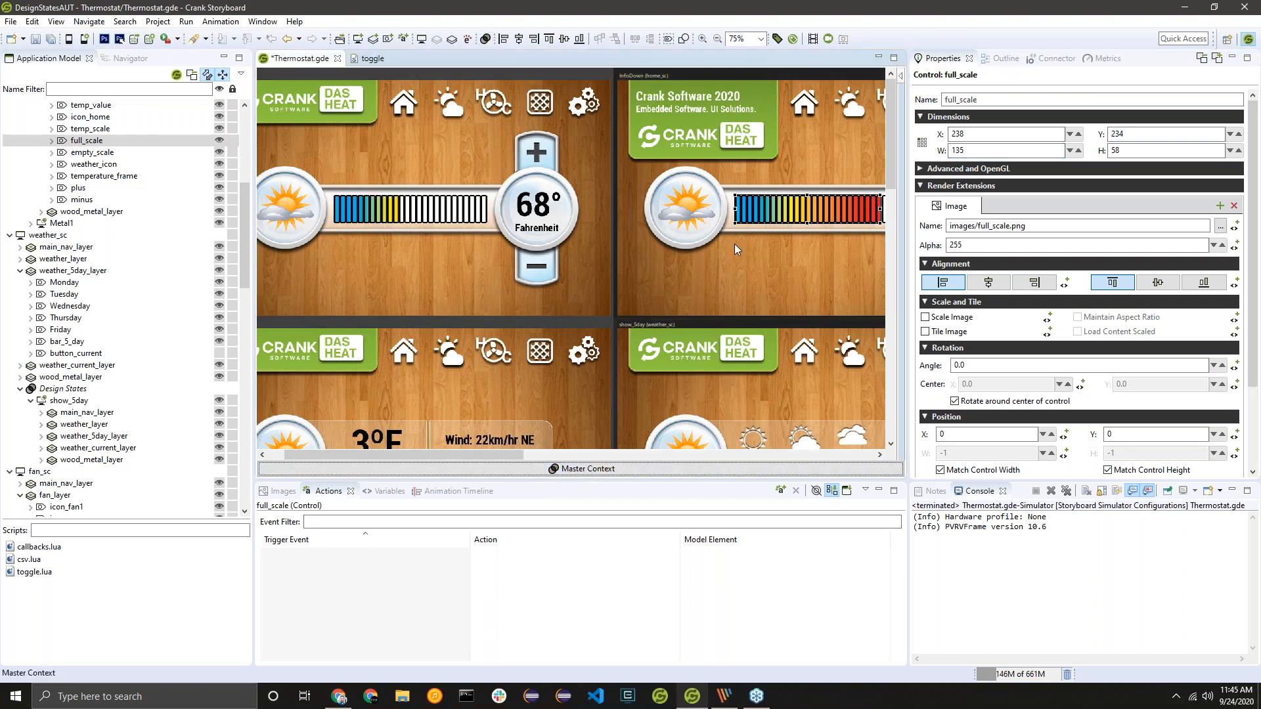
pyautogui.doubleClick(990, 150)
pyautogui.write('125')
pyautogui.scroll(-6, 990, 150)
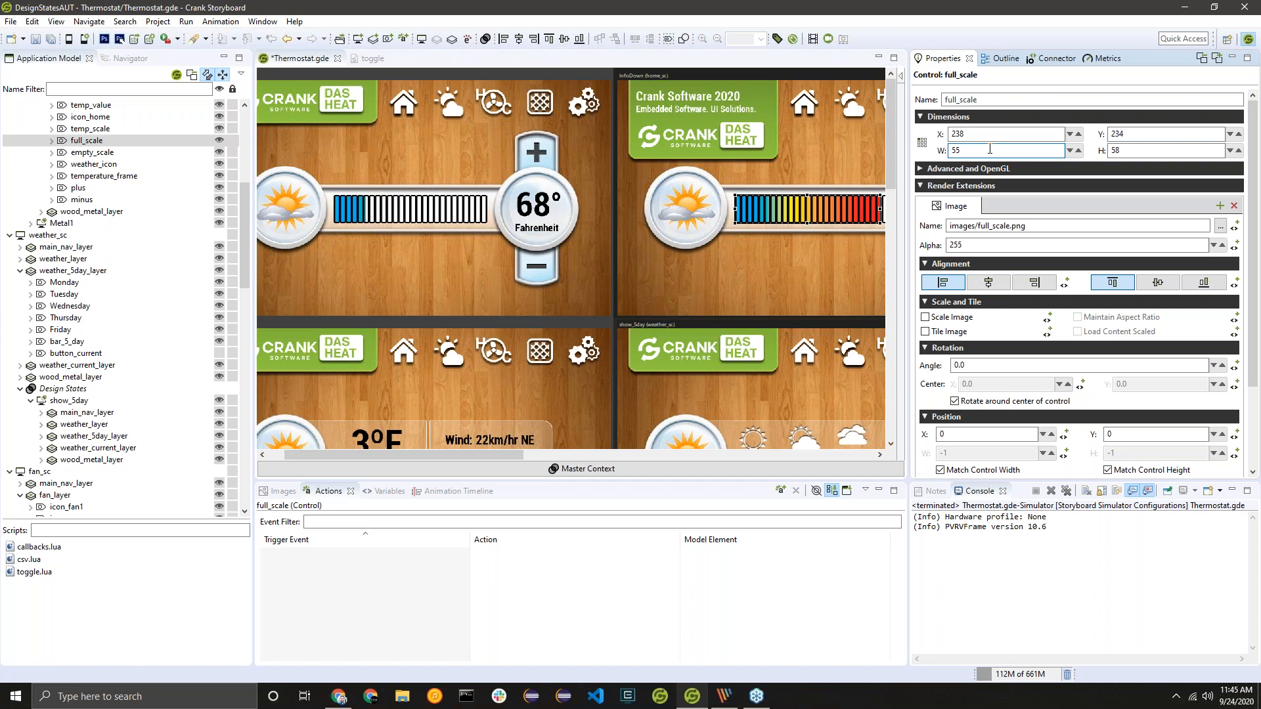
pyautogui.scroll(-1, 990, 150)
# Step: Select the InfoDown design state and review its animation and full_scale width argument beside the base home screen
pyautogui.moveTo(614, 444); pyautogui.dragTo(408, 465)
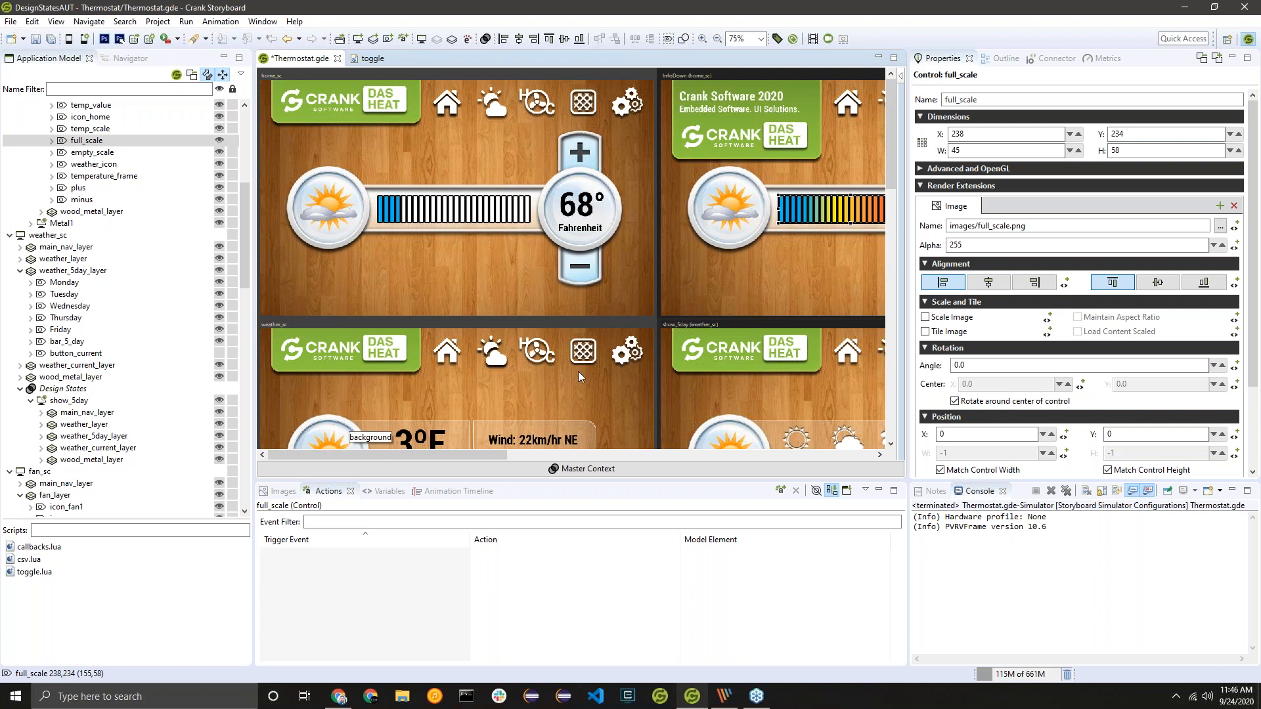
pyautogui.click(767, 74)
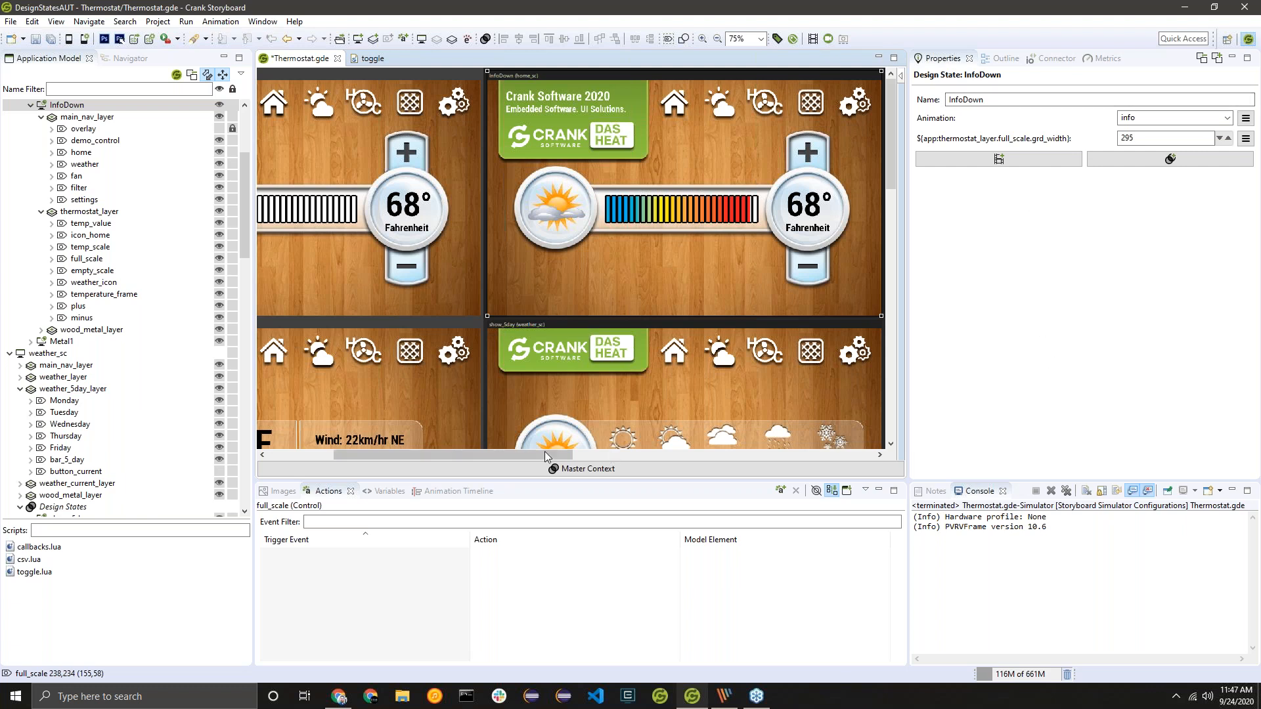
pyautogui.moveTo(529, 457); pyautogui.dragTo(342, 439)
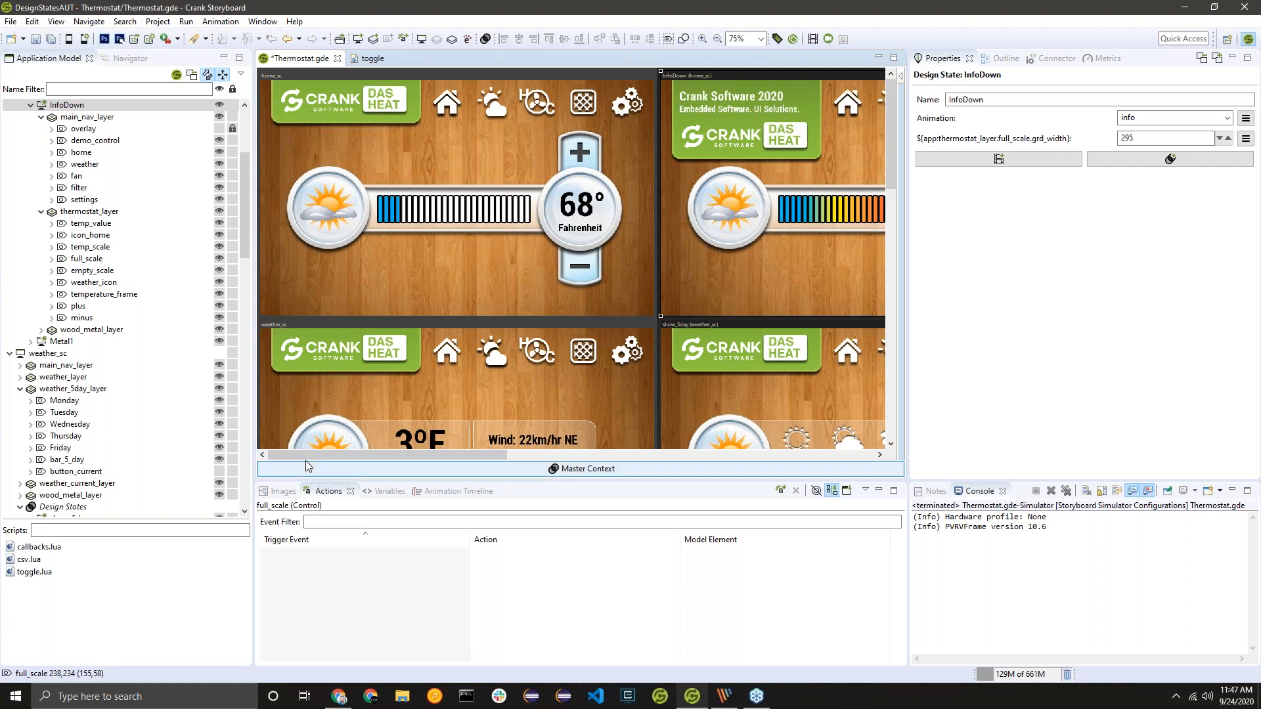
# Step: Look over the base weather, fan and filter screens alongside their design states
pyautogui.scroll(-4, 389, 293)
pyautogui.scroll(3, 389, 294)
pyautogui.scroll(-3, 524, 384)
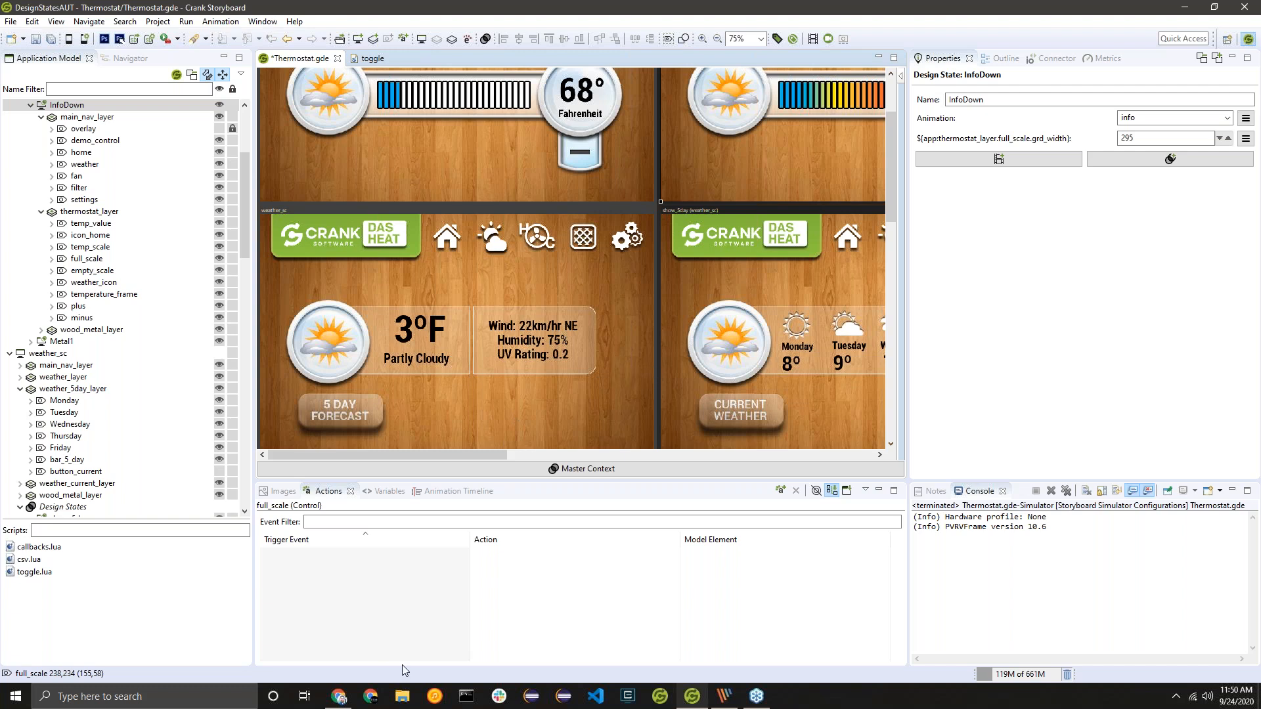
pyautogui.scroll(-2, 451, 289)
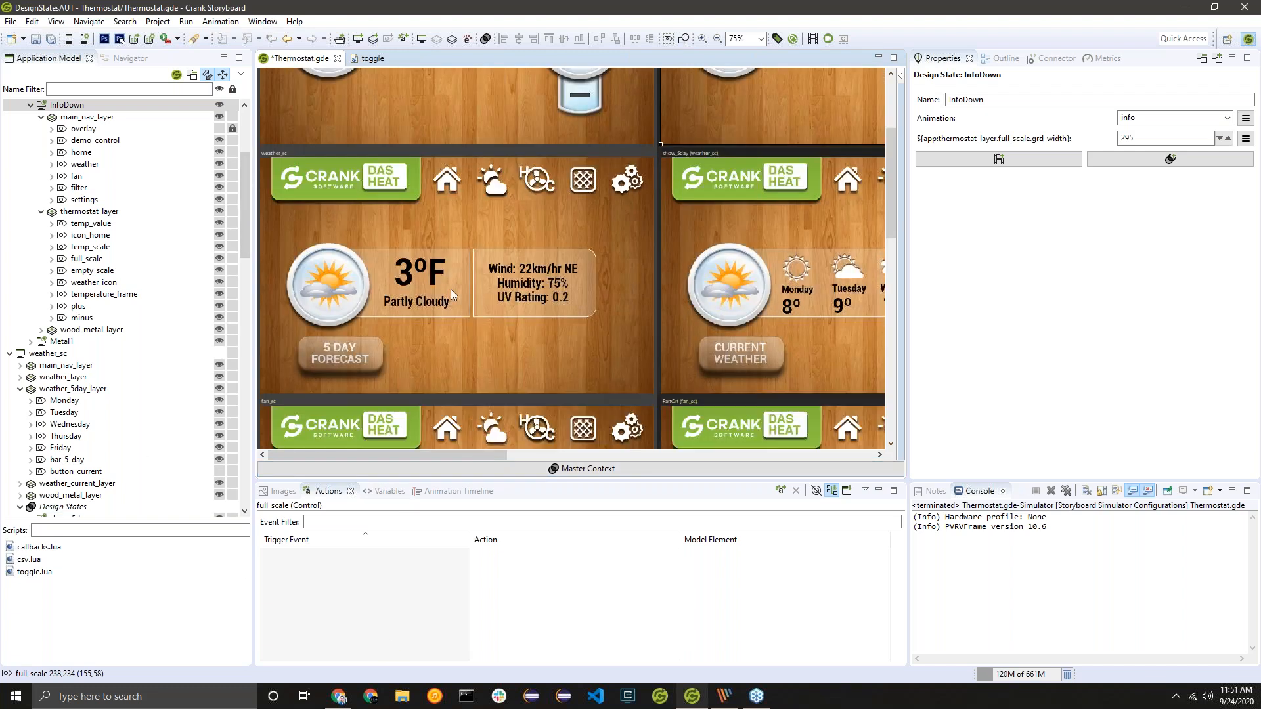
pyautogui.scroll(-4, 432, 317)
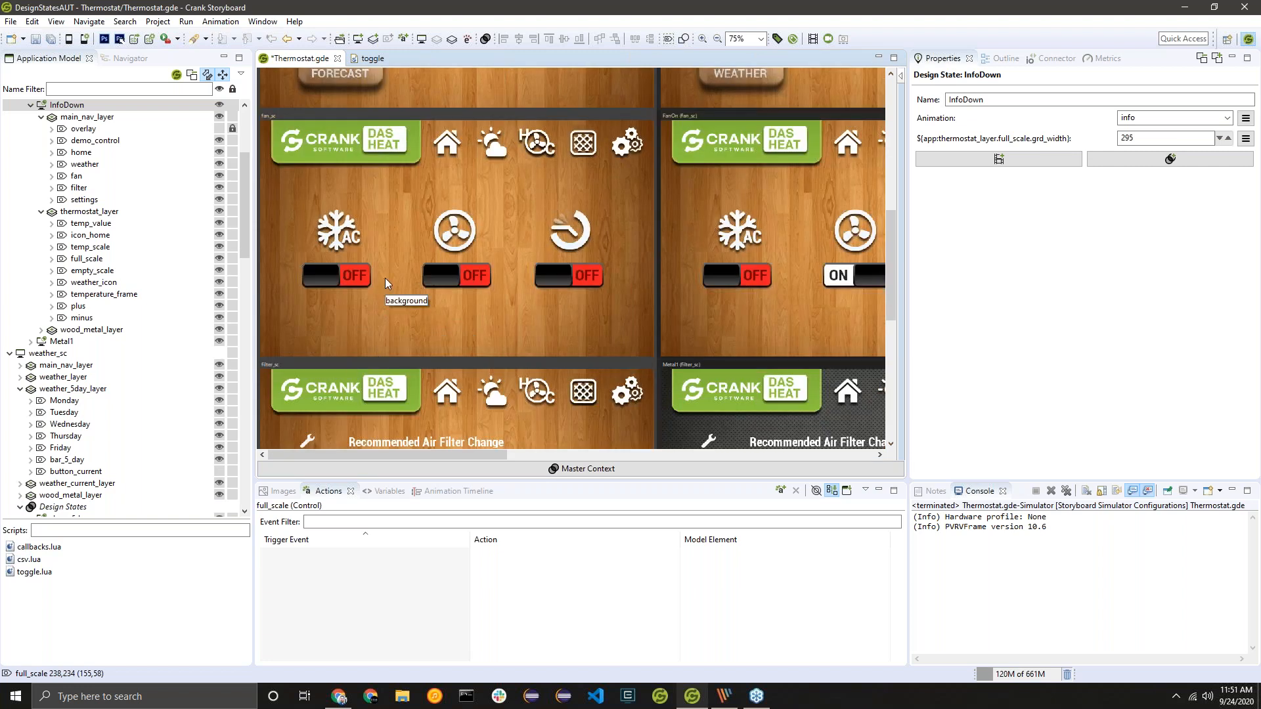
pyautogui.scroll(-3, 427, 306)
pyautogui.scroll(5, 428, 309)
pyautogui.scroll(-2, 428, 308)
pyautogui.scroll(-2, 429, 309)
pyautogui.scroll(4, 441, 256)
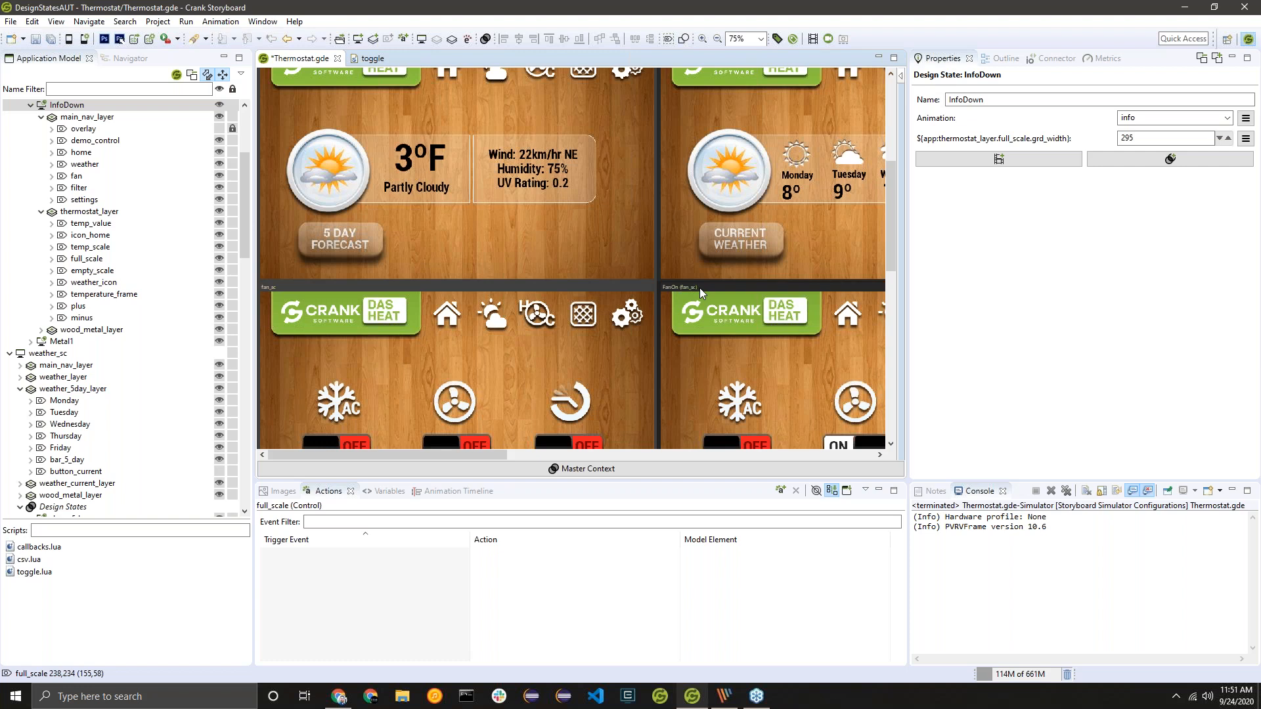
pyautogui.scroll(4, 635, 273)
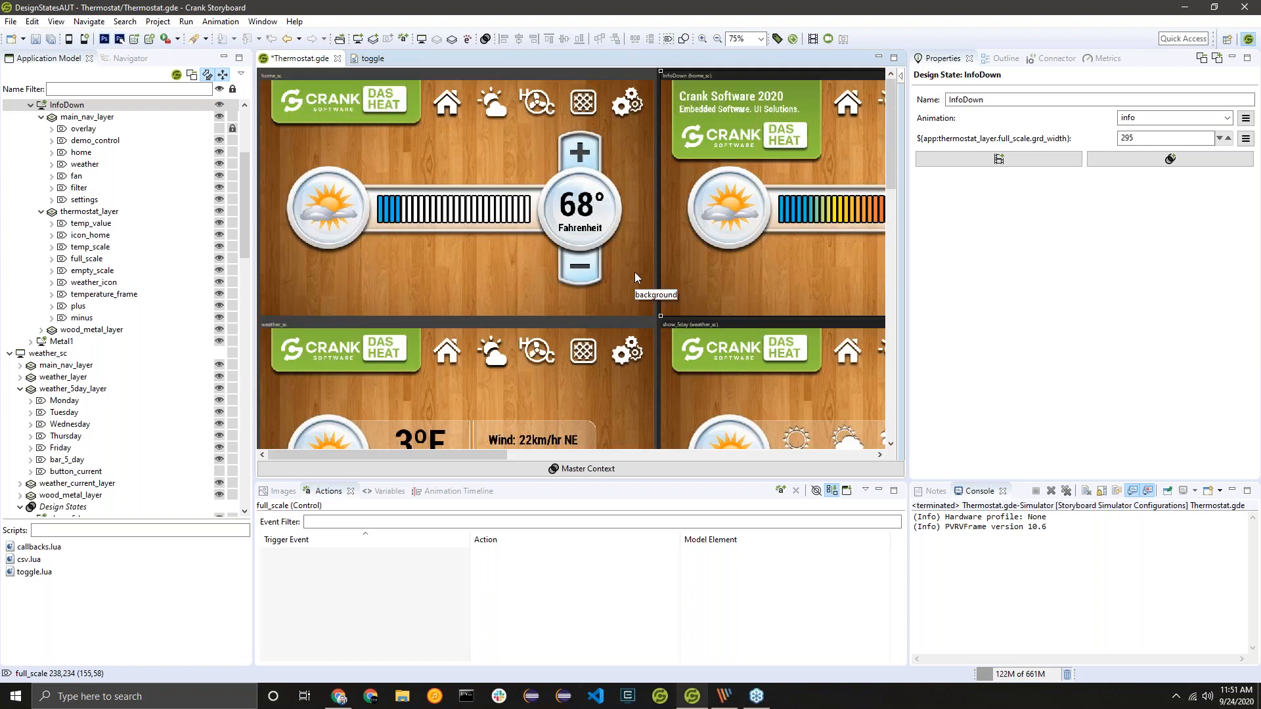
# Step: Select the home_sc screen and compare the base screens with the InfoDown, FanOn and Metal1 design states
pyautogui.click(570, 74)
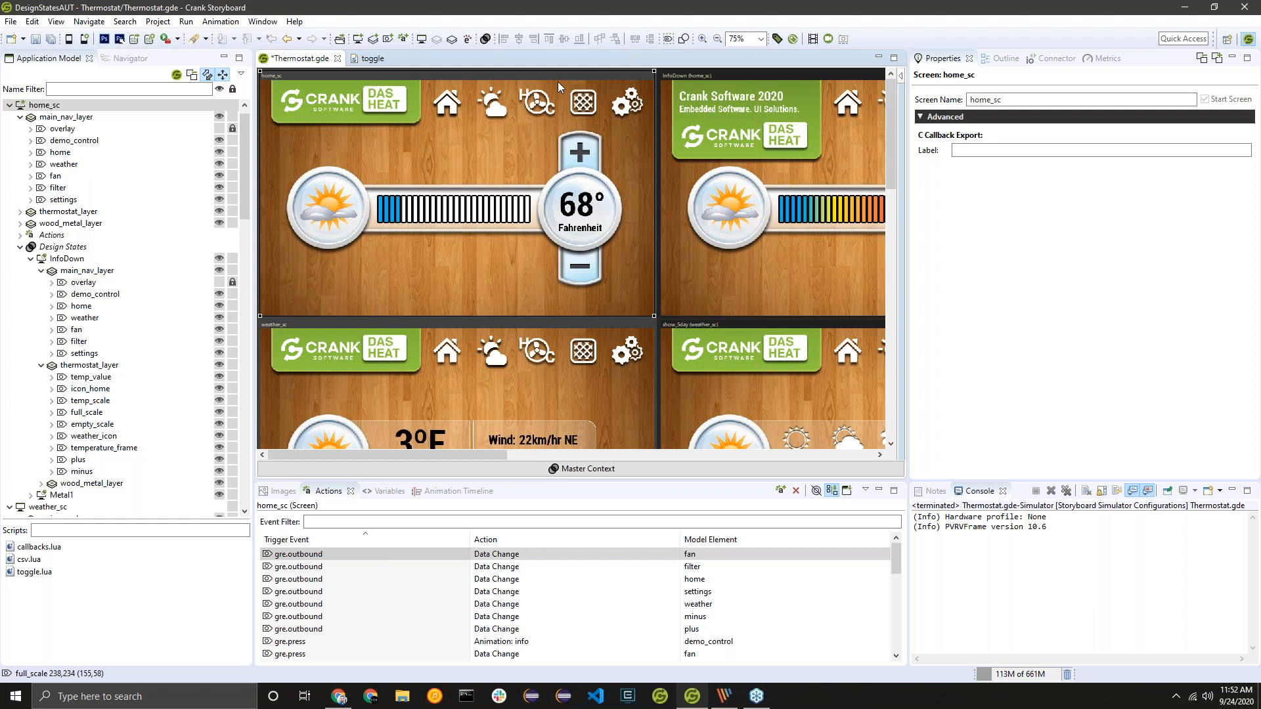
pyautogui.scroll(-10, 428, 303)
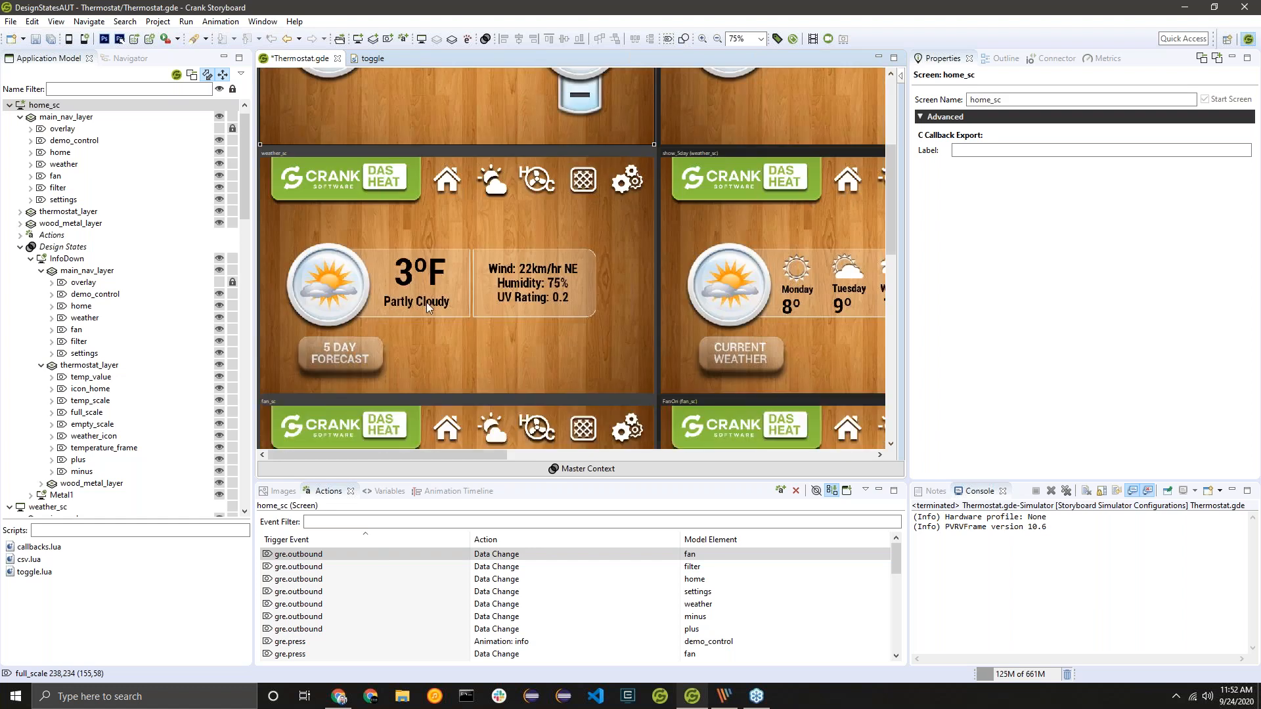
pyautogui.scroll(-5, 430, 303)
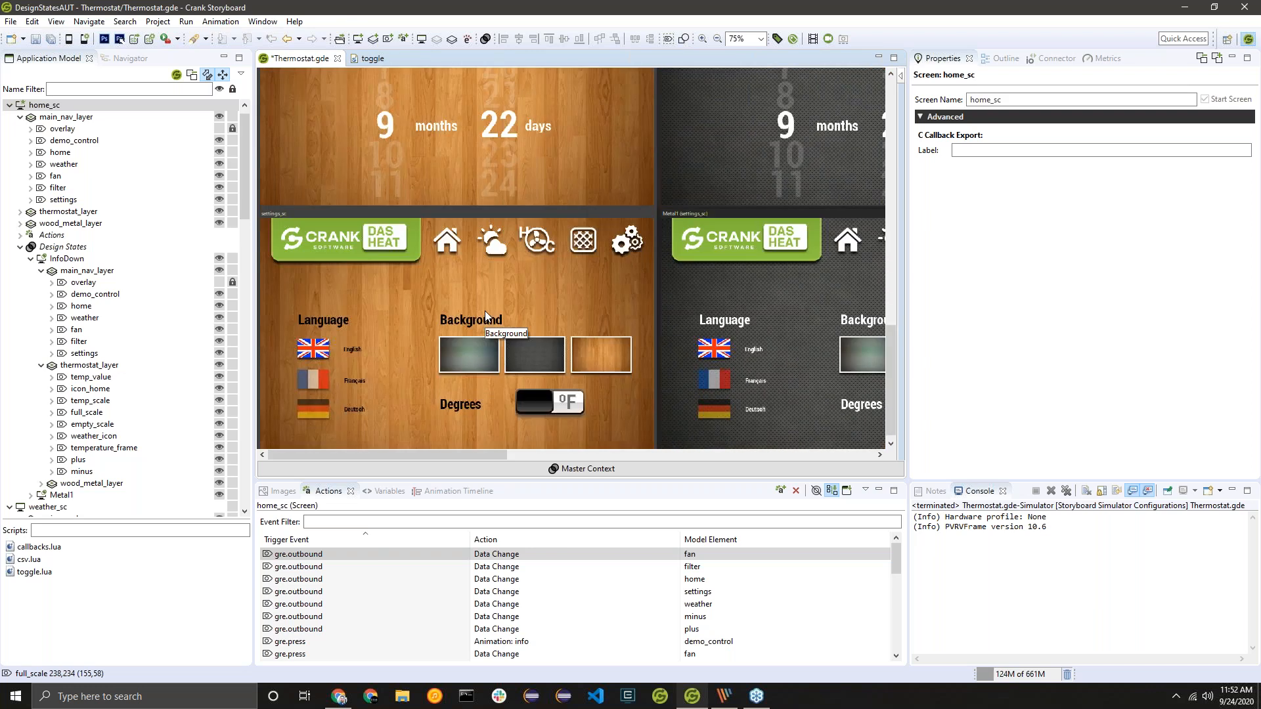
pyautogui.scroll(6, 539, 297)
pyautogui.scroll(7, 534, 211)
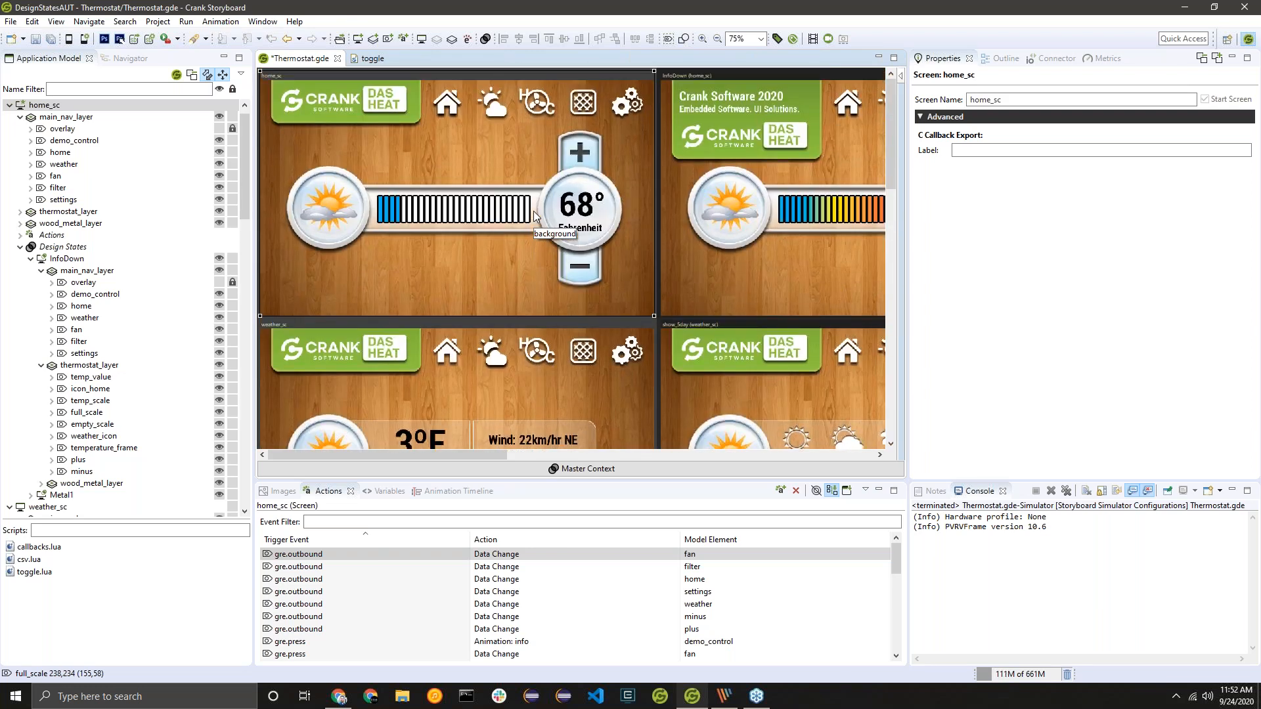
pyautogui.moveTo(498, 454); pyautogui.dragTo(426, 432)
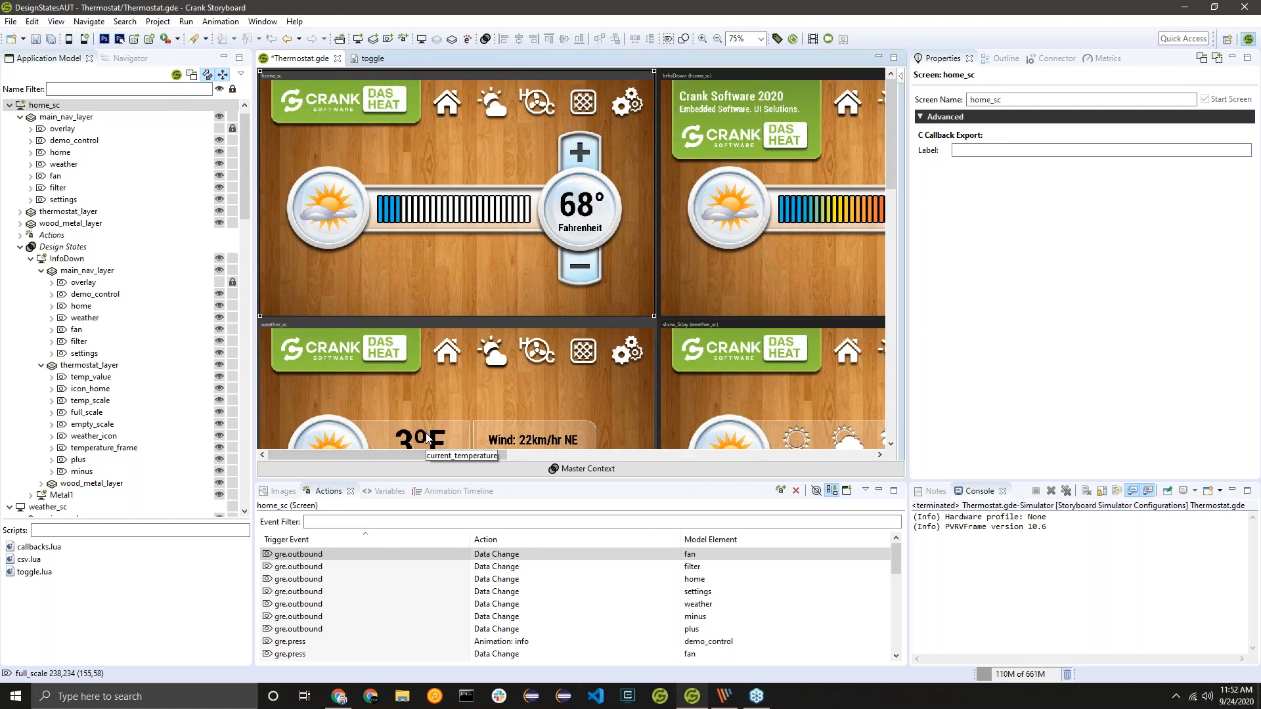
pyautogui.moveTo(494, 455); pyautogui.dragTo(589, 462)
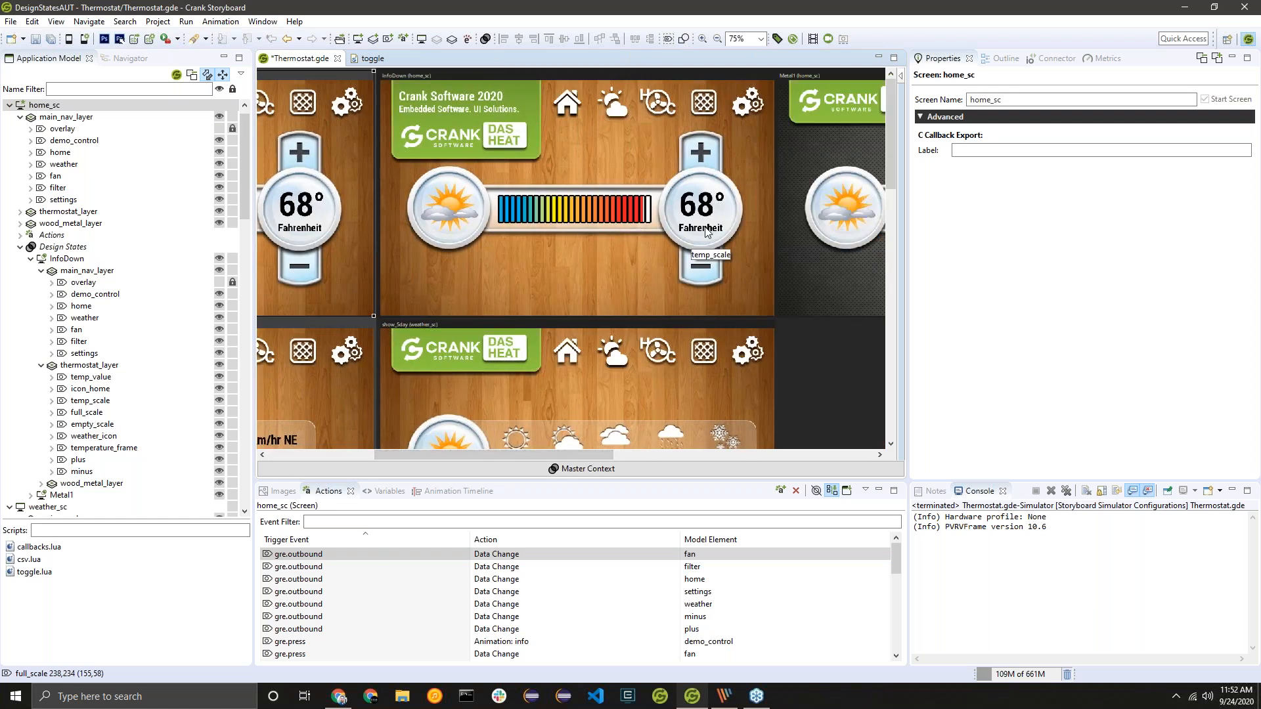
pyautogui.scroll(-8, 708, 228)
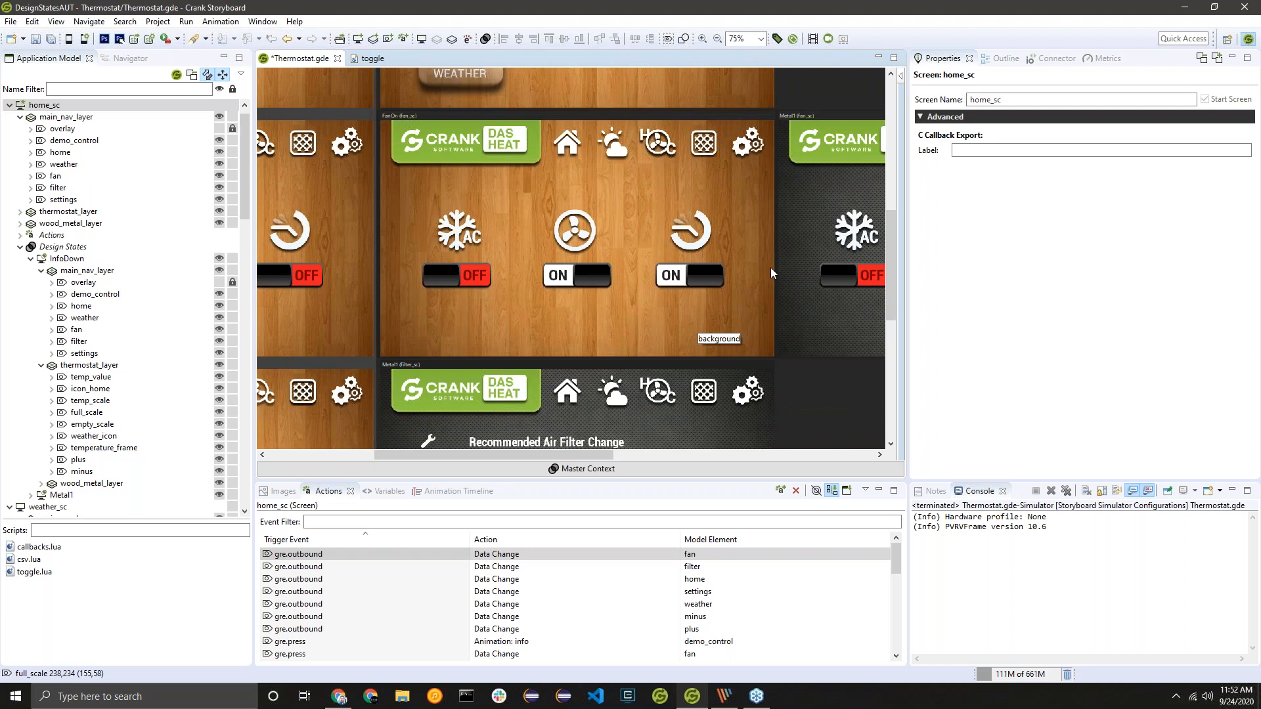
# Step: Look over the fan screen's FanOn design state and the neighbouring weather and filter screens
pyautogui.scroll(8, 765, 265)
pyautogui.scroll(-2, 742, 267)
pyautogui.scroll(-5, 725, 256)
pyautogui.scroll(-2, 722, 255)
pyautogui.scroll(1, 696, 250)
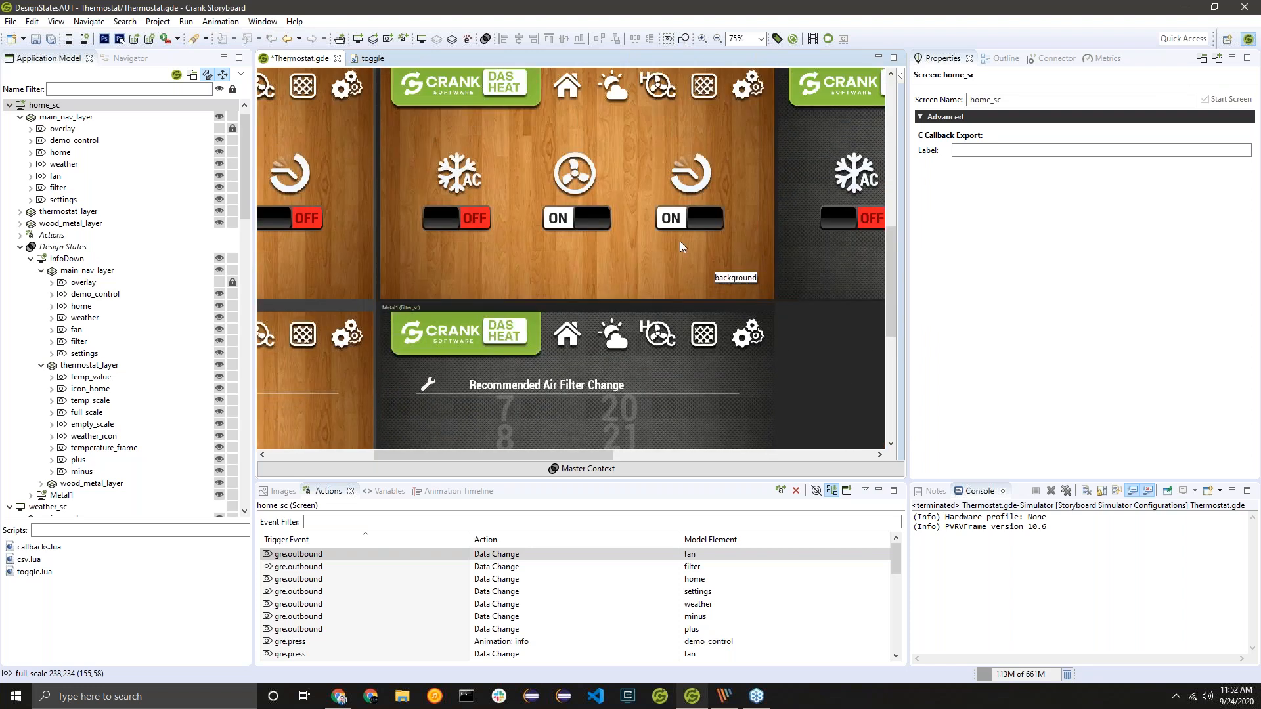
pyautogui.scroll(2, 681, 245)
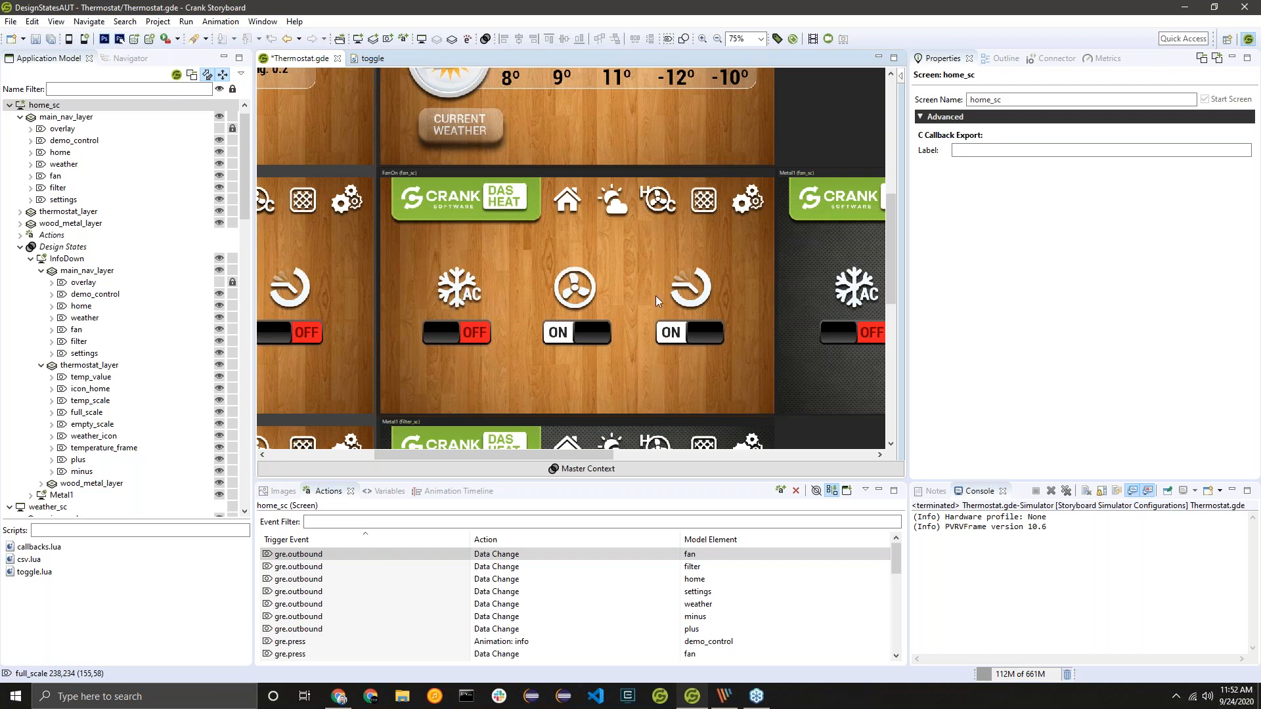
pyautogui.scroll(-4, 732, 350)
pyautogui.scroll(3, 715, 356)
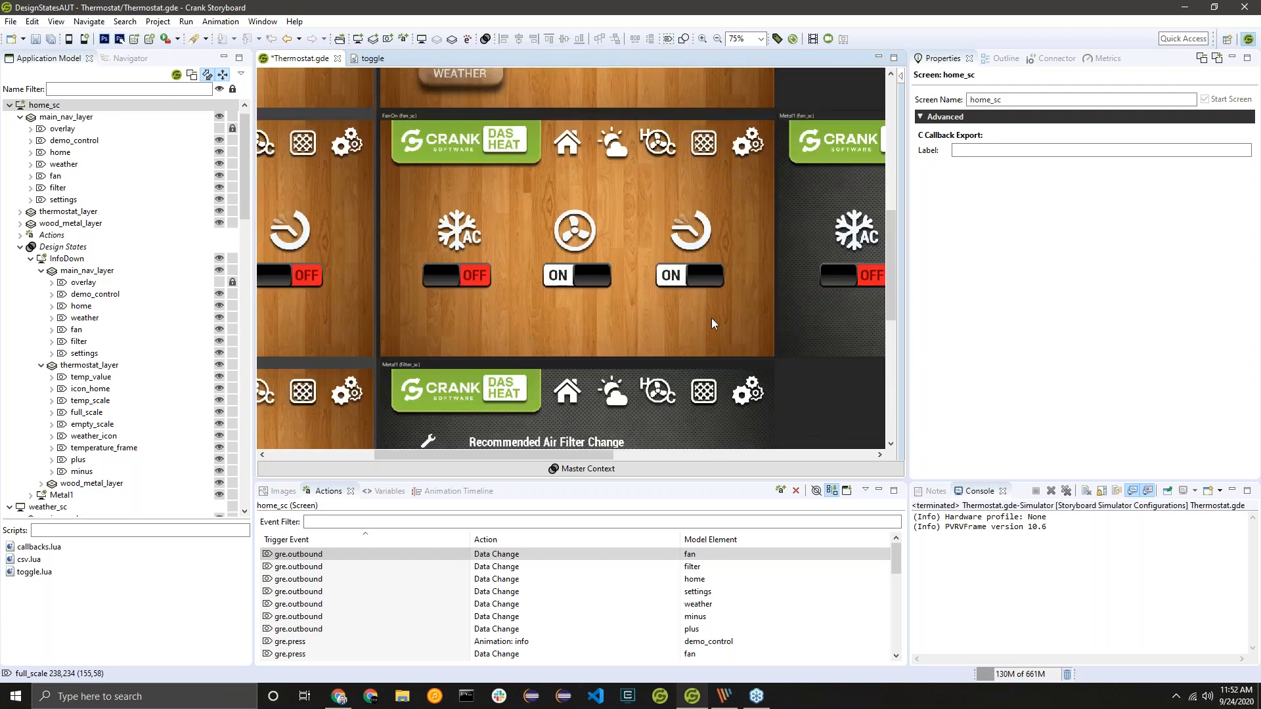
# Step: Add a new design state named Grow to the fan_sc screen
pyautogui.click(465, 234)
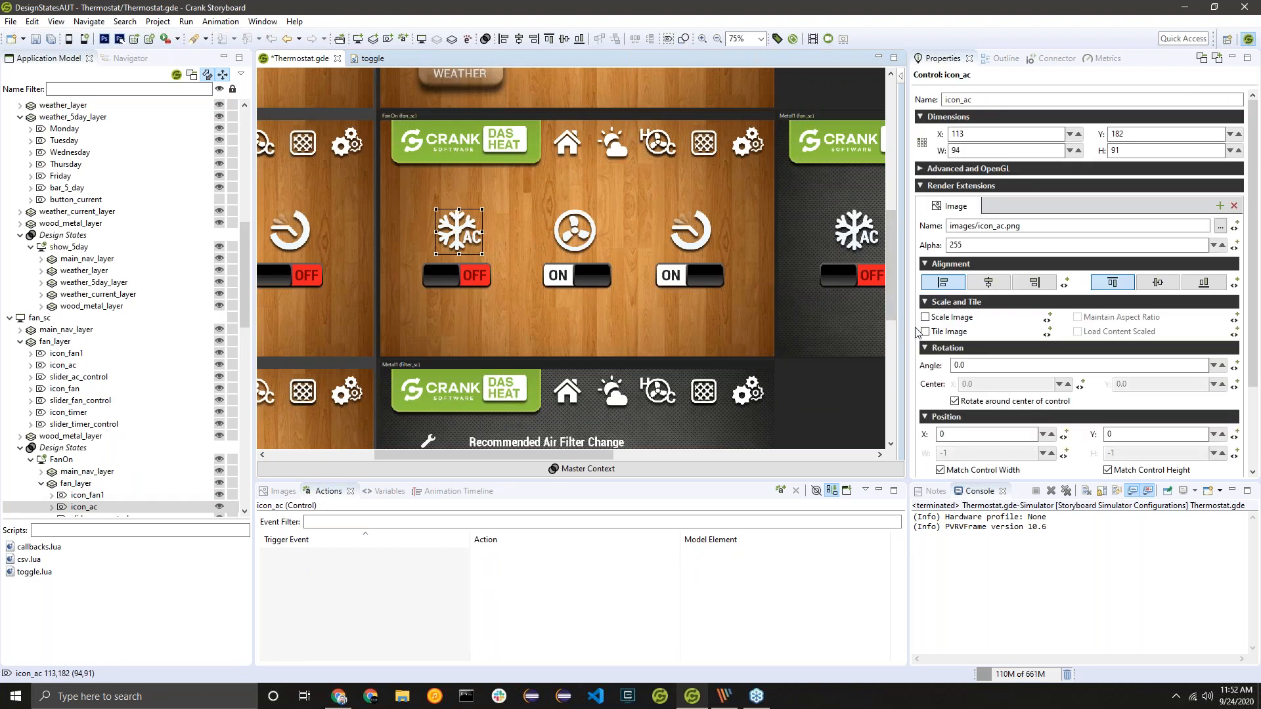
pyautogui.rightClick(334, 115)
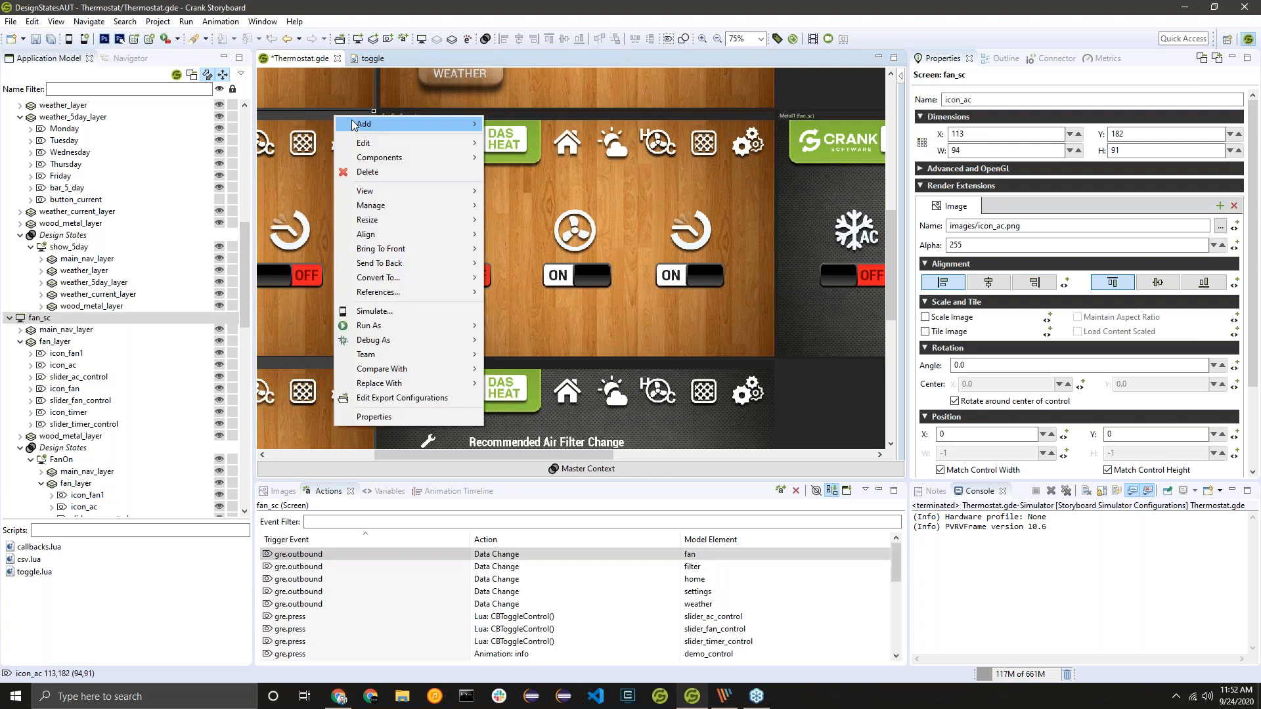
pyautogui.moveTo(366, 125)
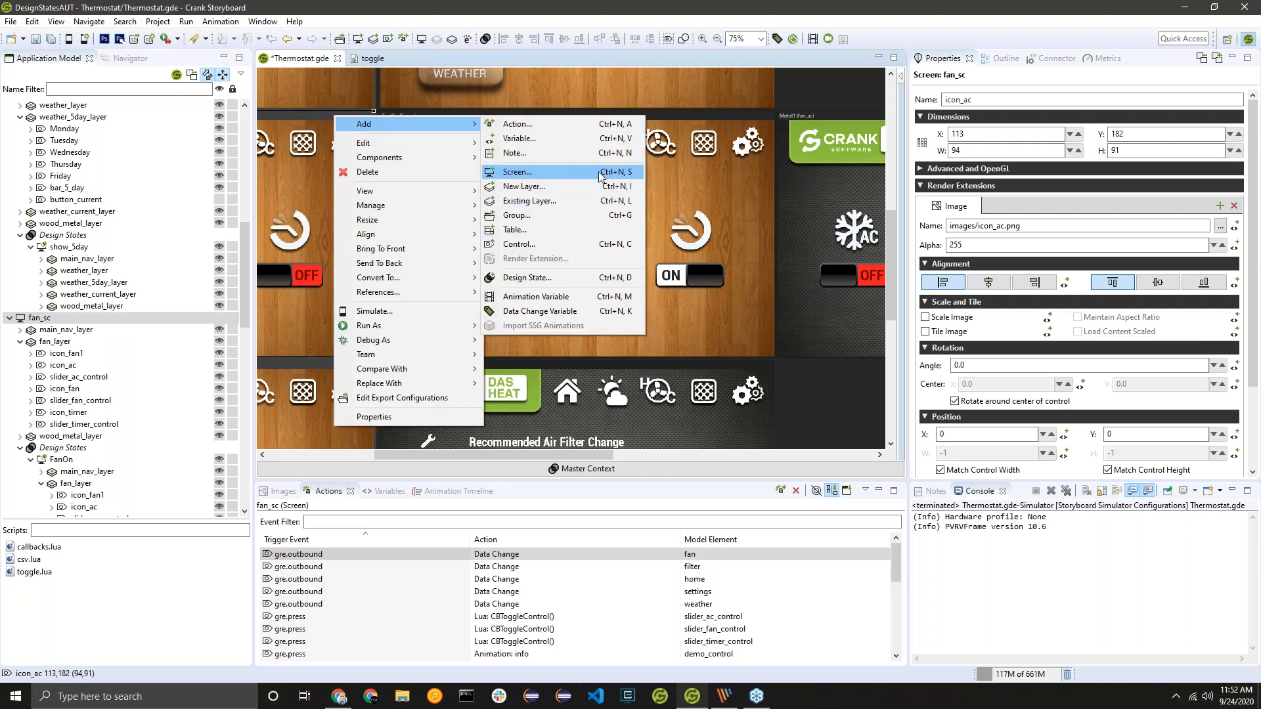
pyautogui.click(609, 283)
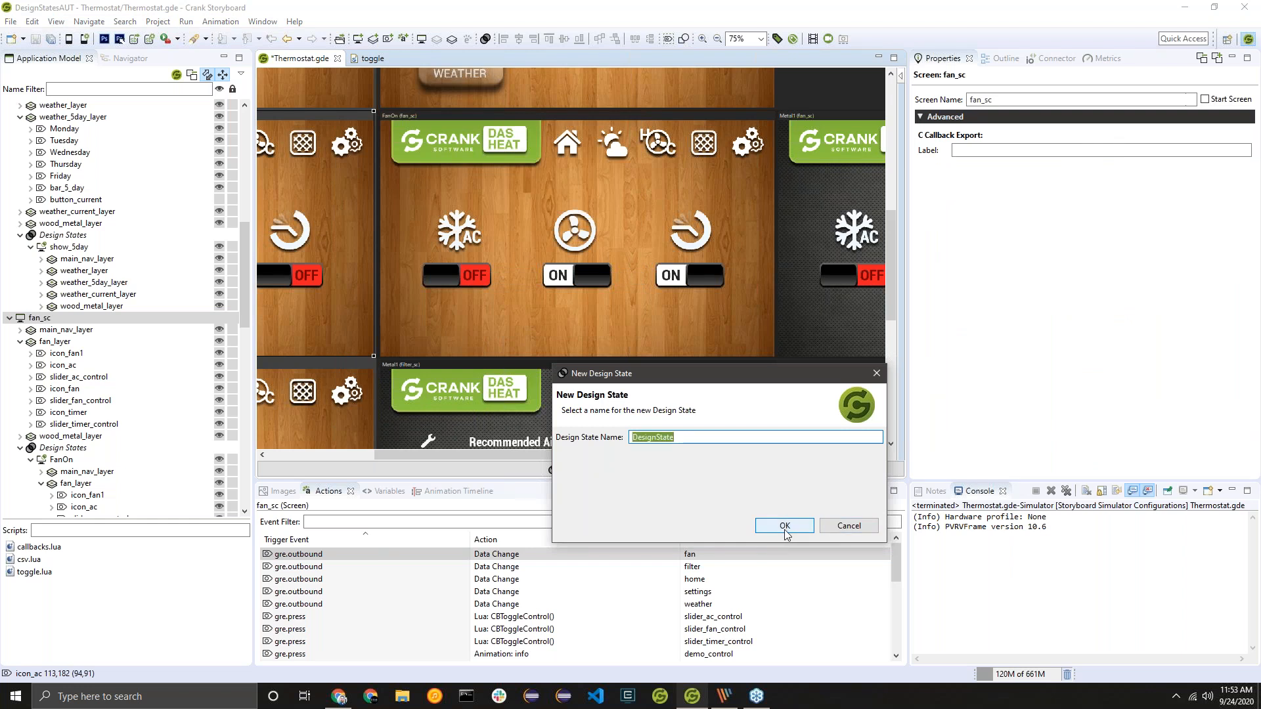
pyautogui.write('Grow')
pyautogui.press('Return')
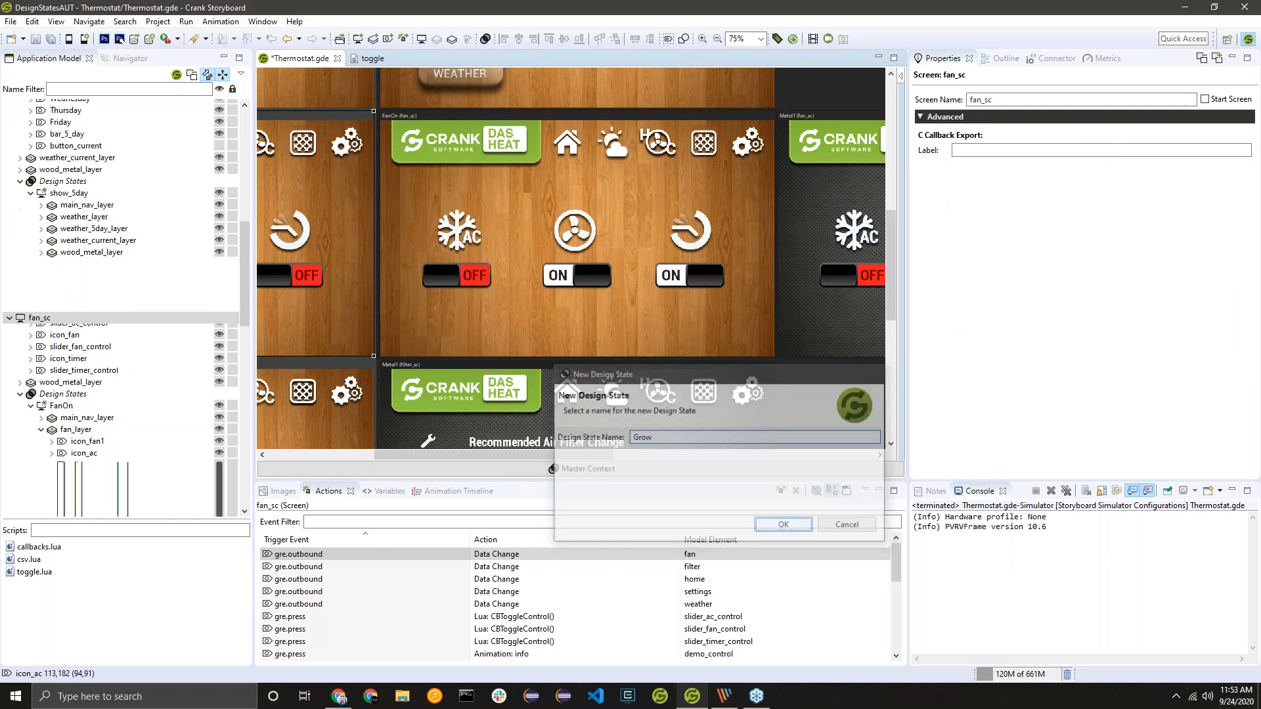
# Step: Enable Scale Image for the icon_timer control in the Grow state, choosing to switch to the master context
pyautogui.click(562, 249)
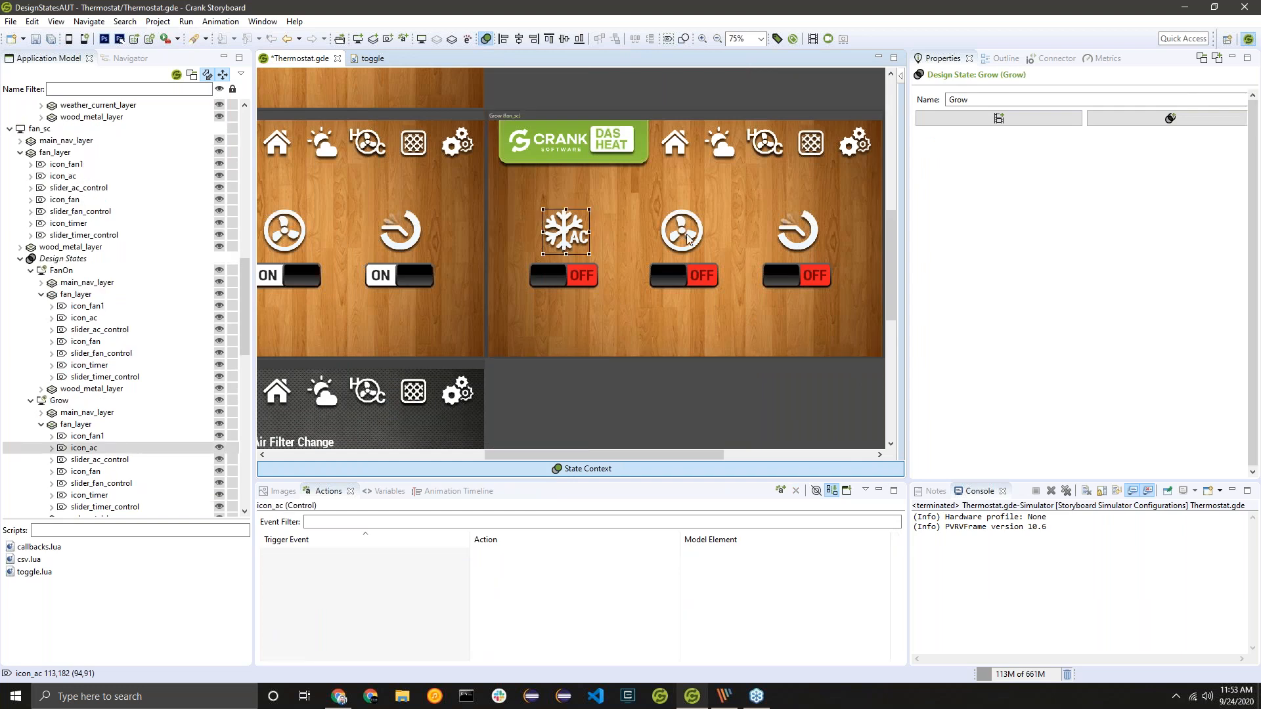
pyautogui.click(796, 231)
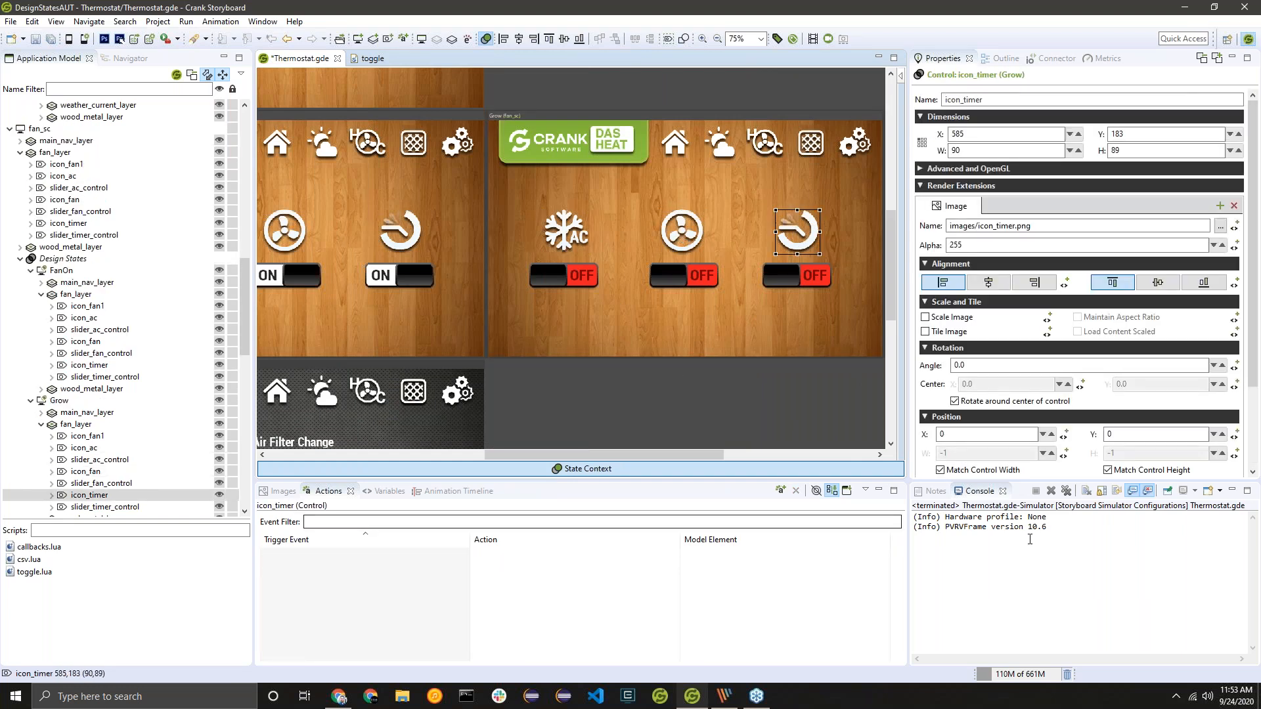
pyautogui.click(925, 318)
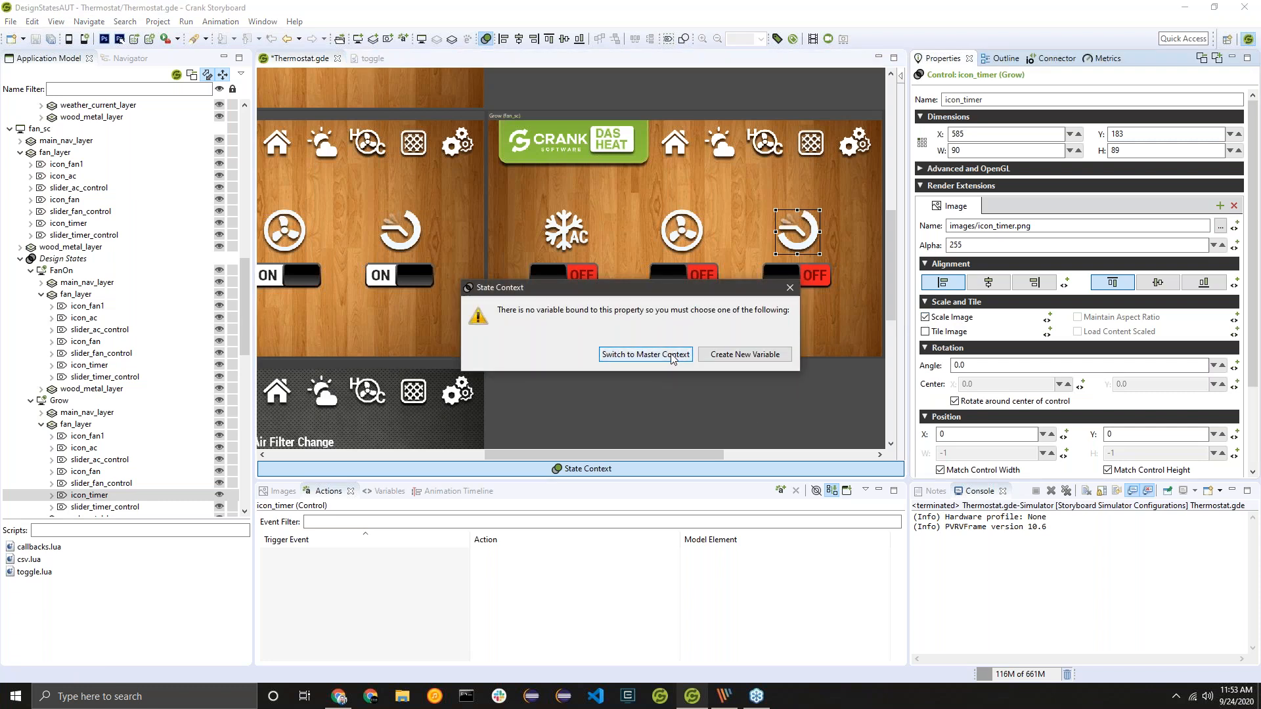
pyautogui.click(672, 356)
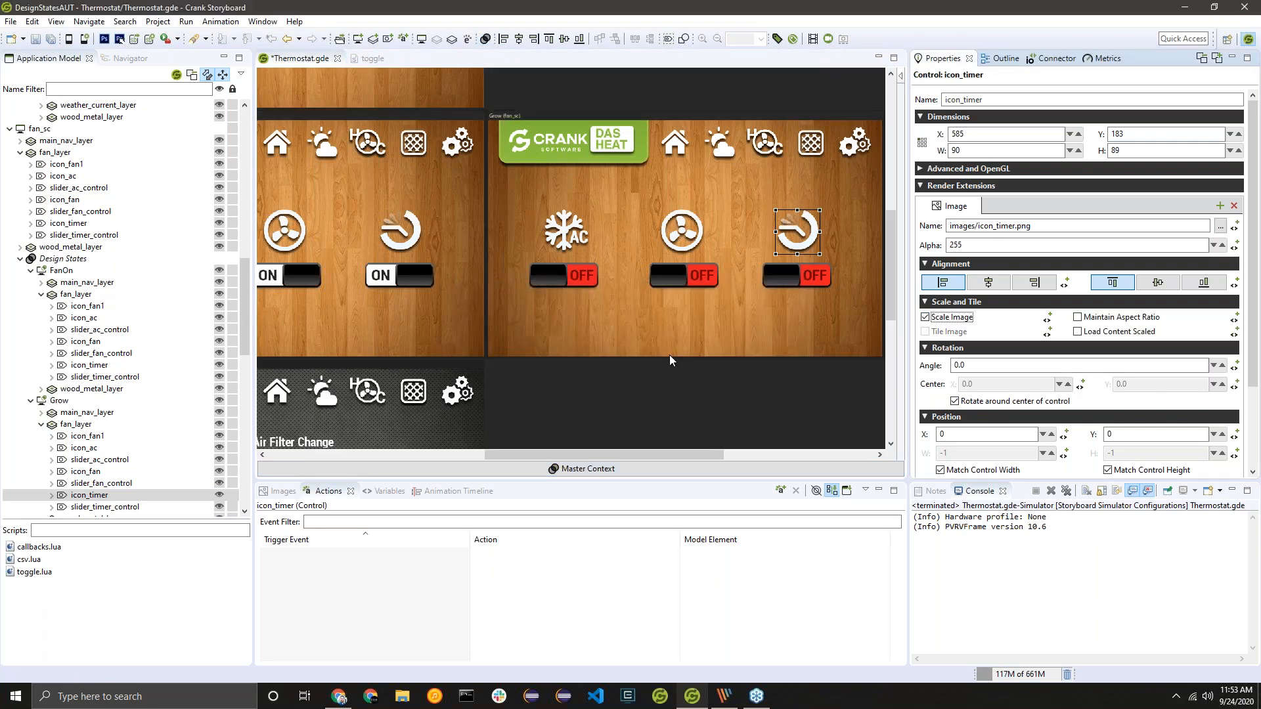
# Step: Enable Scale Image for the icon_fan and icon_ac controls in the master context
pyautogui.click(681, 230)
pyautogui.click(925, 317)
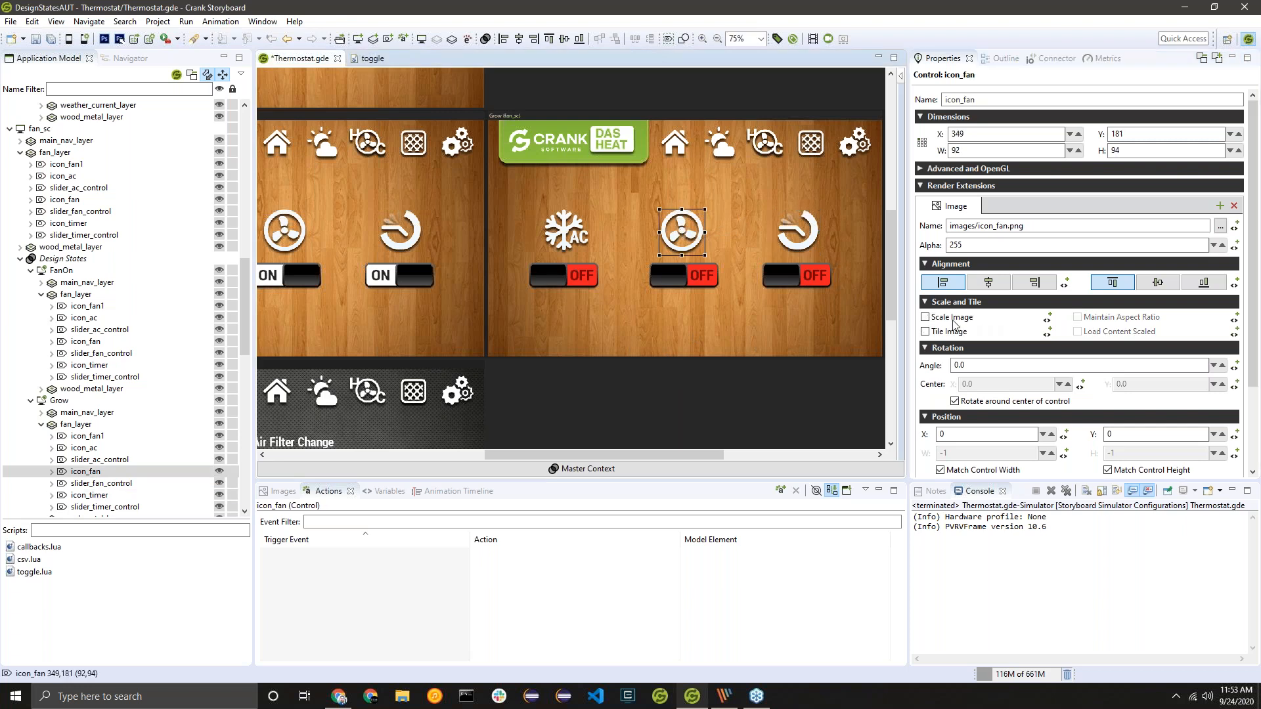
pyautogui.click(925, 318)
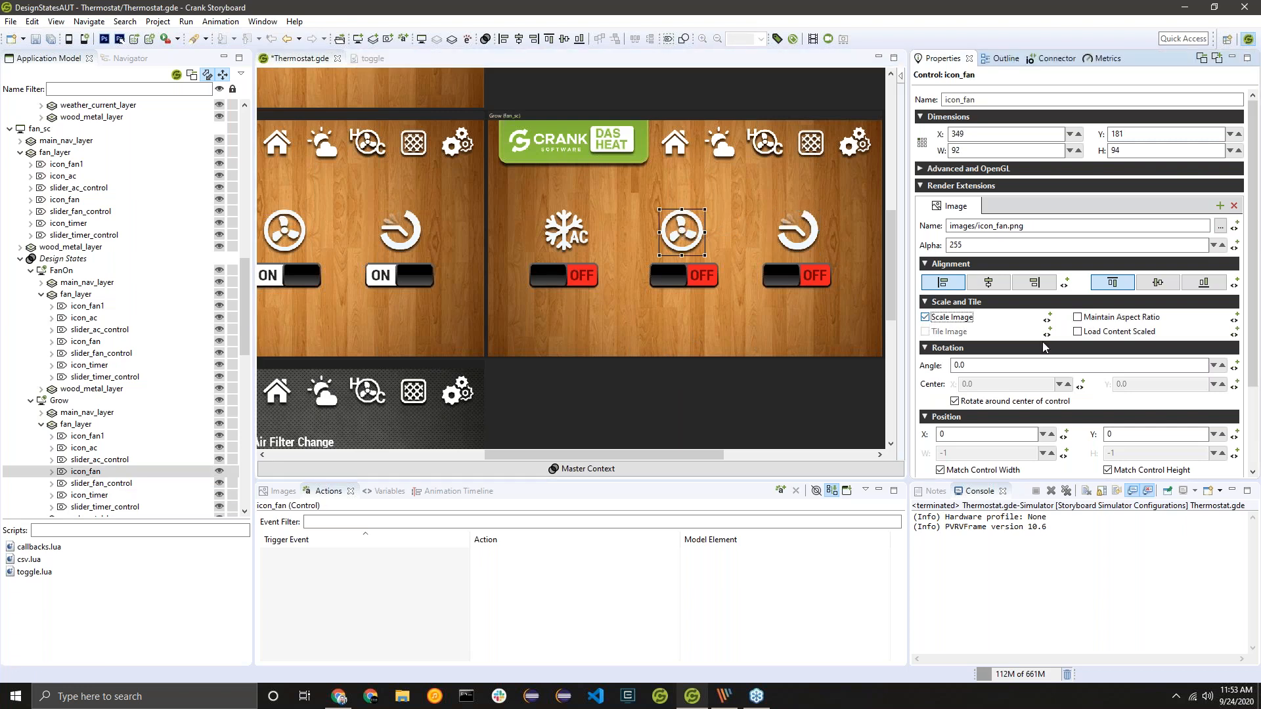
pyautogui.click(584, 240)
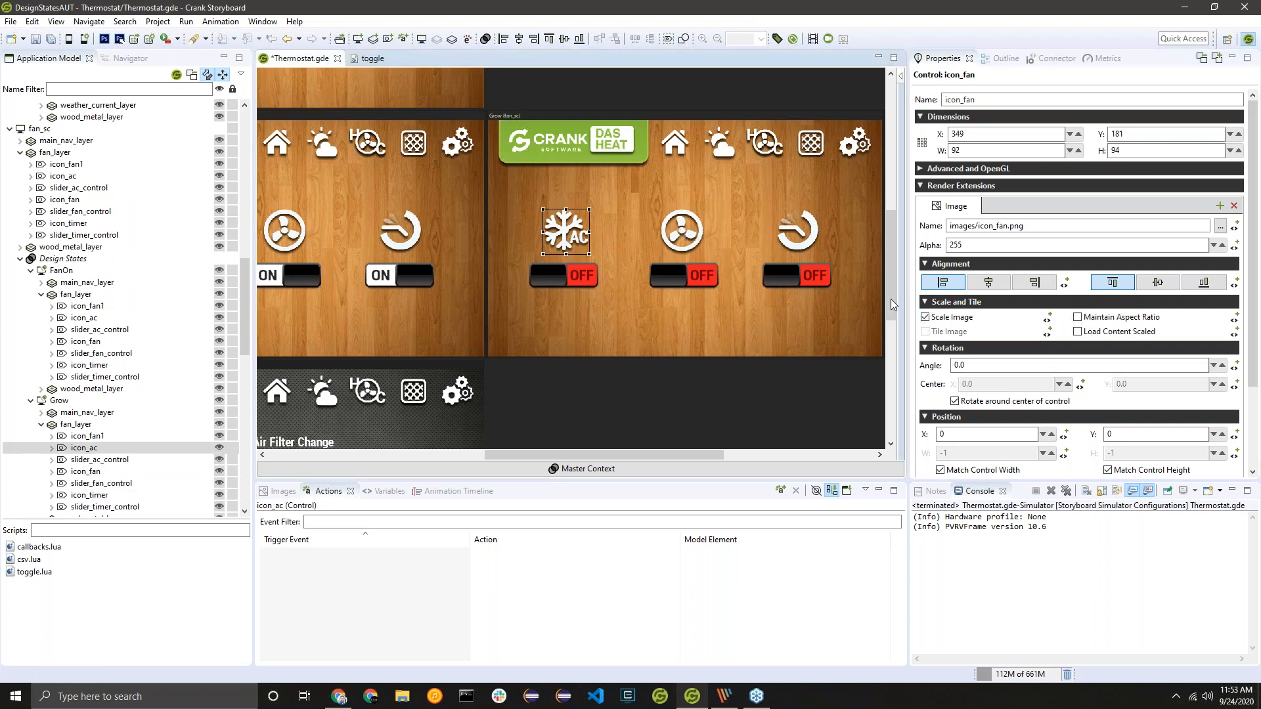
pyautogui.click(925, 318)
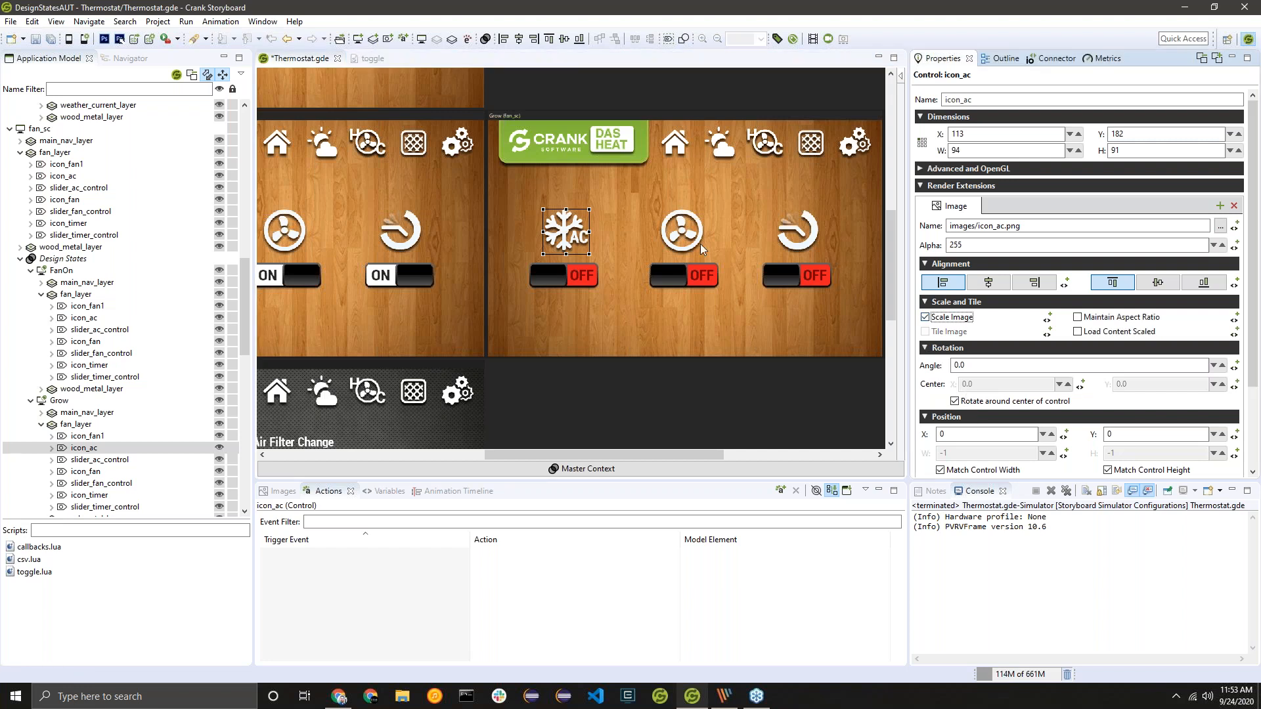
# Step: Change the position reference of the icon_ac control to its centre
pyautogui.click(679, 245)
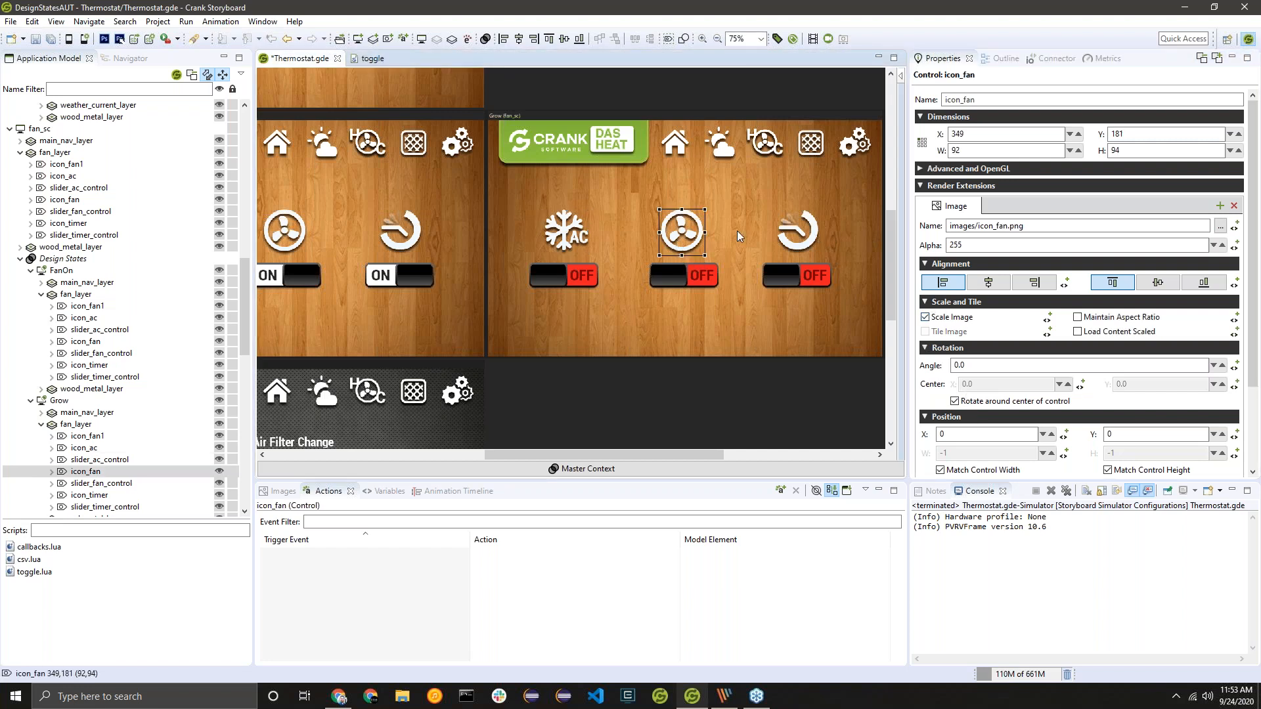
pyautogui.click(576, 241)
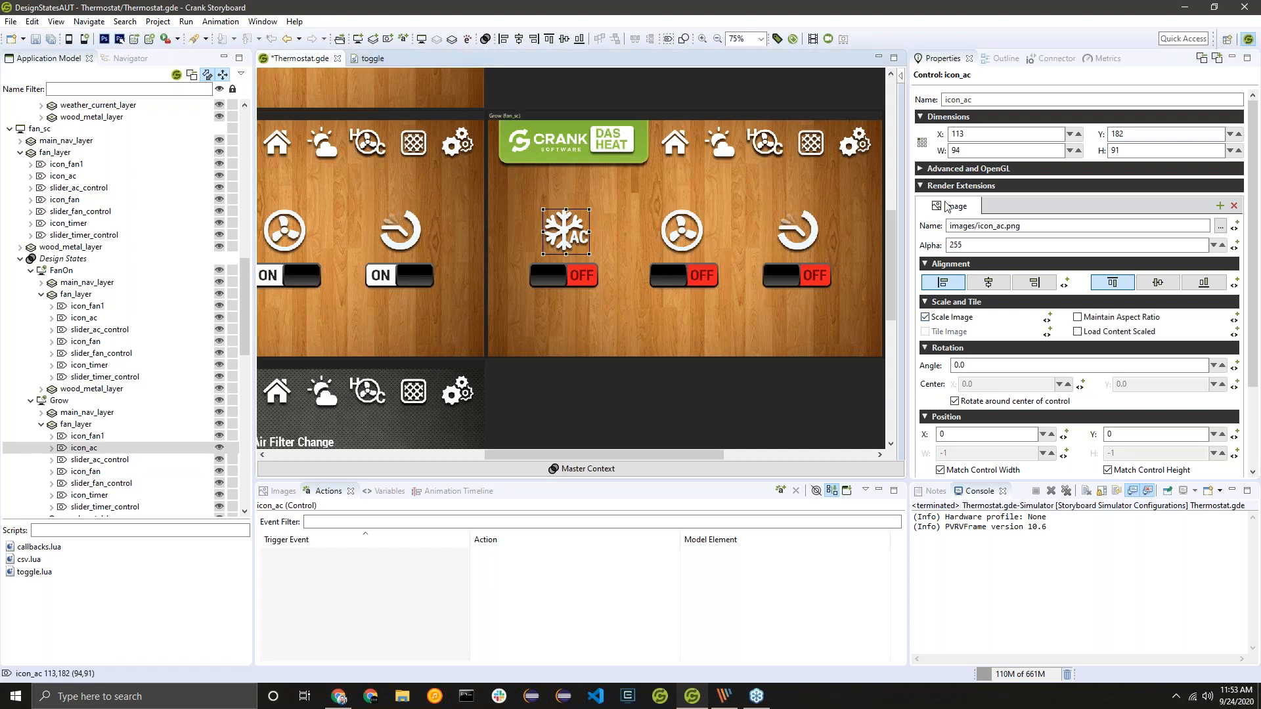
pyautogui.click(922, 143)
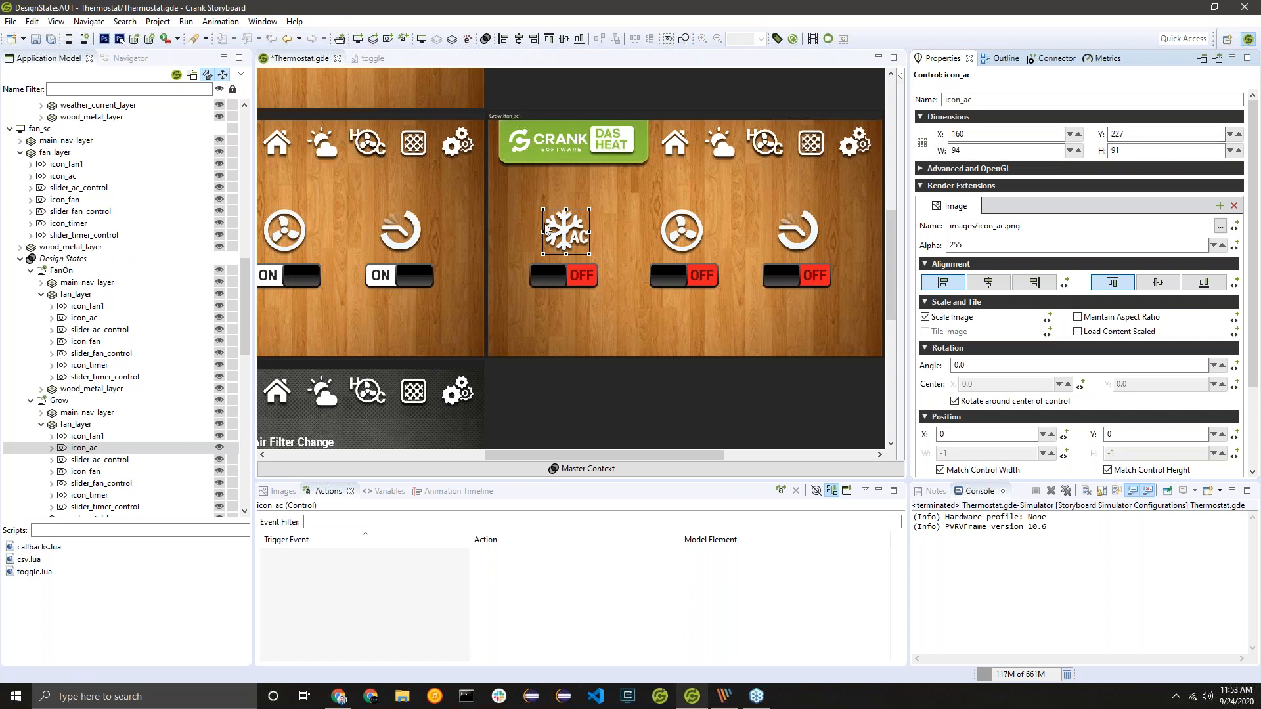
# Step: Try enlarging the icon_ac control in the master context to a width of 144 and a height of 141
pyautogui.click(990, 154)
pyautogui.hotkey('shift', 'Up')
pyautogui.hotkey('shift', 'Up')
pyautogui.hotkey('shift', 'Up')
pyautogui.hotkey('shift', 'Up')
pyautogui.click(1159, 147)
pyautogui.hotkey('shift', 'Up')
pyautogui.hotkey('shift', 'Up')
pyautogui.hotkey('shift', 'Up')
pyautogui.hotkey('shift', 'Up')
pyautogui.hotkey('shift', 'Up')
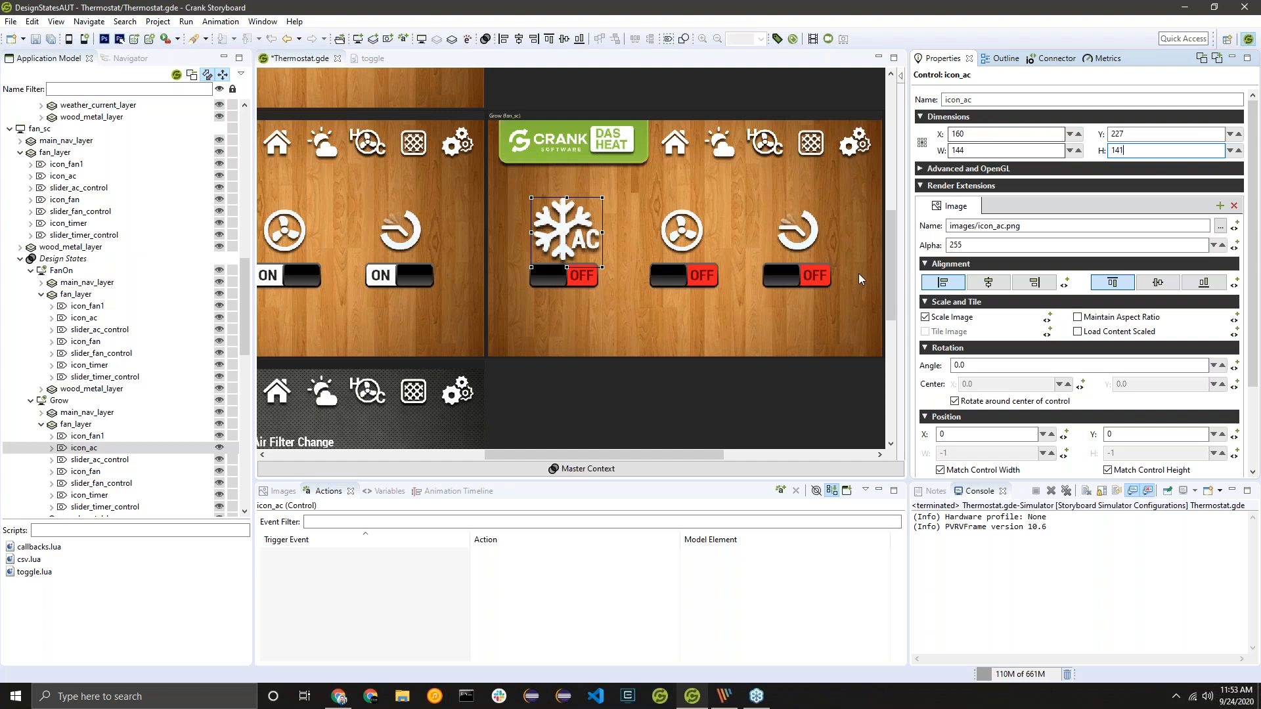
# Step: Try enlarging the icon_fan control in the master context with a width of 142 and a greater height
pyautogui.click(688, 241)
pyautogui.click(985, 151)
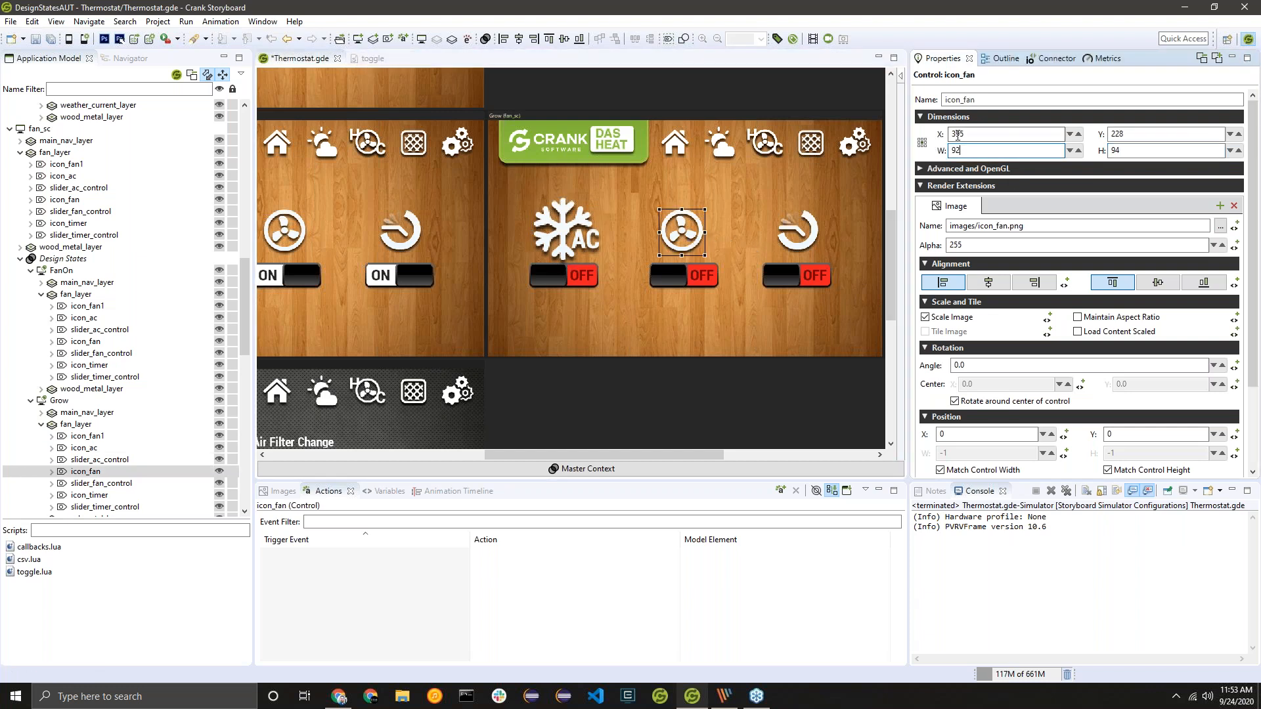
pyautogui.press('BackSpace')
pyautogui.press('BackSpace')
pyautogui.write('142')
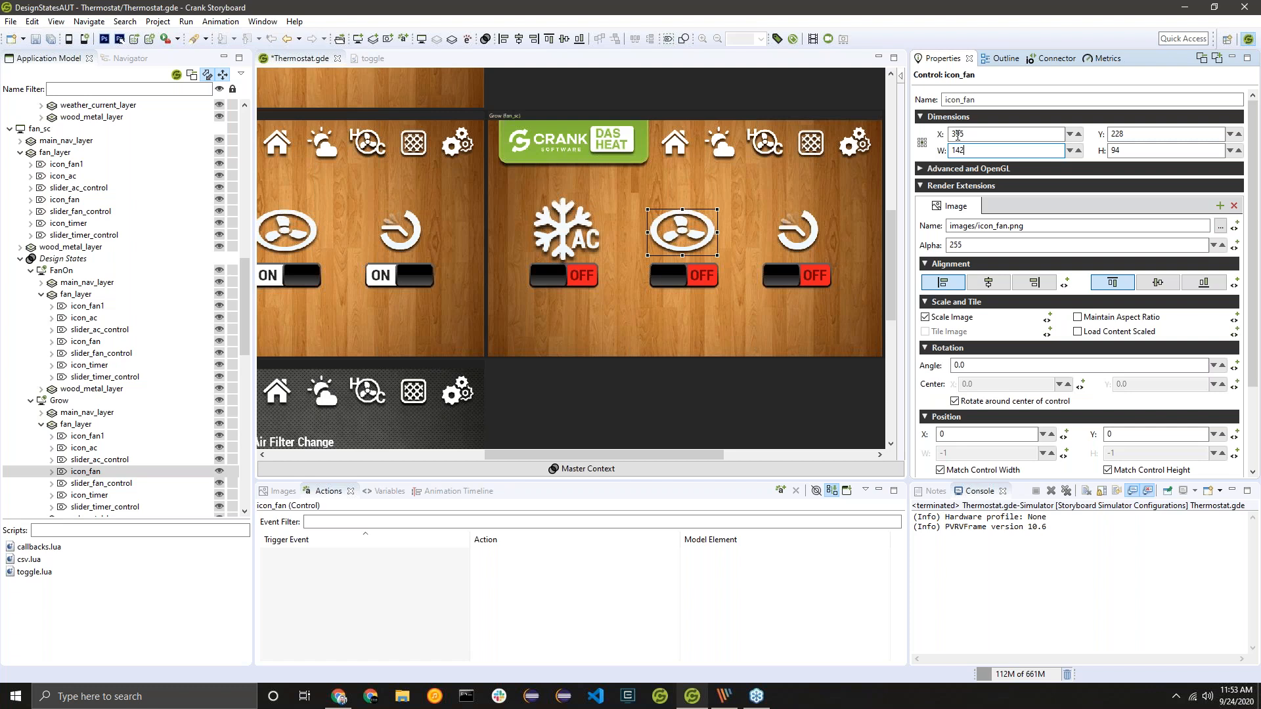
pyautogui.click(1154, 150)
pyautogui.press('BackSpace')
pyautogui.press('BackSpace')
pyautogui.write('44')
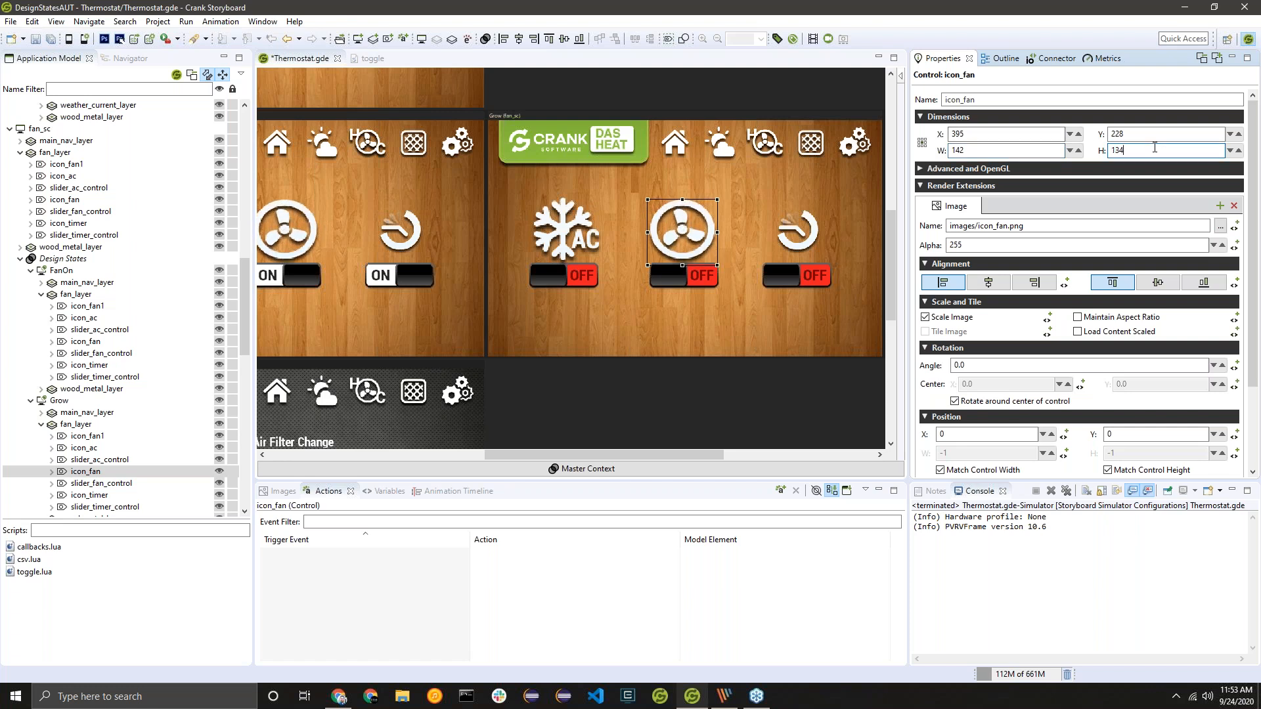
# Step: Undo the icon_ac and icon_fan size changes made in the master context
pyautogui.click(784, 231)
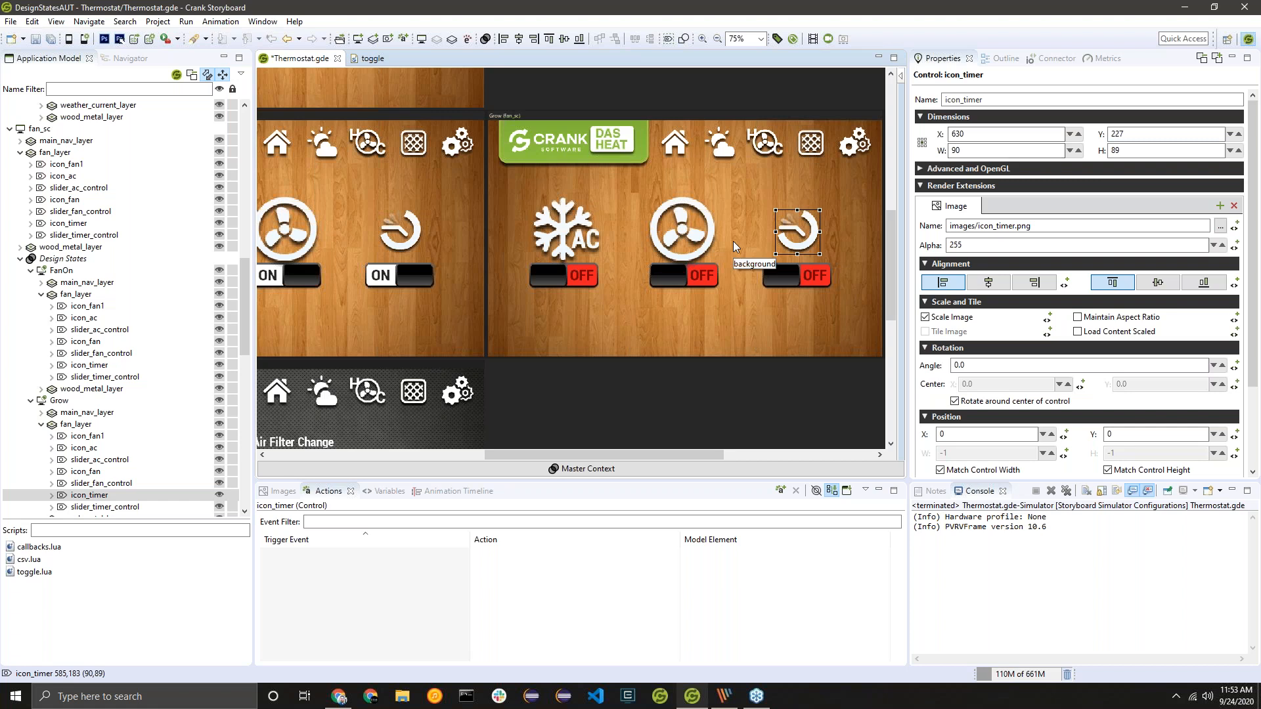
pyautogui.hotkey('ctrl', 'z')
pyautogui.hotkey('ctrl', 'z')
pyautogui.hotkey('ctrl', 'z')
pyautogui.hotkey('ctrl', 'z')
# Step: Switch to the state context and set icon_ac in the Grow state to a width of 144 and a height of 141
pyautogui.moveTo(628, 452)
pyautogui.mouseDown()
pyautogui.moveTo(490, 451)
pyautogui.moveTo(755, 445)
pyautogui.moveTo(592, 455)
pyautogui.moveTo(648, 453)
pyautogui.mouseUp()
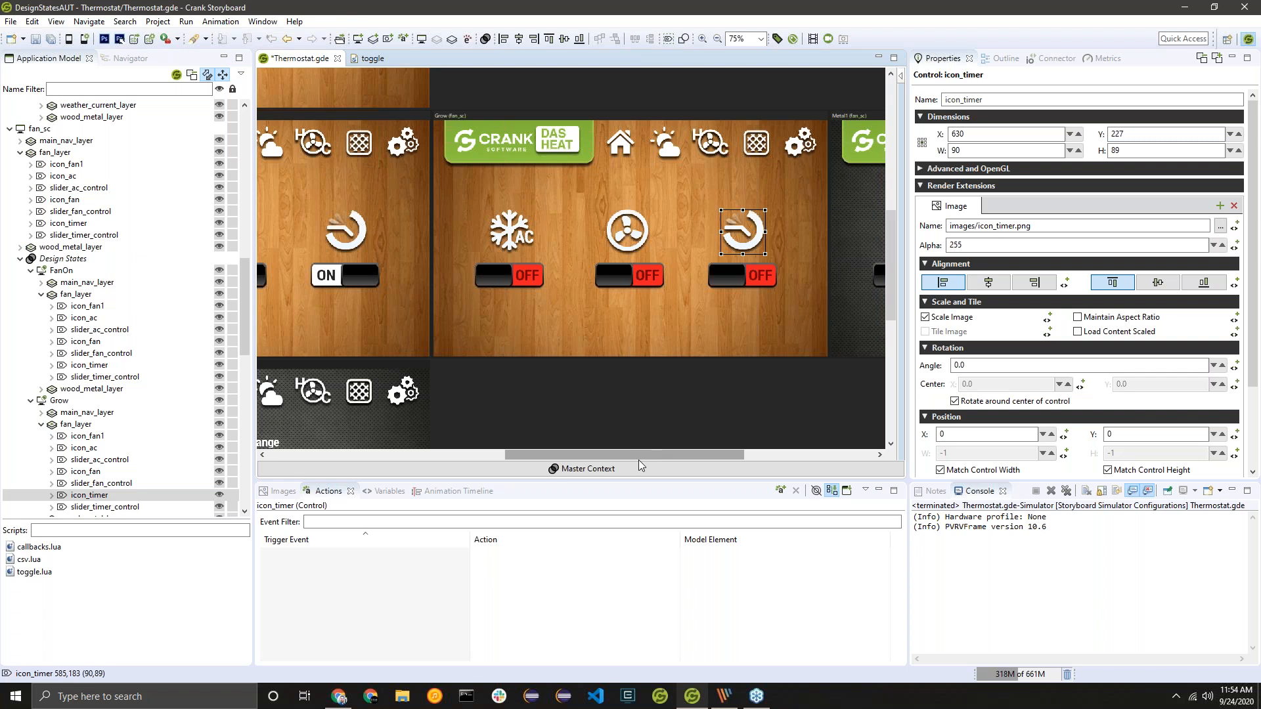
pyautogui.click(654, 470)
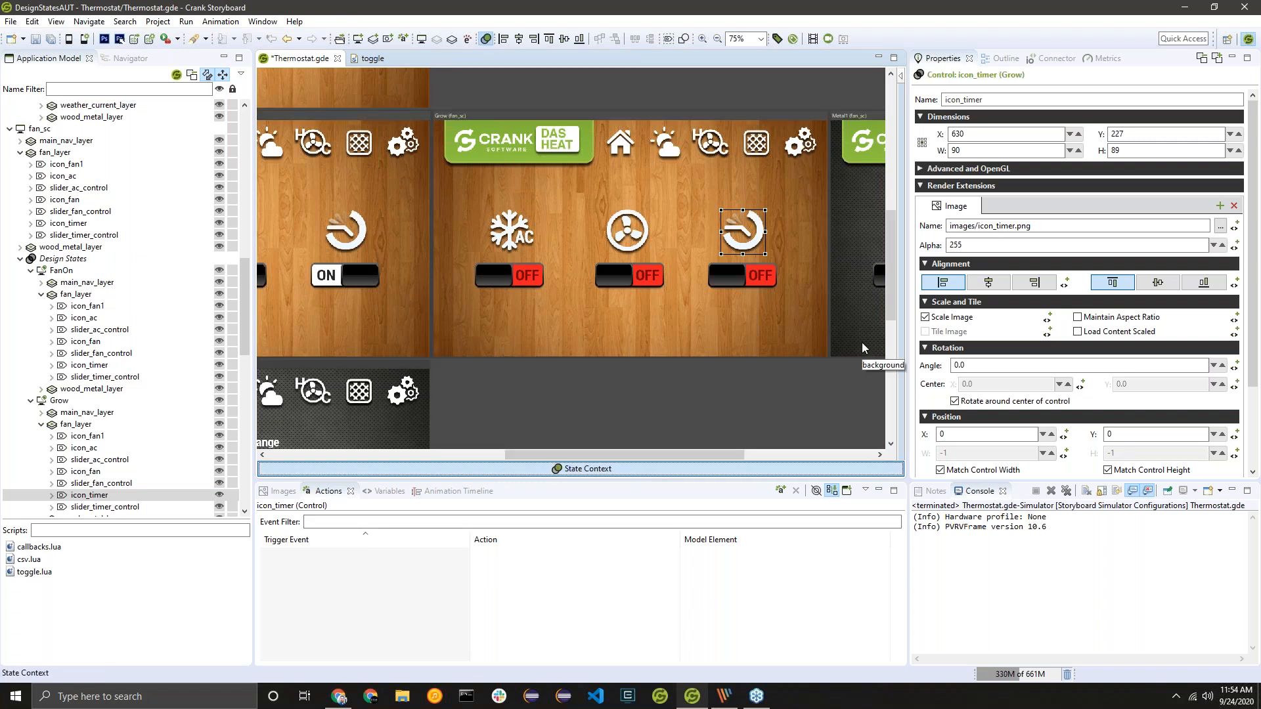
pyautogui.click(532, 240)
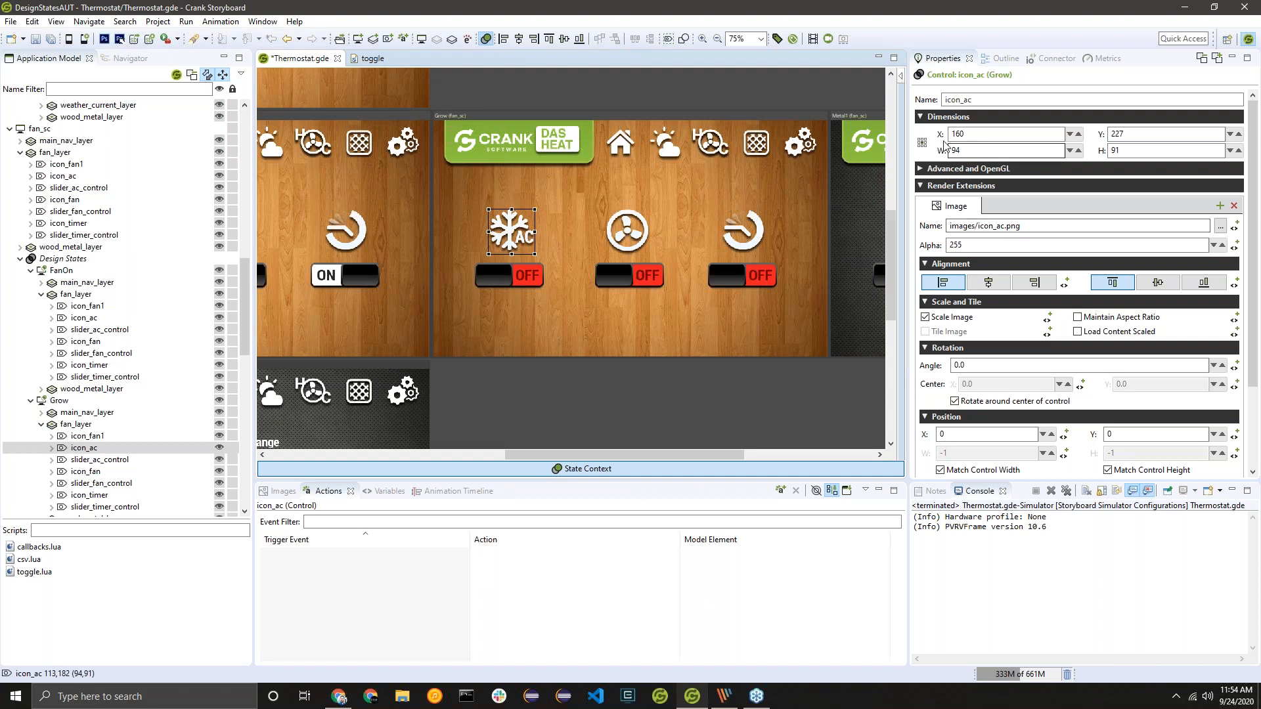
pyautogui.doubleClick(1004, 150)
pyautogui.write('144')
pyautogui.doubleClick(1156, 151)
pyautogui.write('141')
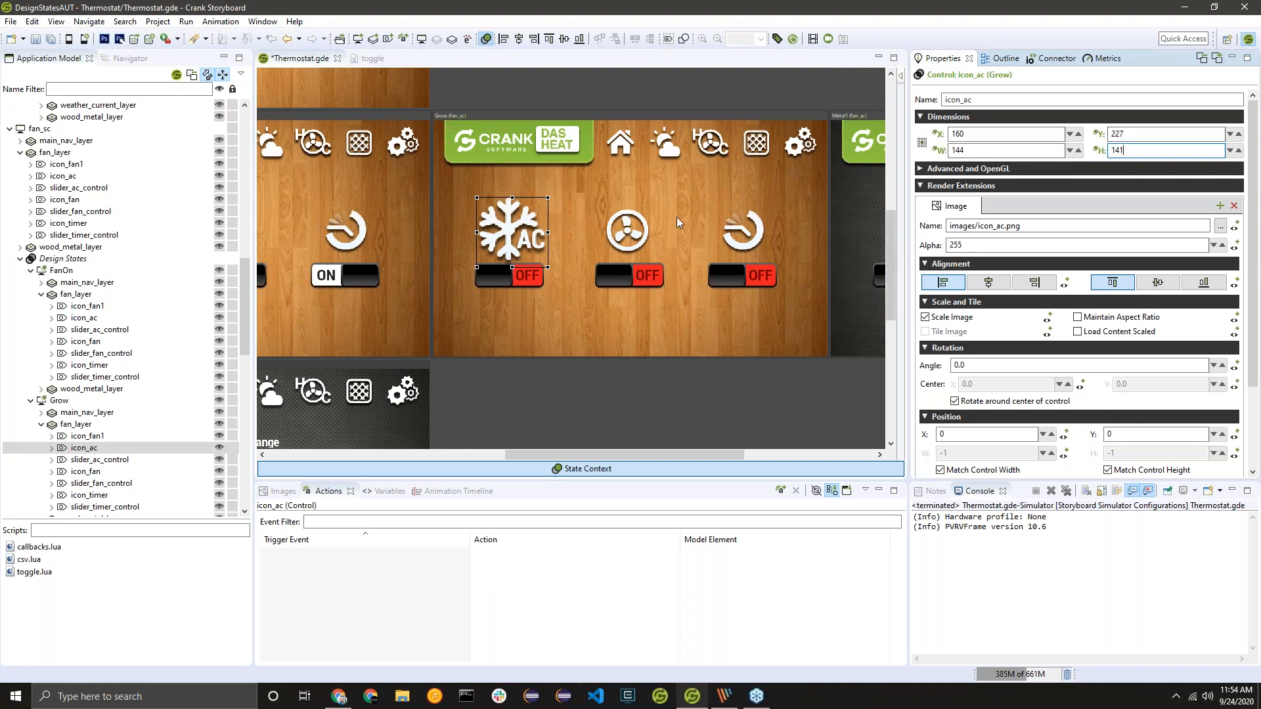
# Step: Set the icon_fan control in the Grow state to a width of 142 and a height of 144
pyautogui.click(641, 239)
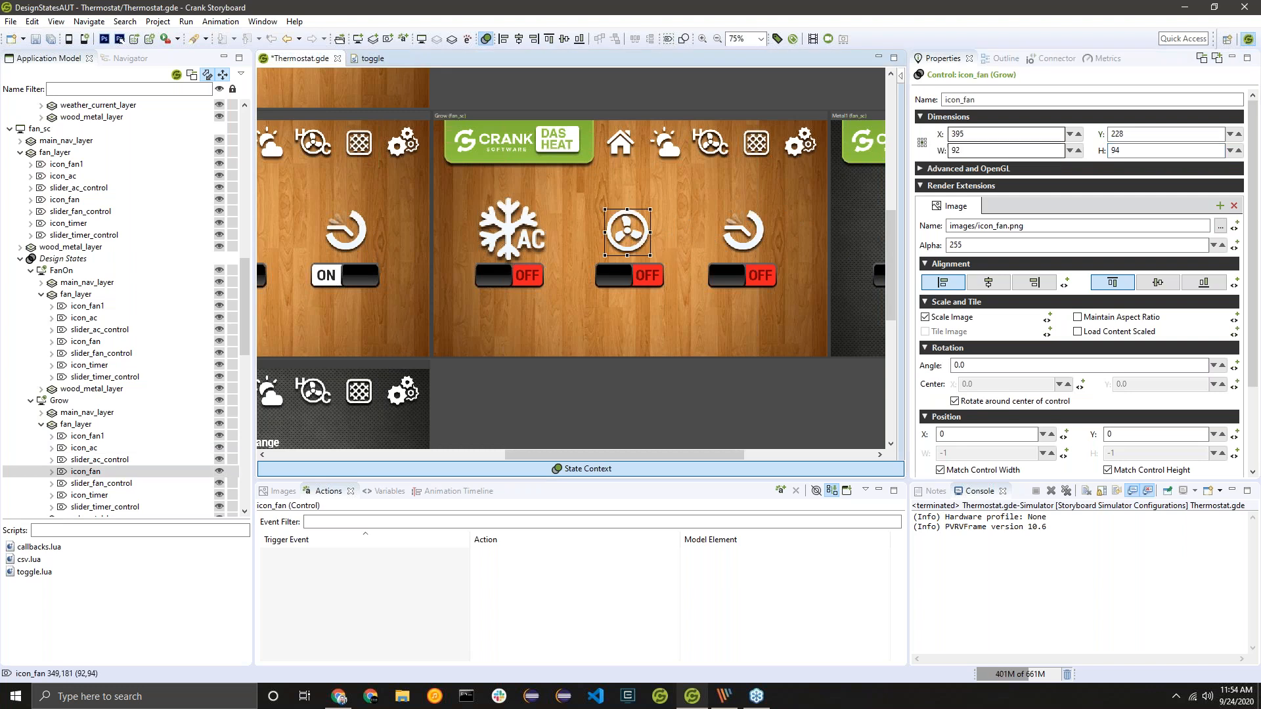
pyautogui.doubleClick(991, 150)
pyautogui.write('132')
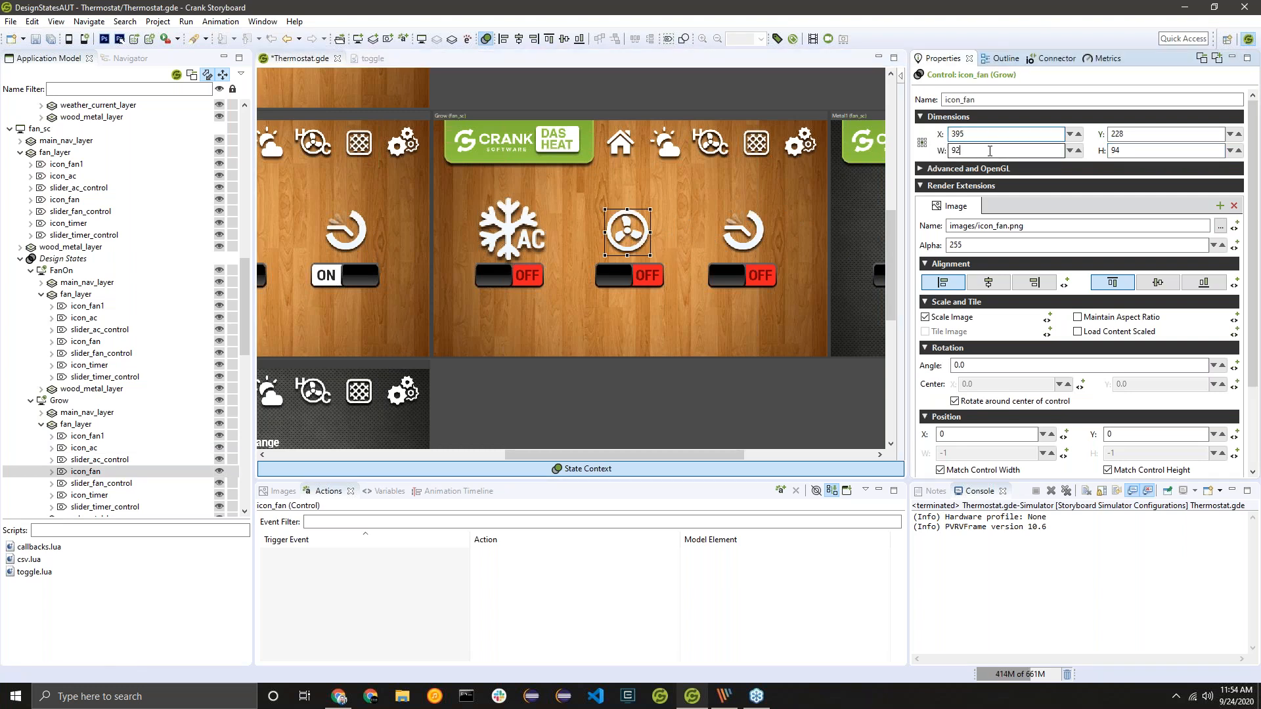
pyautogui.press('Return')
pyautogui.hotkey('shift', 'Up')
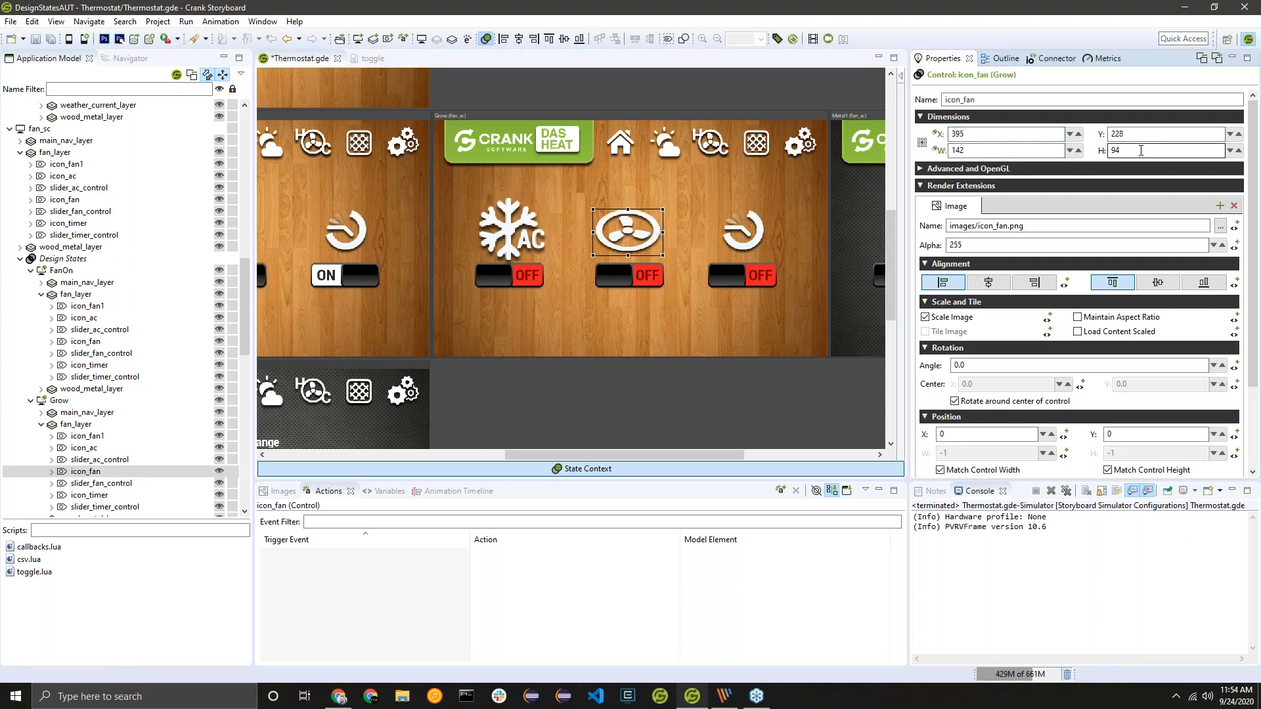
pyautogui.click(1134, 153)
pyautogui.hotkey('shift', 'Up')
pyautogui.hotkey('shift', 'Up')
pyautogui.hotkey('shift', 'Up')
pyautogui.hotkey('shift', 'Up')
pyautogui.hotkey('shift', 'Up')
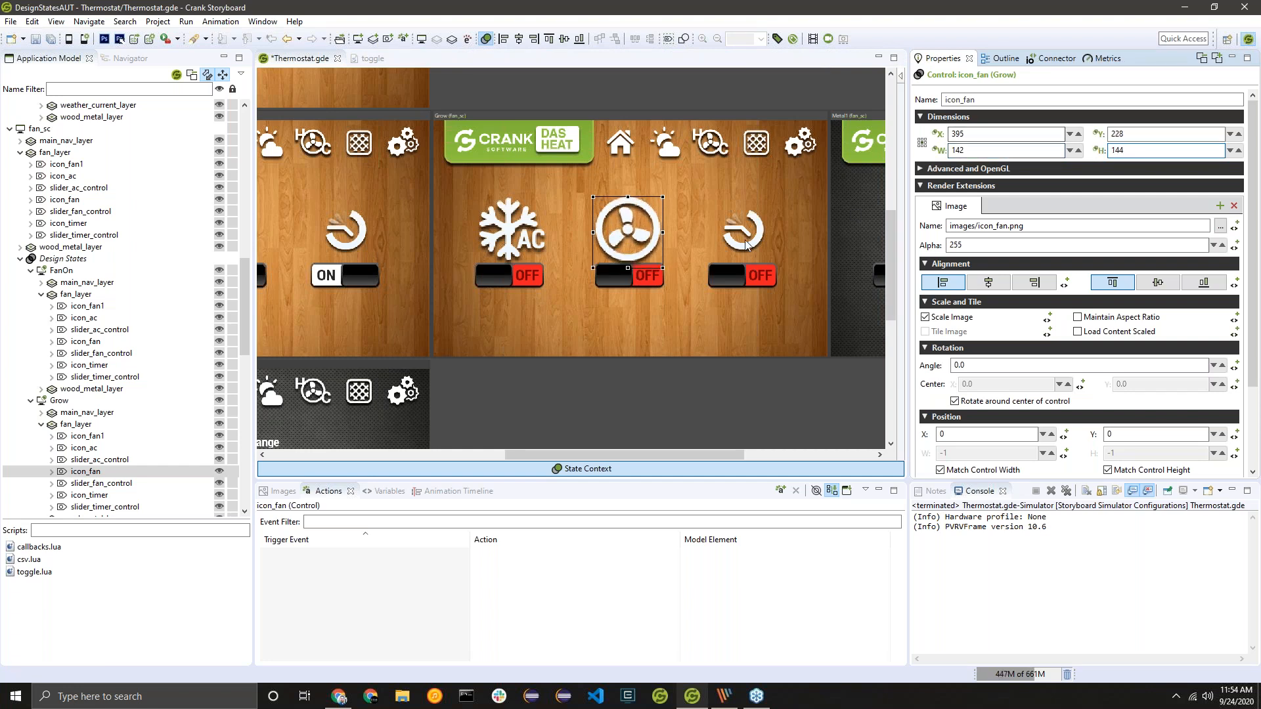
# Step: Set the icon_timer control in the Grow state to a width of 140 and a height of 139
pyautogui.click(748, 247)
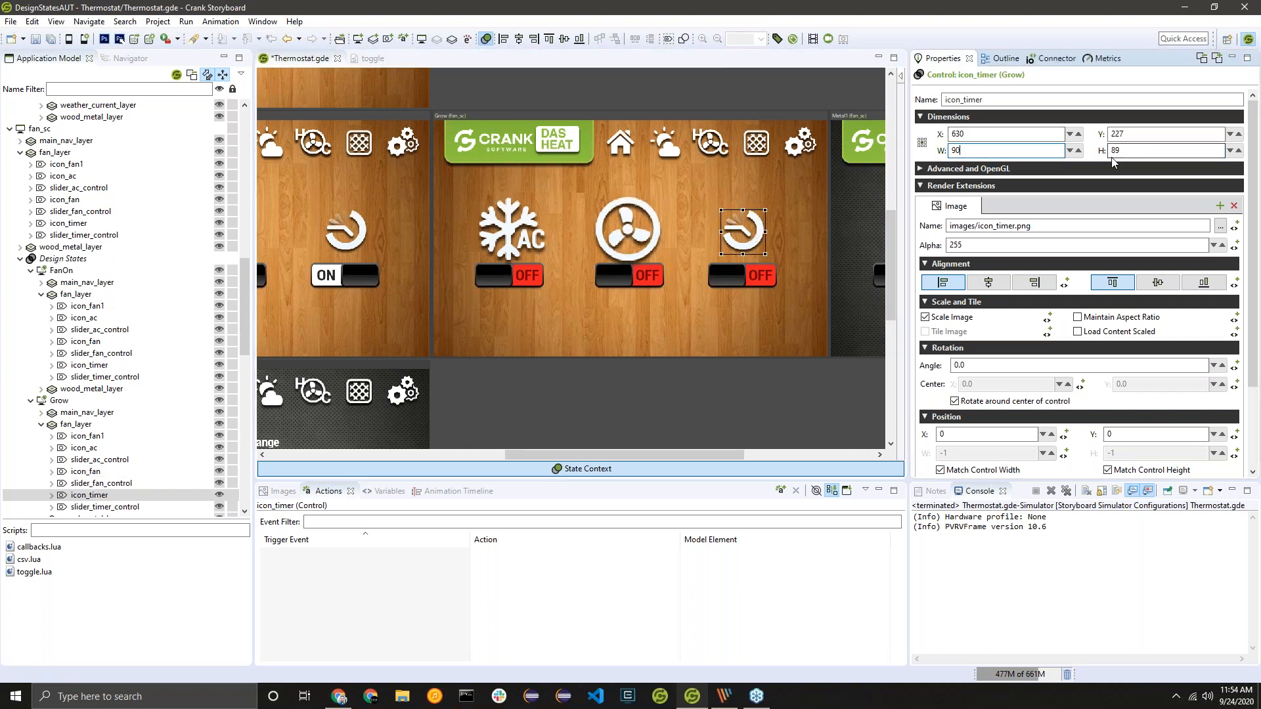
pyautogui.hotkey('shift', 'Up')
pyautogui.hotkey('shift', 'Up')
pyautogui.click(1139, 152)
pyautogui.hotkey('shift', 'Up')
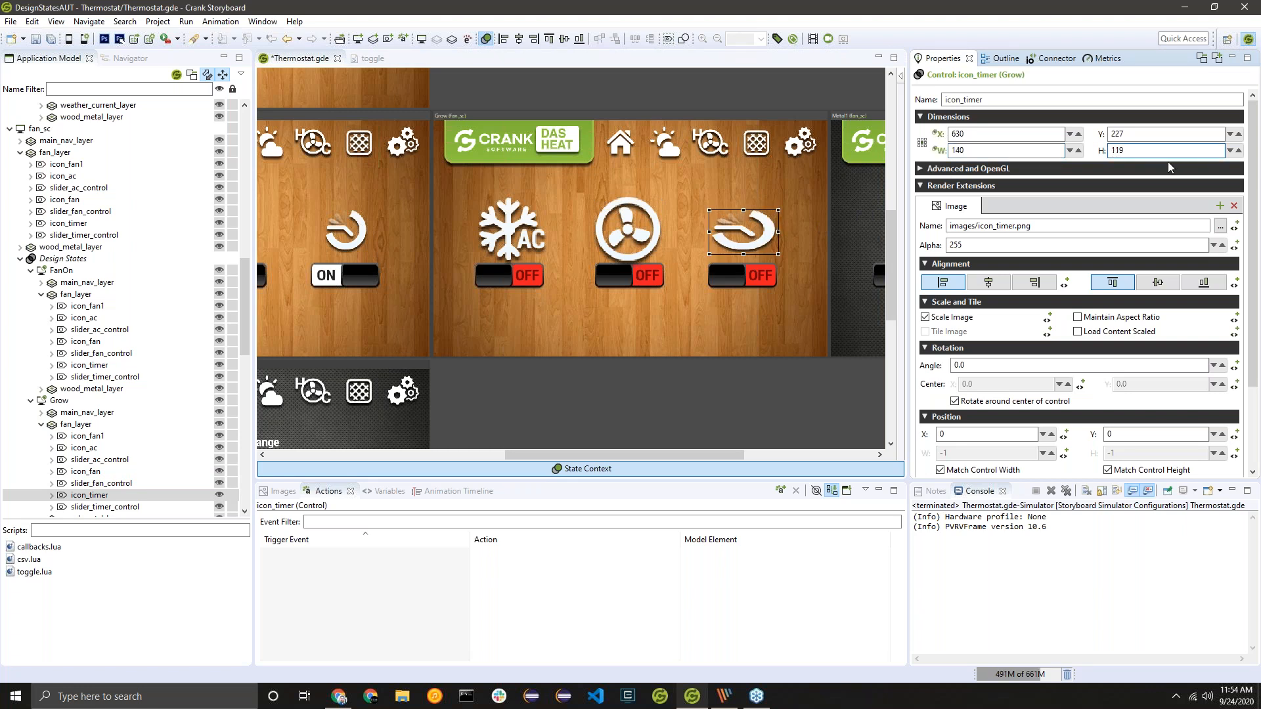
pyautogui.press('Return')
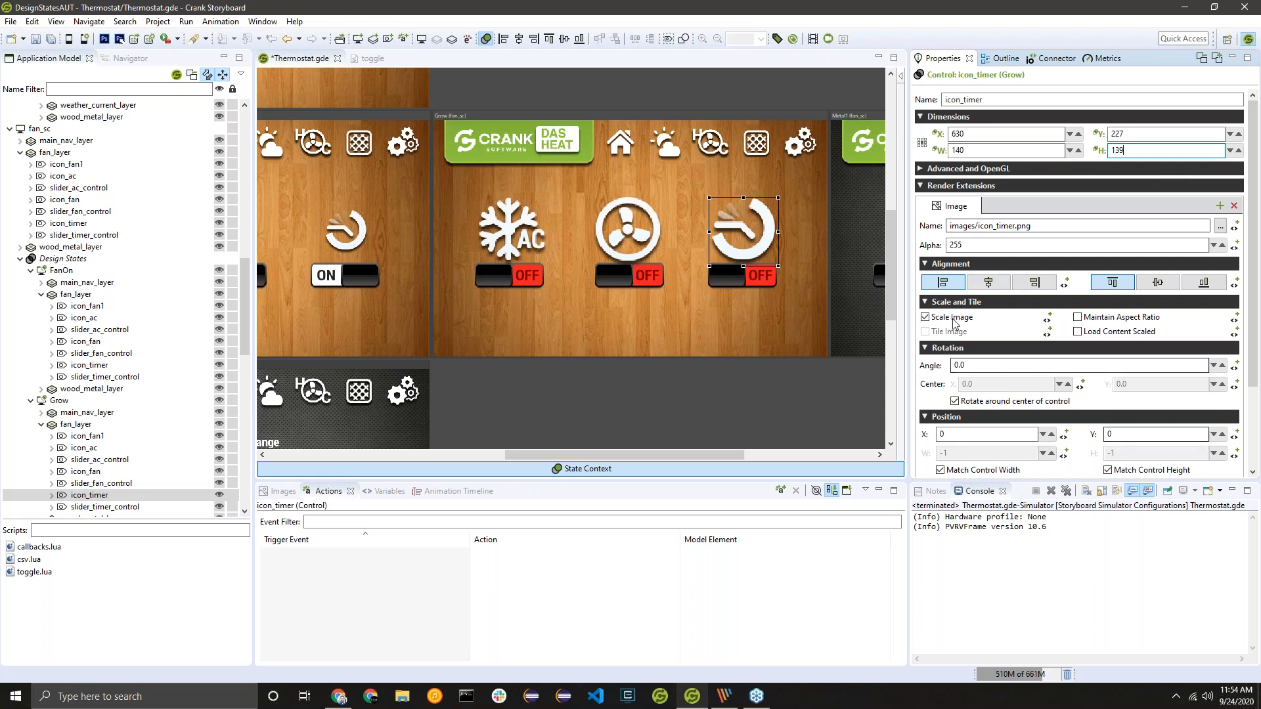
# Step: Save the project and review the list of property changes stored in the Grow design state
pyautogui.hotkey('ctrl', 's')
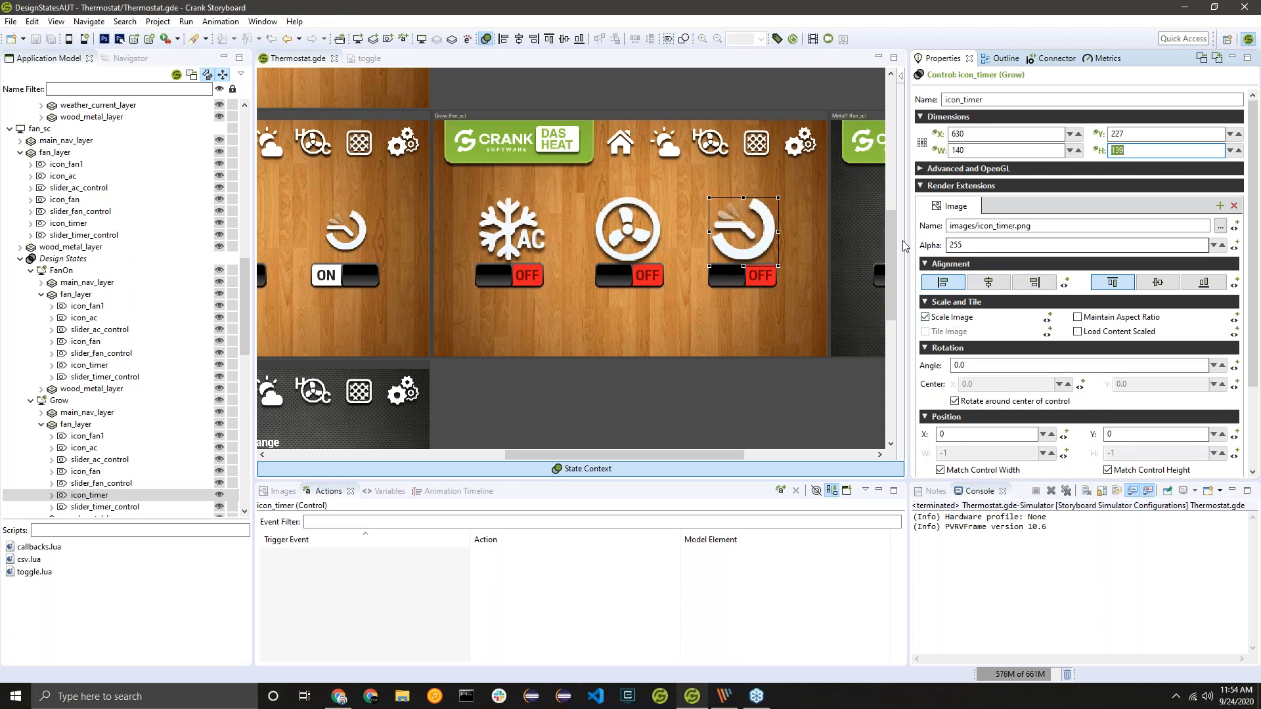
pyautogui.click(745, 117)
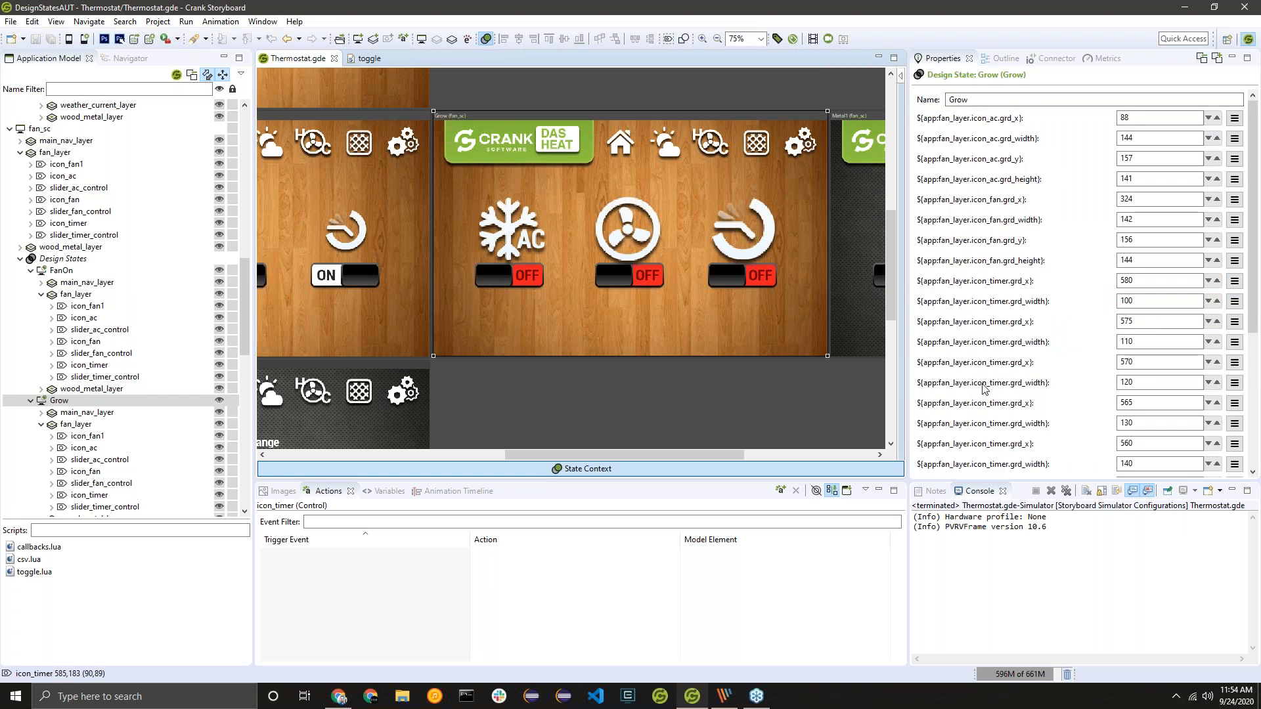
pyautogui.scroll(-5, 989, 389)
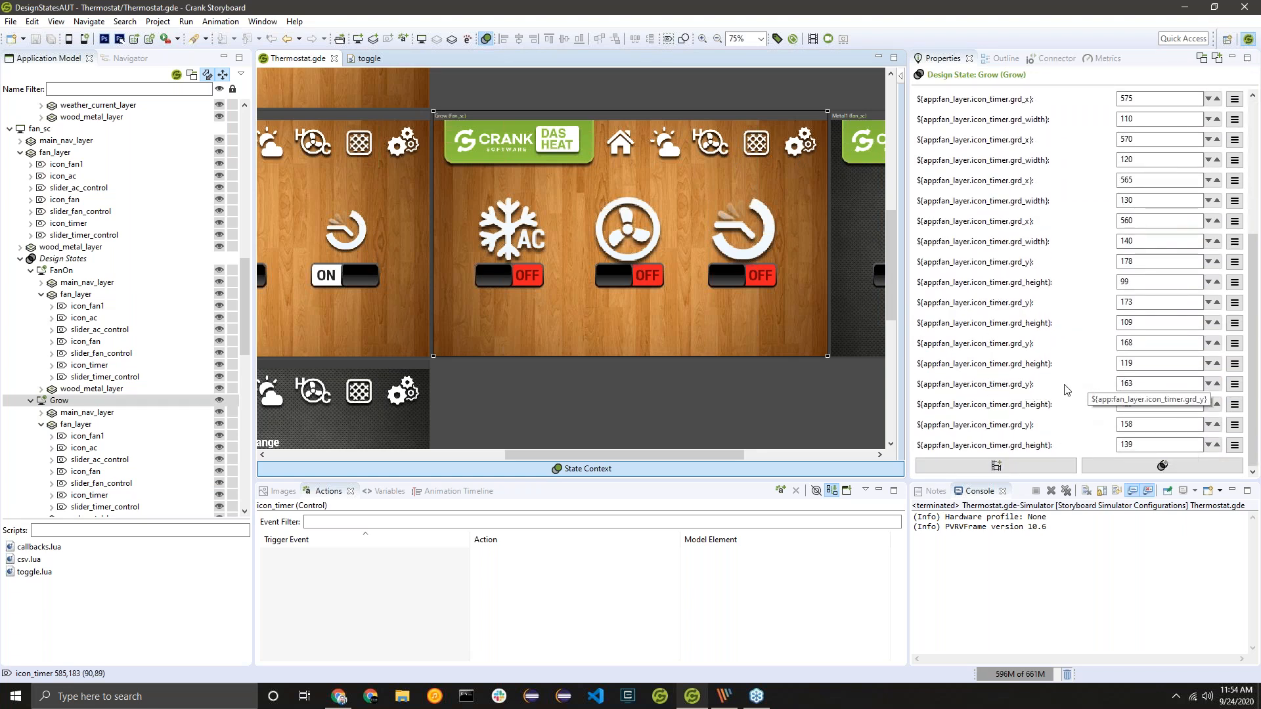
pyautogui.scroll(5, 1090, 320)
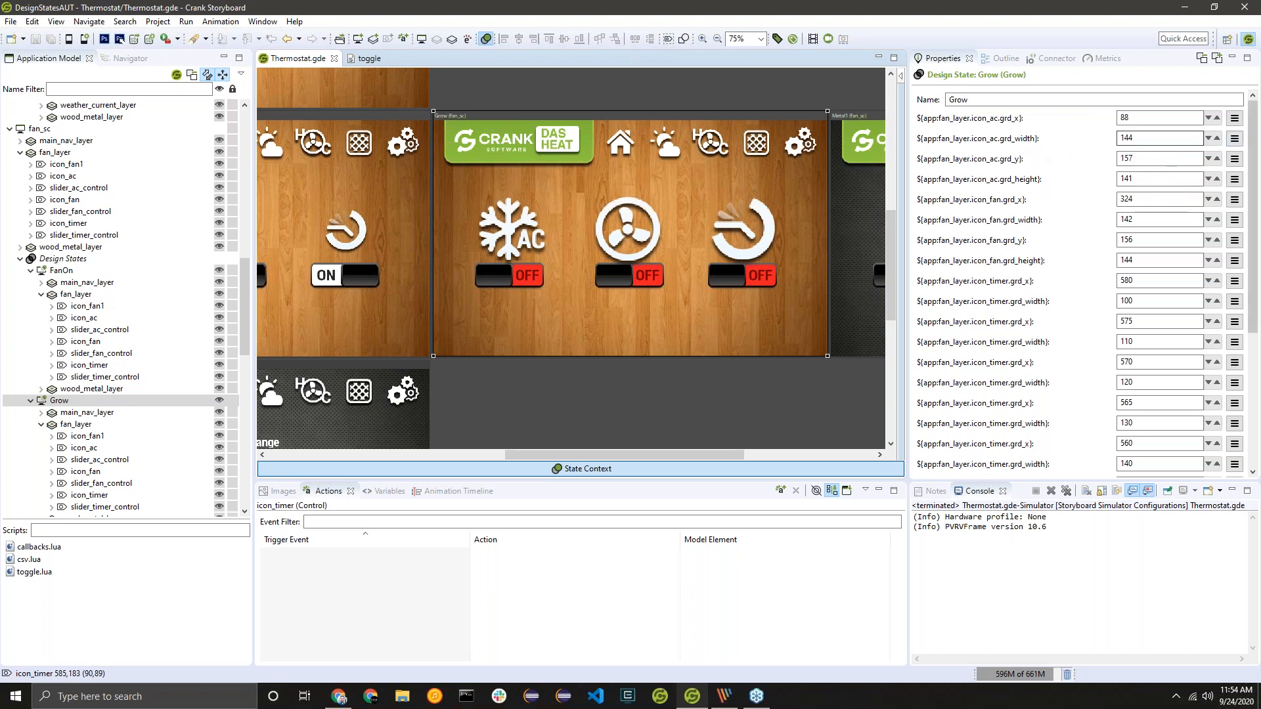
pyautogui.scroll(-4, 1084, 276)
pyautogui.moveTo(1252, 328); pyautogui.dragTo(1252, 184)
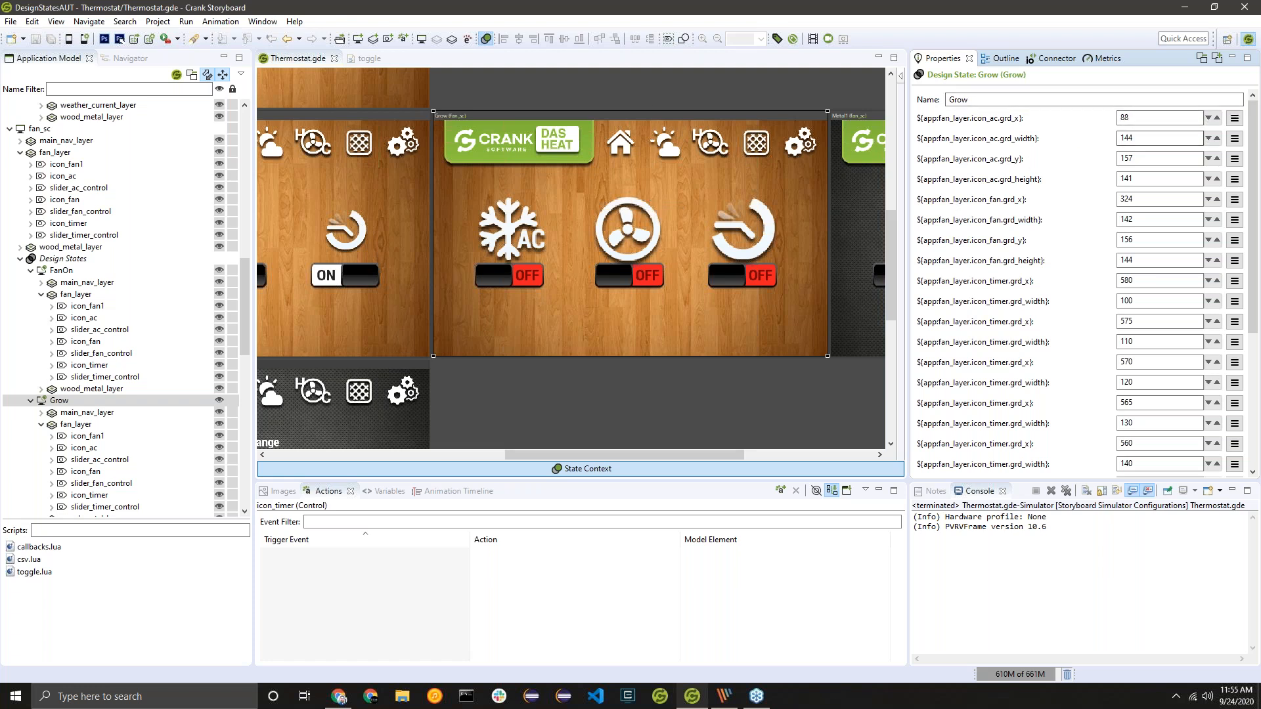
# Step: Convert the Grow design state to an animation named Grow at 30 frames per second with 1 iteration
pyautogui.moveTo(712, 134)
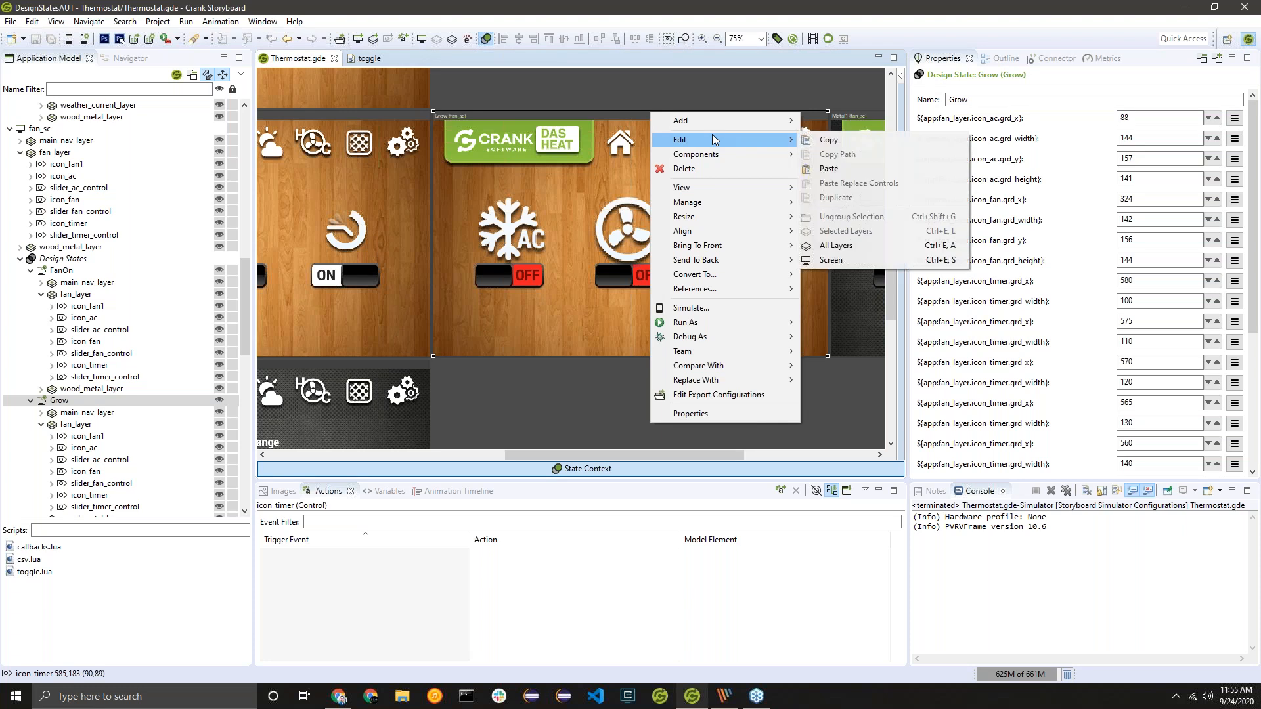
pyautogui.click(611, 116)
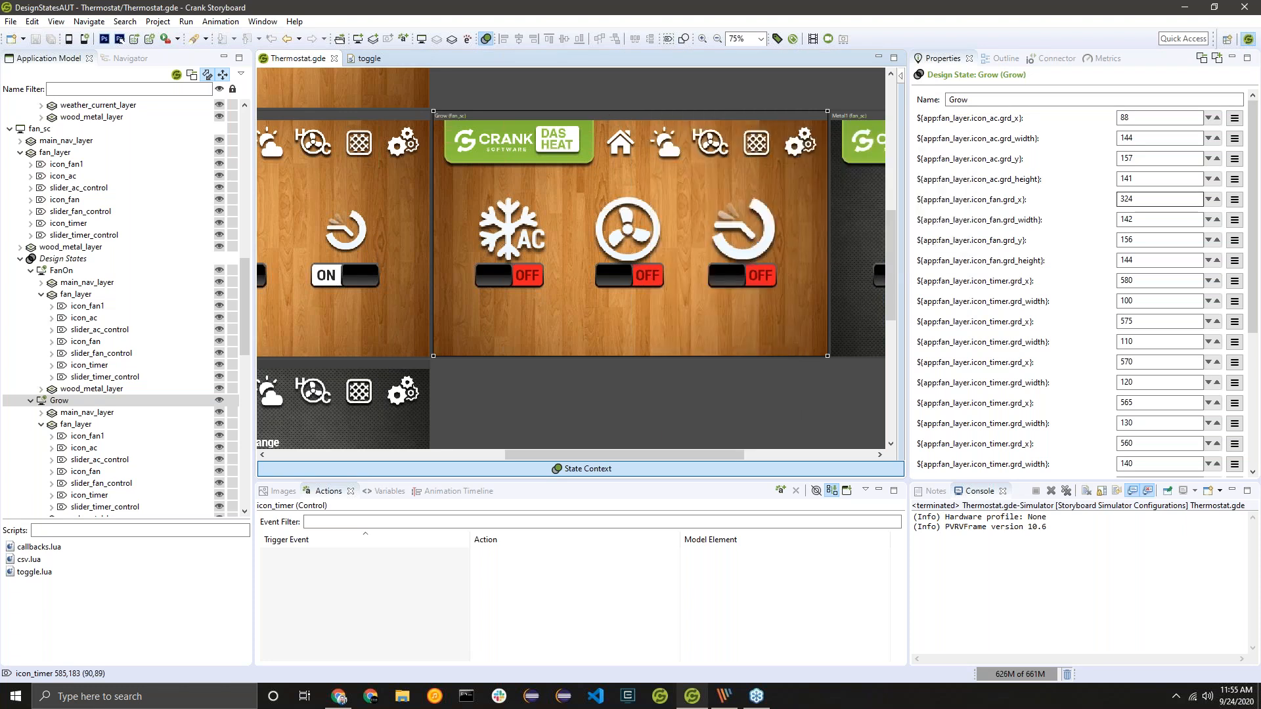
pyautogui.moveTo(1259, 224); pyautogui.dragTo(1258, 358)
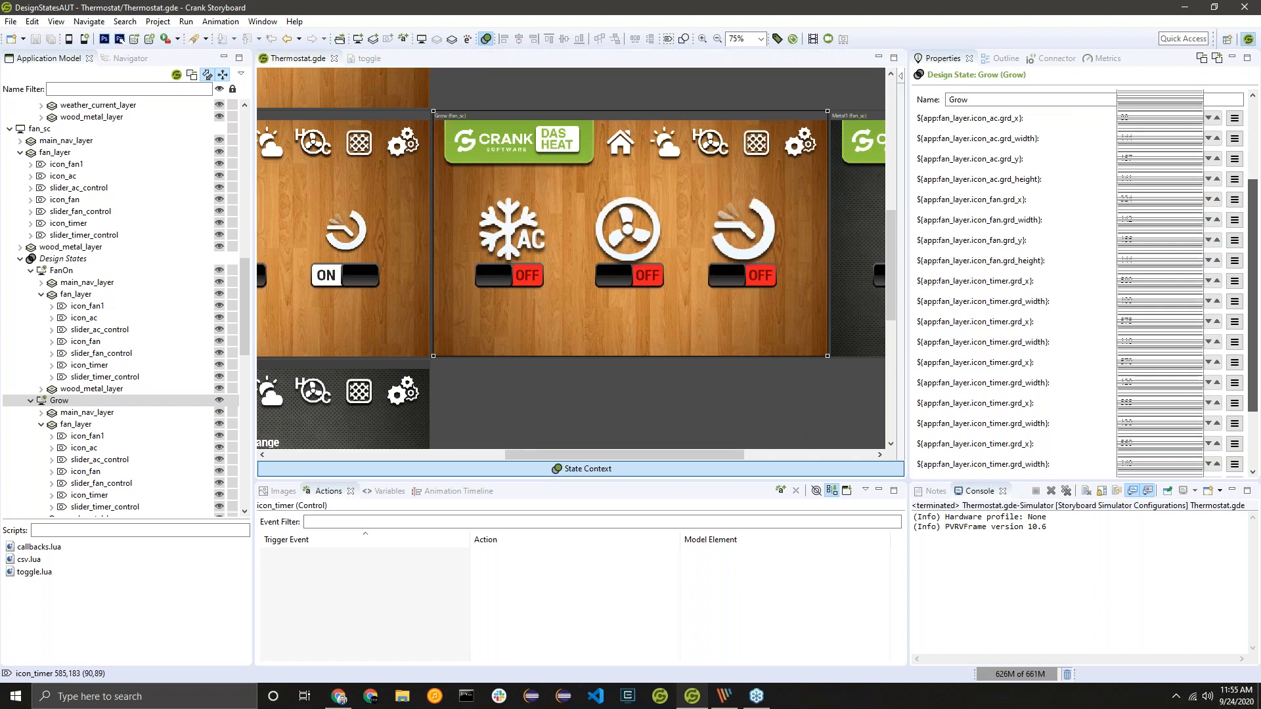
pyautogui.rightClick(584, 116)
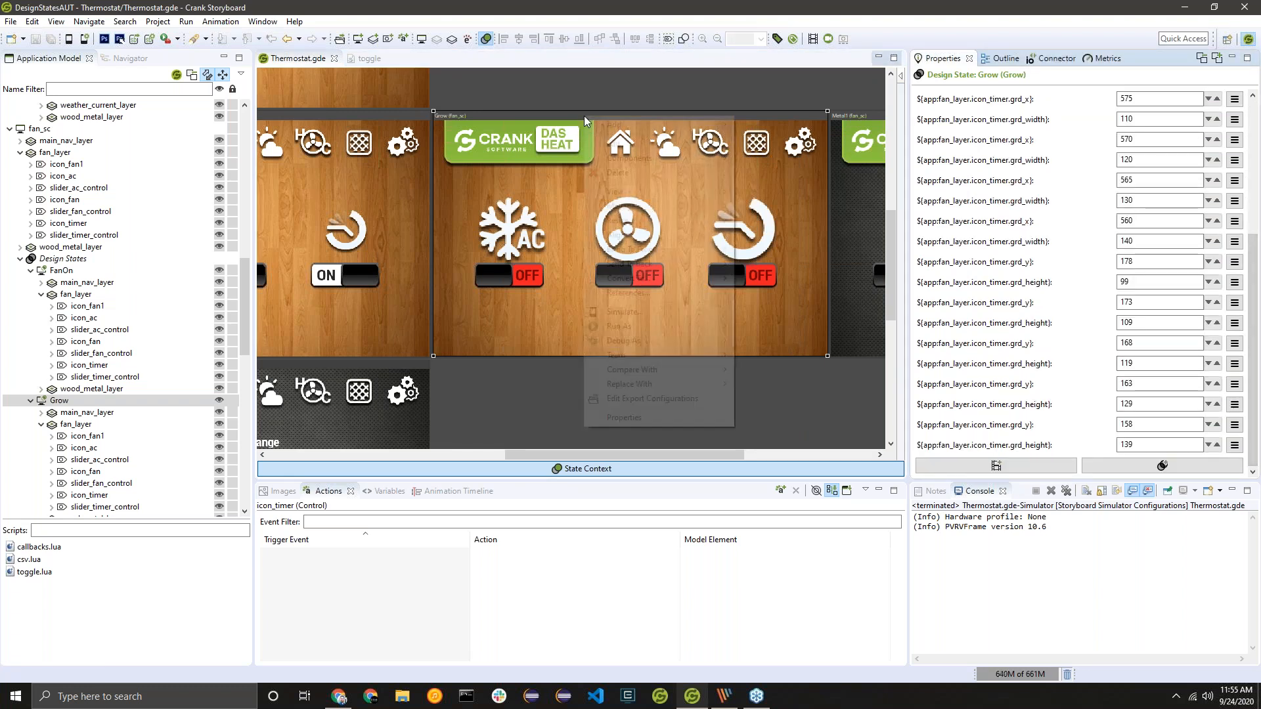
pyautogui.moveTo(656, 145)
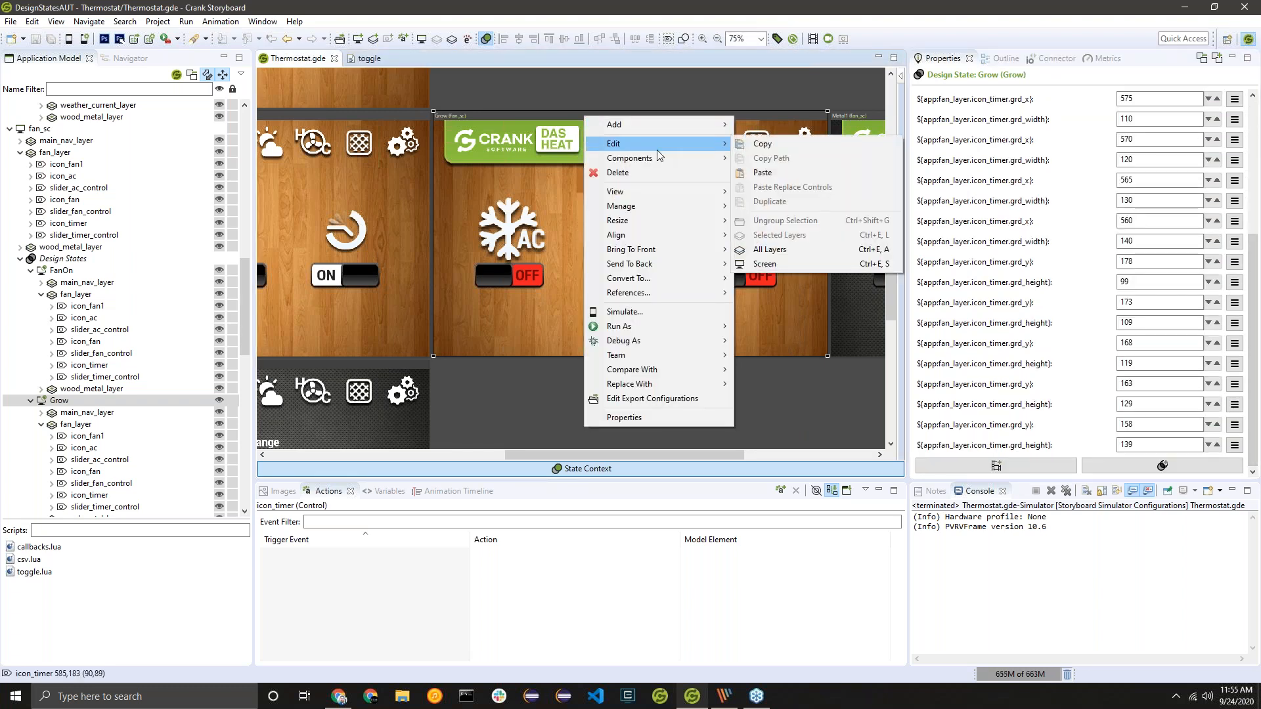
pyautogui.moveTo(655, 279)
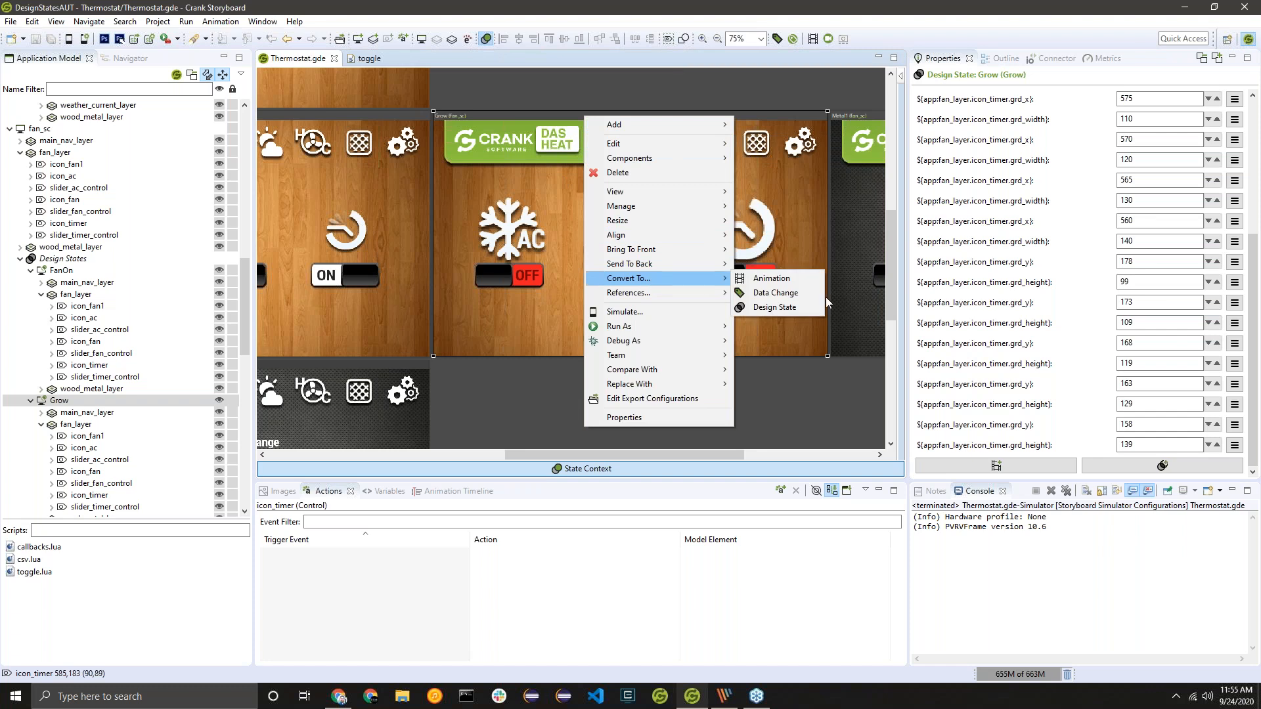
pyautogui.click(788, 278)
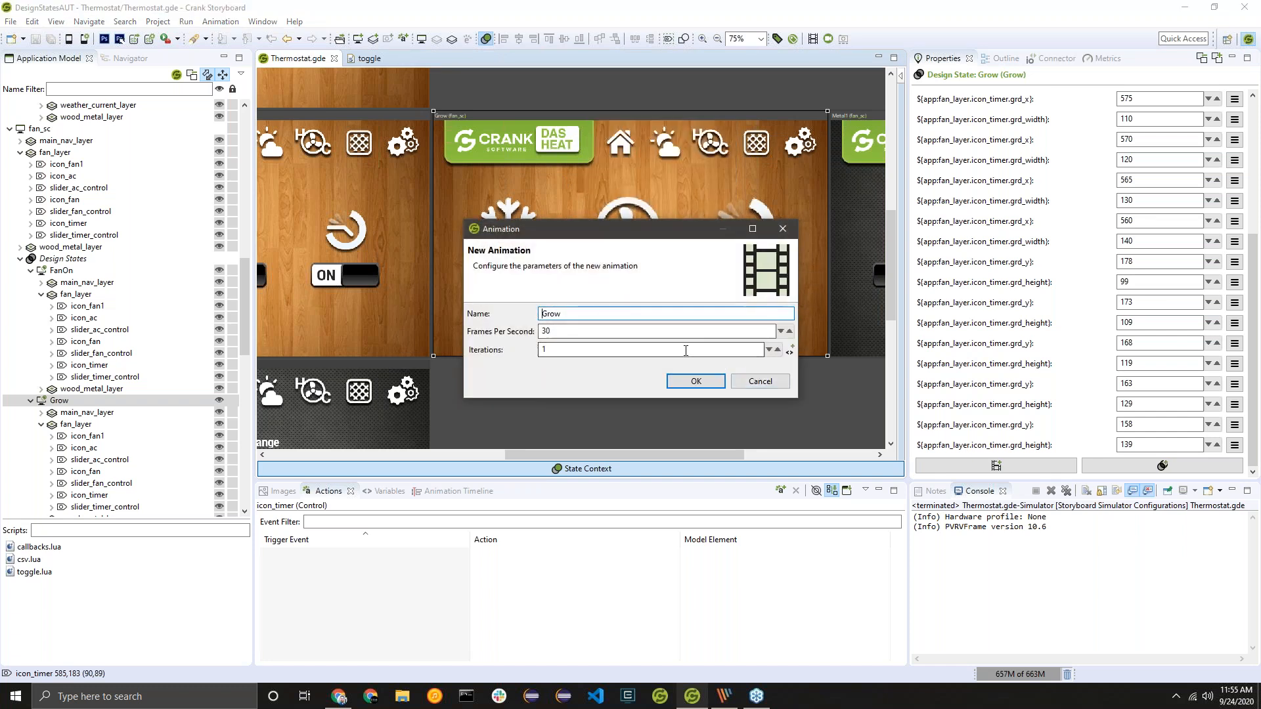
pyautogui.click(696, 382)
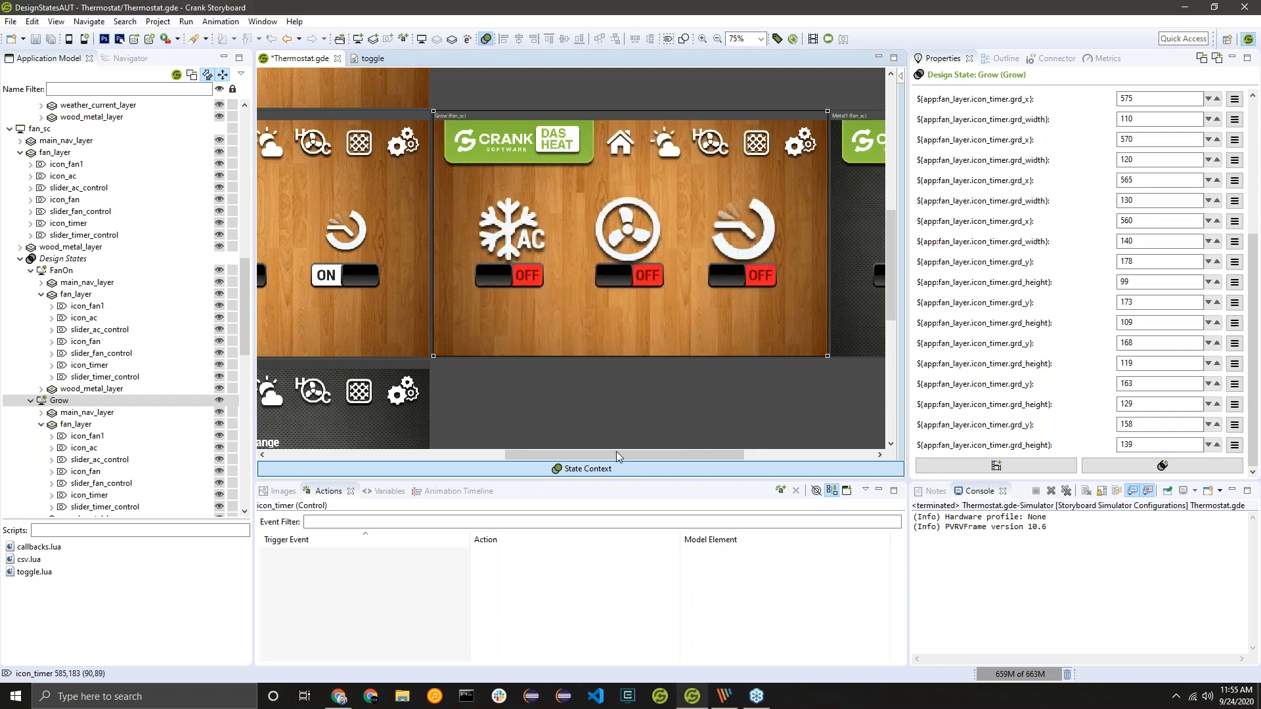
# Step: Show the Grow animation in an enlarged Animation Timeline and examine its icon size and position tracks
pyautogui.click(453, 493)
pyautogui.click(331, 534)
pyautogui.doubleClick(332, 533)
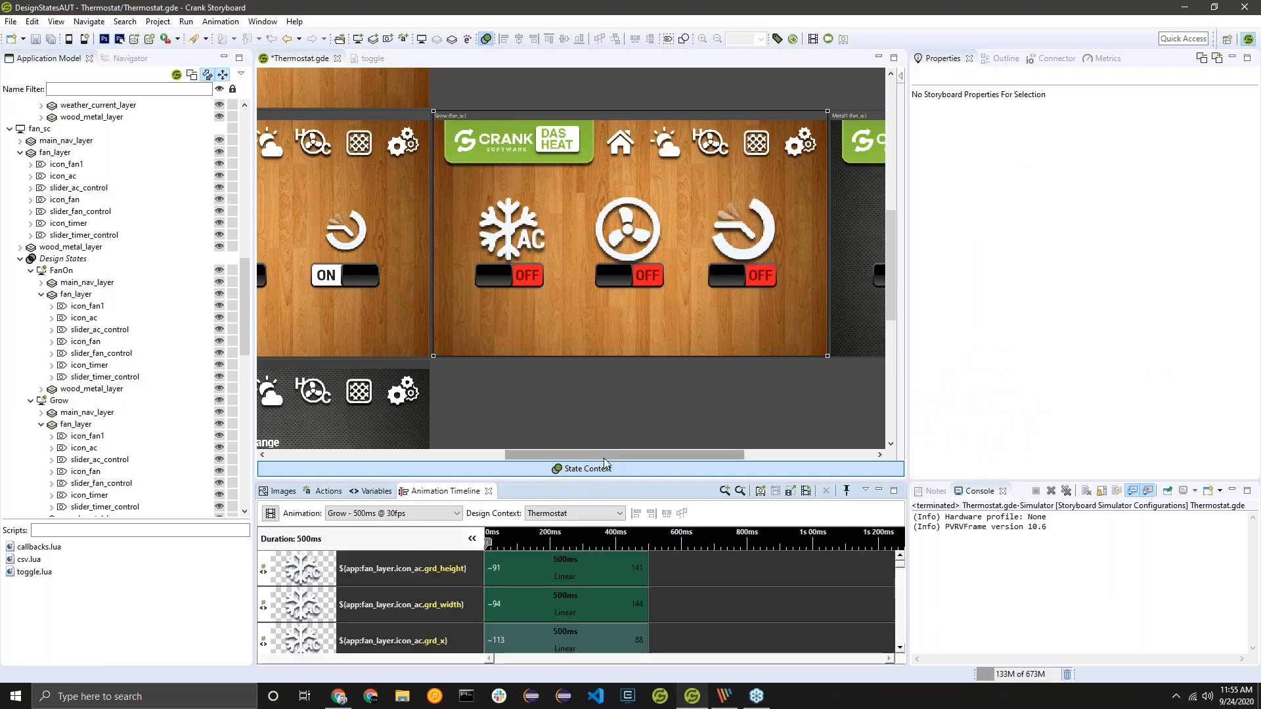
pyautogui.moveTo(625, 479); pyautogui.dragTo(627, 307)
pyautogui.scroll(-5, 668, 500)
pyautogui.scroll(3, 676, 577)
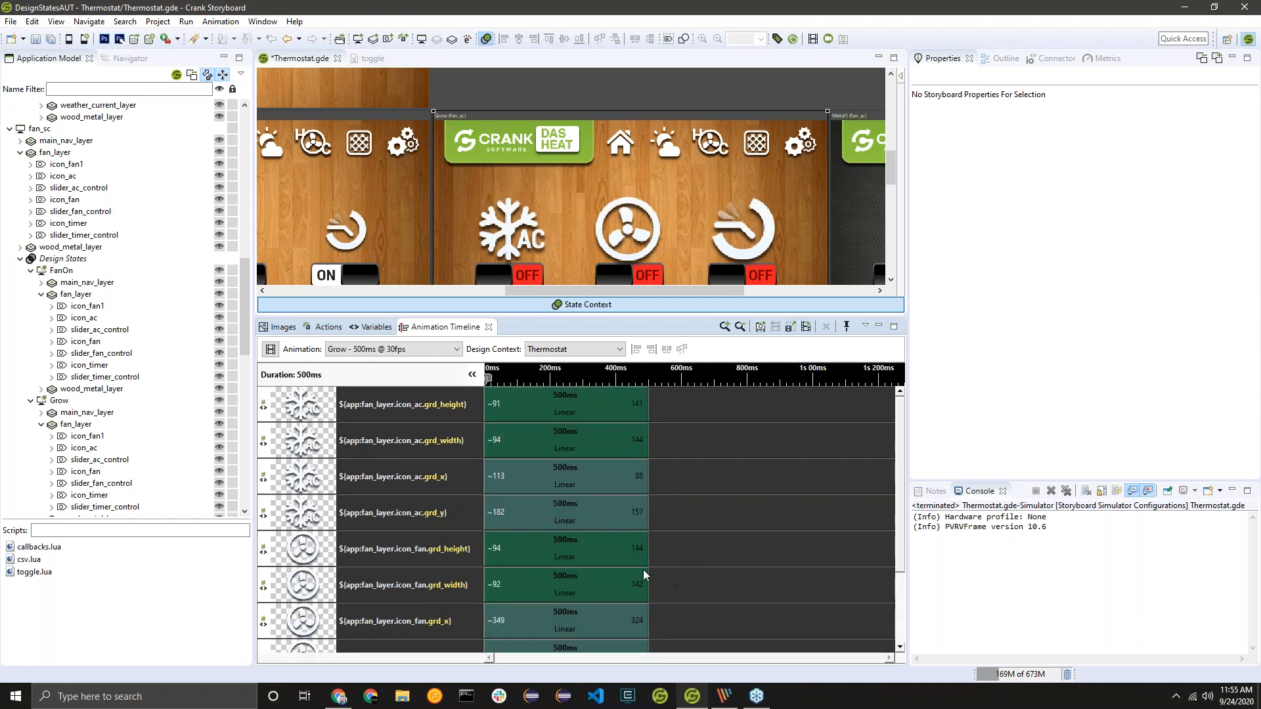
# Step: Play the Grow animation in the preview window and close the preview
pyautogui.click(806, 327)
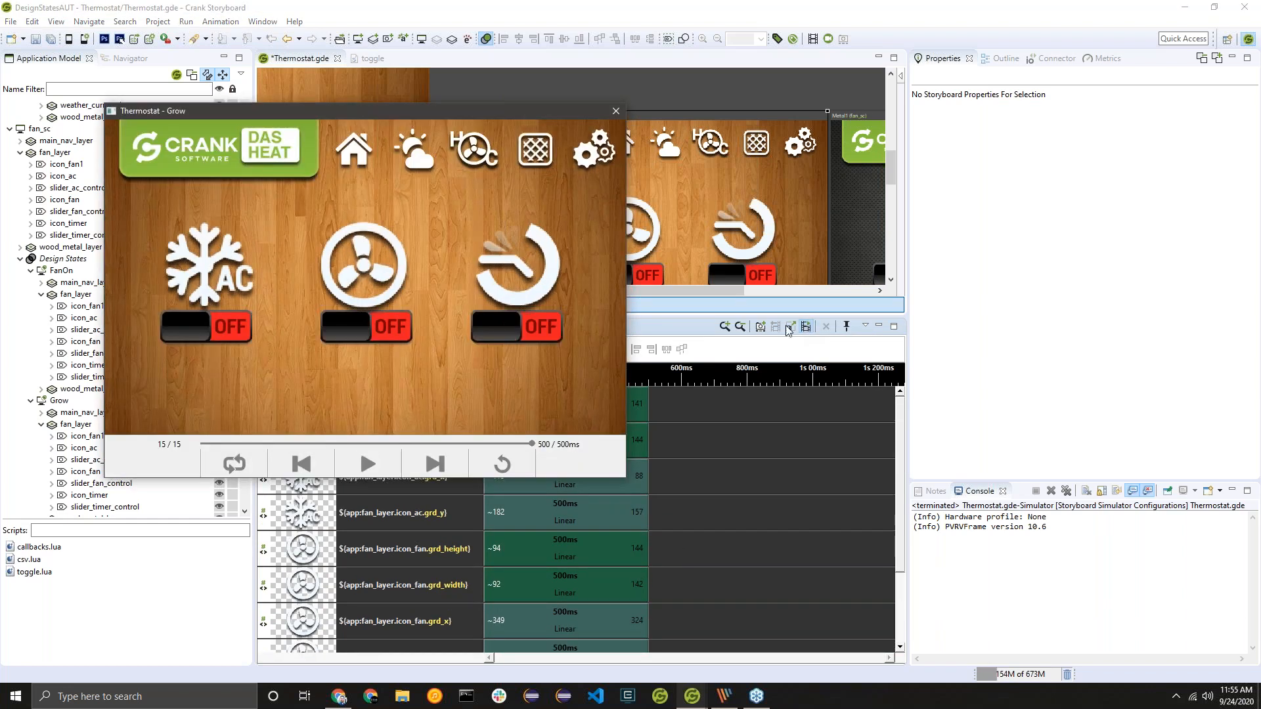
pyautogui.click(369, 466)
pyautogui.click(370, 468)
pyautogui.click(616, 111)
pyautogui.scroll(3, 702, 524)
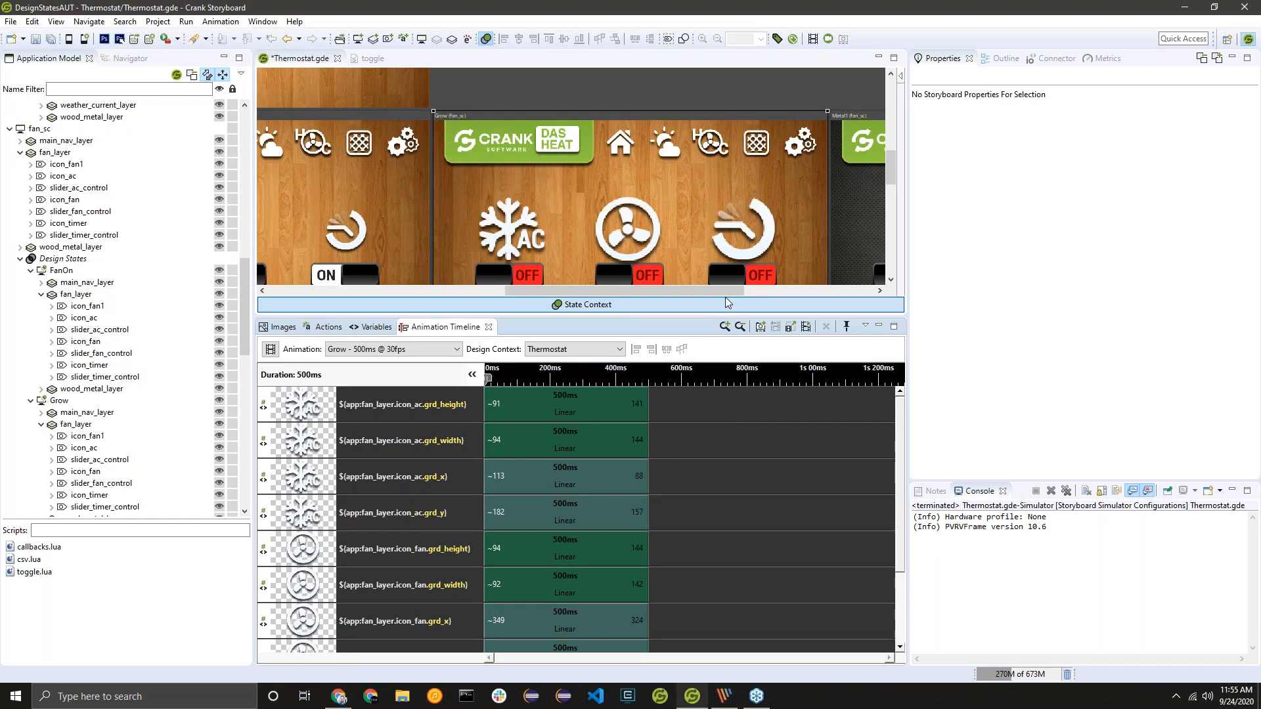
# Step: Give the design canvas more height and inspect the Grow state's icon_timer control and the animation tracks
pyautogui.moveTo(709, 318); pyautogui.dragTo(709, 439)
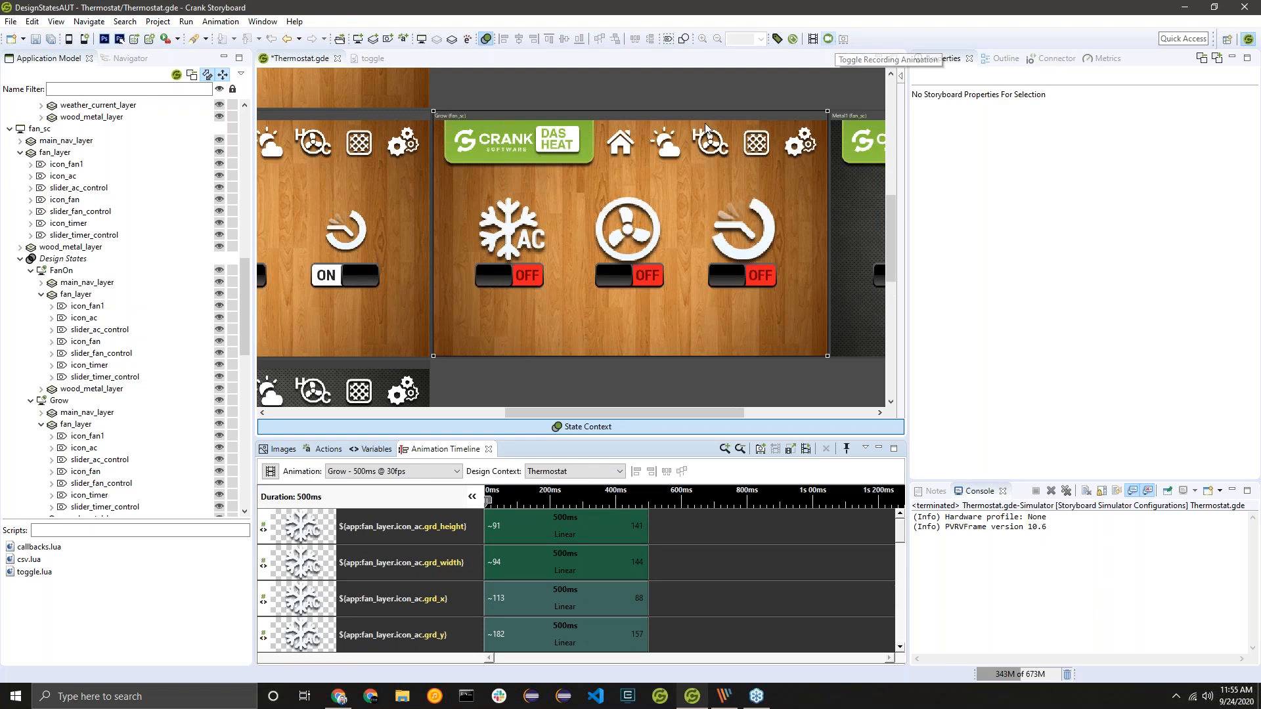
pyautogui.click(511, 240)
pyautogui.click(777, 230)
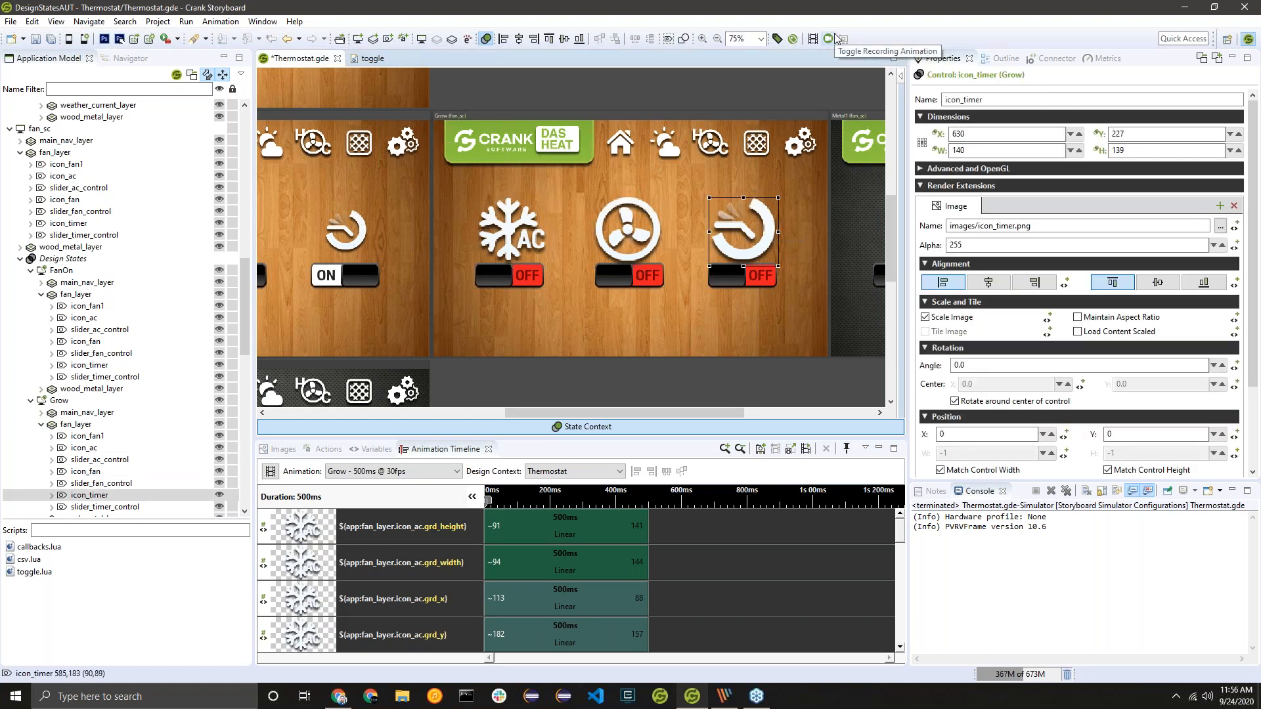
pyautogui.scroll(-5, 588, 558)
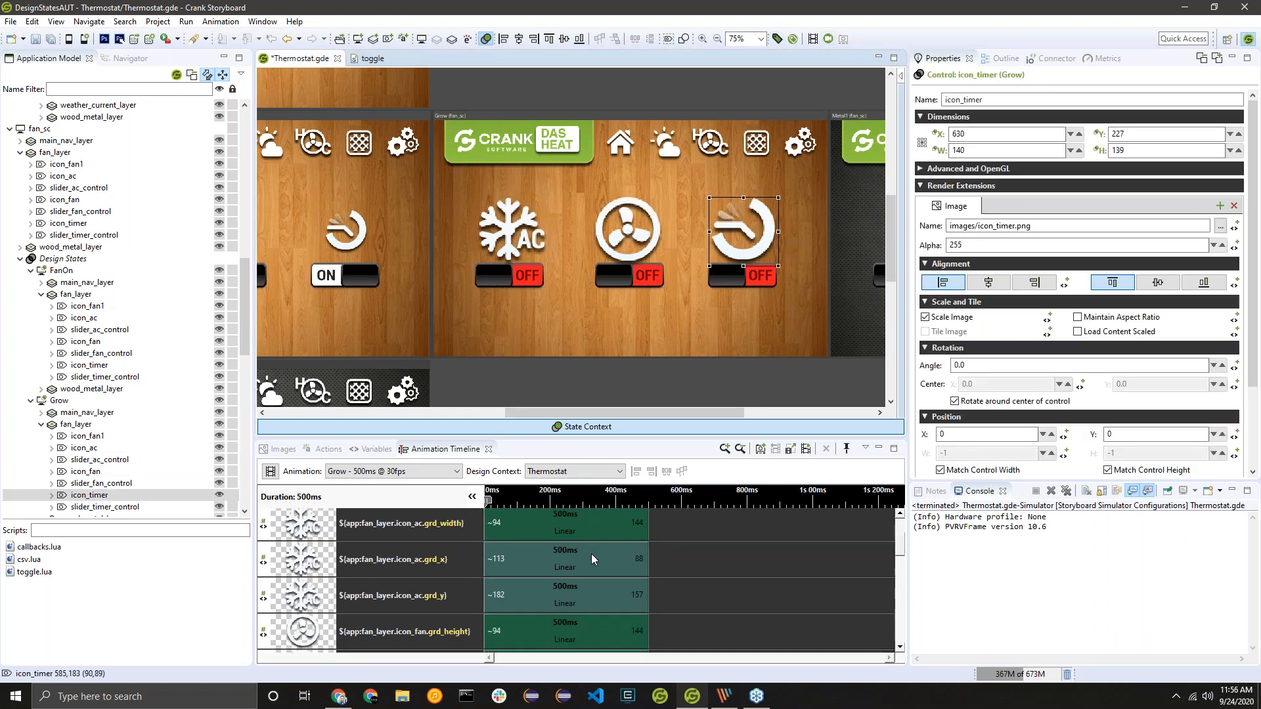
pyautogui.scroll(5, 584, 562)
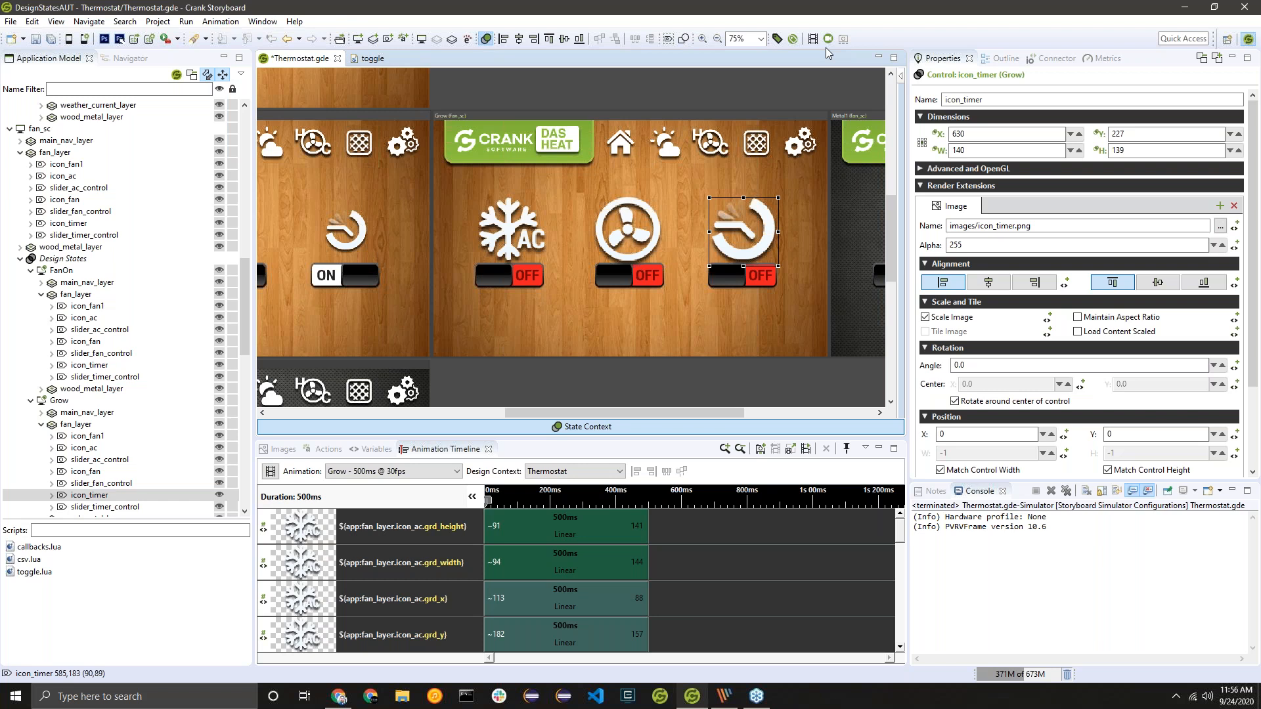
# Step: Compare the Grow state, the FanOn state and the master fan_sc screen with the Grow animation's tracks
pyautogui.click(556, 117)
pyautogui.click(379, 116)
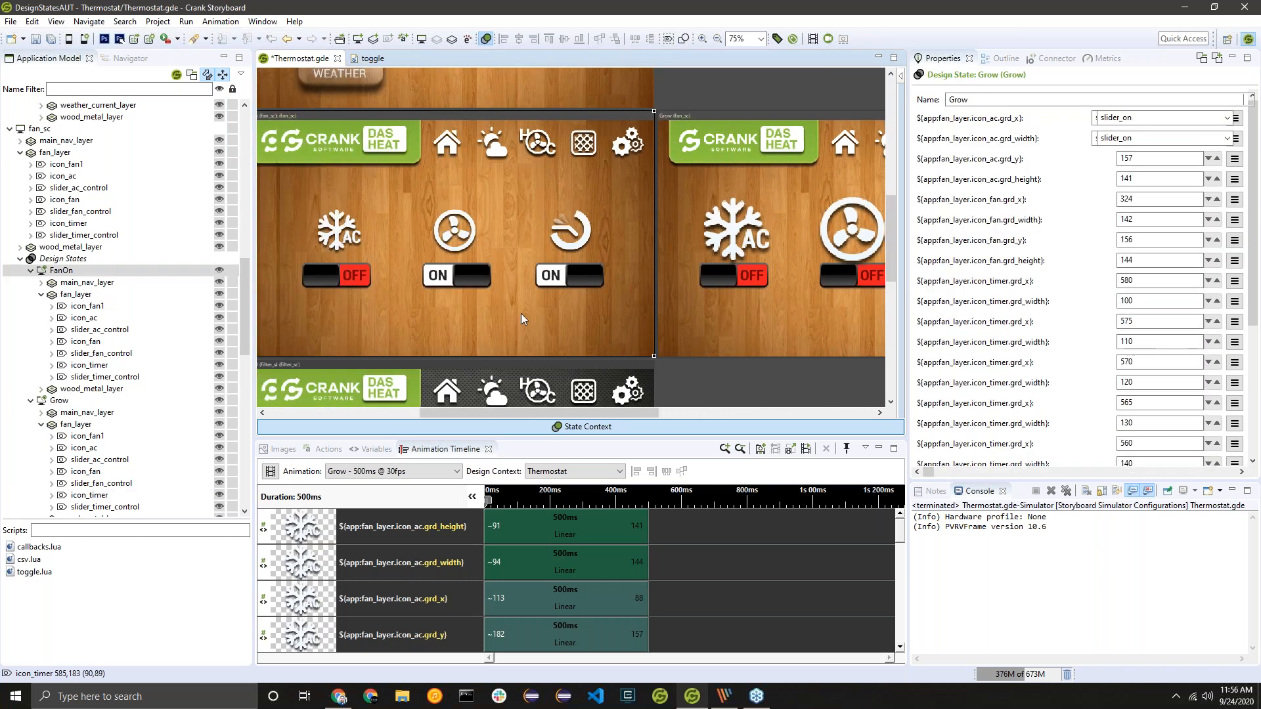
pyautogui.moveTo(530, 413); pyautogui.dragTo(377, 412)
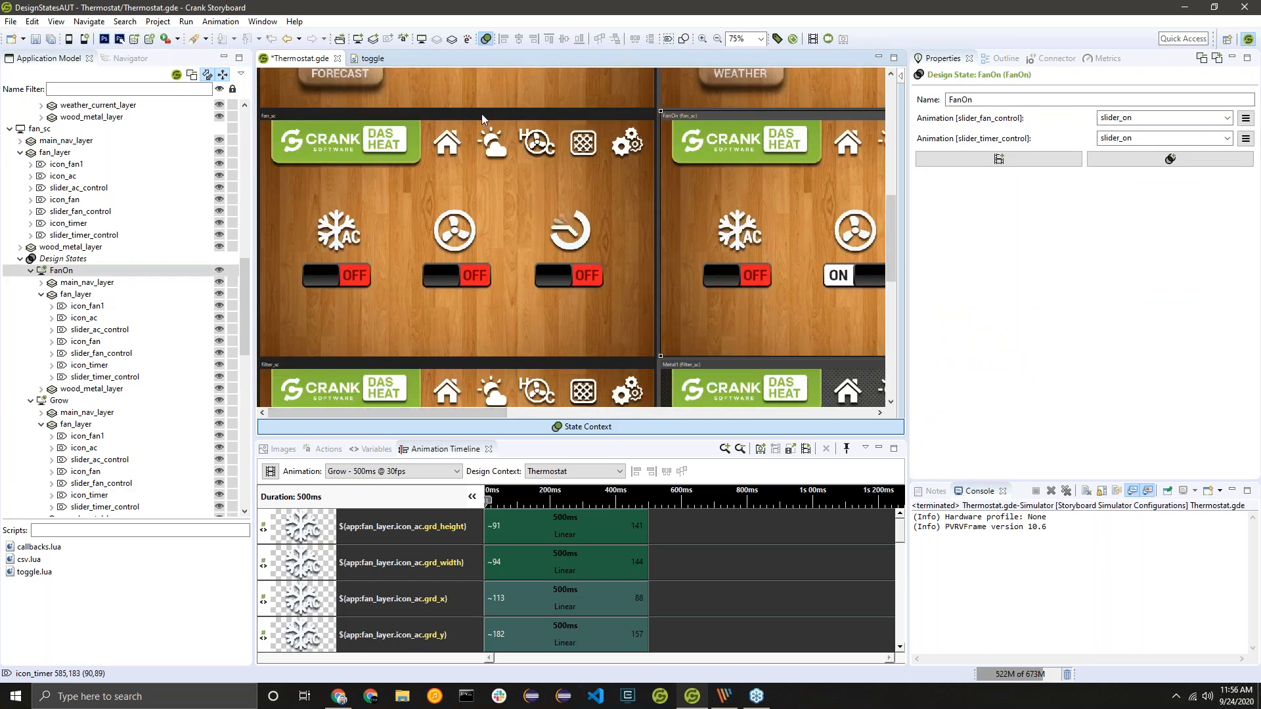
pyautogui.click(474, 117)
pyautogui.moveTo(478, 415); pyautogui.dragTo(715, 357)
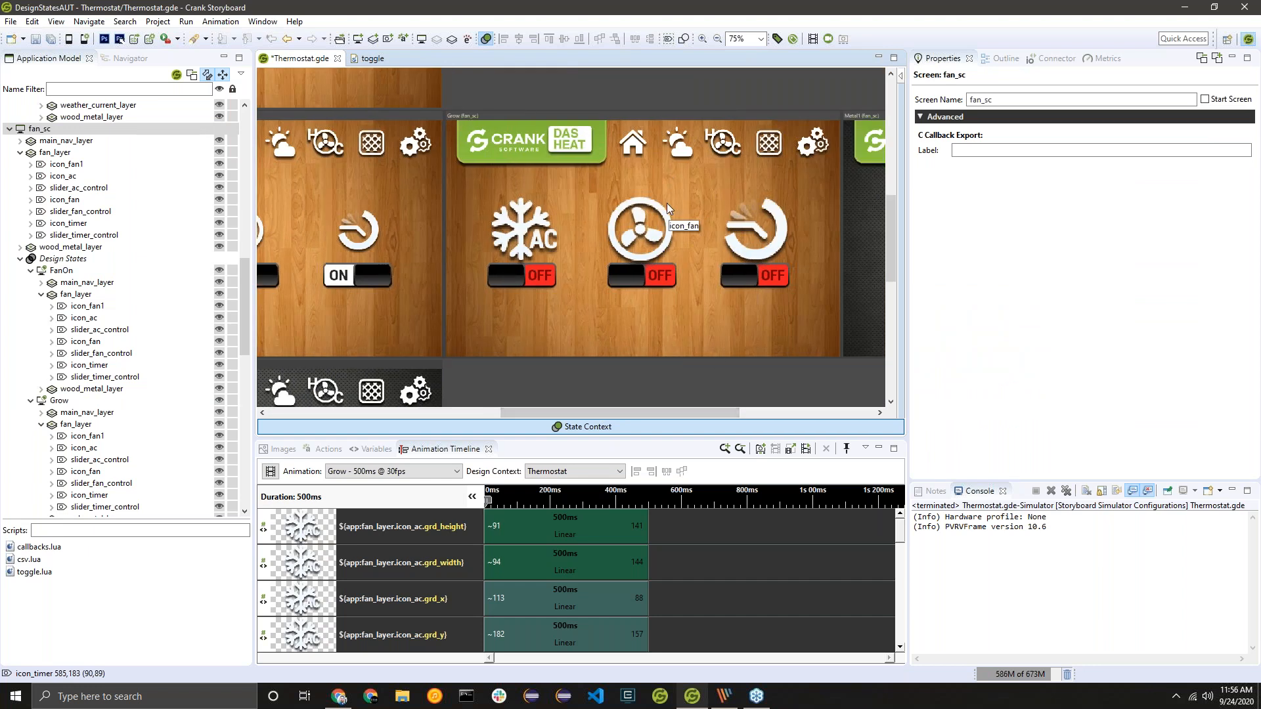
pyautogui.scroll(-5, 667, 578)
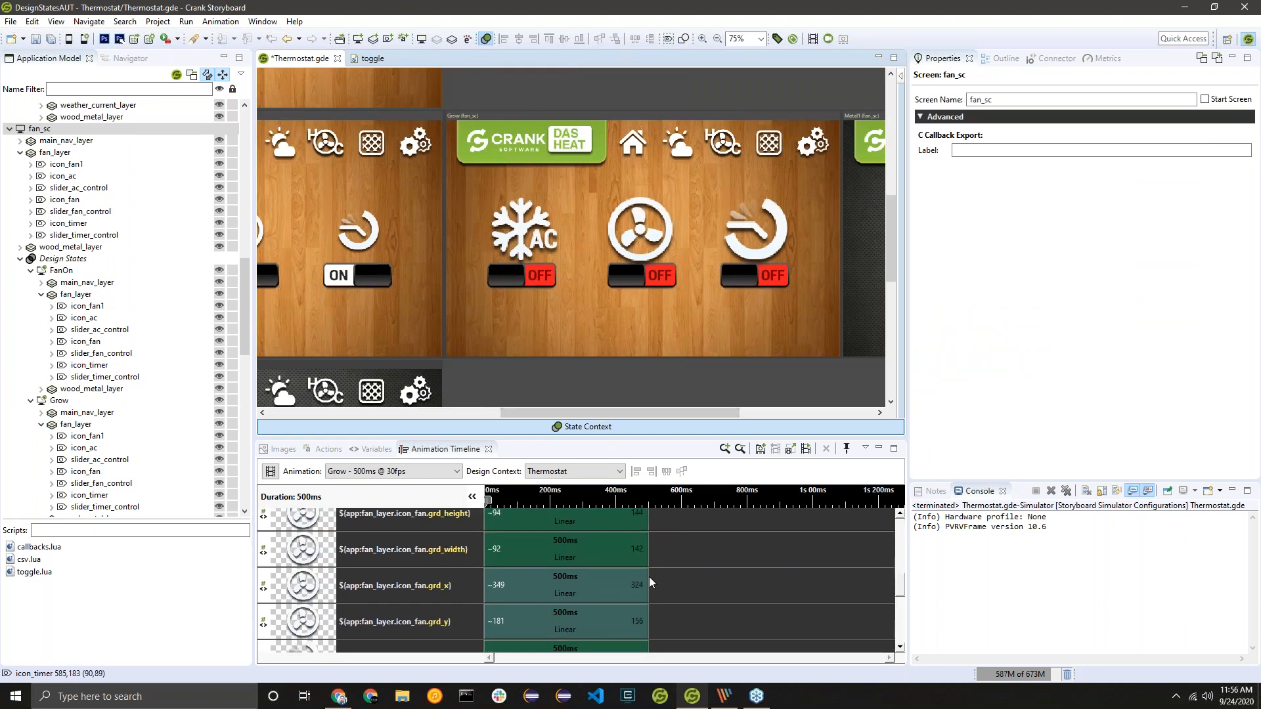
pyautogui.scroll(5, 624, 579)
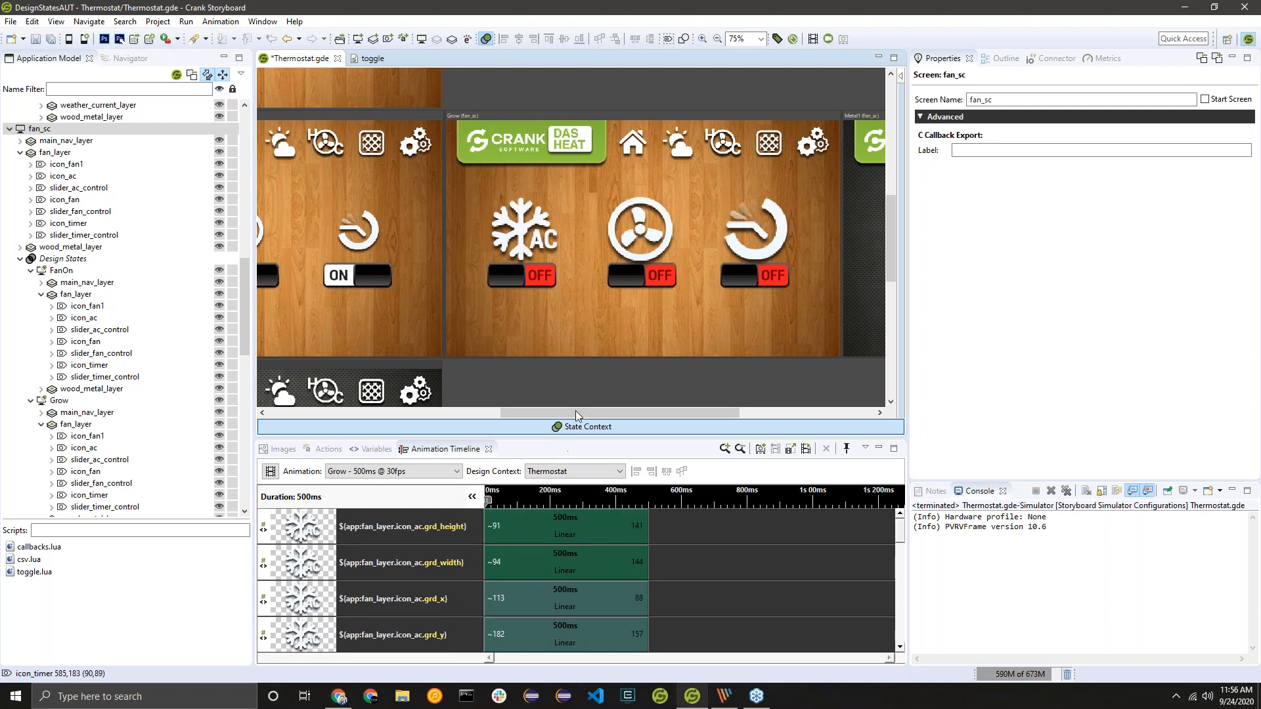
pyautogui.moveTo(577, 414); pyautogui.dragTo(324, 414)
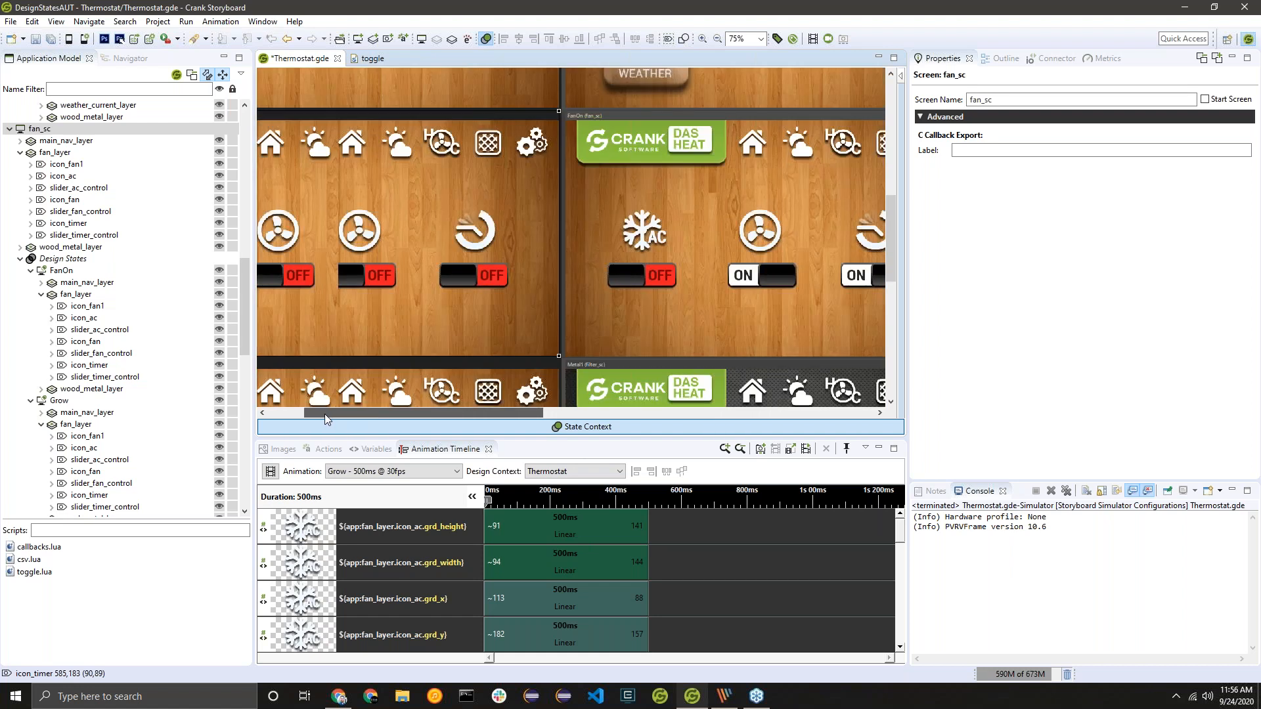